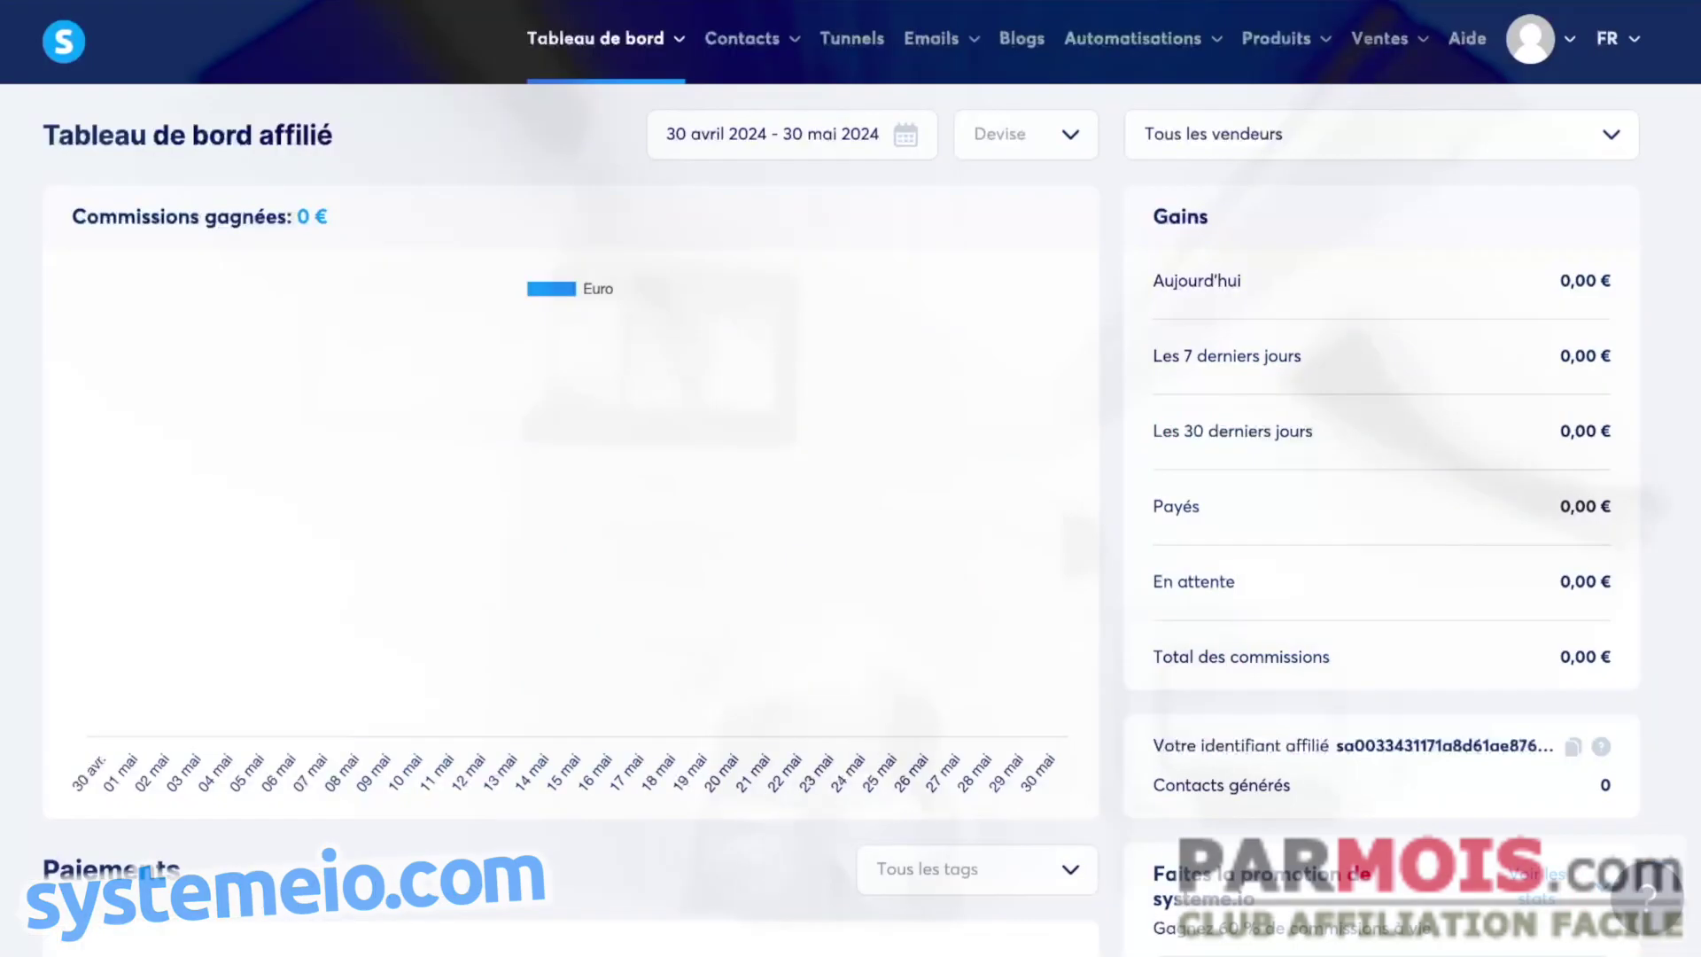
# - Go to Paramètres > Emails and review its empty sender address and sending domain lists
pyautogui.click(1530, 51)
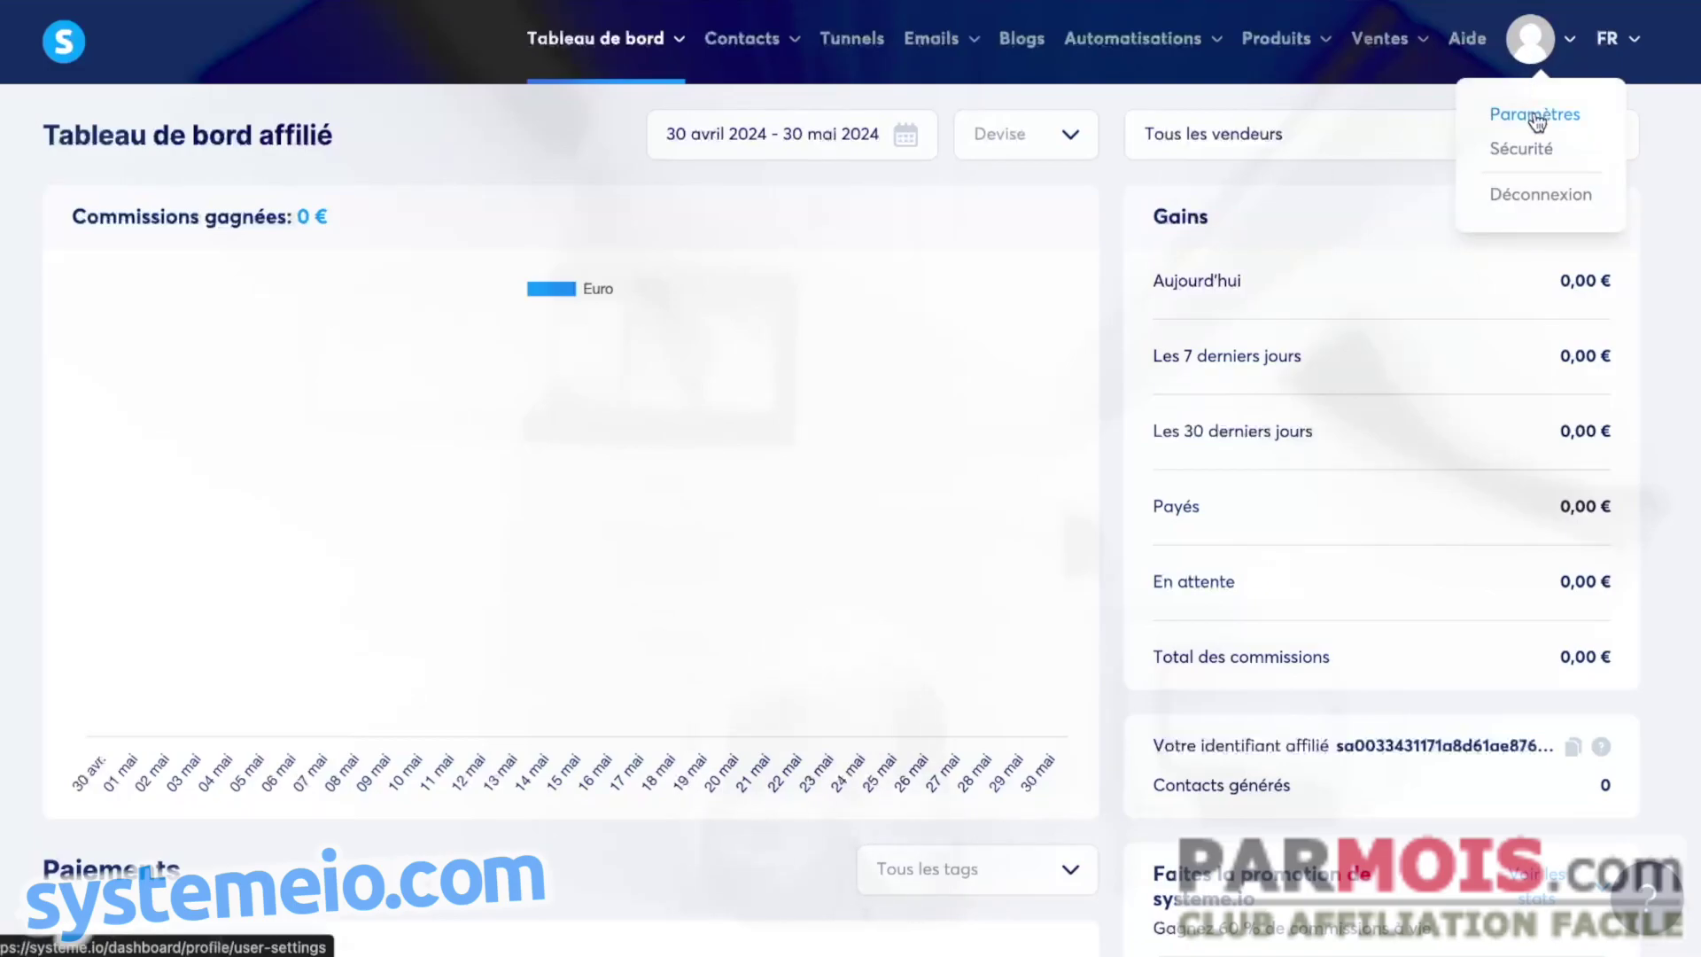
pyautogui.click(1537, 116)
pyautogui.click(116, 377)
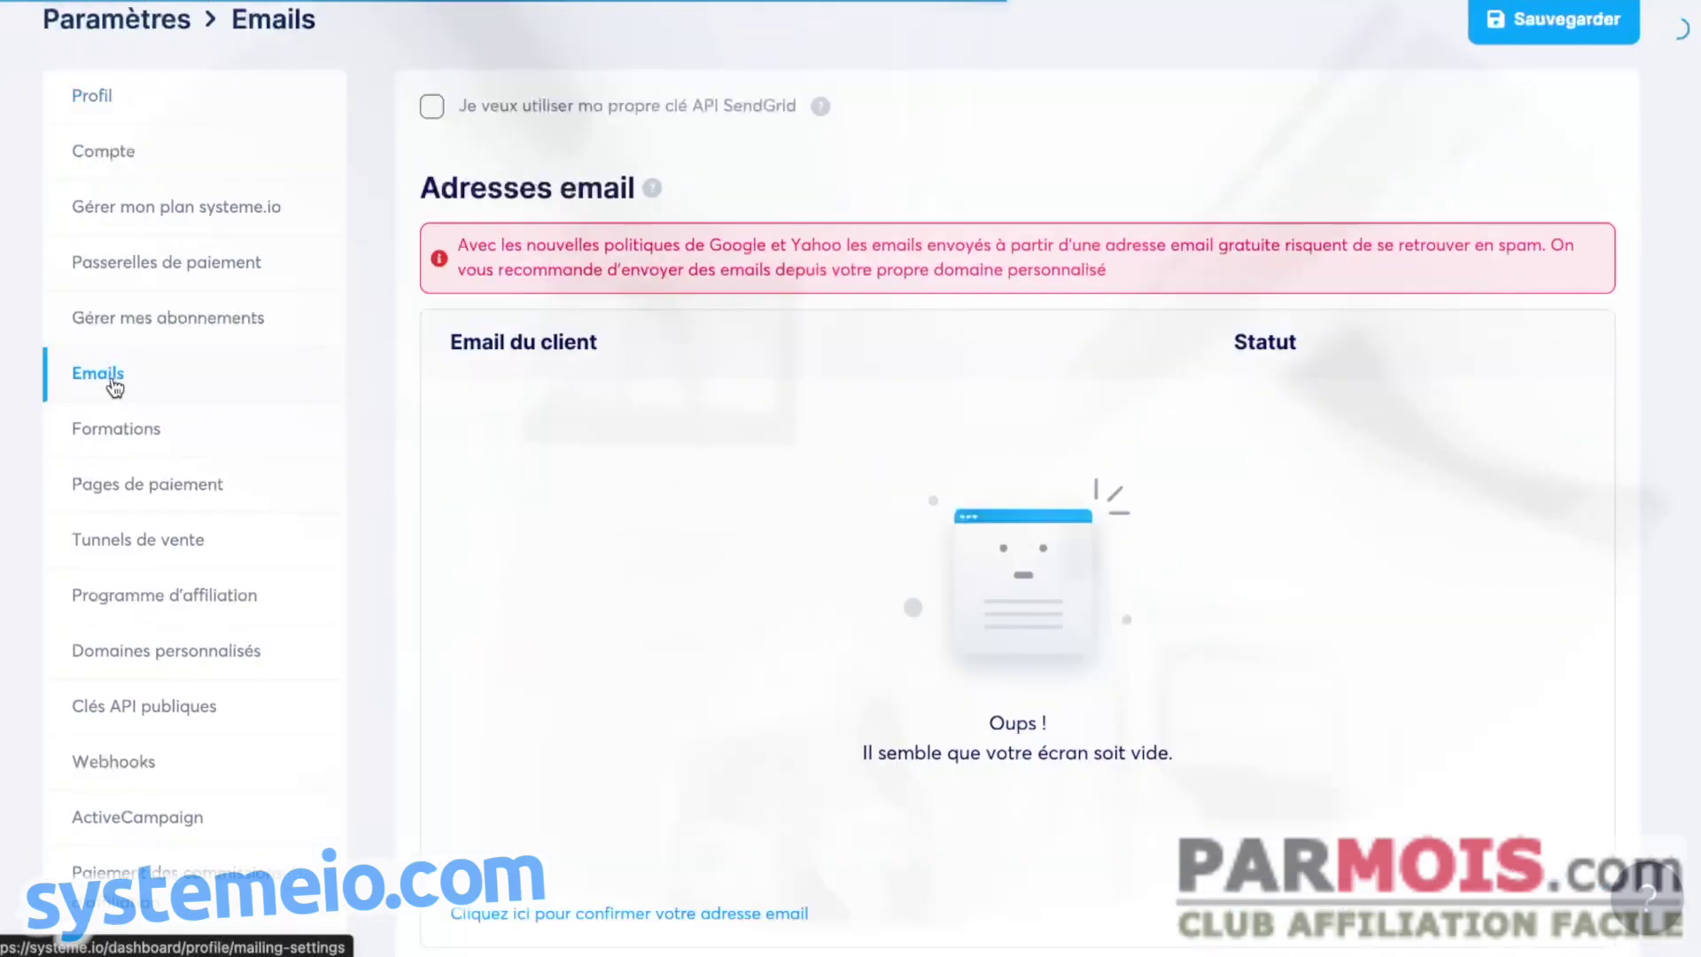
pyautogui.scroll(-5, 708, 399)
pyautogui.scroll(-1, 576, 603)
pyautogui.scroll(-4, 620, 646)
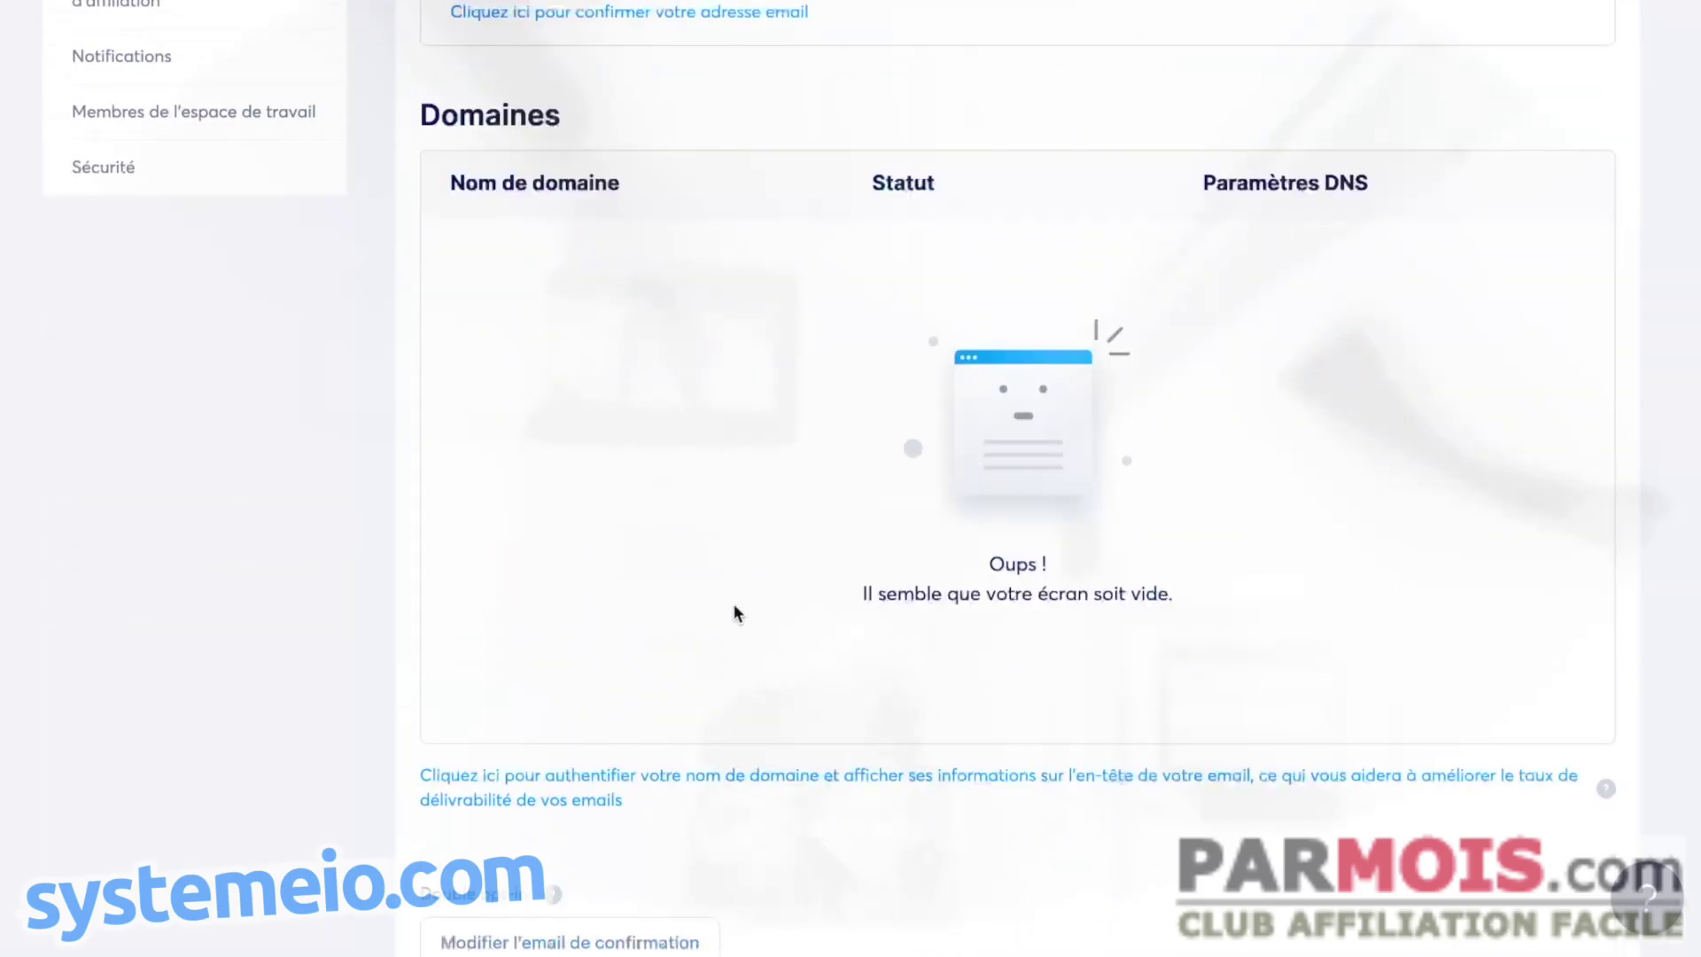
pyautogui.scroll(1, 724, 497)
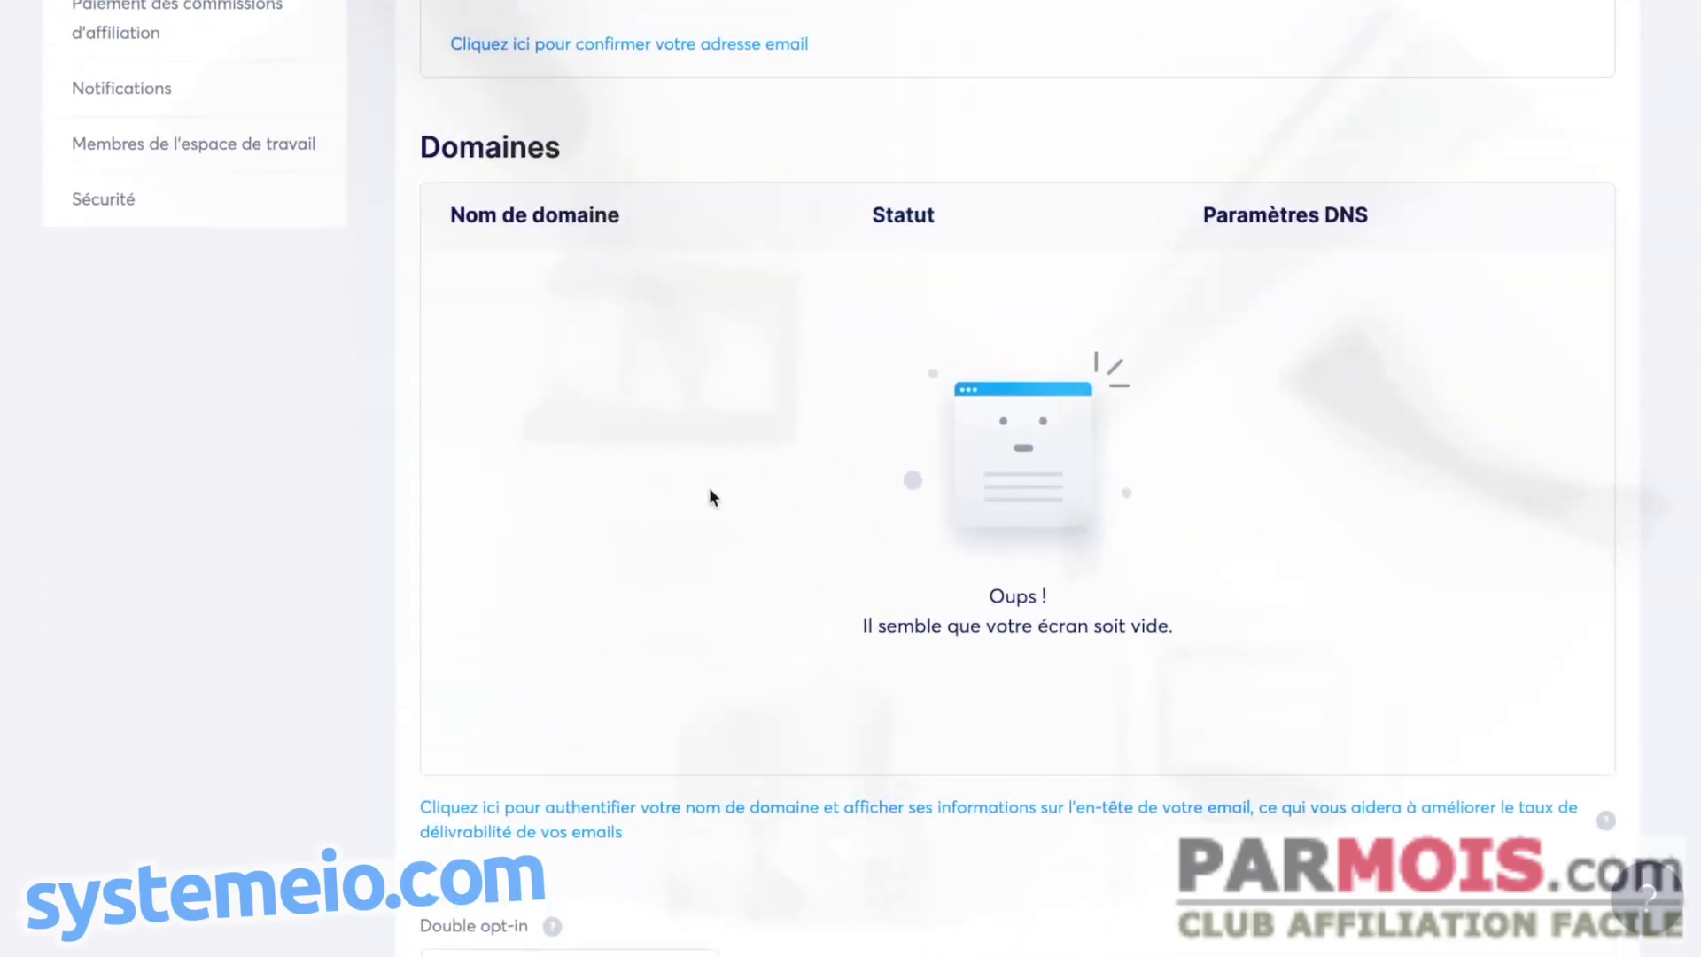
pyautogui.scroll(3, 494, 389)
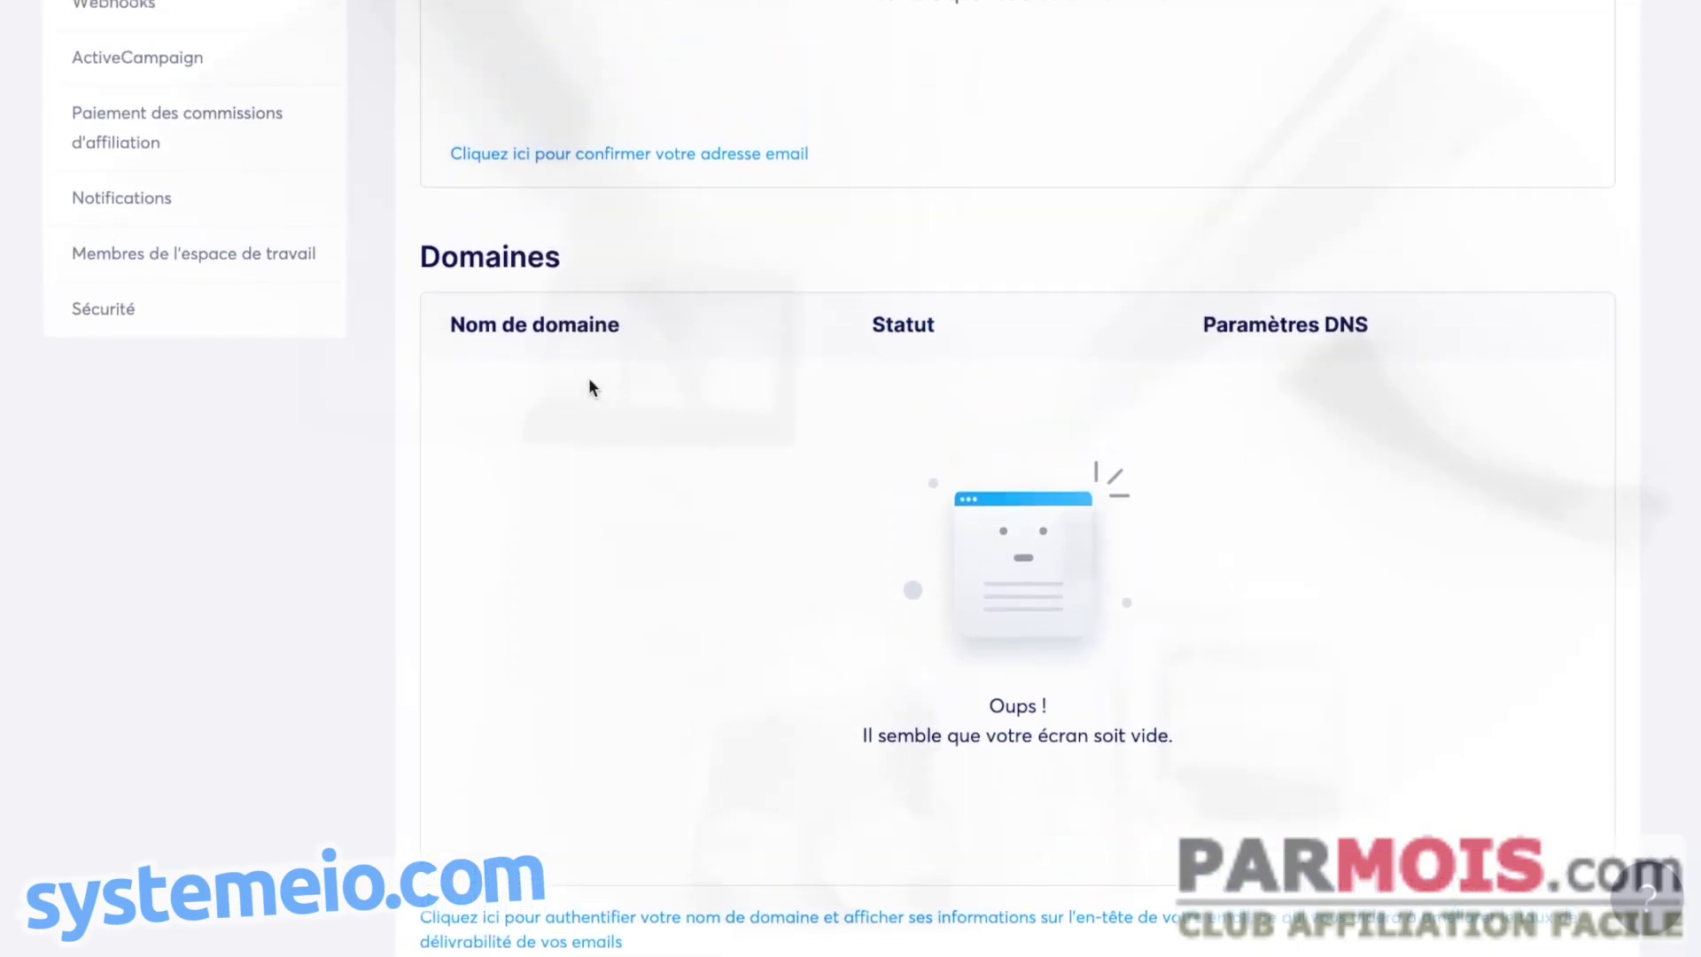
pyautogui.scroll(10, 629, 506)
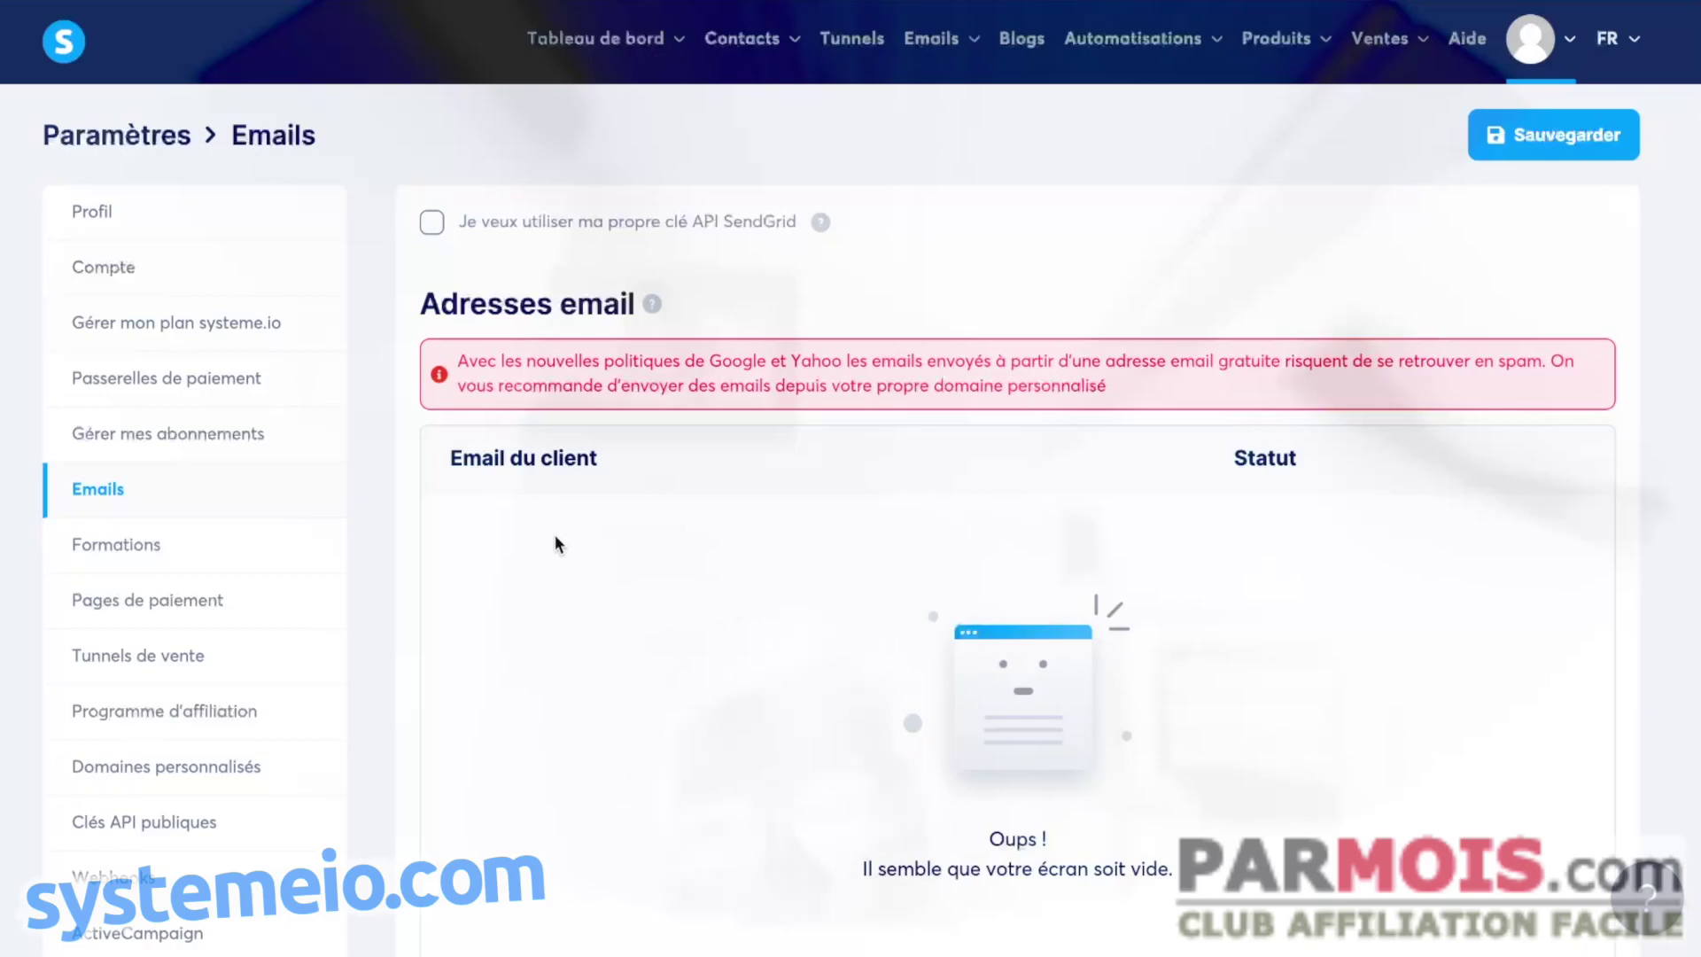
pyautogui.scroll(-1, 717, 566)
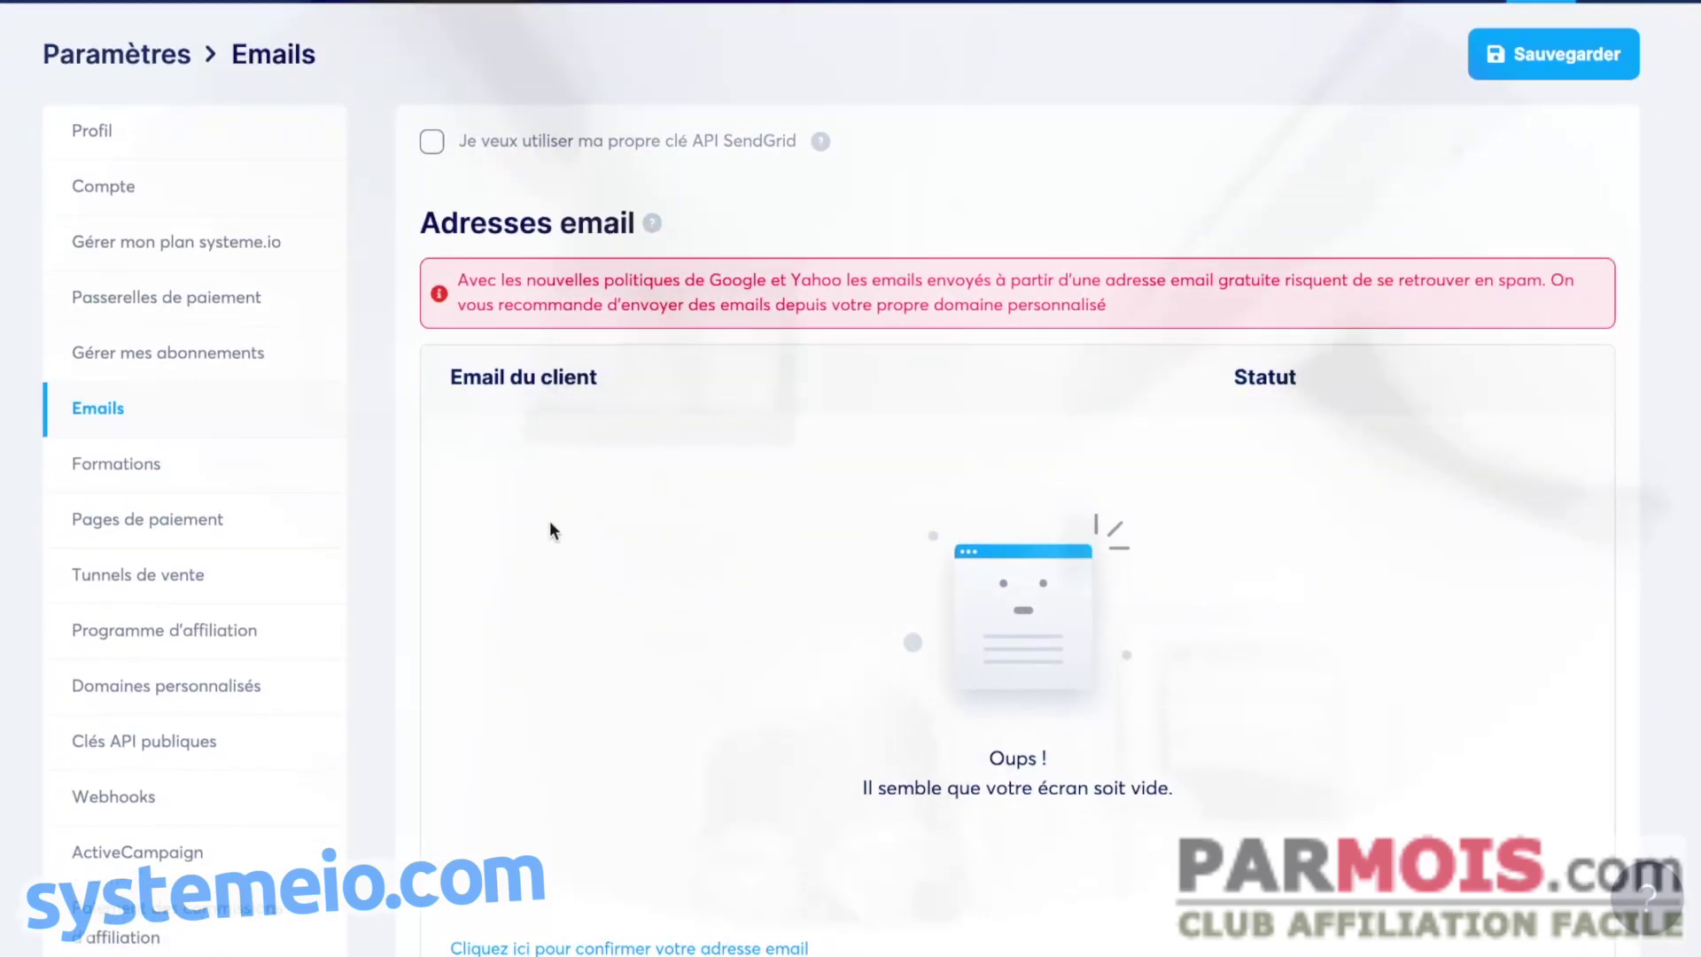
pyautogui.scroll(-5, 728, 617)
pyautogui.scroll(6, 623, 653)
pyautogui.scroll(-6, 699, 585)
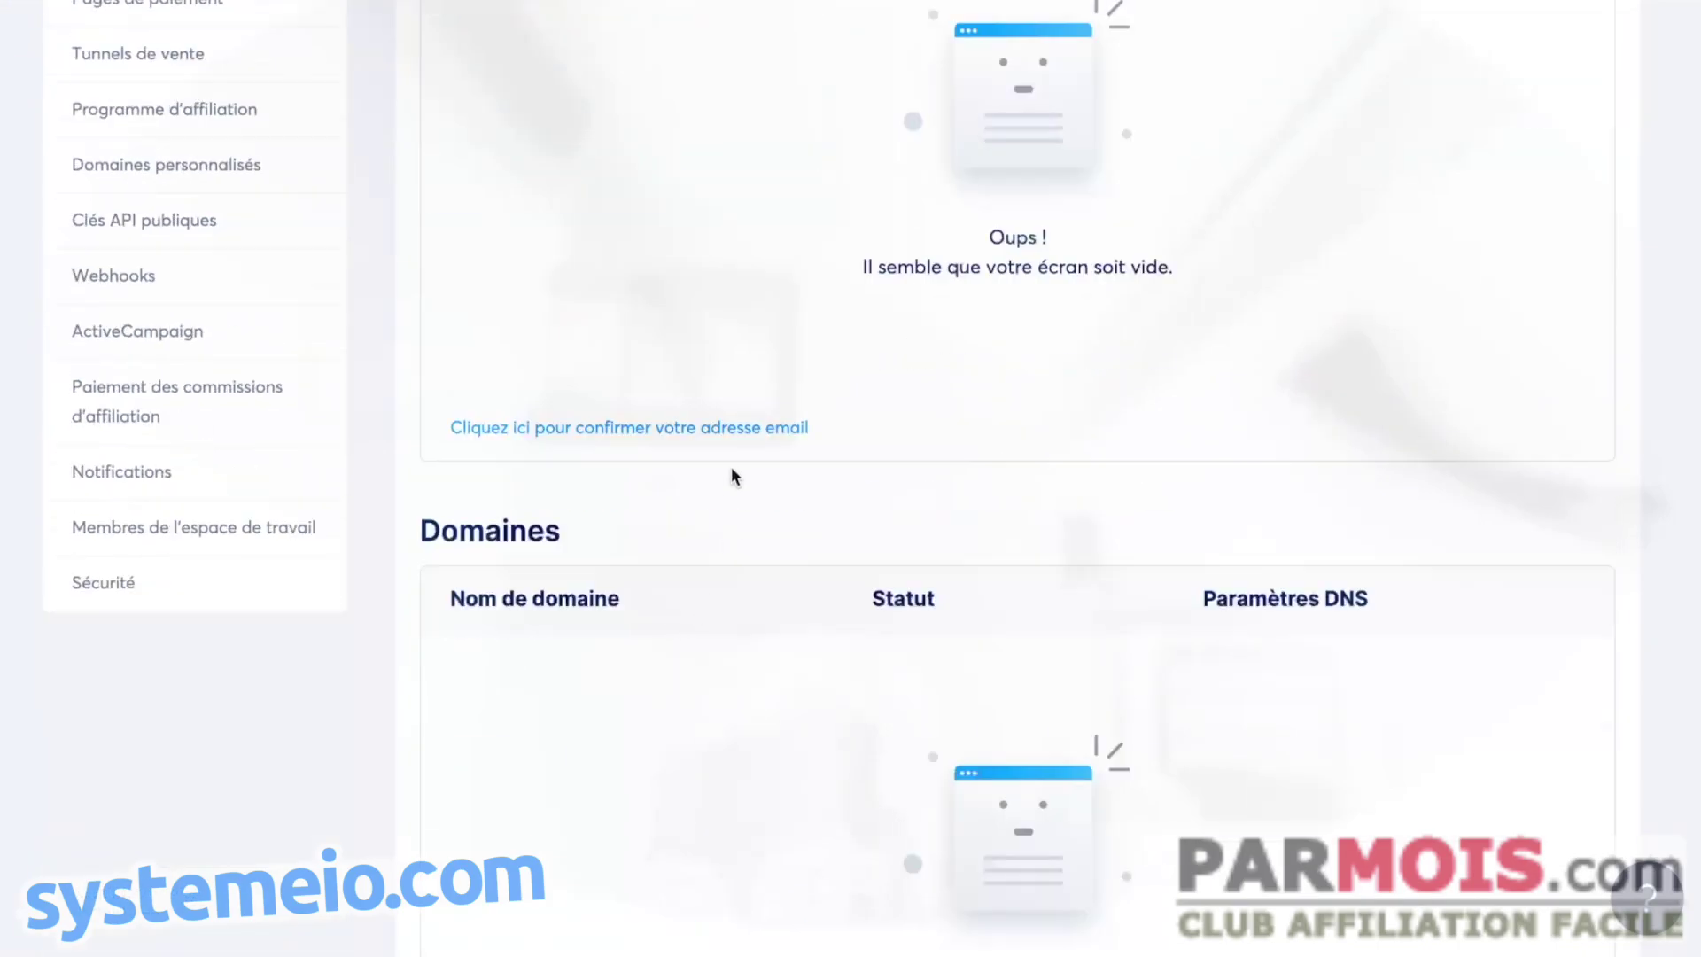
pyautogui.scroll(-10, 792, 490)
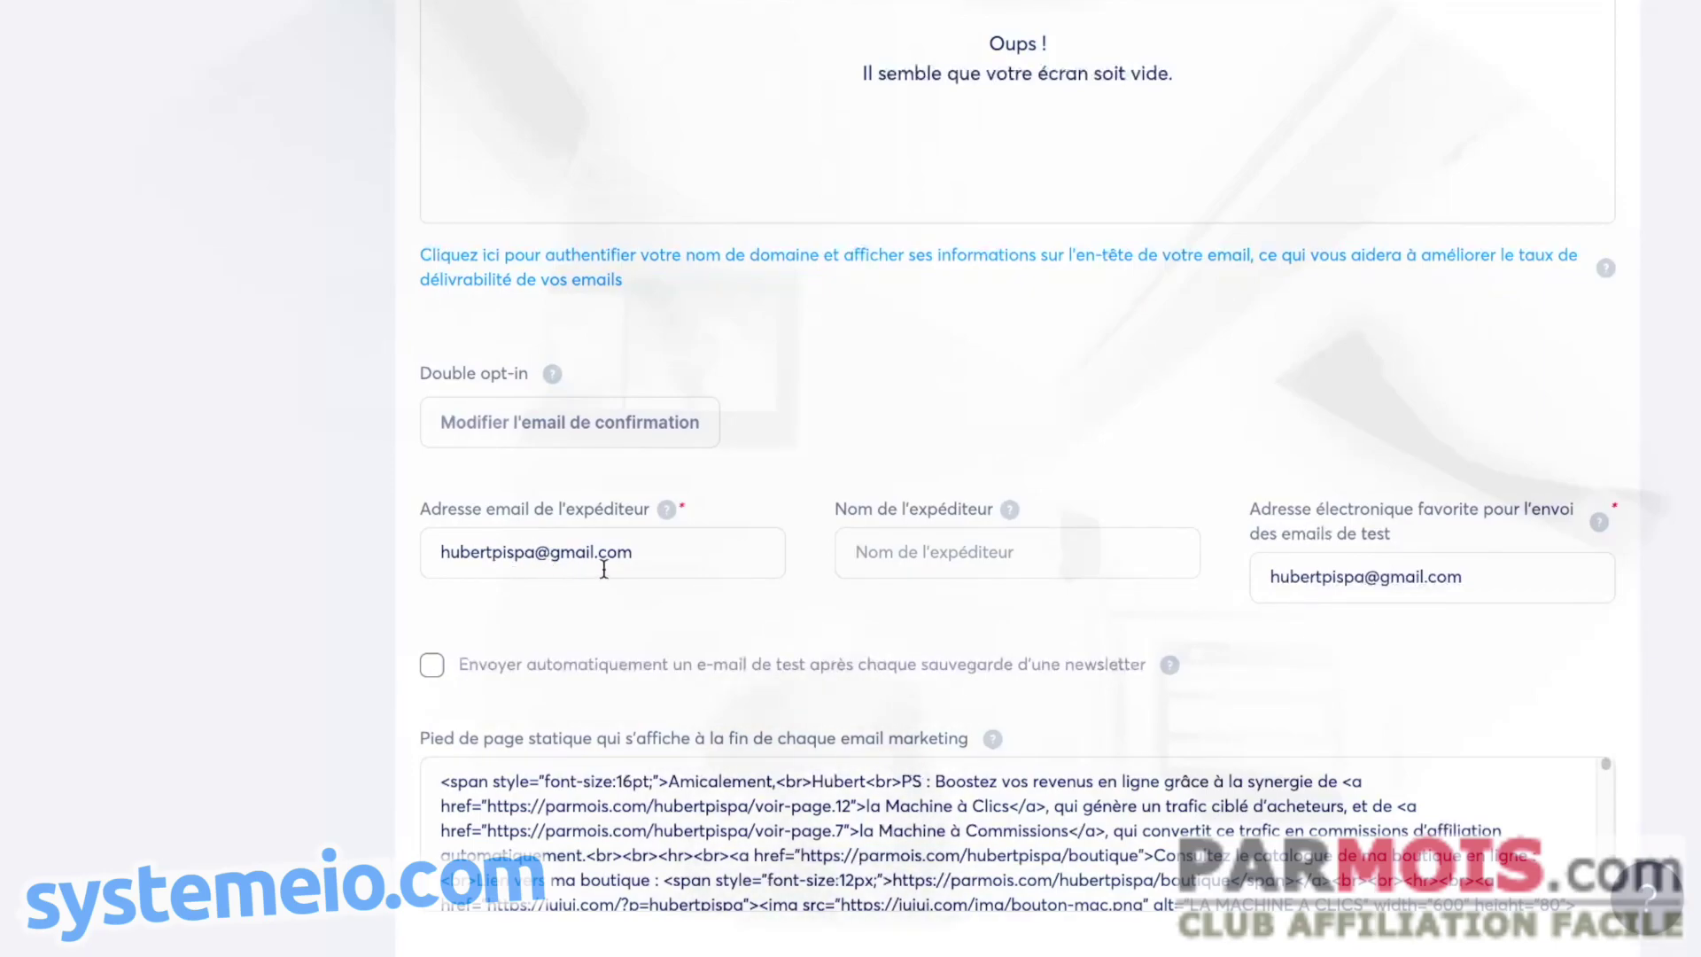
pyautogui.scroll(12, 708, 448)
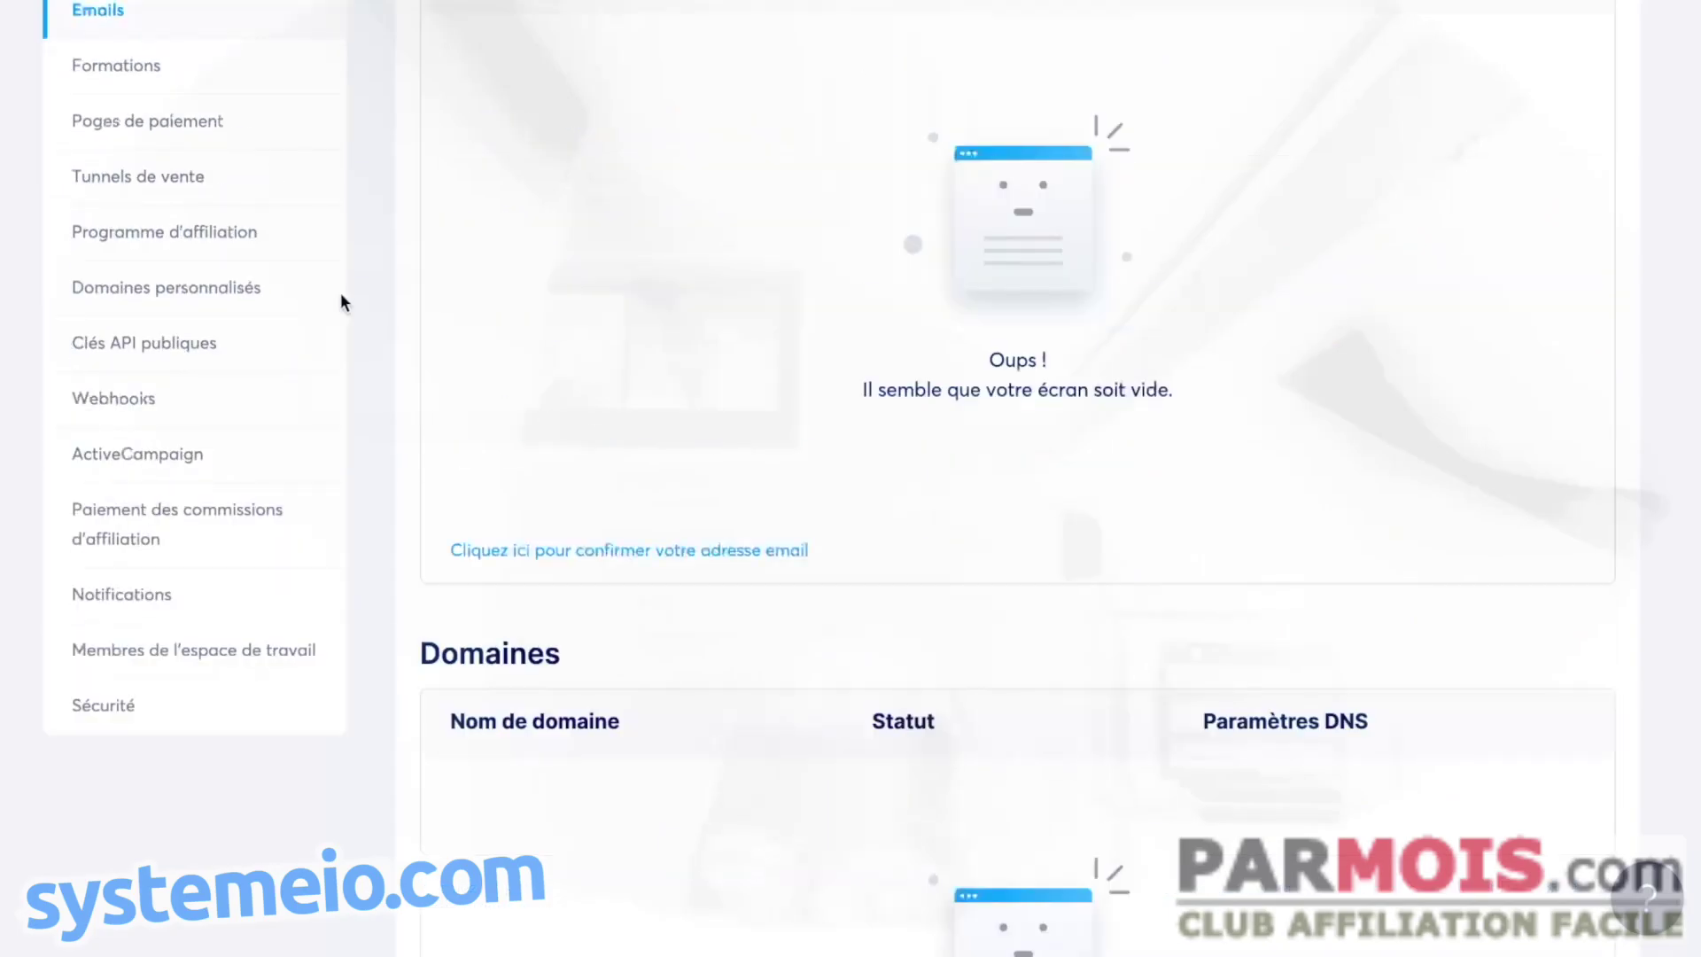
pyautogui.scroll(1, 747, 421)
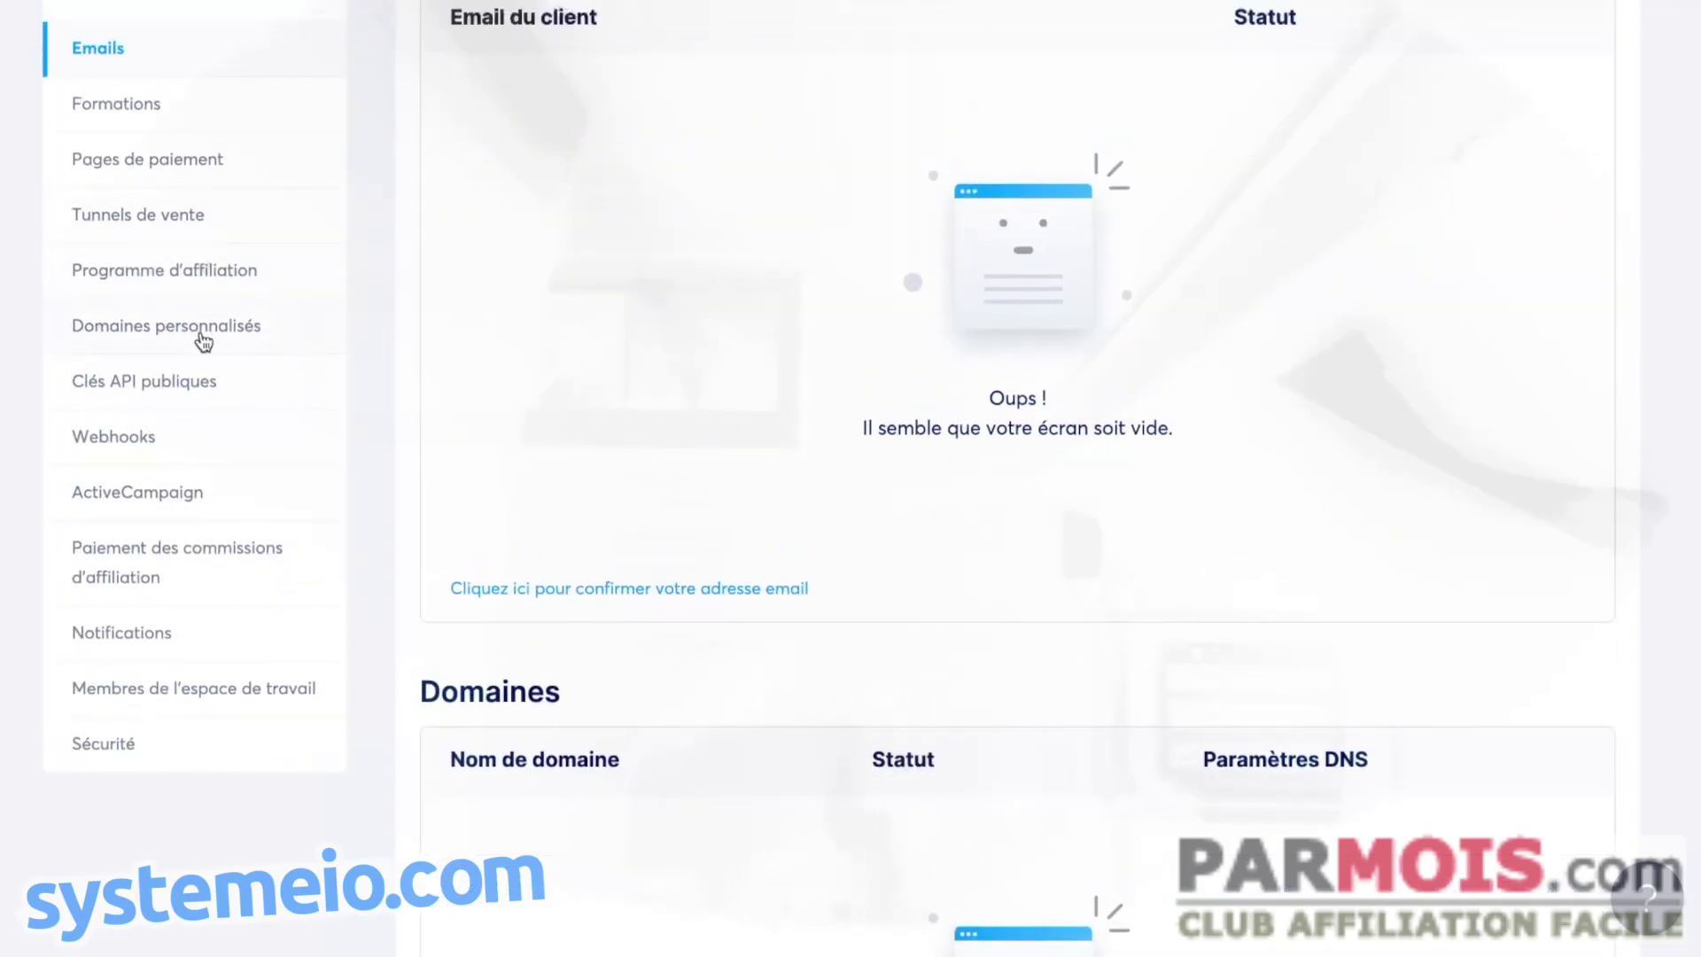
# - Open Domaines personnalisés and start adding a new domain name
pyautogui.click(204, 341)
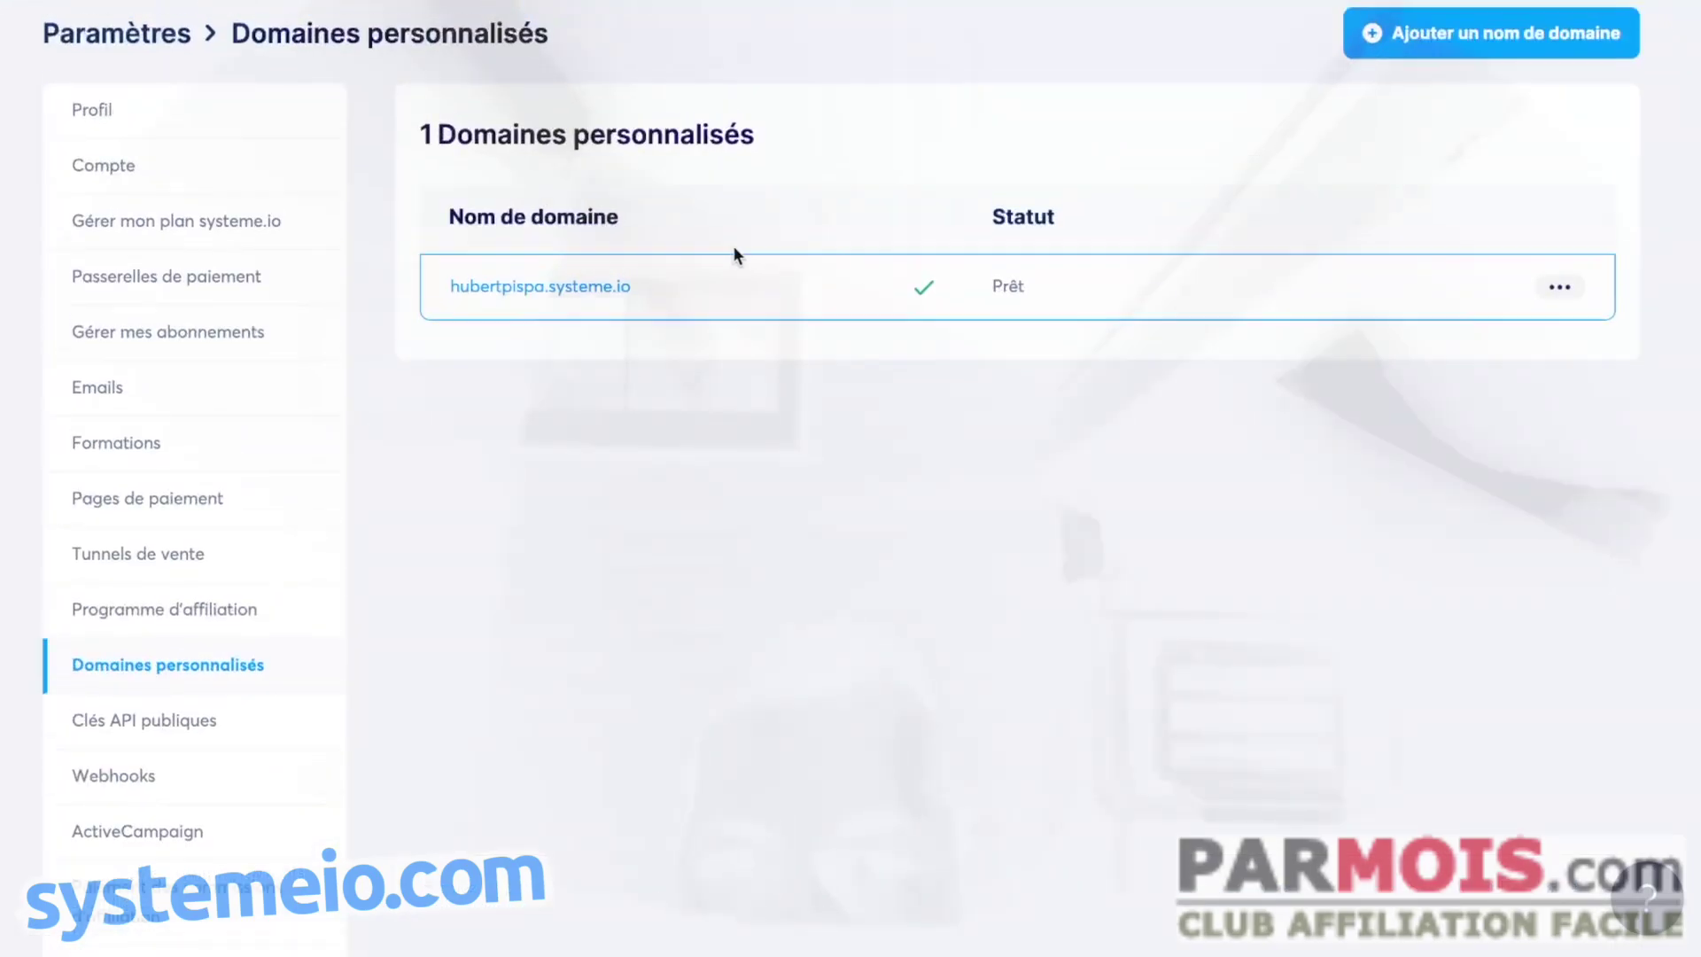
pyautogui.scroll(1, 708, 255)
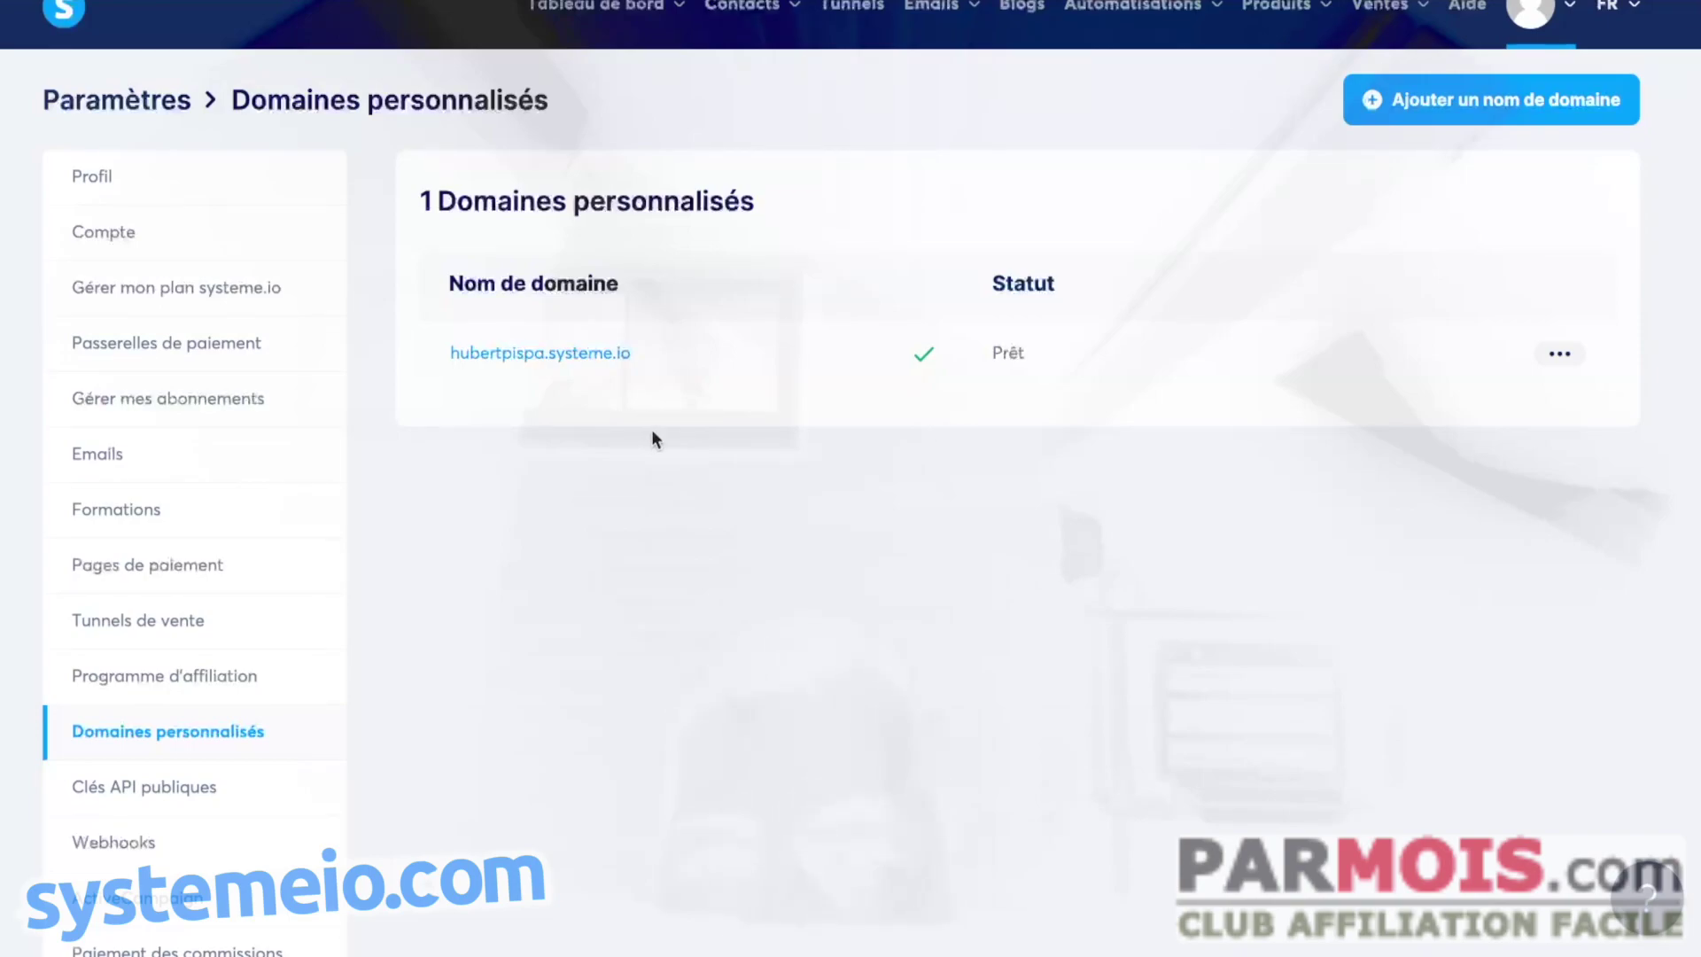
pyautogui.scroll(1, 719, 166)
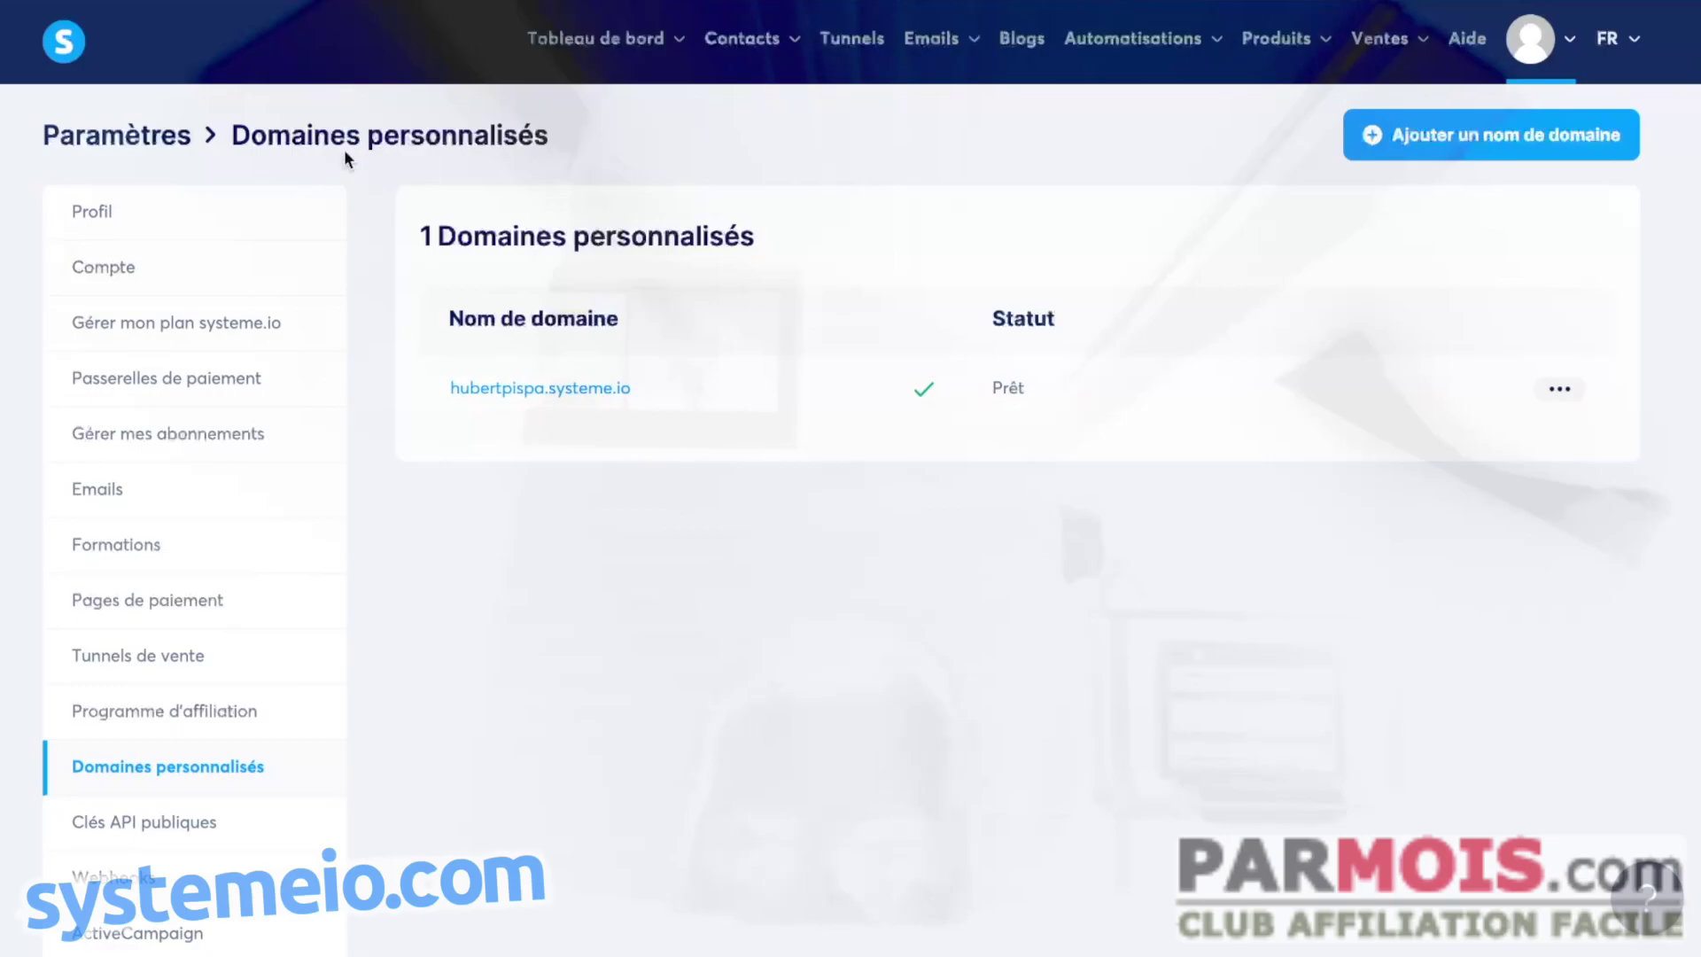
pyautogui.click(1471, 145)
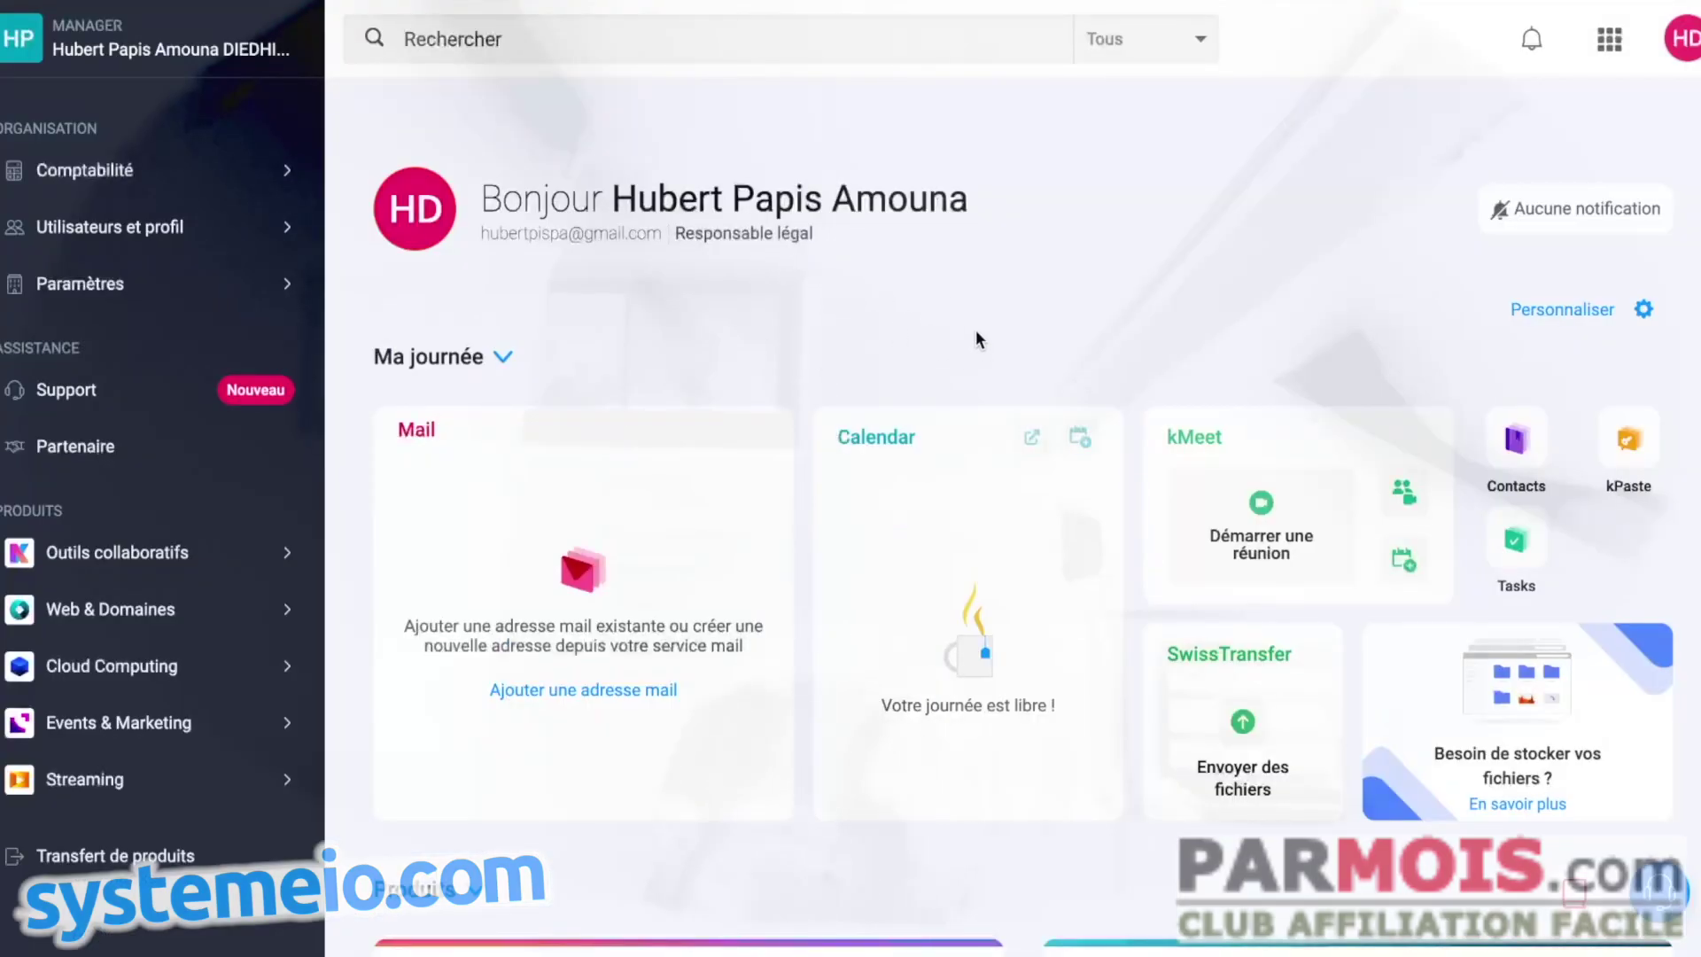
# - Open the hubertpapispa.com dashboard in Infomaniak's domain list and select its name to copy
pyautogui.scroll(-5, 1124, 337)
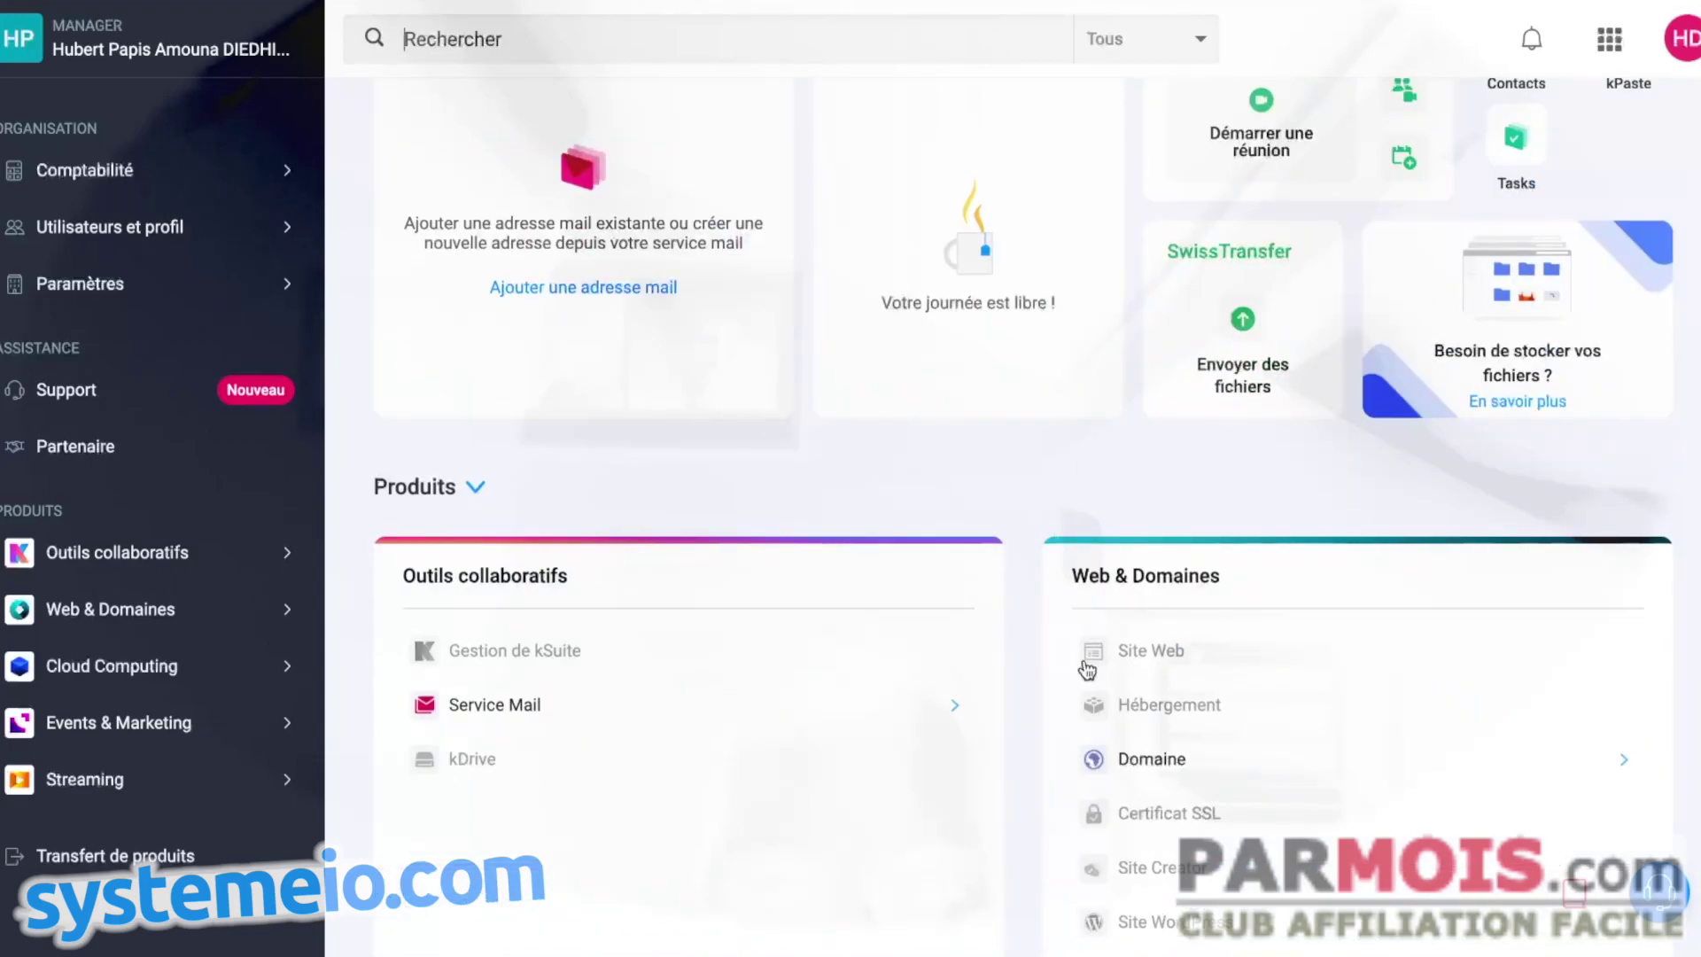
pyautogui.click(1148, 758)
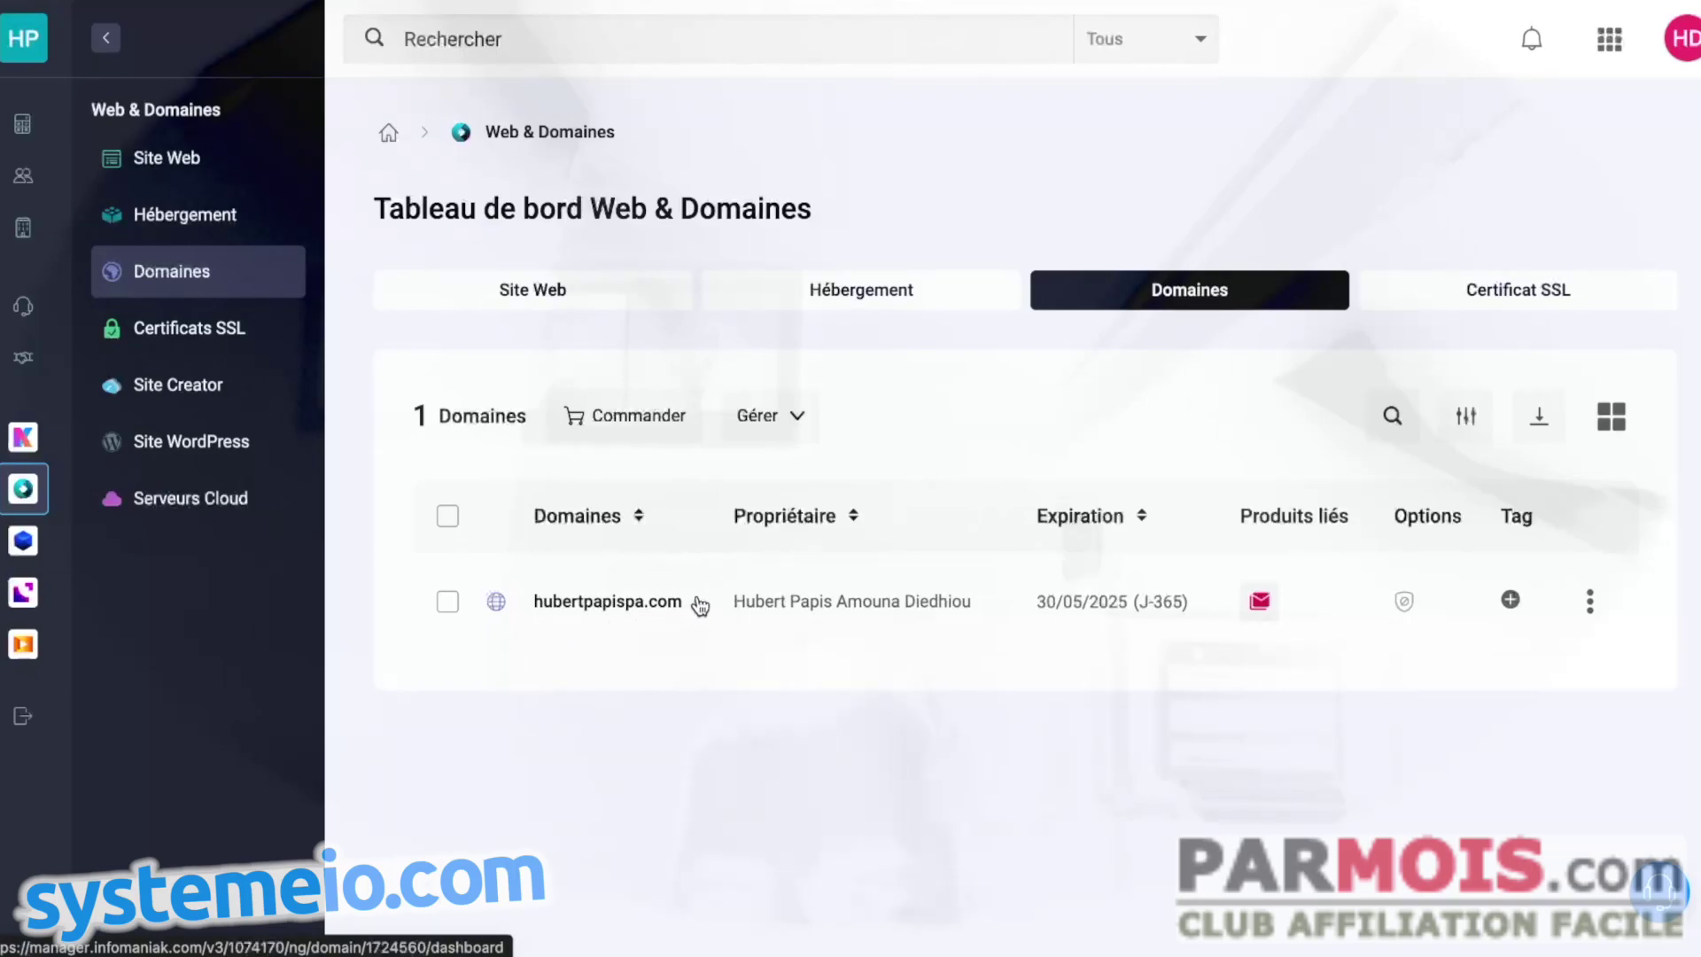
pyautogui.moveTo(682, 601); pyautogui.dragTo(577, 608)
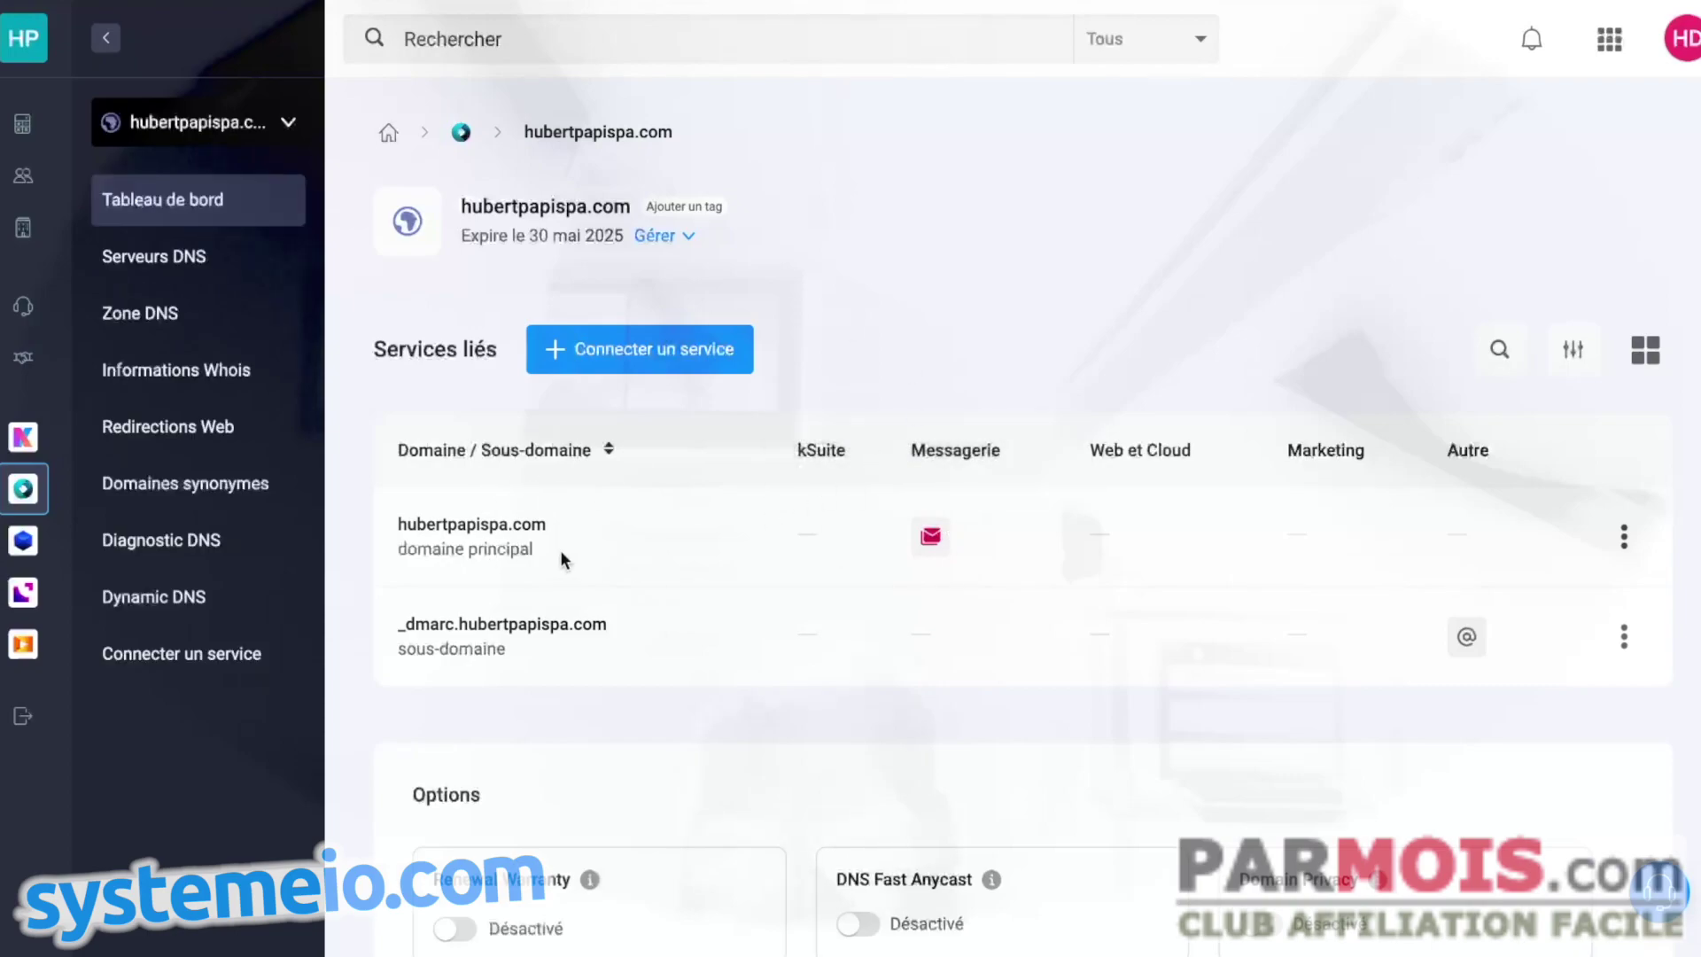
pyautogui.moveTo(542, 521); pyautogui.dragTo(396, 523)
pyautogui.hotkey('ctrl', 'c')
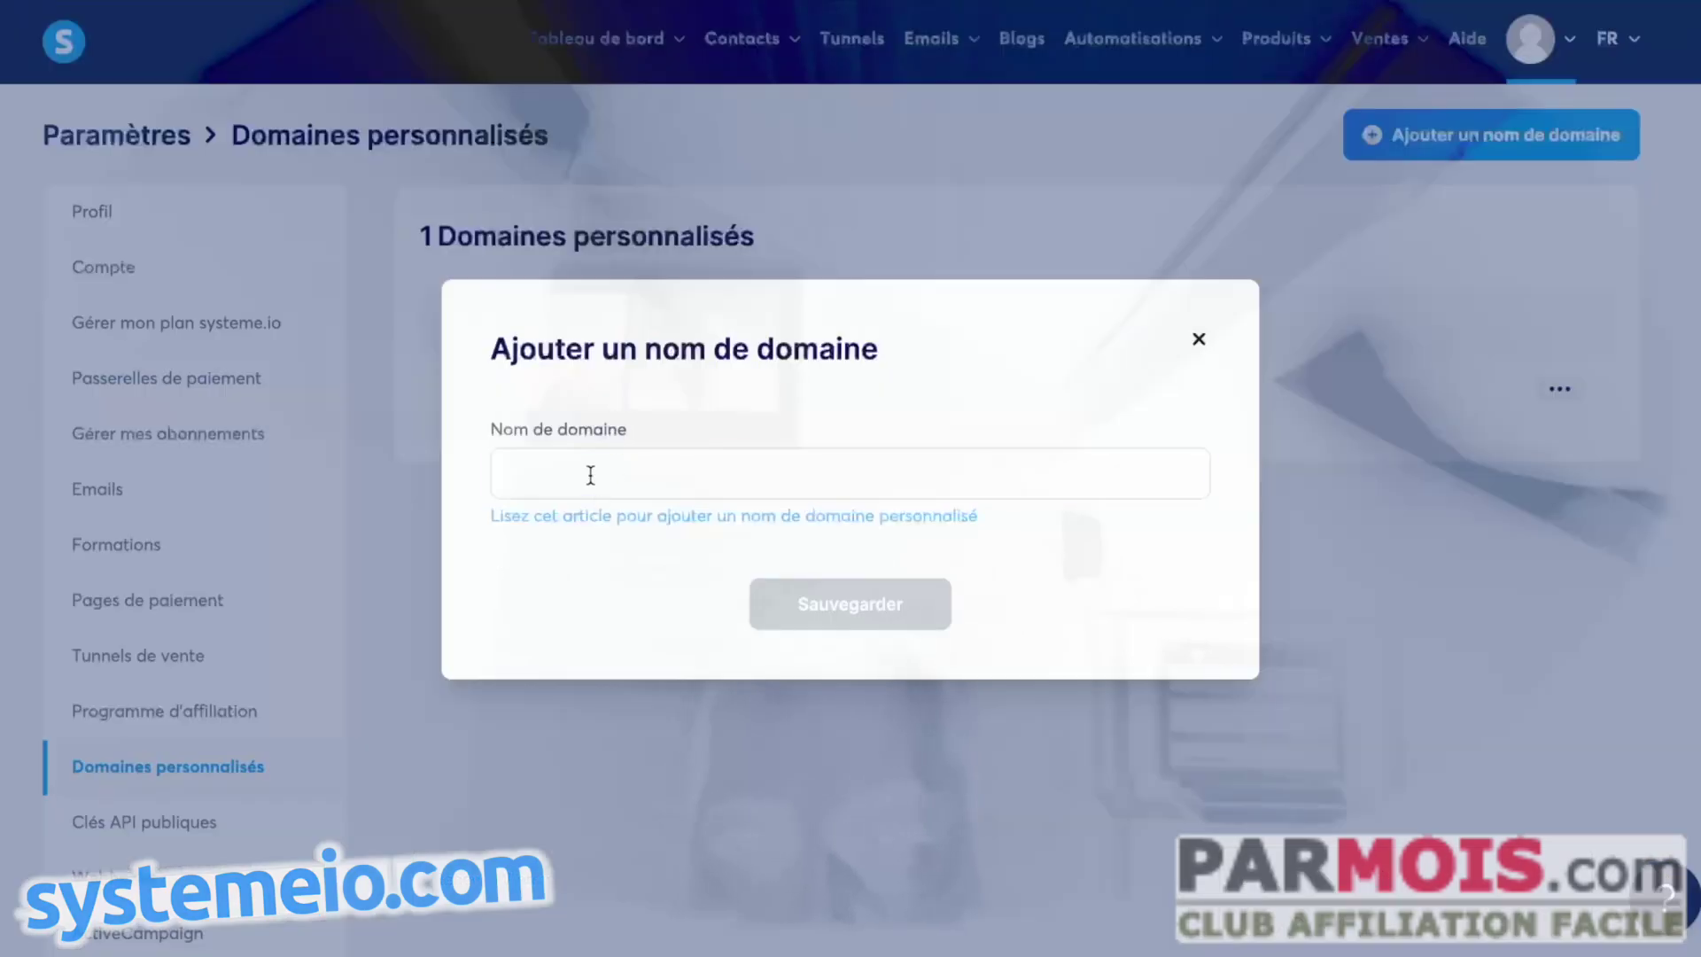
pyautogui.click(589, 473)
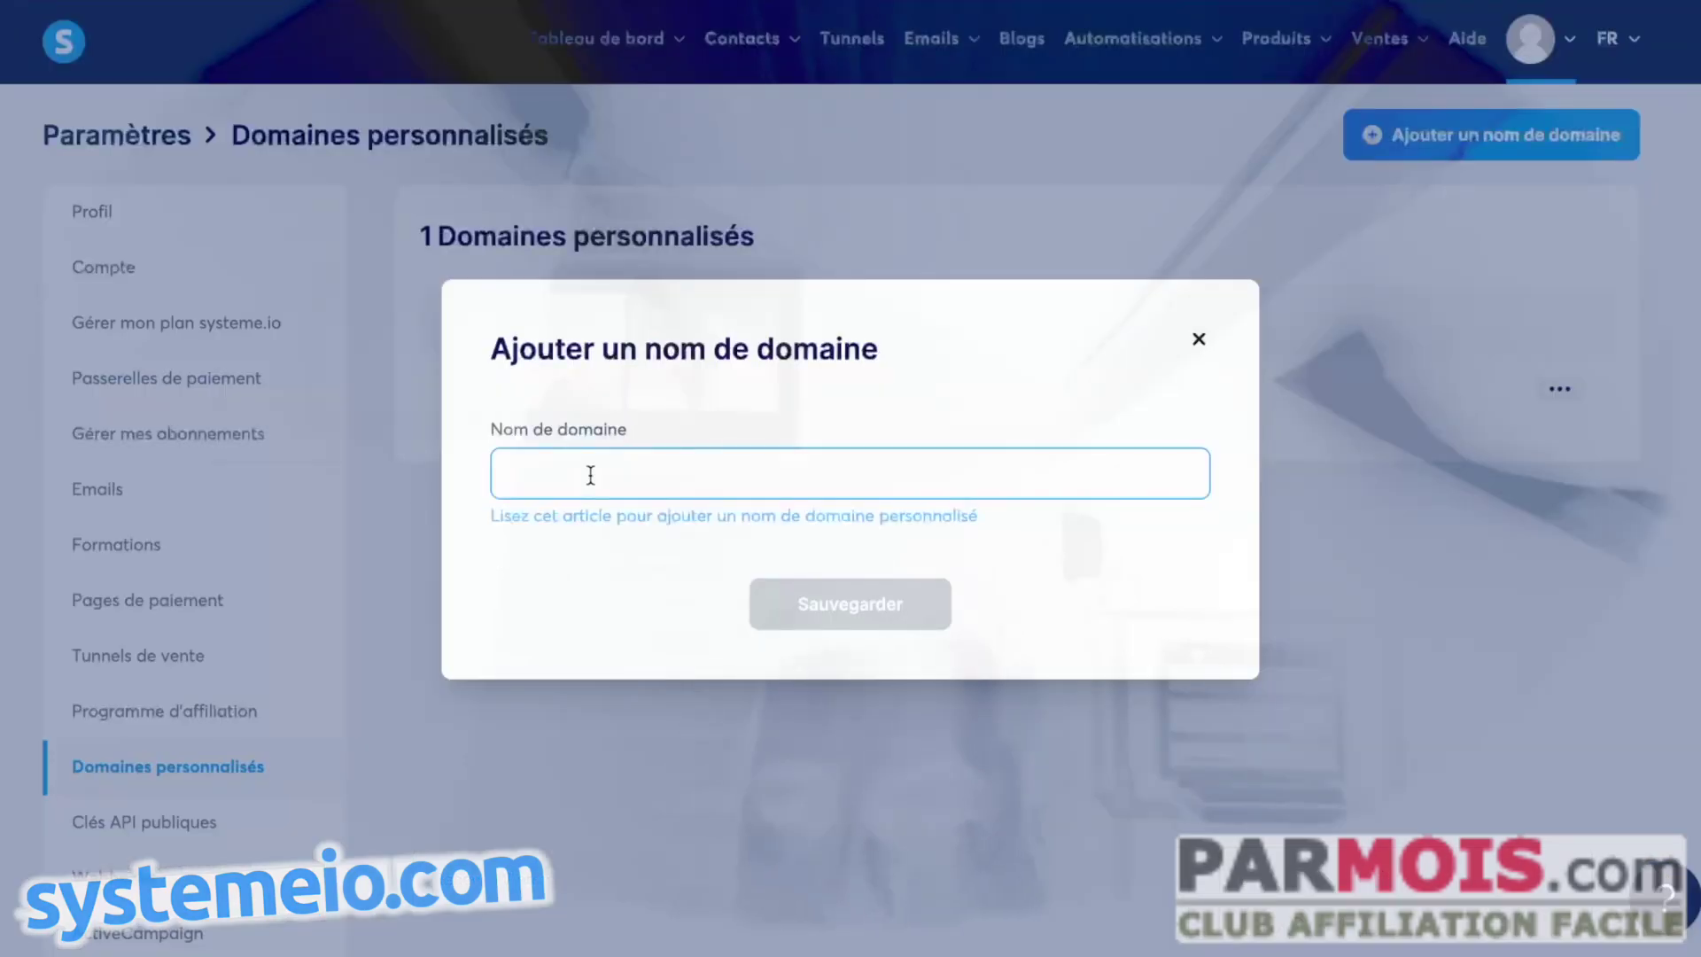
pyautogui.write('www.')
pyautogui.hotkey('ctrl', 'v')
pyautogui.click(857, 610)
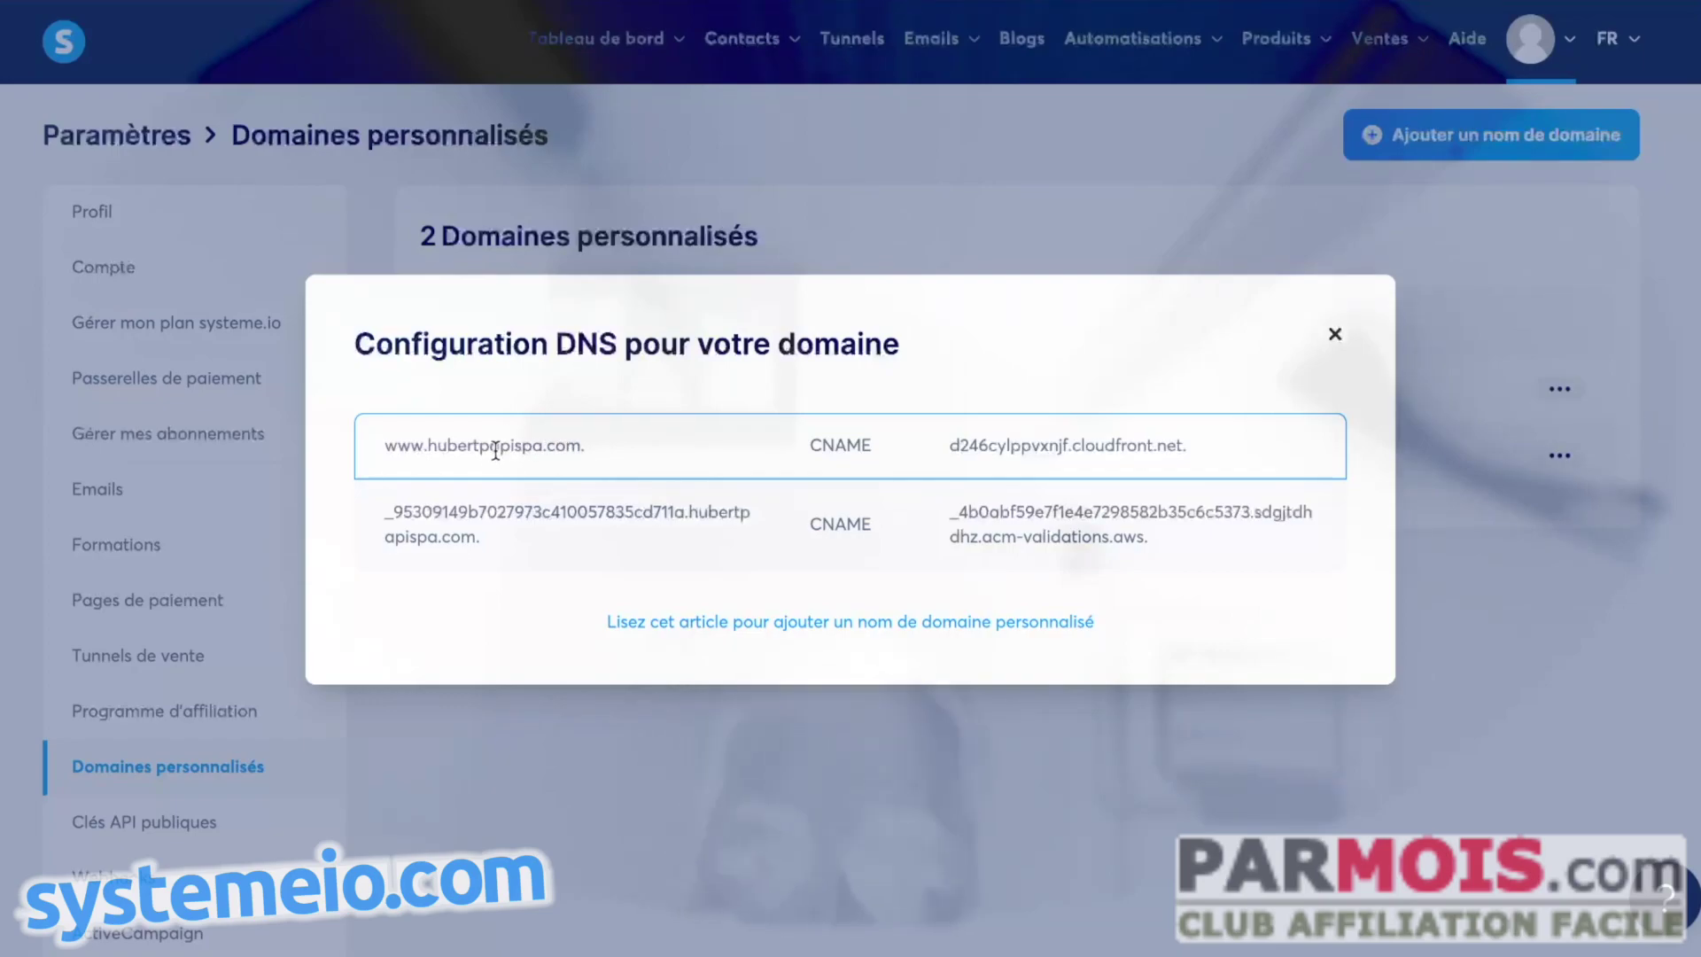
# - Copy the www host name from the first CNAME record in the DNS instructions
pyautogui.moveTo(387, 445); pyautogui.dragTo(429, 441)
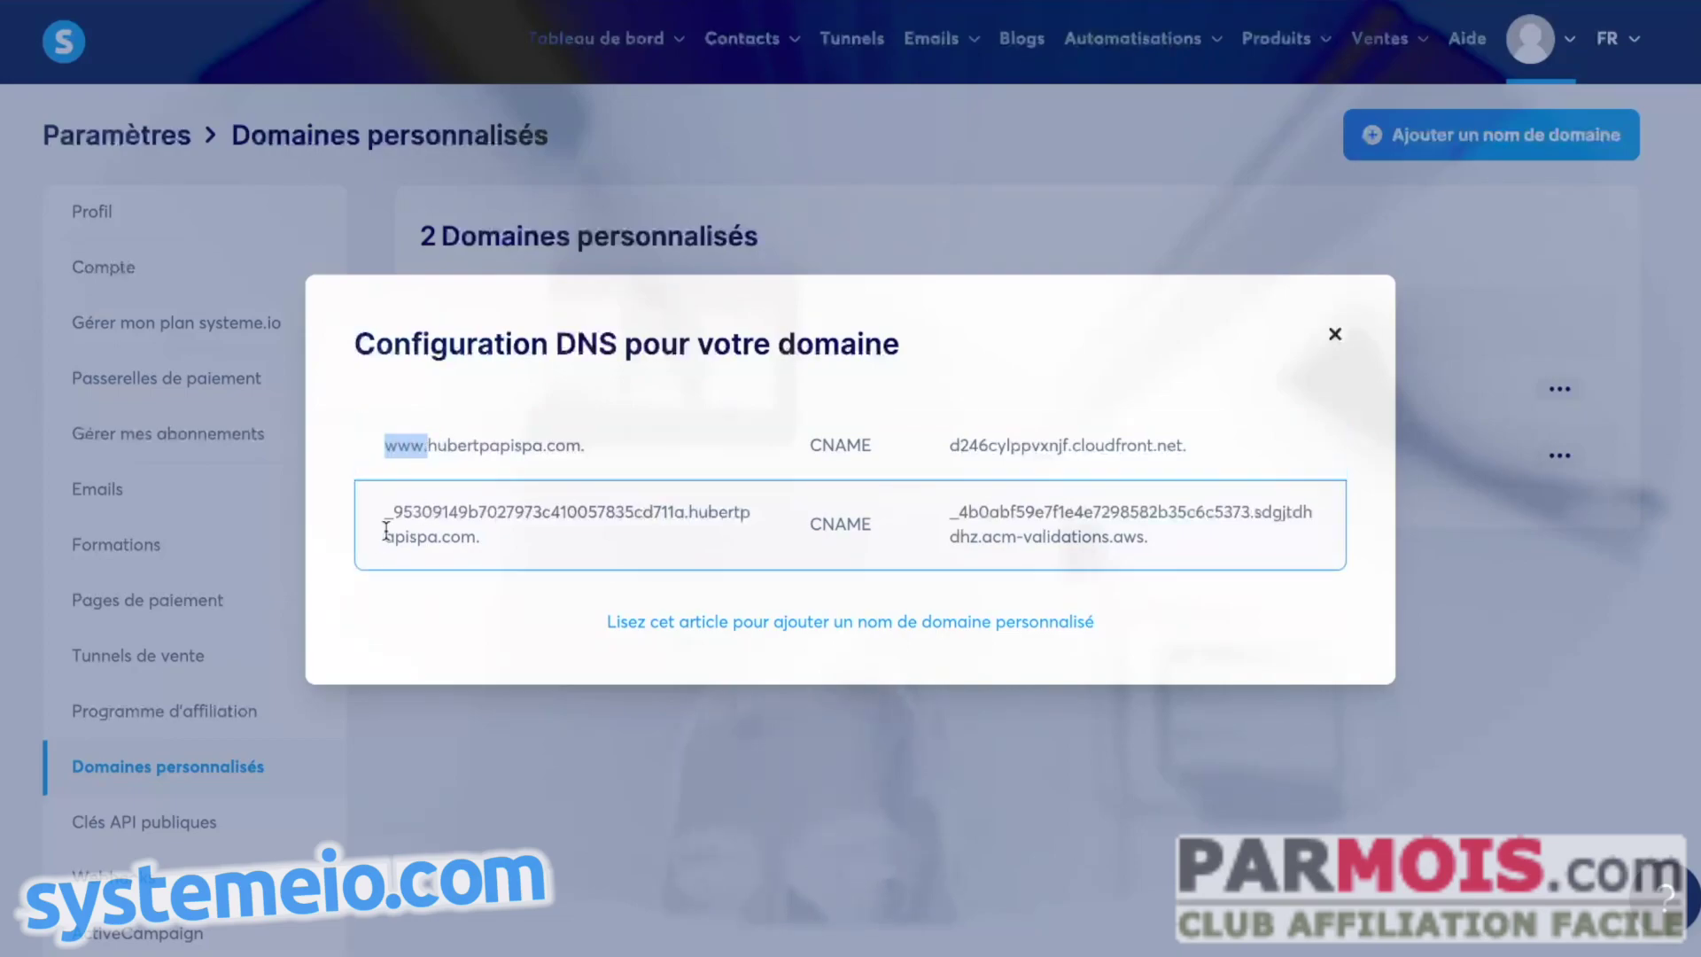
pyautogui.moveTo(382, 514); pyautogui.dragTo(680, 523)
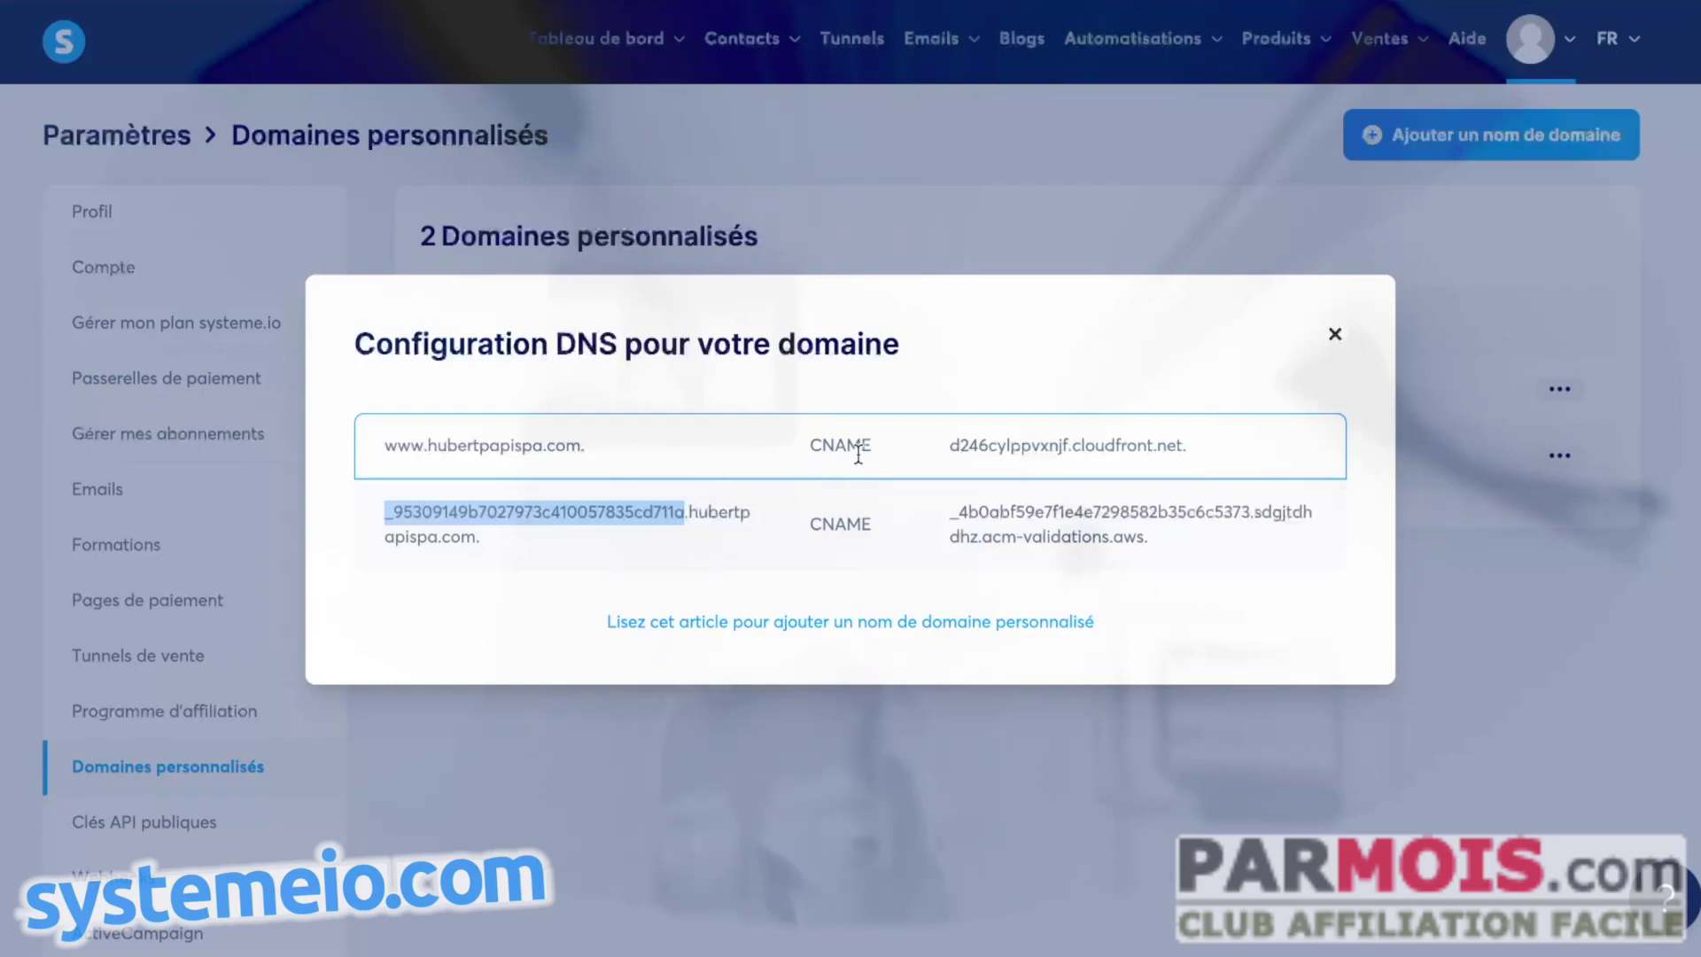
pyautogui.moveTo(385, 443); pyautogui.dragTo(415, 448)
pyautogui.rightClick(416, 449)
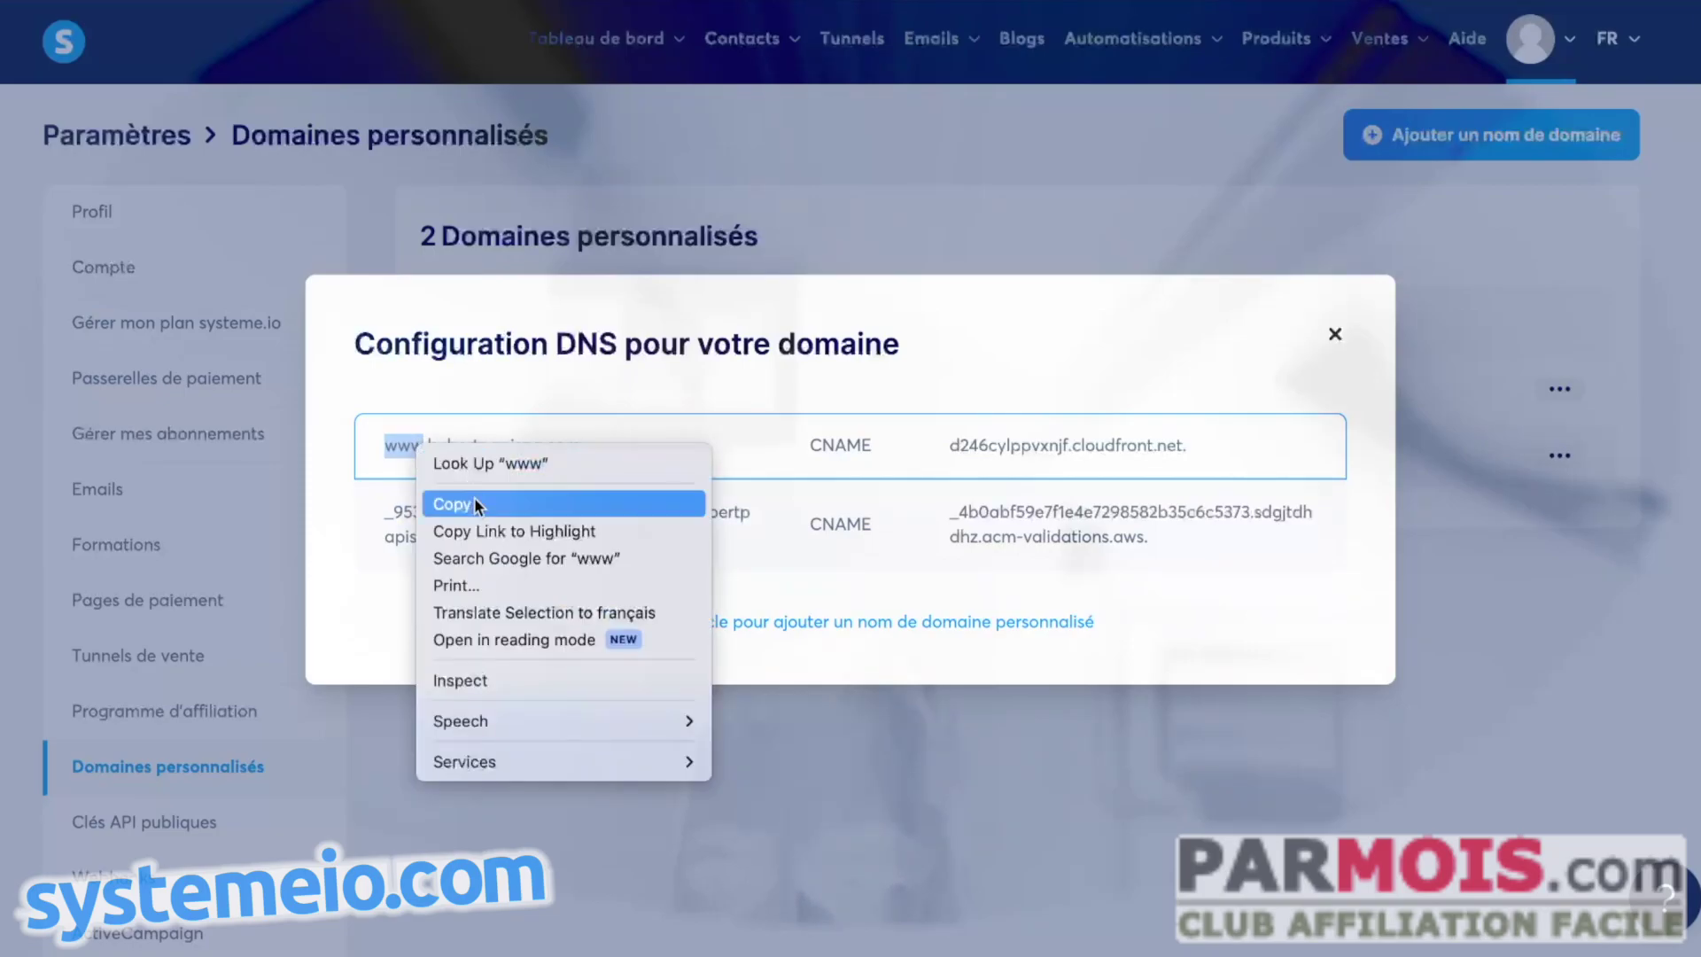
pyautogui.click(469, 497)
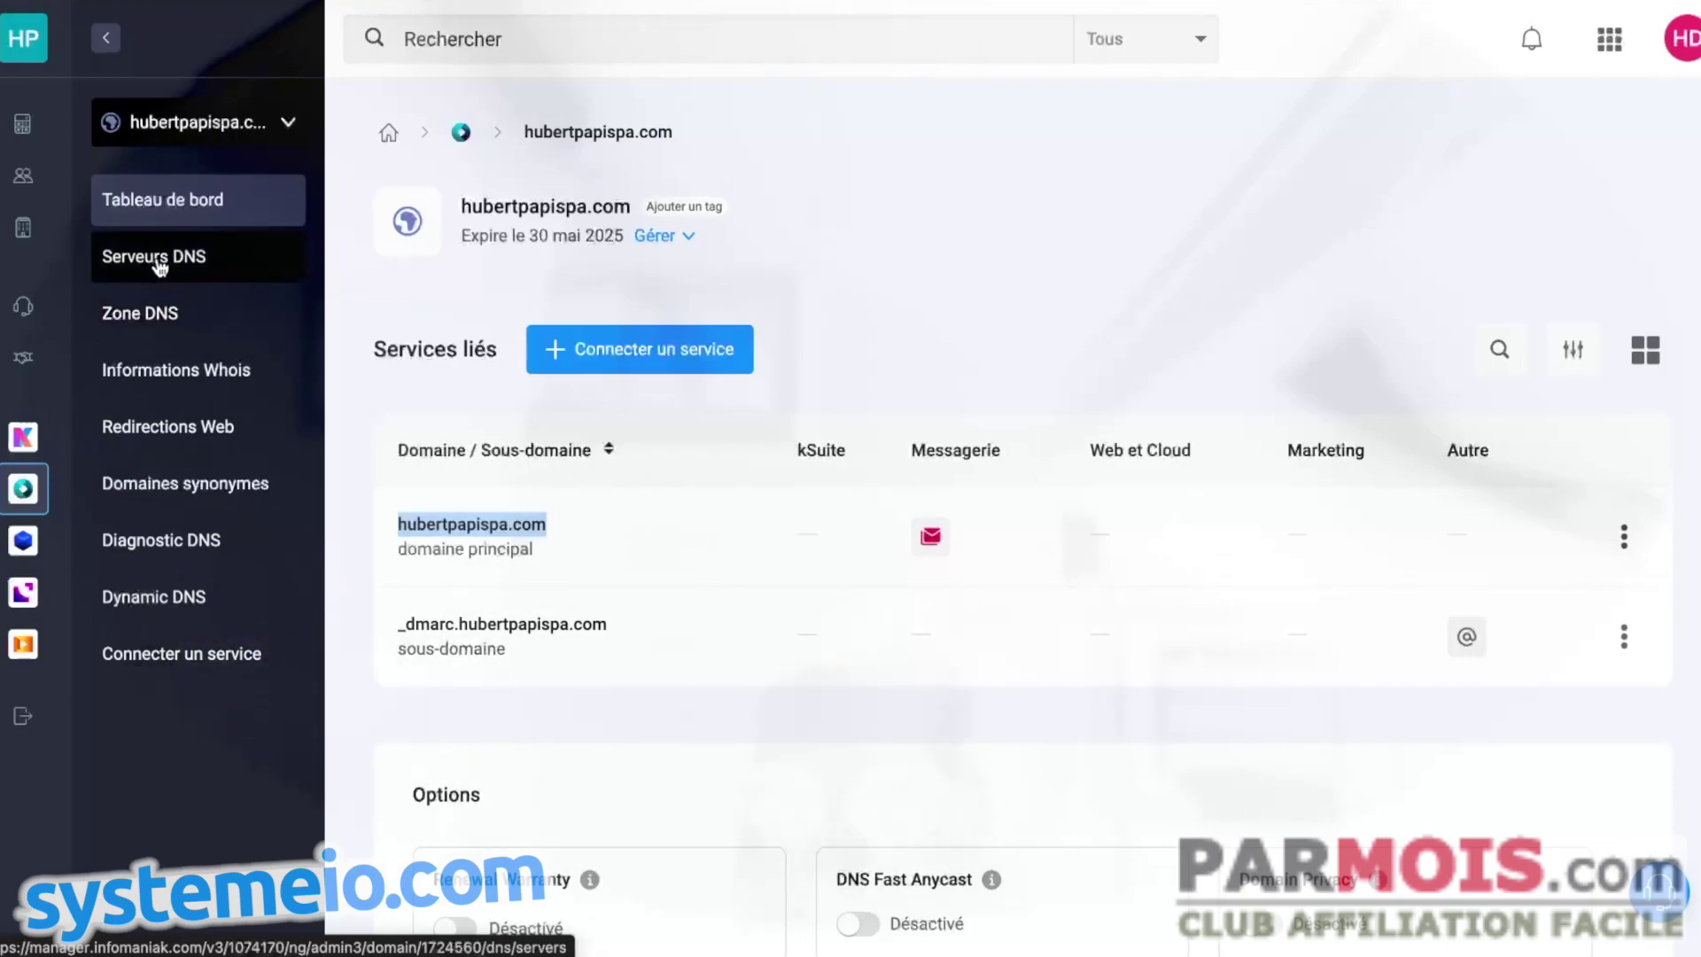
# - Open hubertpapispa.com's Zone DNS and scroll down to its 8-record table
pyautogui.click(162, 330)
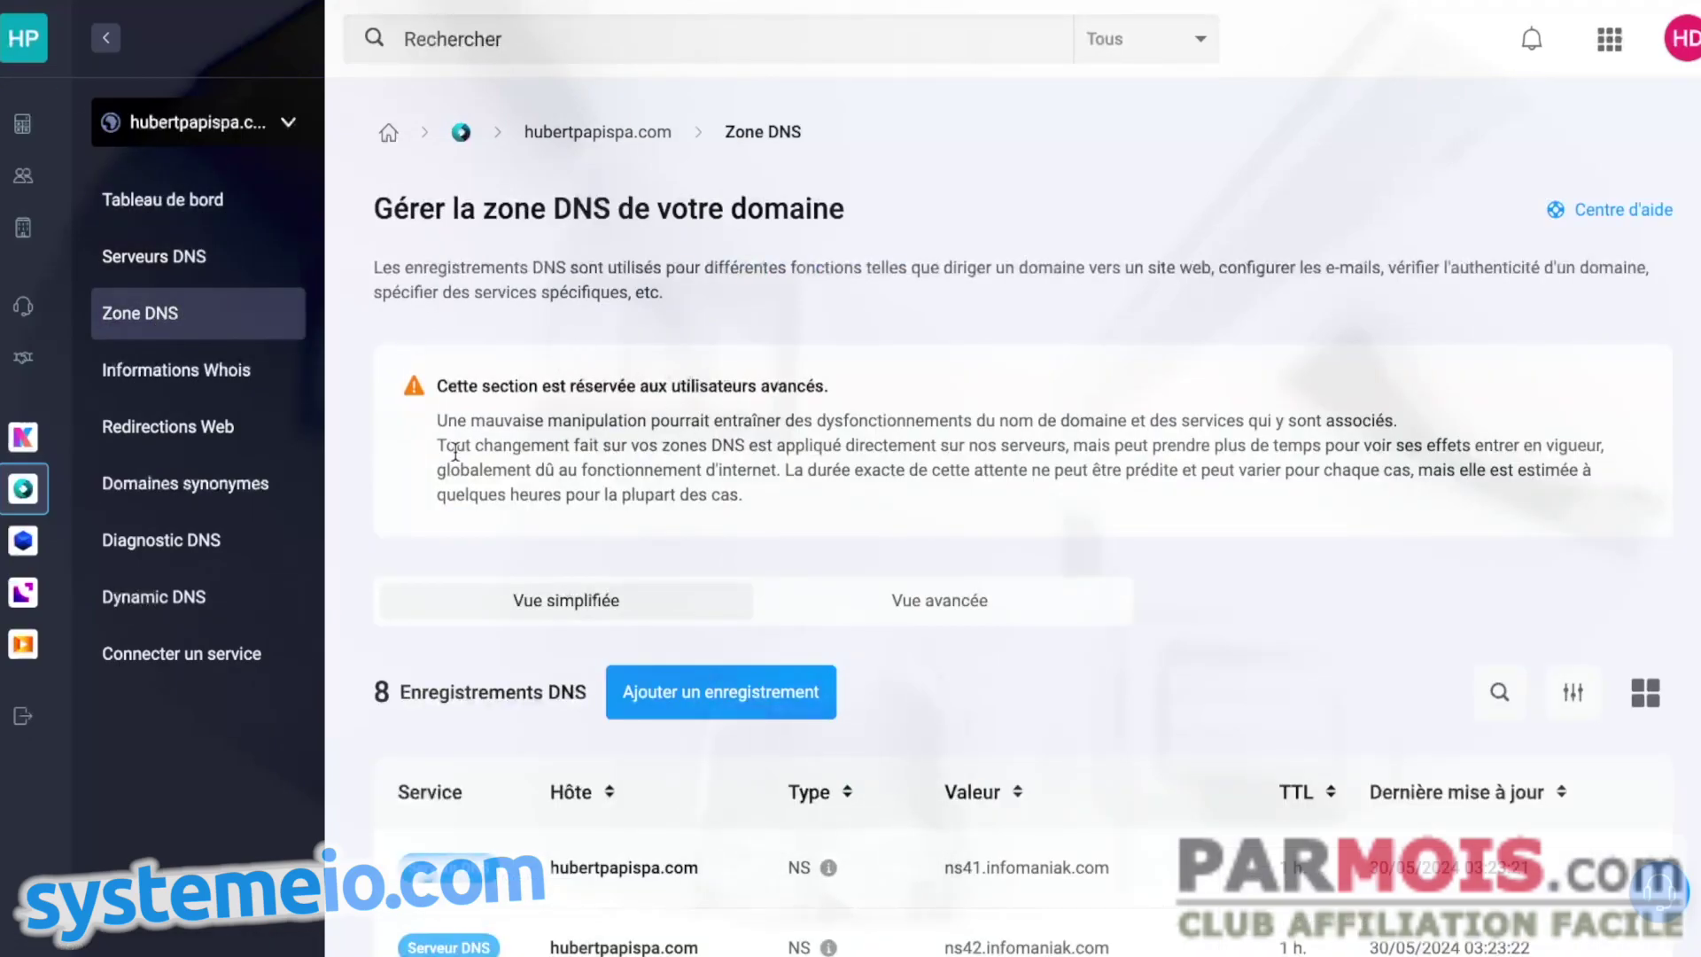
pyautogui.scroll(-1, 1019, 416)
pyautogui.scroll(-3, 1097, 432)
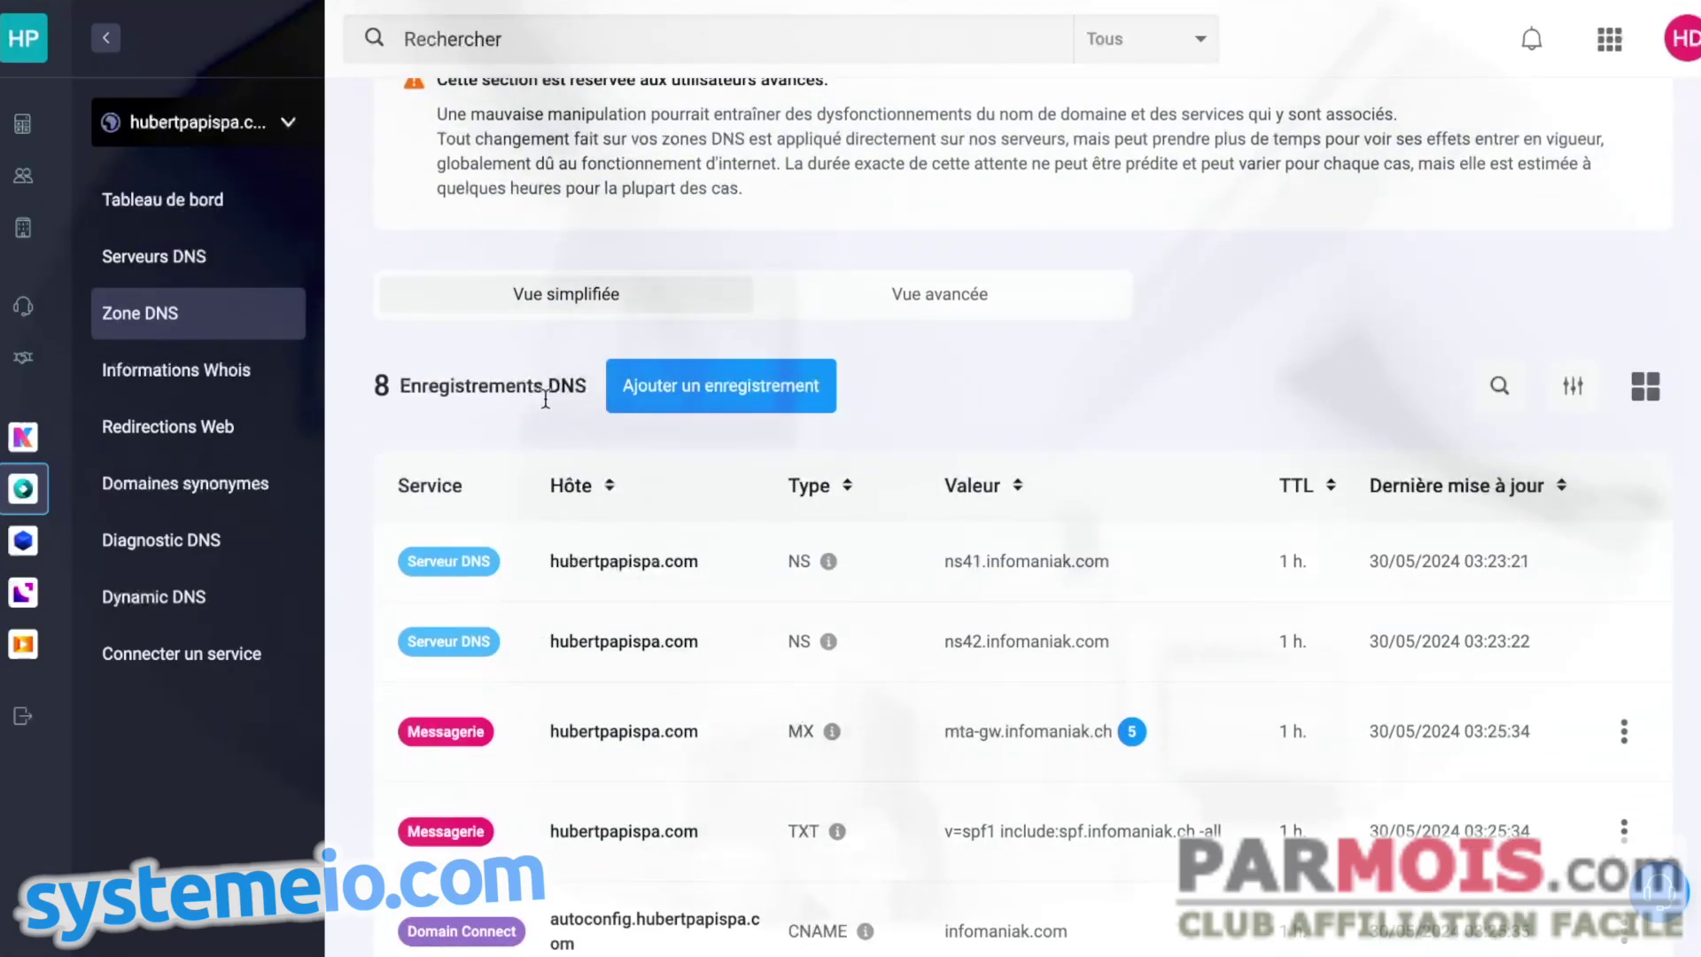
pyautogui.scroll(-1, 1096, 432)
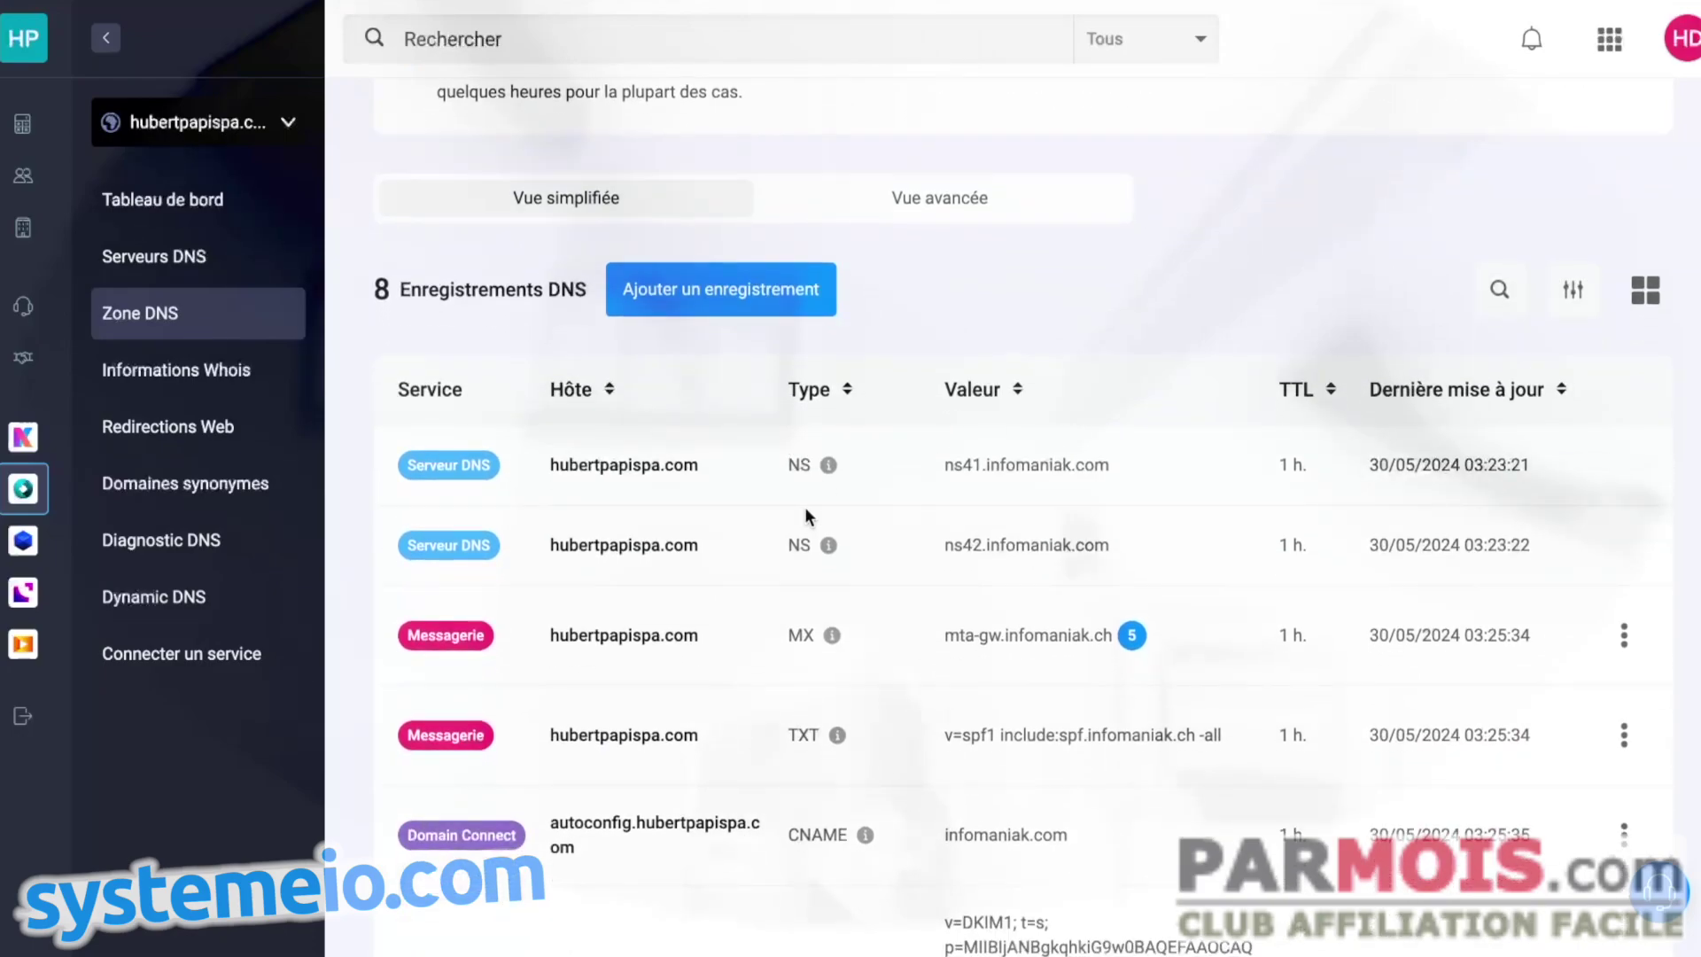
pyautogui.scroll(-1, 771, 631)
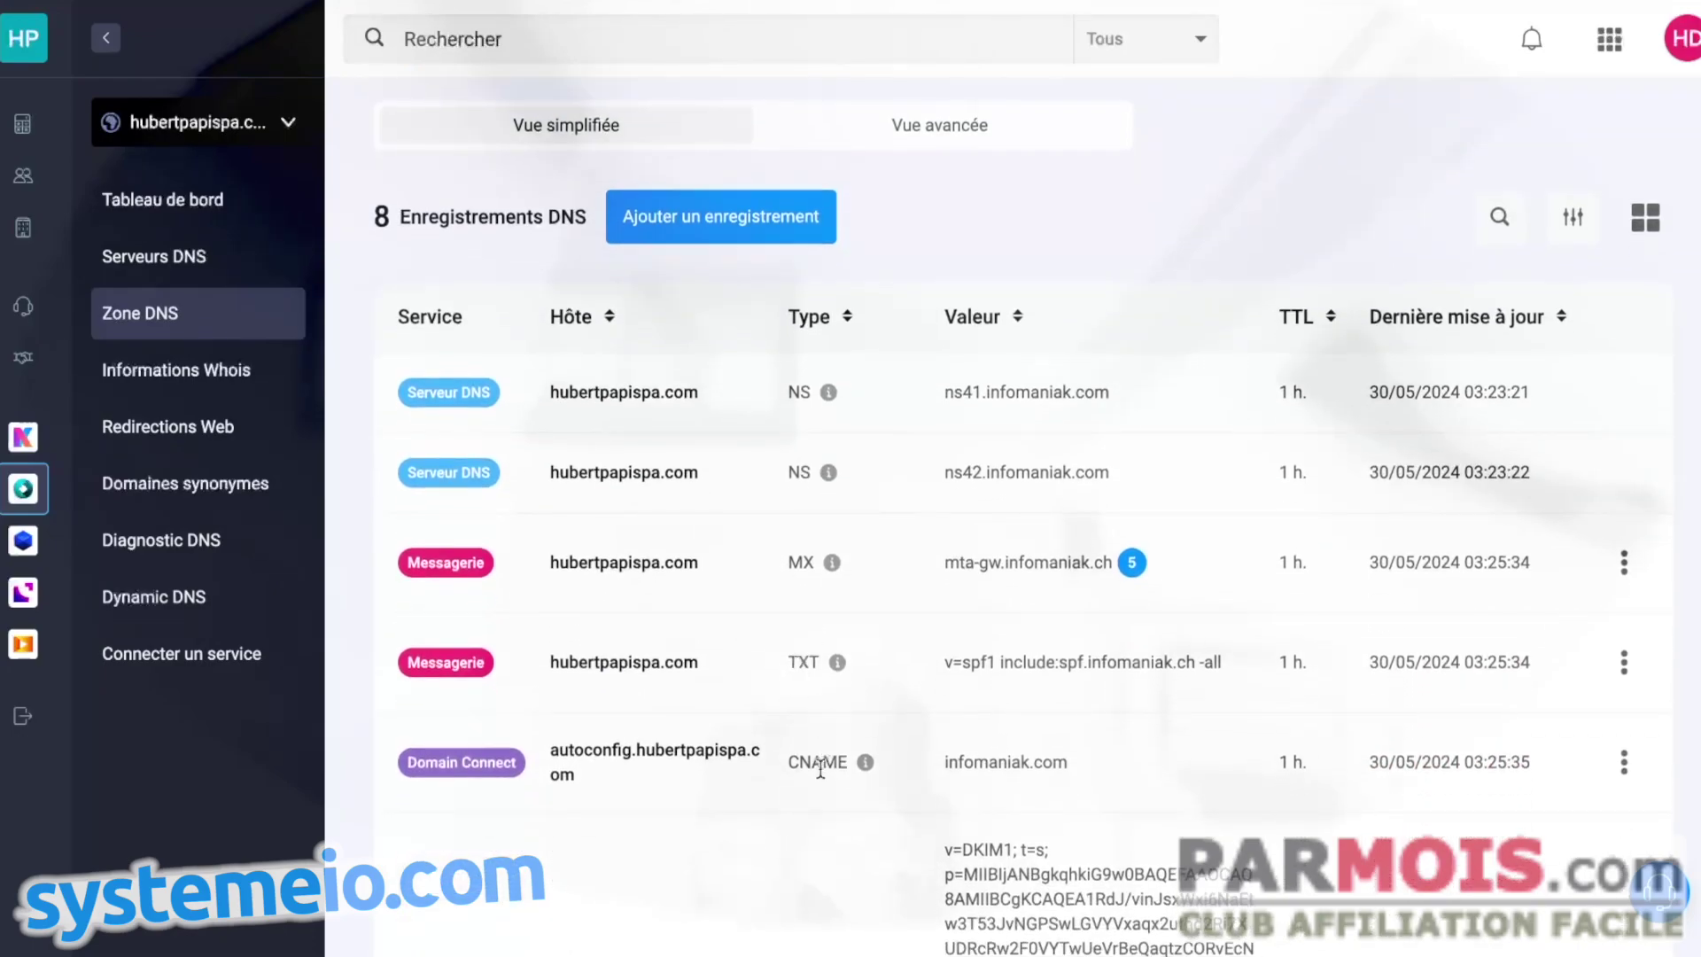
pyautogui.scroll(-1, 825, 753)
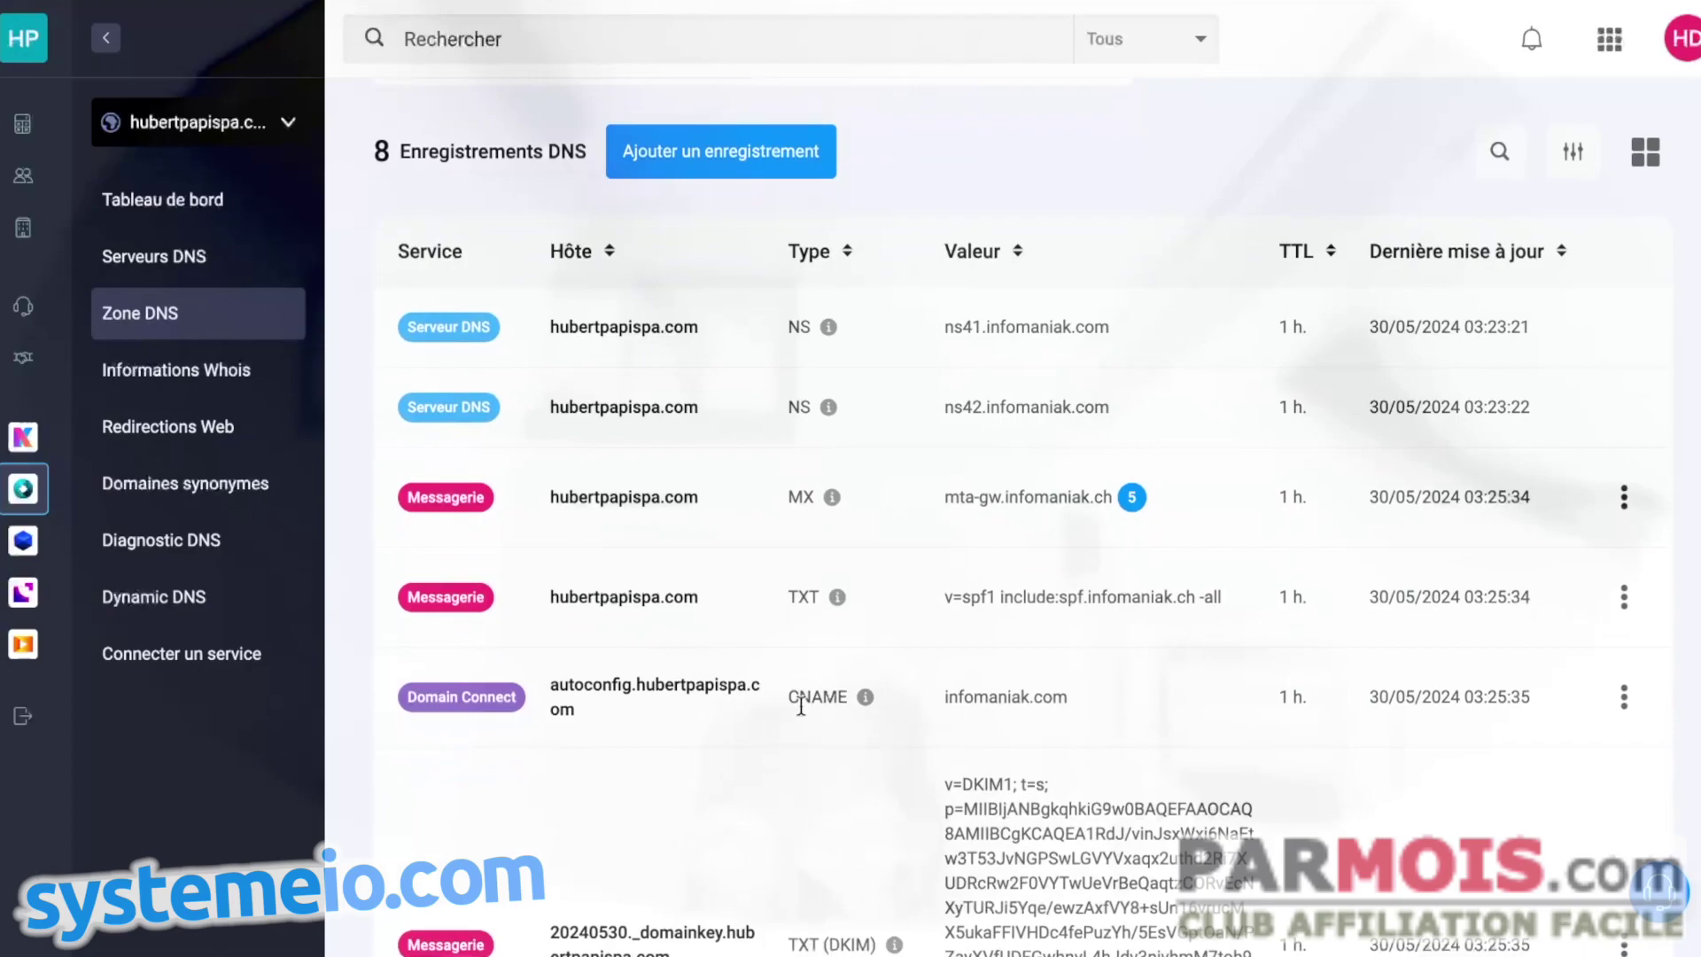
pyautogui.scroll(-1, 814, 705)
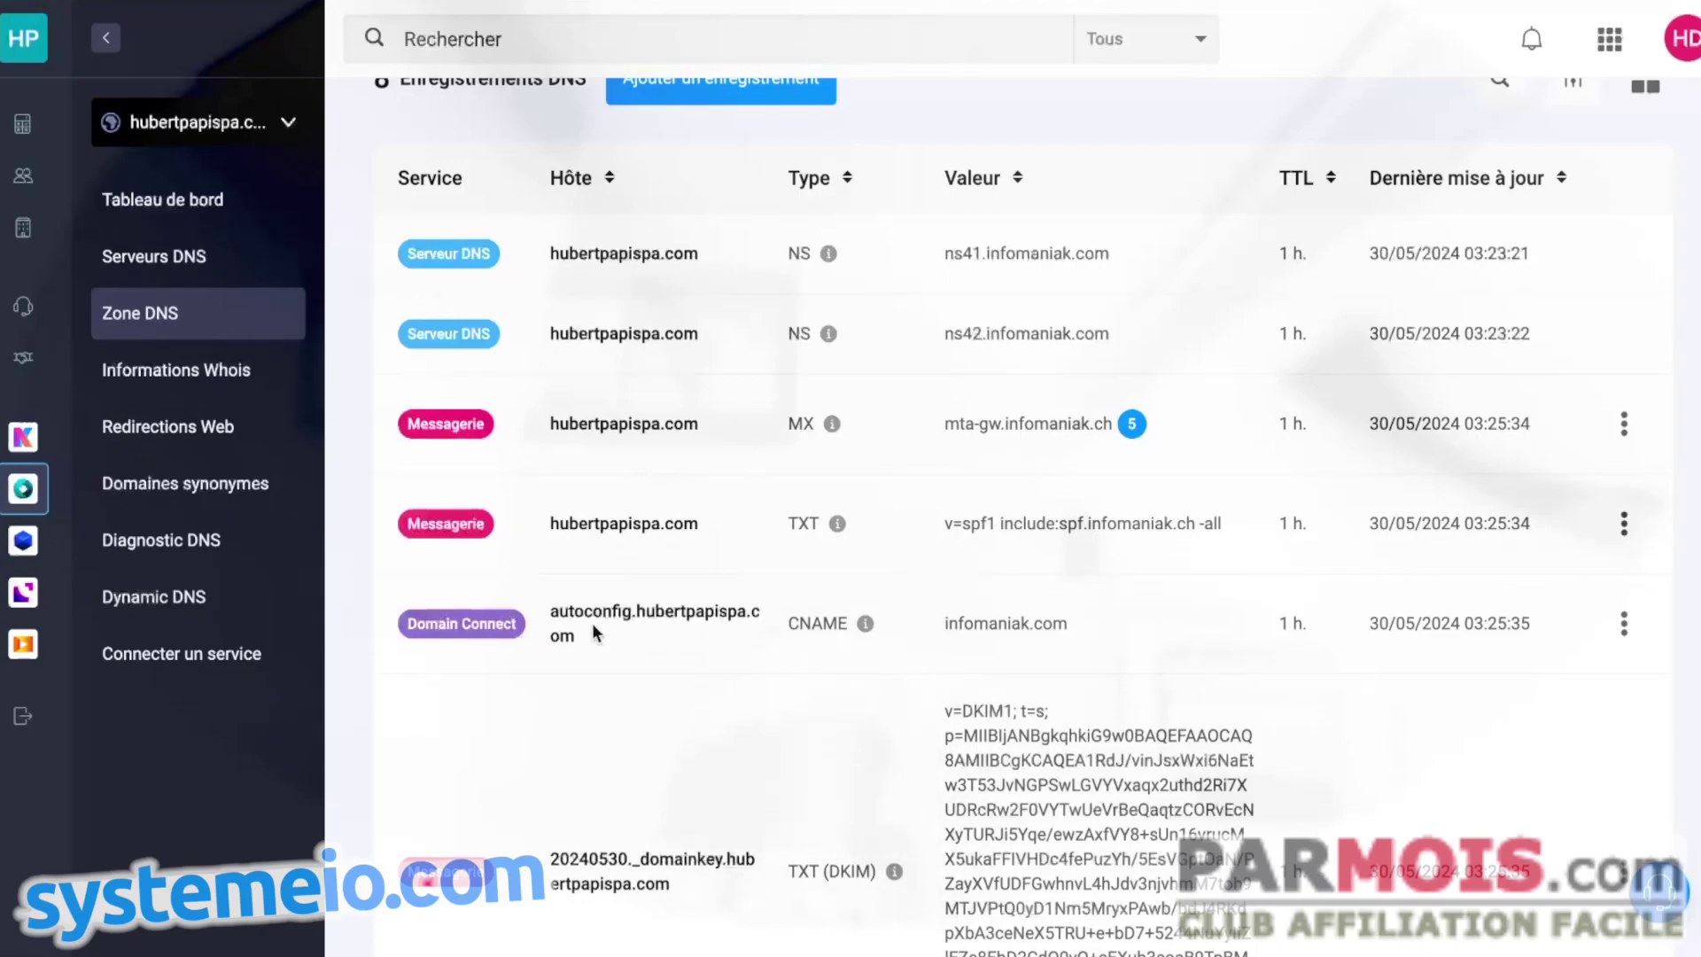
pyautogui.scroll(-1, 661, 647)
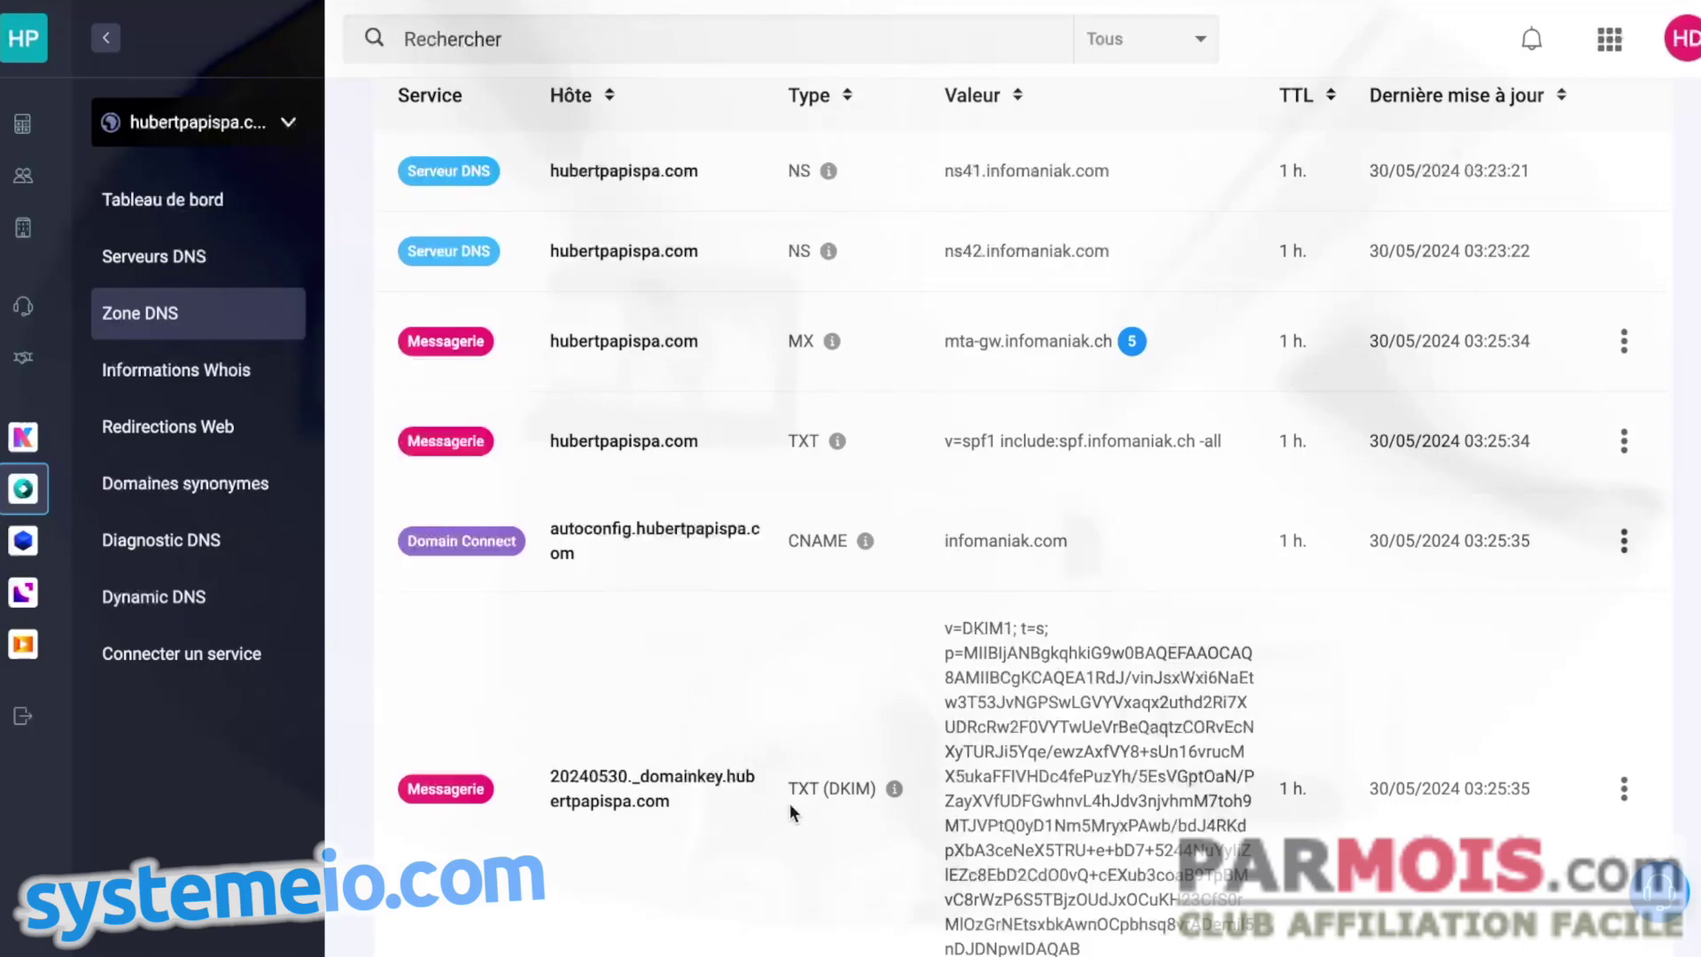
pyautogui.scroll(-1, 904, 666)
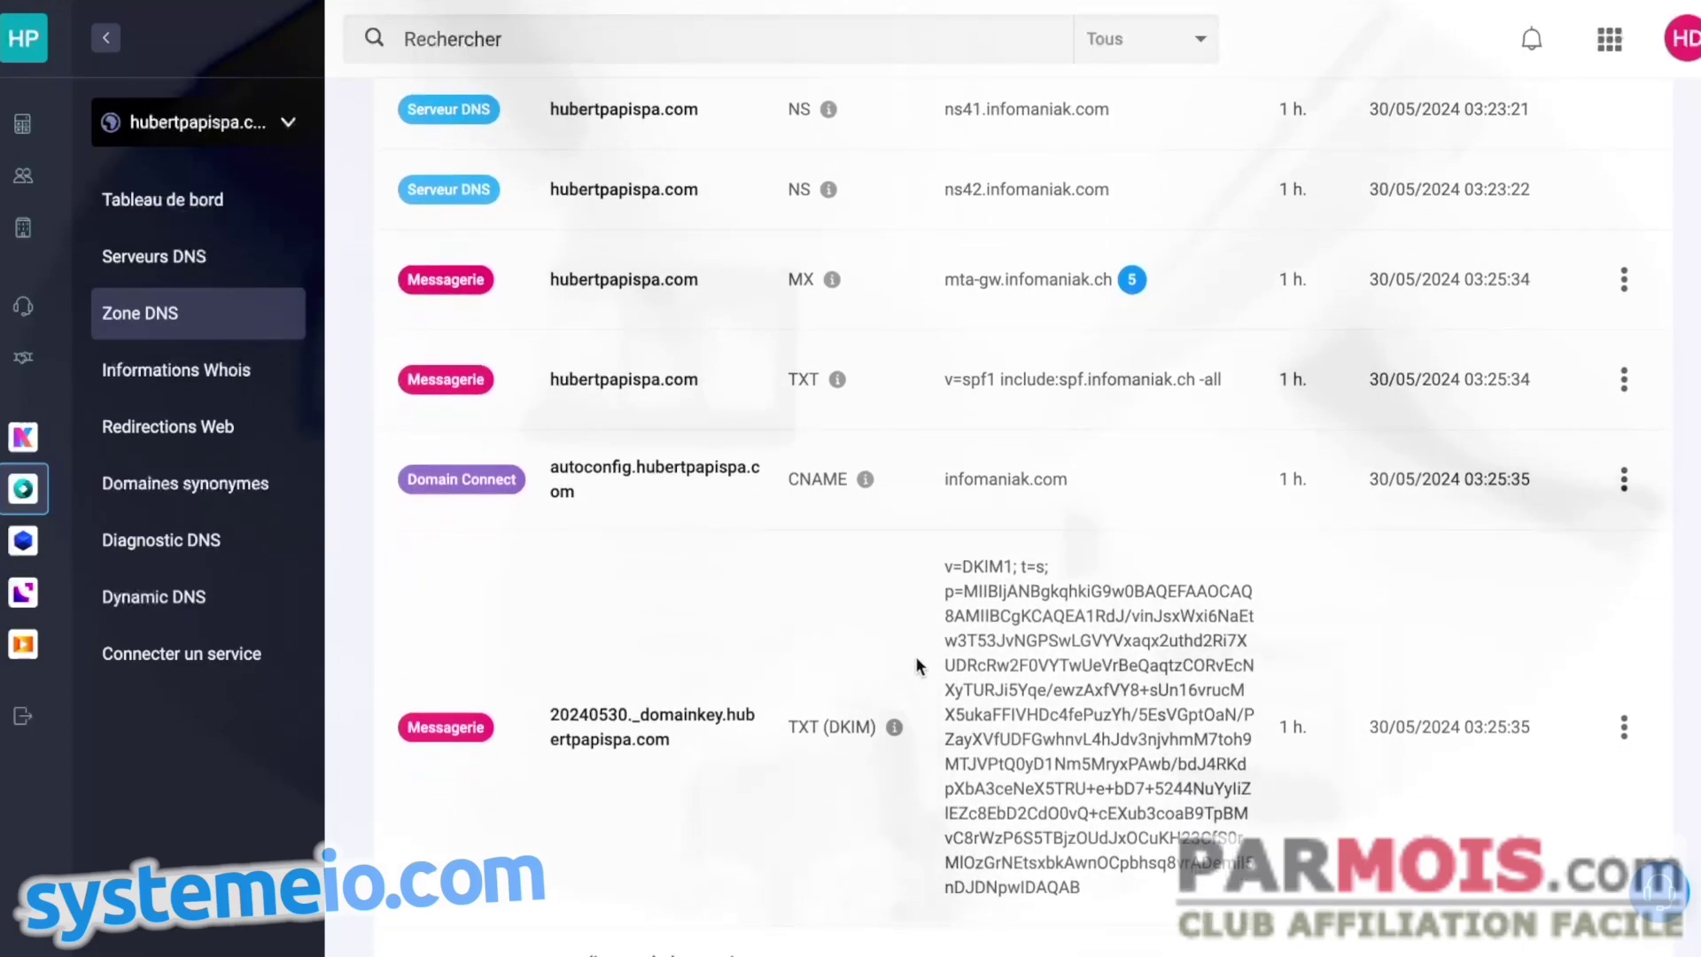
pyautogui.scroll(-2, 918, 660)
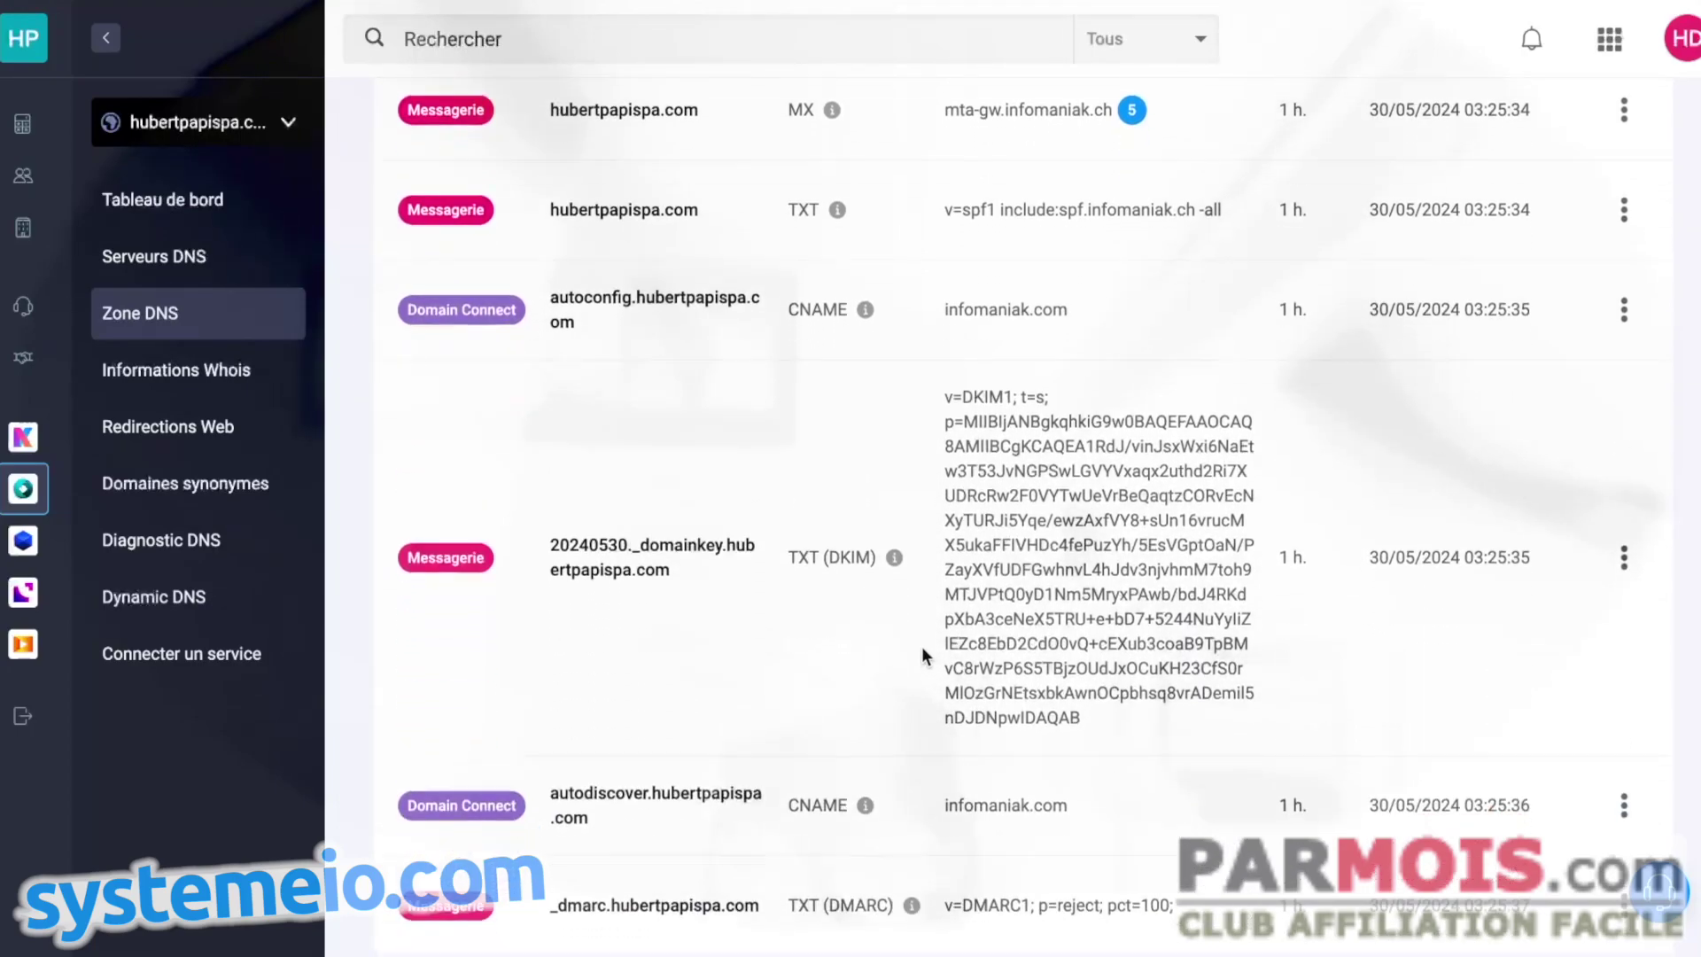
pyautogui.scroll(-1, 922, 649)
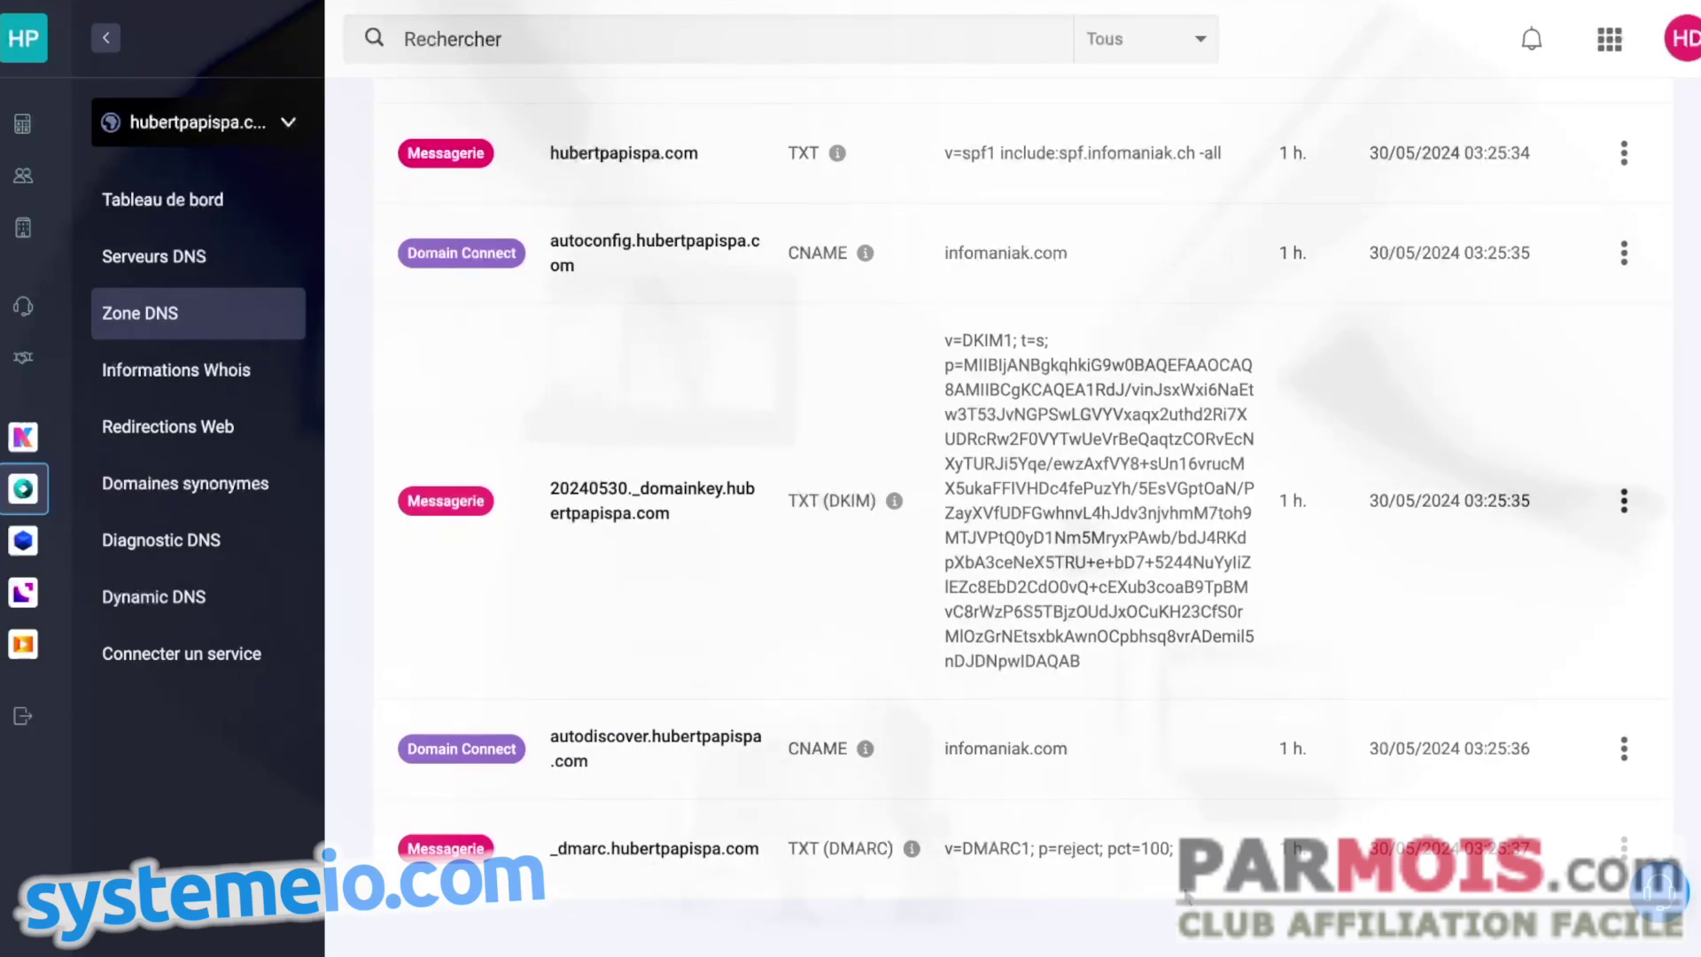
pyautogui.scroll(7, 870, 783)
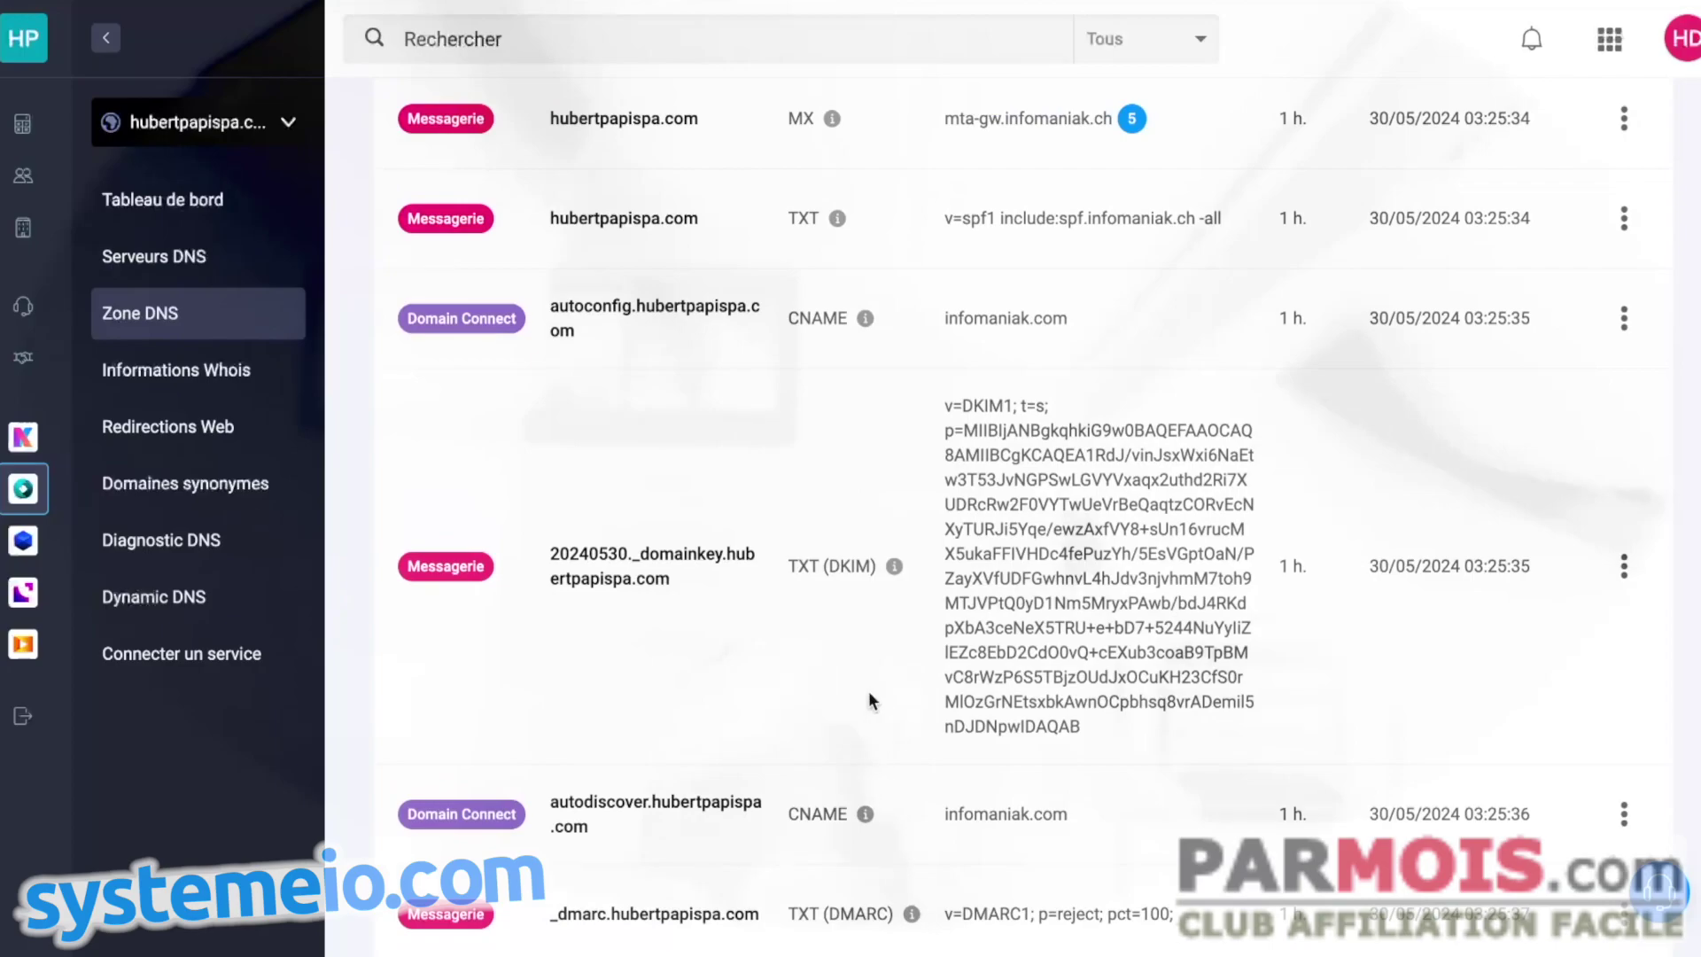
pyautogui.scroll(4, 870, 770)
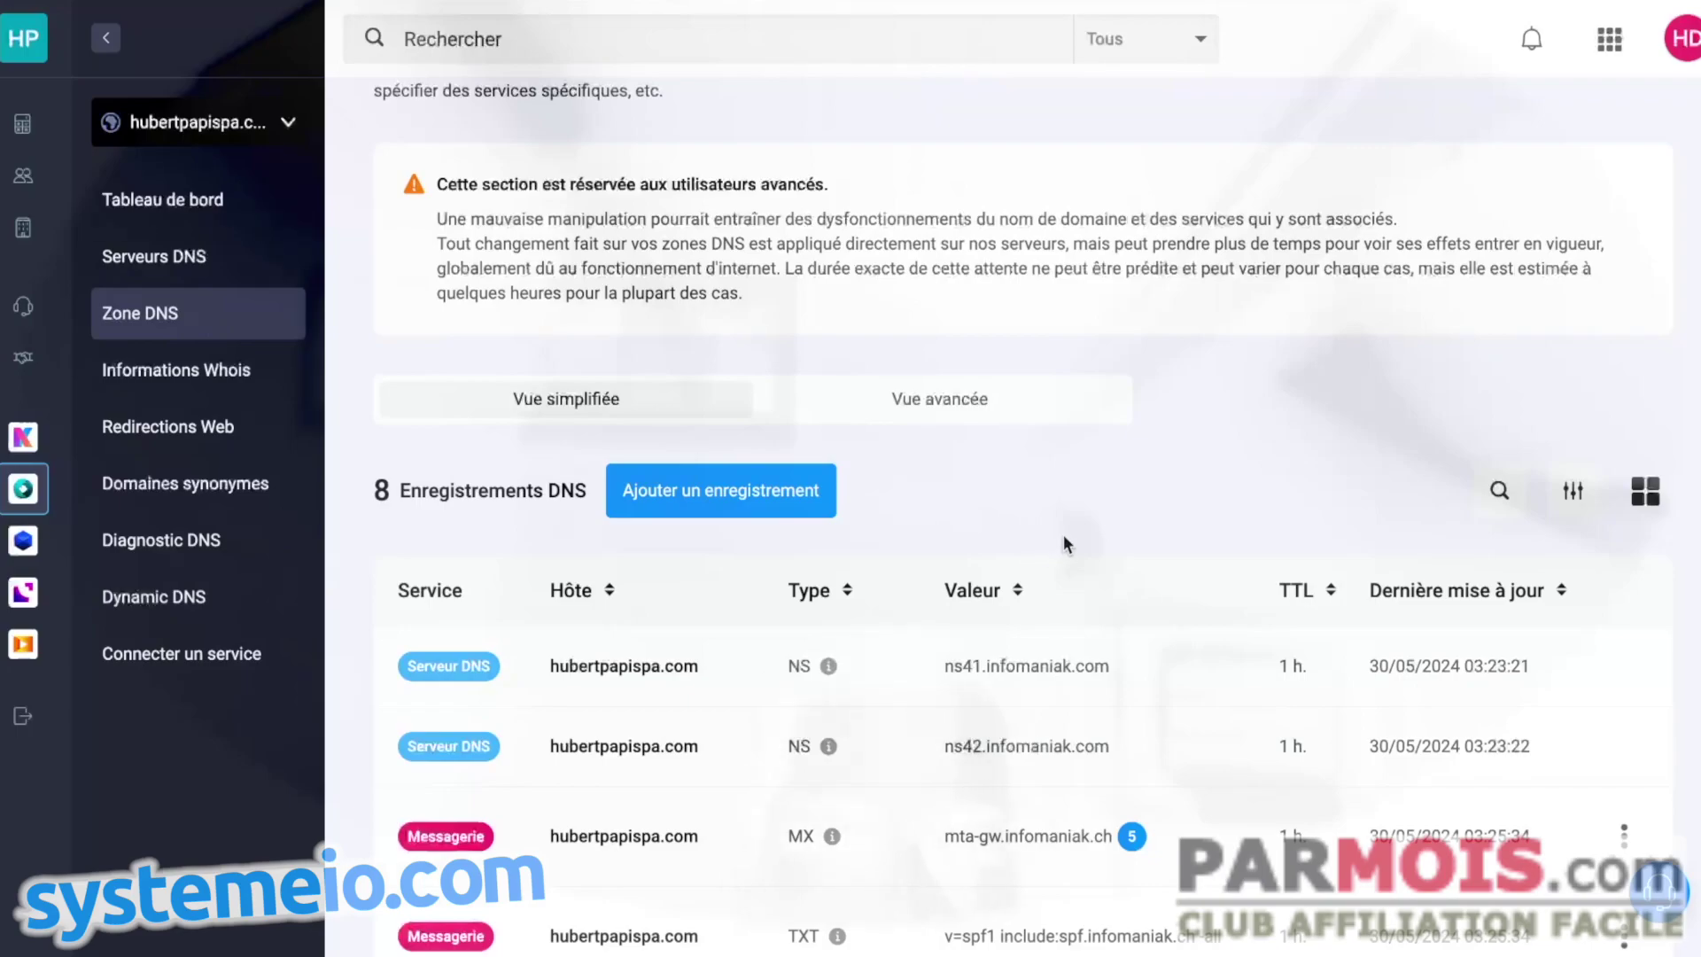
pyautogui.scroll(-1, 1063, 550)
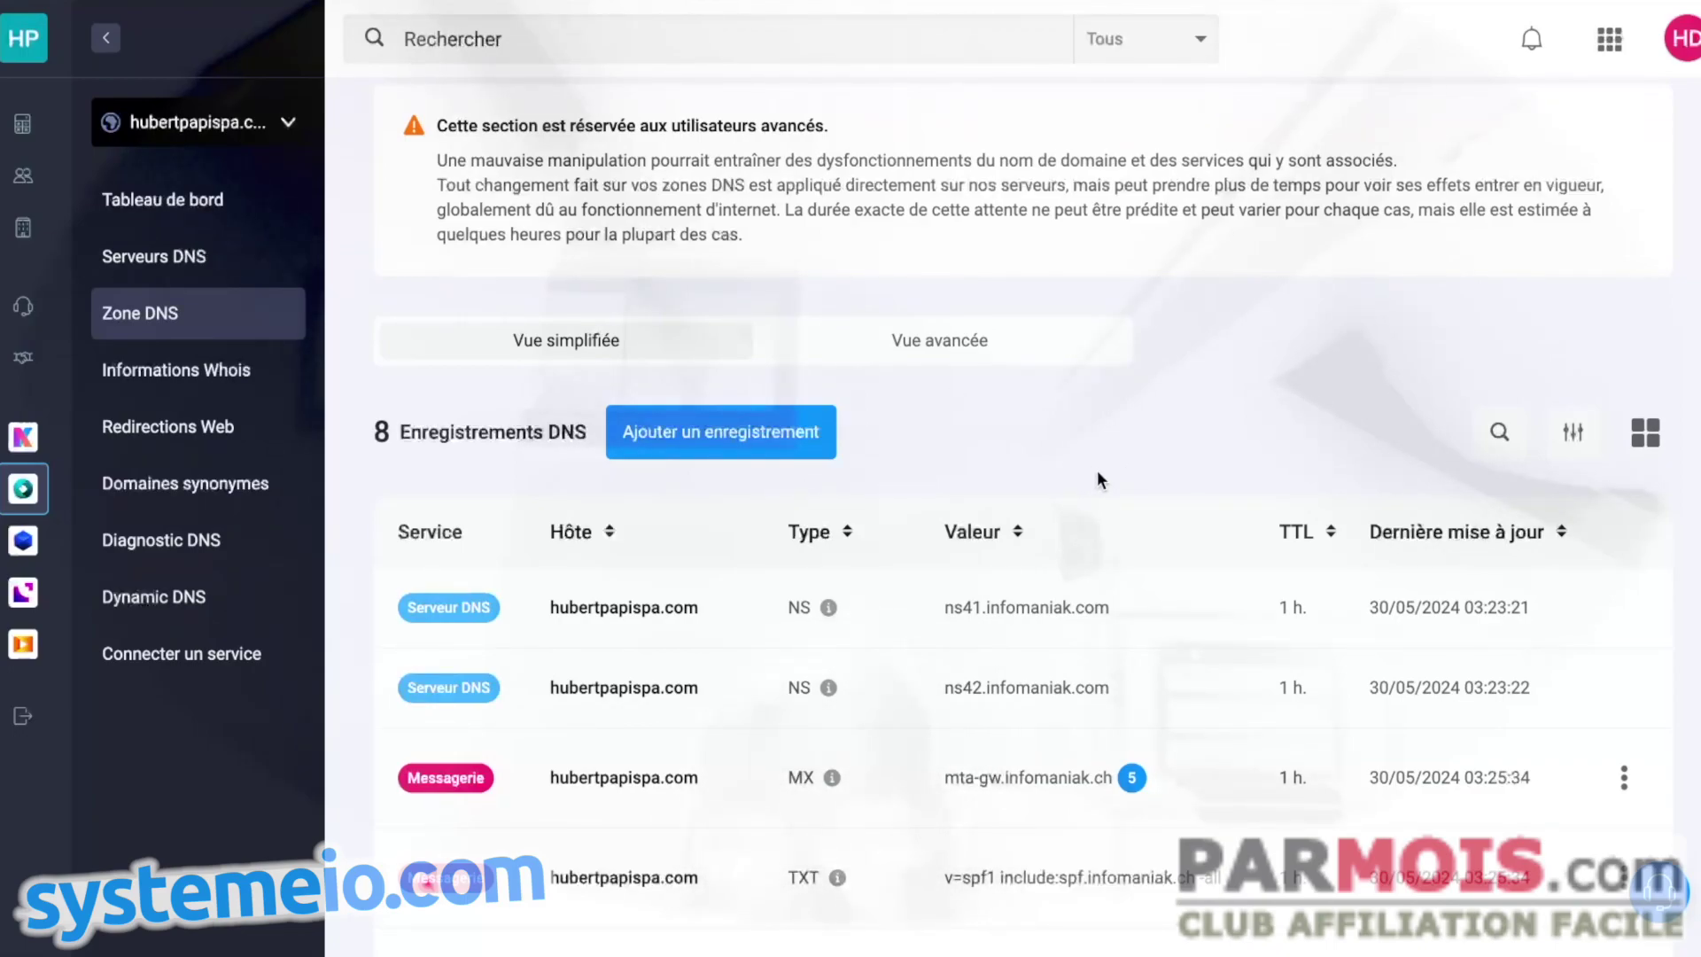
pyautogui.scroll(-1, 1046, 526)
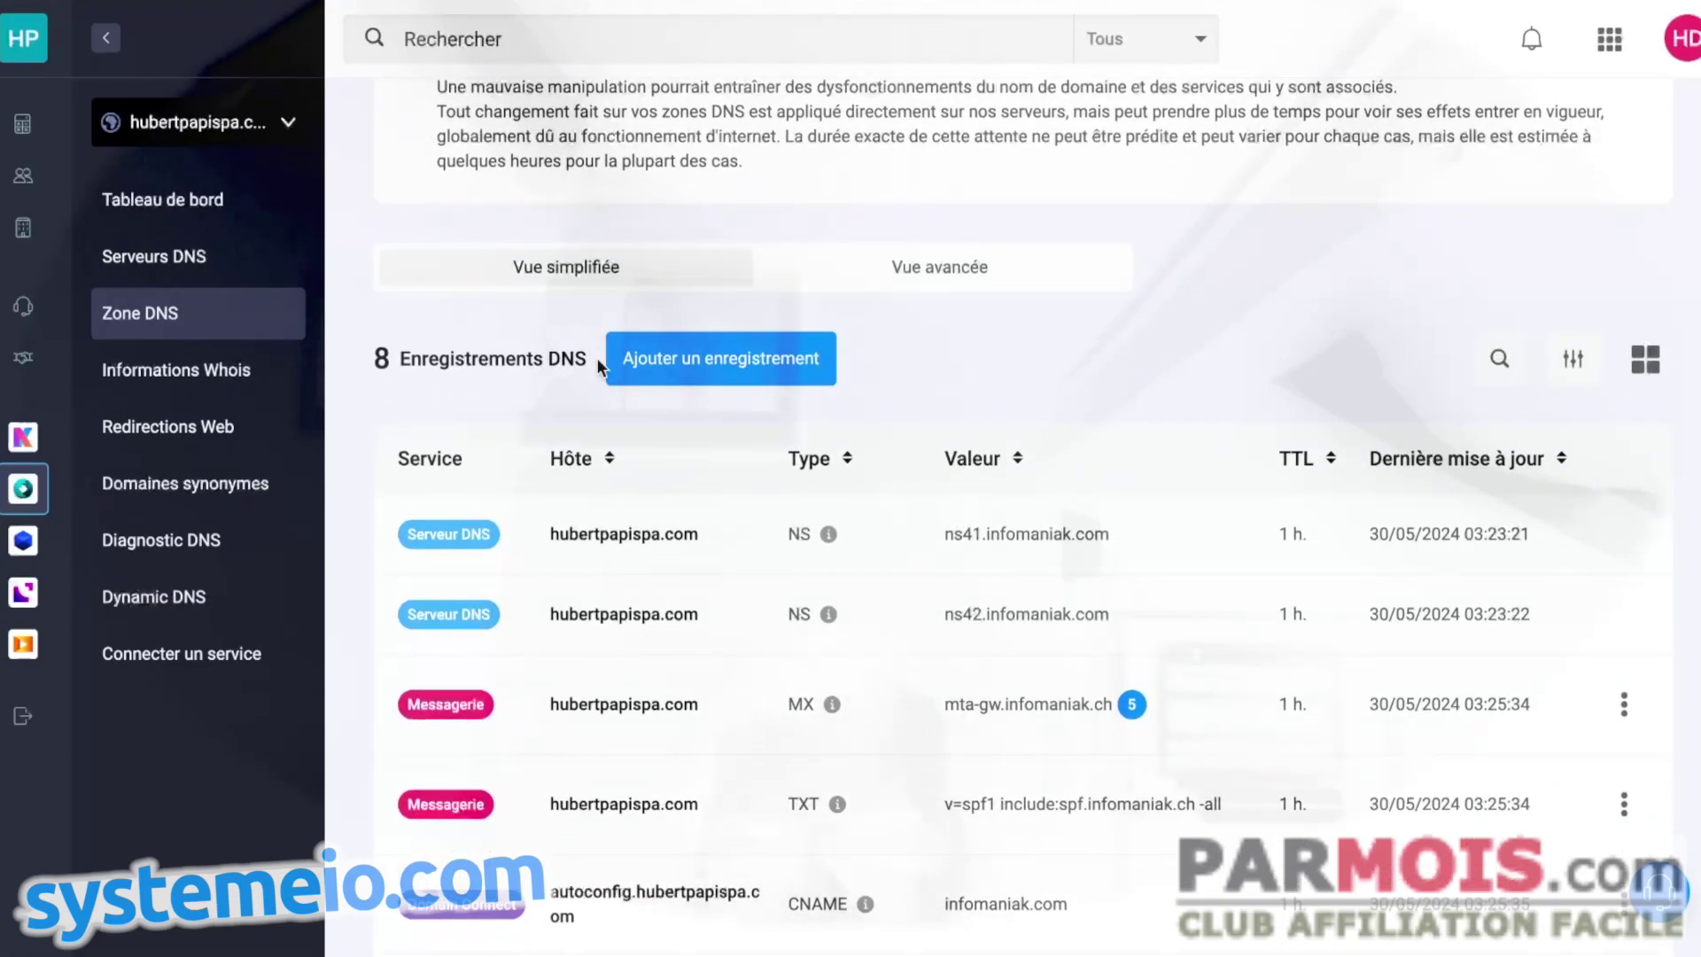
# - Start a new CNAME record in the zone with www as the host
pyautogui.click(755, 371)
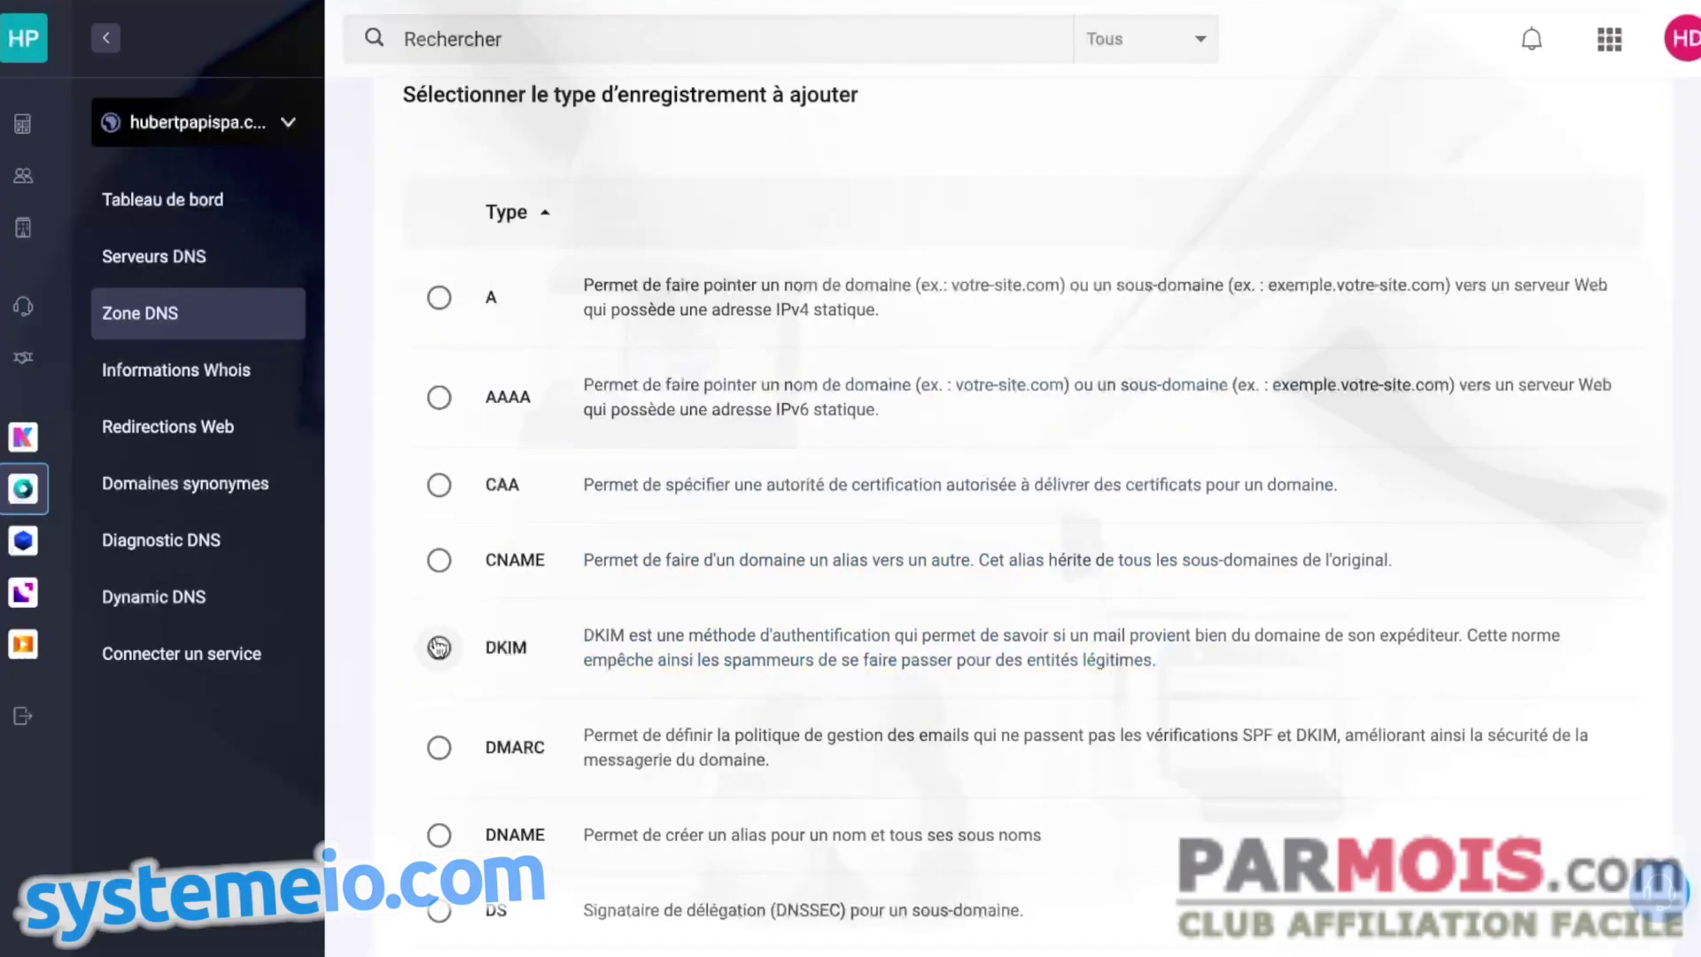
pyautogui.click(438, 560)
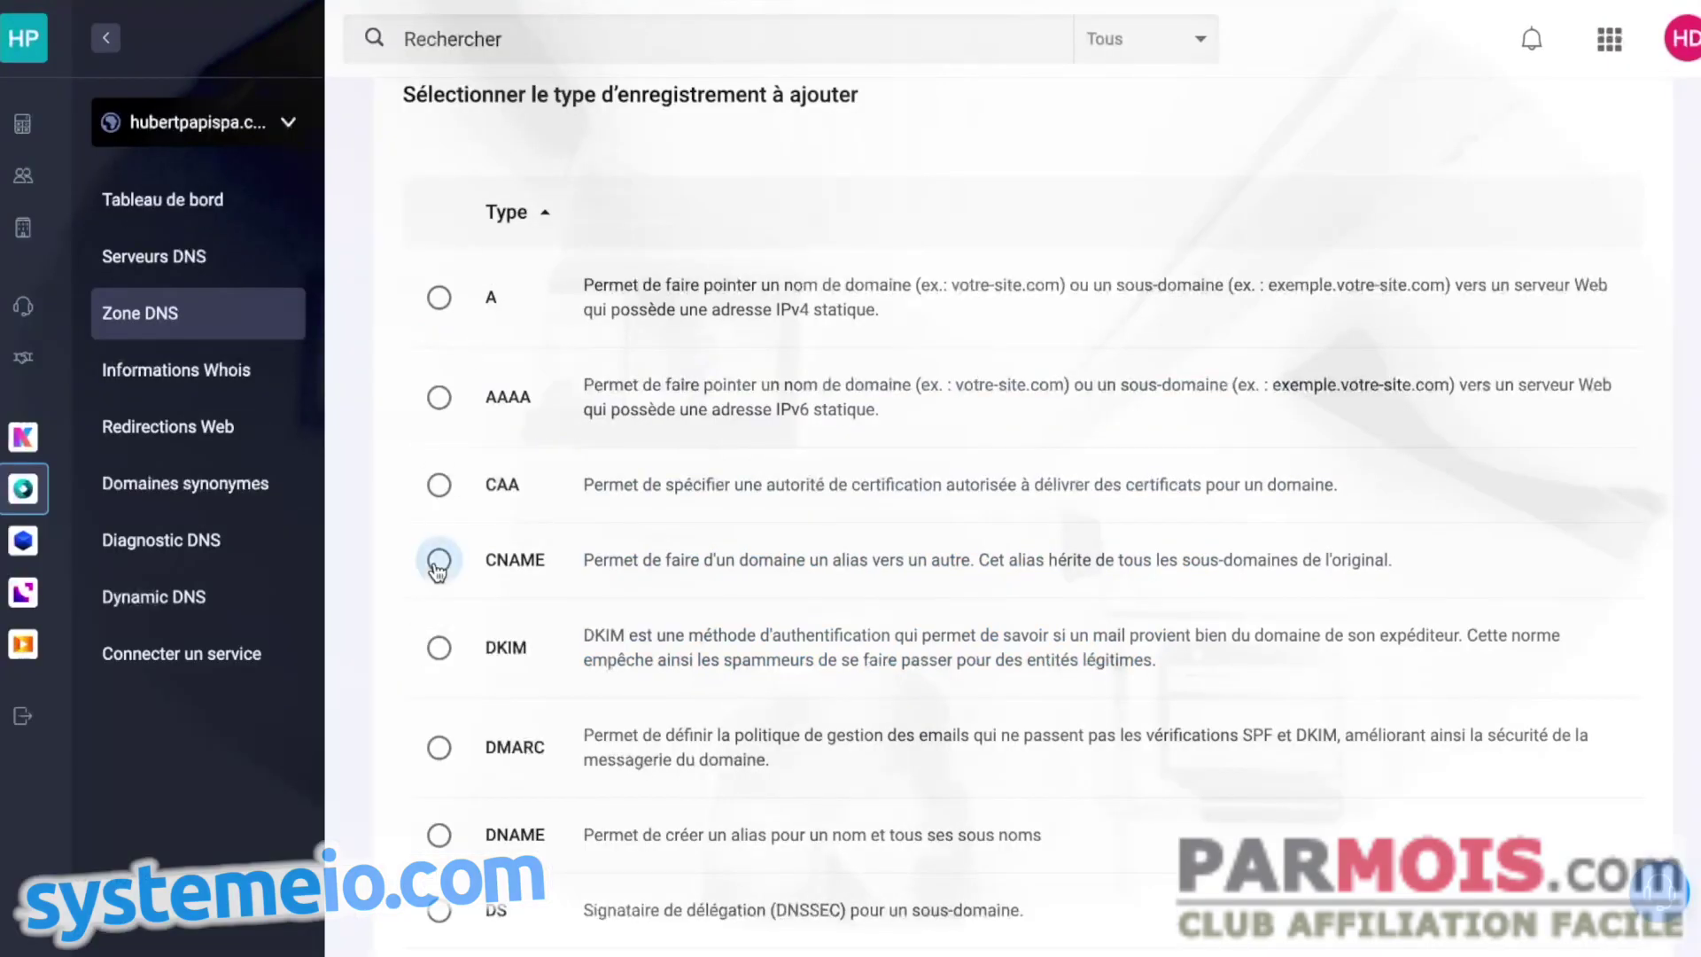
pyautogui.scroll(-6, 966, 586)
pyautogui.scroll(-1, 966, 586)
pyautogui.click(1573, 828)
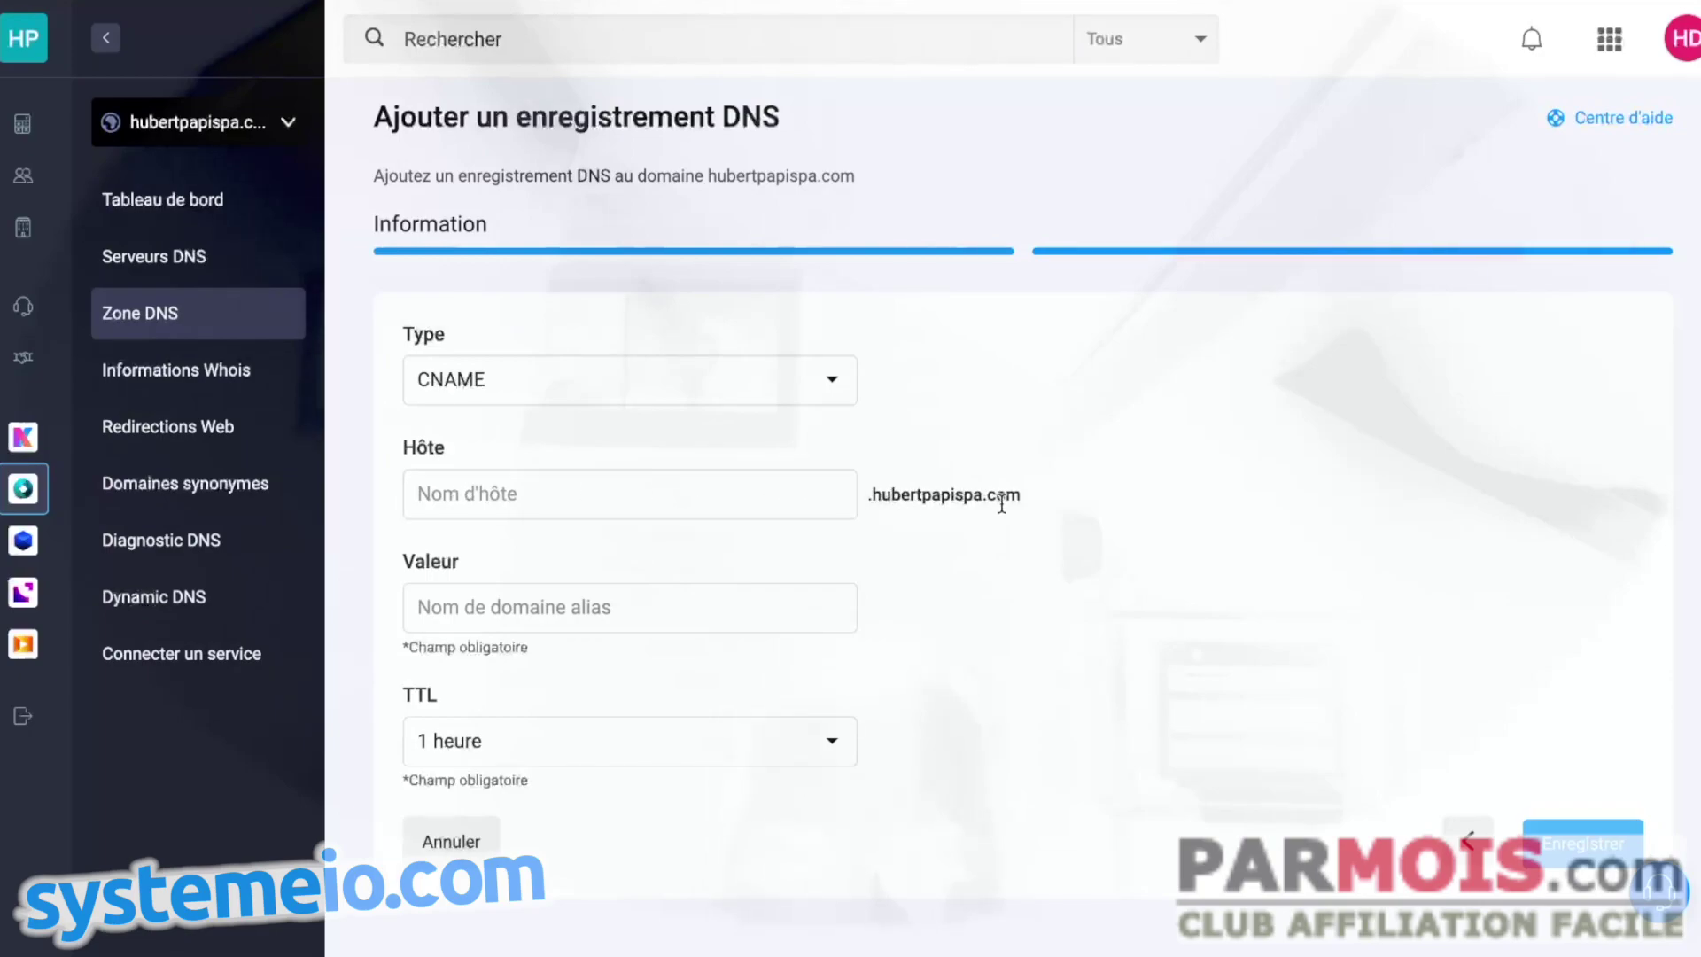
pyautogui.click(595, 497)
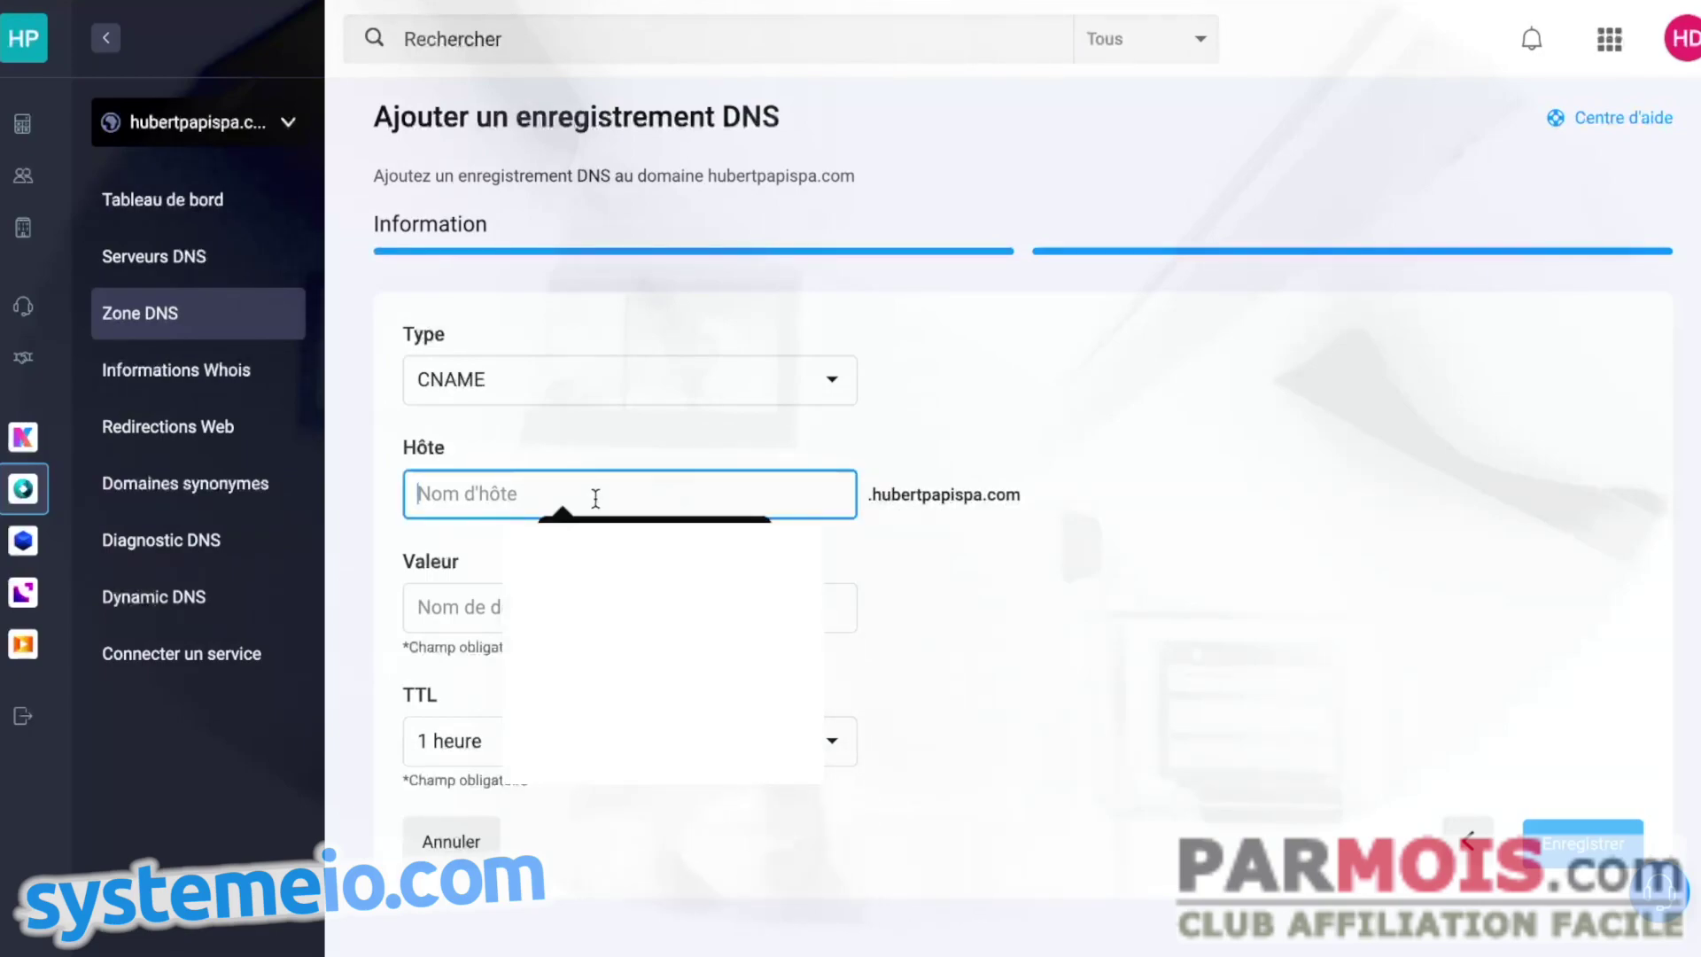
pyautogui.write('www')
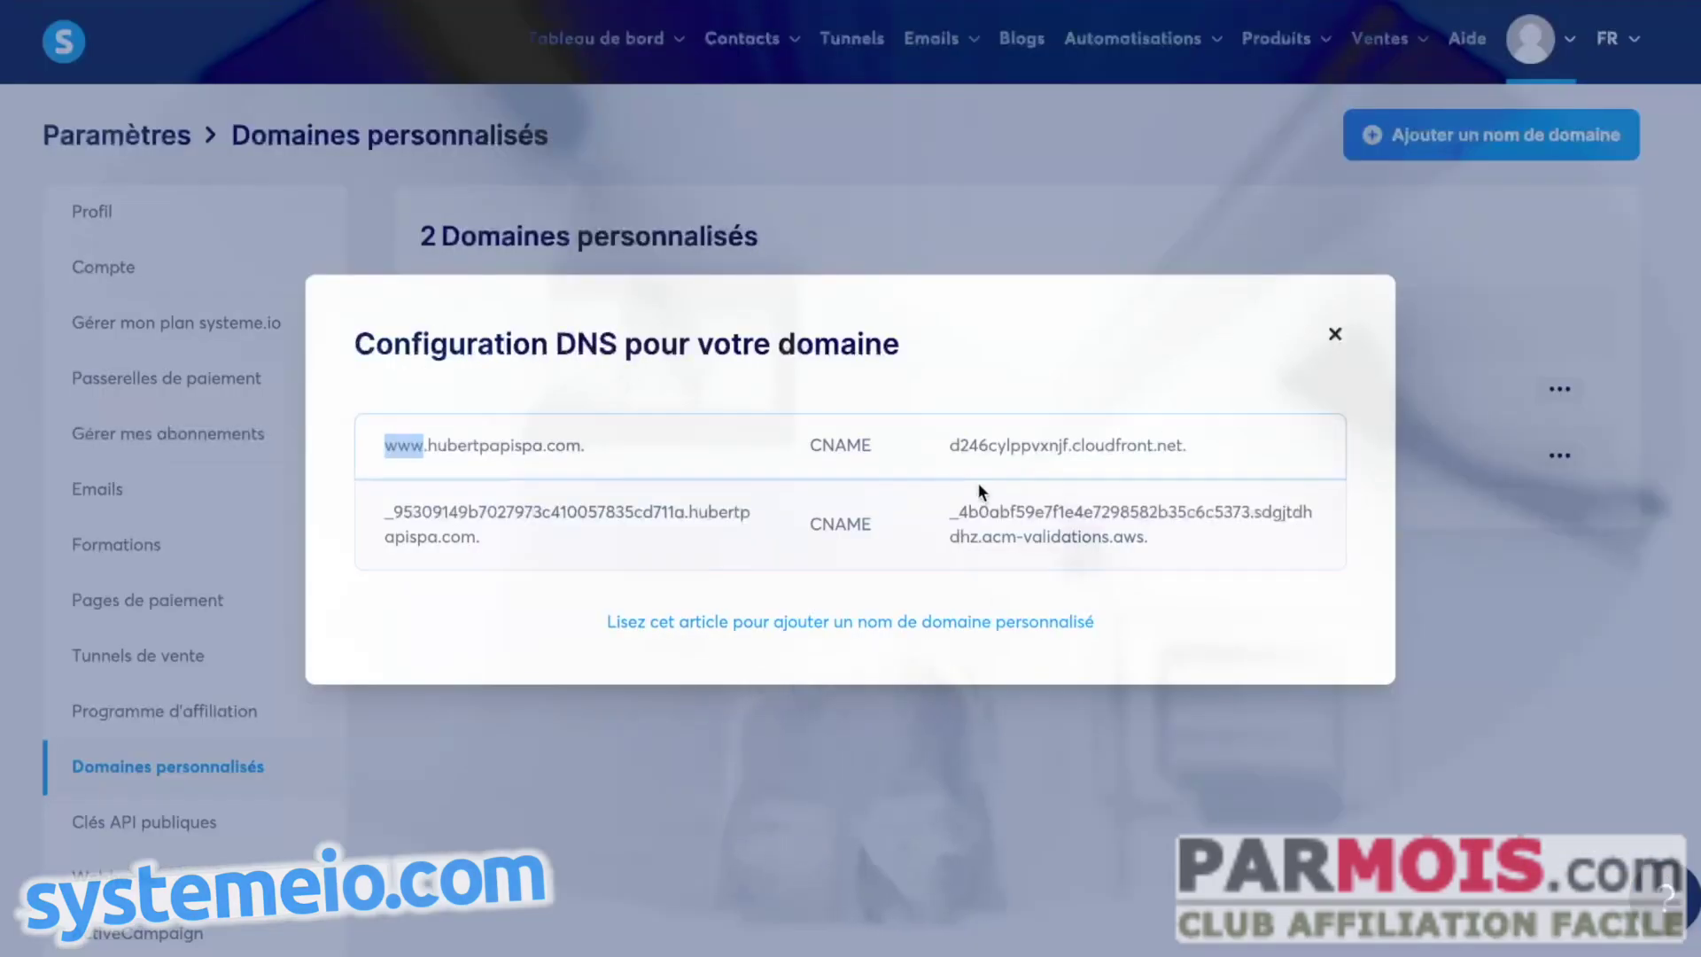
# - Set the value to the copied d246cylppvxnjf.cloudfront. target and save the record
pyautogui.moveTo(949, 445); pyautogui.dragTo(1204, 441)
pyautogui.rightClick(1168, 436)
pyautogui.click(1208, 487)
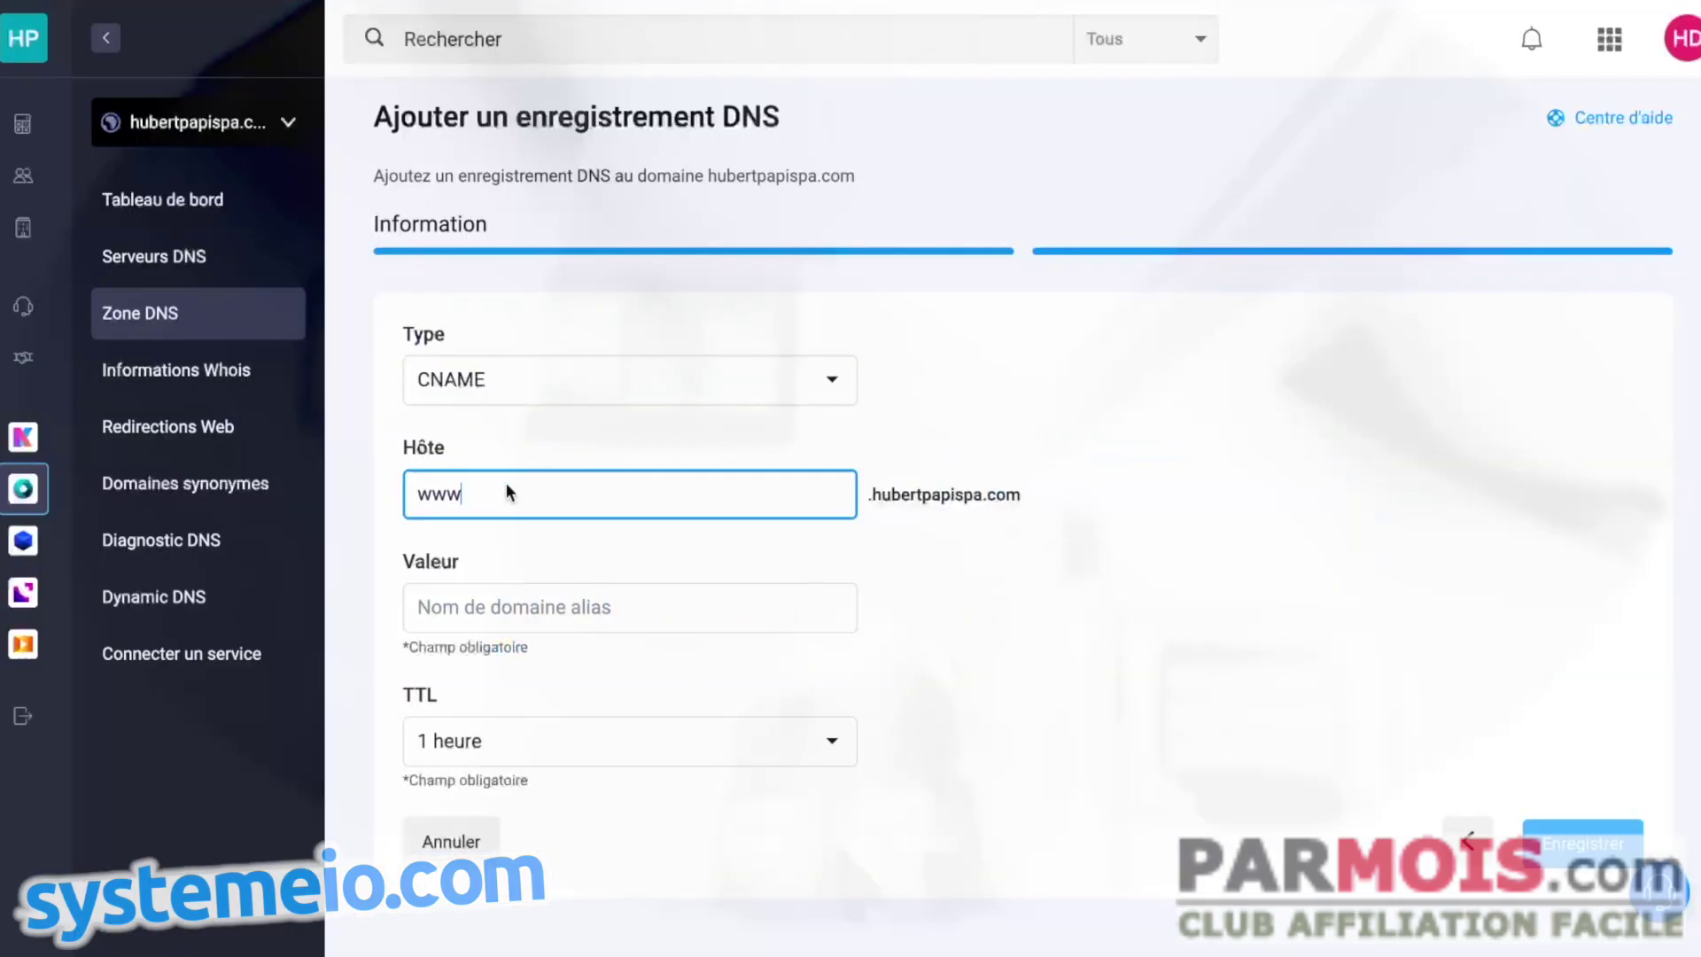
pyautogui.rightClick(505, 607)
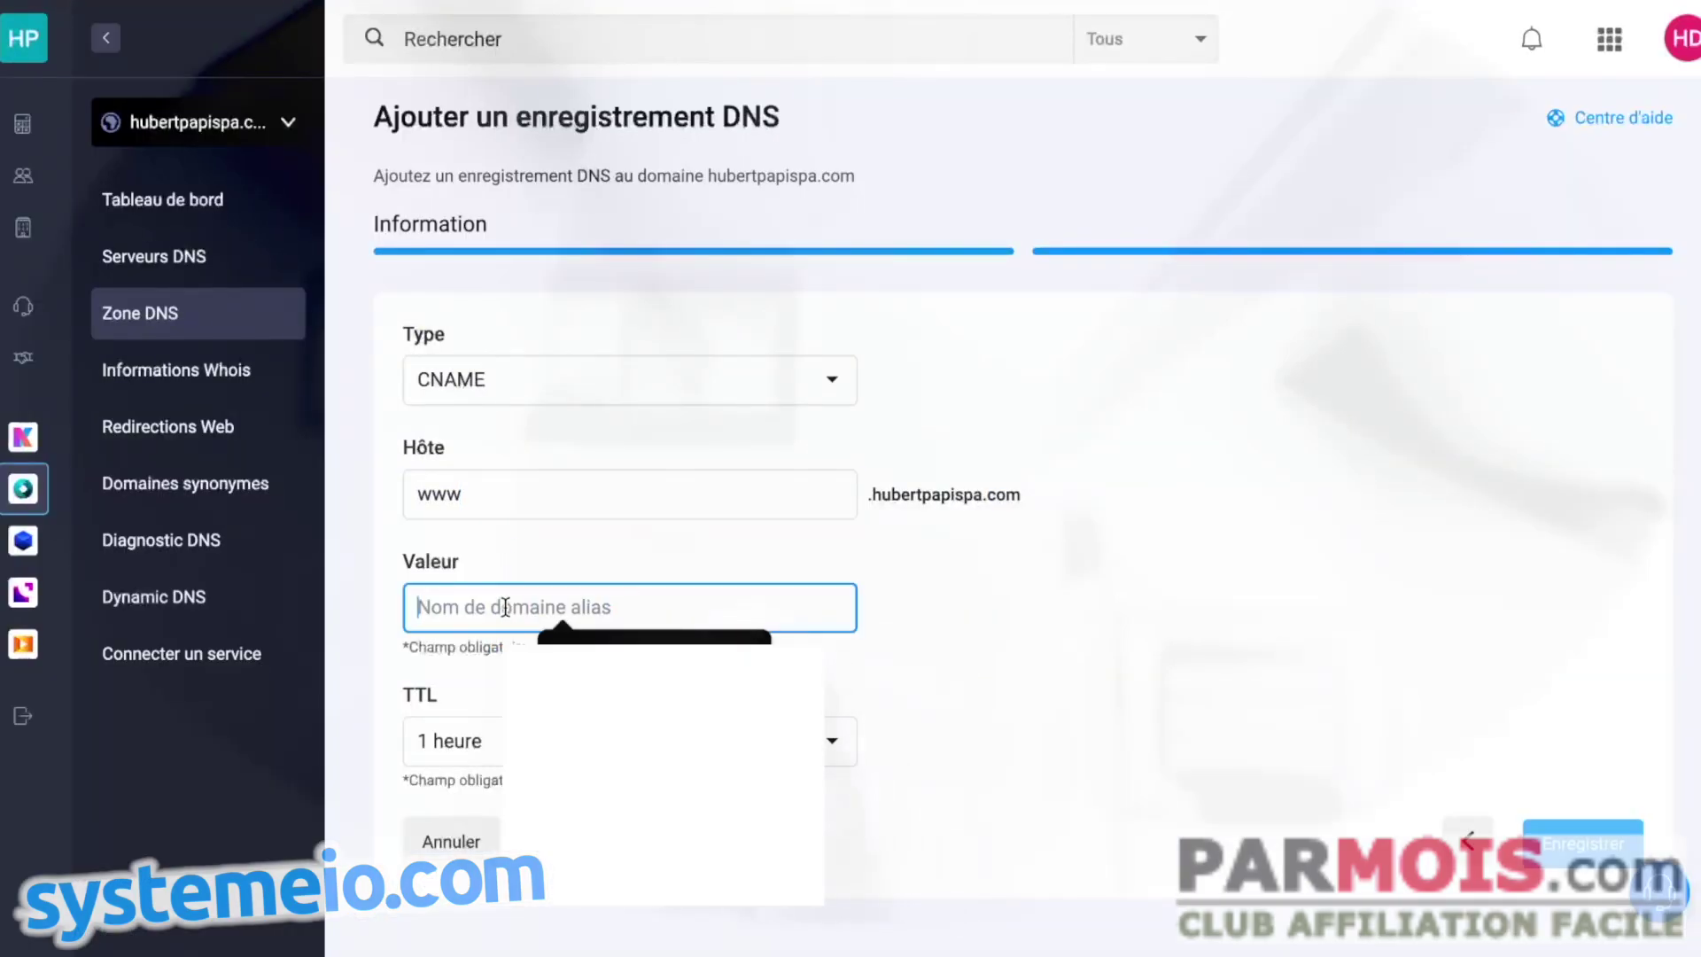
pyautogui.click(521, 672)
pyautogui.press('BackSpace')
pyautogui.press('BackSpace')
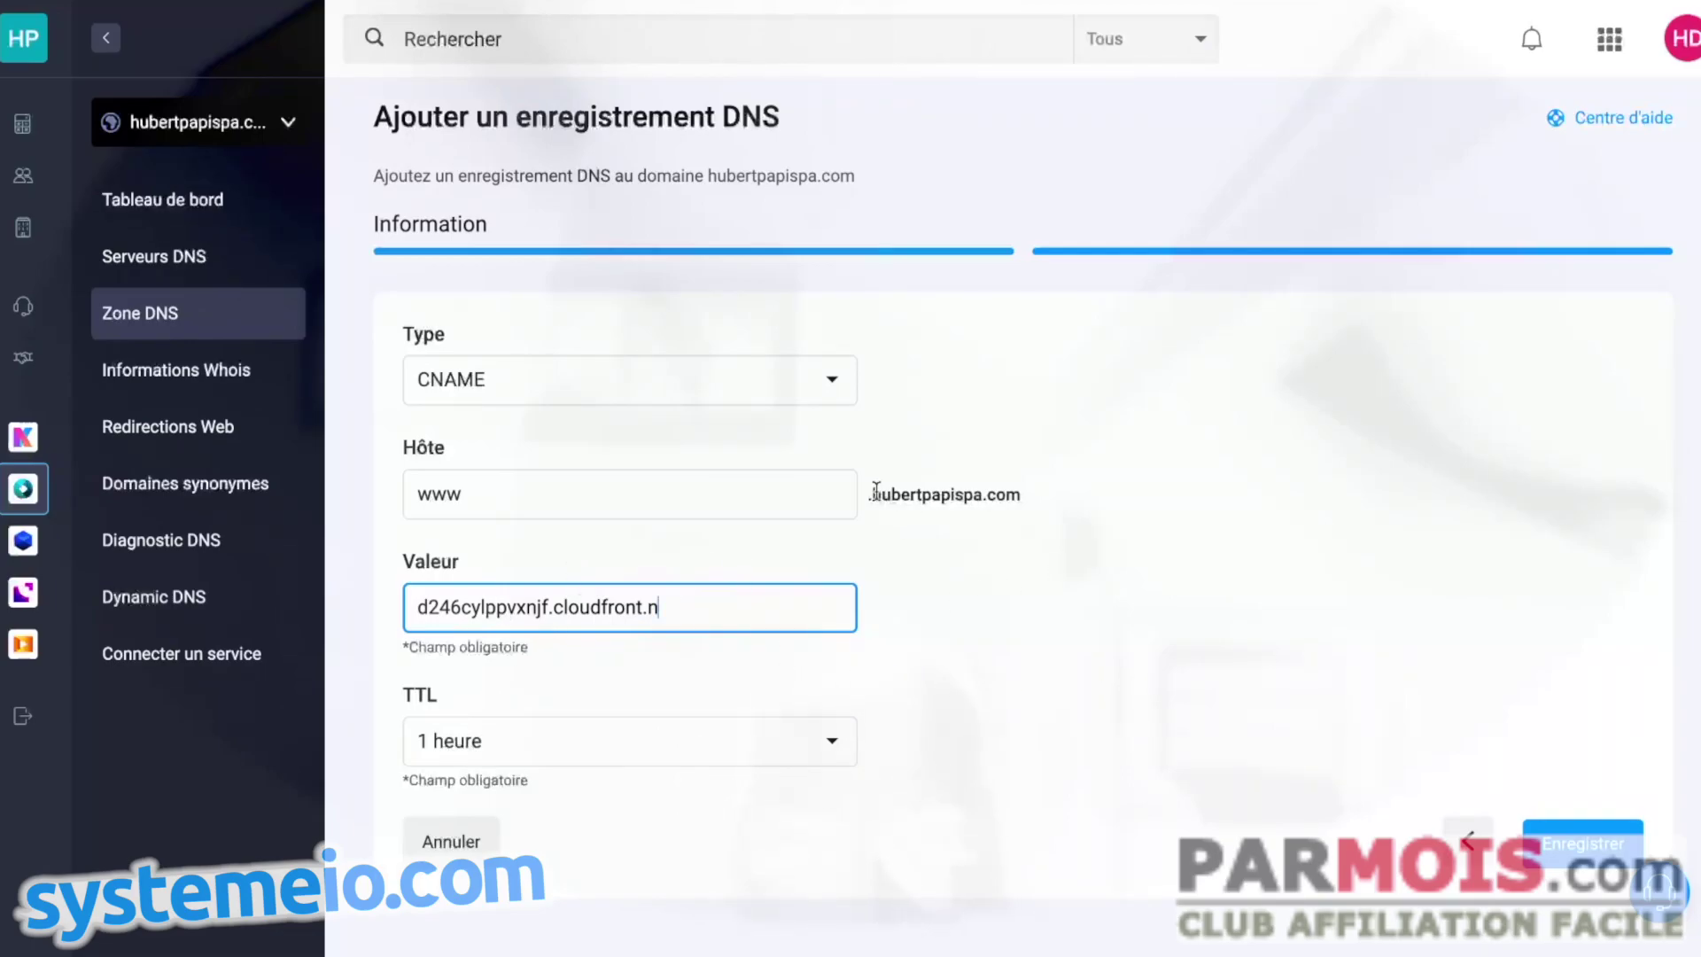
pyautogui.press('BackSpace')
pyautogui.press('Return')
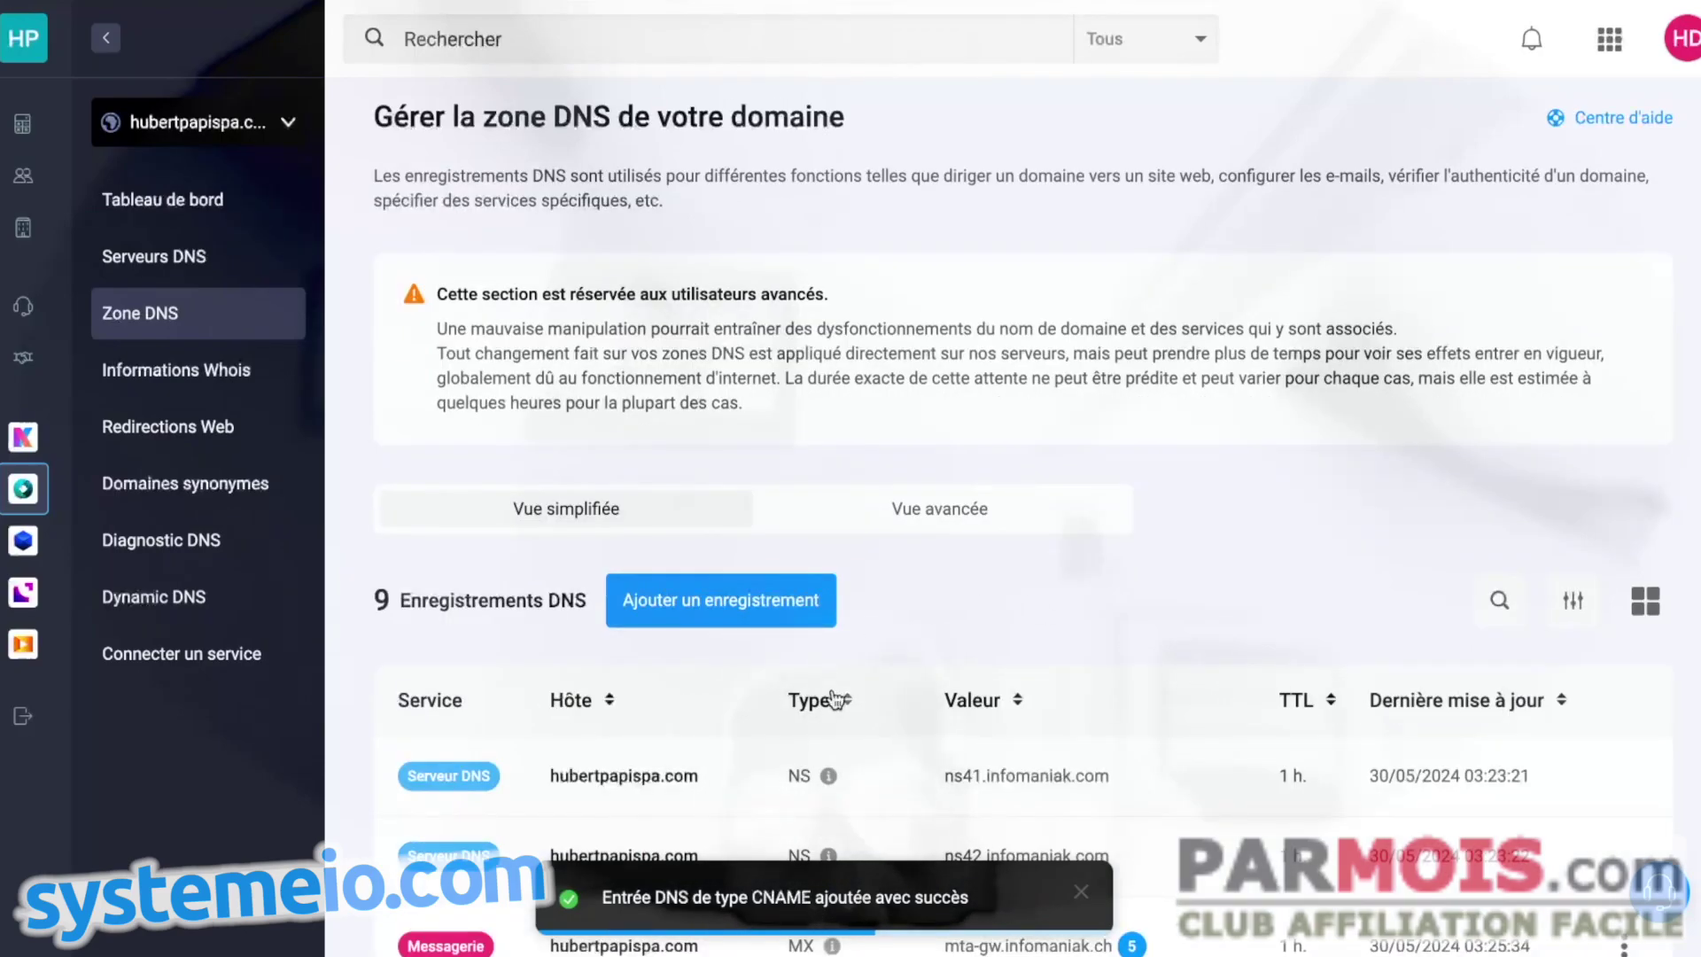
# - Start another CNAME record using the copied underscore validation host as Hôte
pyautogui.click(713, 600)
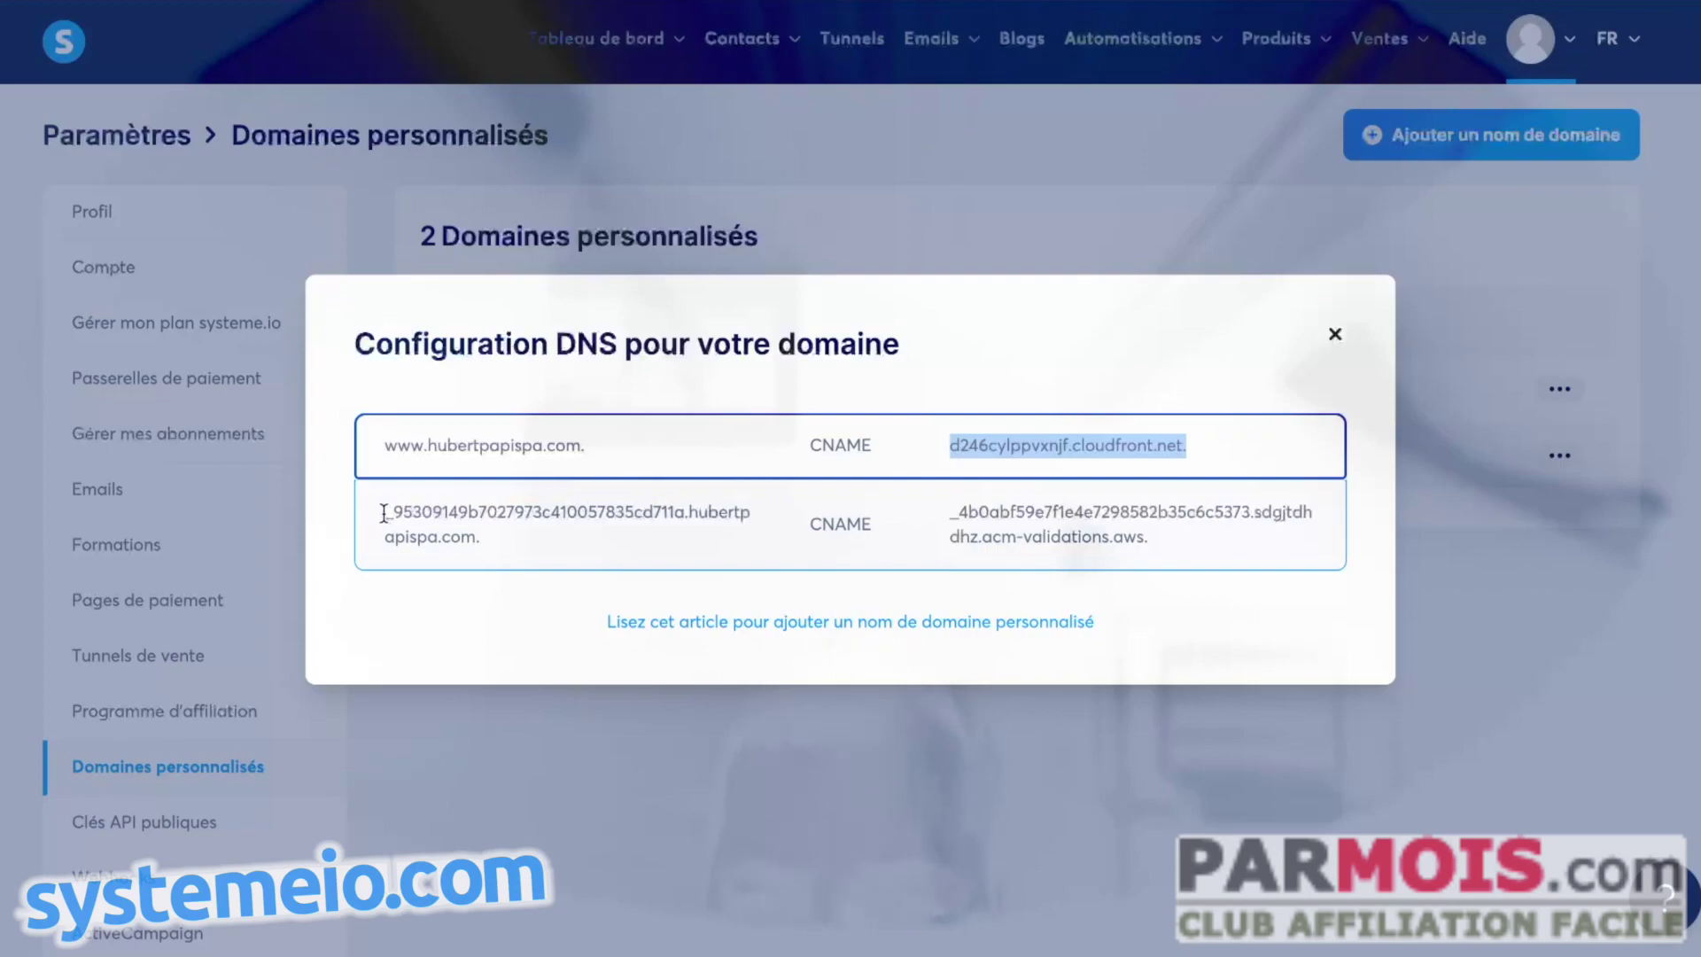
pyautogui.moveTo(384, 513); pyautogui.dragTo(666, 514)
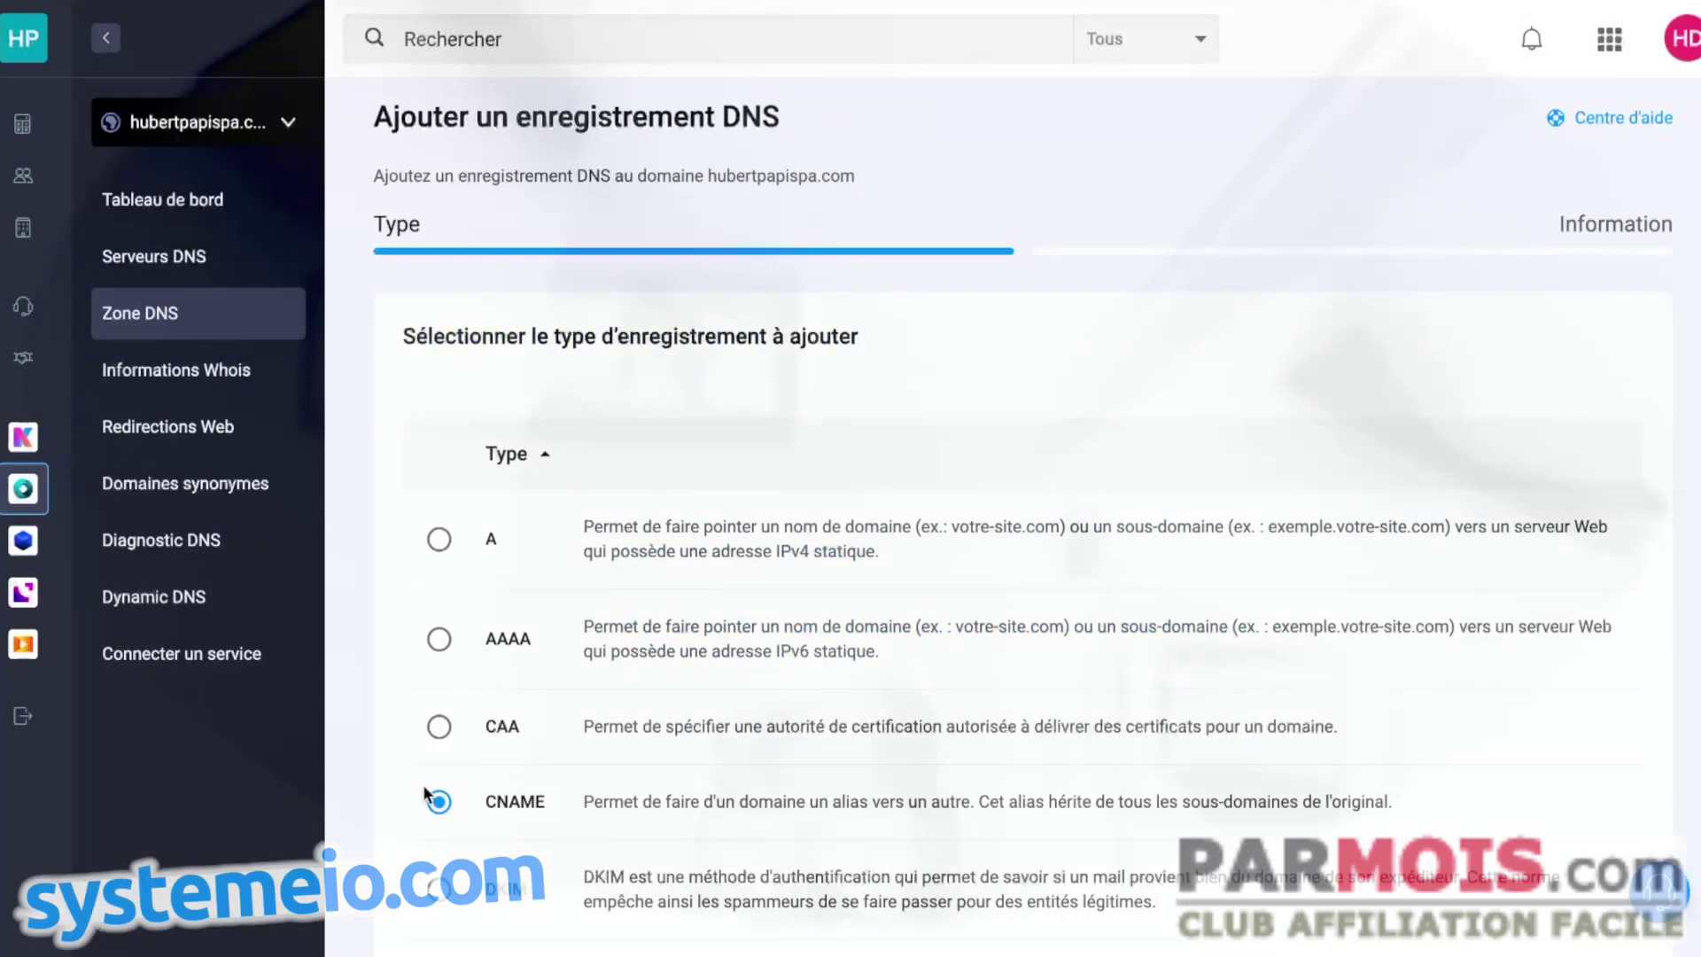
pyautogui.scroll(-10, 1199, 638)
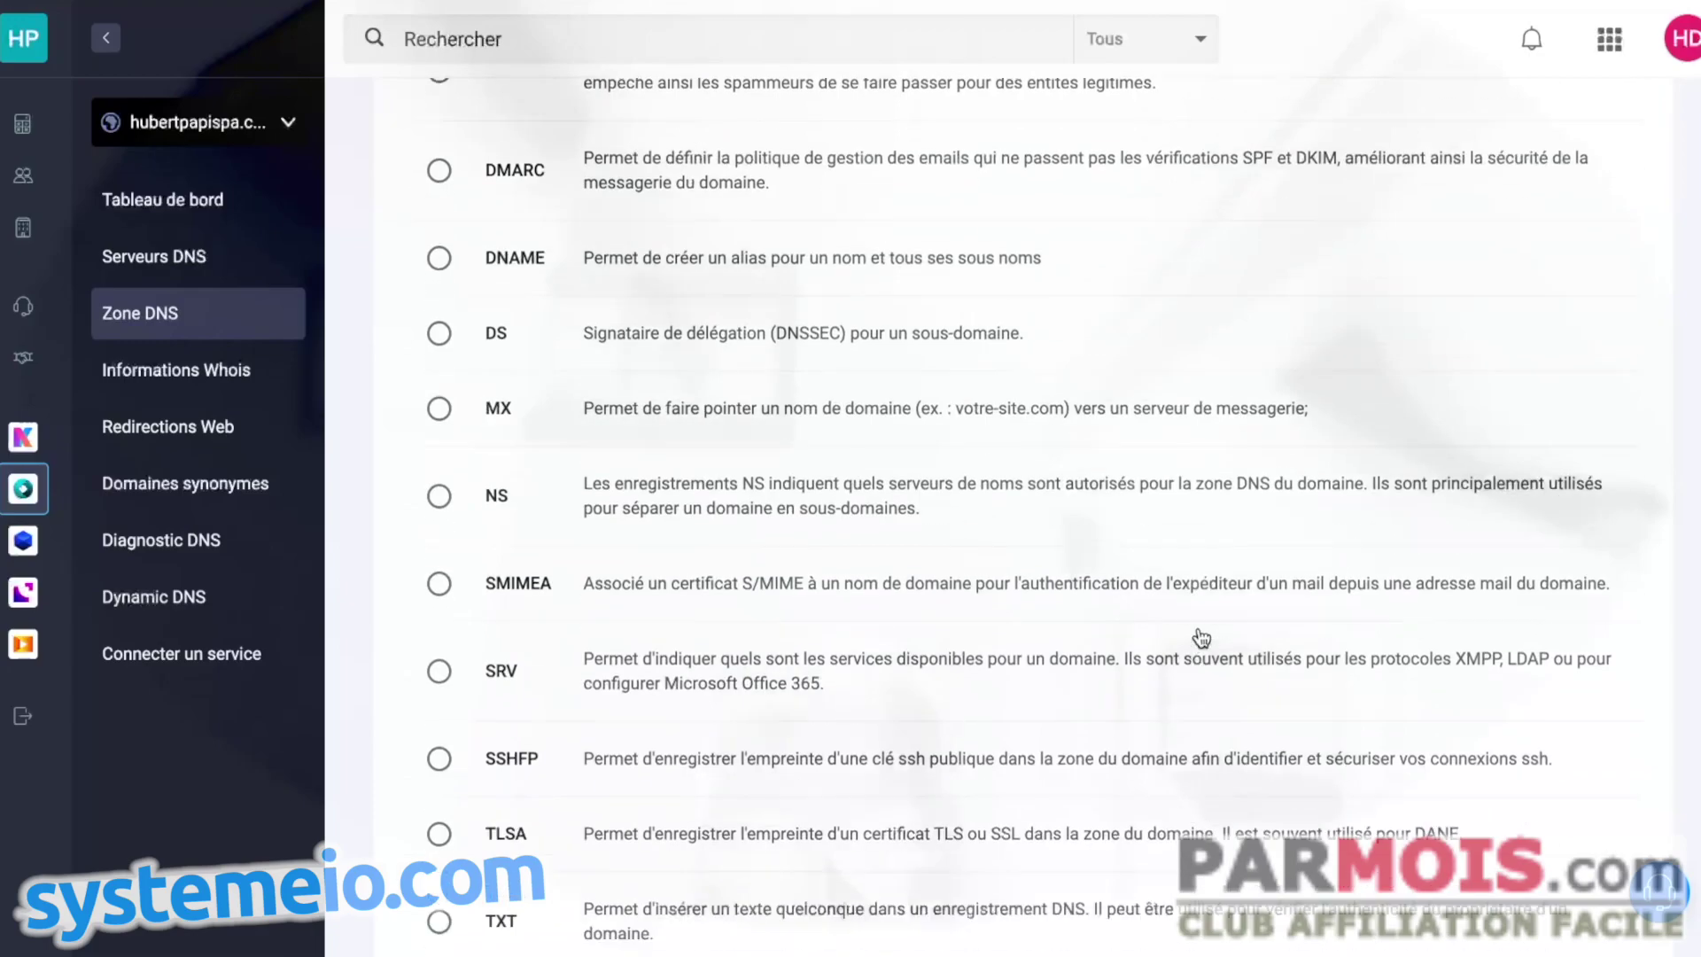
pyautogui.click(1608, 845)
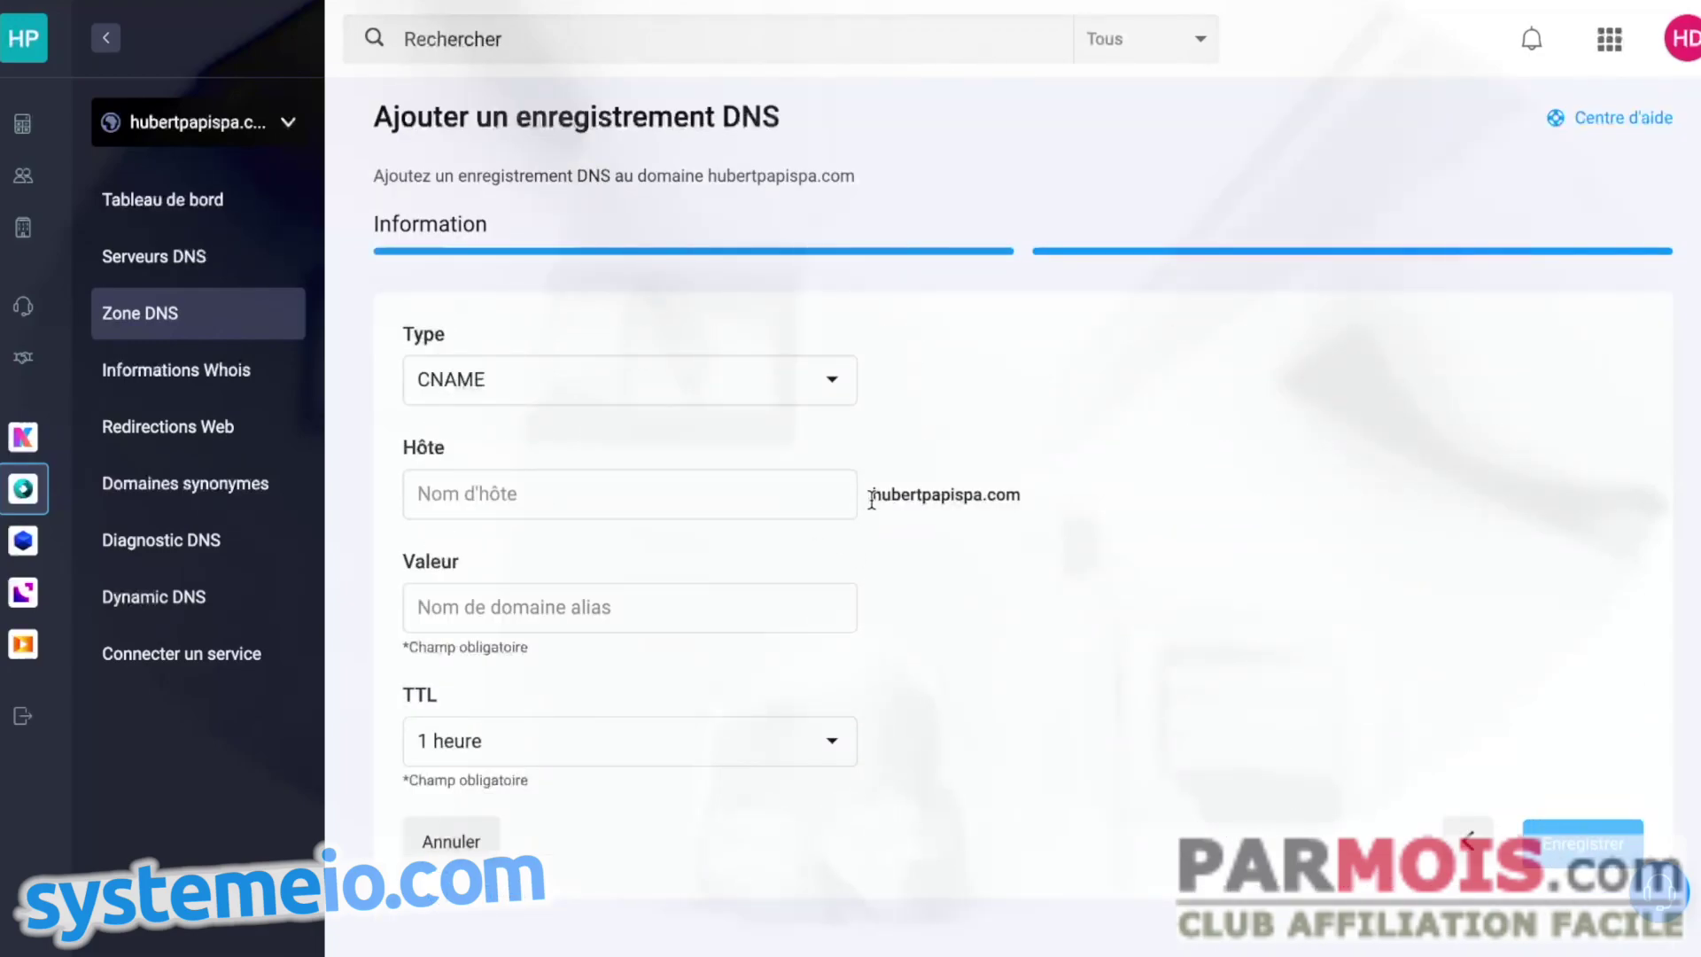
pyautogui.click(492, 489)
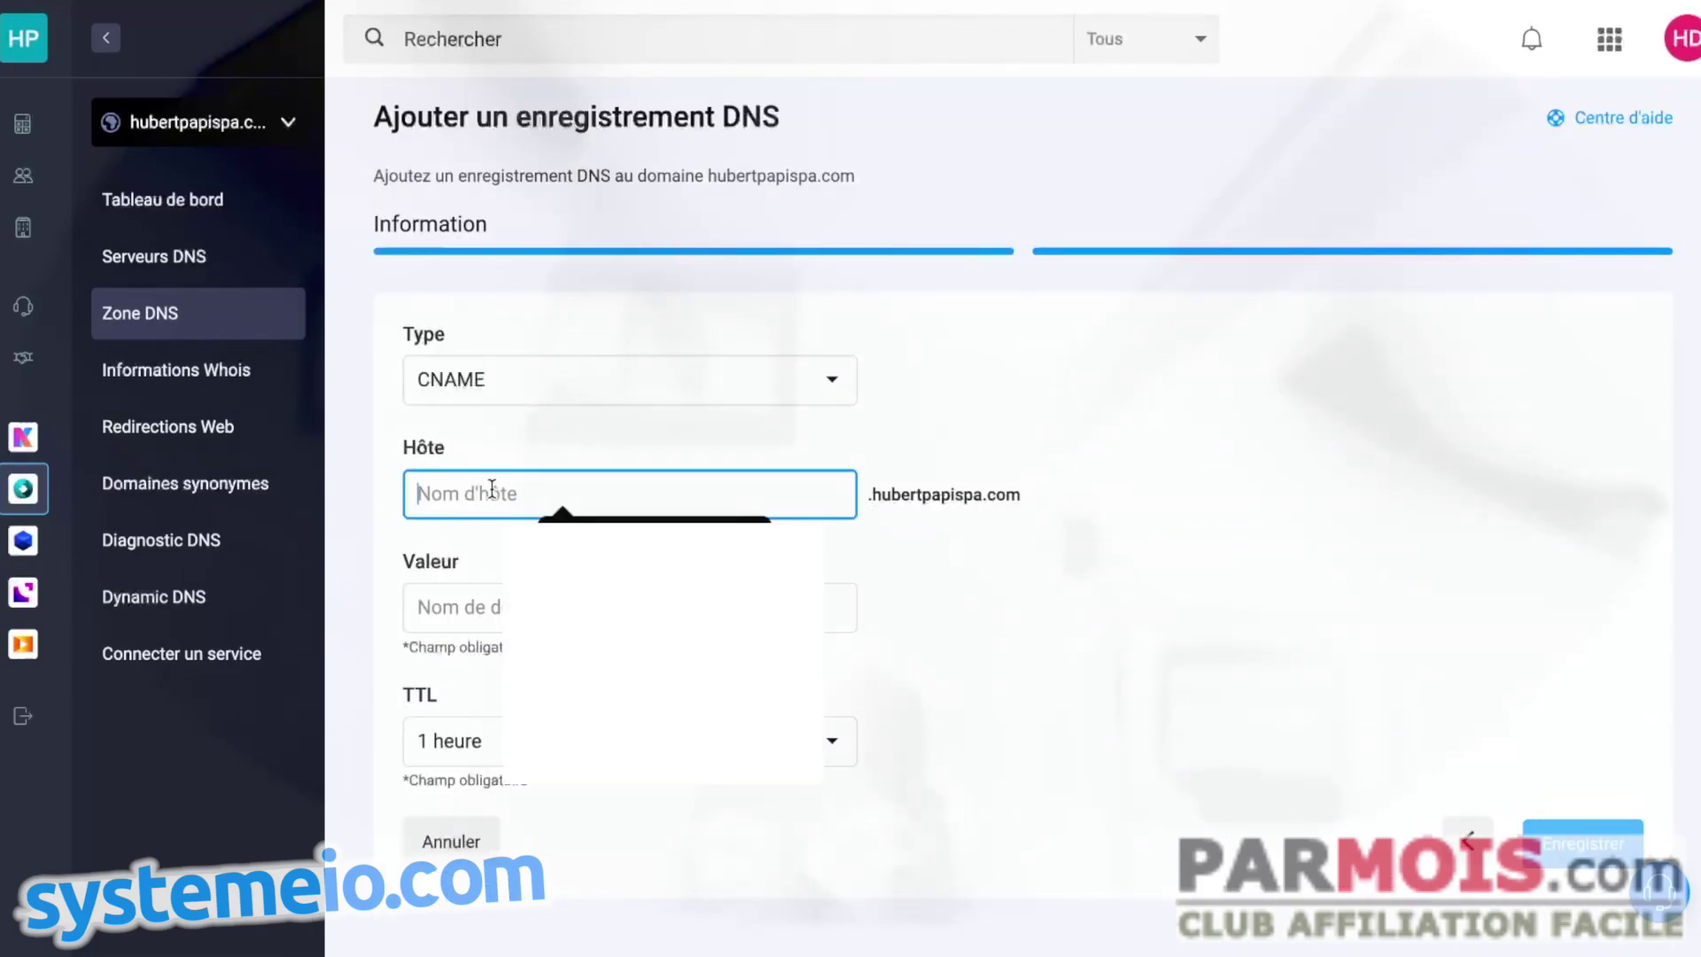
pyautogui.hotkey('ctrl', 'v')
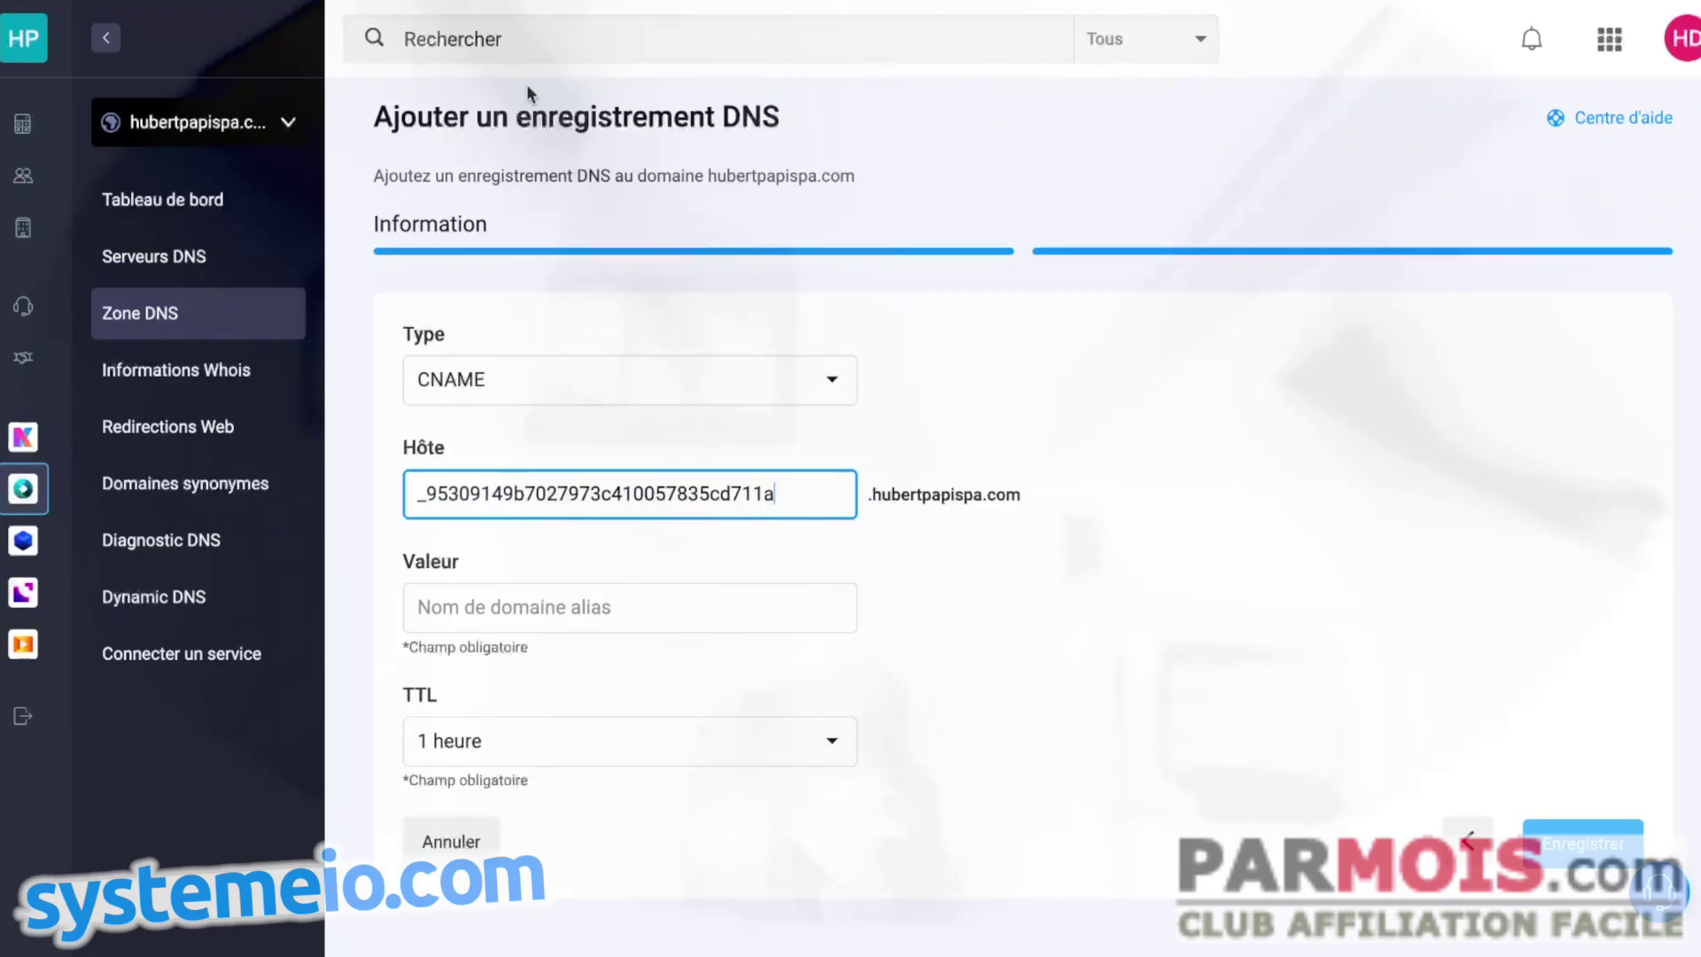
# - Paste the acm-validations.aws target from Systeme.io as its value and save the record
pyautogui.hotkey('ctrl', 'Tab')
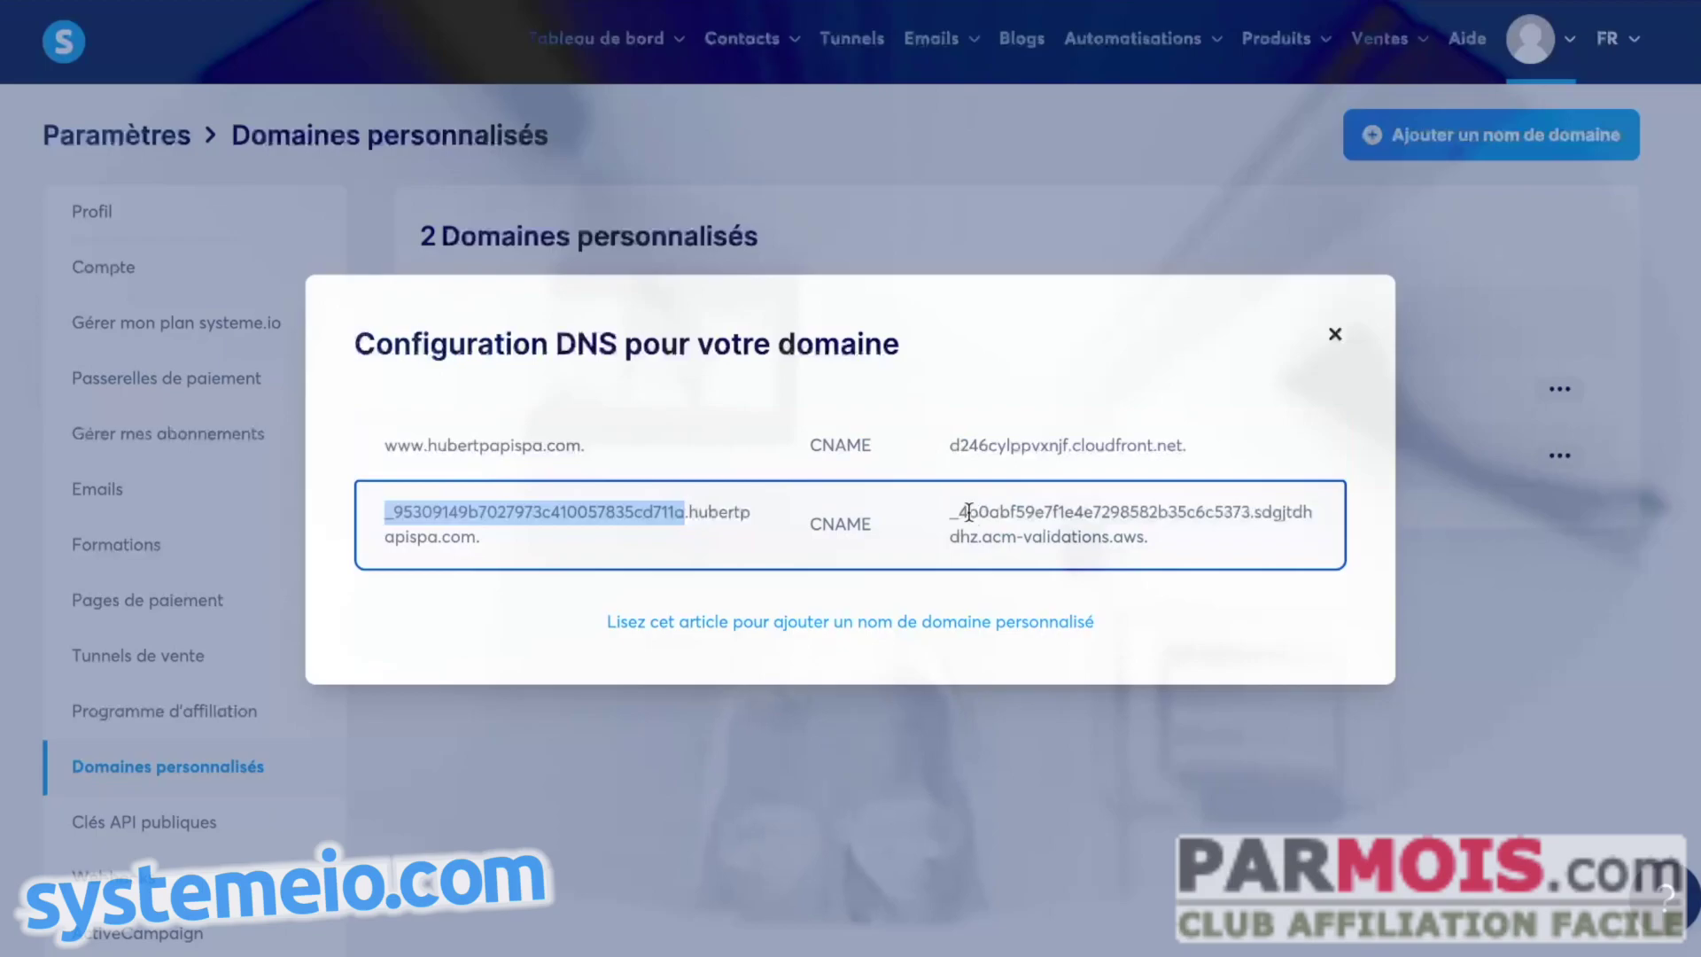
pyautogui.moveTo(948, 511); pyautogui.dragTo(1171, 547)
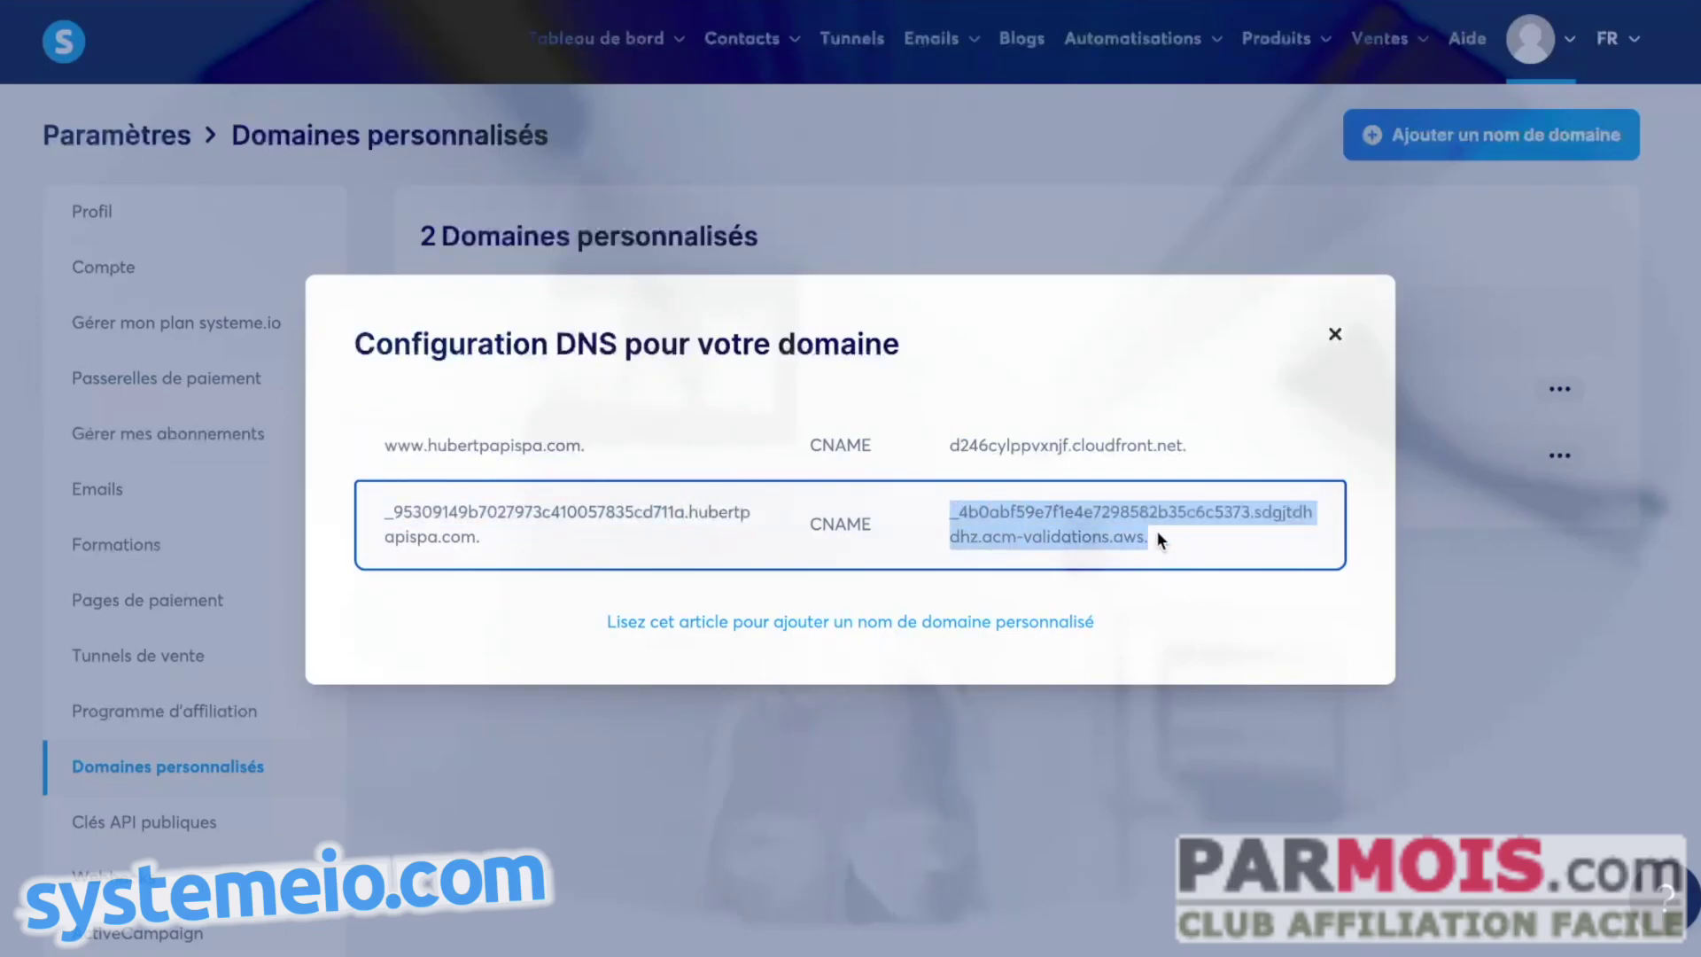
pyautogui.rightClick(1114, 530)
pyautogui.click(1151, 583)
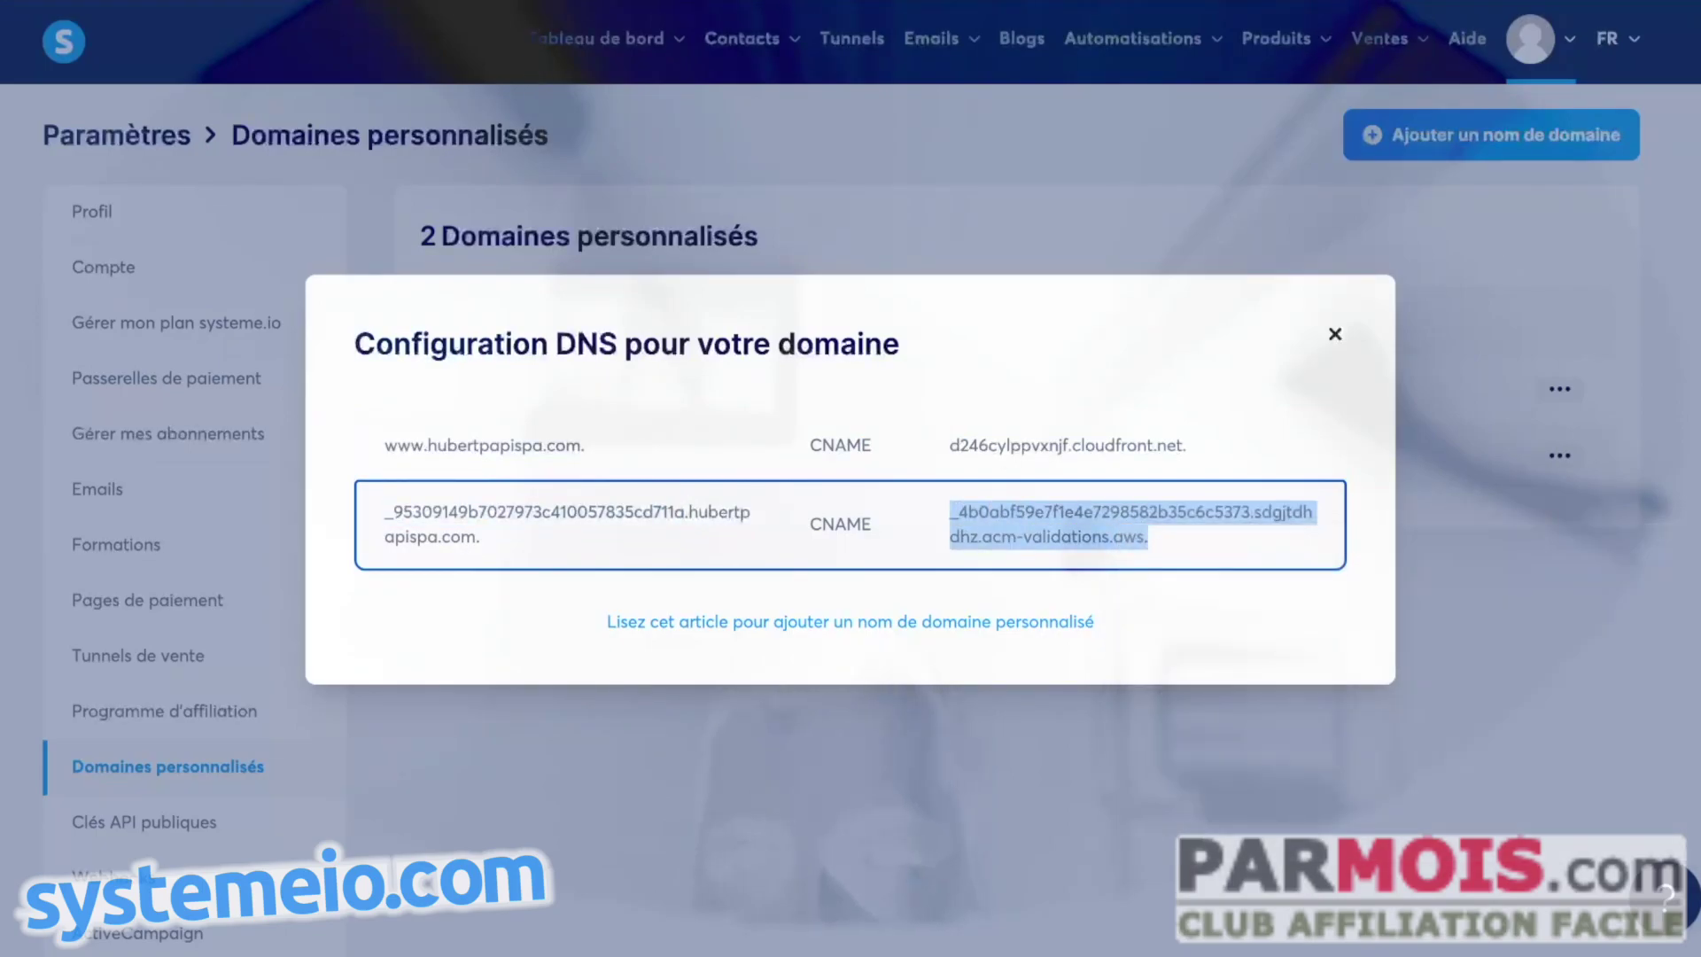
pyautogui.hotkey('ctrl', 'Tab')
pyautogui.click(500, 603)
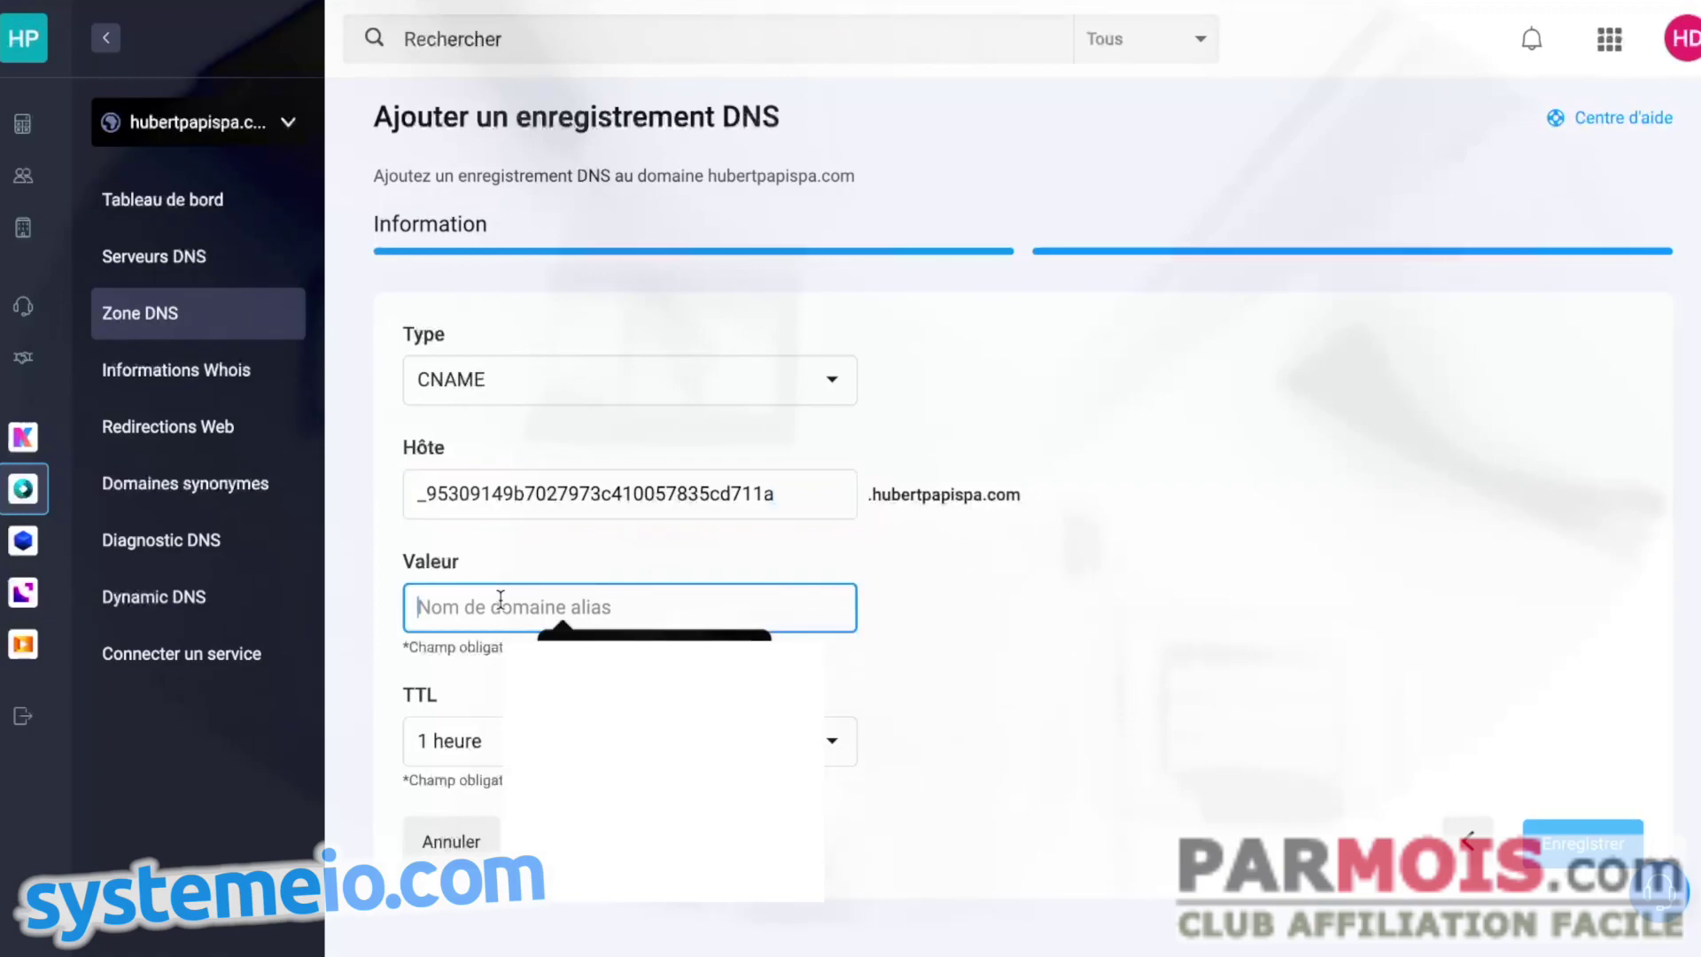
pyautogui.hotkey('ctrl', 'v')
pyautogui.click(1554, 837)
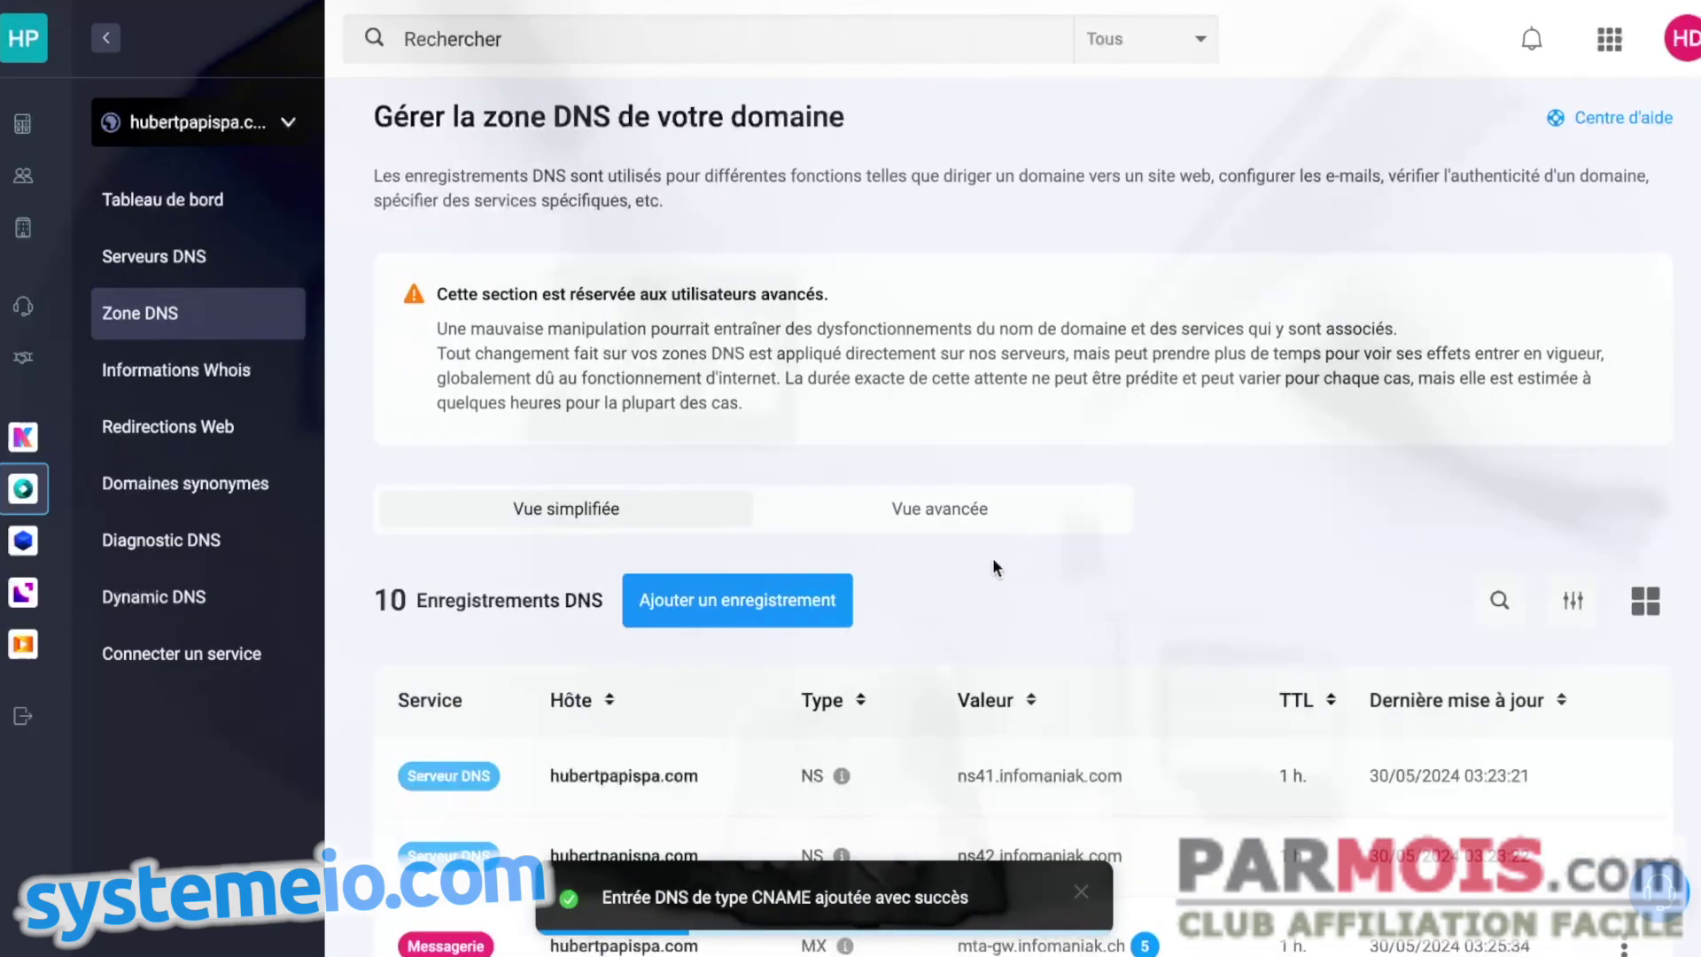
pyautogui.scroll(-9, 900, 554)
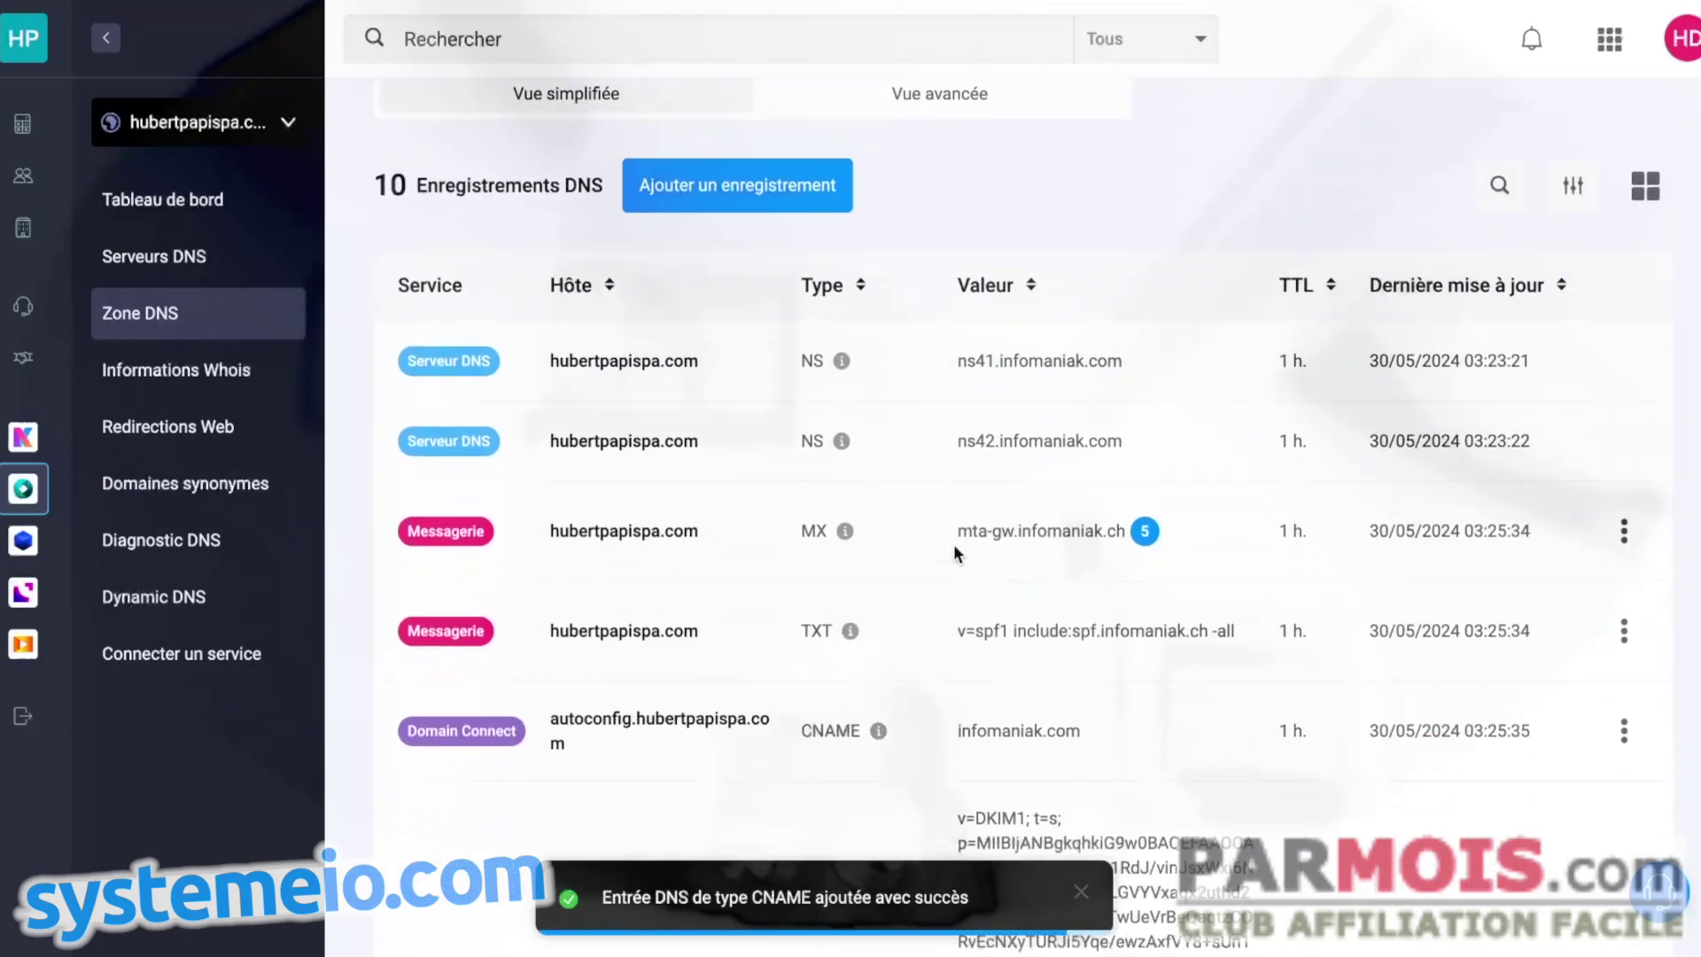
pyautogui.scroll(-3, 899, 390)
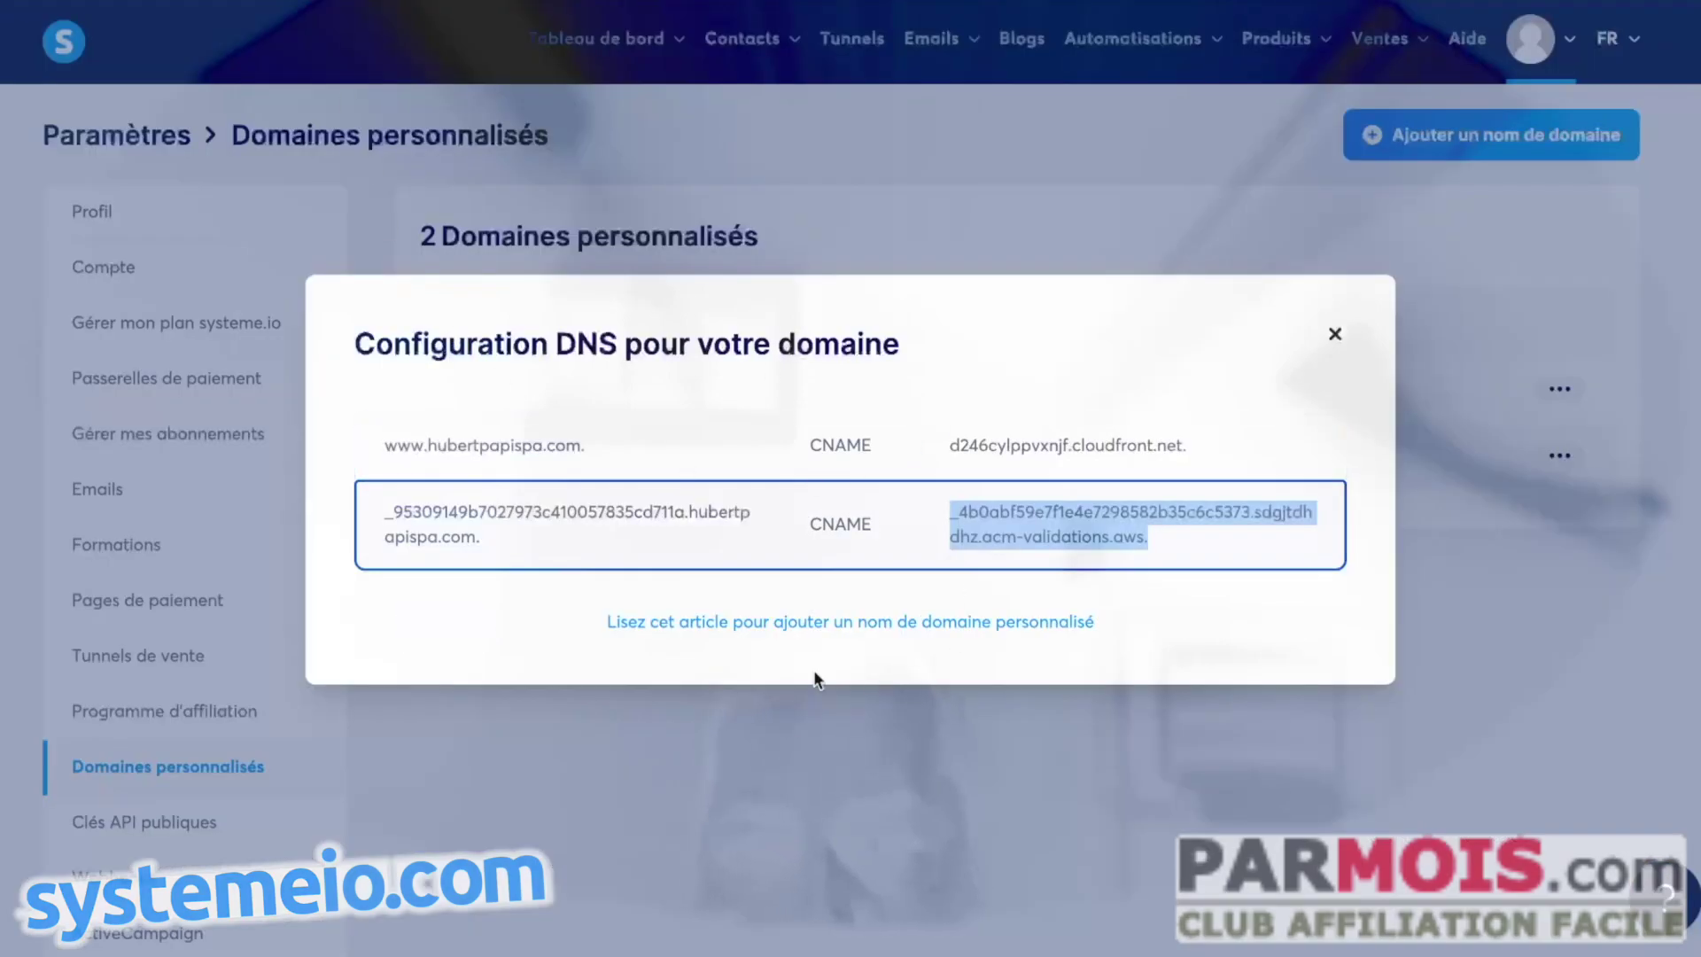
pyautogui.click(1345, 337)
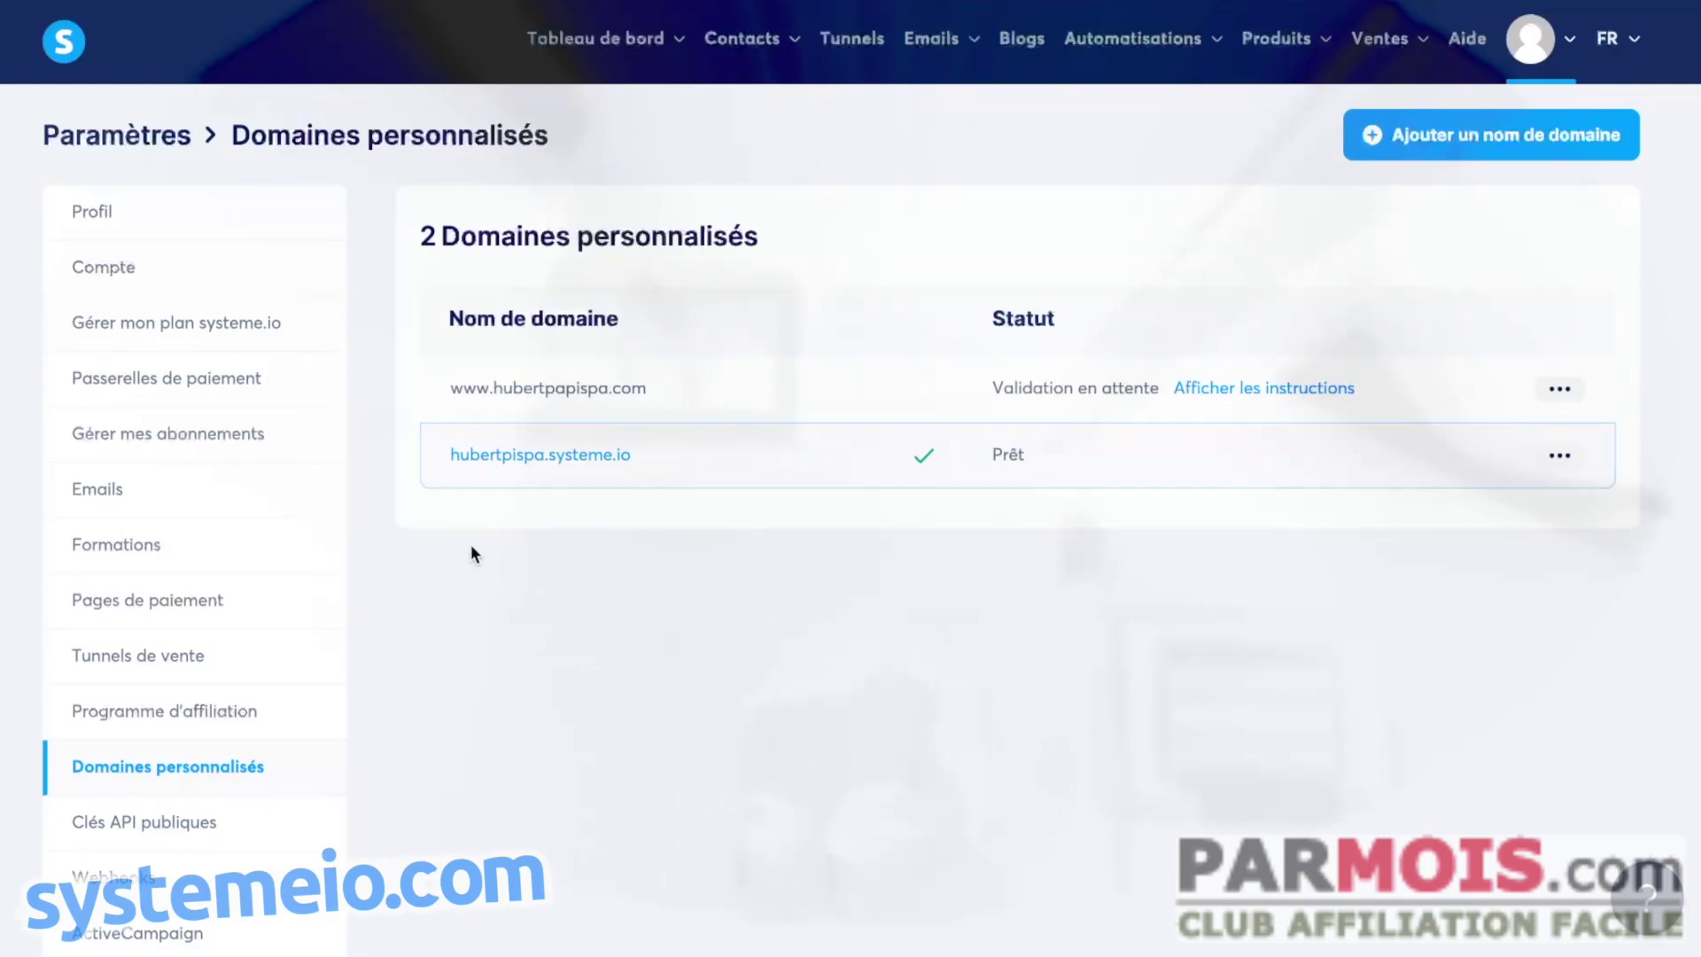
# - Return to Emails settings and launch the 'Cliquez ici pour authentifier votre nom de domaine' setup
pyautogui.click(107, 496)
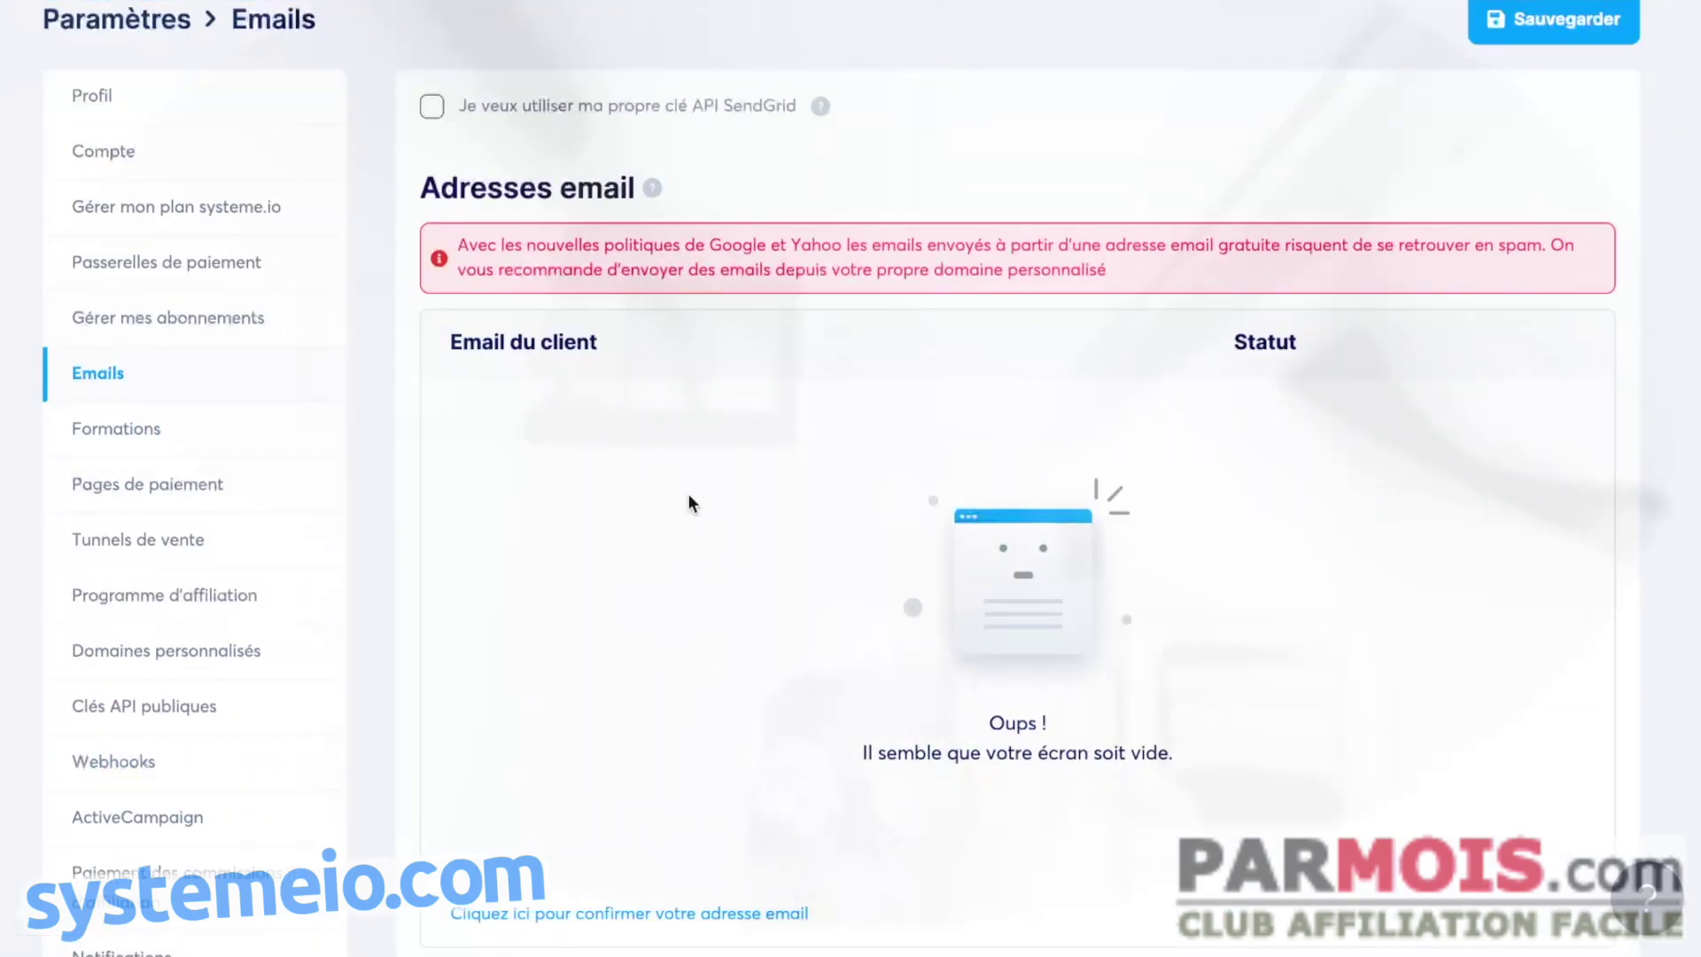
pyautogui.scroll(-1, 719, 549)
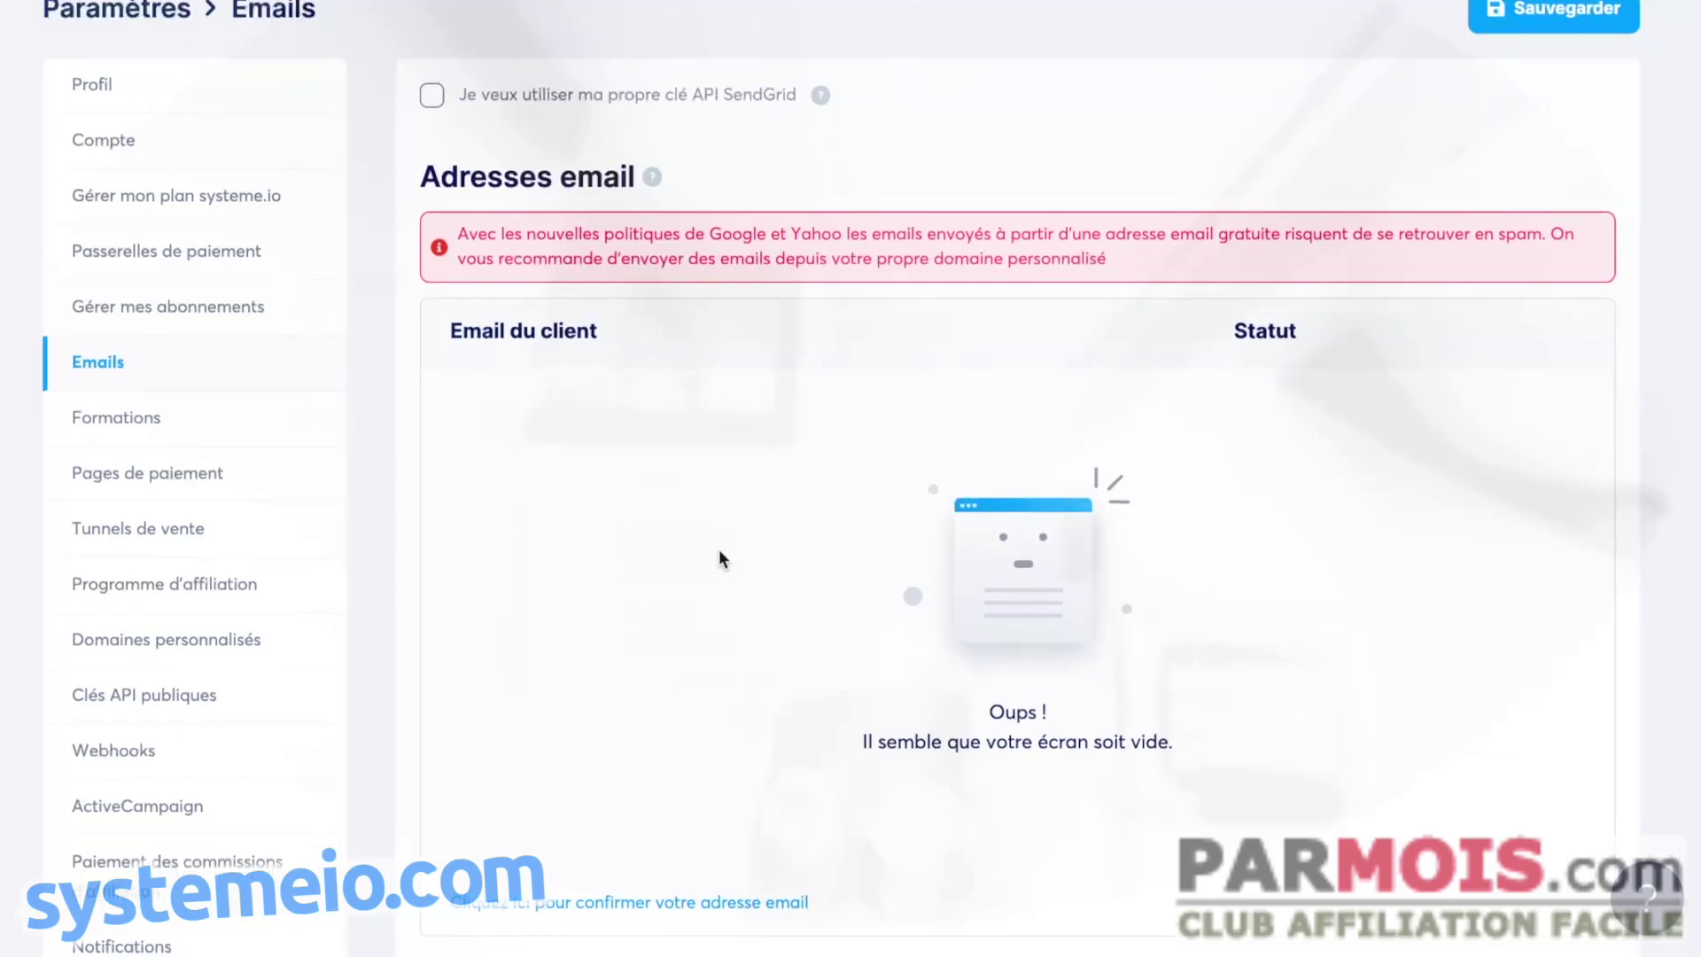
pyautogui.scroll(-3, 728, 541)
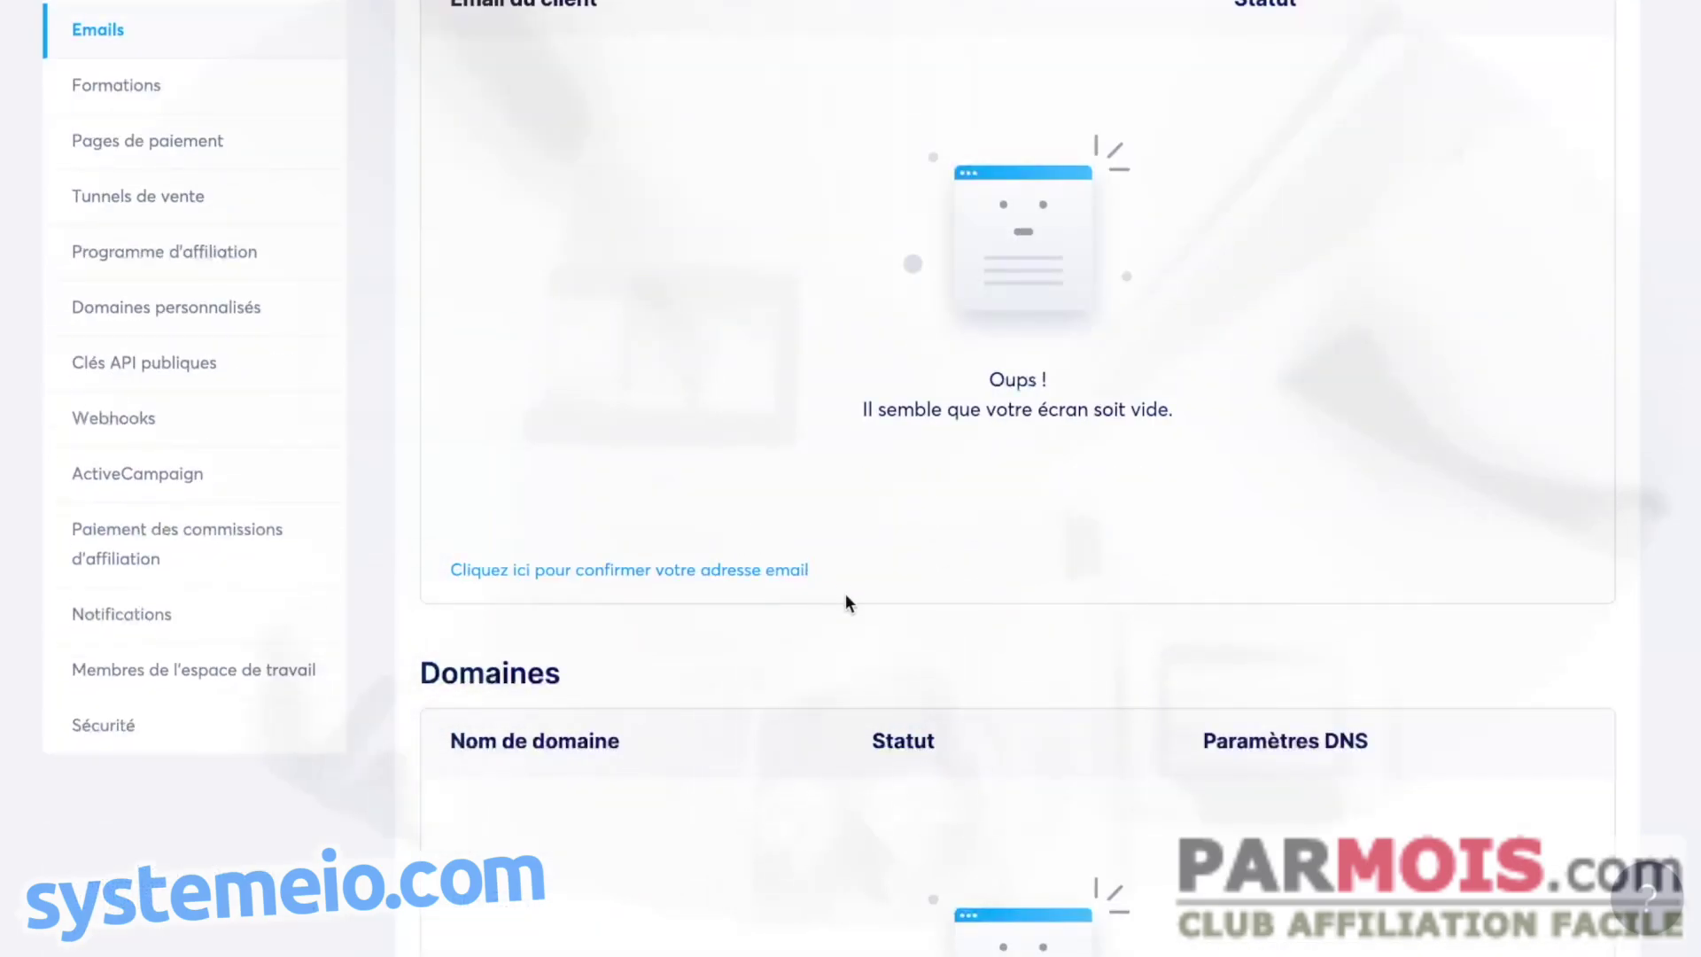
pyautogui.scroll(-1, 849, 599)
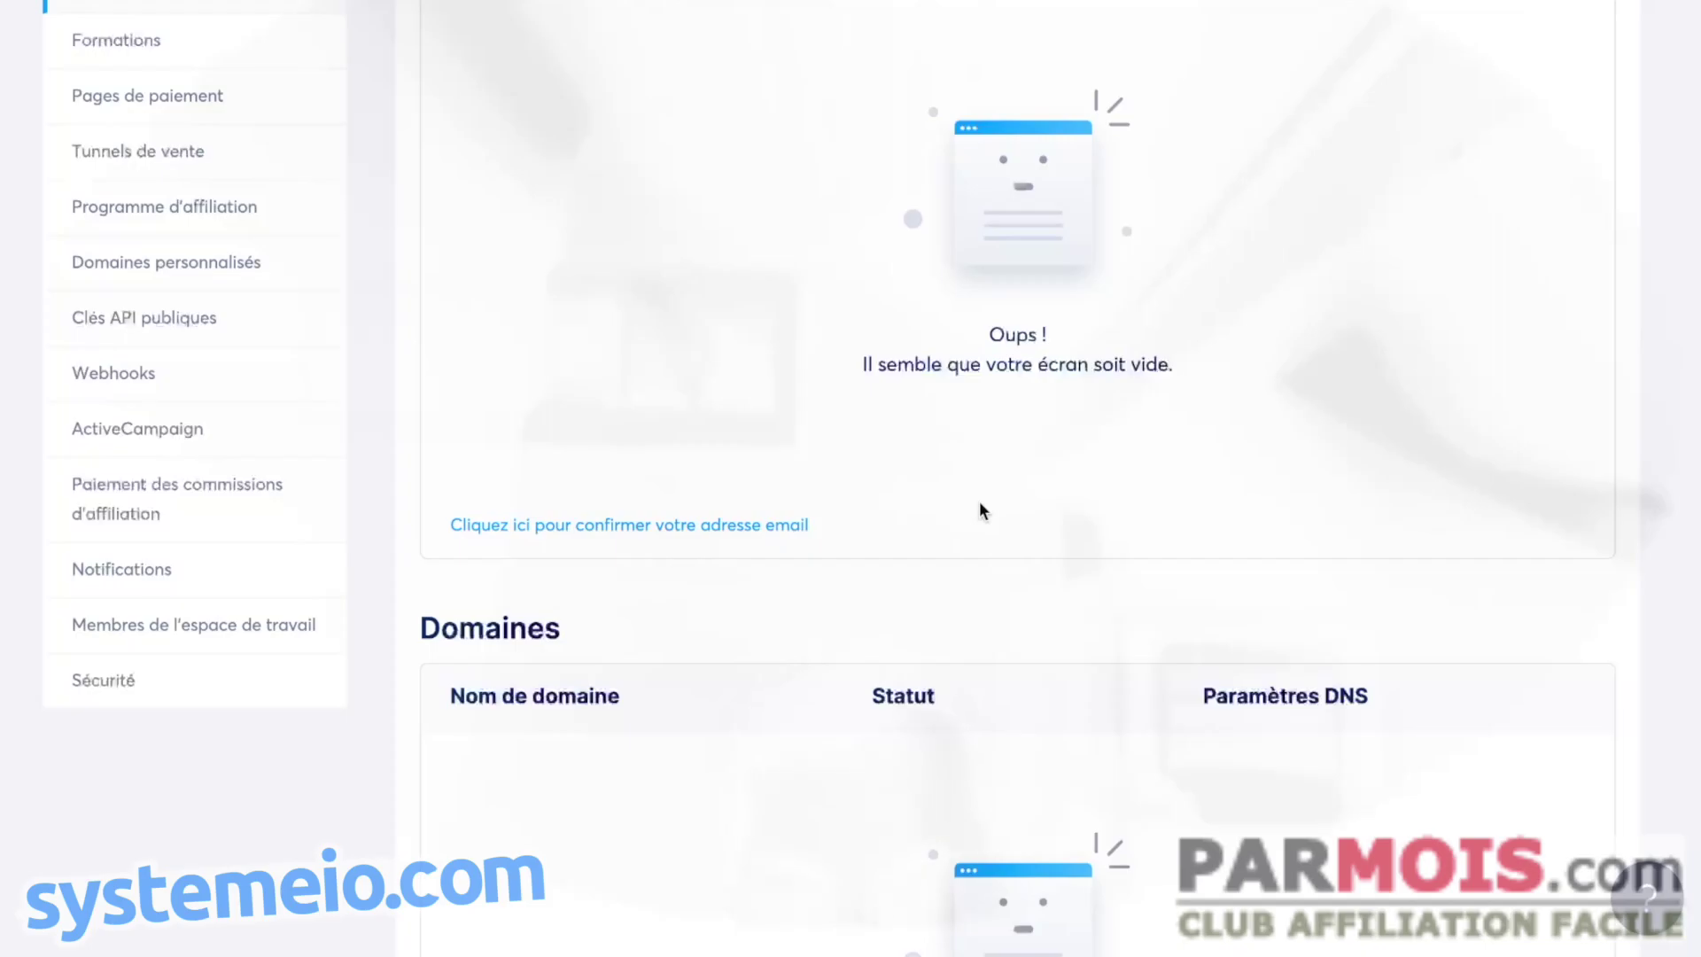
pyautogui.scroll(-7, 970, 516)
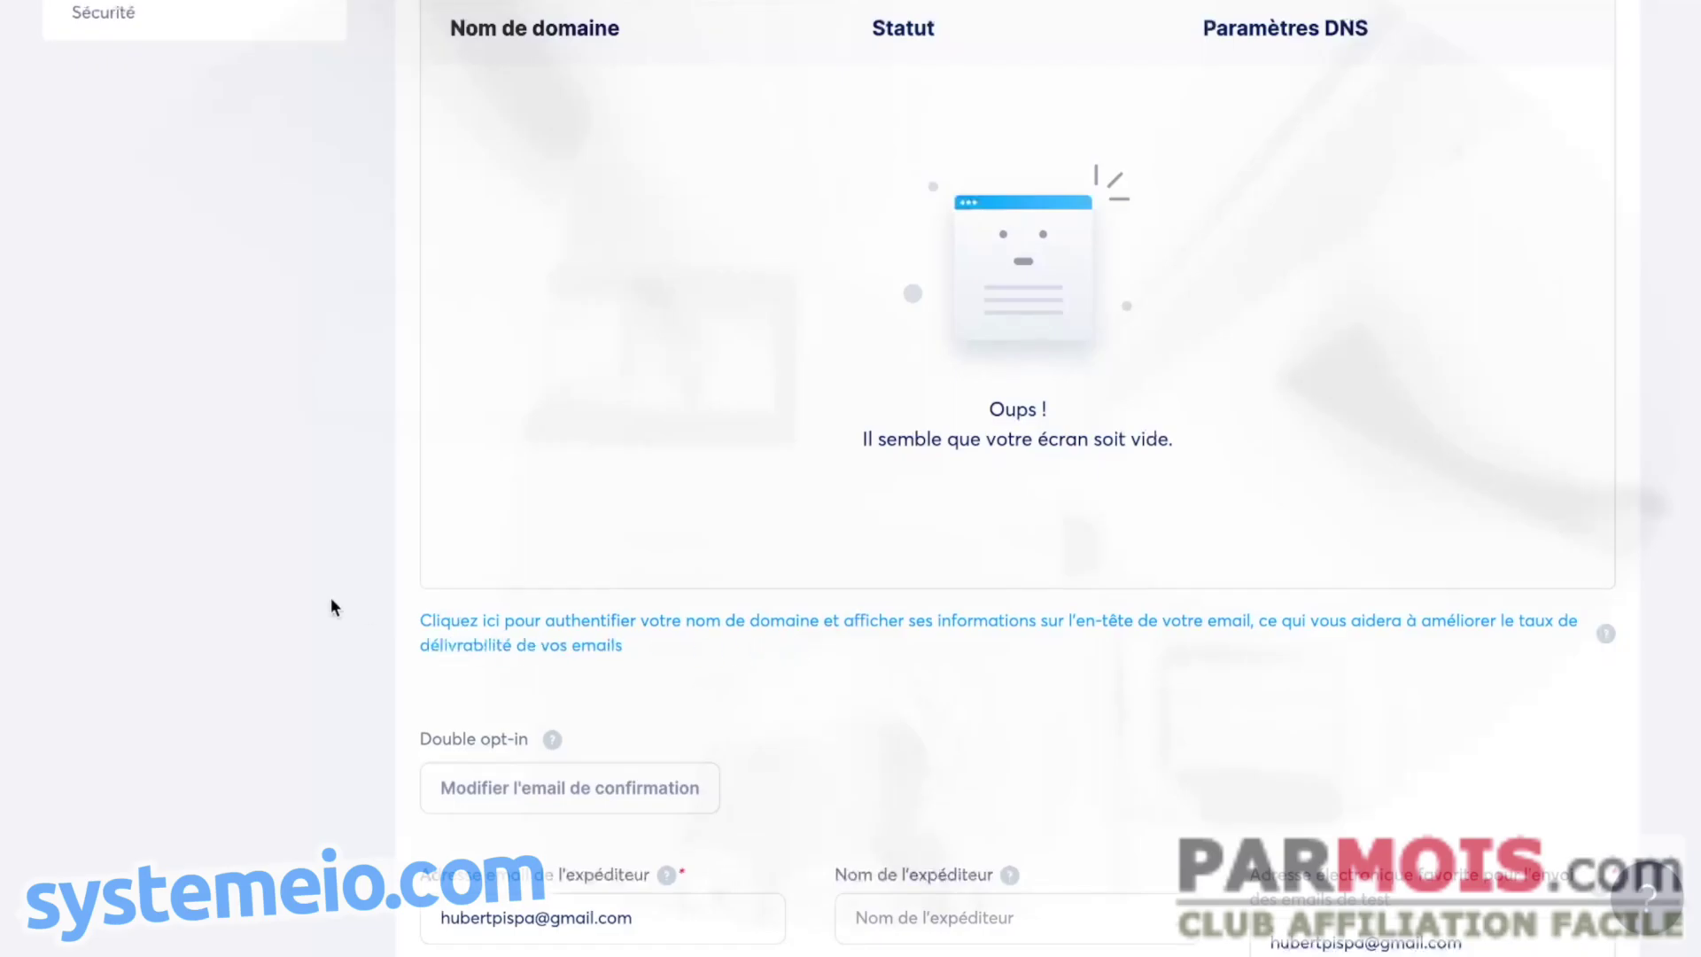
pyautogui.click(560, 634)
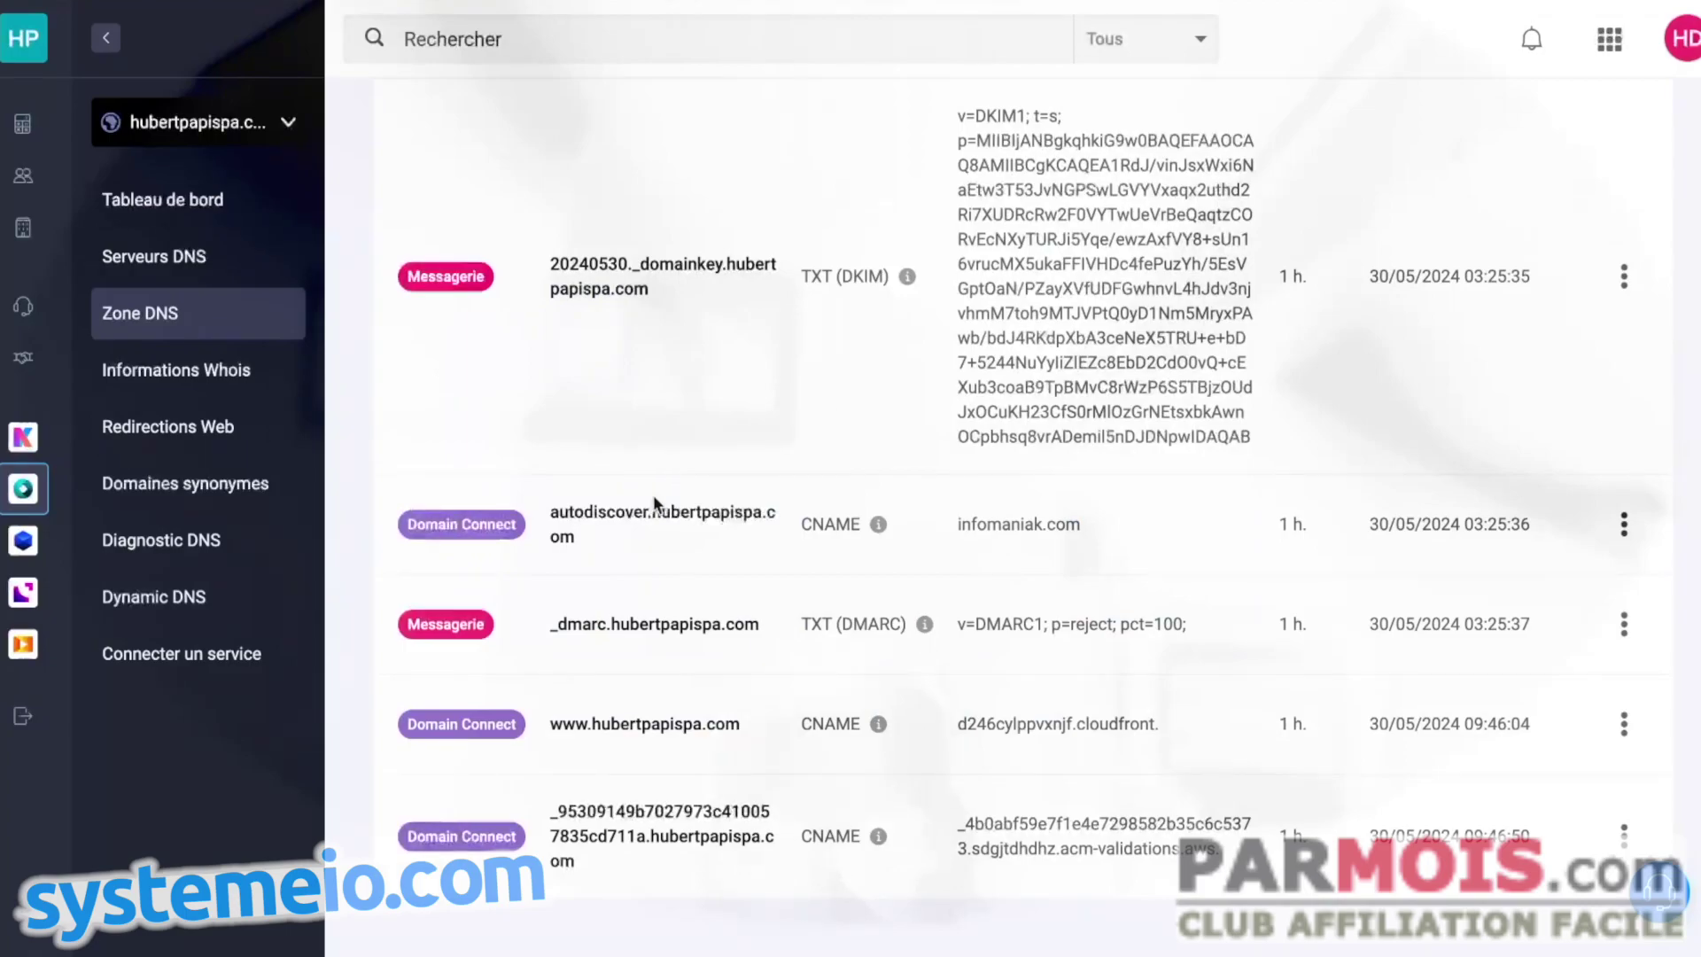
# - Select hubertpapispa.com in the first Hôte cell at the top of the DNS zone
pyautogui.scroll(1, 820, 406)
pyautogui.scroll(10, 820, 407)
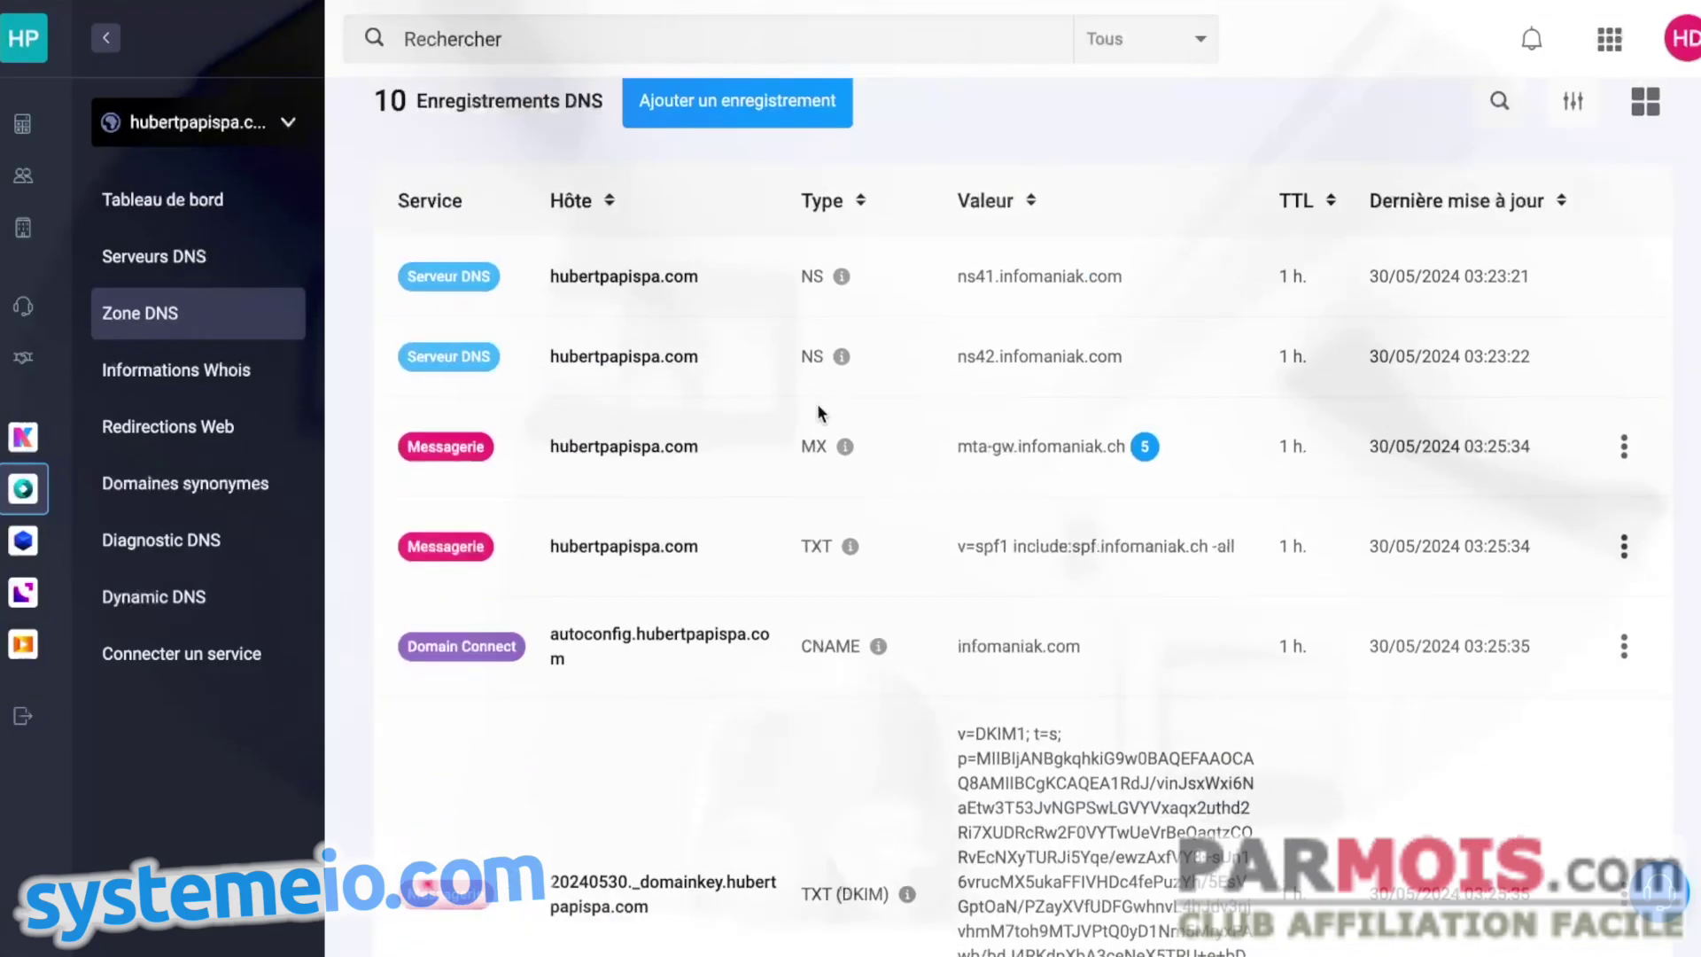
pyautogui.moveTo(699, 520); pyautogui.dragTo(551, 519)
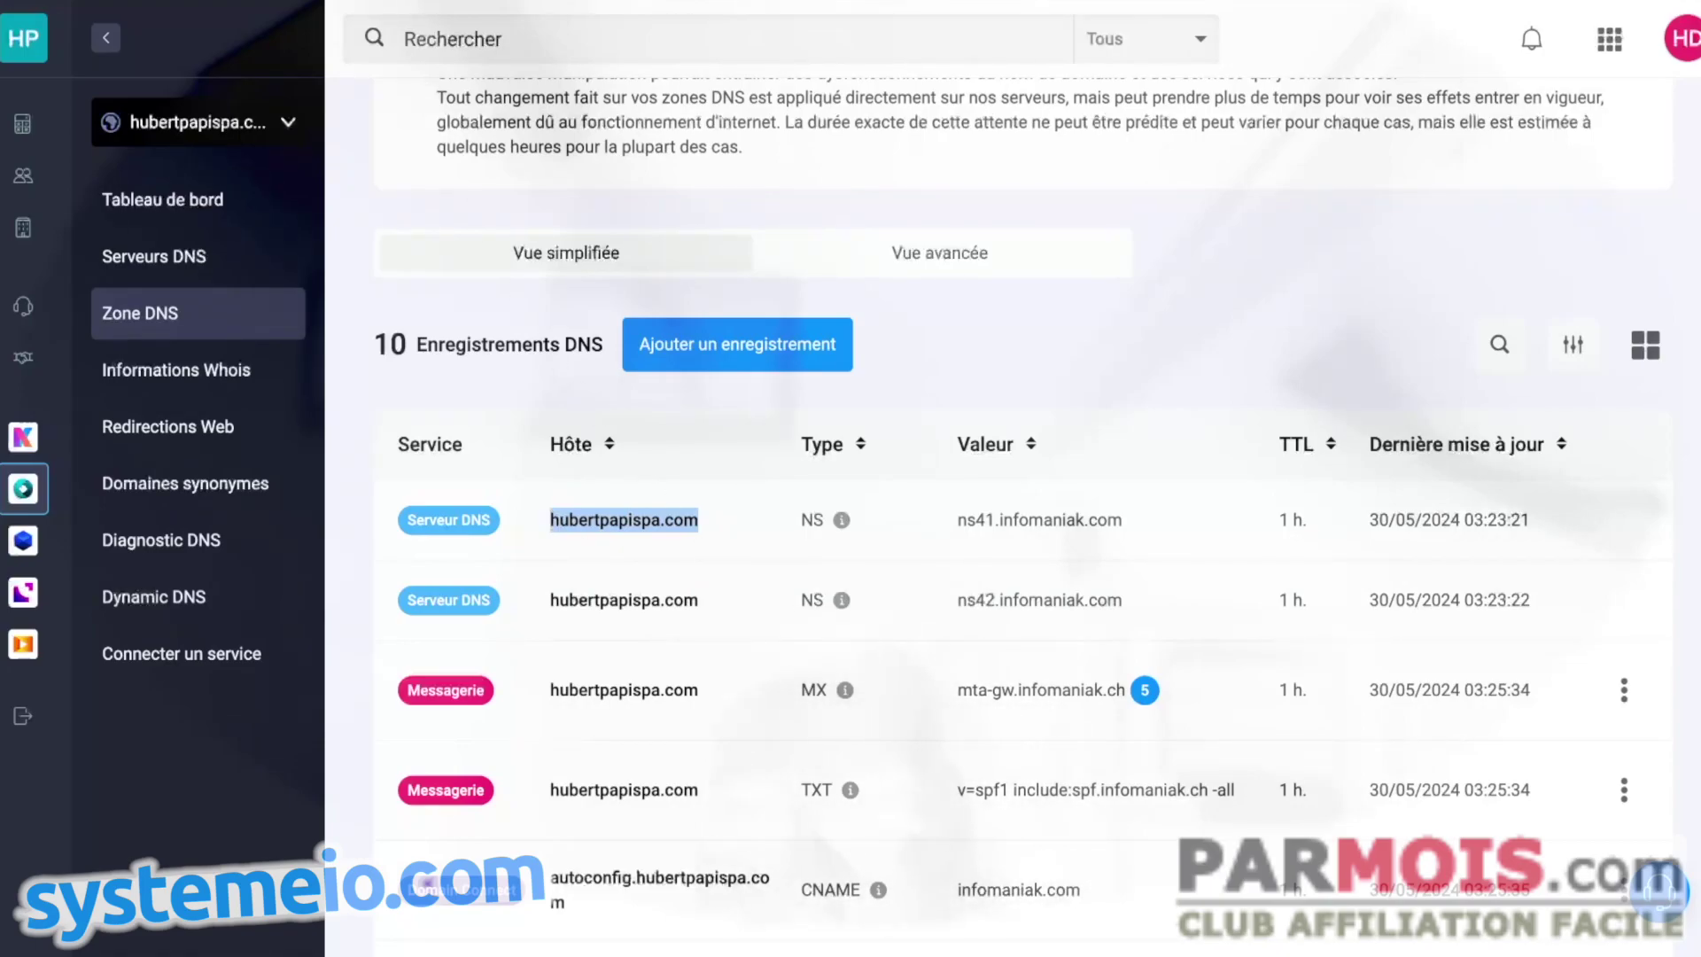
# - Enter hubertpapispa.com as the Systeme.io domain name and save it for authentication
pyautogui.hotkey('alt', 'Tab')
pyautogui.click(653, 487)
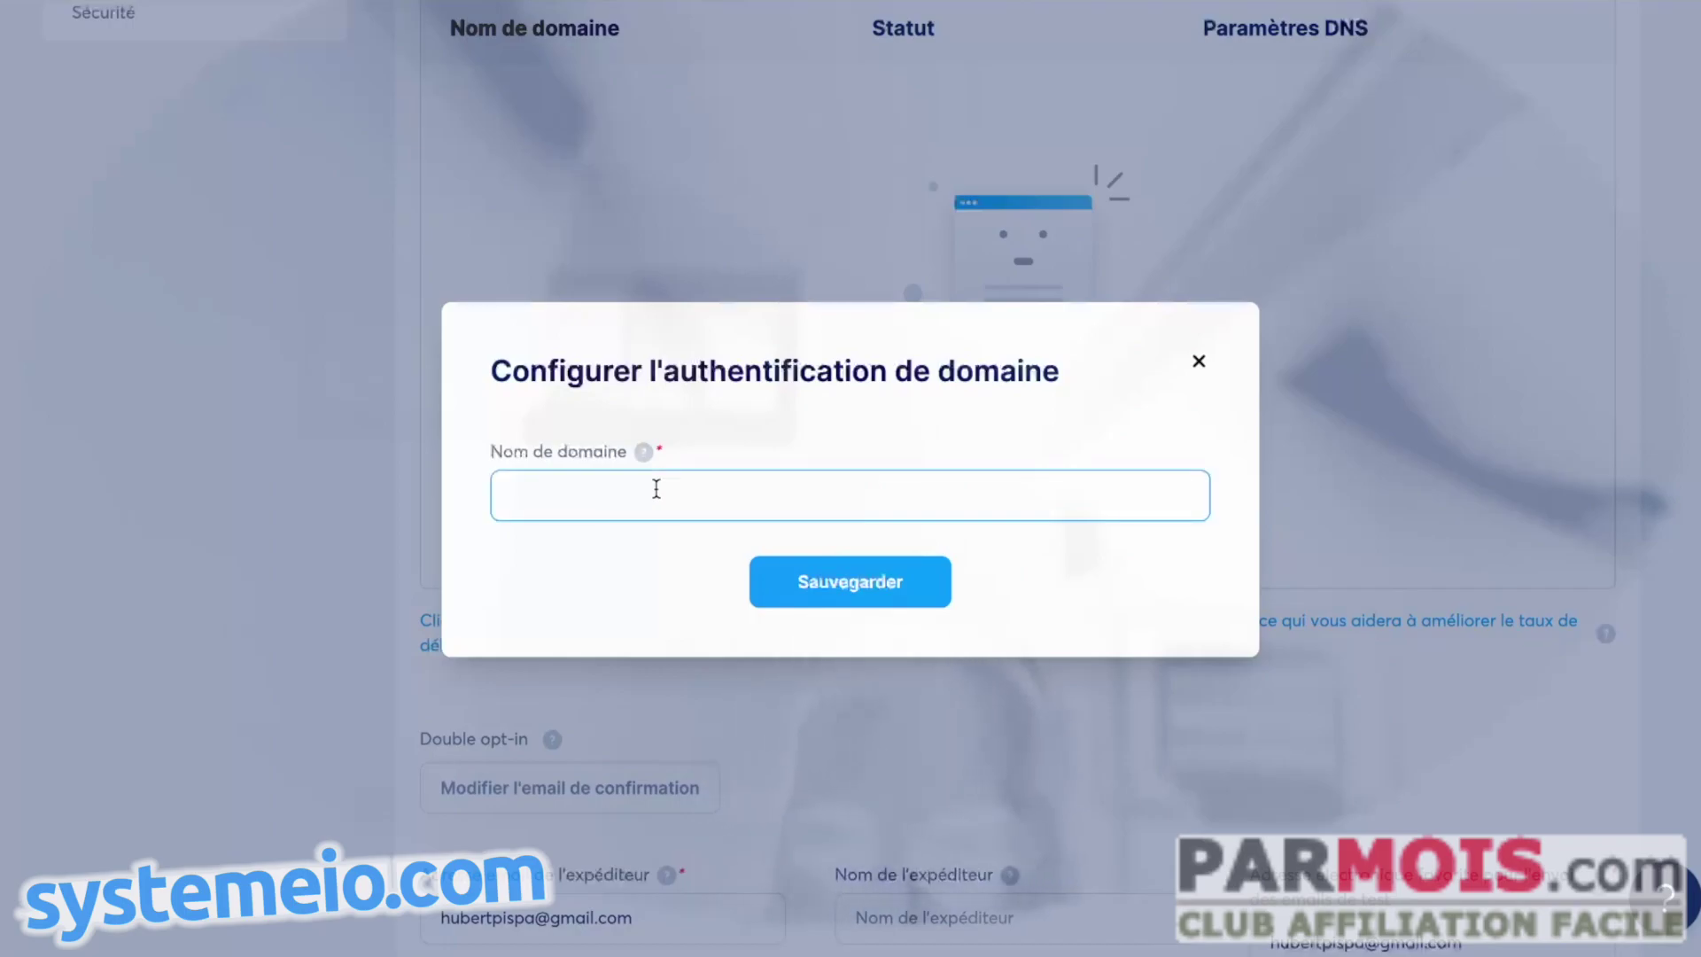
pyautogui.hotkey('ctrl', 'v')
pyautogui.click(864, 580)
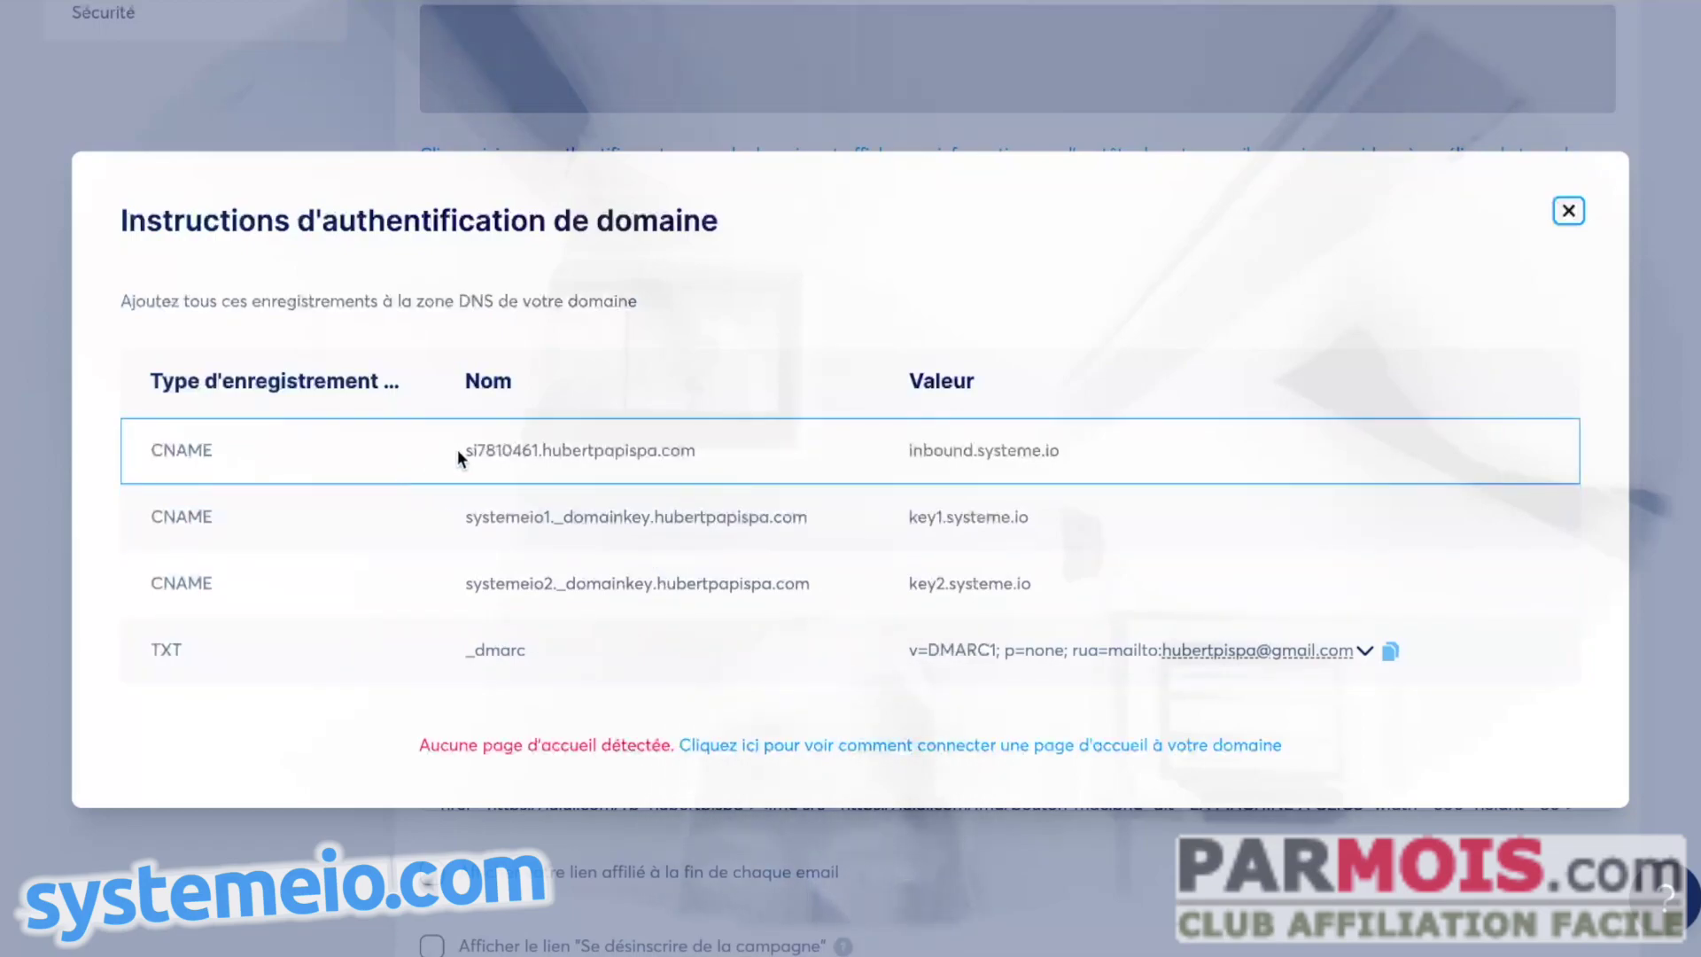
# - Start a new CNAME record in Infomaniak with host si7810461 copied from Systeme.io
pyautogui.moveTo(468, 452); pyautogui.dragTo(540, 450)
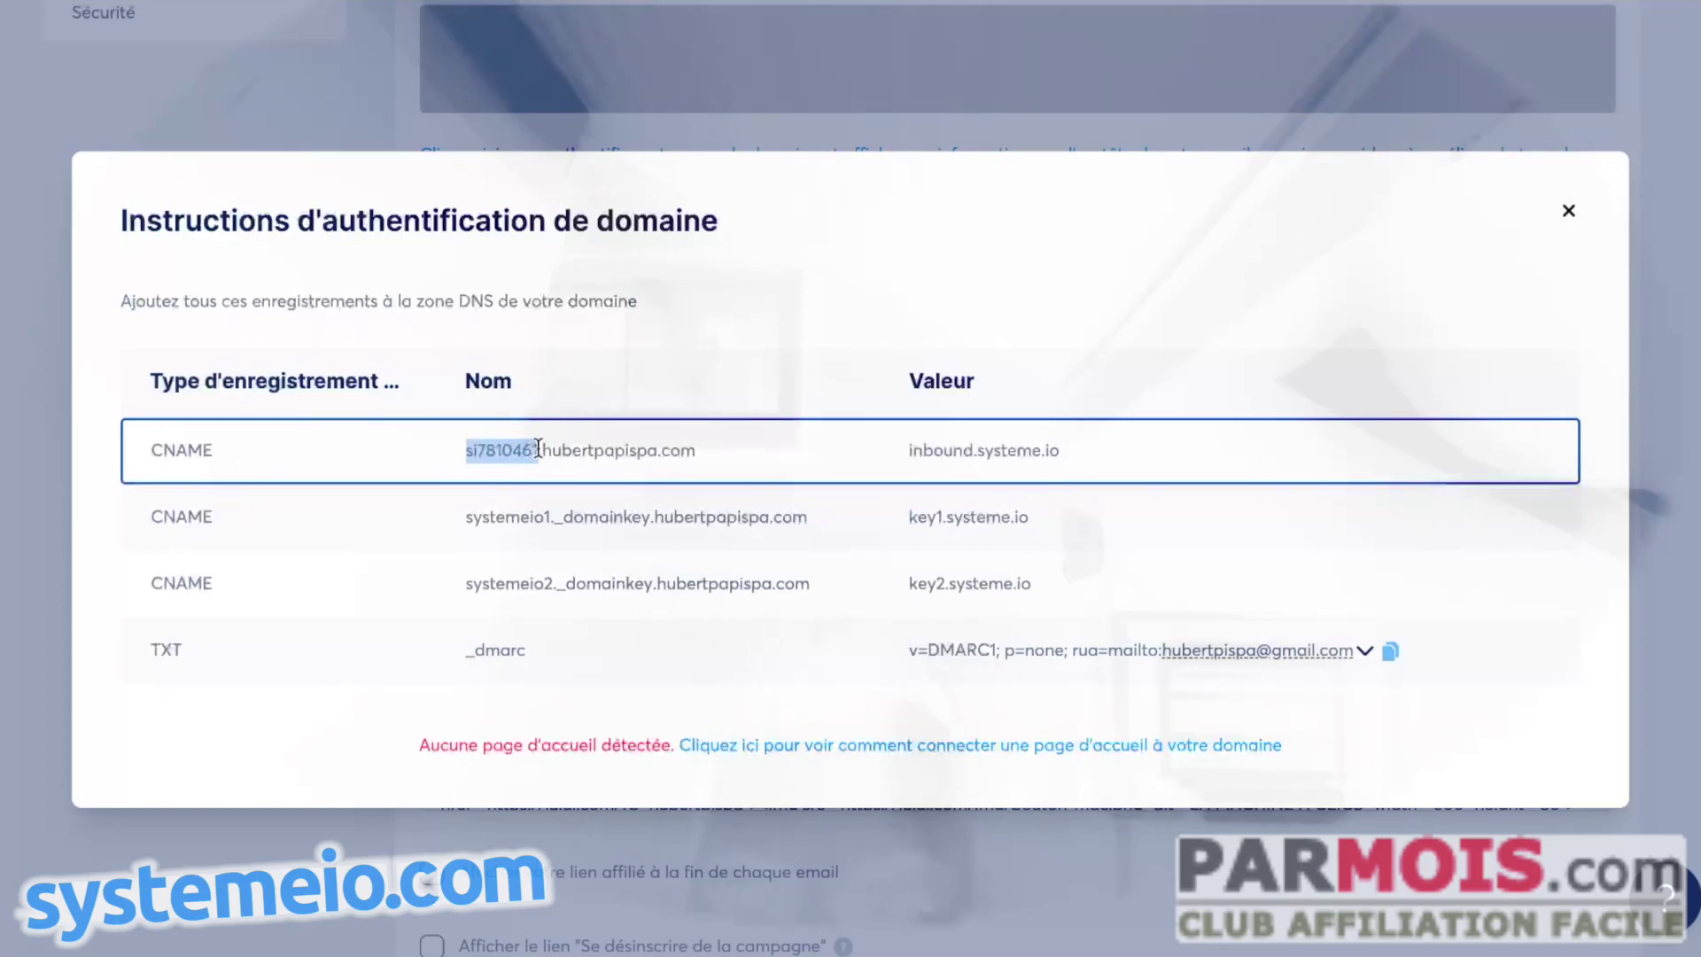
pyautogui.rightClick(522, 446)
pyautogui.click(565, 496)
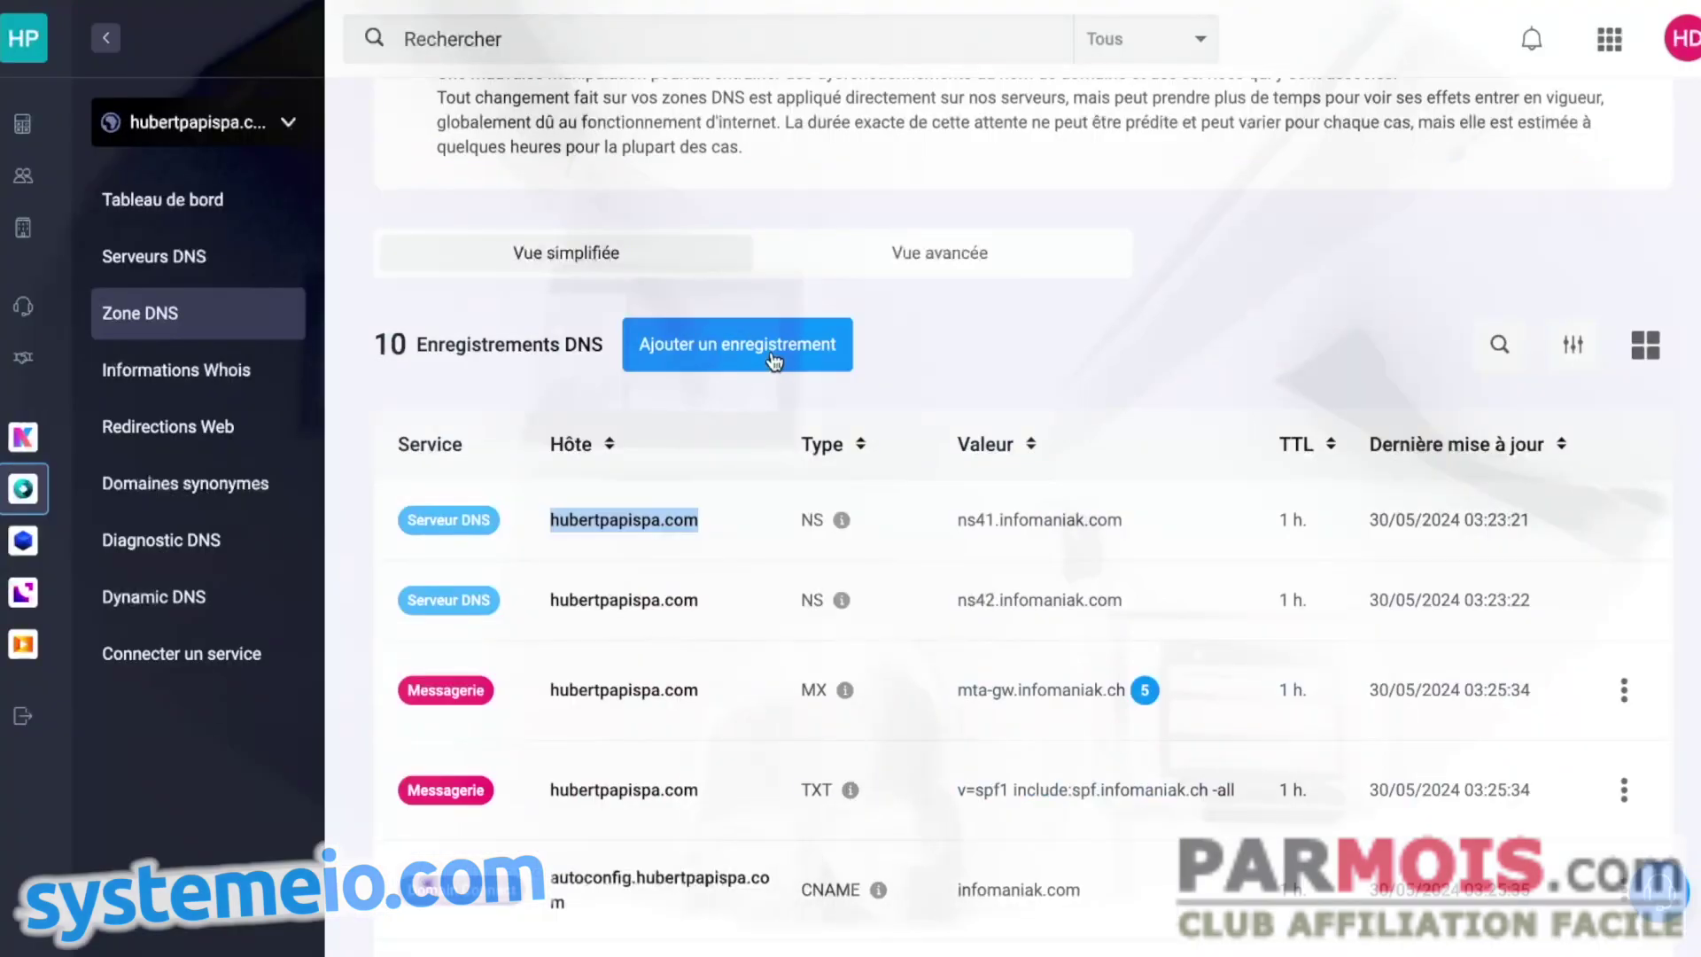
pyautogui.click(773, 359)
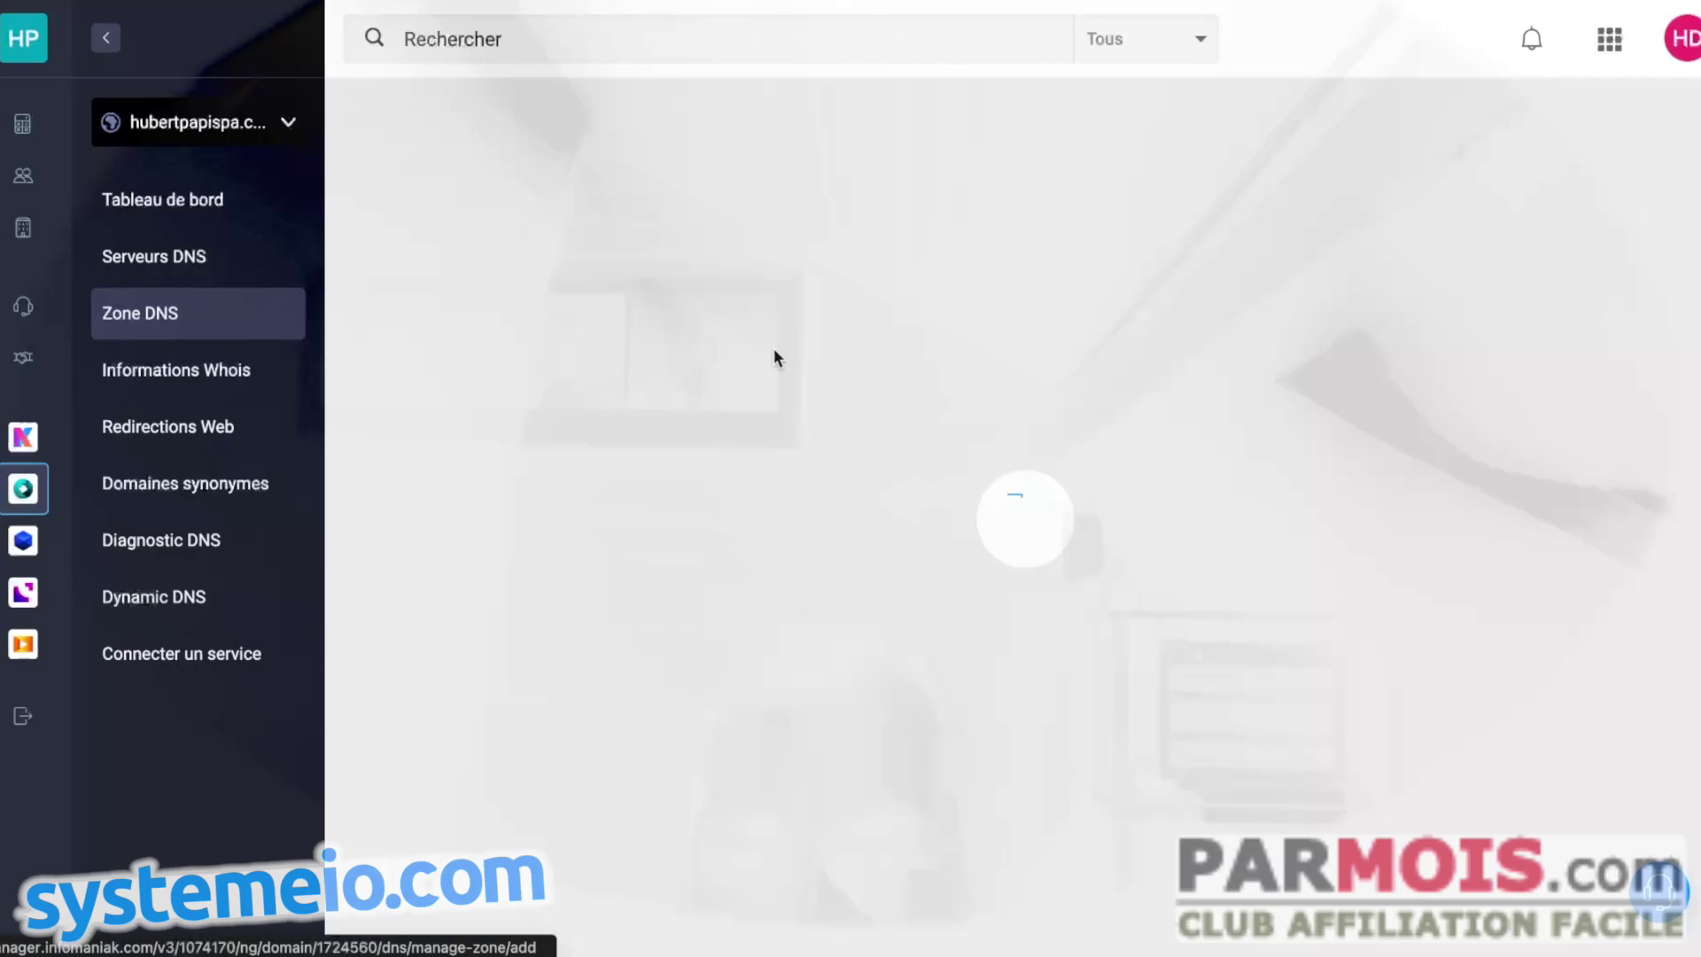
pyautogui.scroll(-8, 1006, 588)
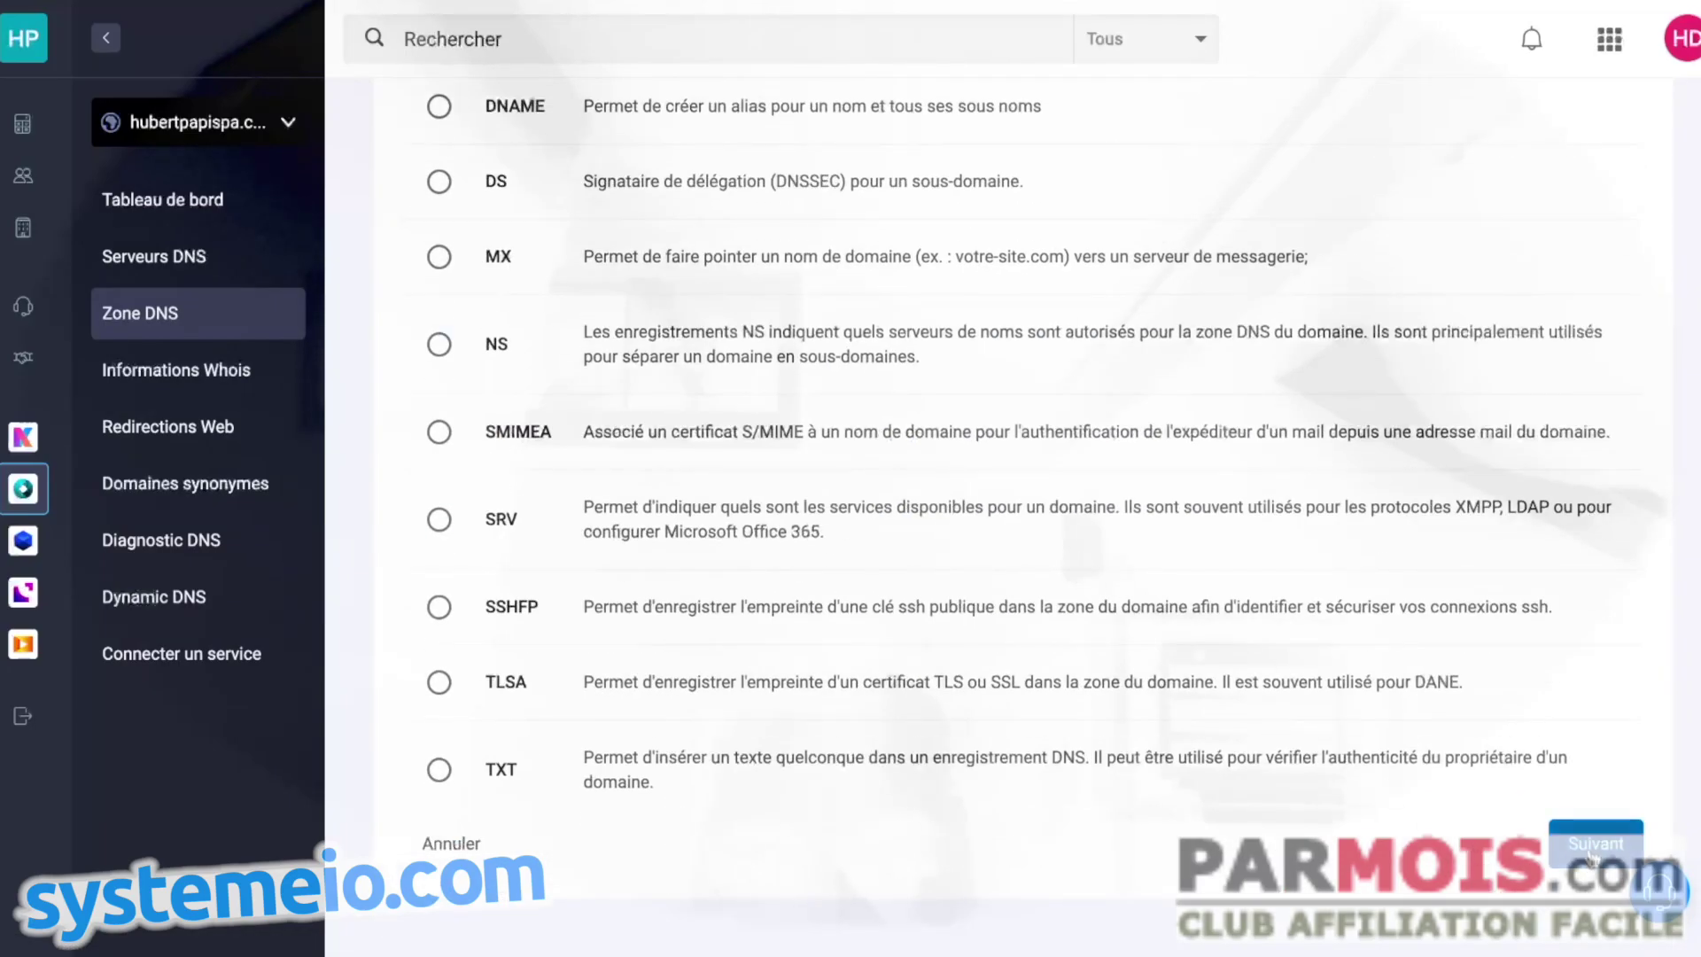
pyautogui.click(1586, 849)
pyautogui.click(541, 495)
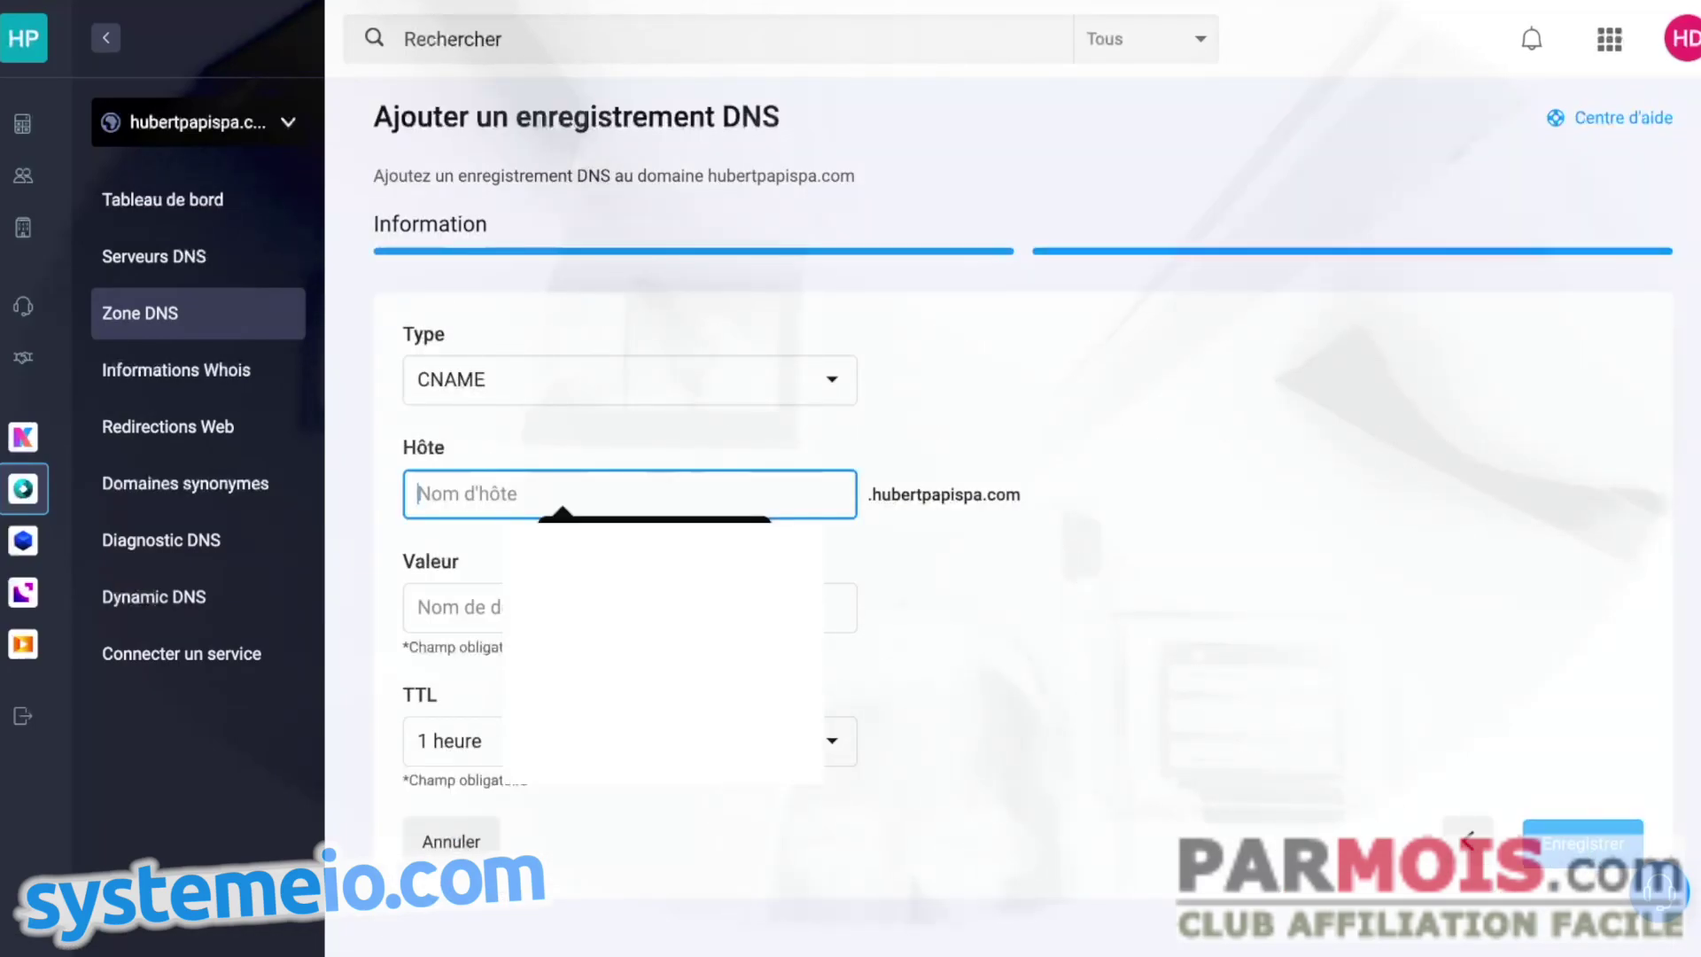
pyautogui.hotkey('ctrl', 'v')
# - Set the CNAME value to inbound.systeme.io and save the record
pyautogui.hotkey('alt', 'Tab')
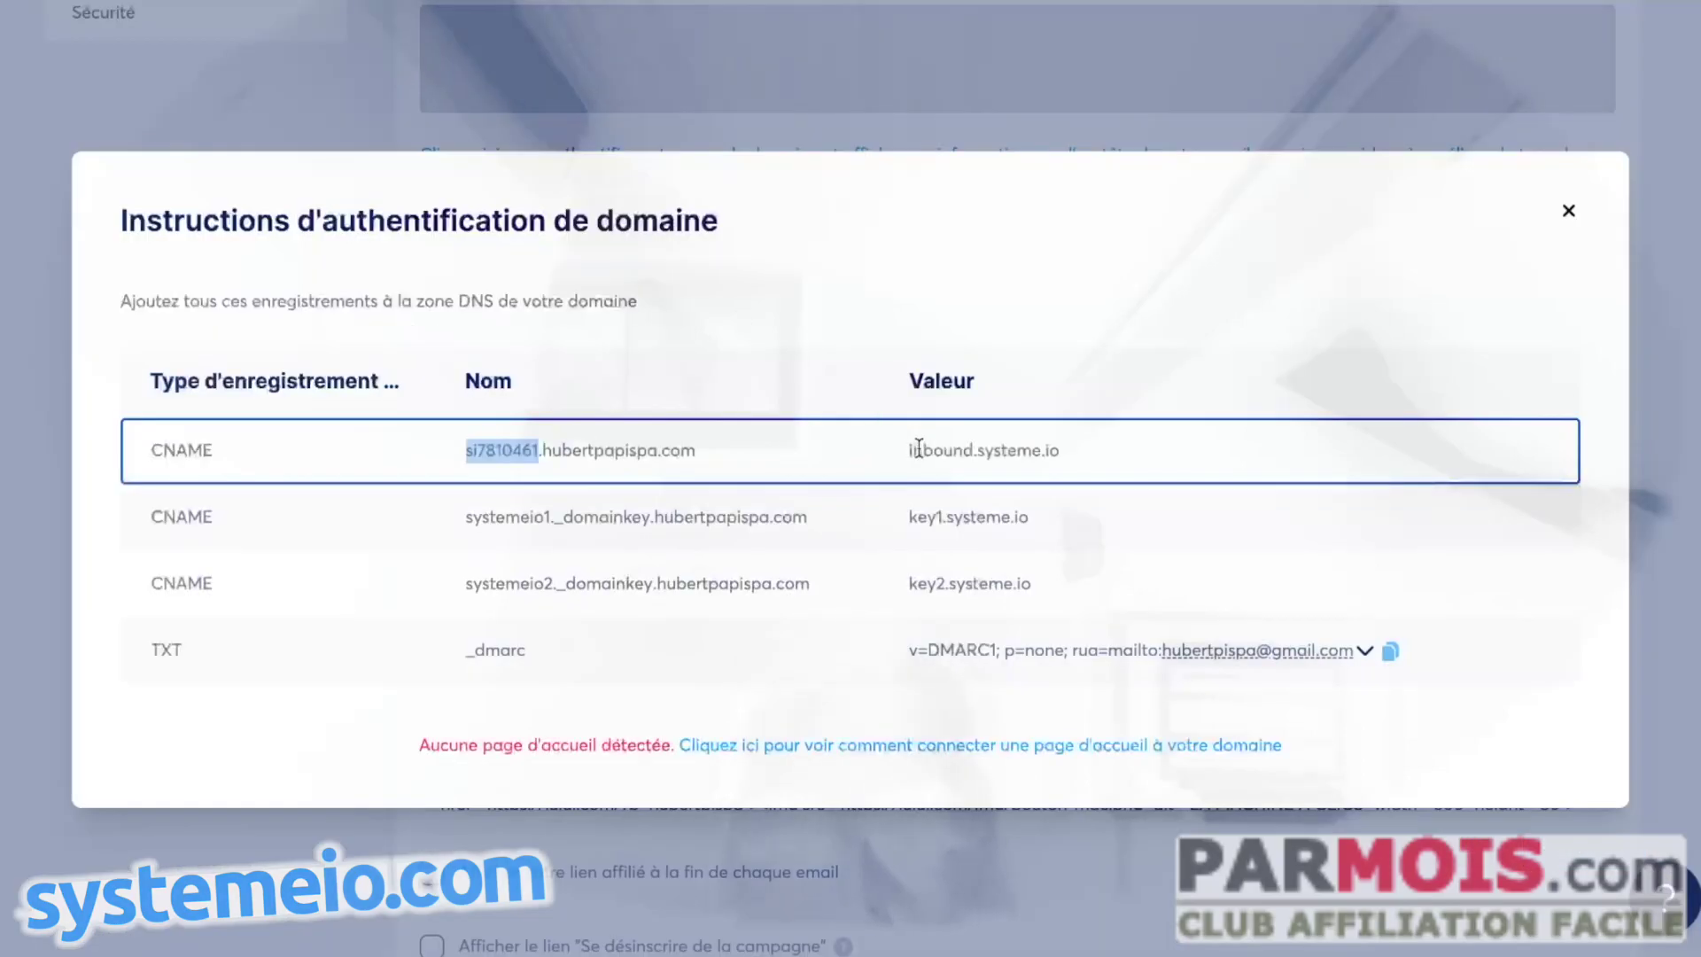
pyautogui.moveTo(908, 450); pyautogui.dragTo(1063, 452)
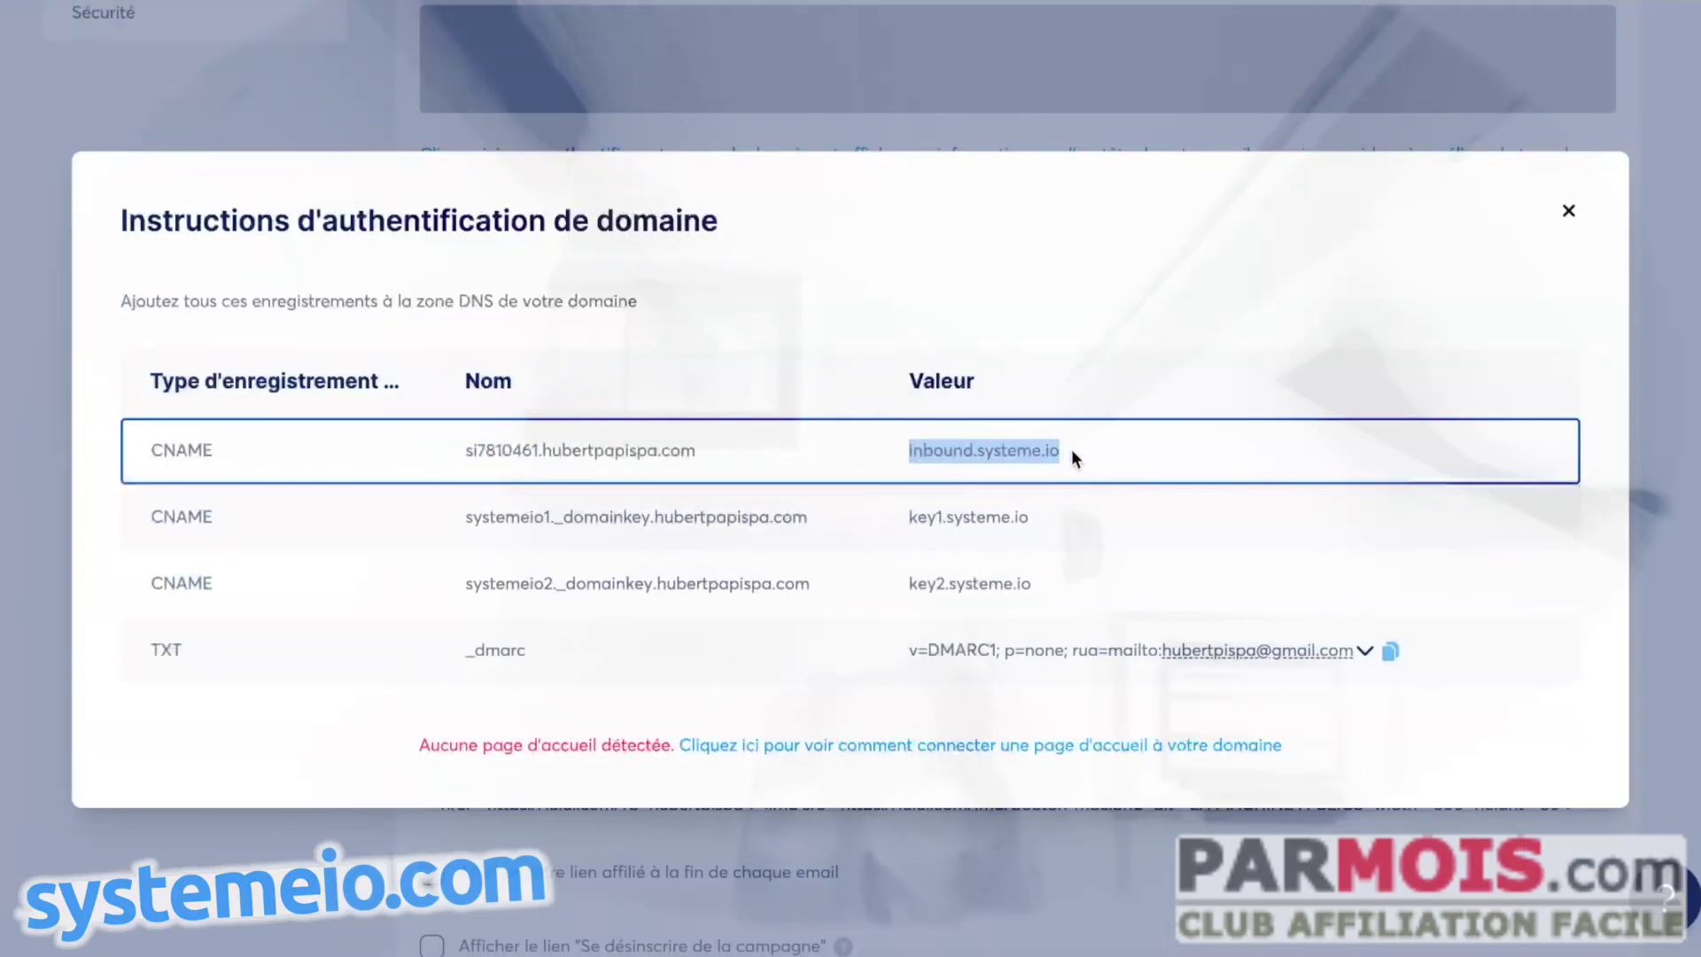
pyautogui.hotkey('alt', 'Tab')
pyautogui.click(549, 599)
pyautogui.hotkey('ctrl', 'v')
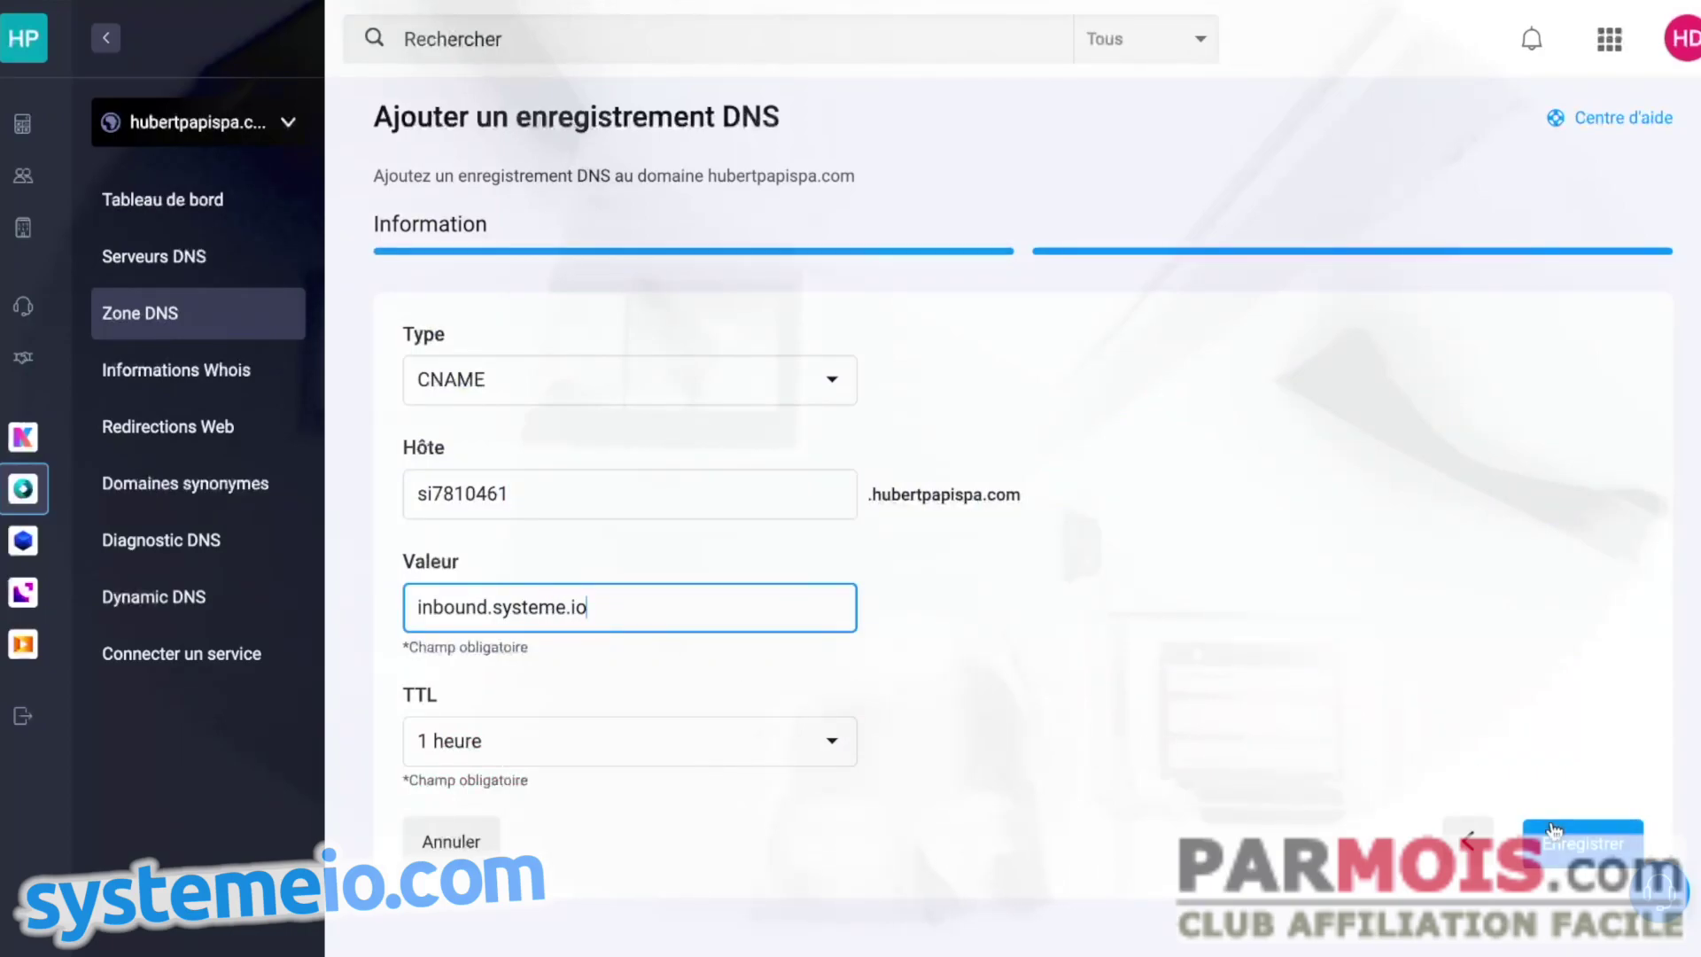
pyautogui.click(1555, 832)
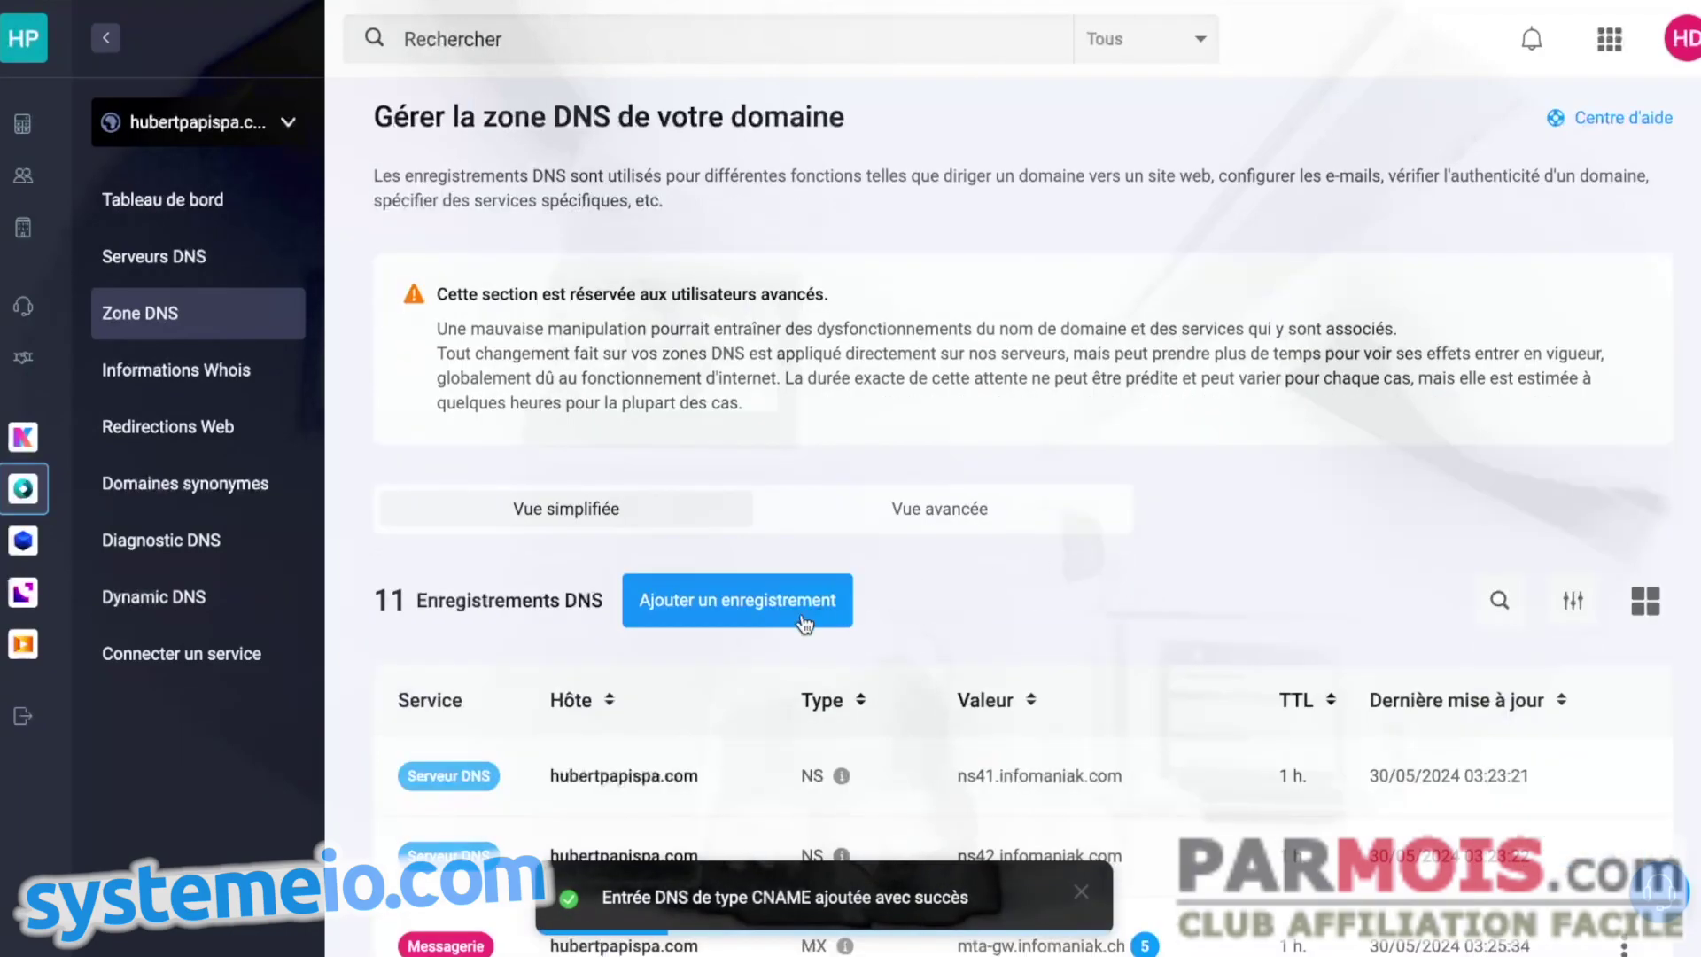
pyautogui.click(803, 620)
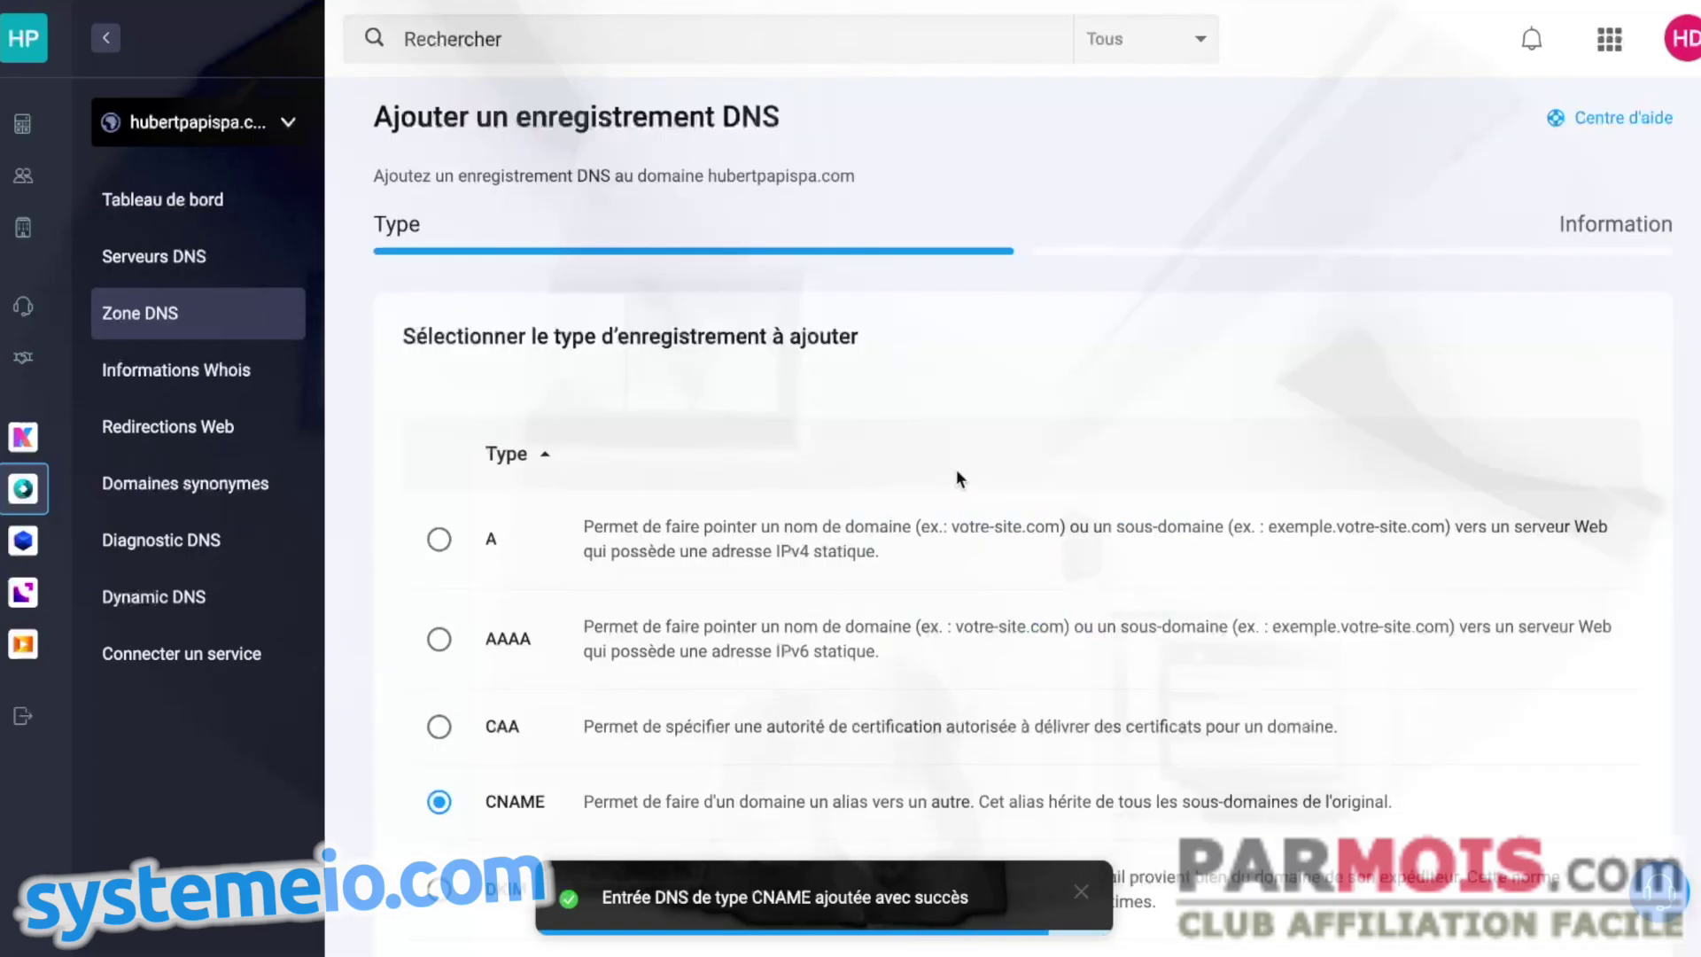
# - Create a CNAME record systemeio1._domainkey pointing to key1.systeme.io and save it
pyautogui.scroll(-10, 944, 483)
pyautogui.click(1585, 841)
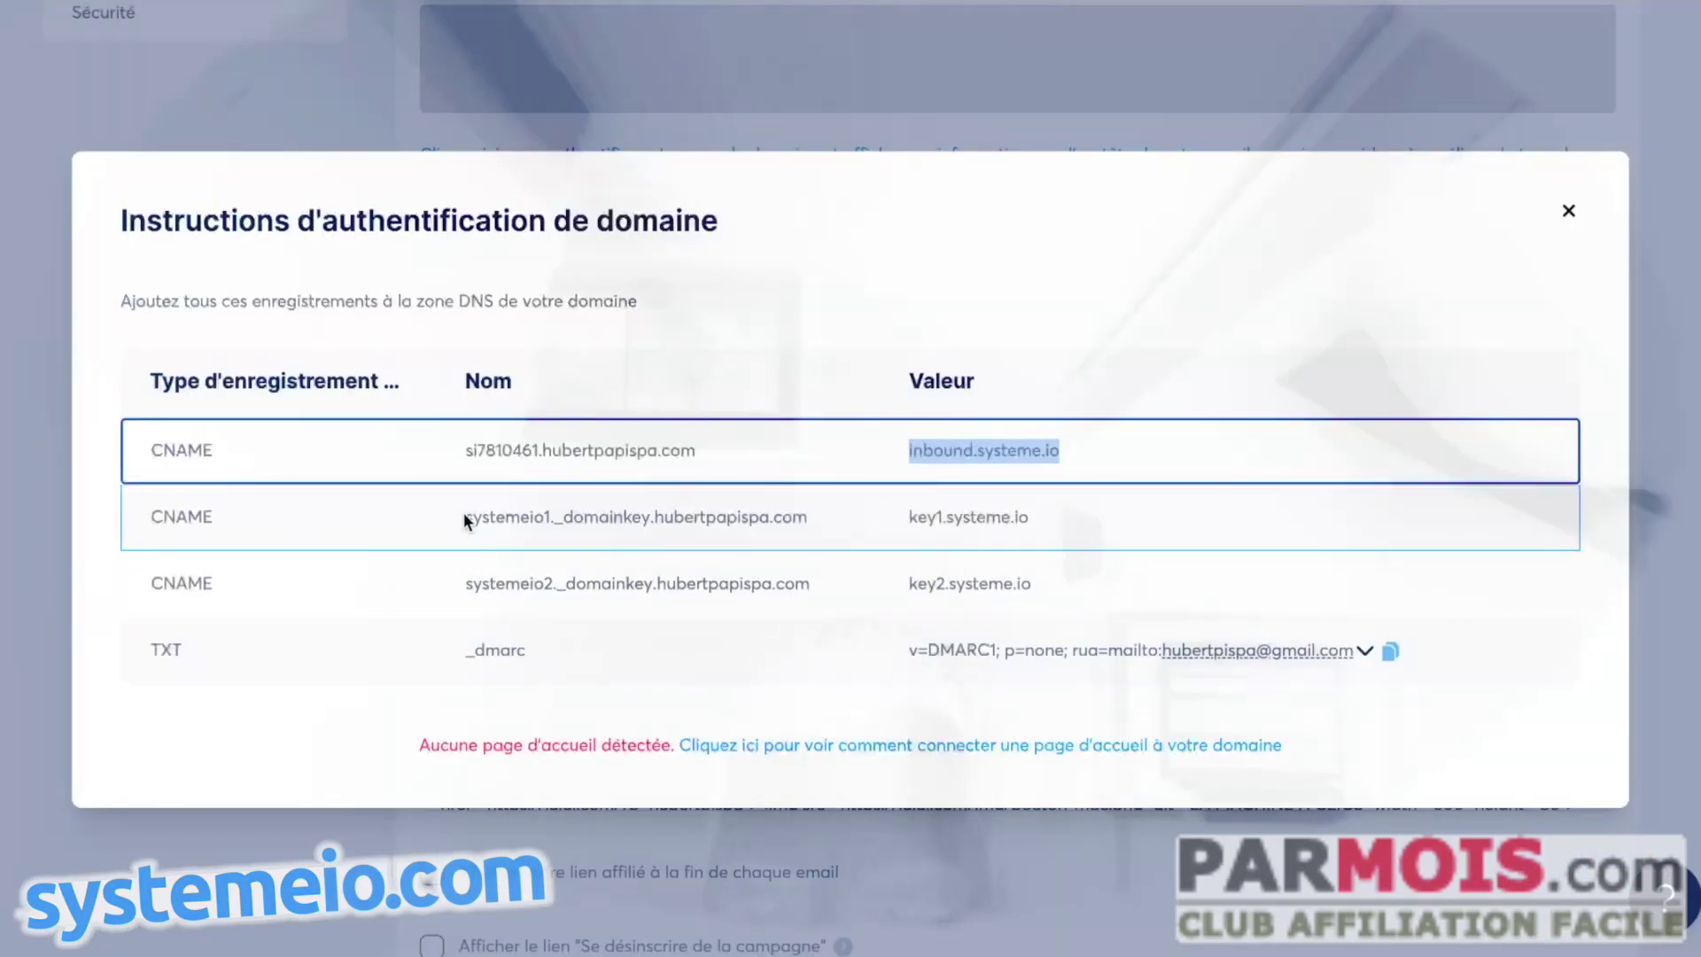
pyautogui.moveTo(464, 518); pyautogui.dragTo(650, 516)
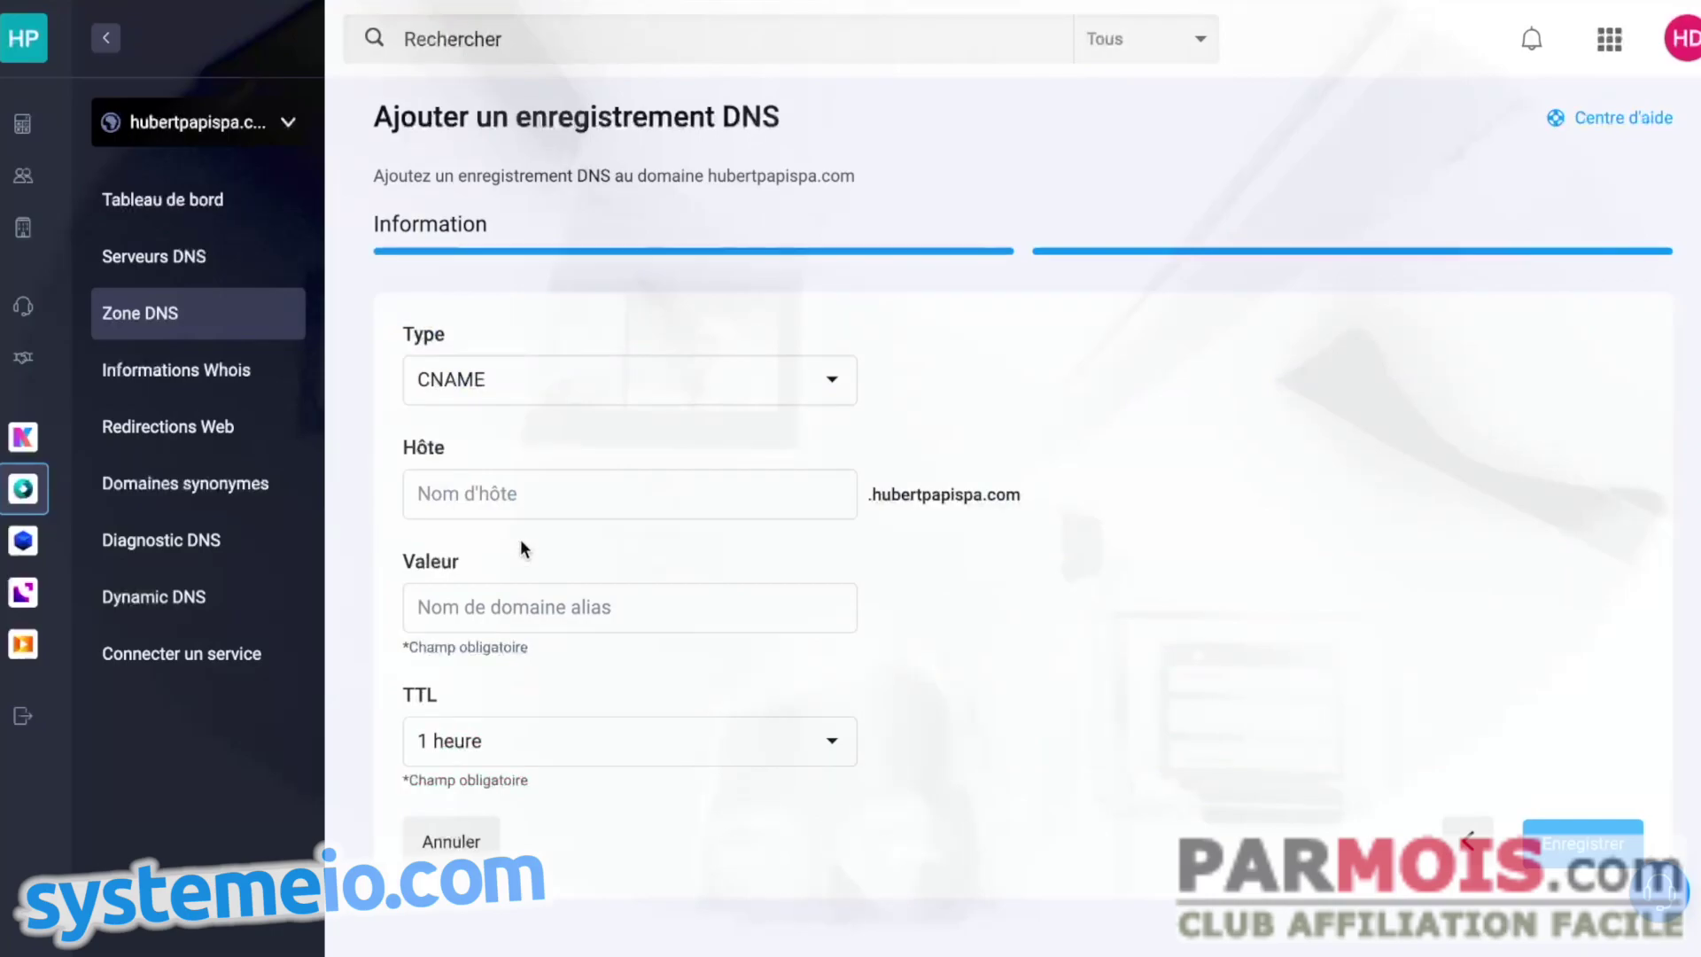
pyautogui.click(512, 493)
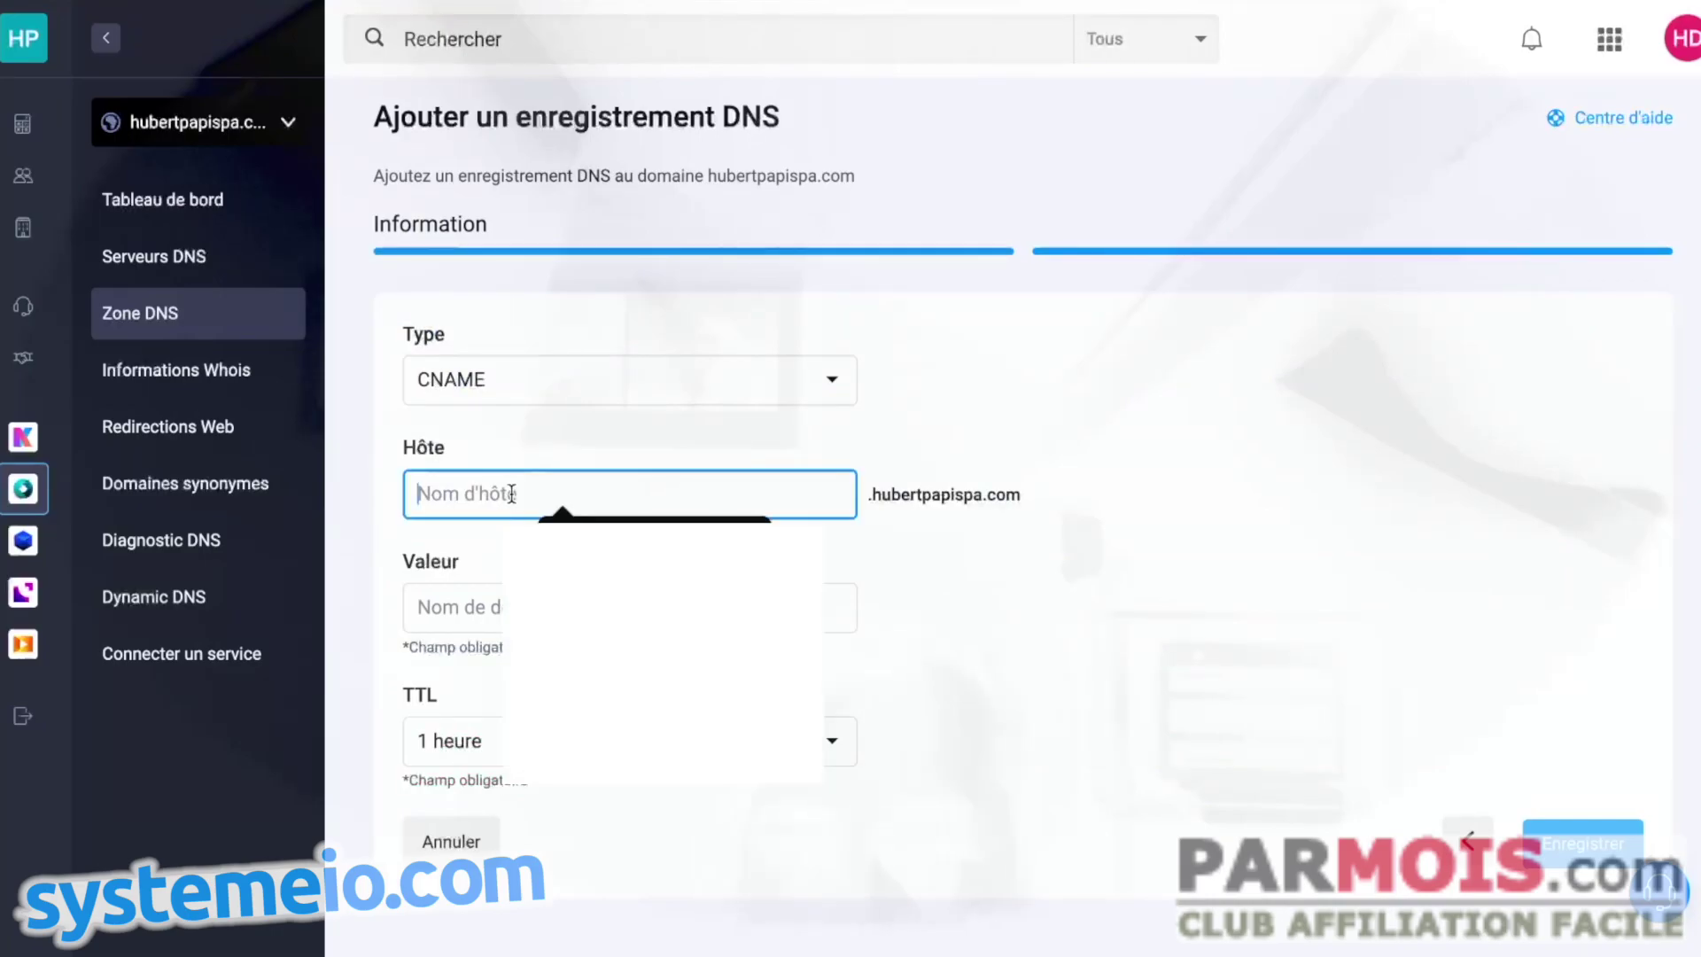
pyautogui.hotkey('ctrl', 'v')
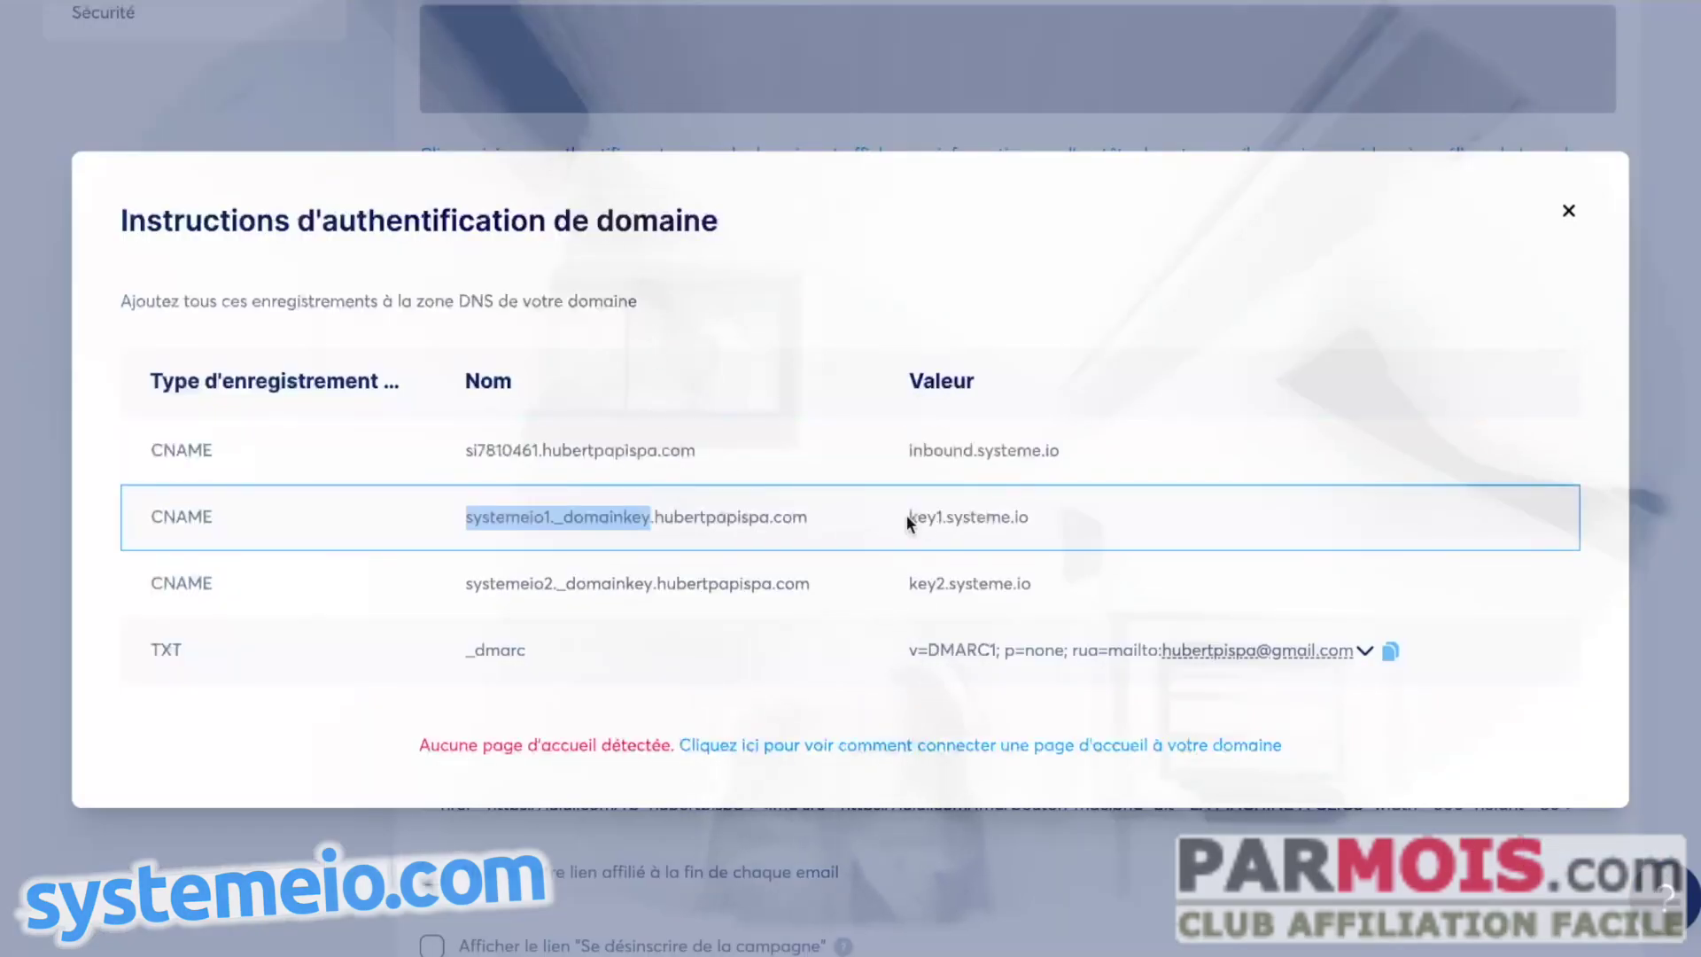
pyautogui.moveTo(907, 521); pyautogui.dragTo(1029, 518)
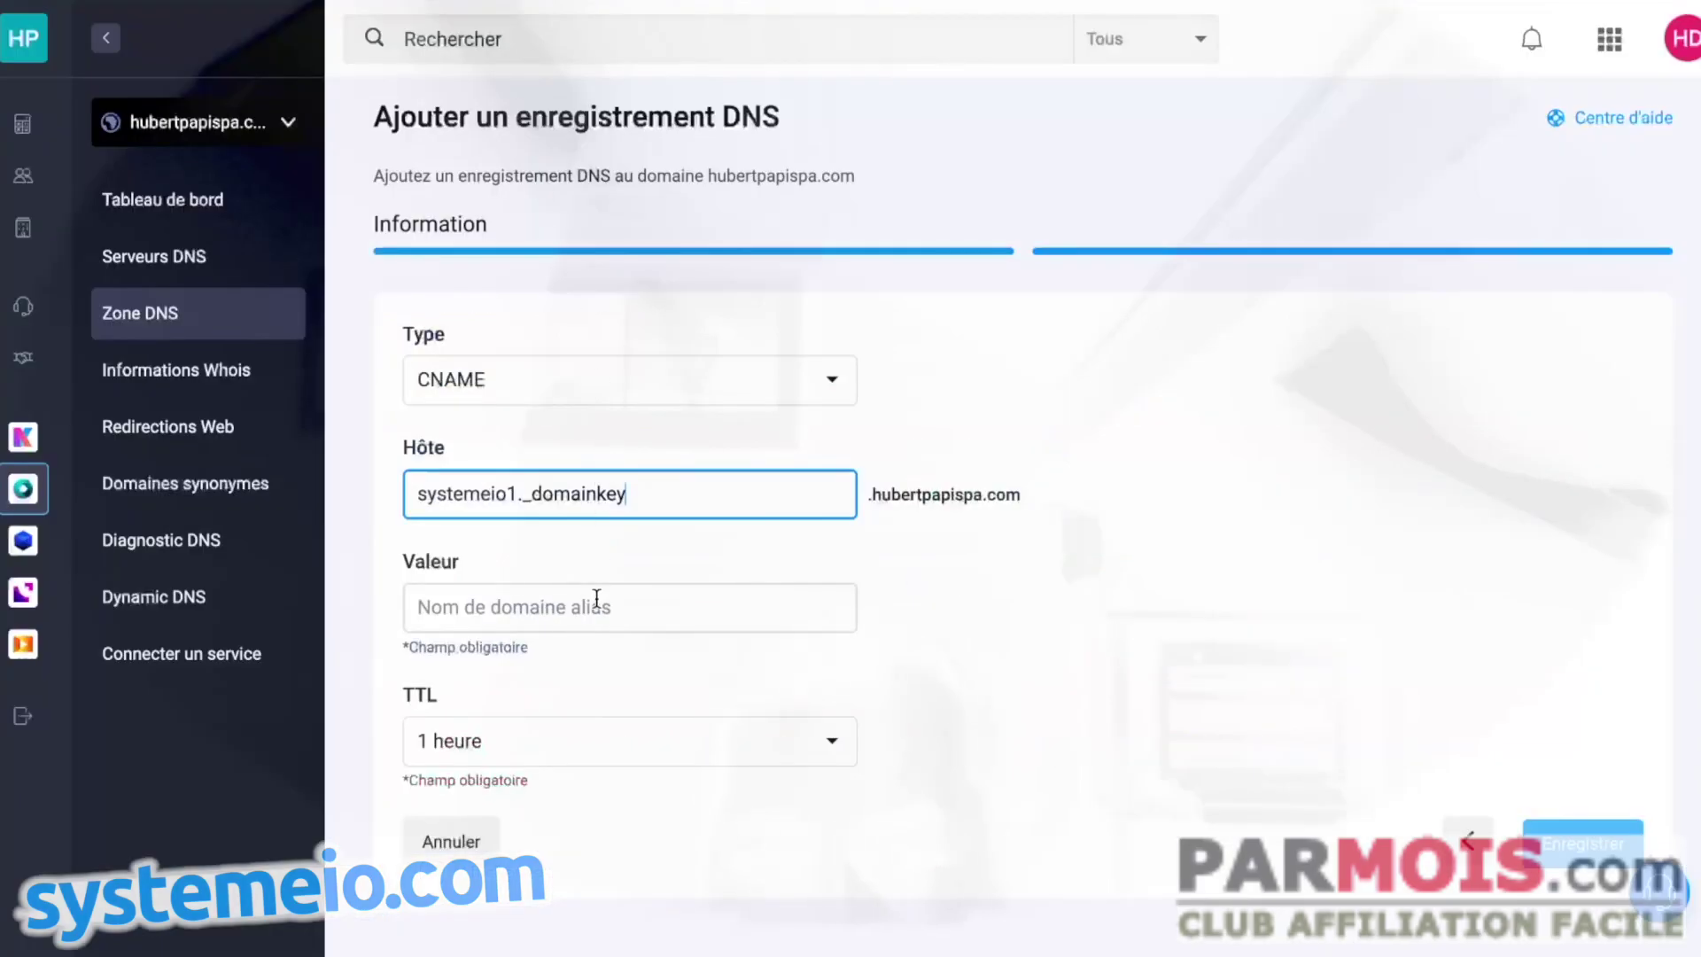
pyautogui.click(596, 603)
pyautogui.hotkey('ctrl', 'v')
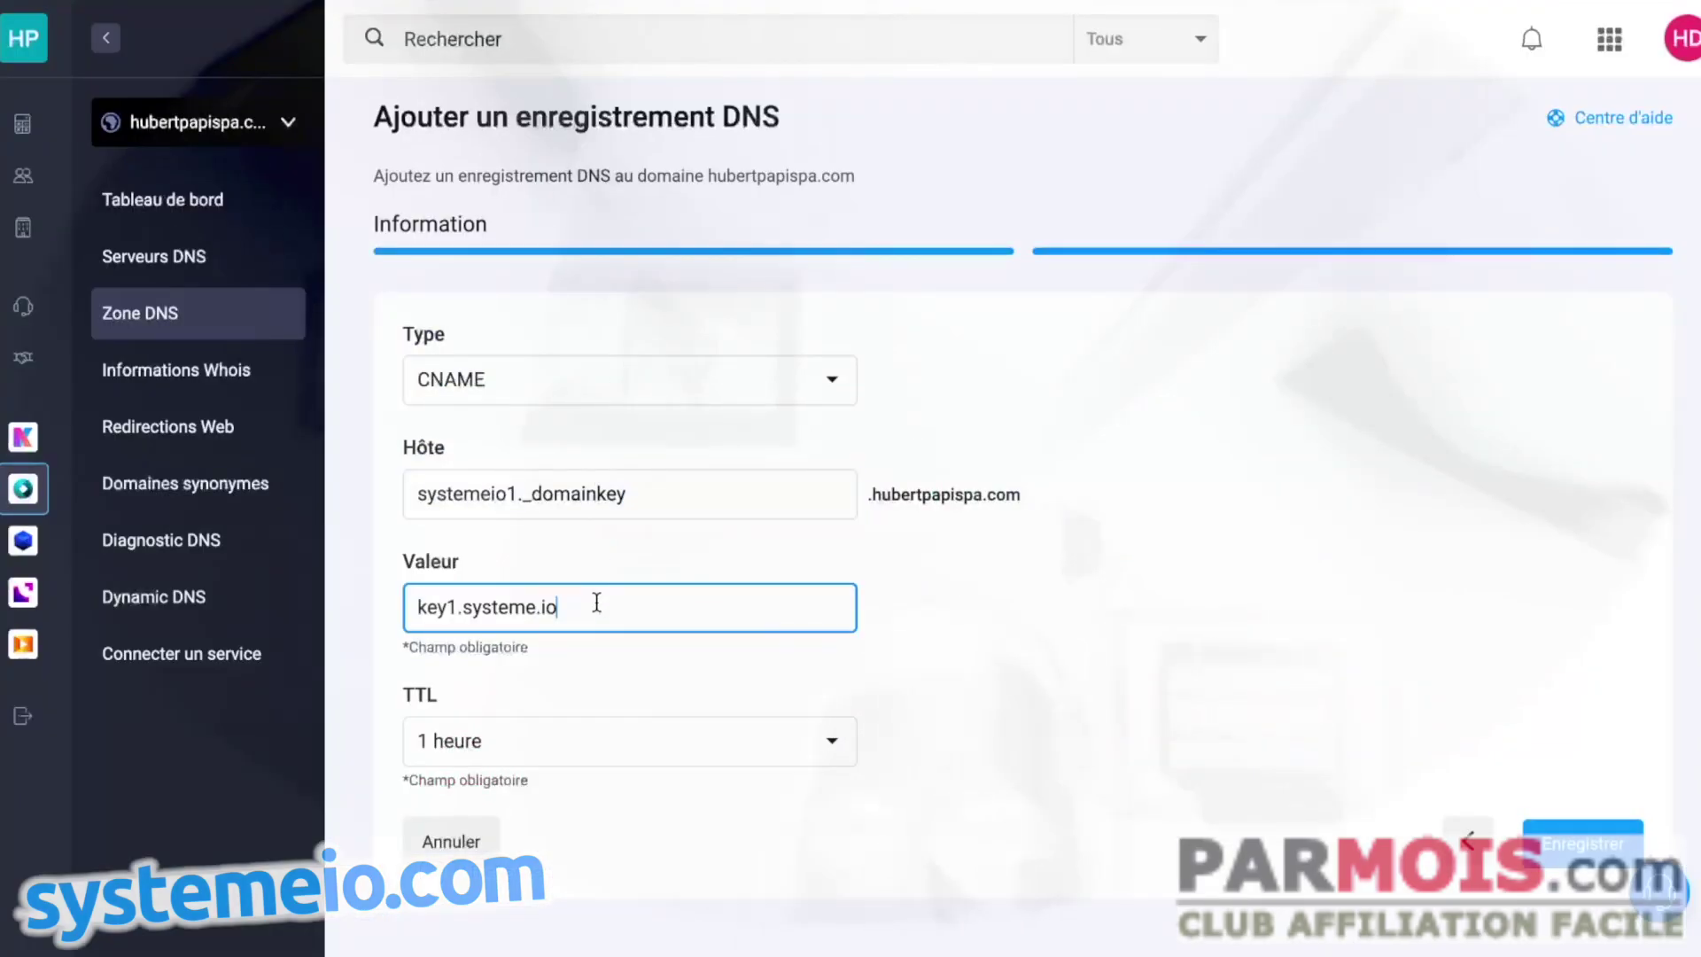
pyautogui.click(1563, 850)
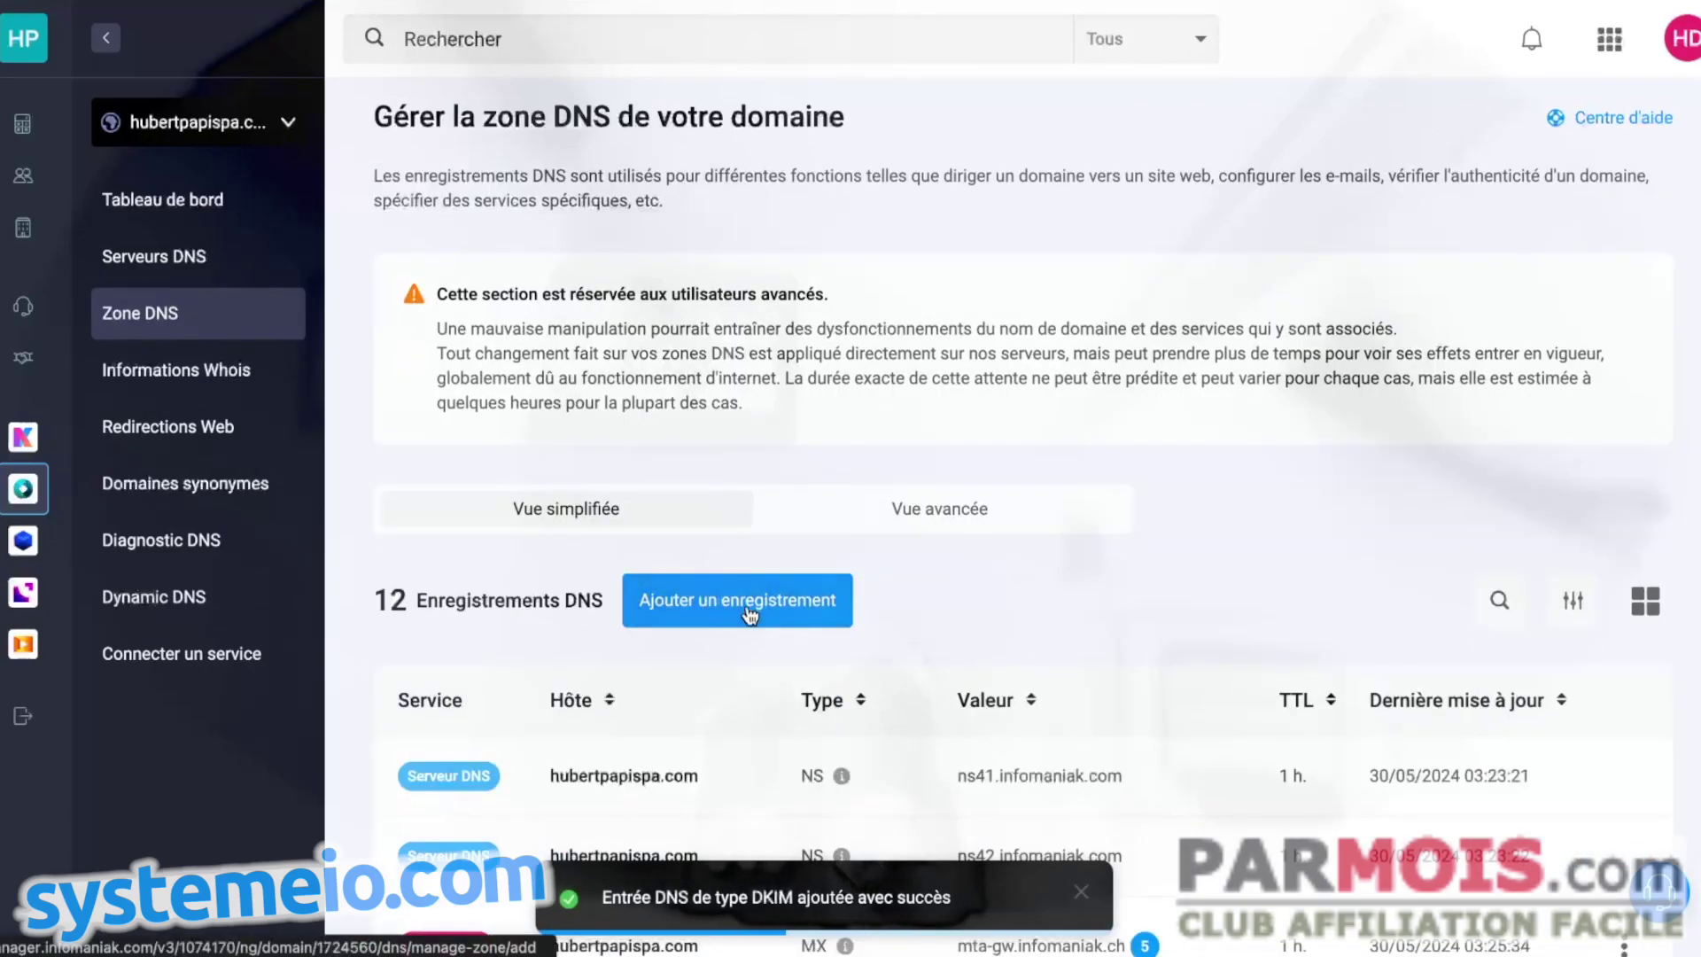
# - Start a third CNAME record with host systemeio2._domainkey copied from Systeme.io
pyautogui.click(736, 706)
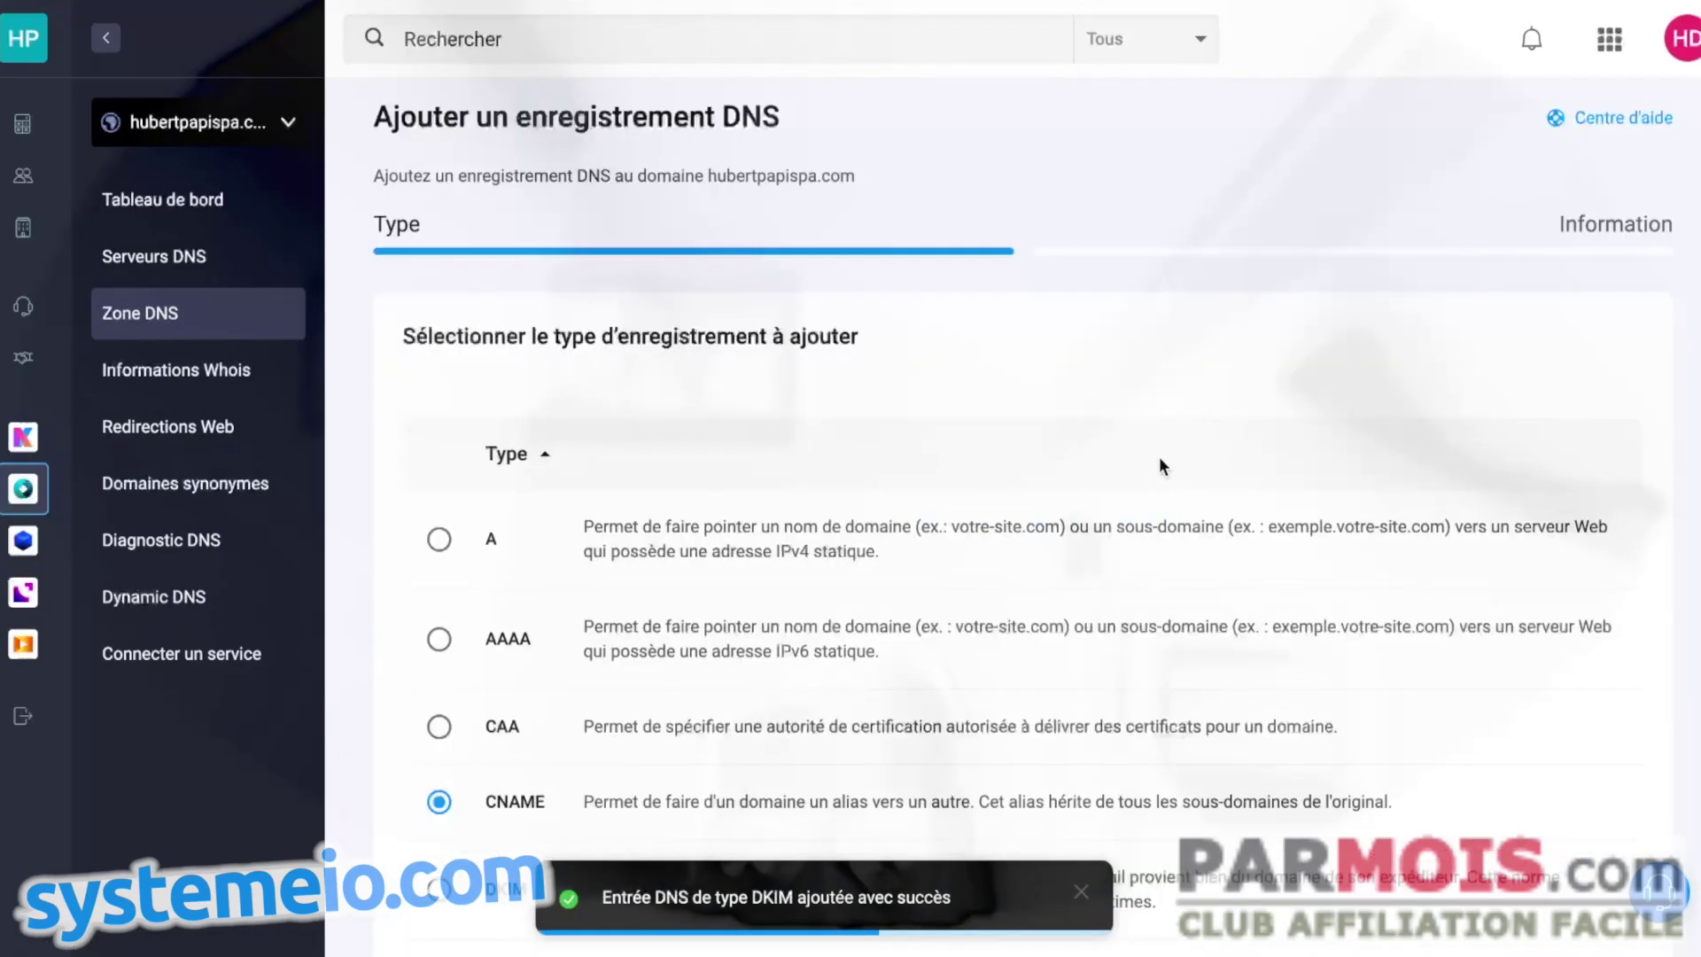
pyautogui.scroll(-10, 1169, 443)
pyautogui.click(1592, 842)
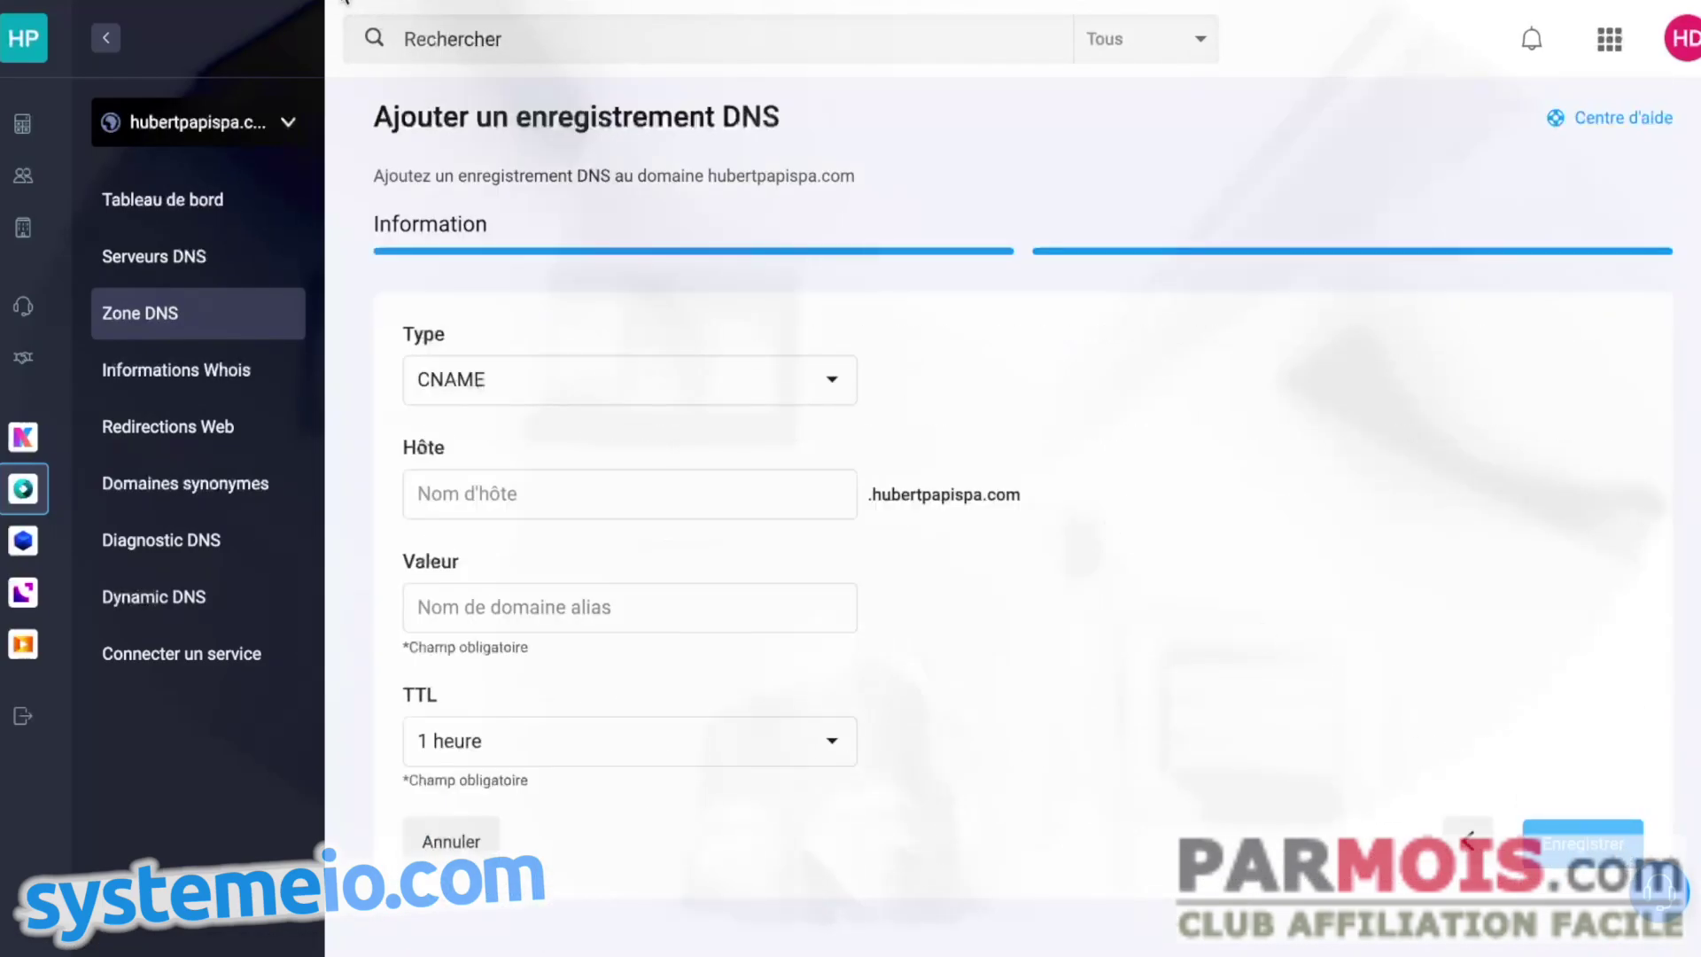
pyautogui.hotkey('alt', 'Tab')
pyautogui.moveTo(465, 585); pyautogui.dragTo(651, 582)
pyautogui.hotkey('ctrl', 'c')
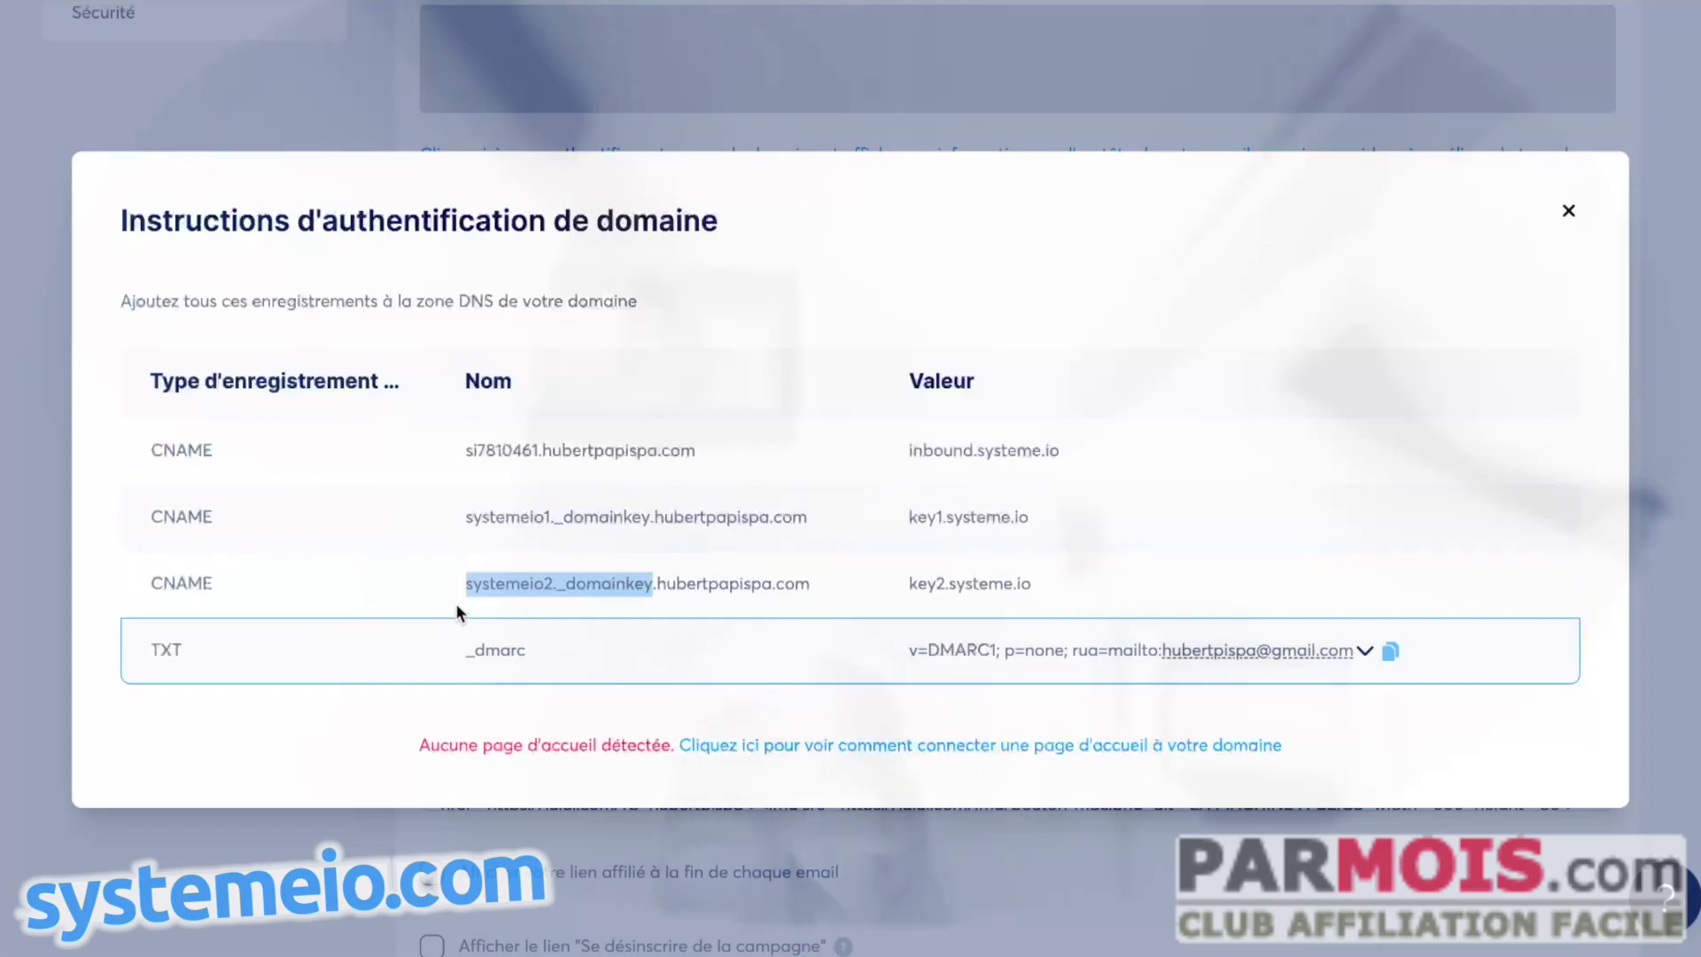
pyautogui.hotkey('alt', 'Tab')
pyautogui.click(477, 494)
pyautogui.hotkey('ctrl', 'v')
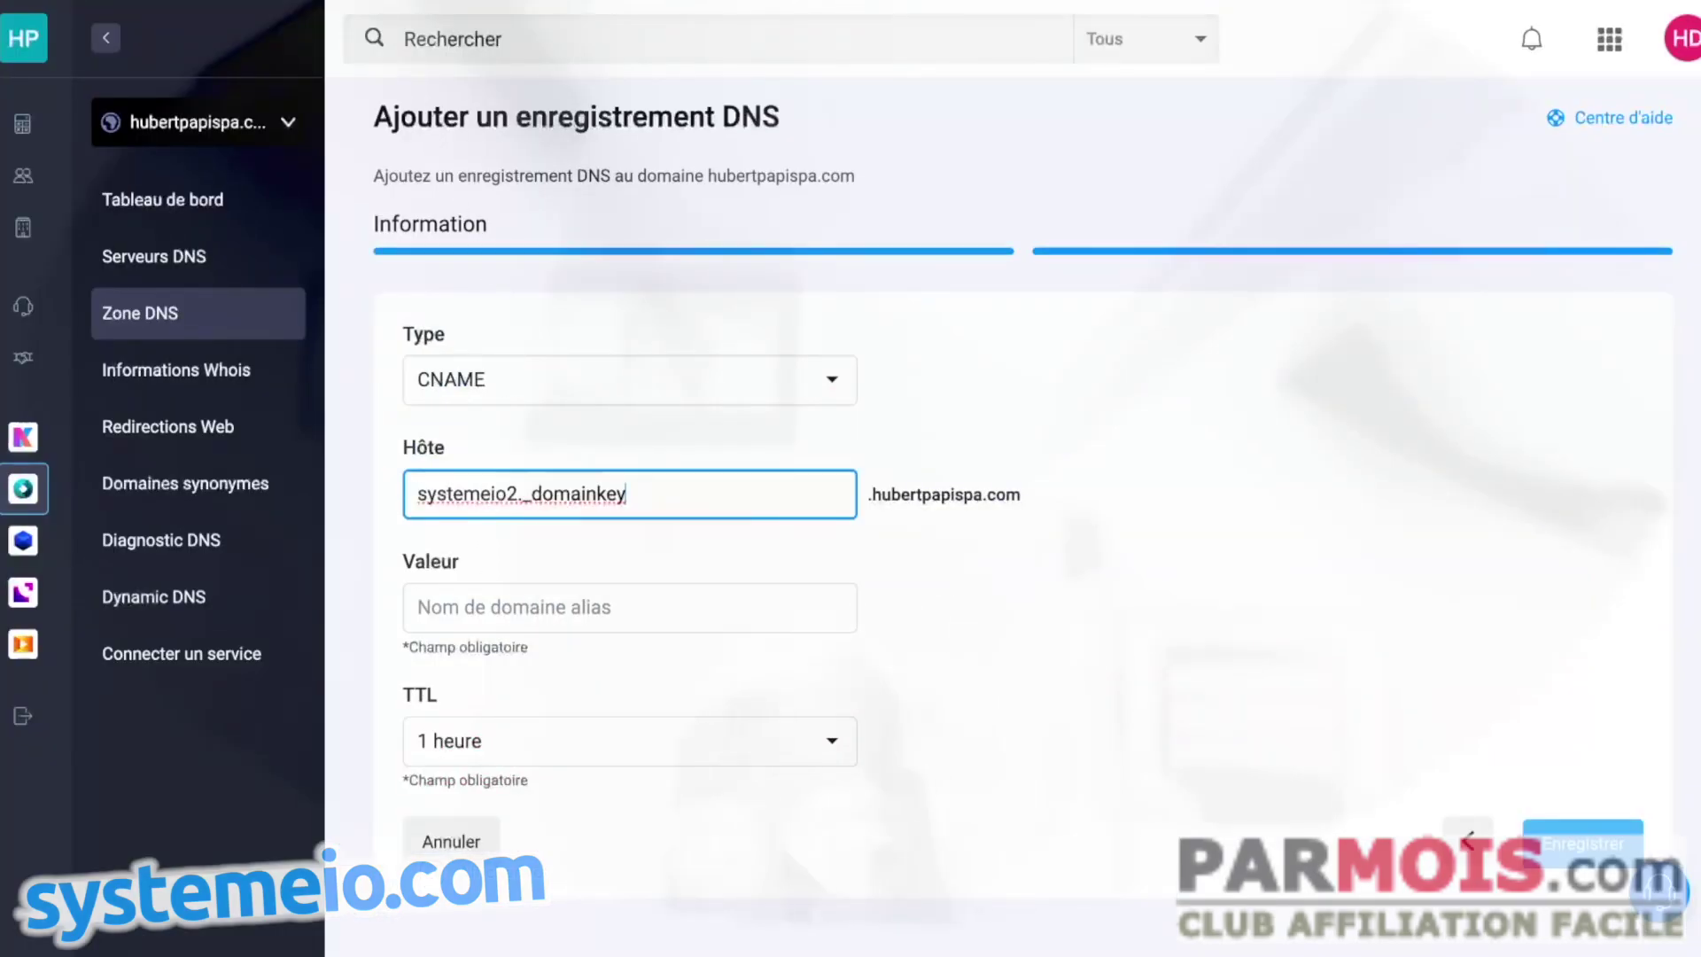
# - Set its value to key2.systeme.io and save the record
pyautogui.hotkey('alt', 'Tab')
pyautogui.moveTo(912, 582); pyautogui.dragTo(1096, 592)
pyautogui.hotkey('ctrl', 'c')
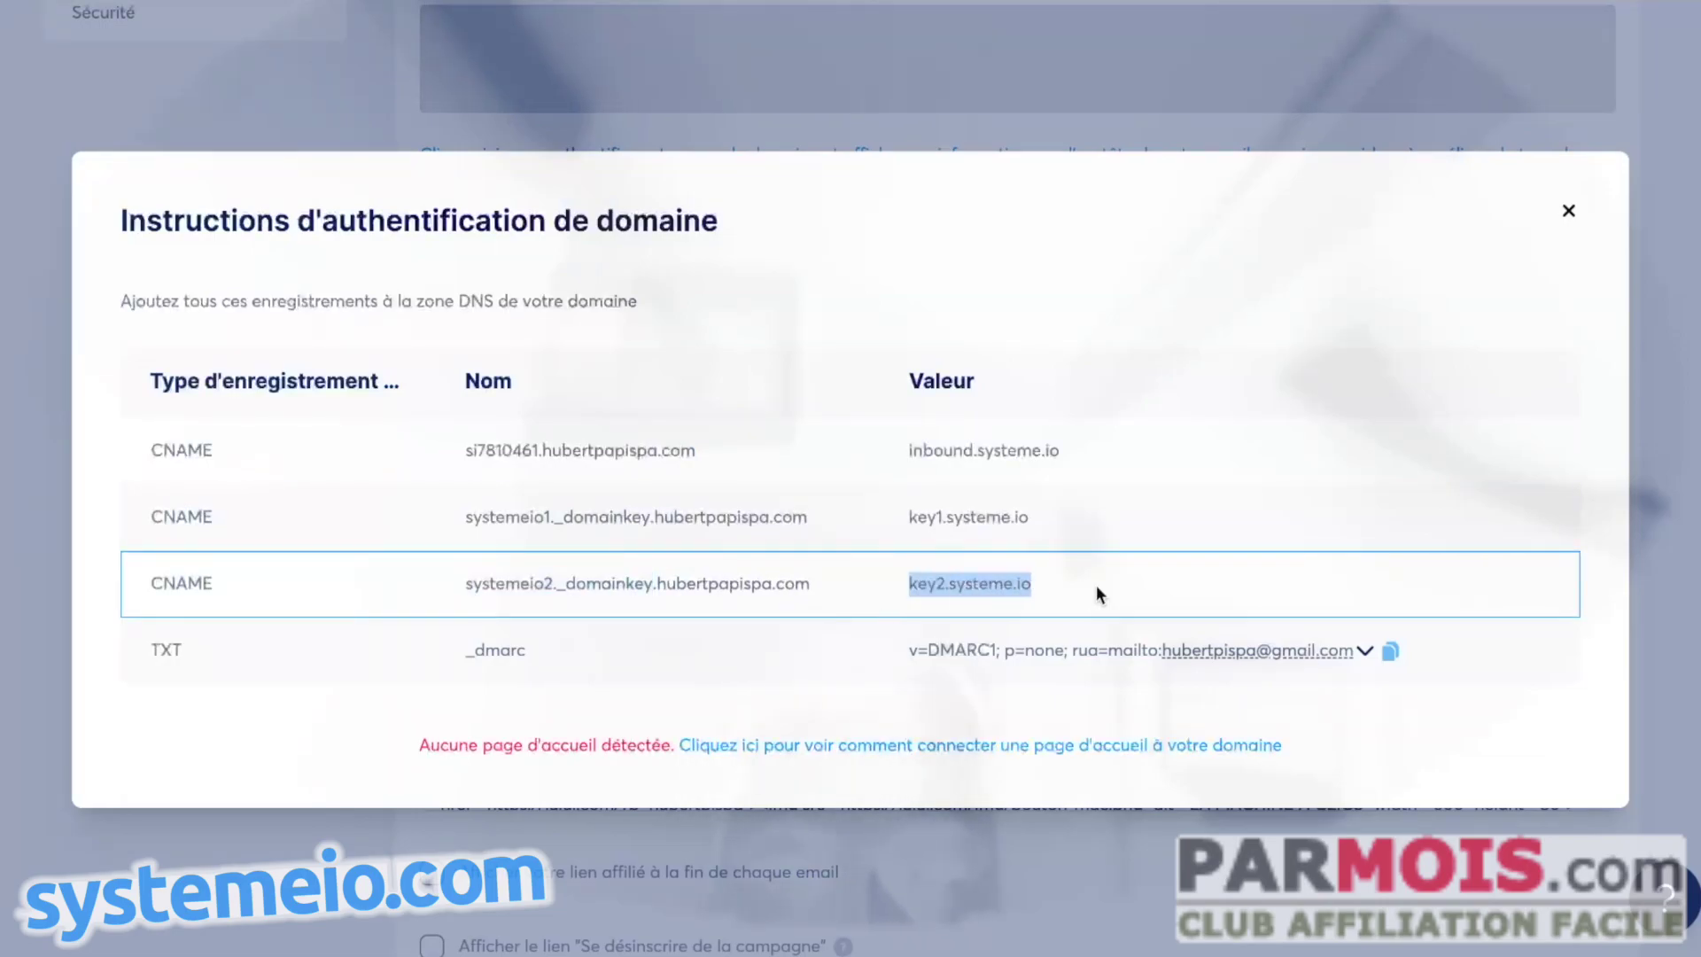
pyautogui.hotkey('alt', 'Tab')
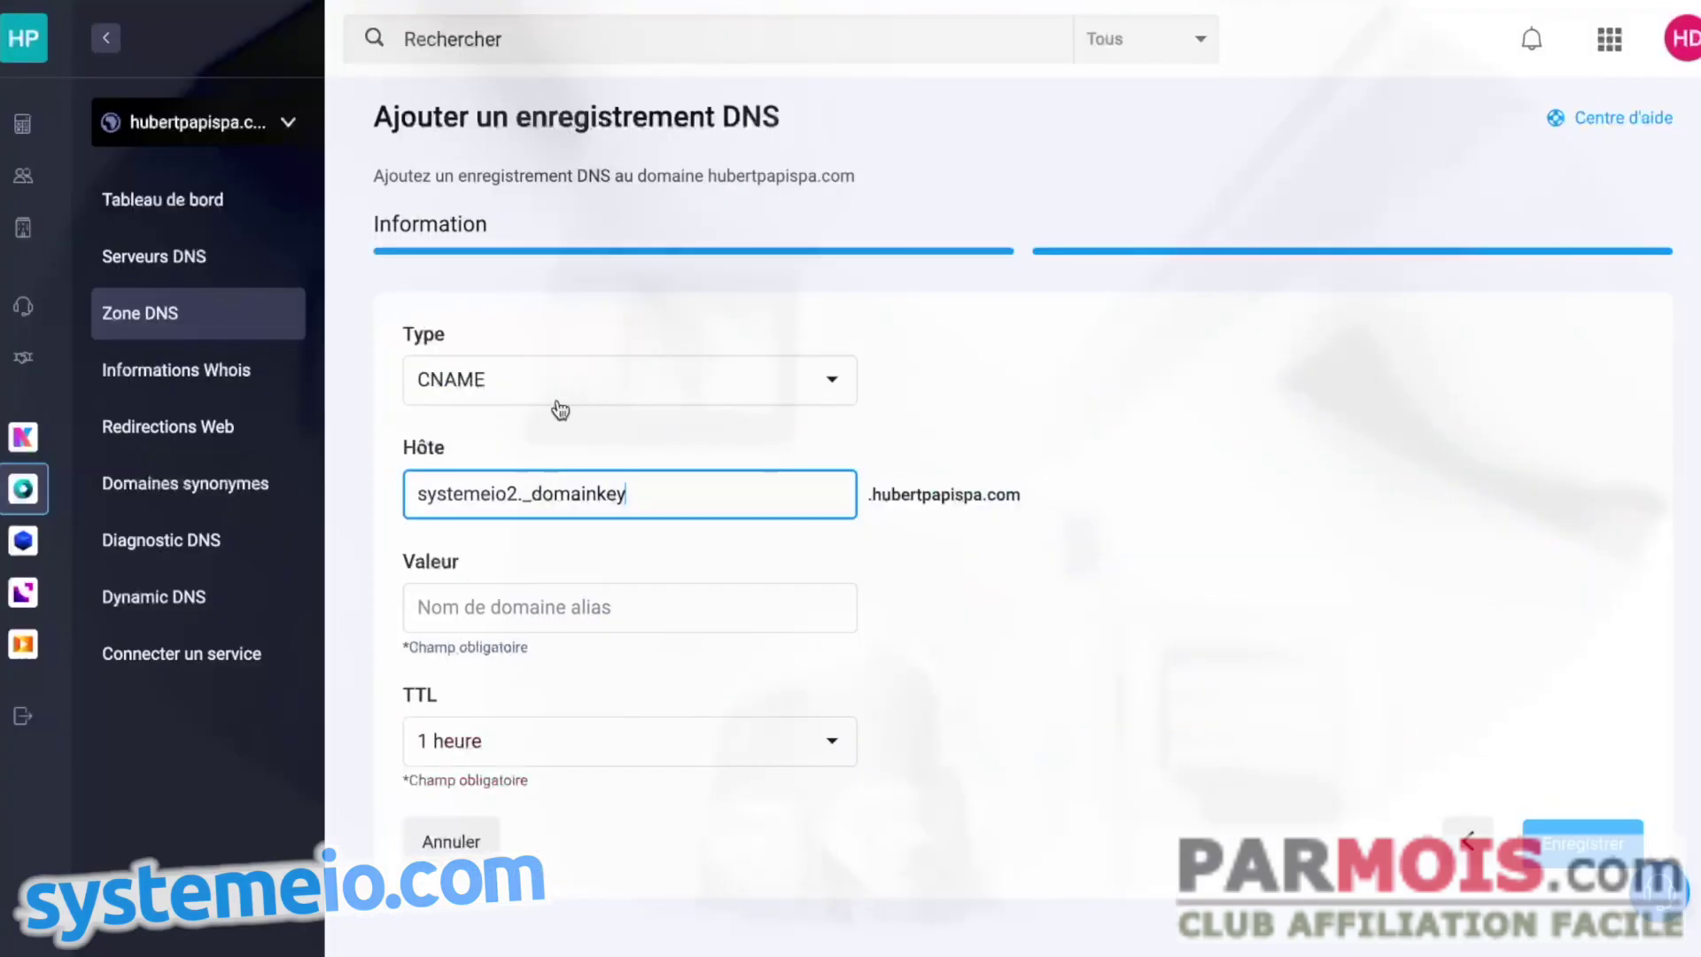
pyautogui.click(544, 608)
pyautogui.hotkey('ctrl', 'v')
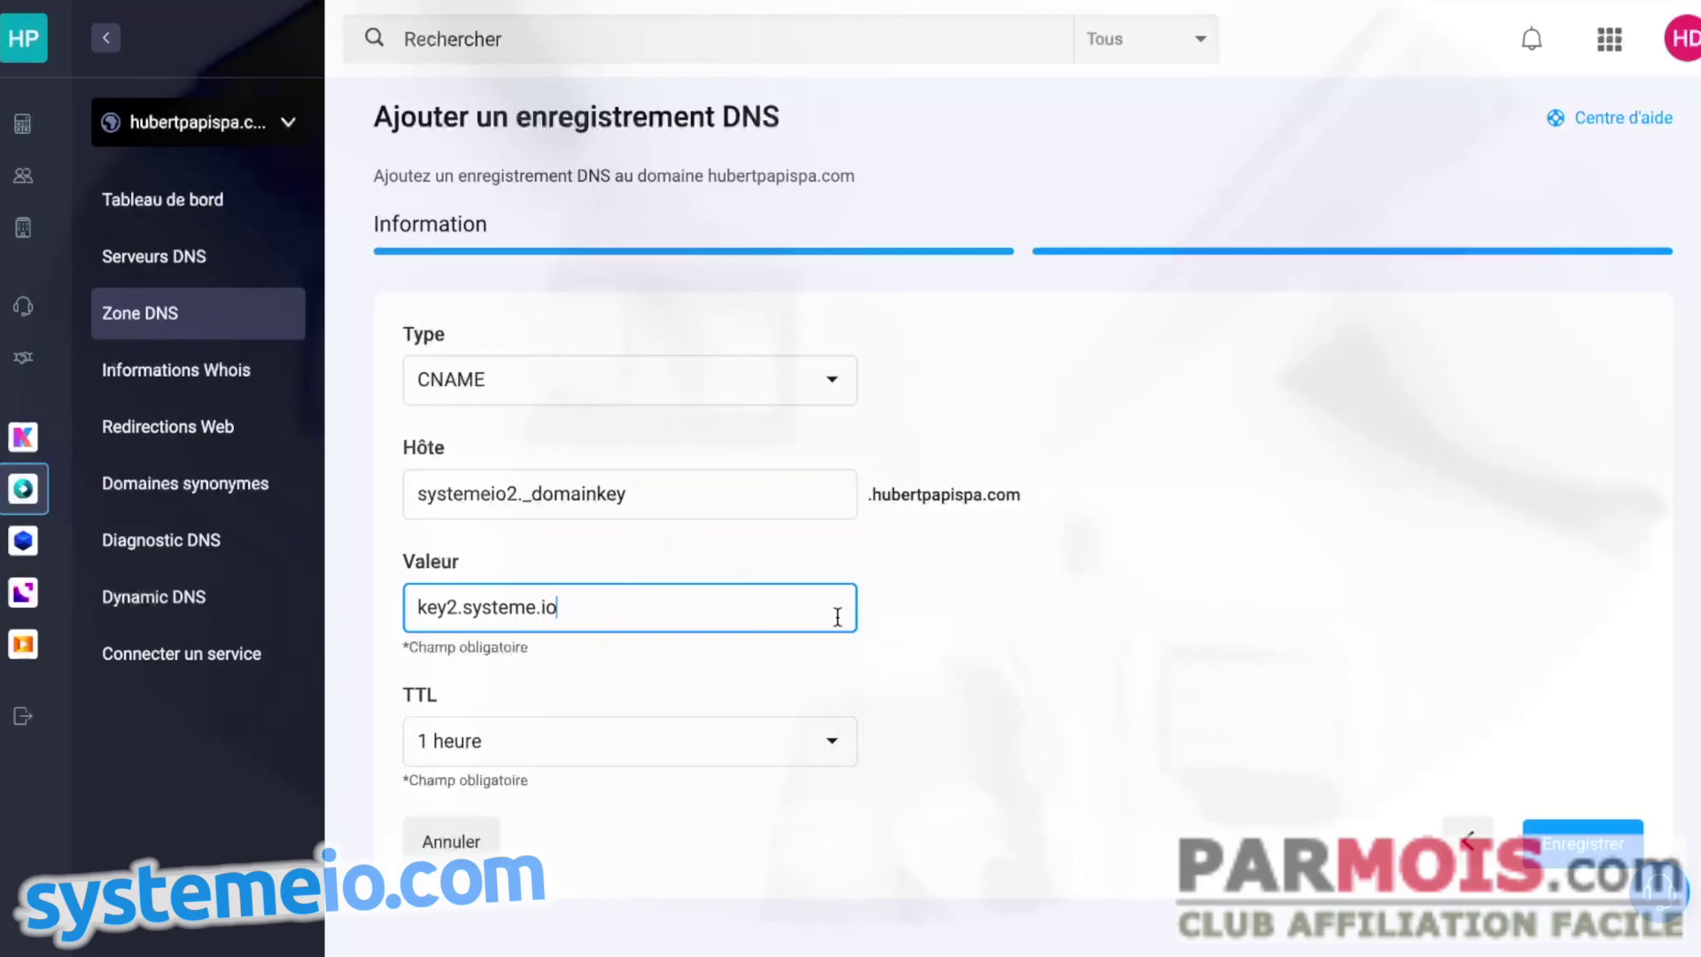
pyautogui.click(1552, 837)
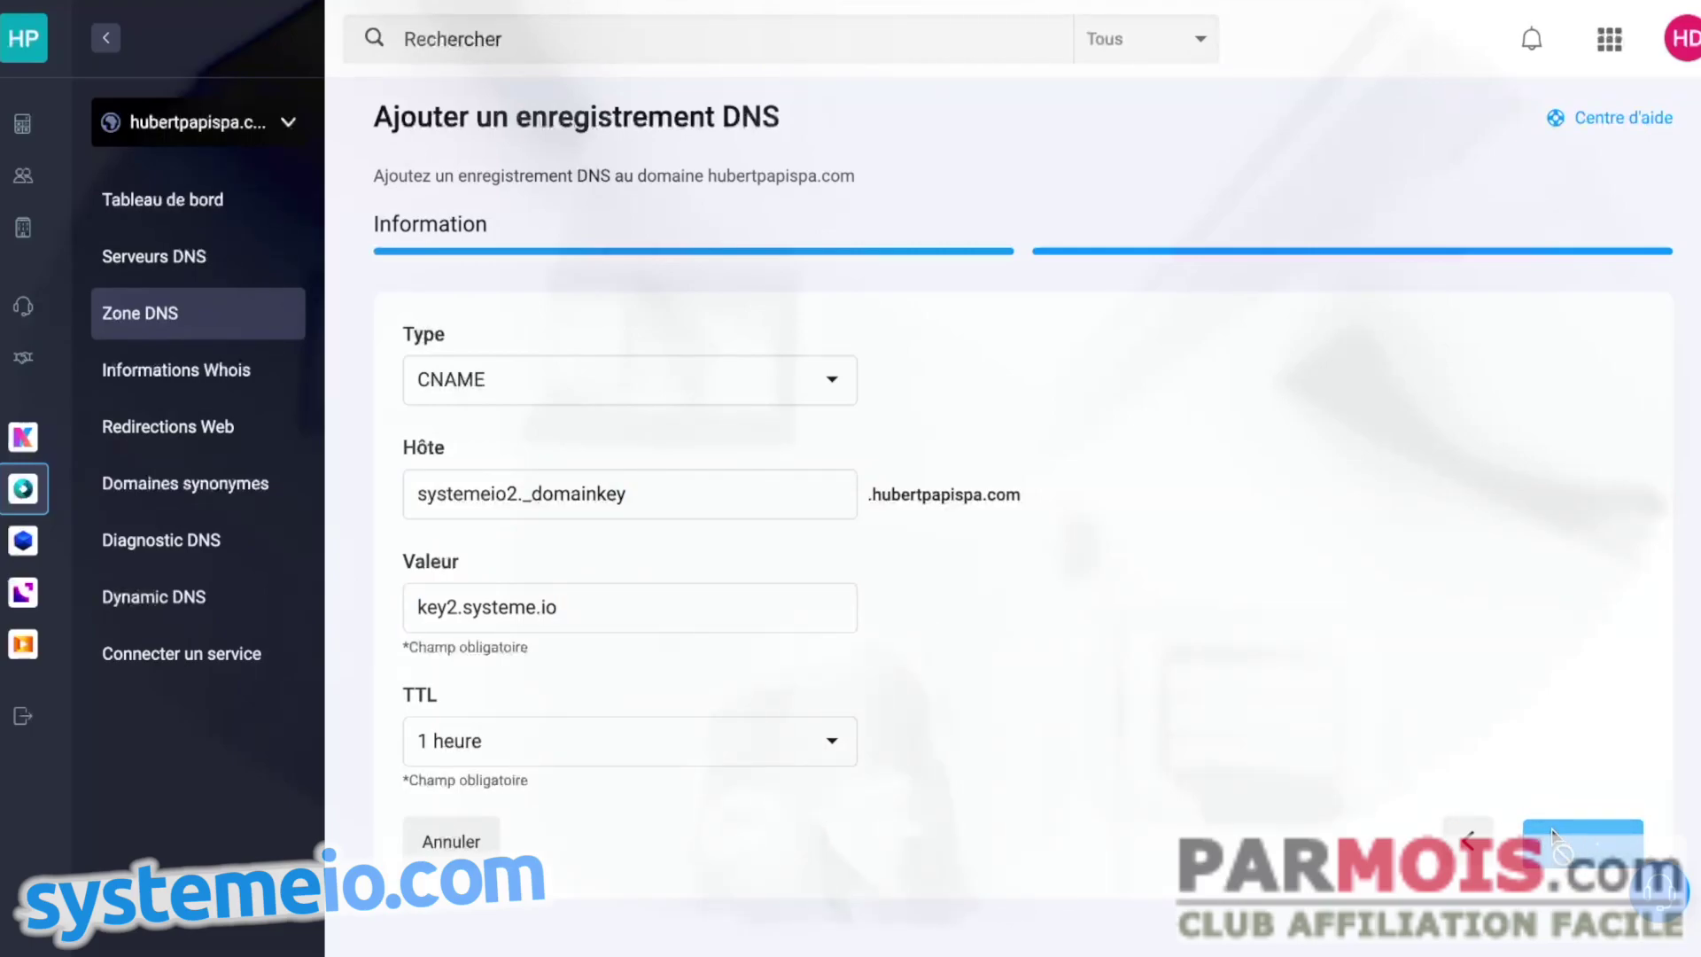
# - Copy Systeme.io's recommended DMARC TXT value
pyautogui.hotkey('alt', 'Tab')
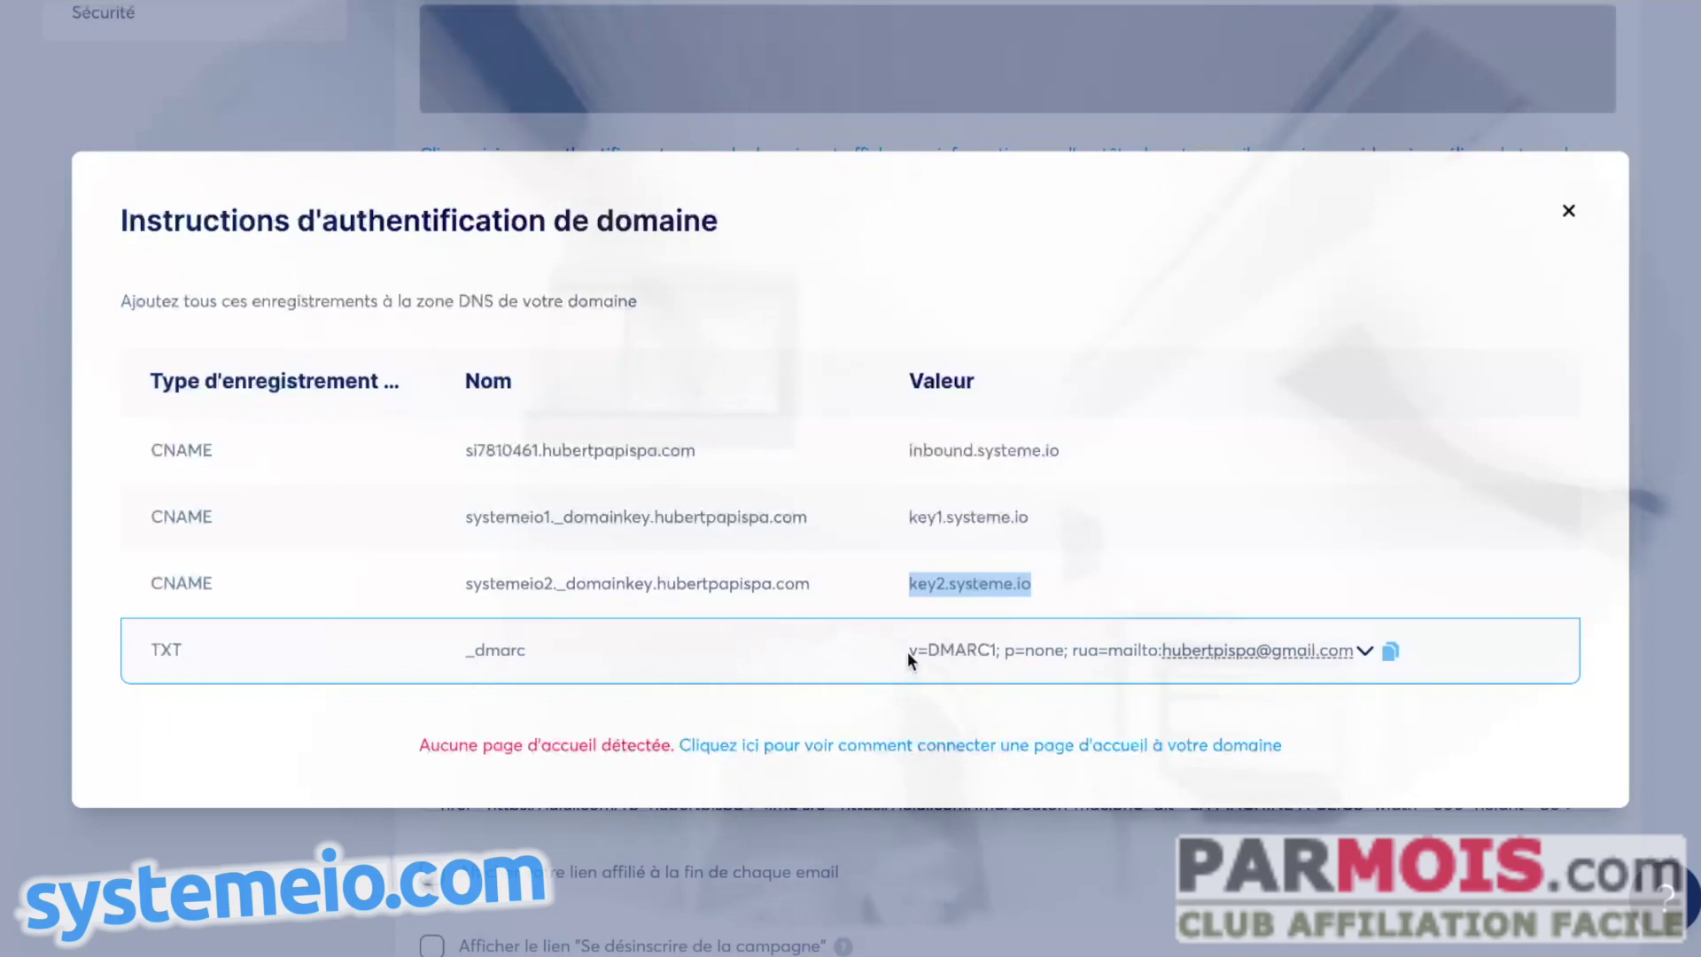
pyautogui.click(1365, 653)
pyautogui.click(1368, 655)
pyautogui.click(1390, 651)
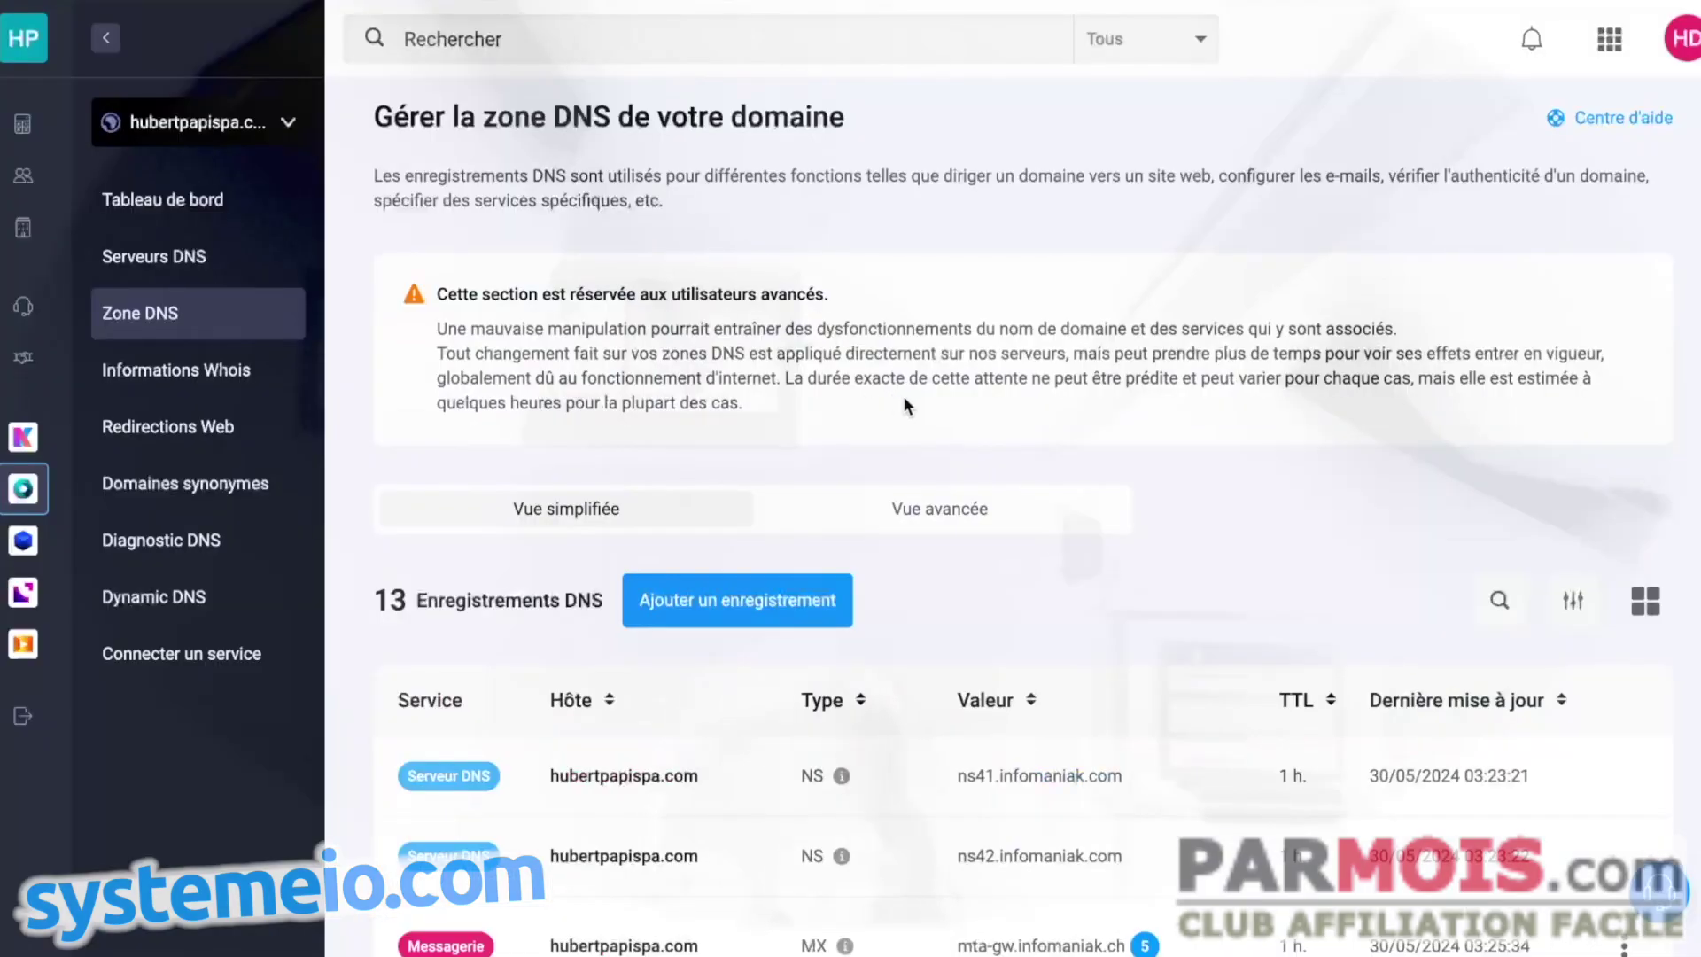
# - Locate the existing _dmarc TXT record (p=reject) in the Infomaniak zone and open its actions
pyautogui.scroll(-10, 903, 406)
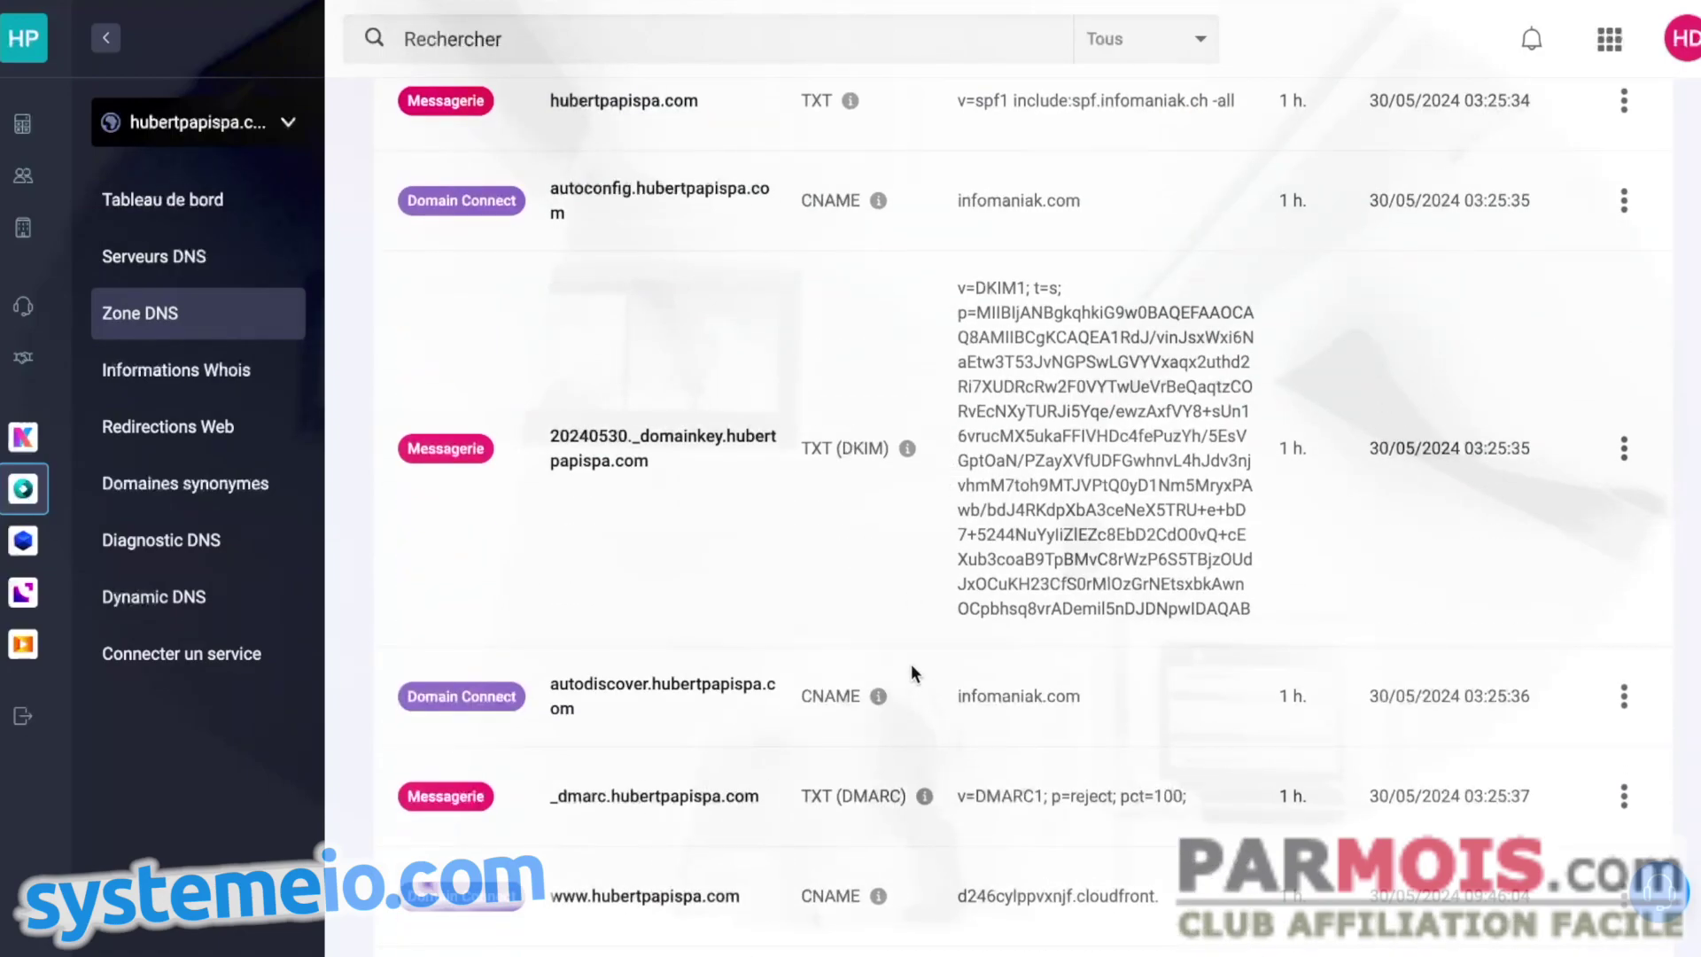
pyautogui.scroll(-1, 877, 695)
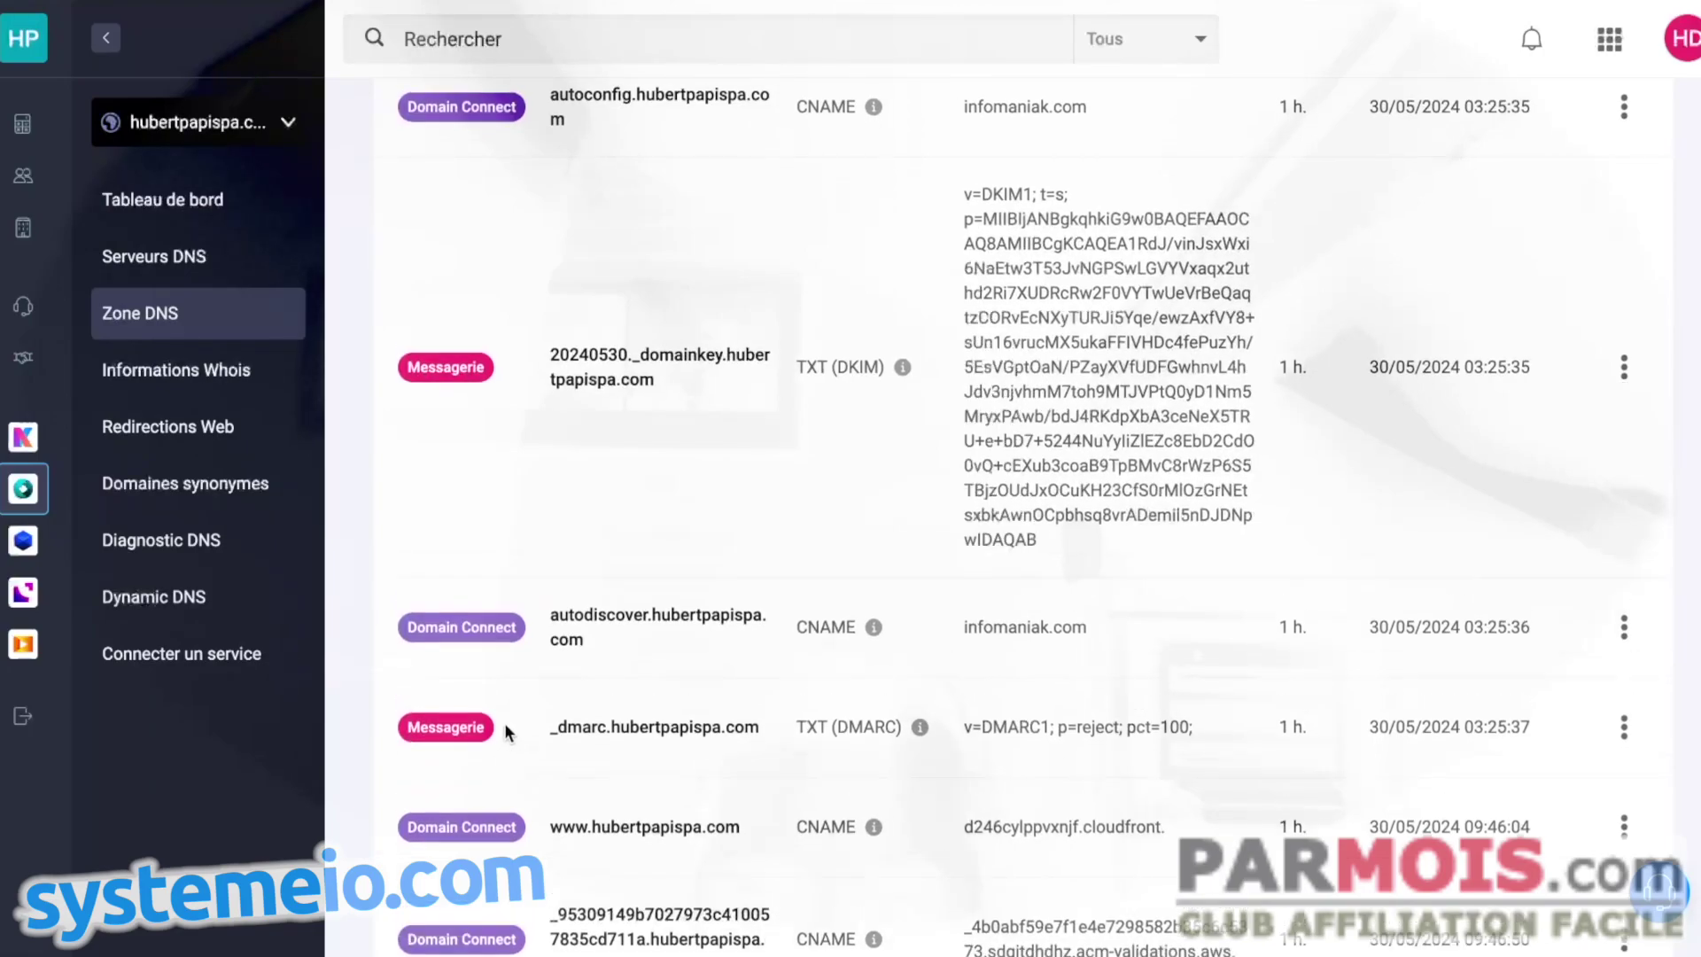
pyautogui.scroll(-1, 553, 689)
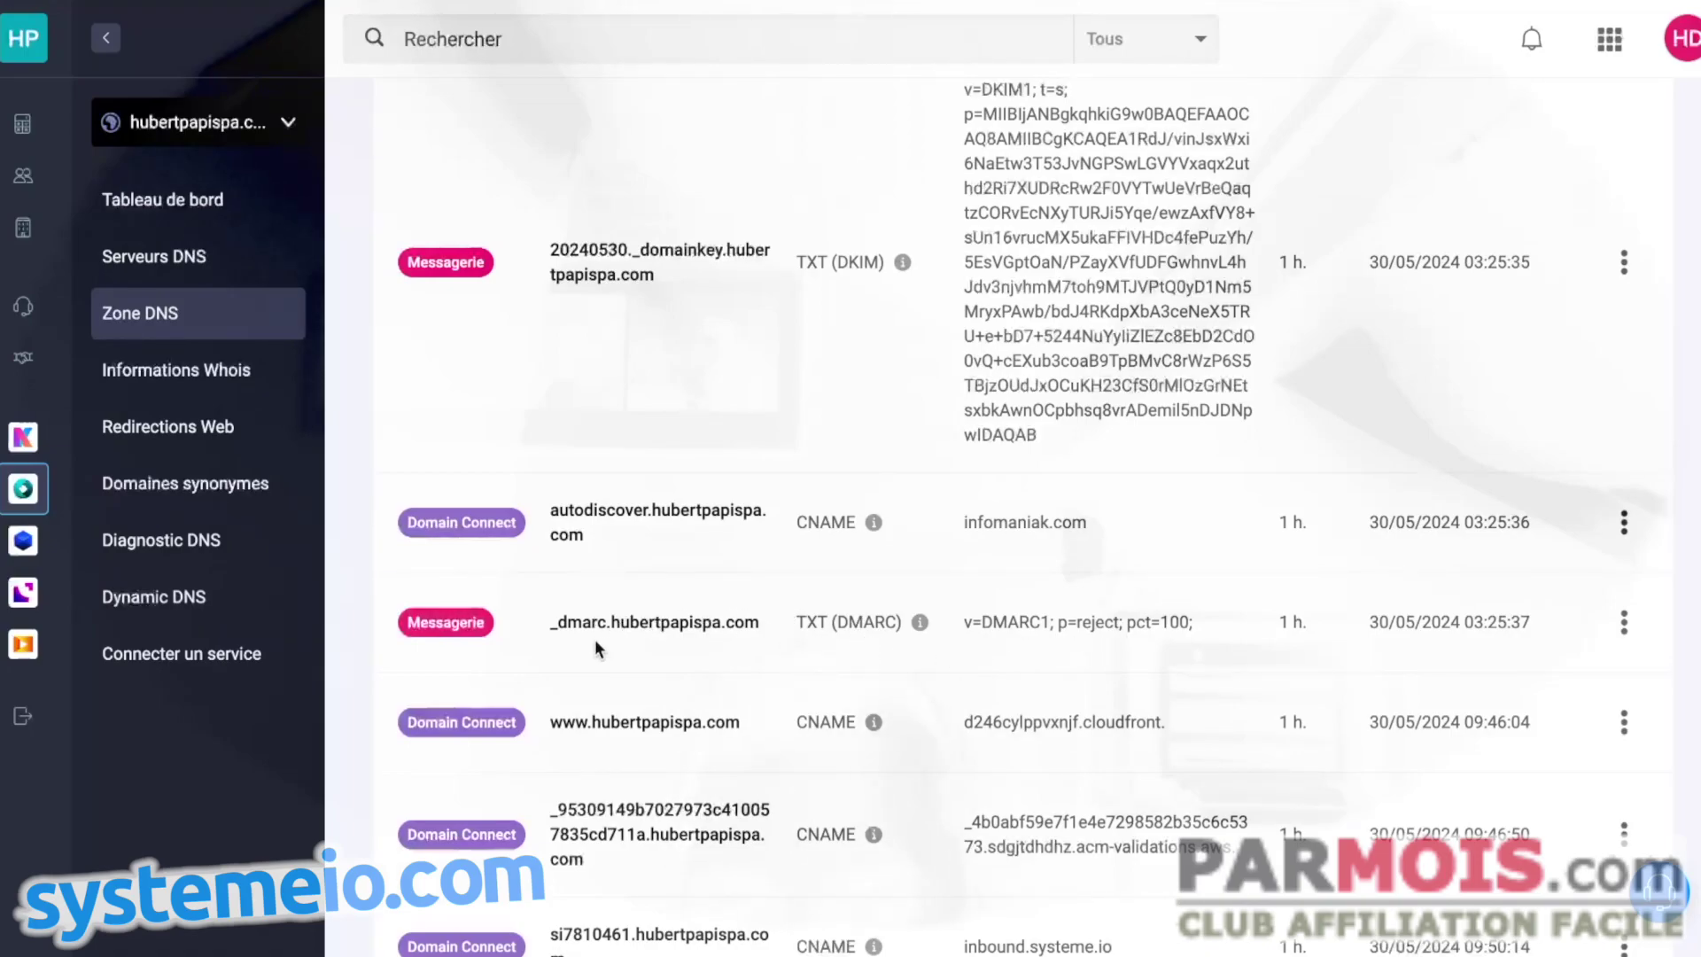
pyautogui.click(1624, 623)
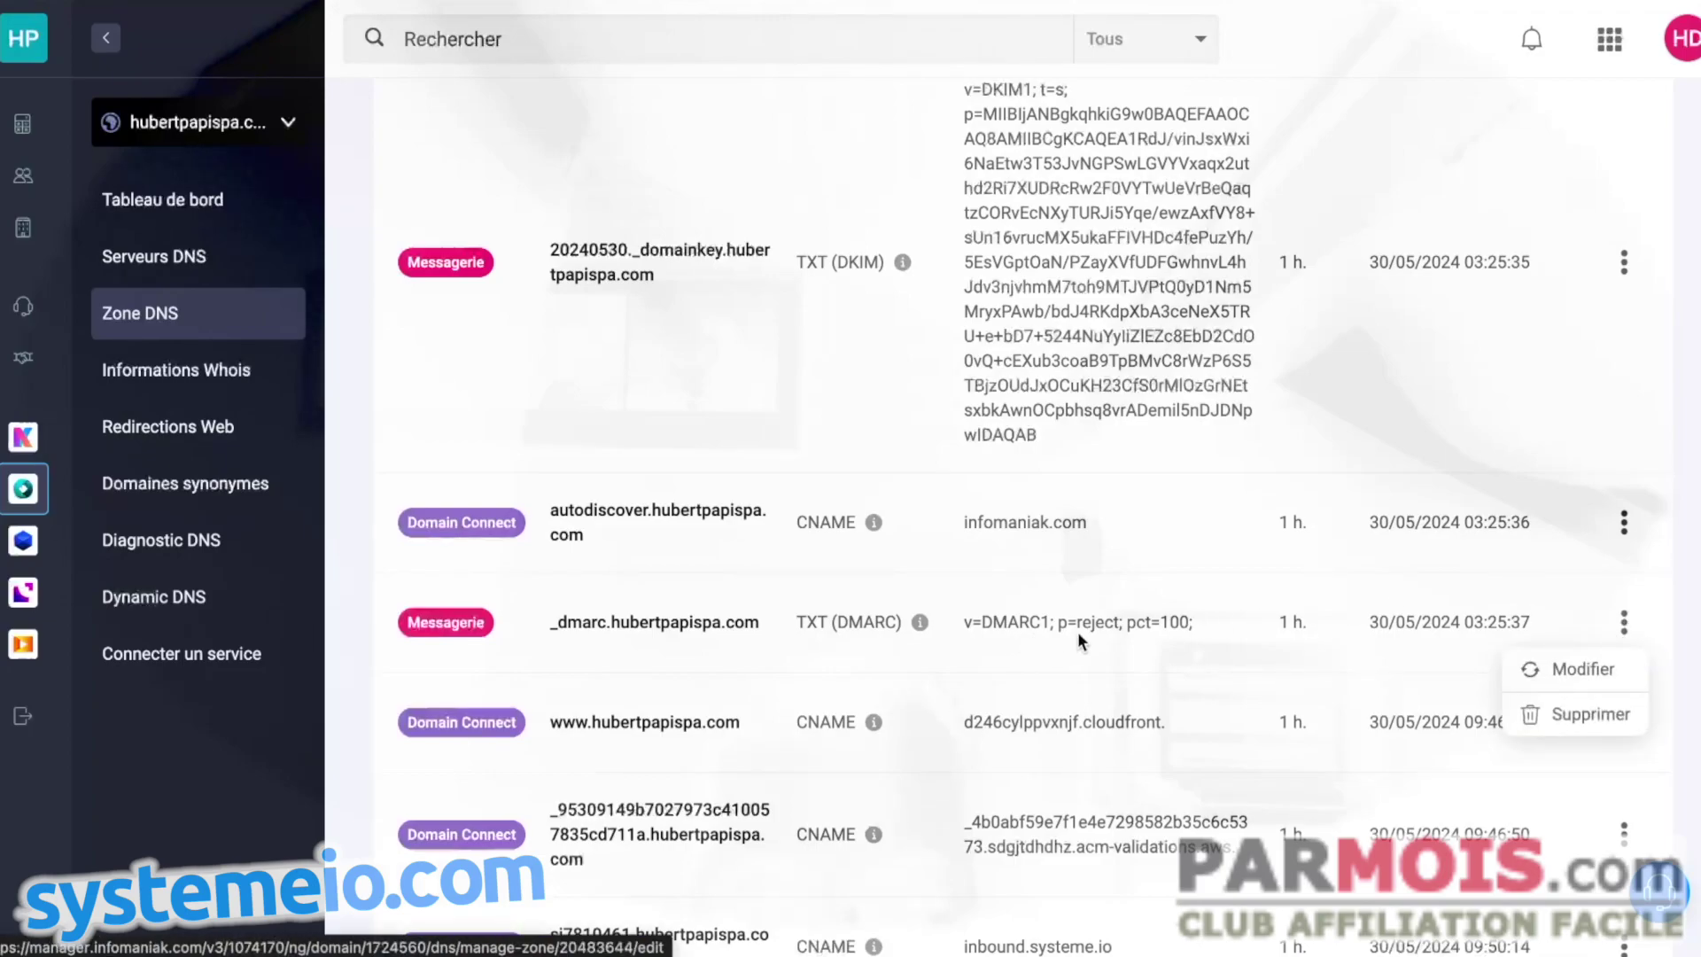
# - Edit the _dmarc record and change its domain policy from Rejet to Aucune
pyautogui.click(1537, 669)
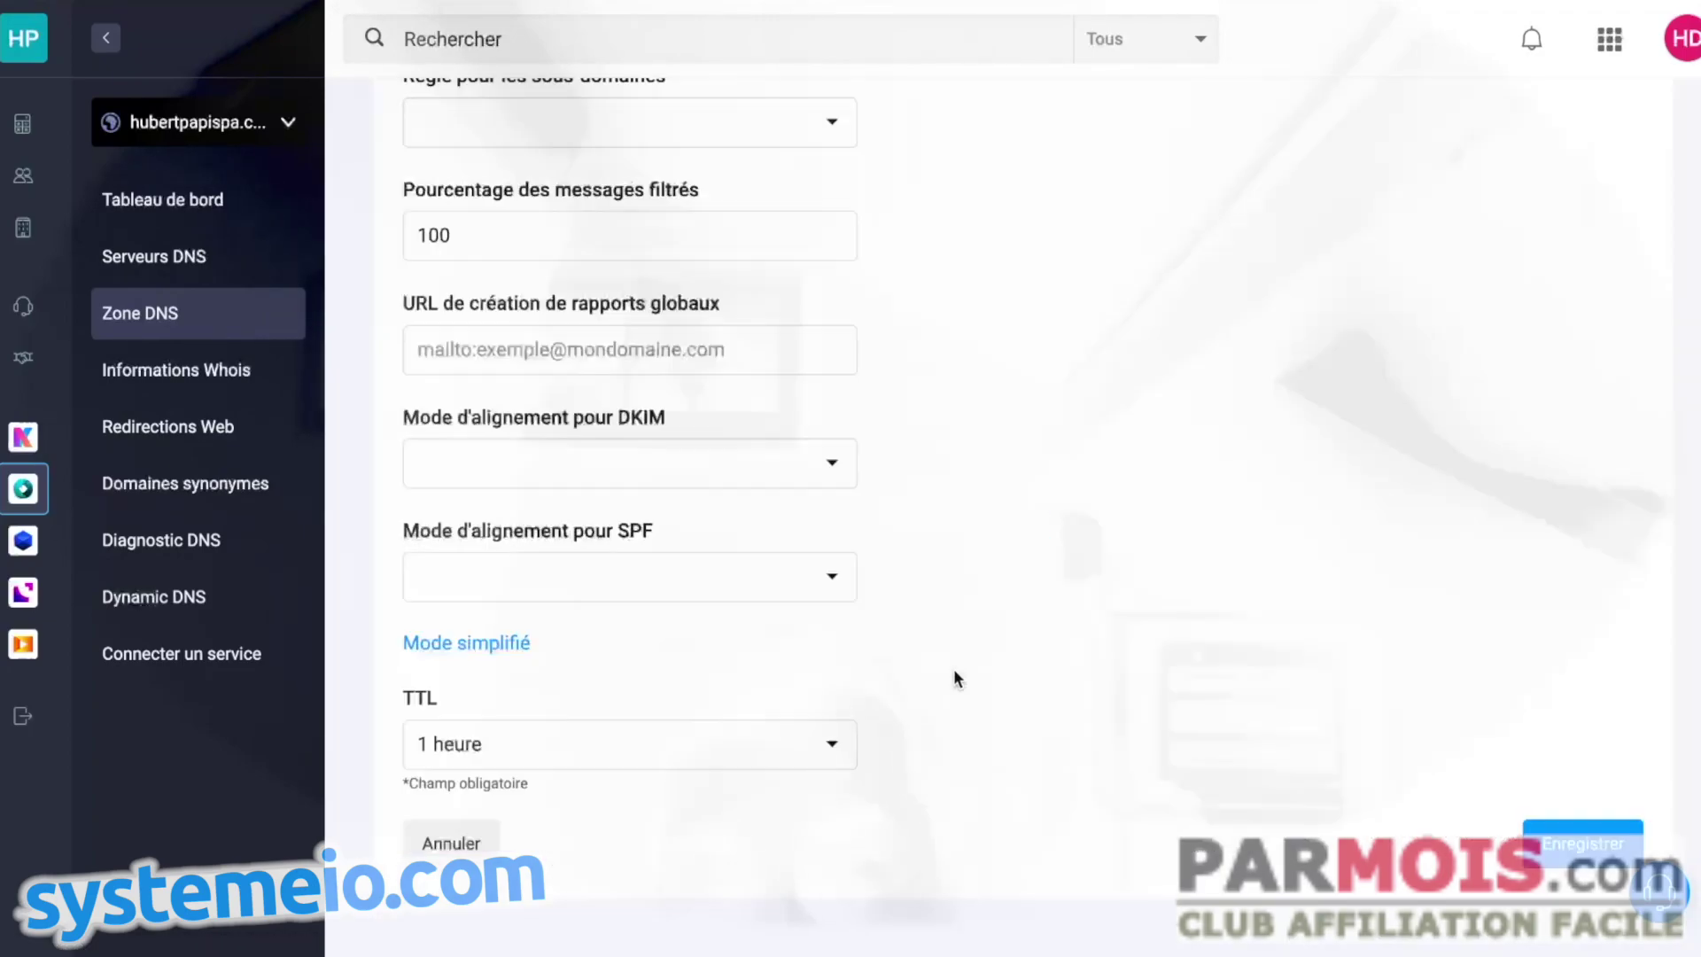
pyautogui.scroll(5, 901, 305)
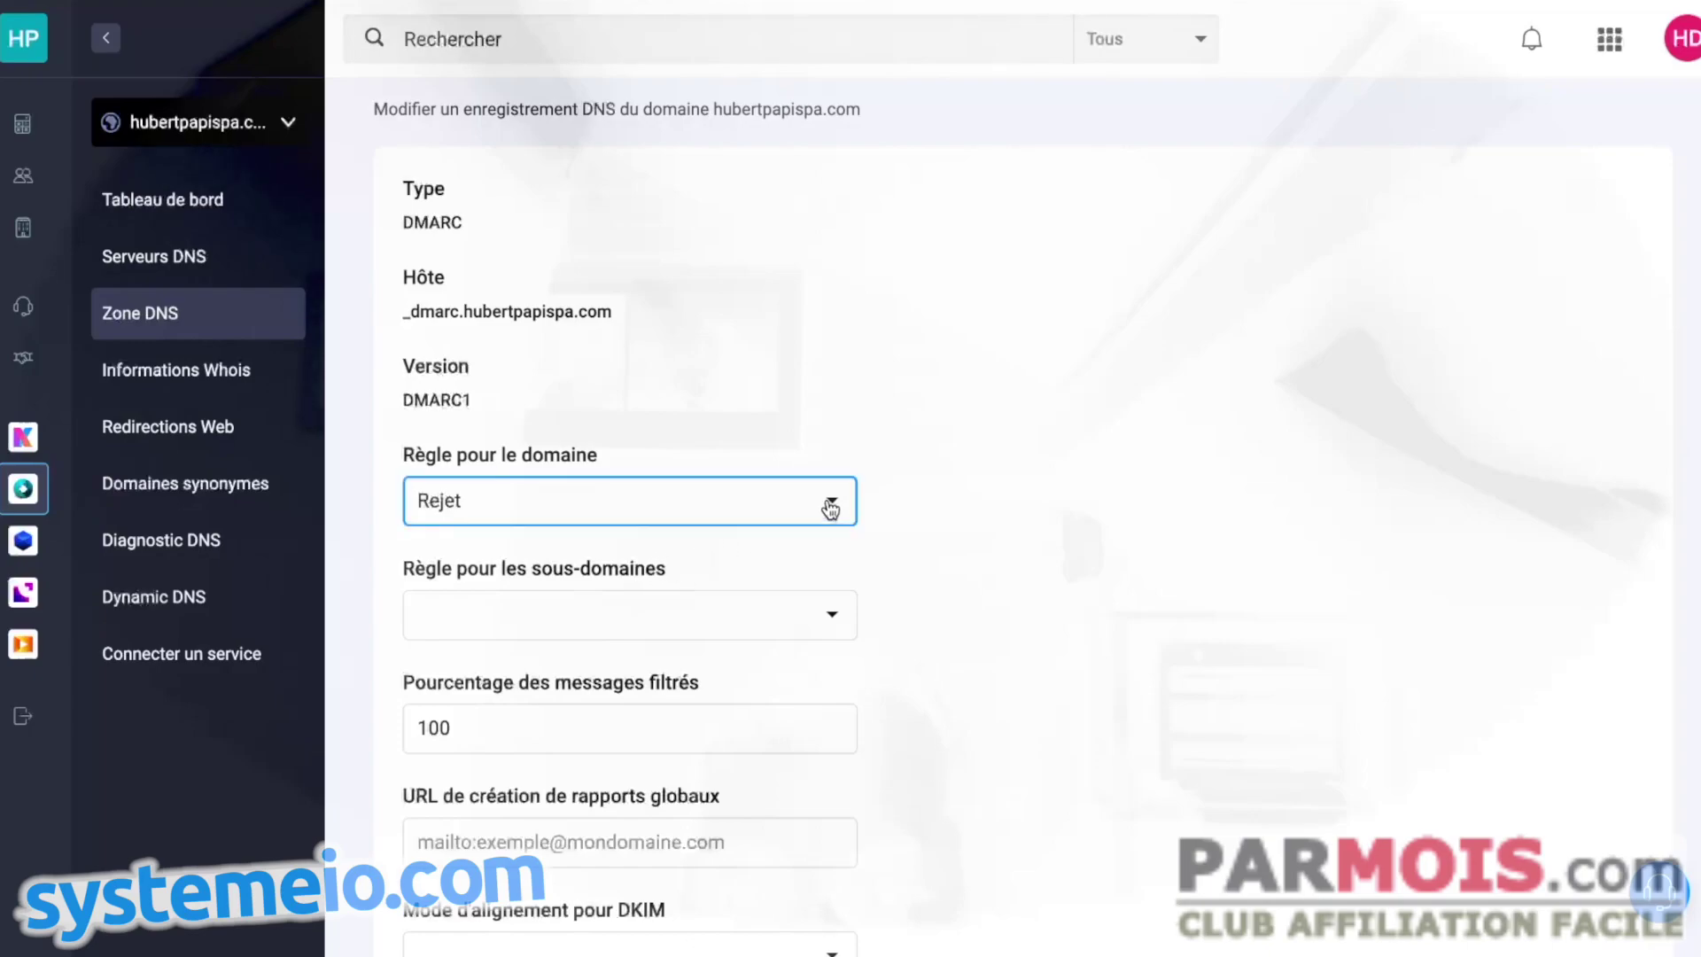
pyautogui.click(831, 501)
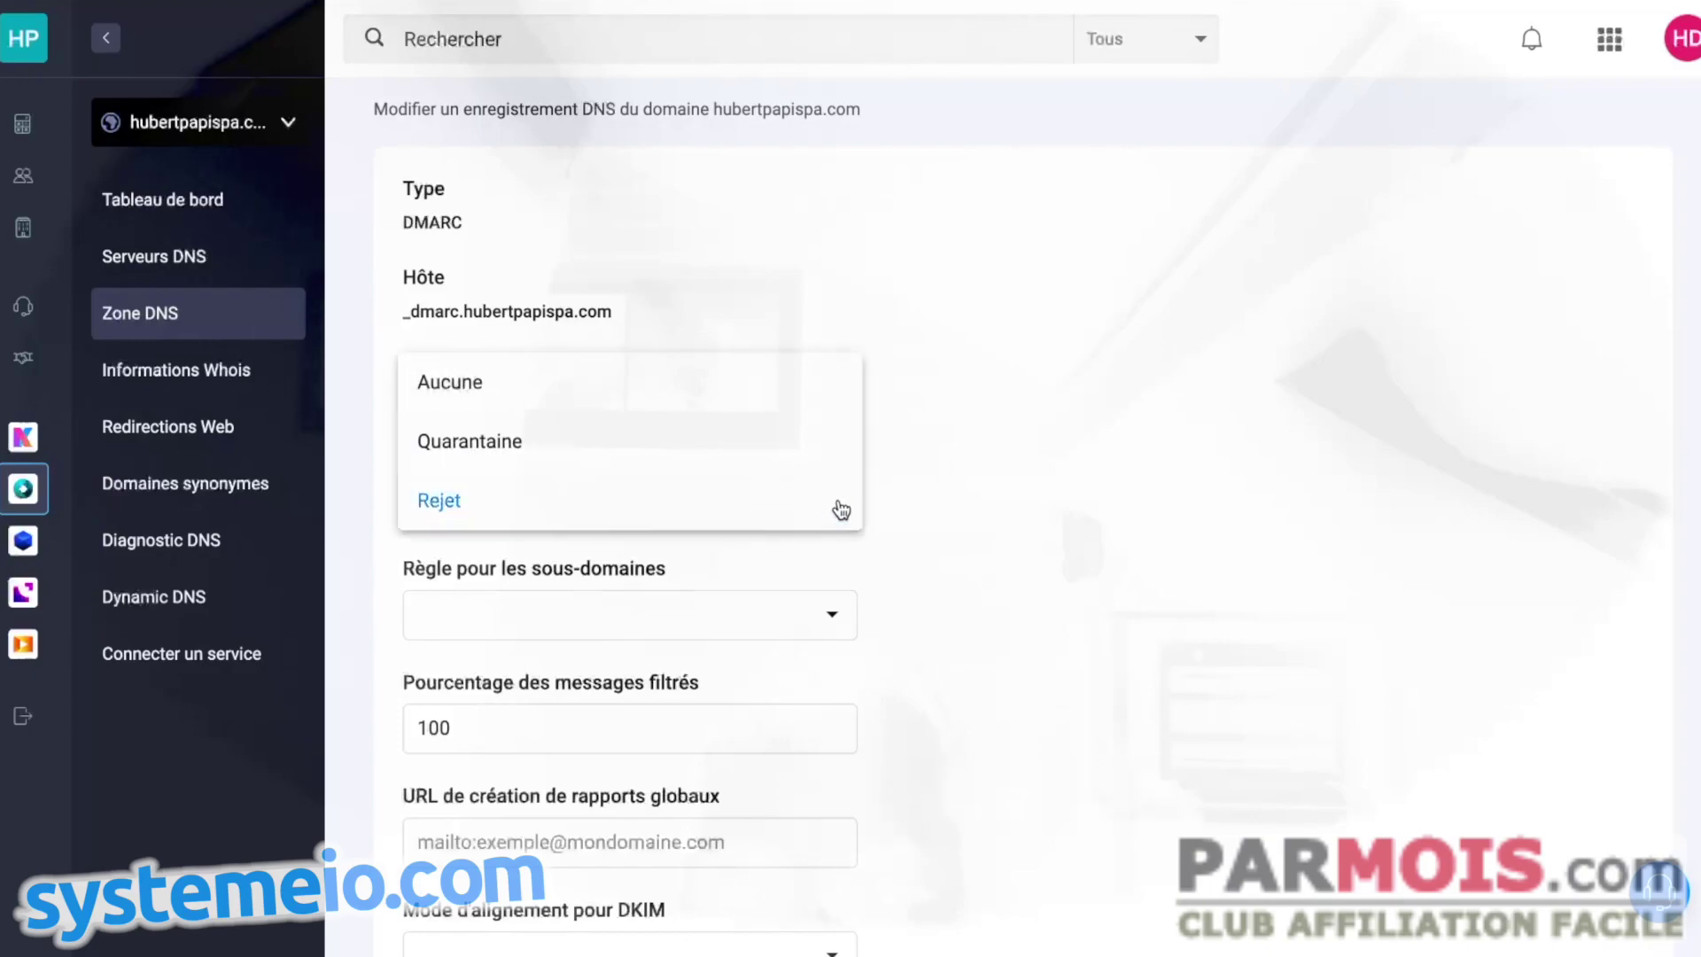
pyautogui.click(458, 382)
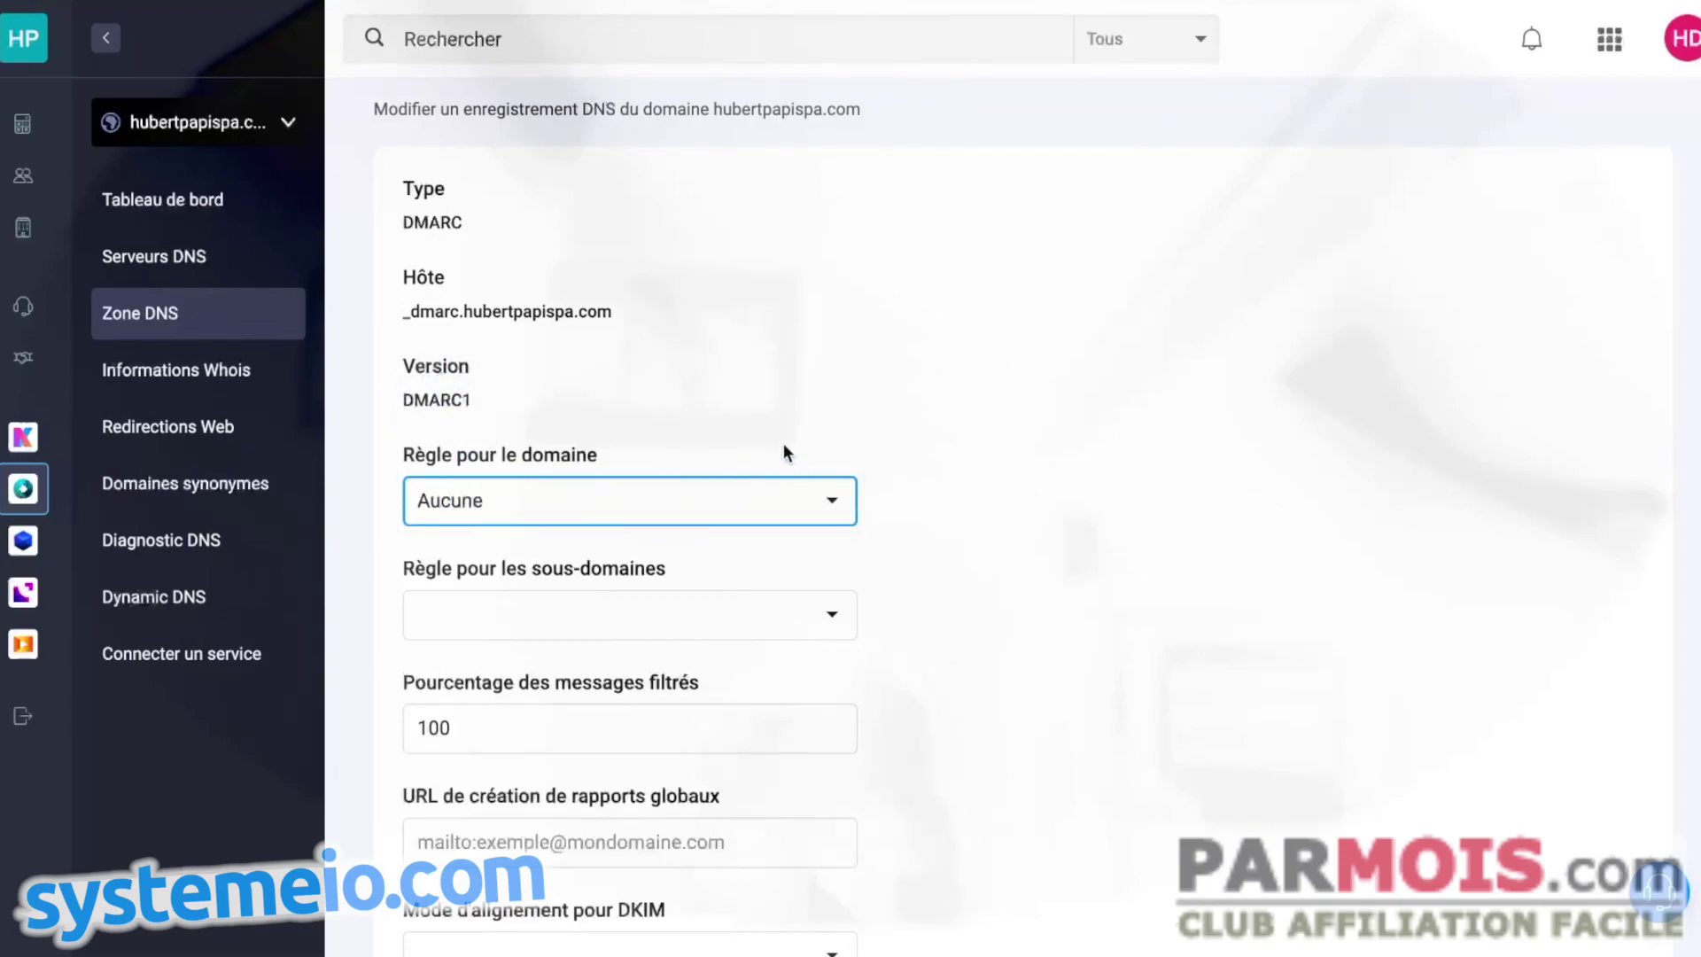
# - Review the DMARC form and leave the sub-domain policy empty
pyautogui.scroll(-1, 689, 328)
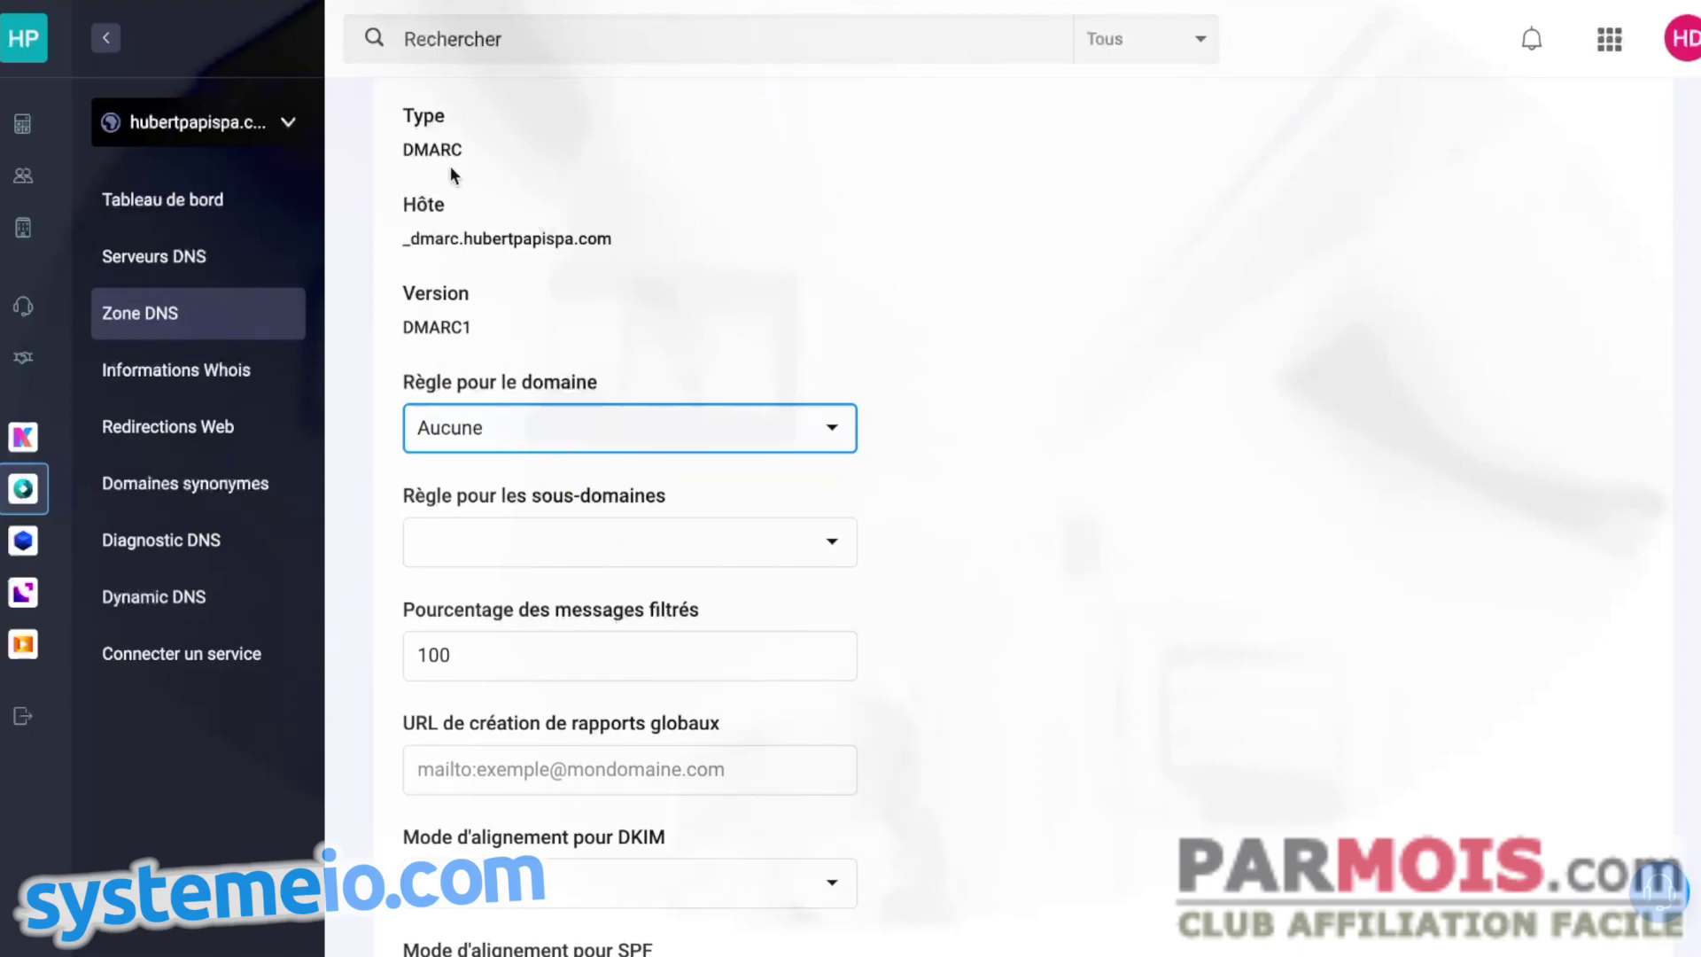
pyautogui.scroll(1, 534, 230)
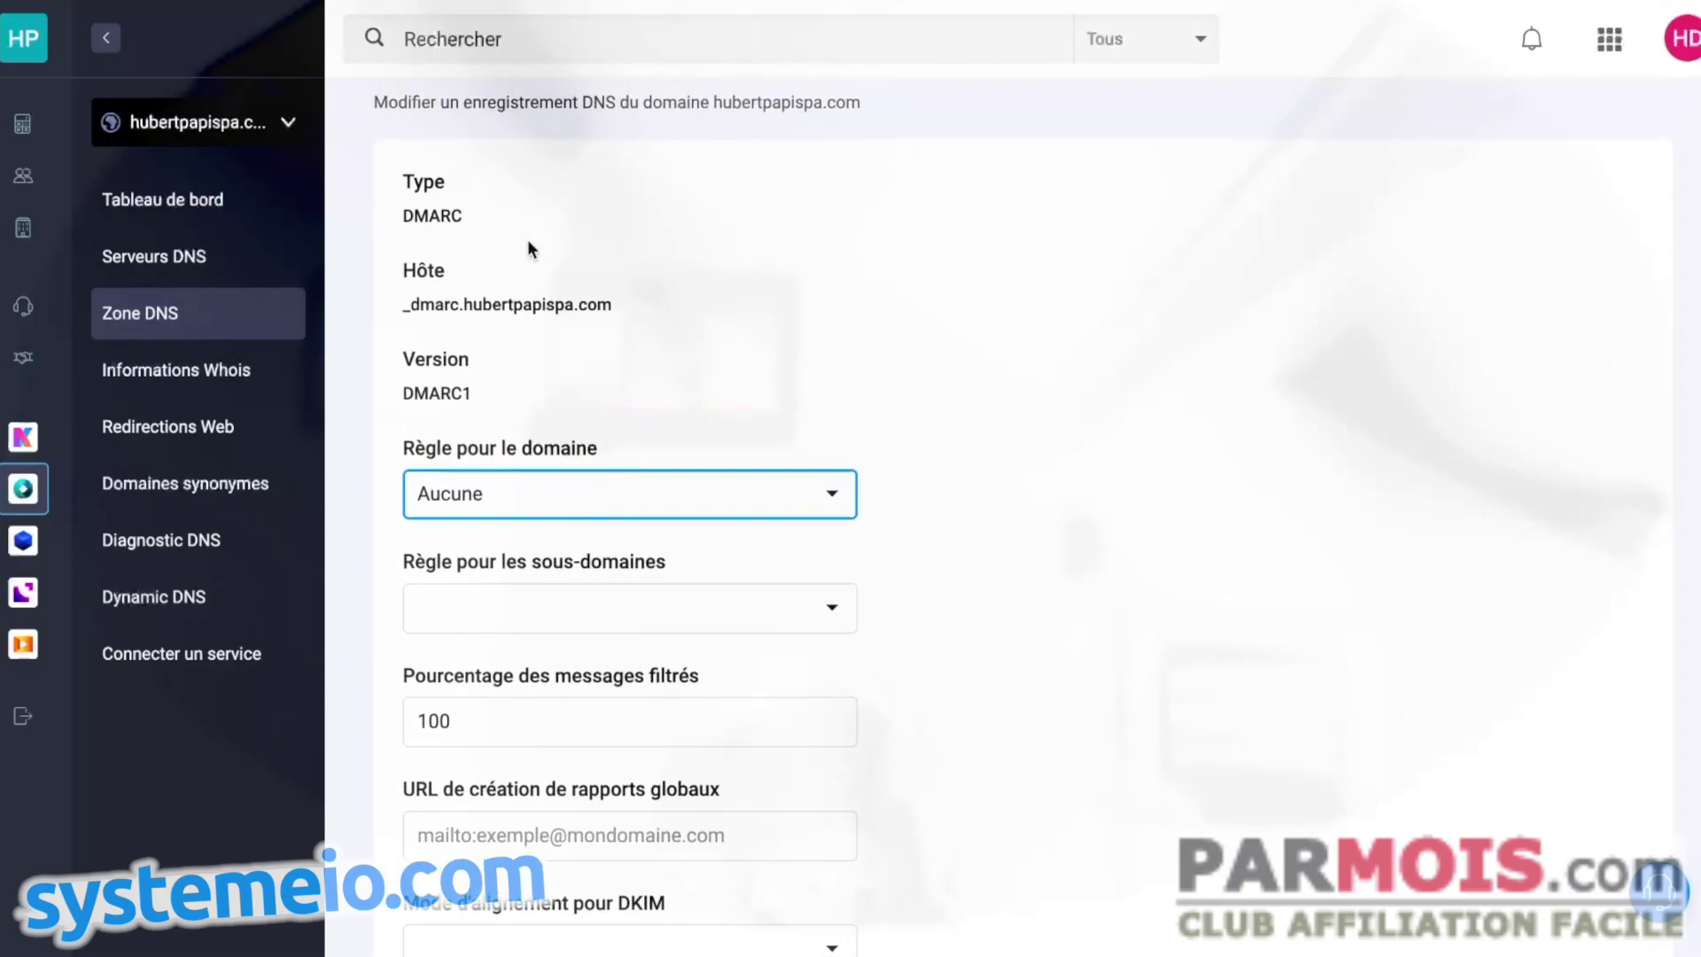
pyautogui.scroll(1, 541, 250)
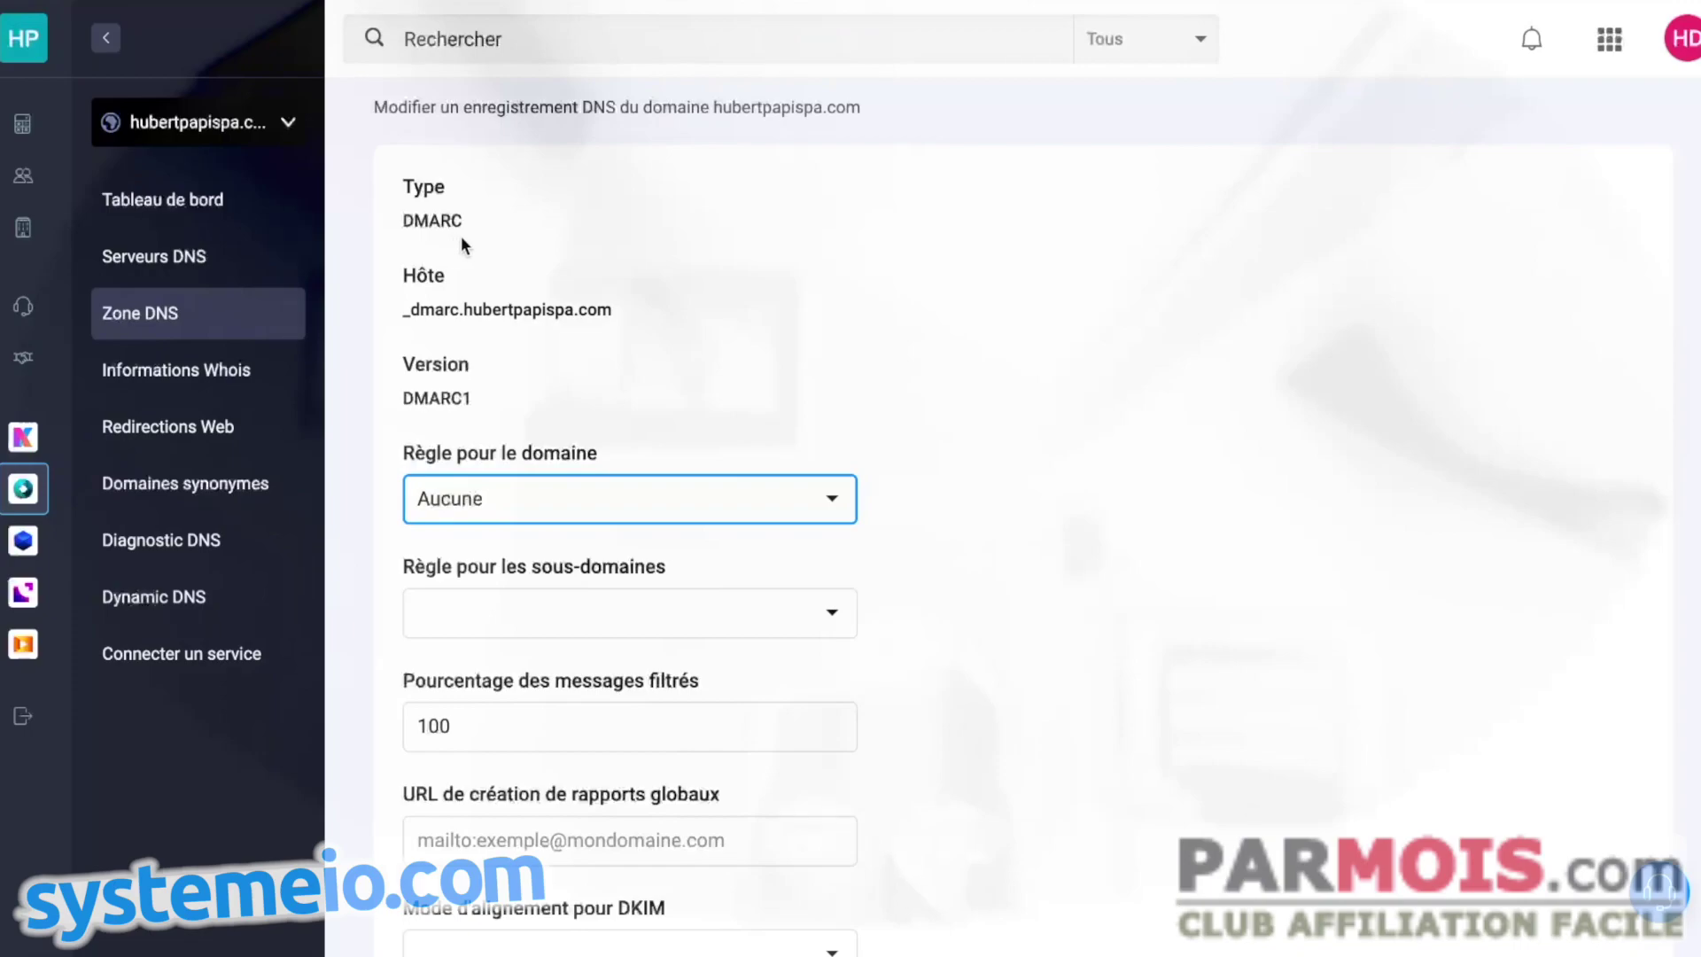
pyautogui.scroll(2, 518, 246)
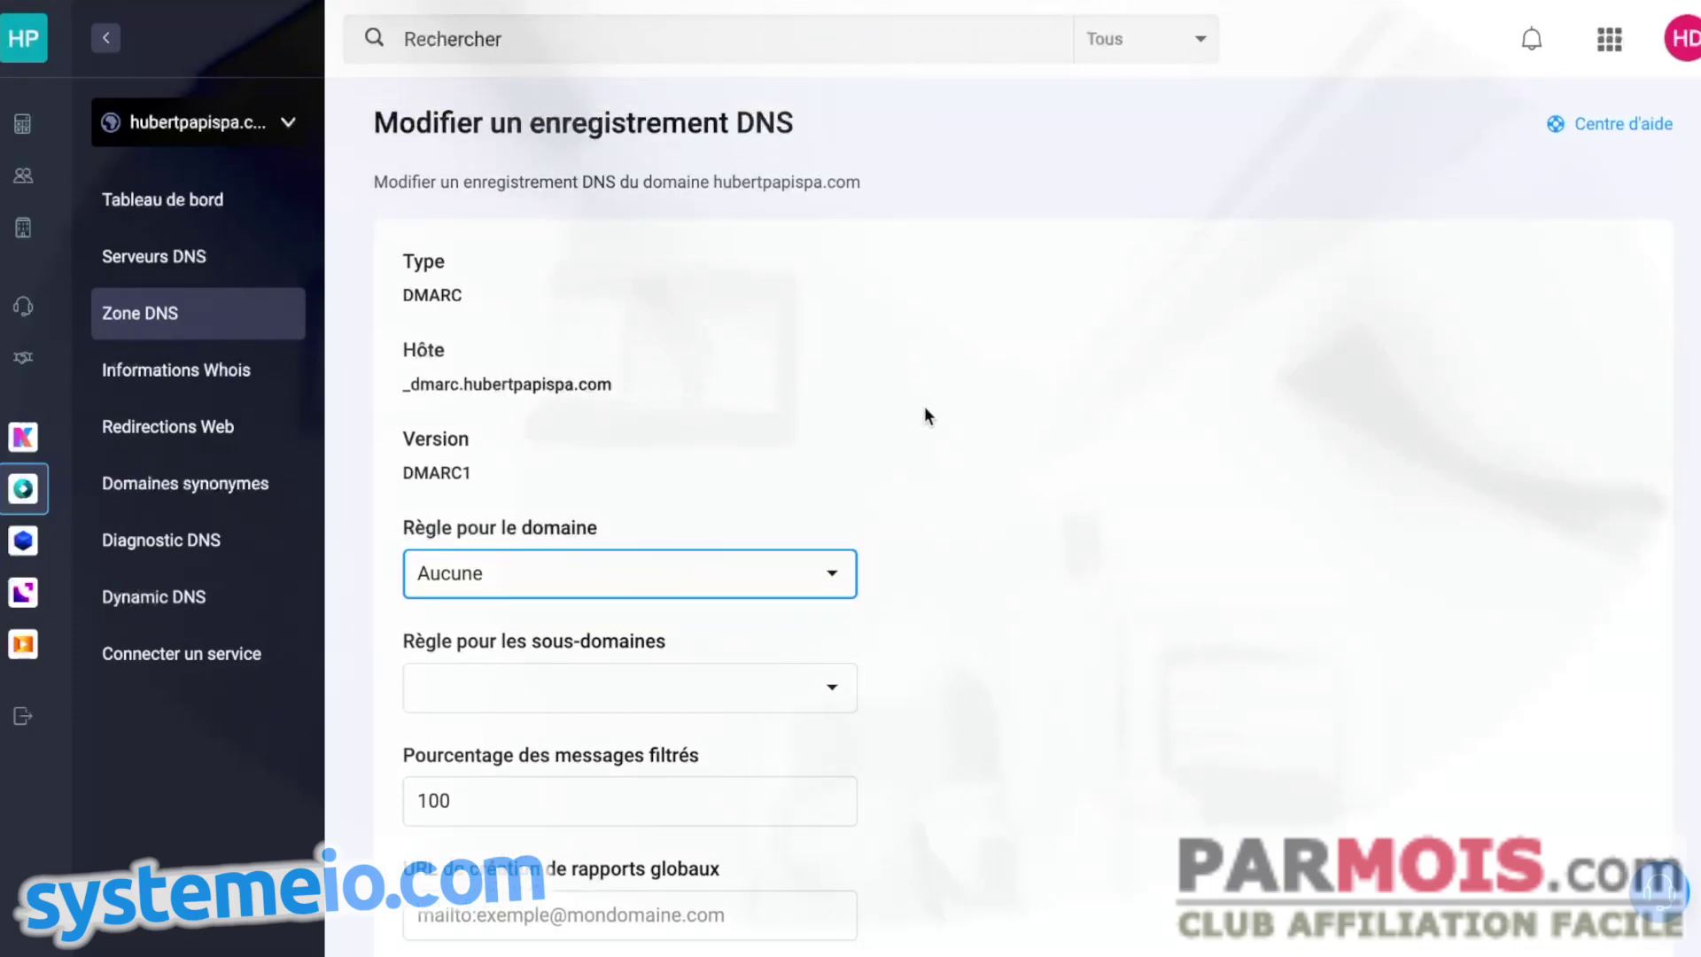
pyautogui.scroll(-1, 922, 413)
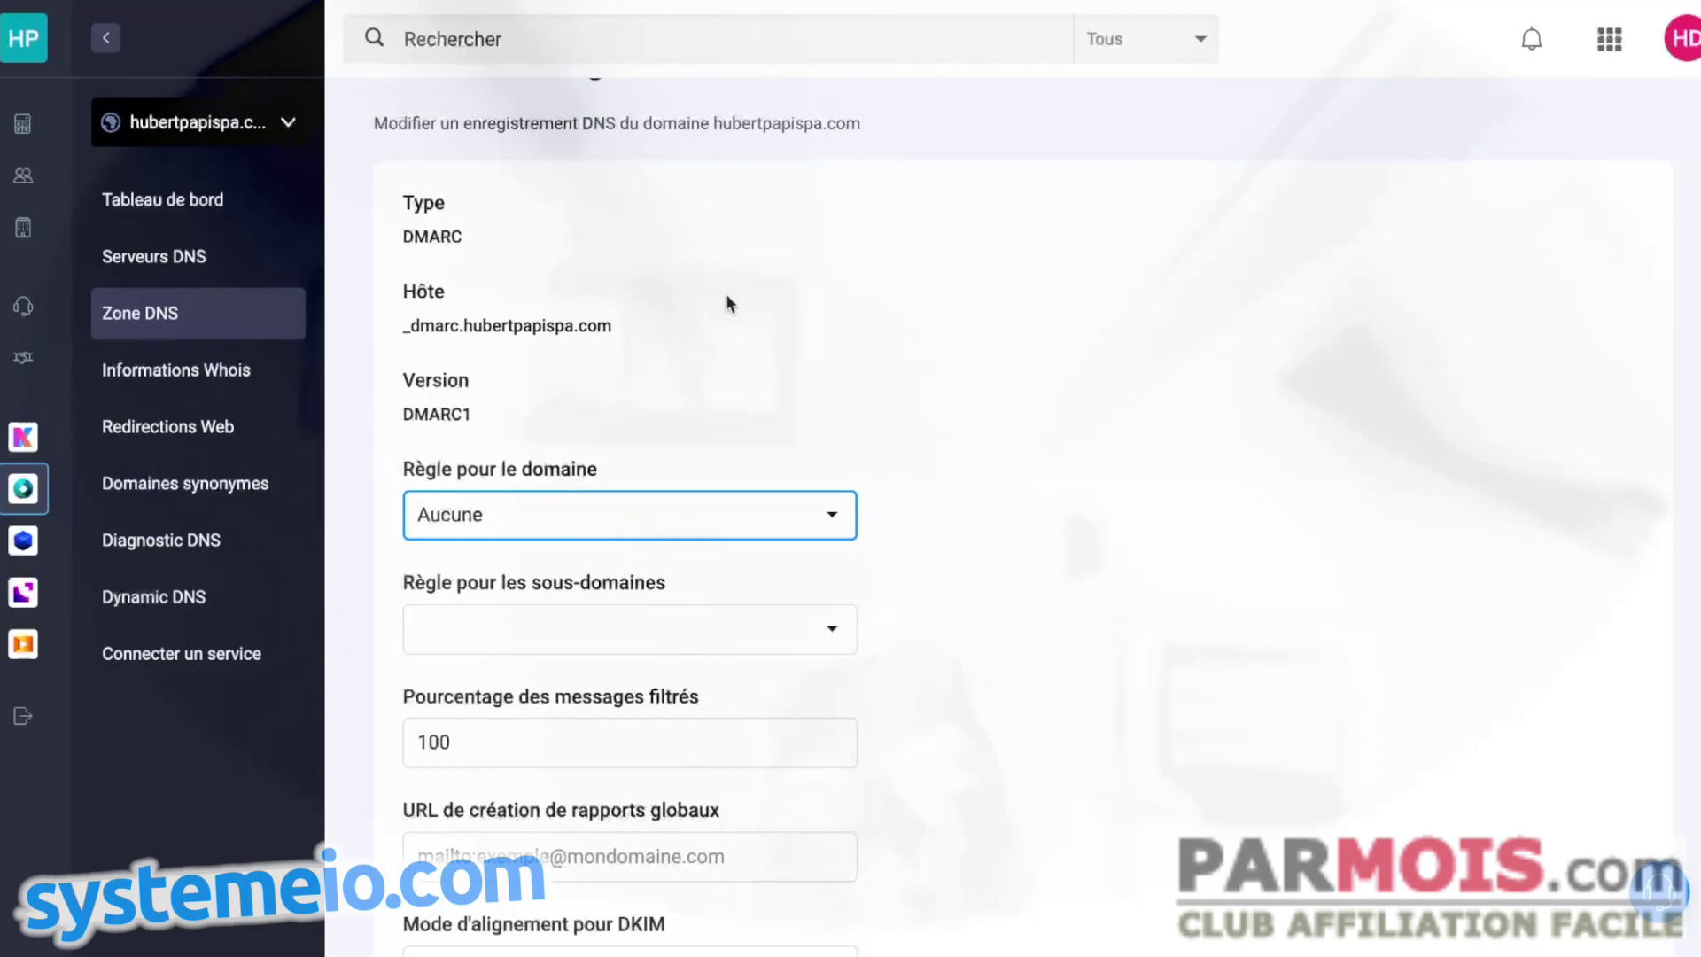
pyautogui.scroll(-1, 1008, 380)
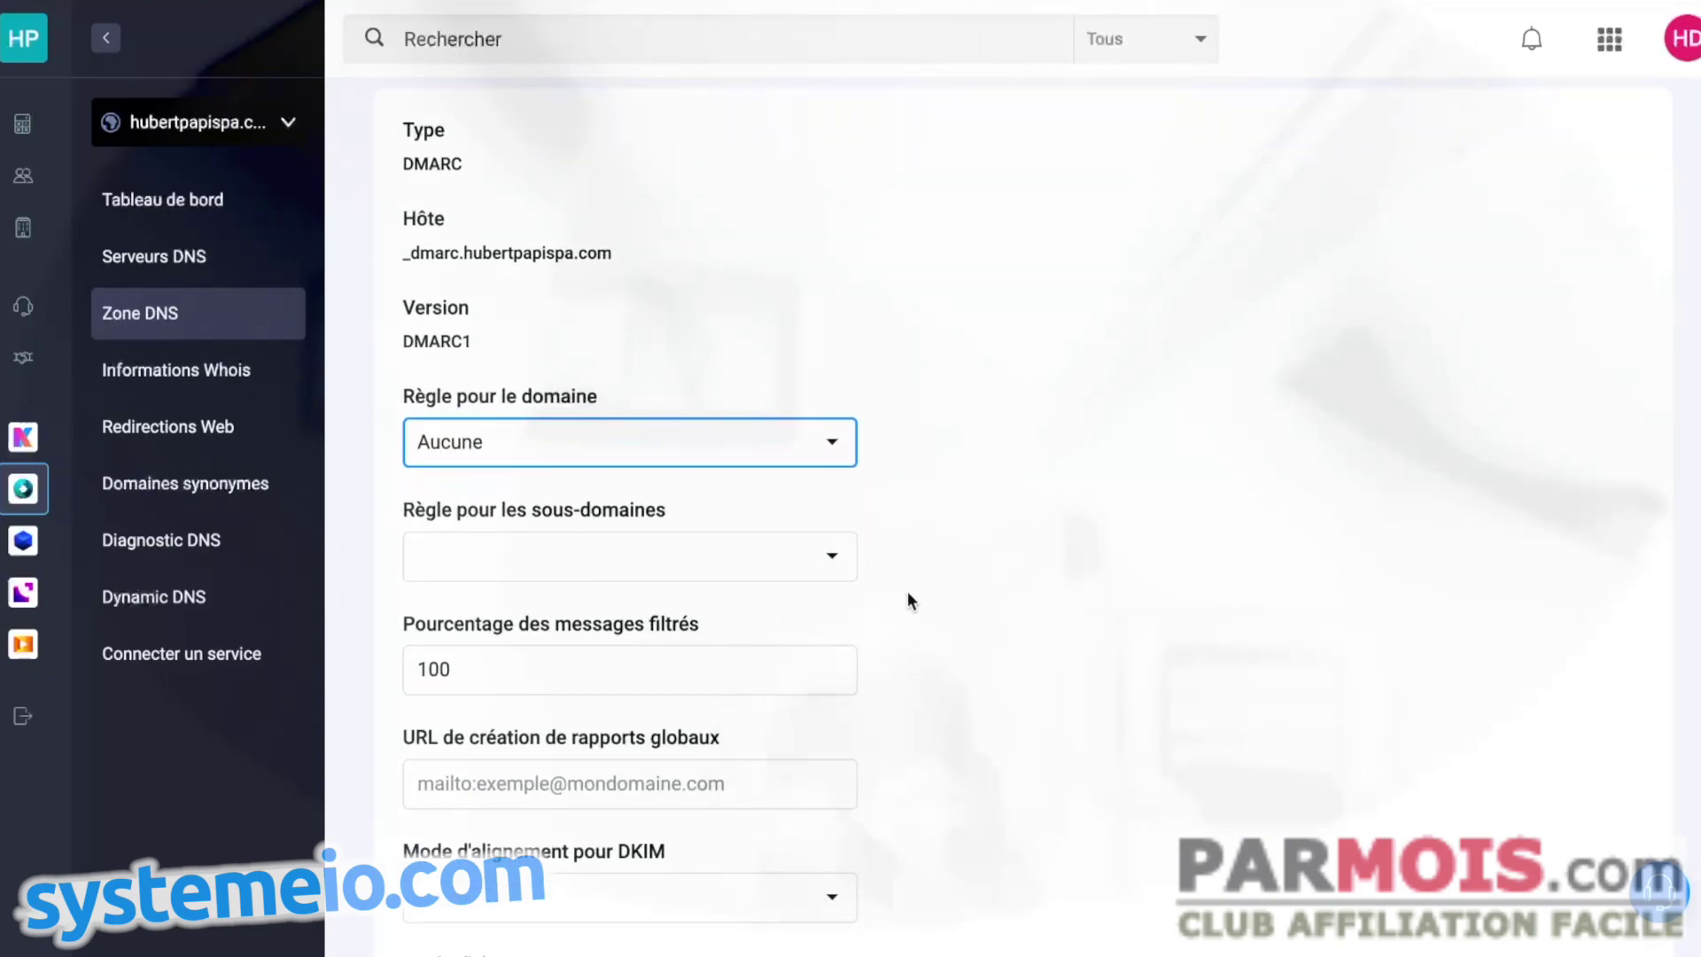
pyautogui.scroll(-1, 906, 592)
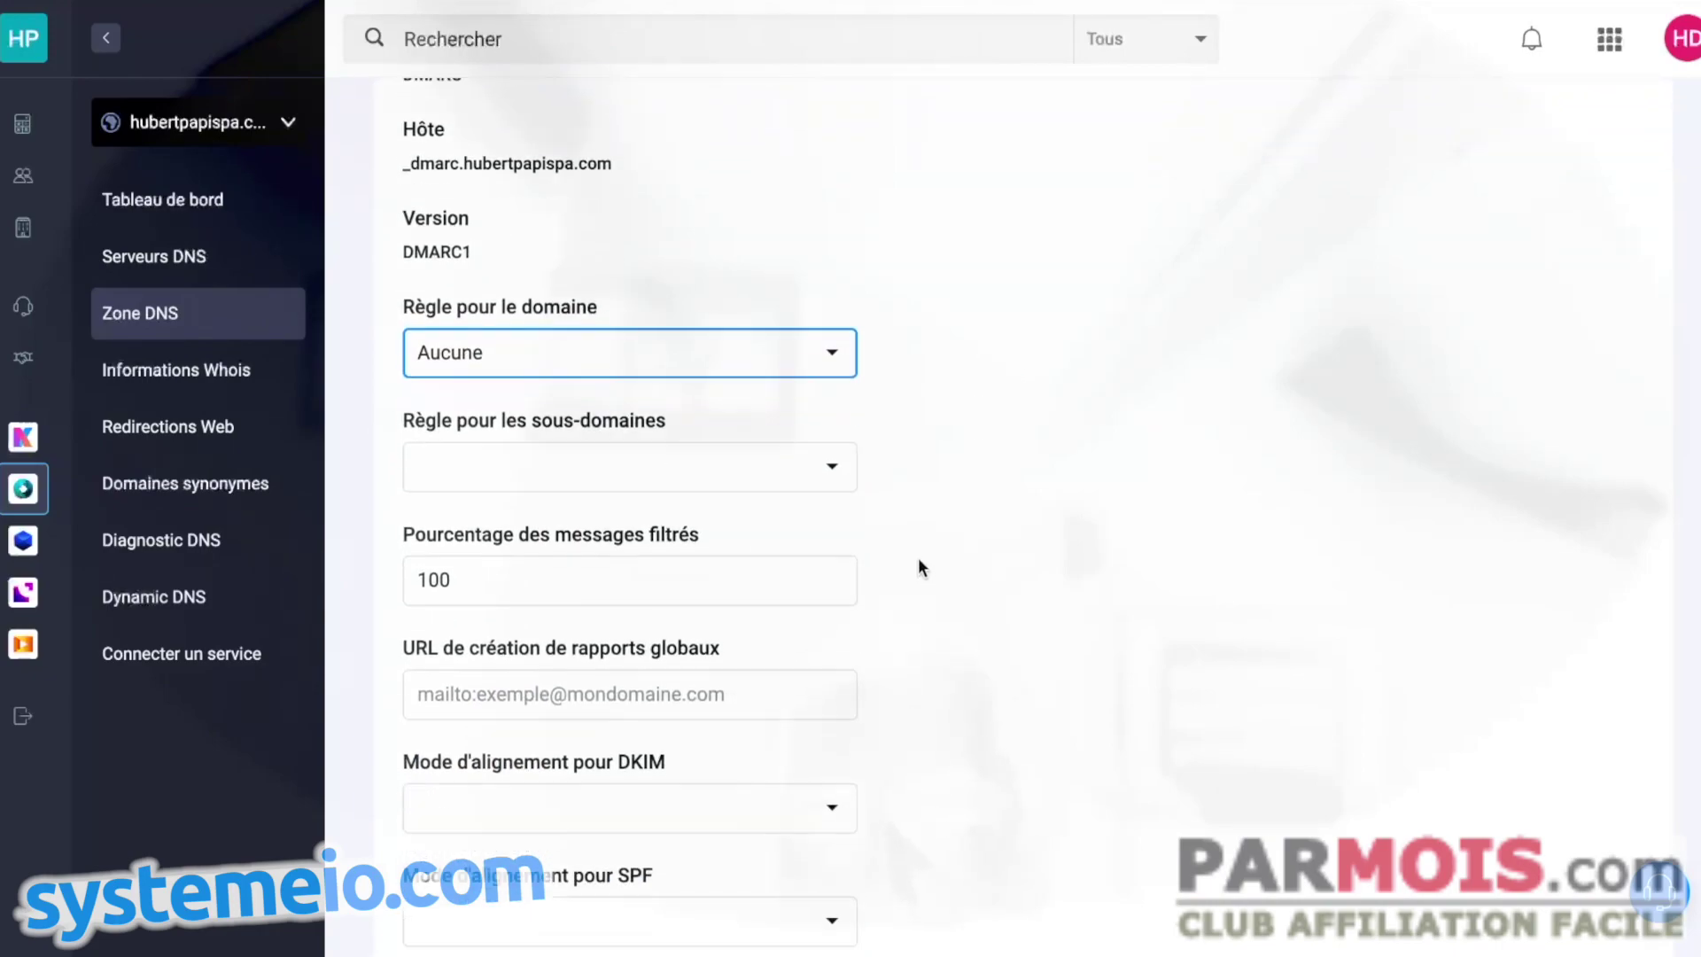
pyautogui.click(846, 457)
pyautogui.click(1071, 472)
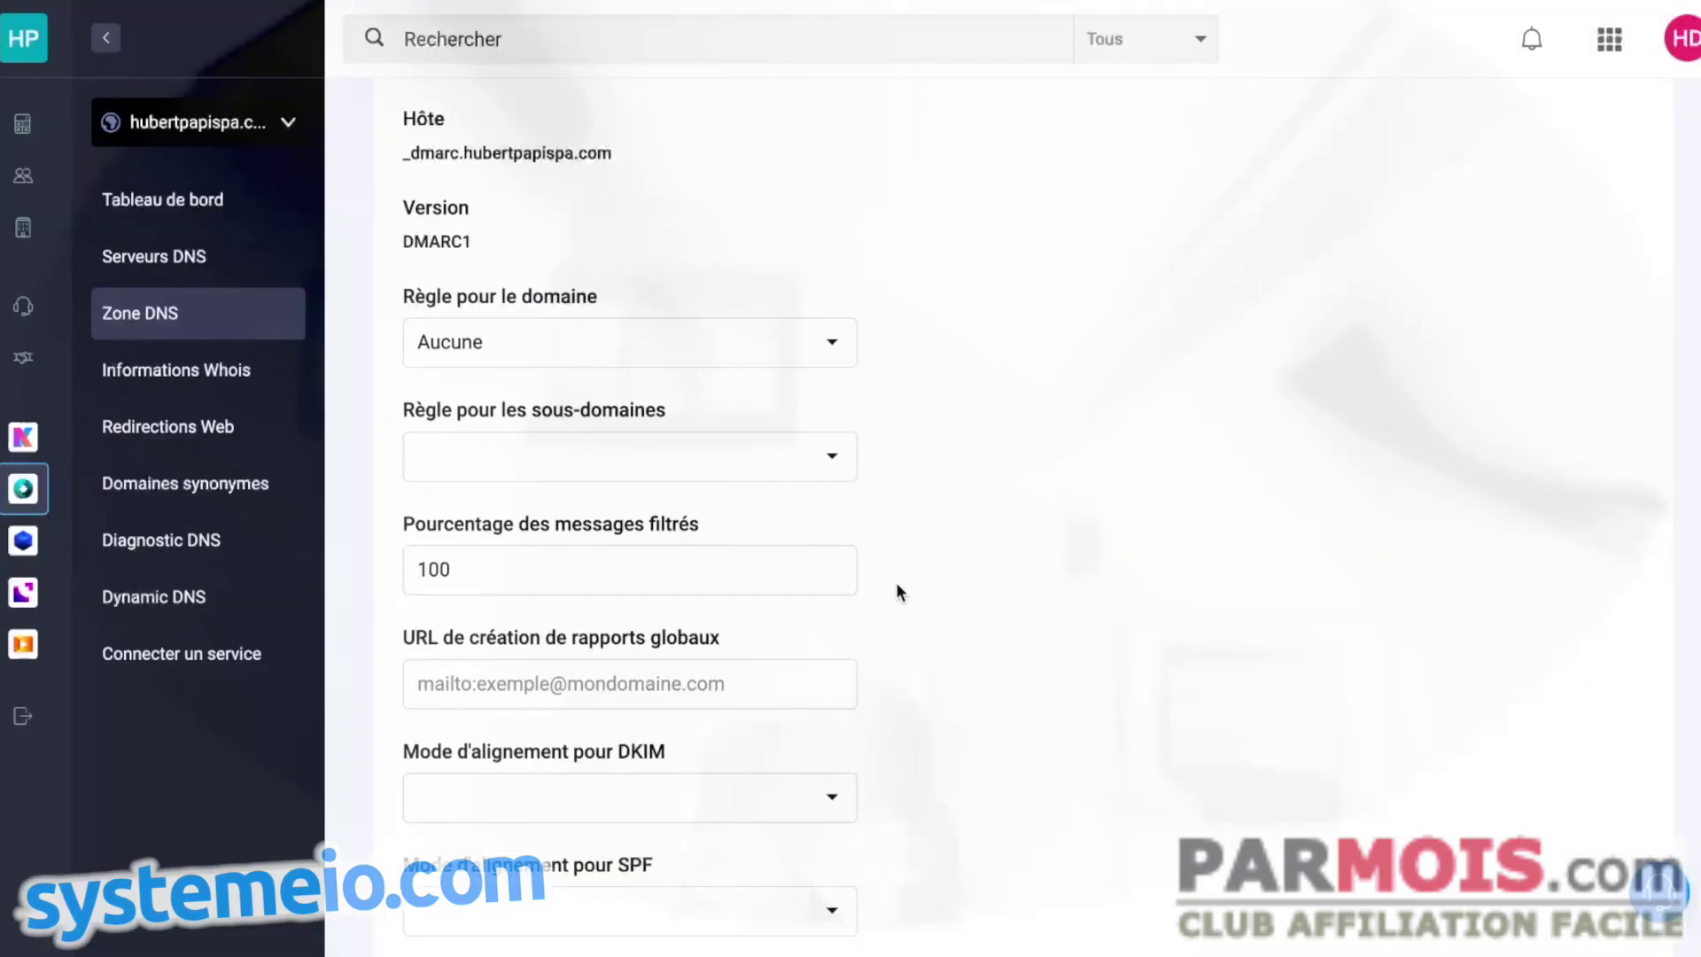
# - Fill the aggregate-report URL with only the mailto: address from Systeme.io's DMARC value
pyautogui.scroll(-4, 922, 552)
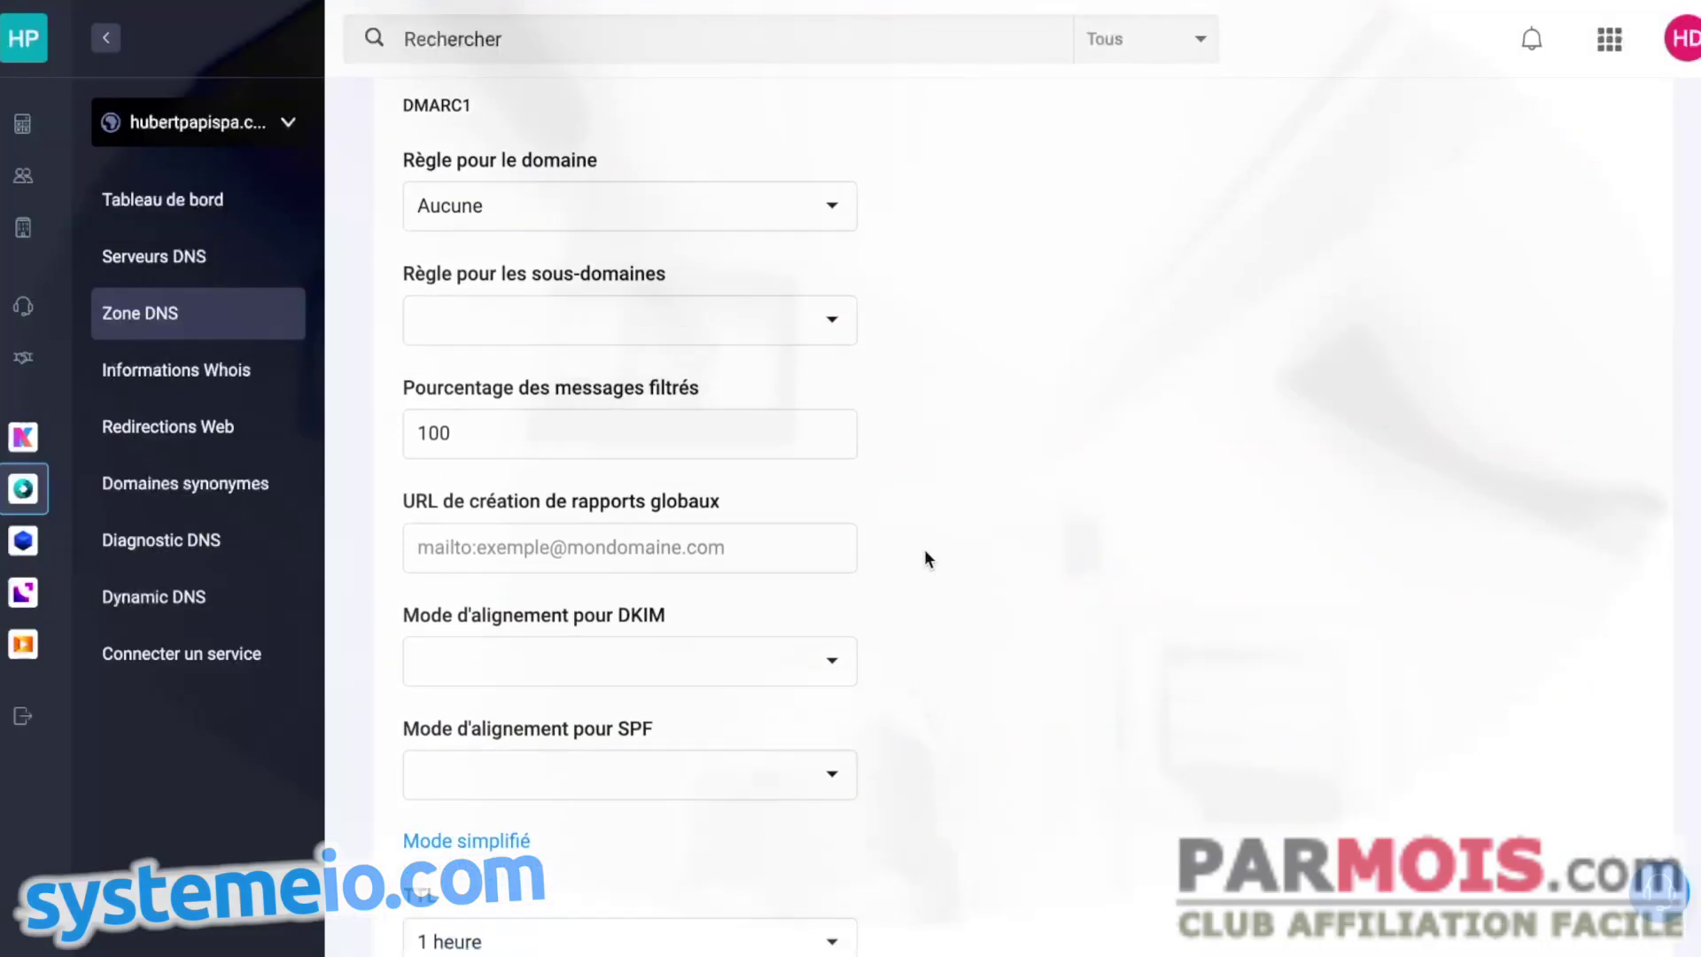
pyautogui.scroll(4, 928, 551)
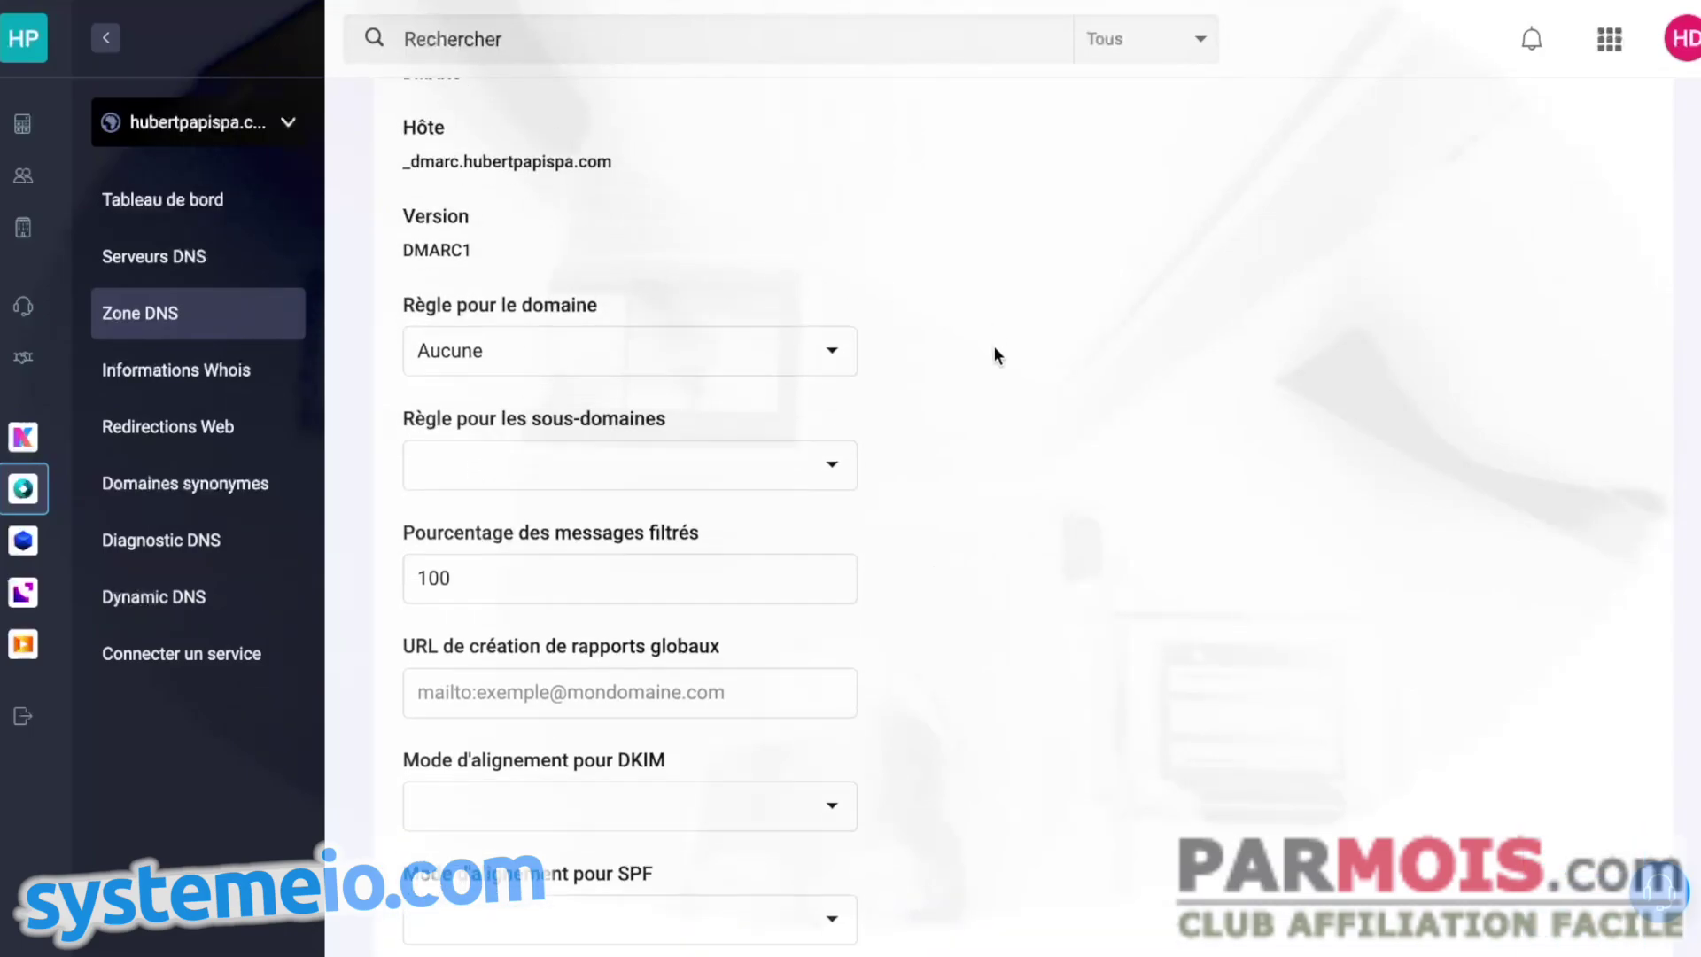
pyautogui.scroll(-4, 992, 350)
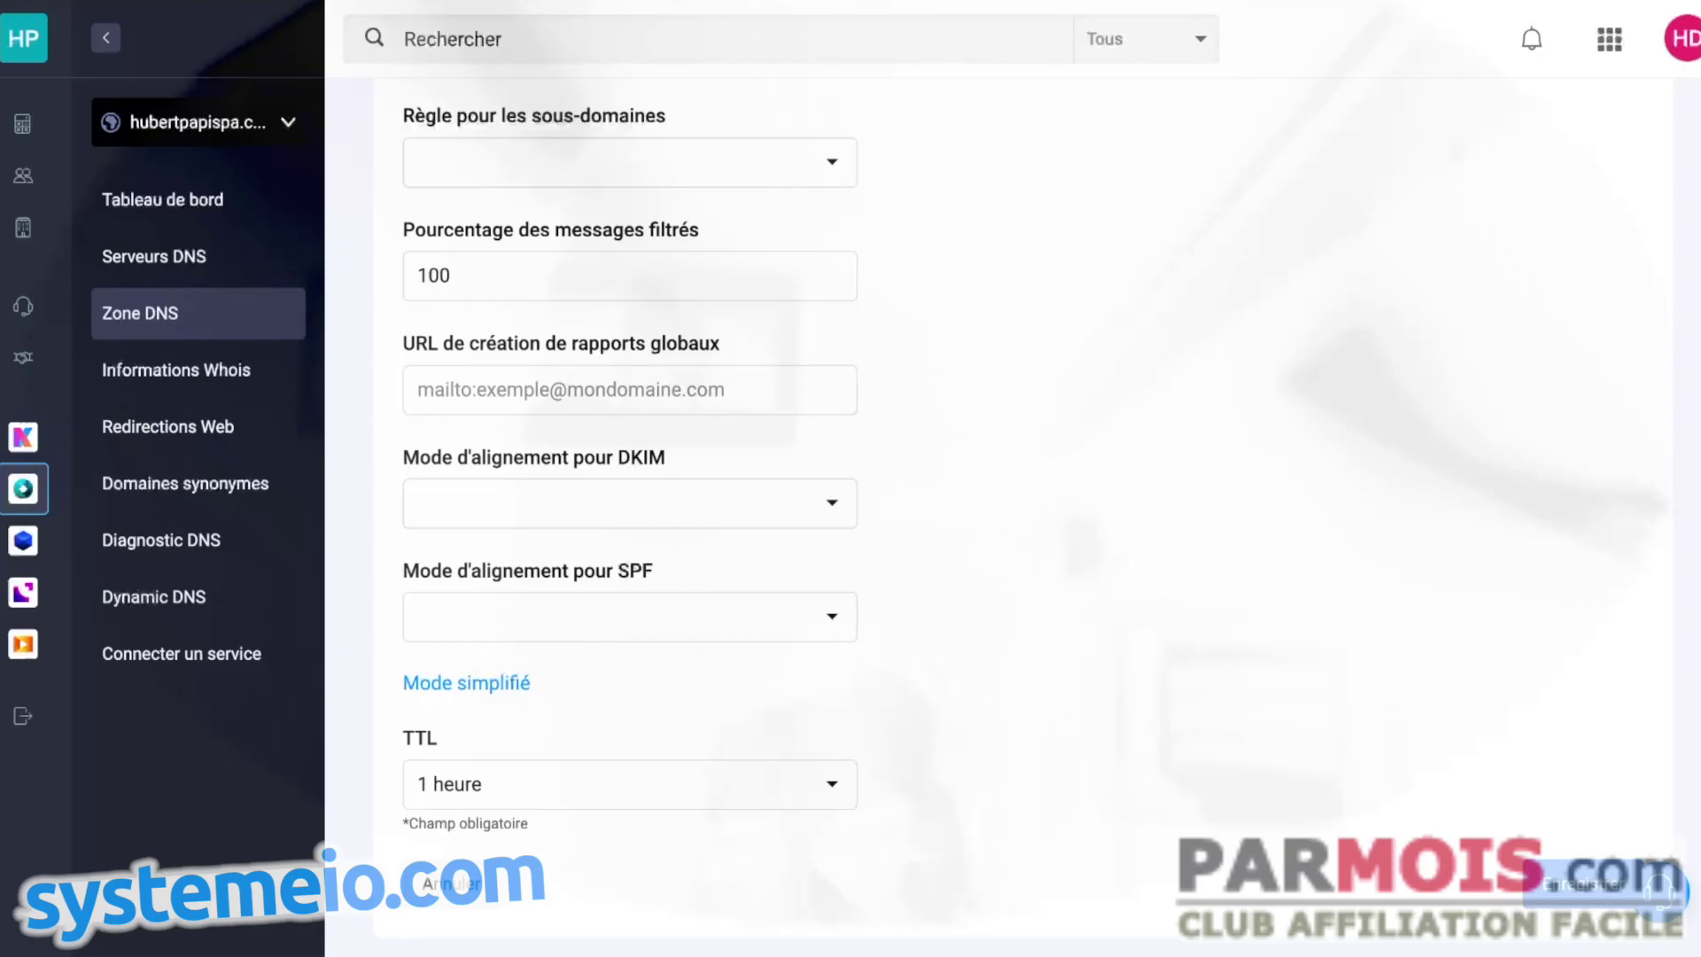
pyautogui.hotkey('alt', 'Tab')
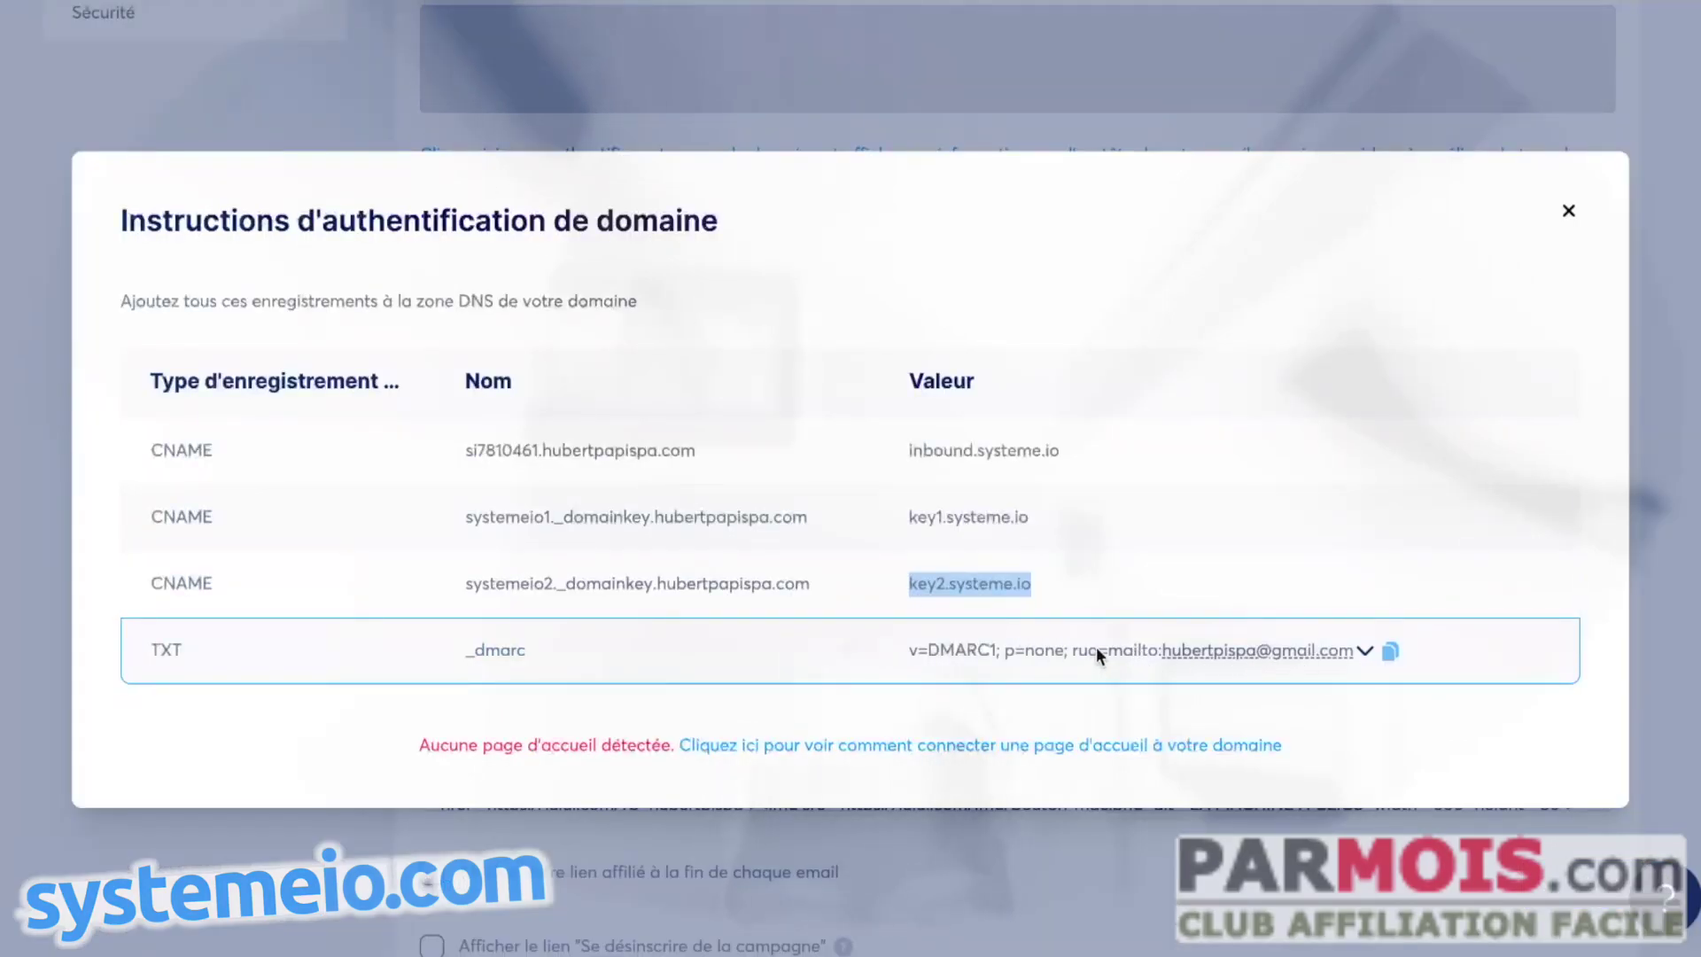
pyautogui.click(1390, 651)
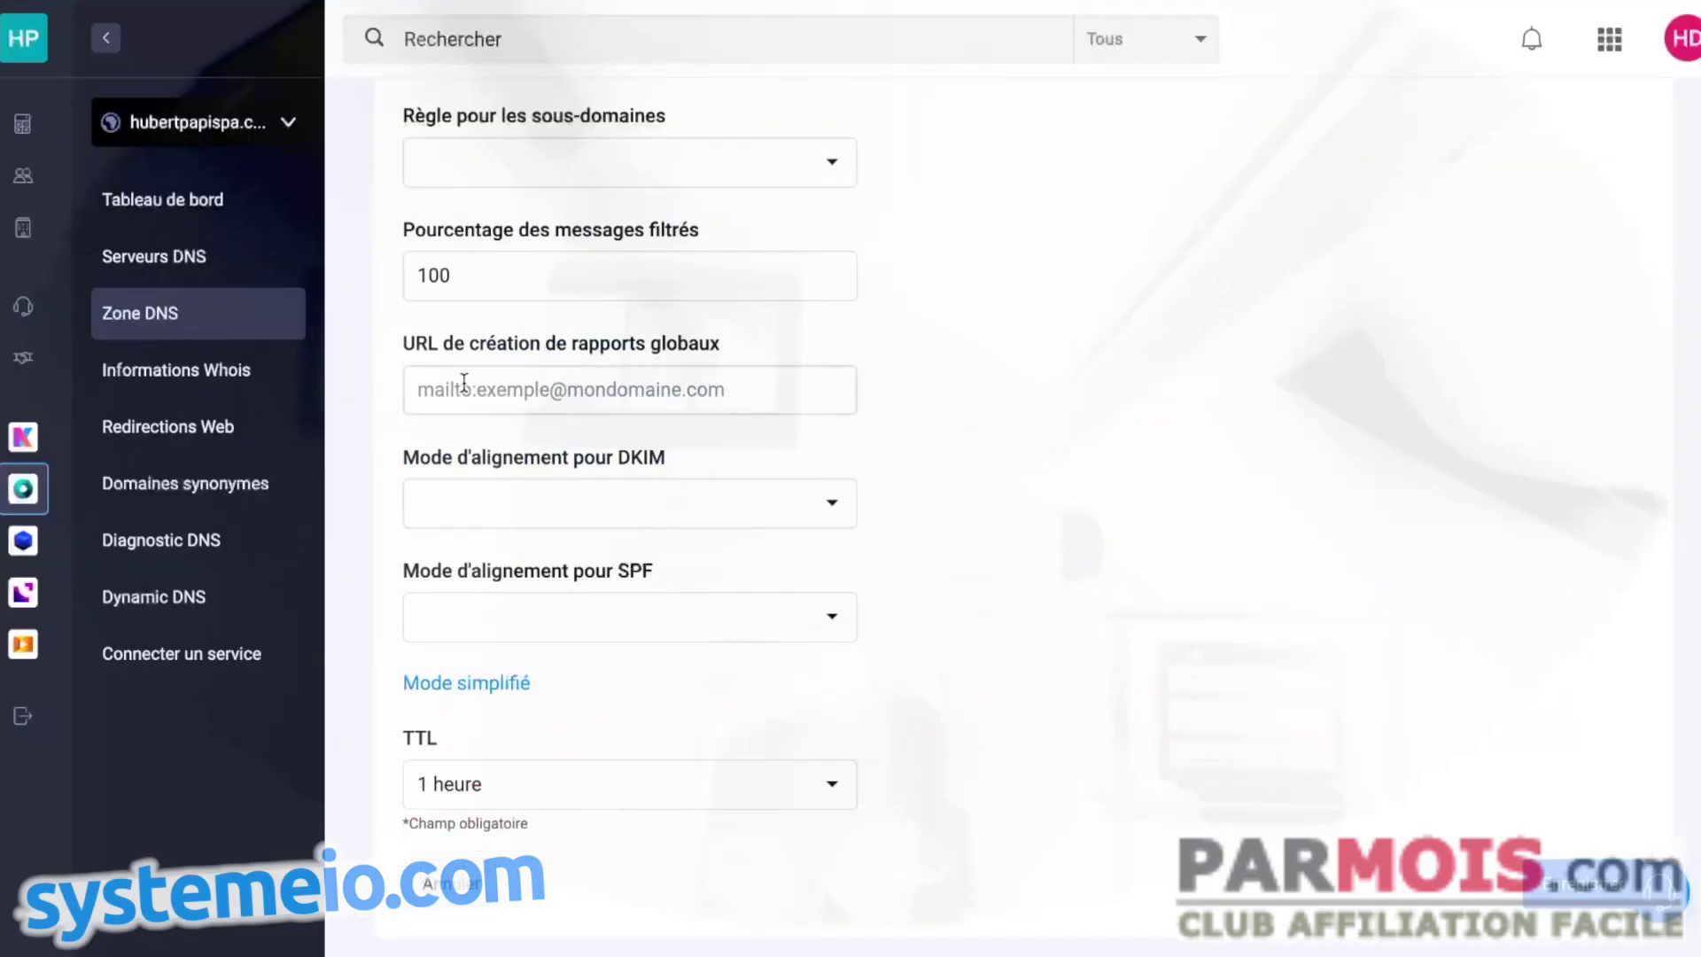
pyautogui.click(464, 383)
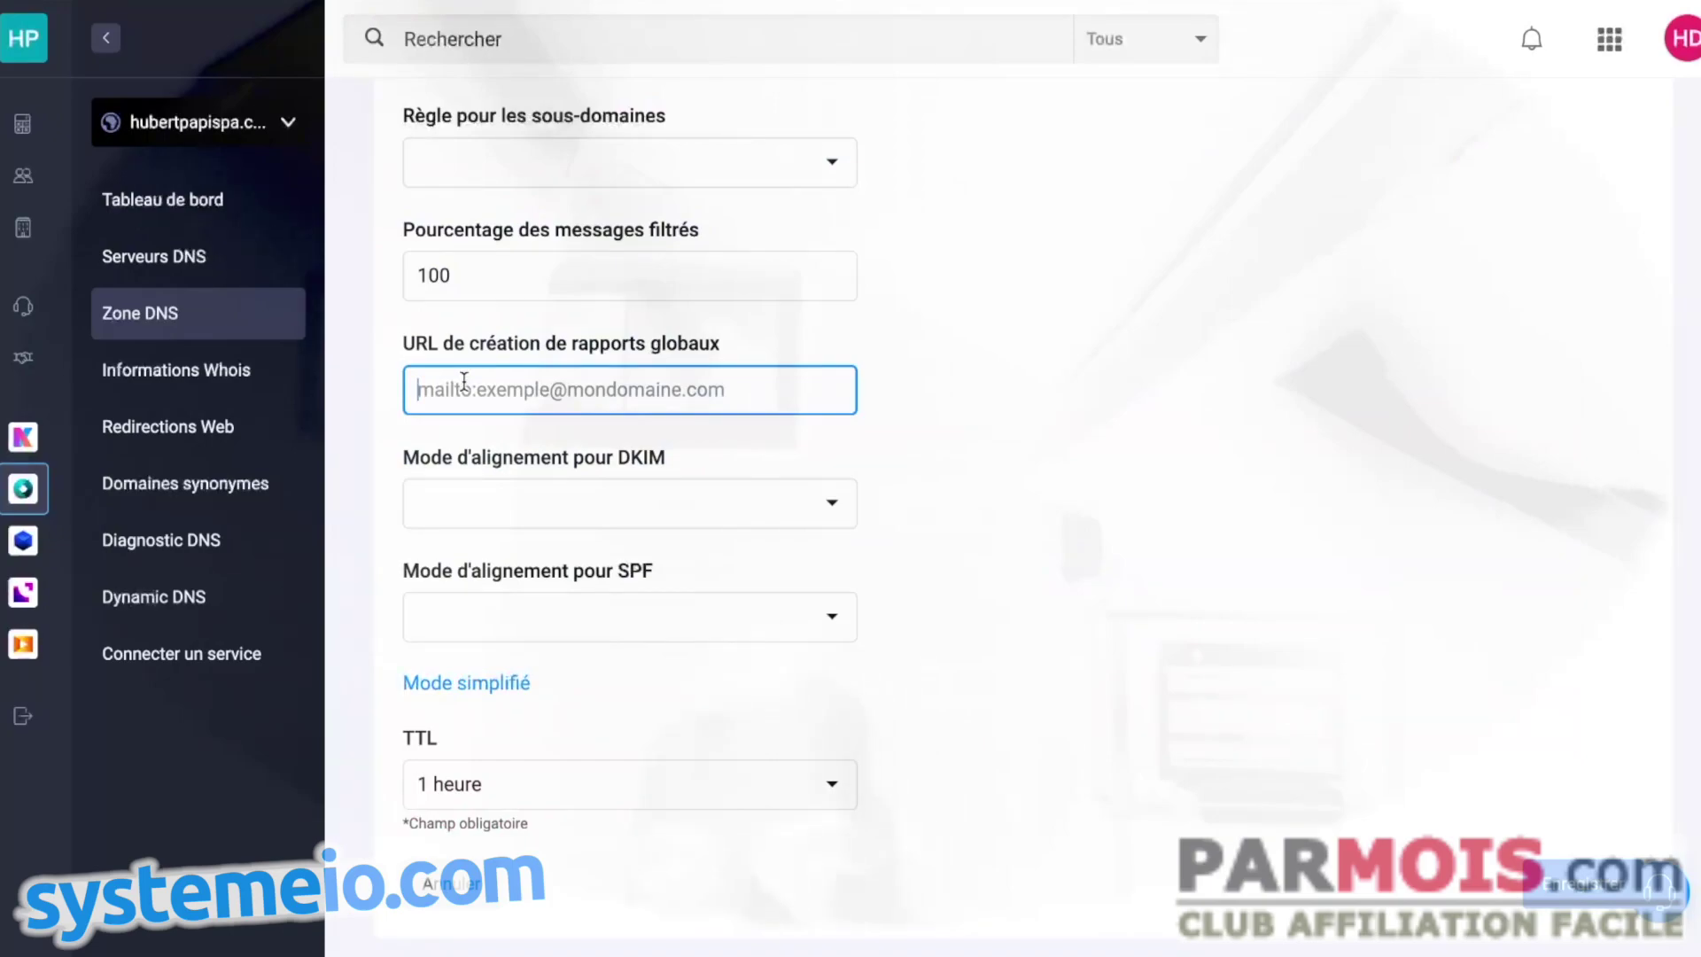
pyautogui.hotkey('ctrl', 'v')
pyautogui.moveTo(573, 396); pyautogui.dragTo(392, 400)
pyautogui.press('BackSpace')
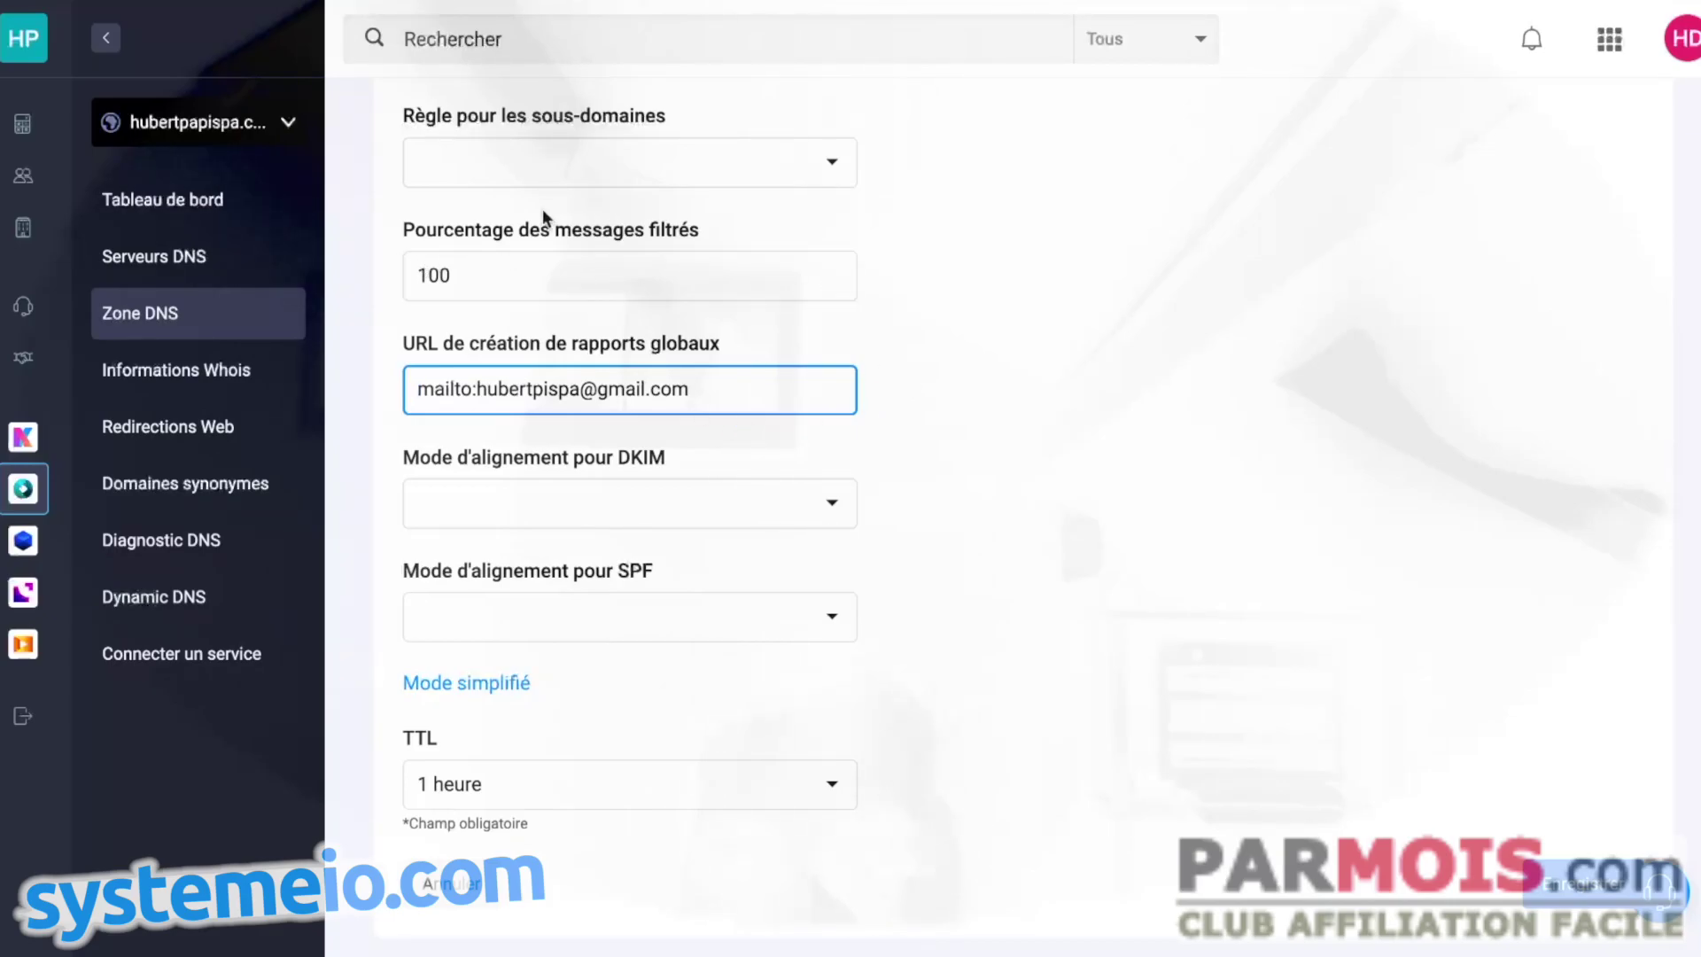
pyautogui.scroll(3, 987, 236)
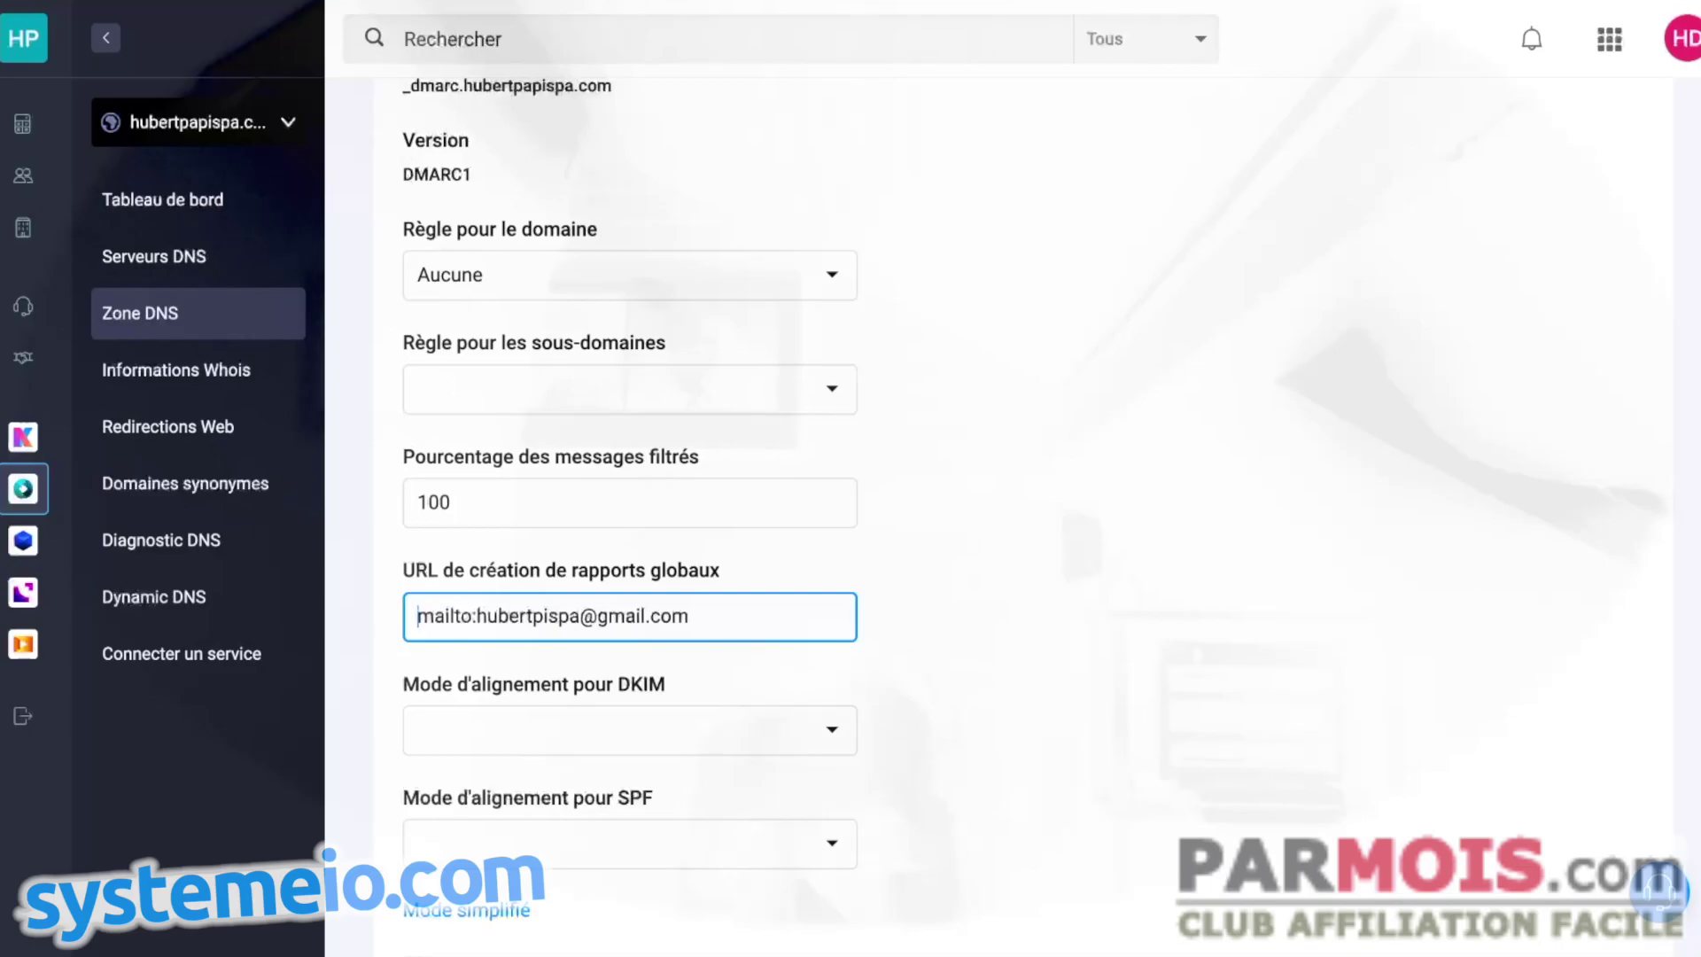
pyautogui.hotkey('alt', 'Tab')
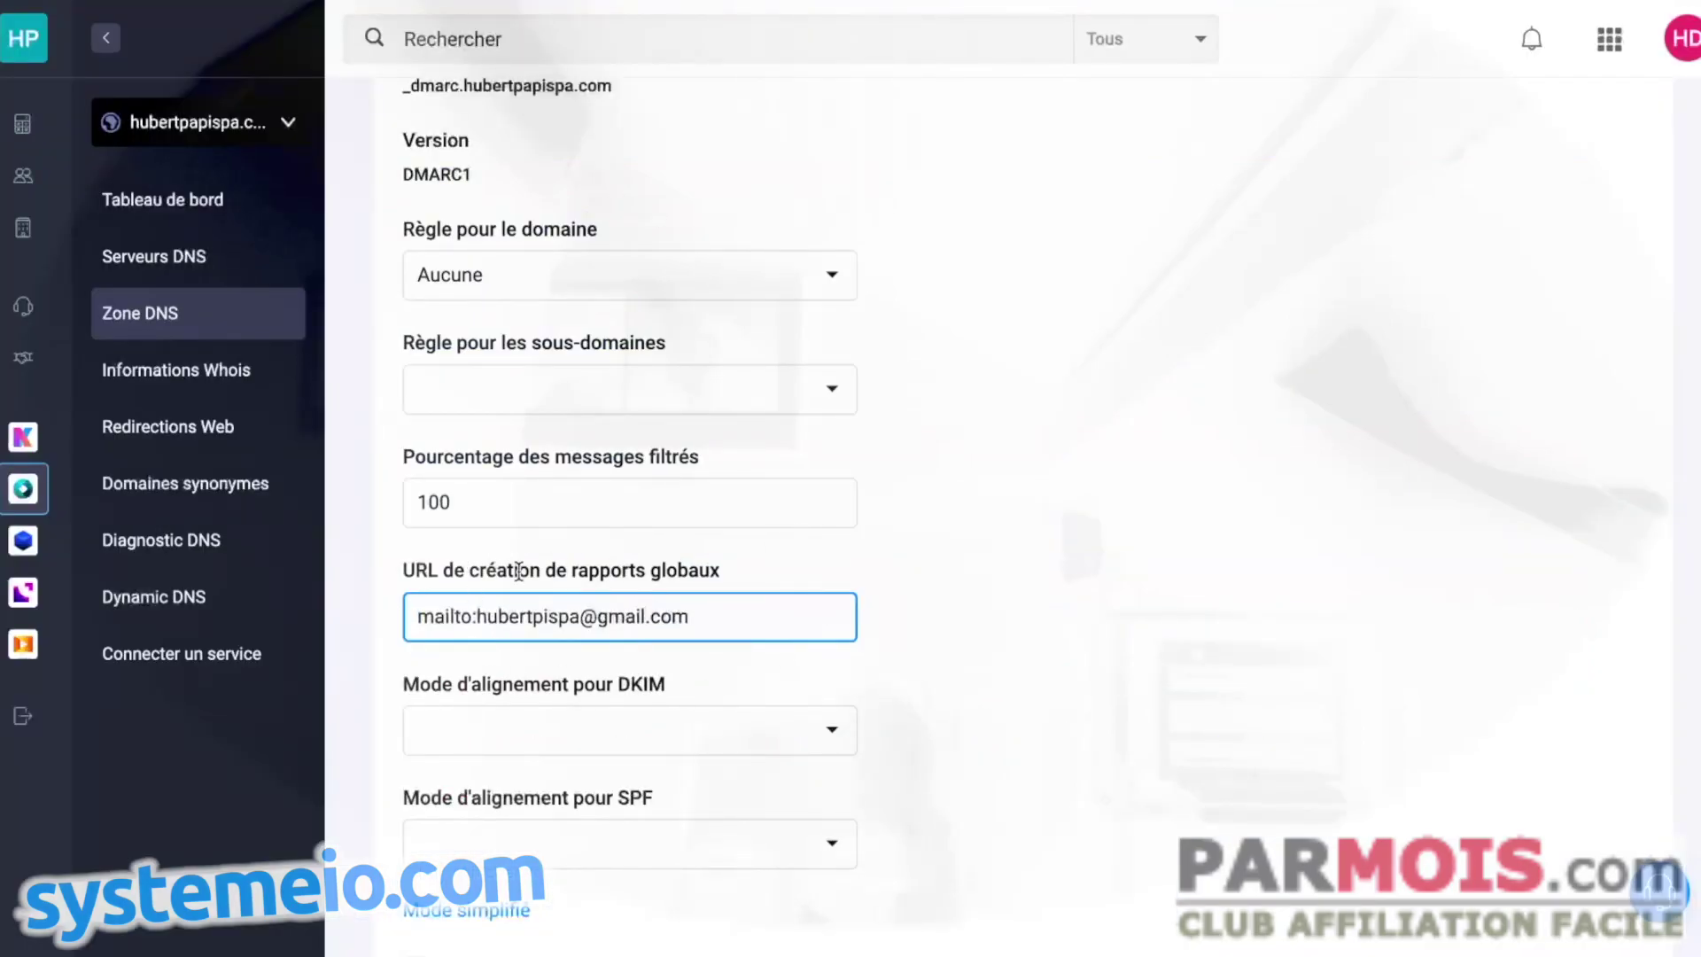
pyautogui.scroll(-3, 791, 546)
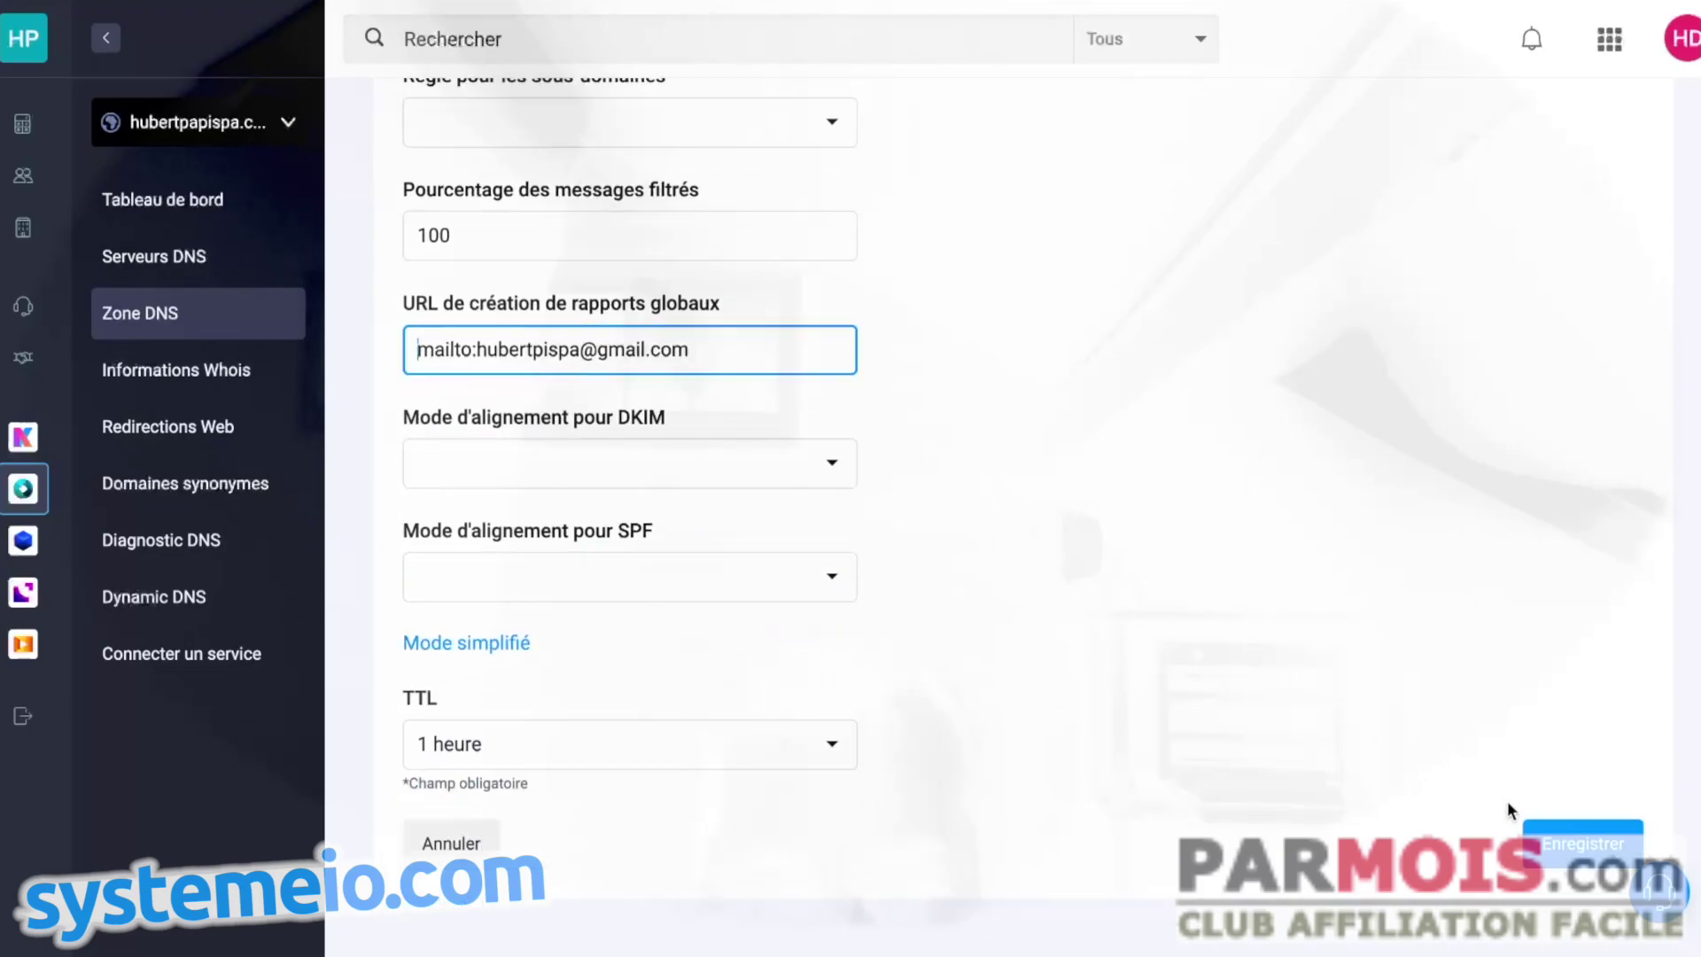
# - Save the _dmarc record and verify it reads v=DMARC1; p=none; pct=100
pyautogui.click(1583, 835)
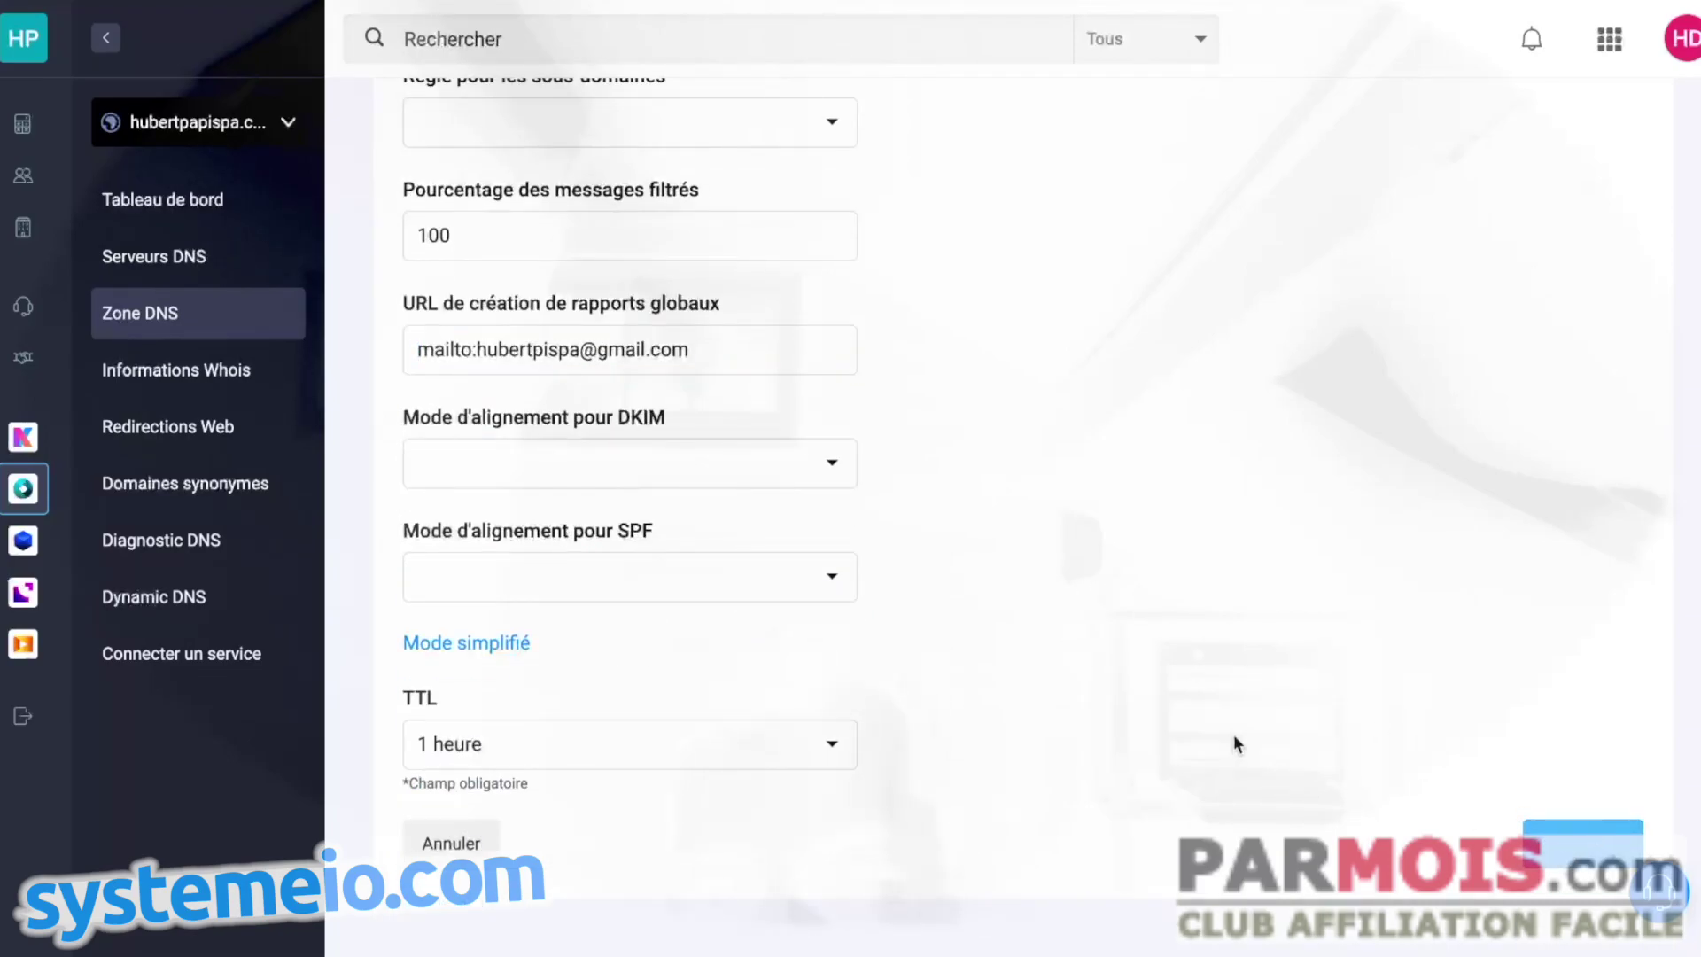
pyautogui.scroll(-10, 1129, 517)
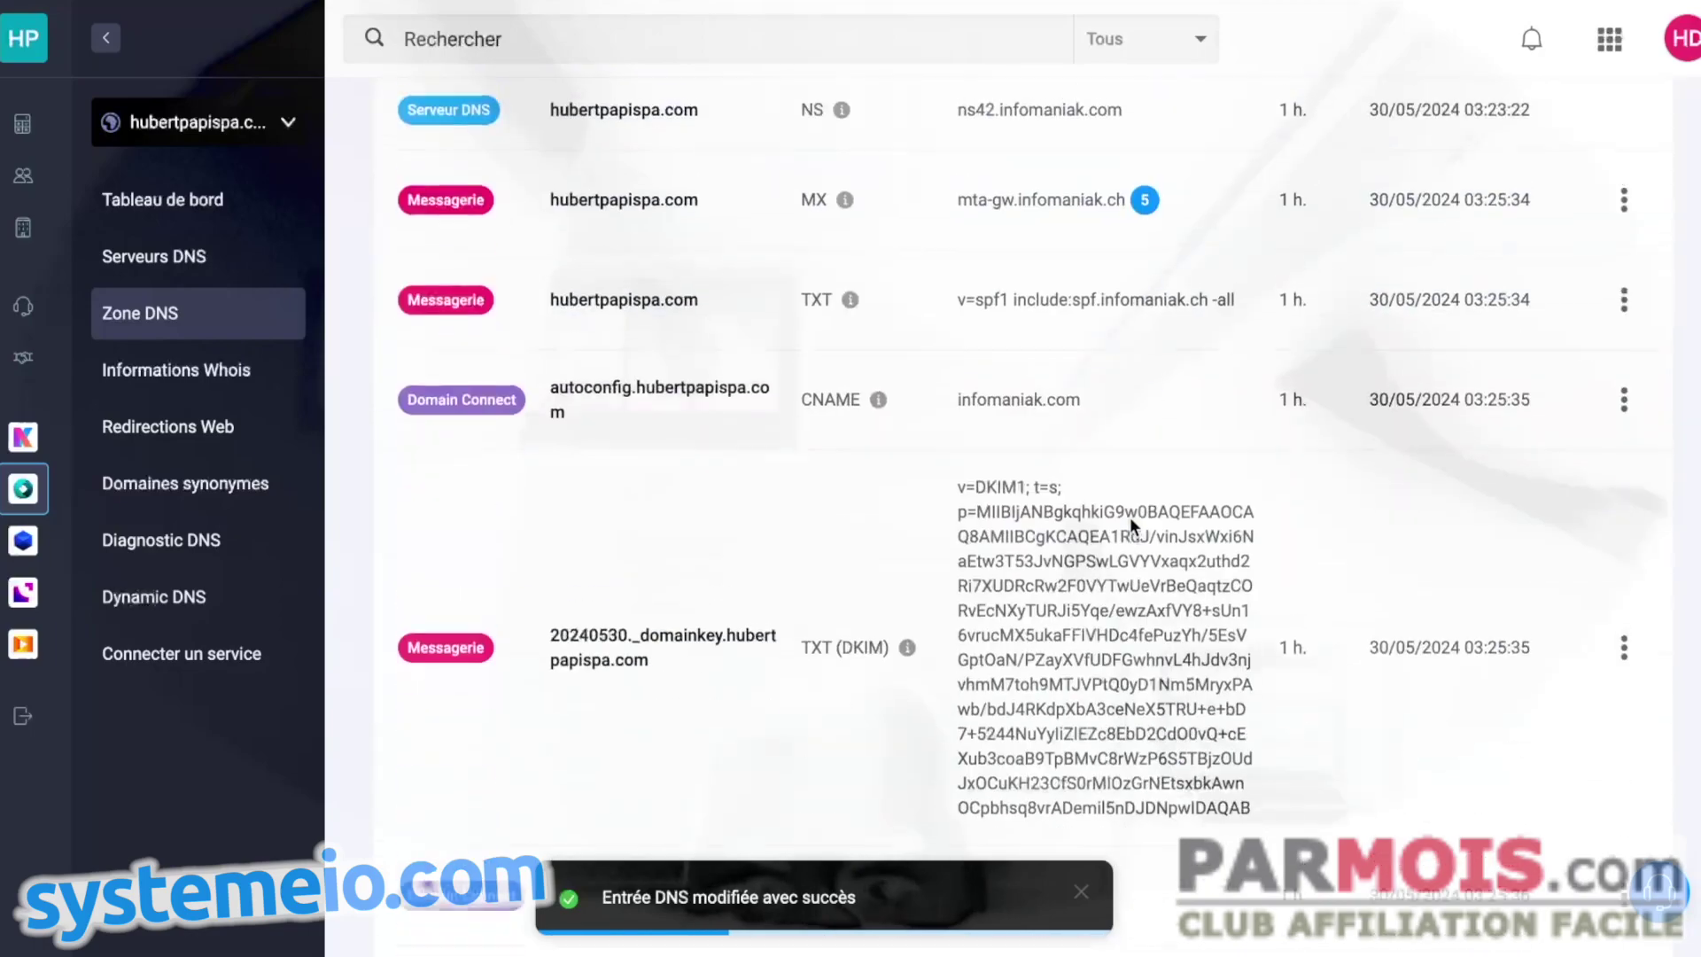
pyautogui.scroll(-6, 777, 358)
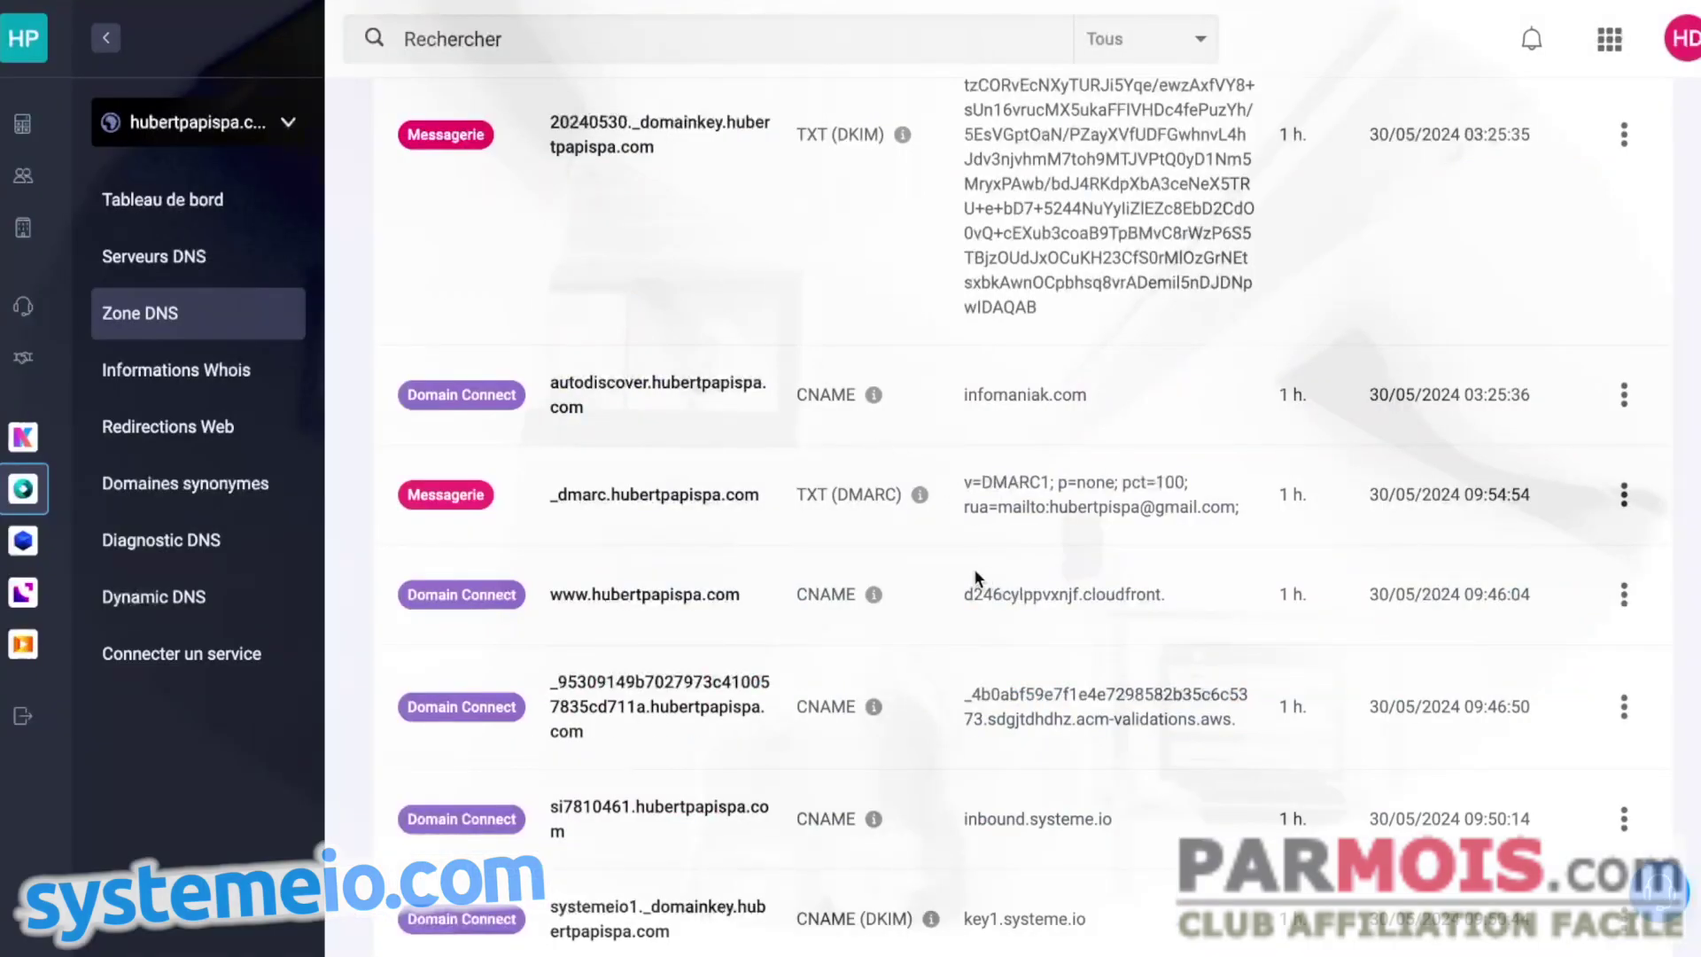
# - Reopen the _dmarc record and change the filtered-messages percentage from 100 to 0
pyautogui.click(1624, 494)
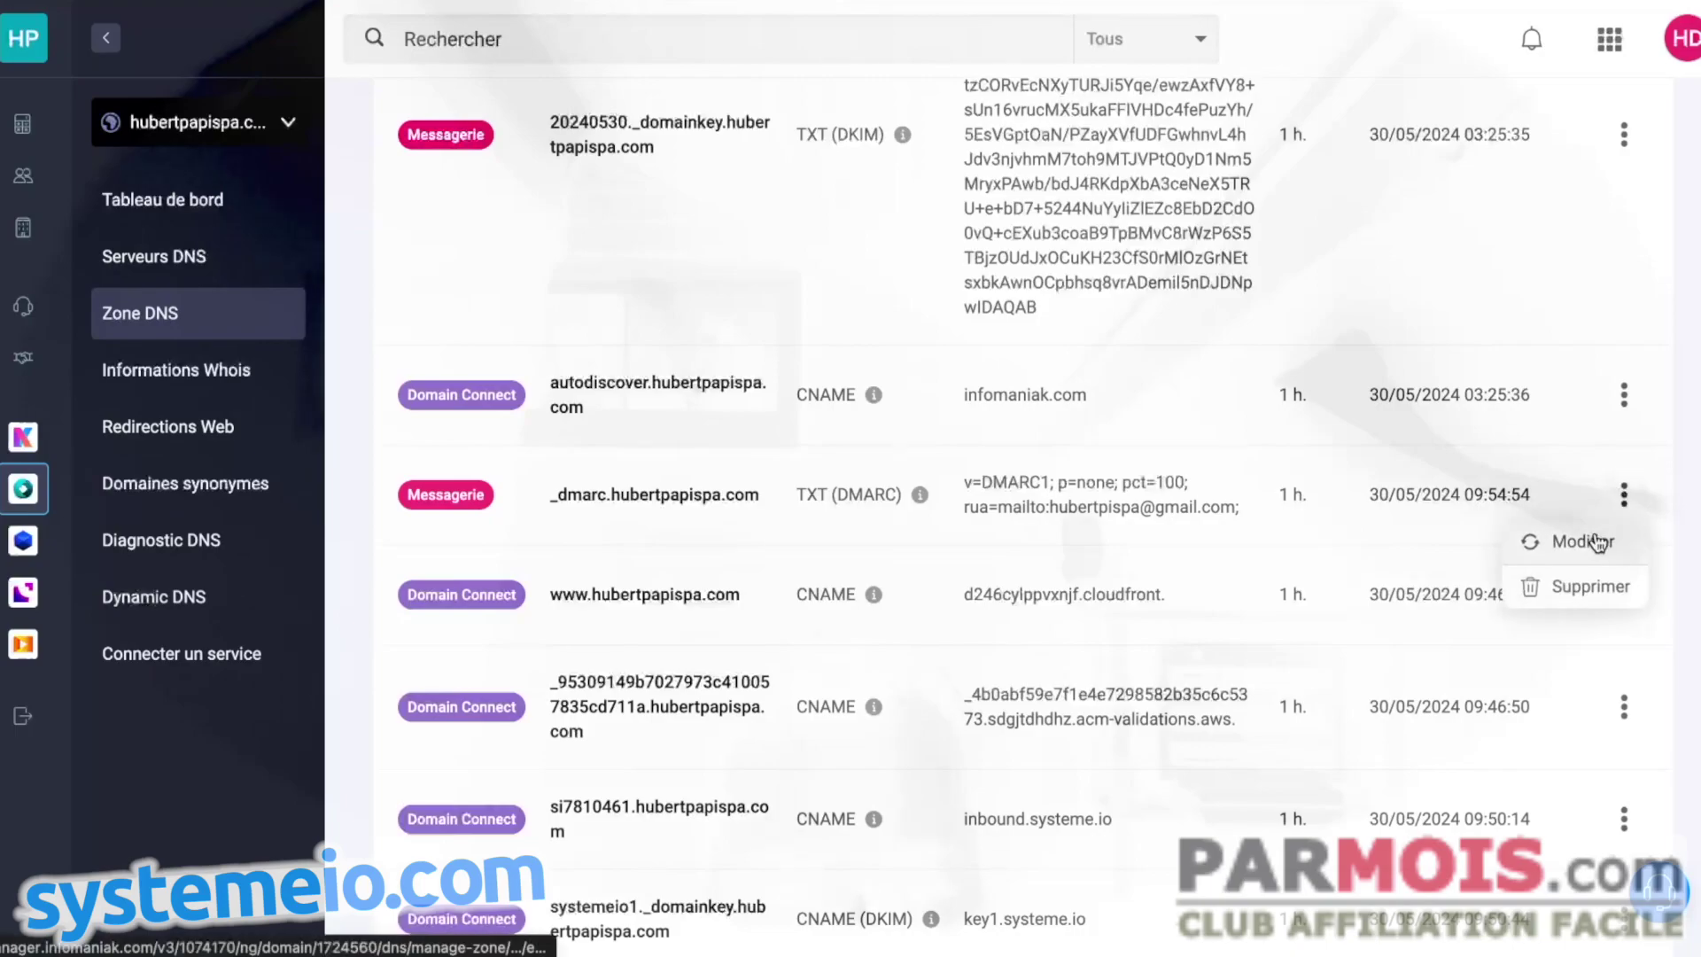
pyautogui.click(1566, 543)
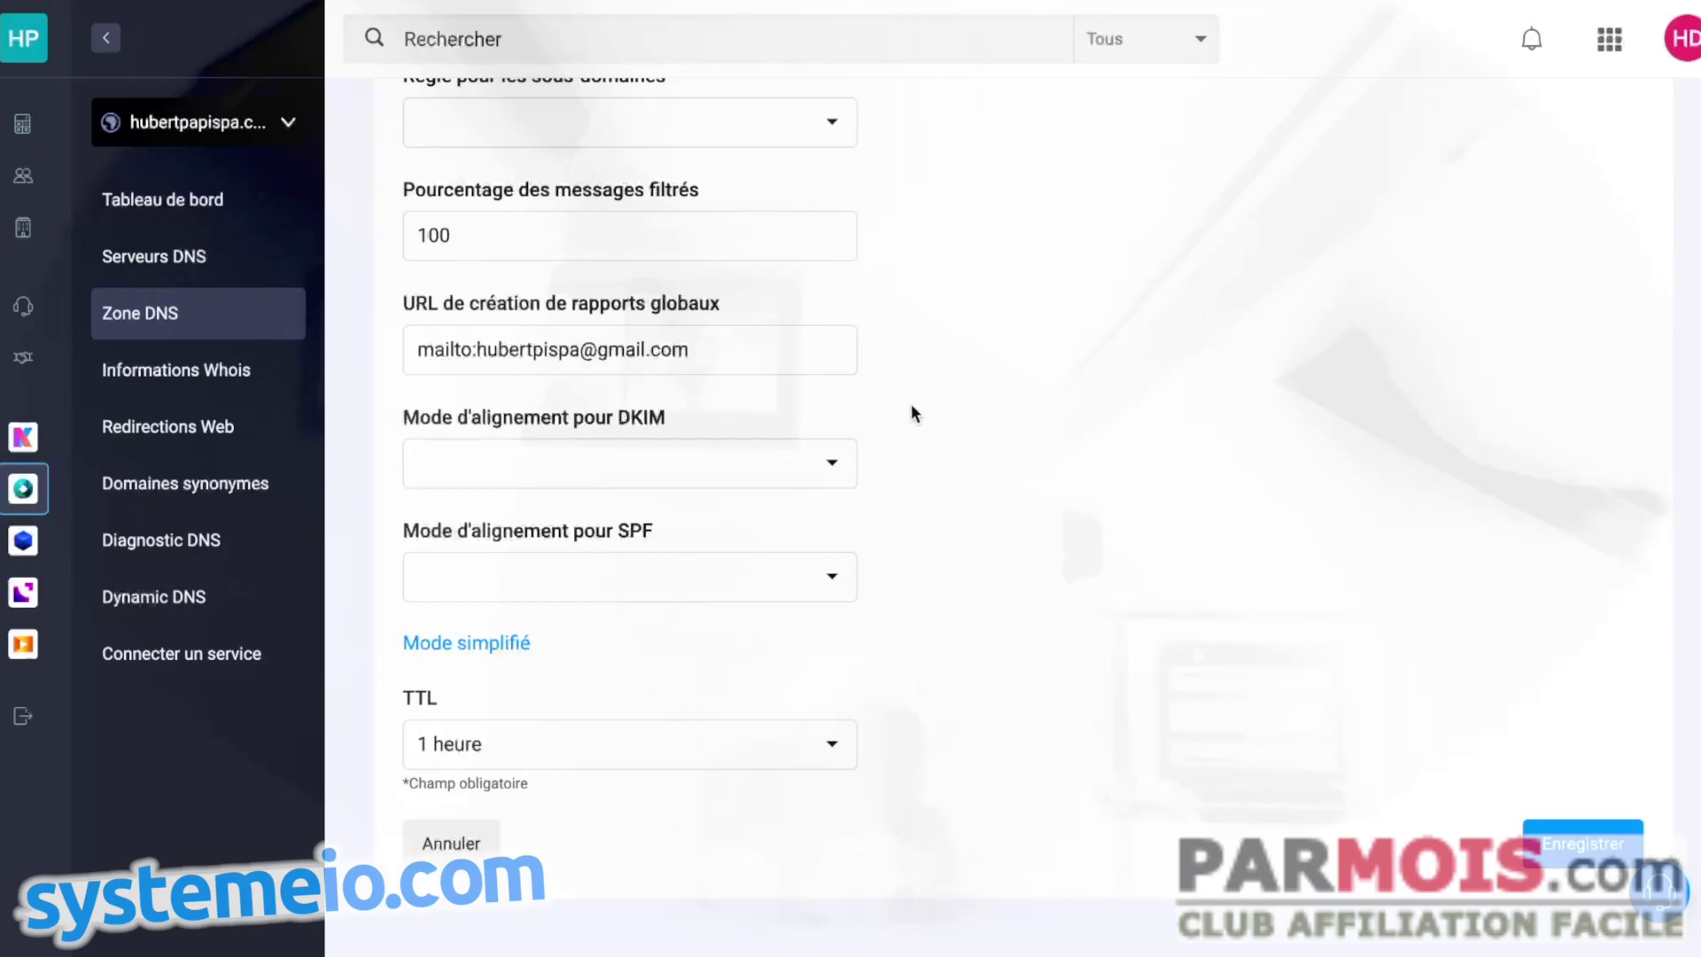
pyautogui.scroll(3, 913, 410)
pyautogui.scroll(1, 488, 213)
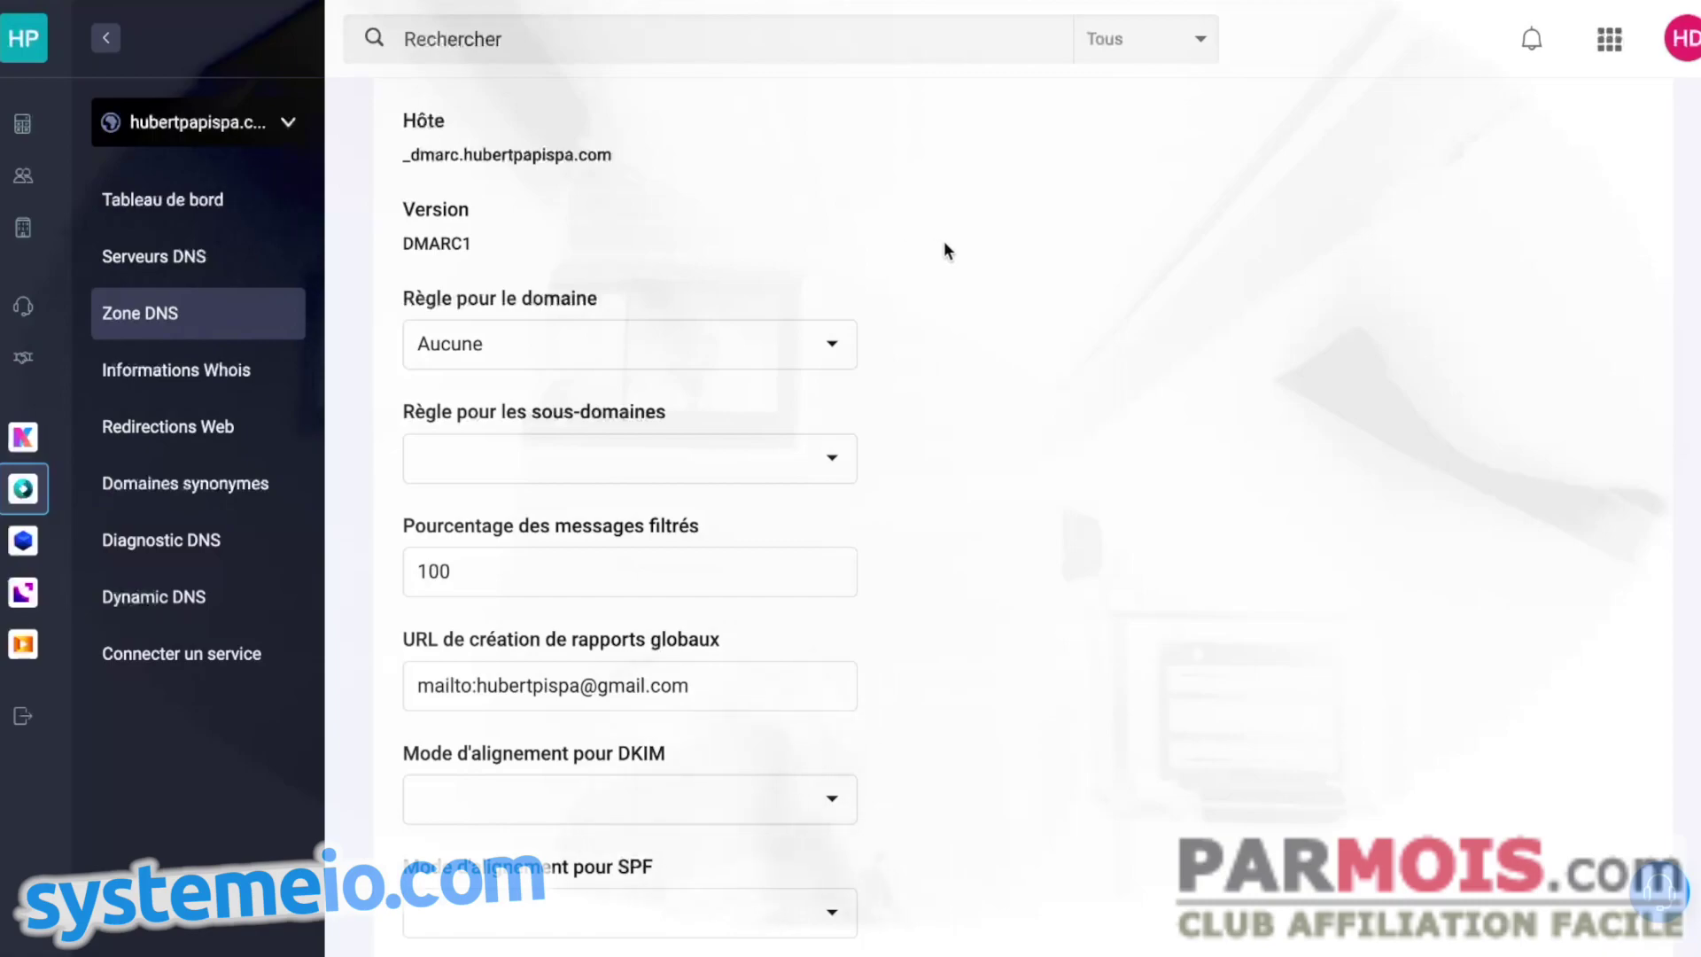
pyautogui.moveTo(478, 576); pyautogui.dragTo(426, 569)
pyautogui.write('0')
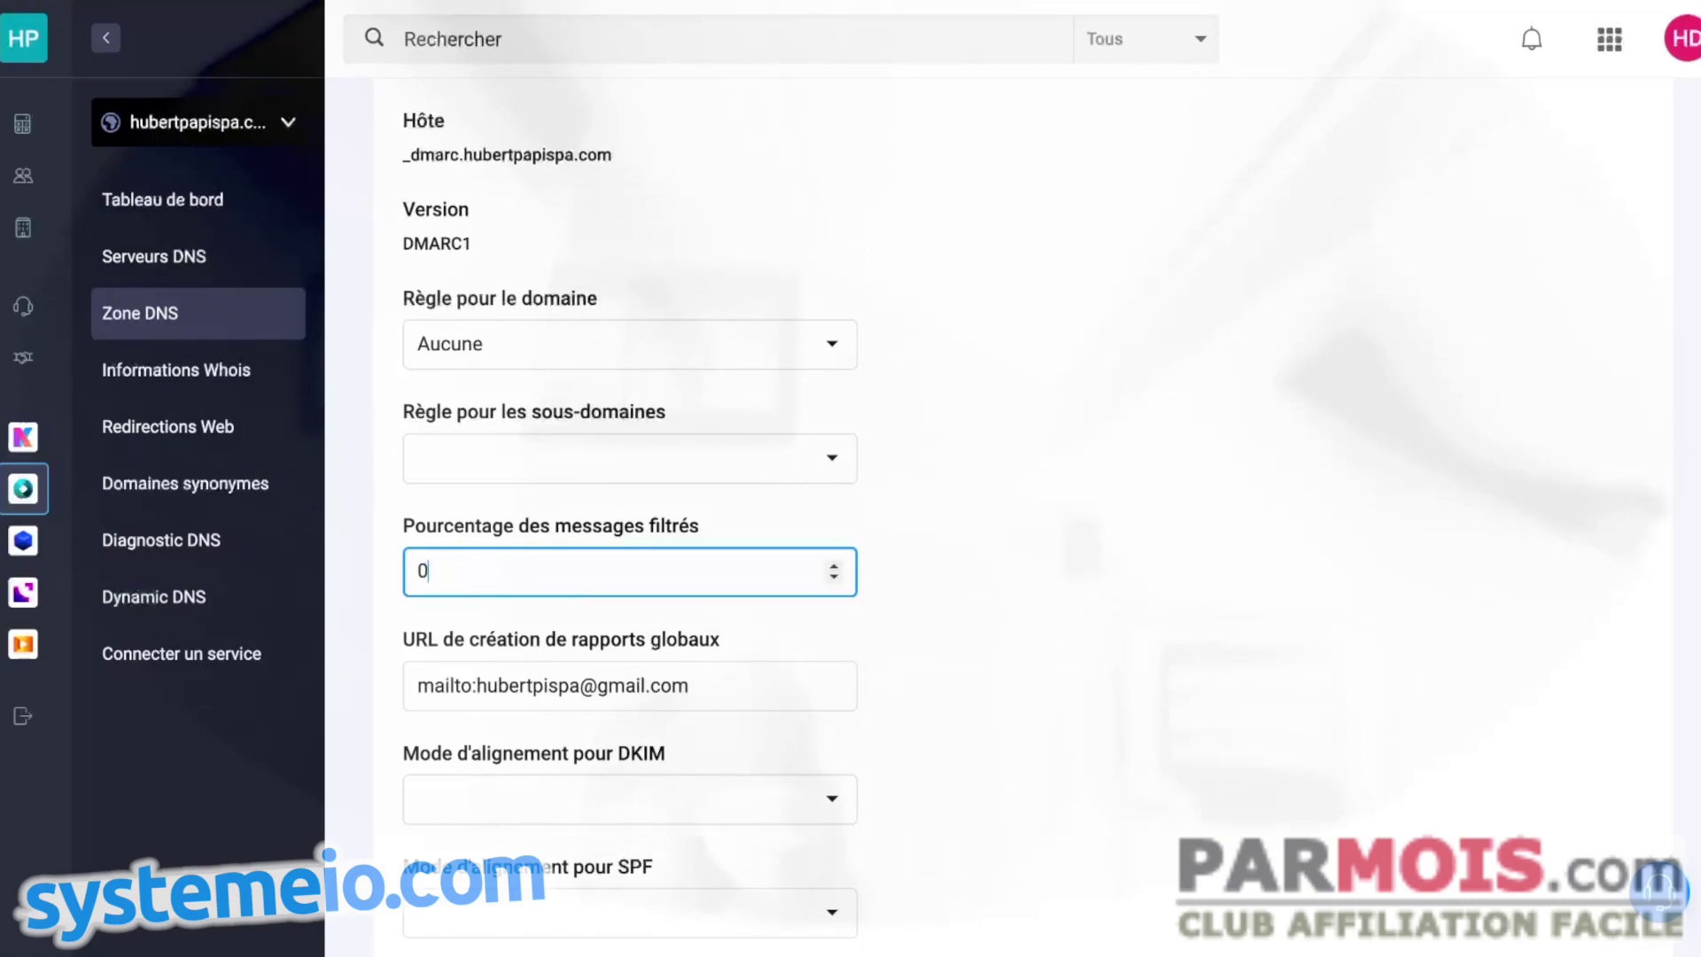
pyautogui.click(1077, 556)
pyautogui.scroll(-4, 1240, 620)
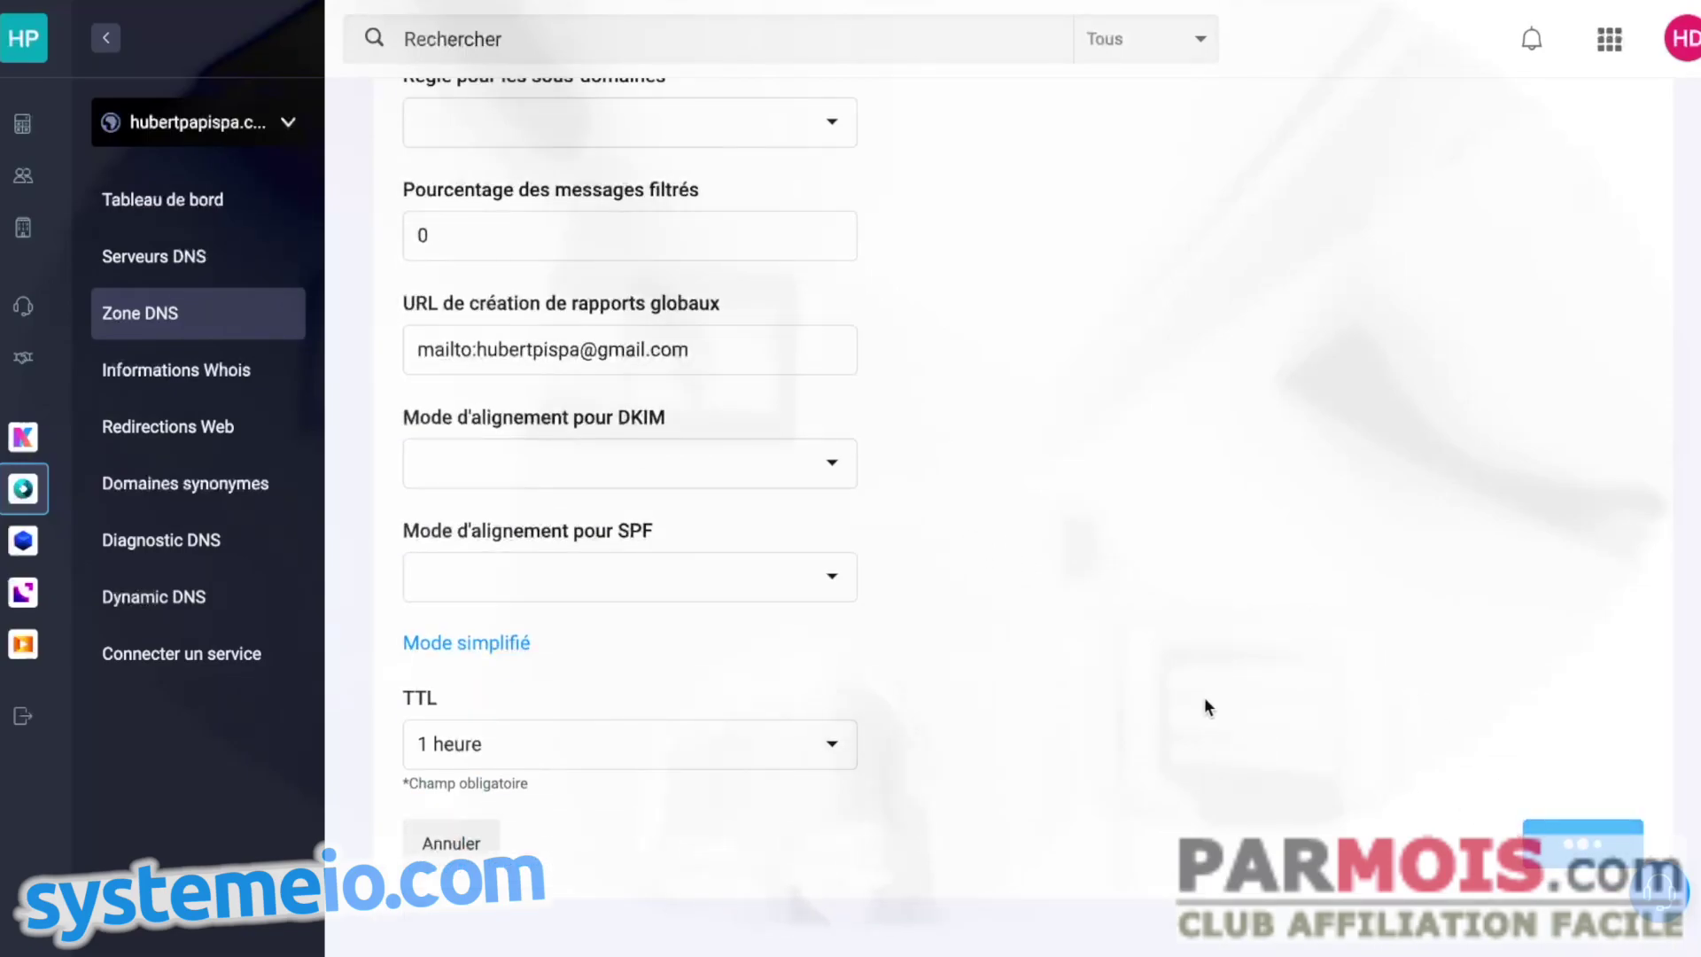
pyautogui.scroll(-4, 1196, 531)
pyautogui.scroll(-10, 1157, 514)
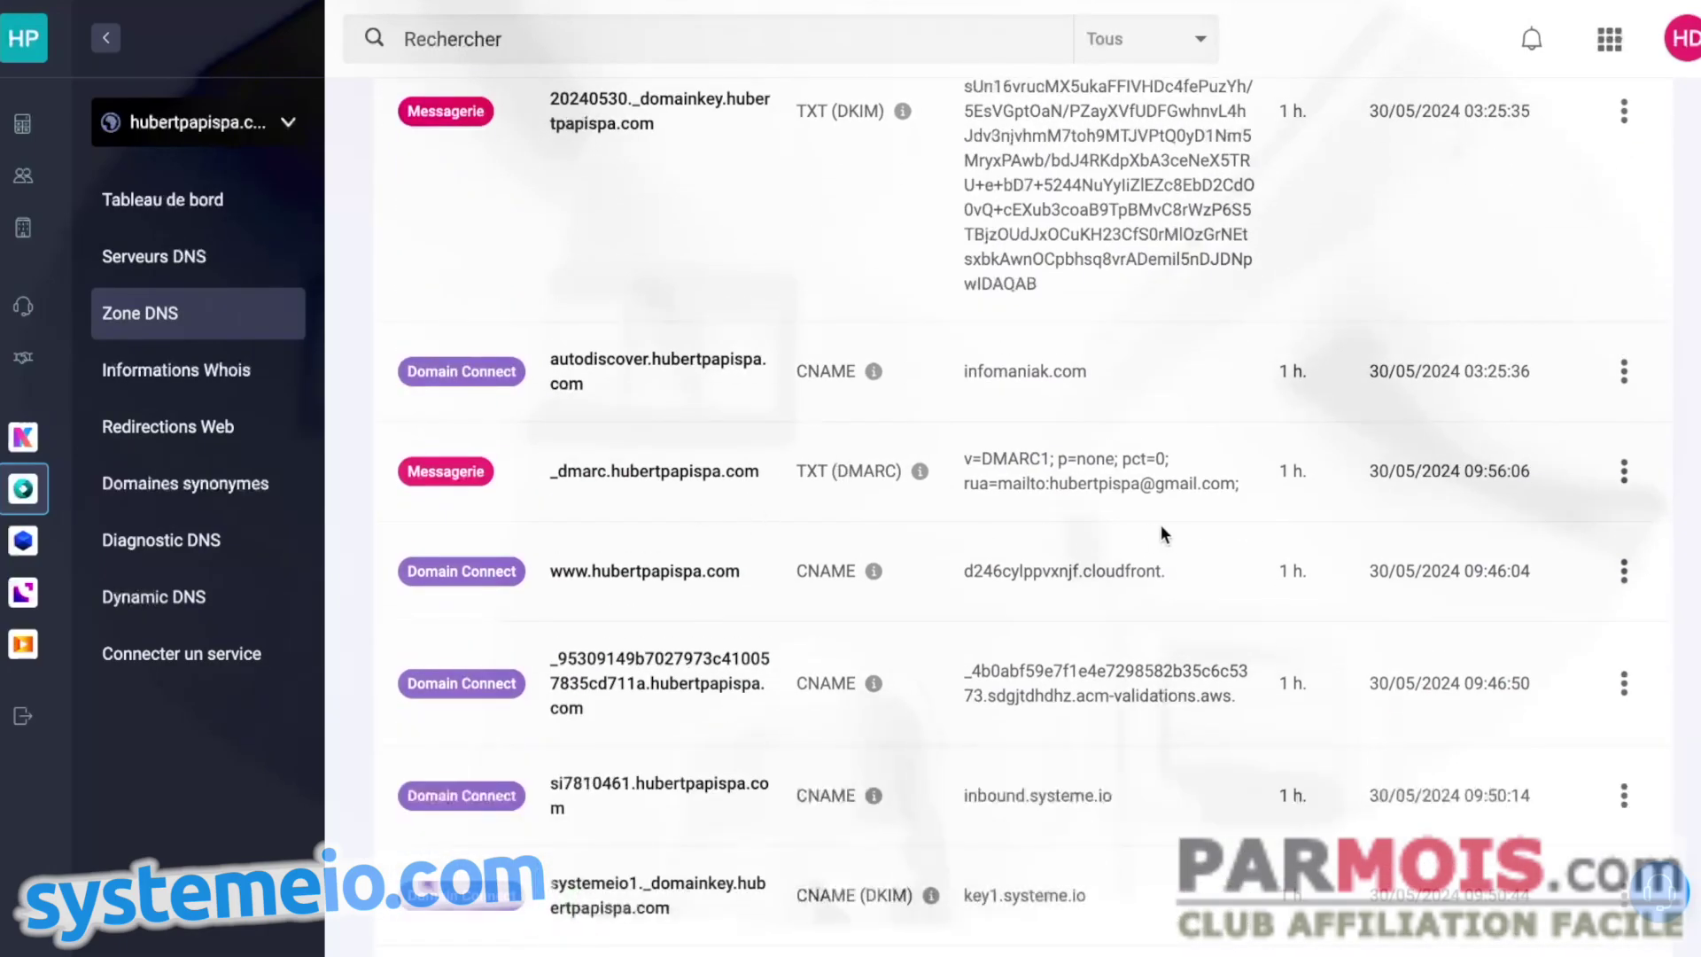
# - Delete the _dmarc TXT record from the Infomaniak zone, acknowledging the warning
pyautogui.click(1624, 473)
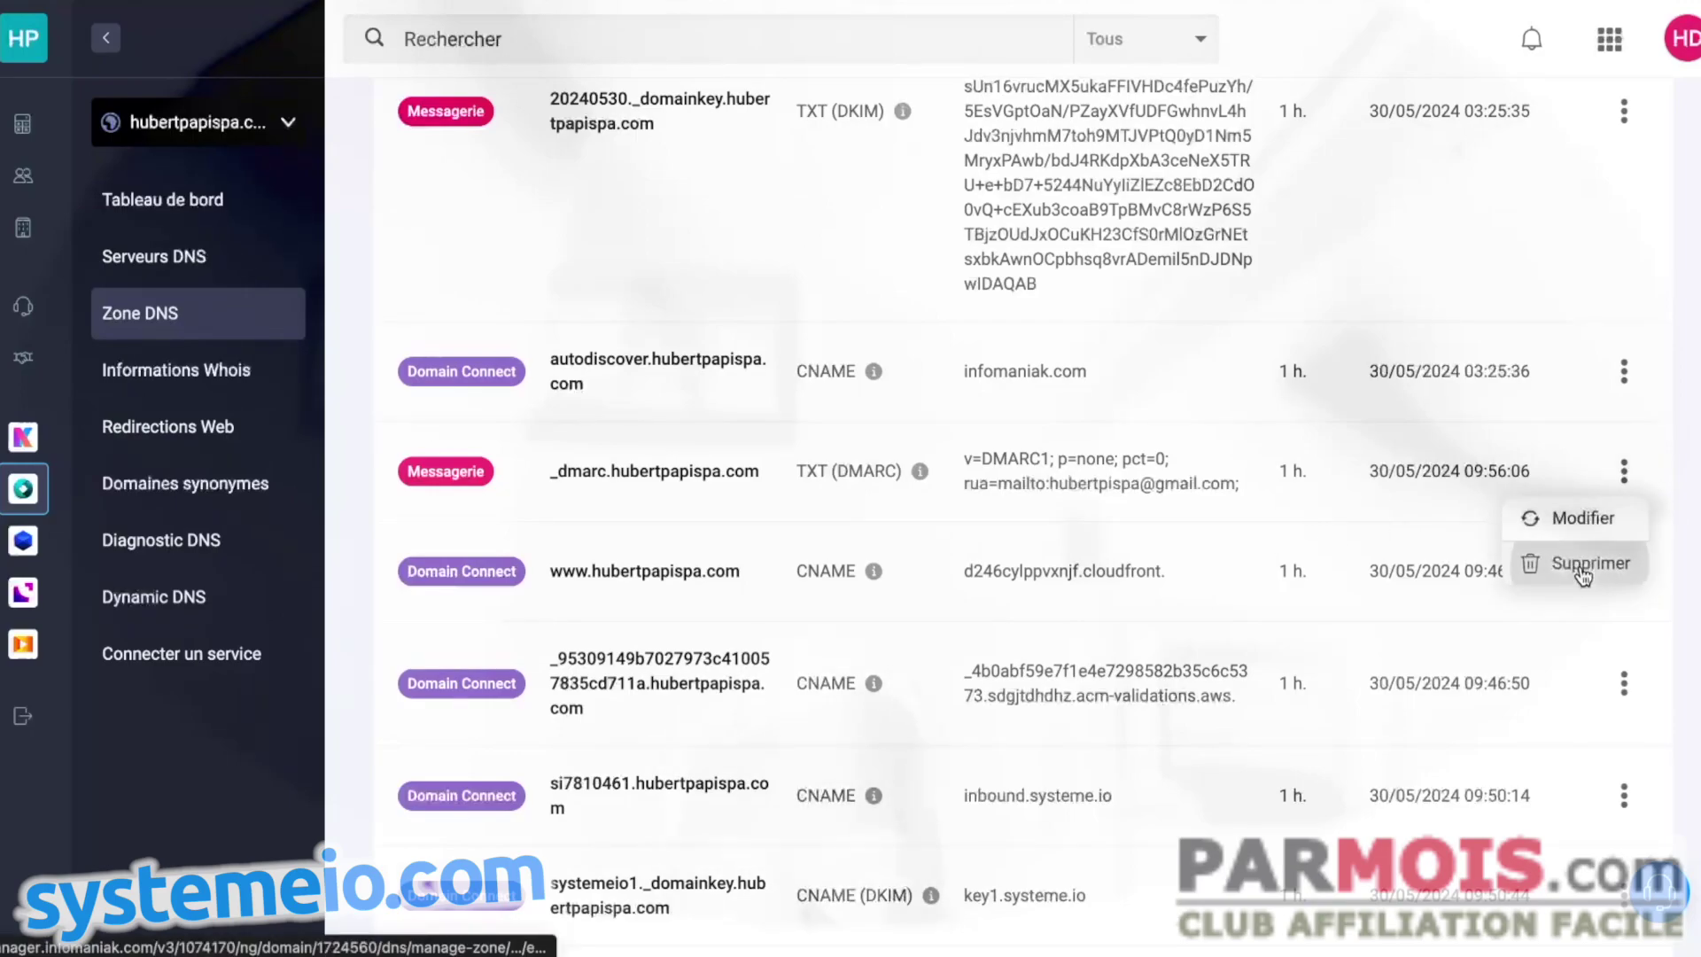
pyautogui.click(1585, 562)
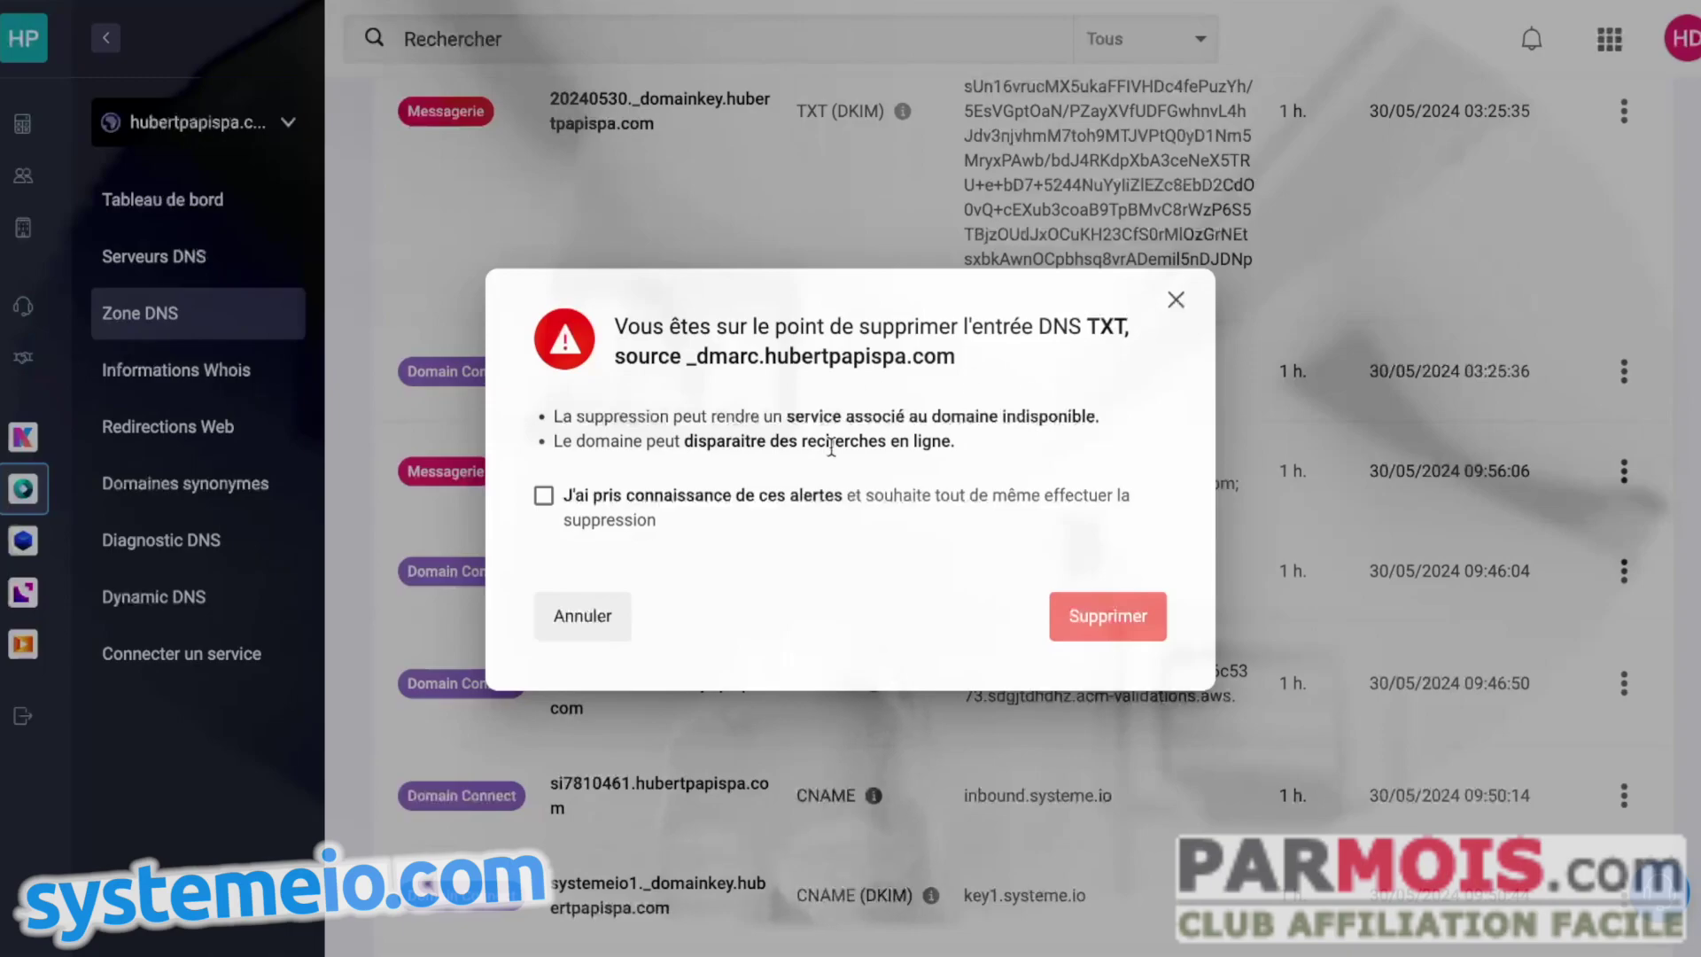
pyautogui.click(544, 497)
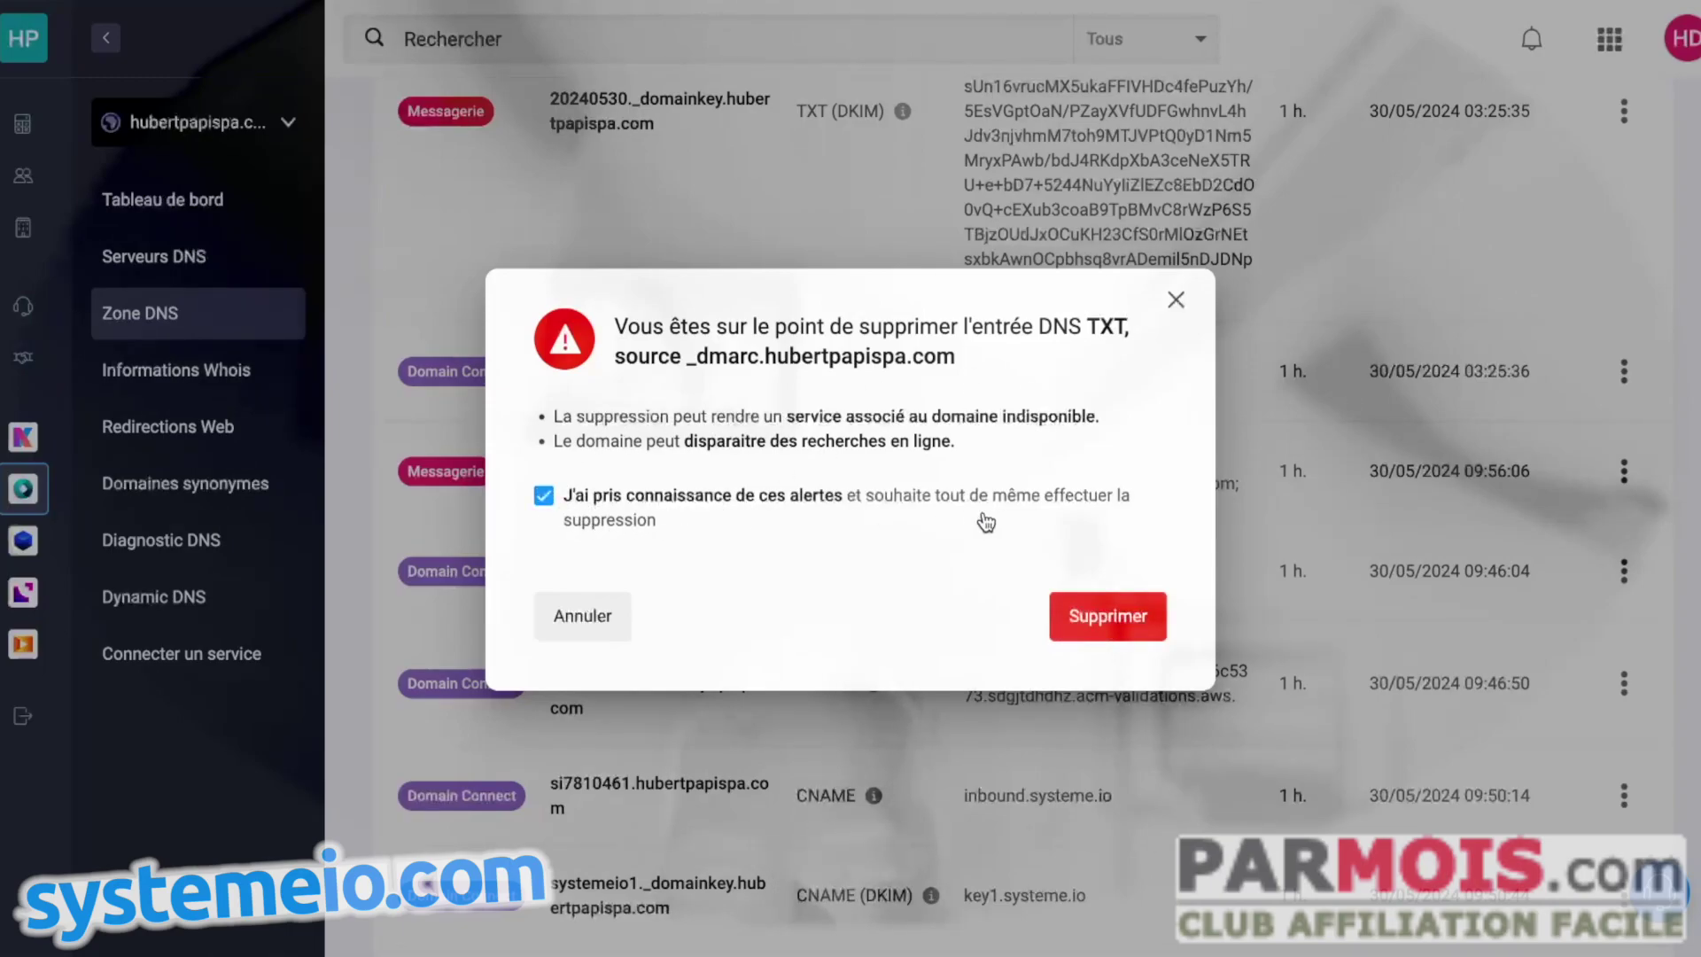
pyautogui.click(1098, 617)
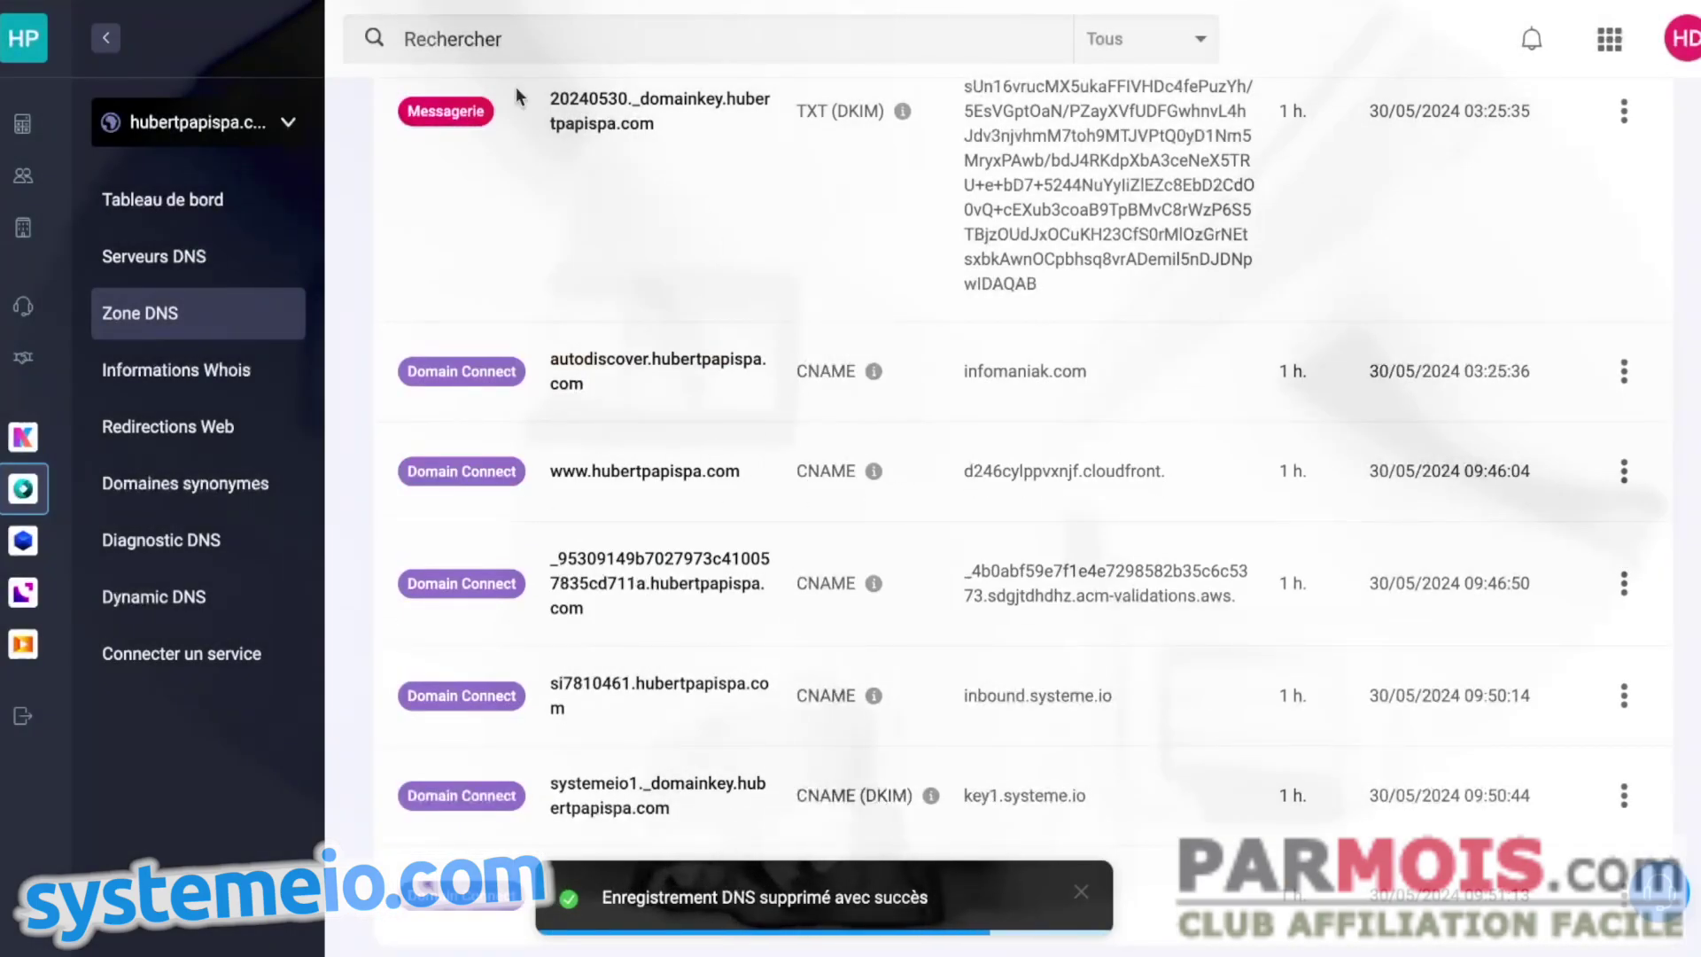
pyautogui.scroll(10, 988, 320)
# - Start a new TXT record in the Infomaniak DNS zone
pyautogui.click(759, 340)
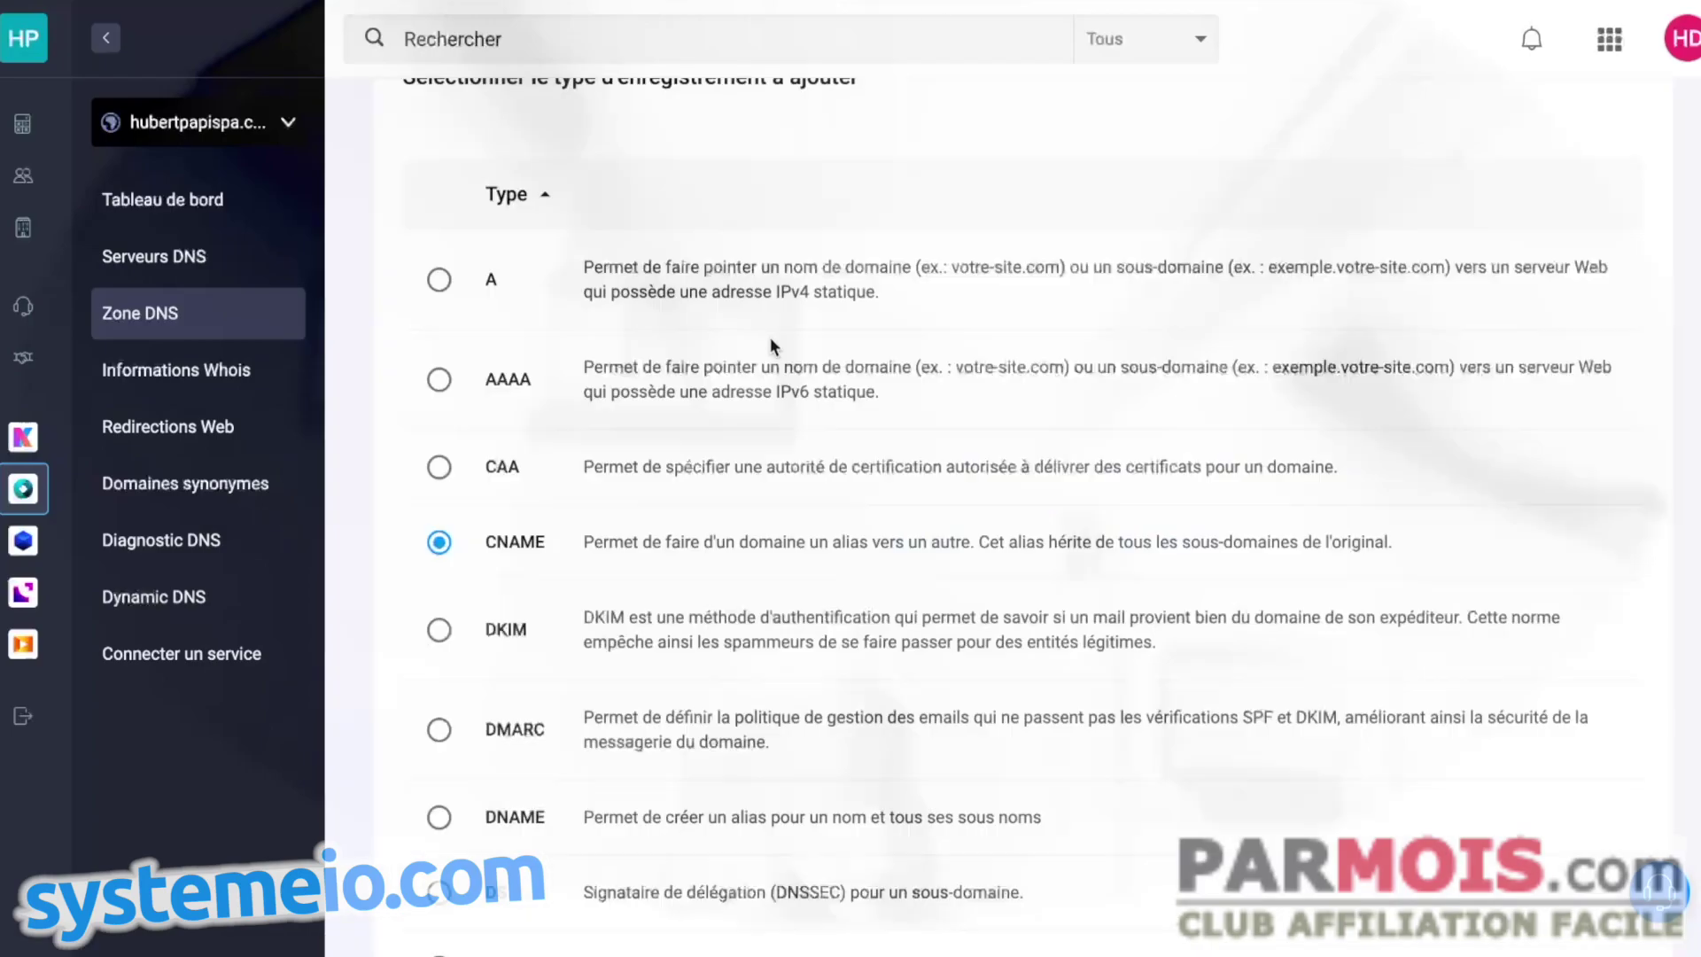
pyautogui.scroll(-1, 457, 747)
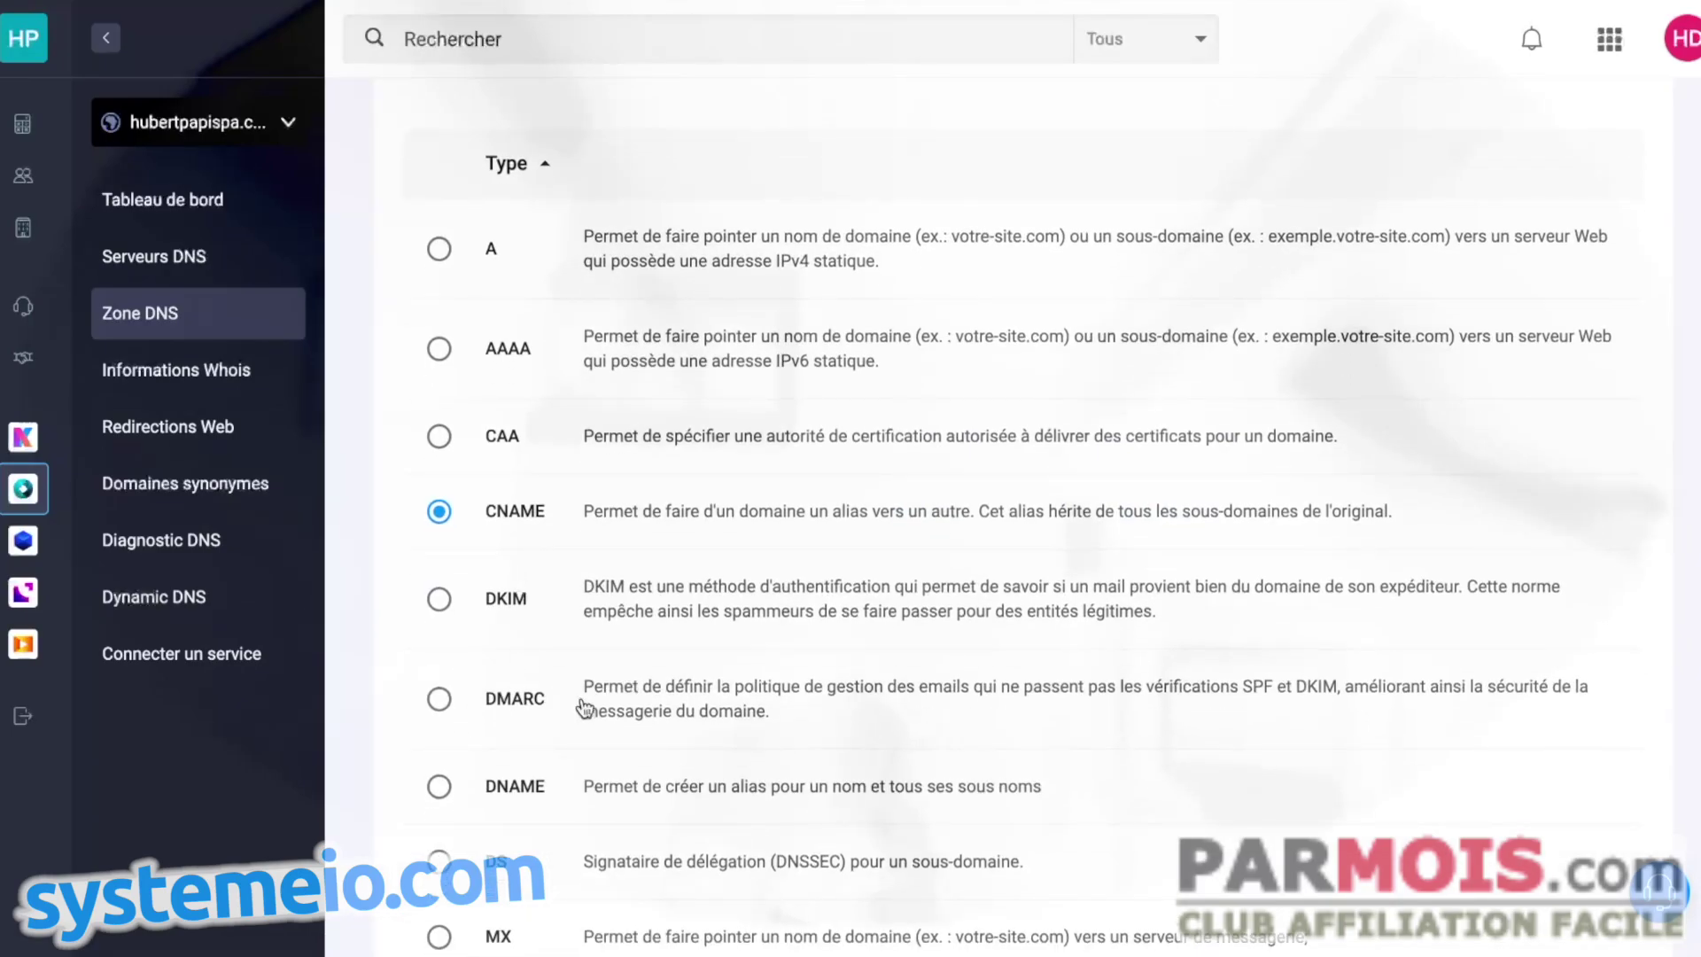
pyautogui.scroll(-7, 585, 700)
pyautogui.click(436, 794)
pyautogui.scroll(-1, 894, 720)
pyautogui.click(1608, 828)
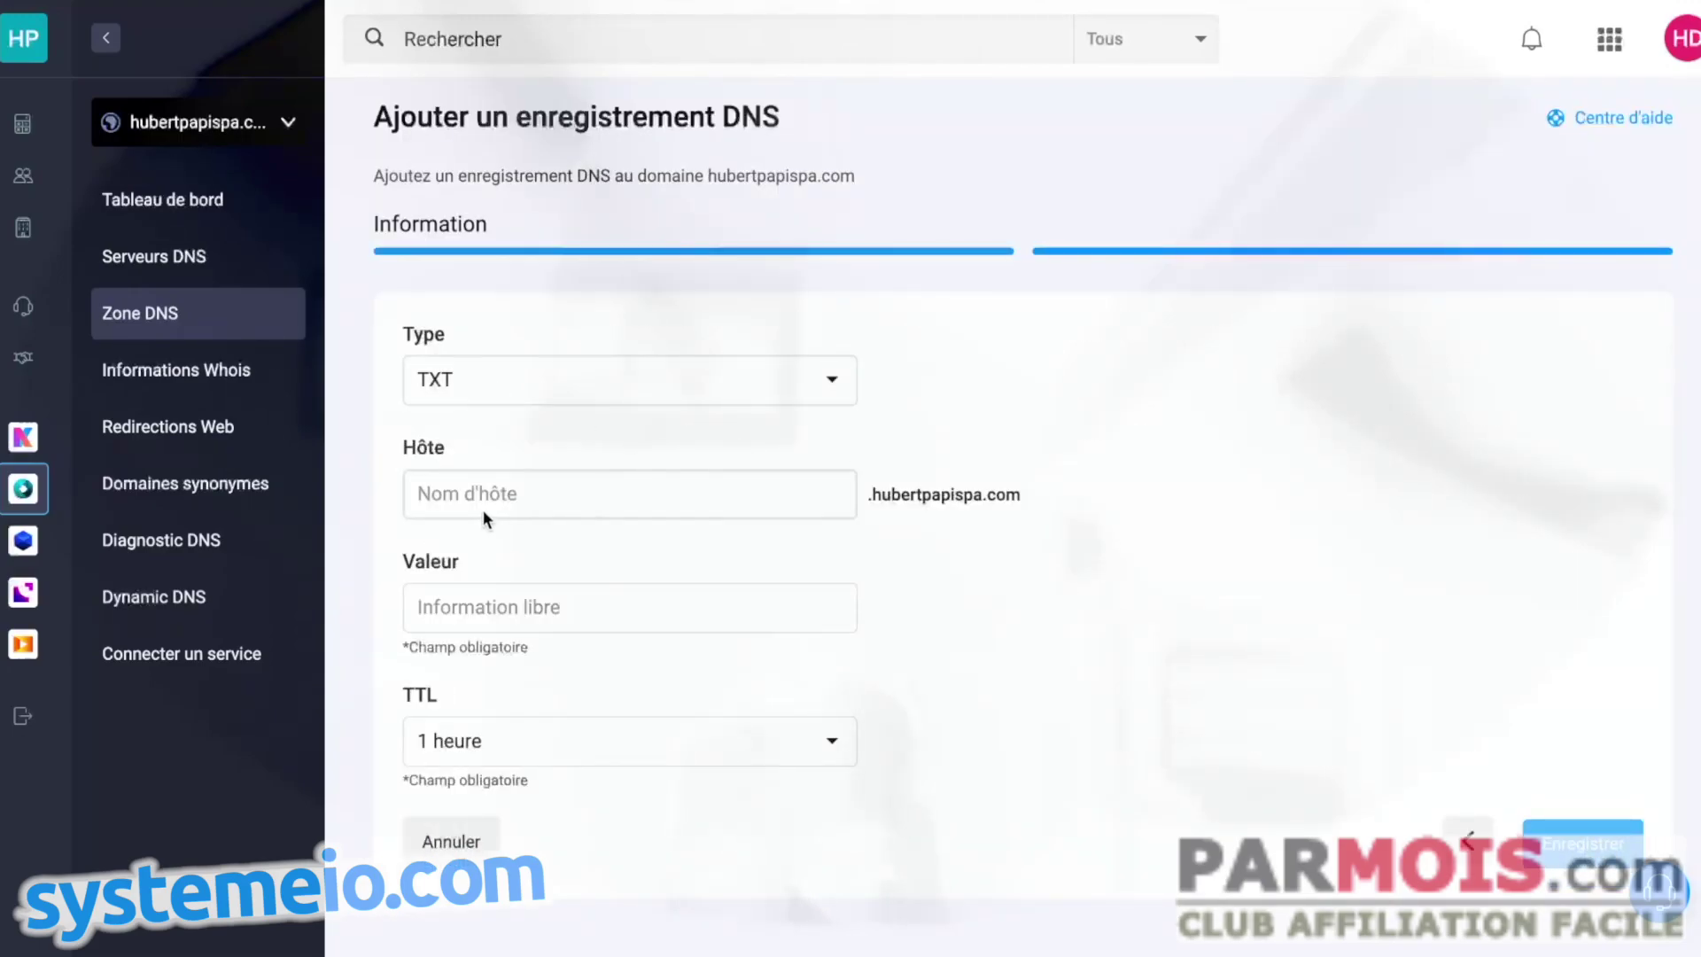
# - Fill the TXT record with host _dmarc and Systeme.io's DMARC value, then save it
pyautogui.hotkey('alt', 'Tab')
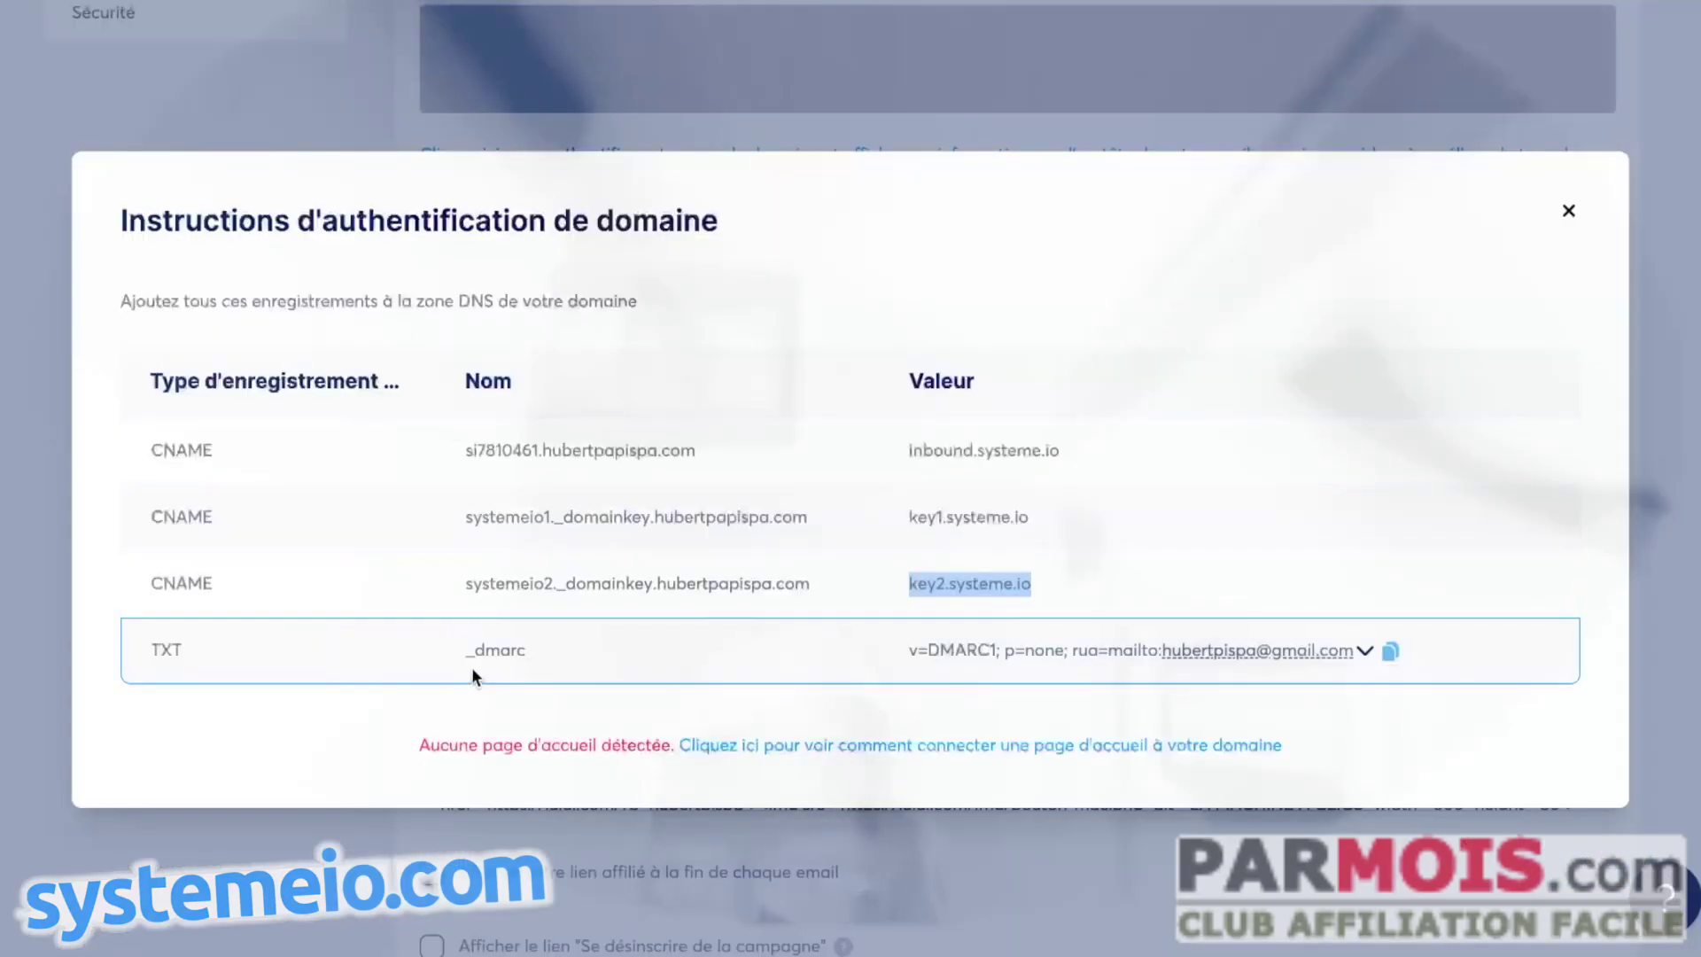
pyautogui.moveTo(467, 650); pyautogui.dragTo(609, 650)
pyautogui.hotkey('ctrl', 'c')
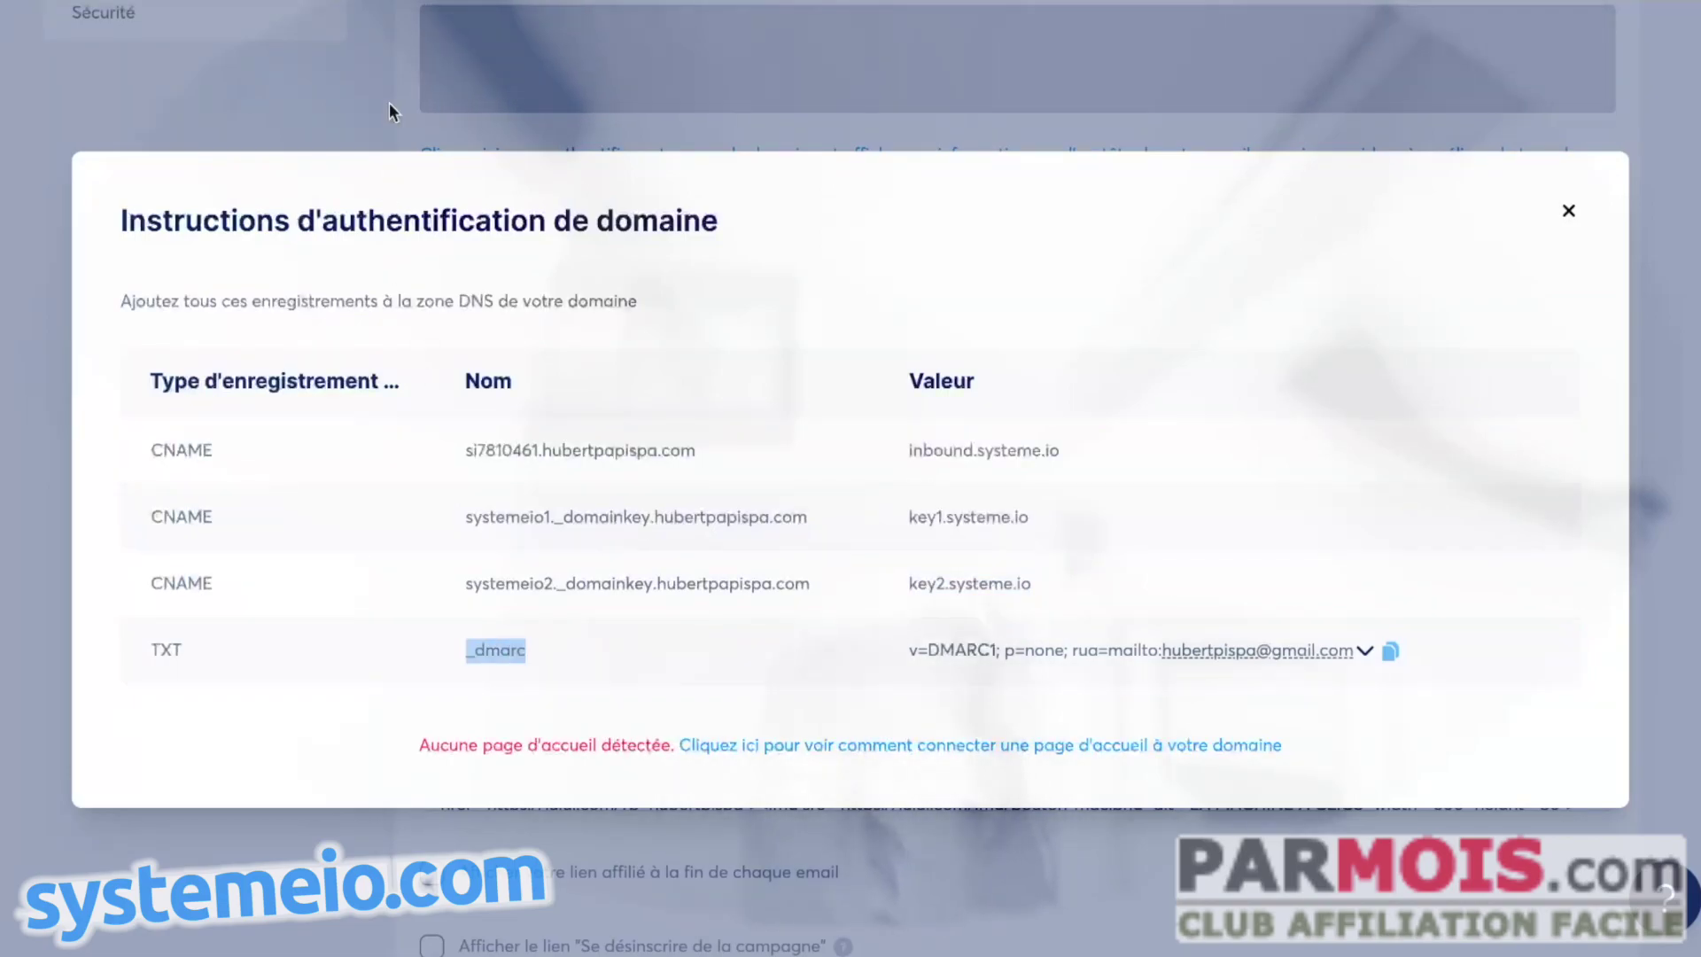
pyautogui.hotkey('alt', 'Tab')
pyautogui.click(531, 486)
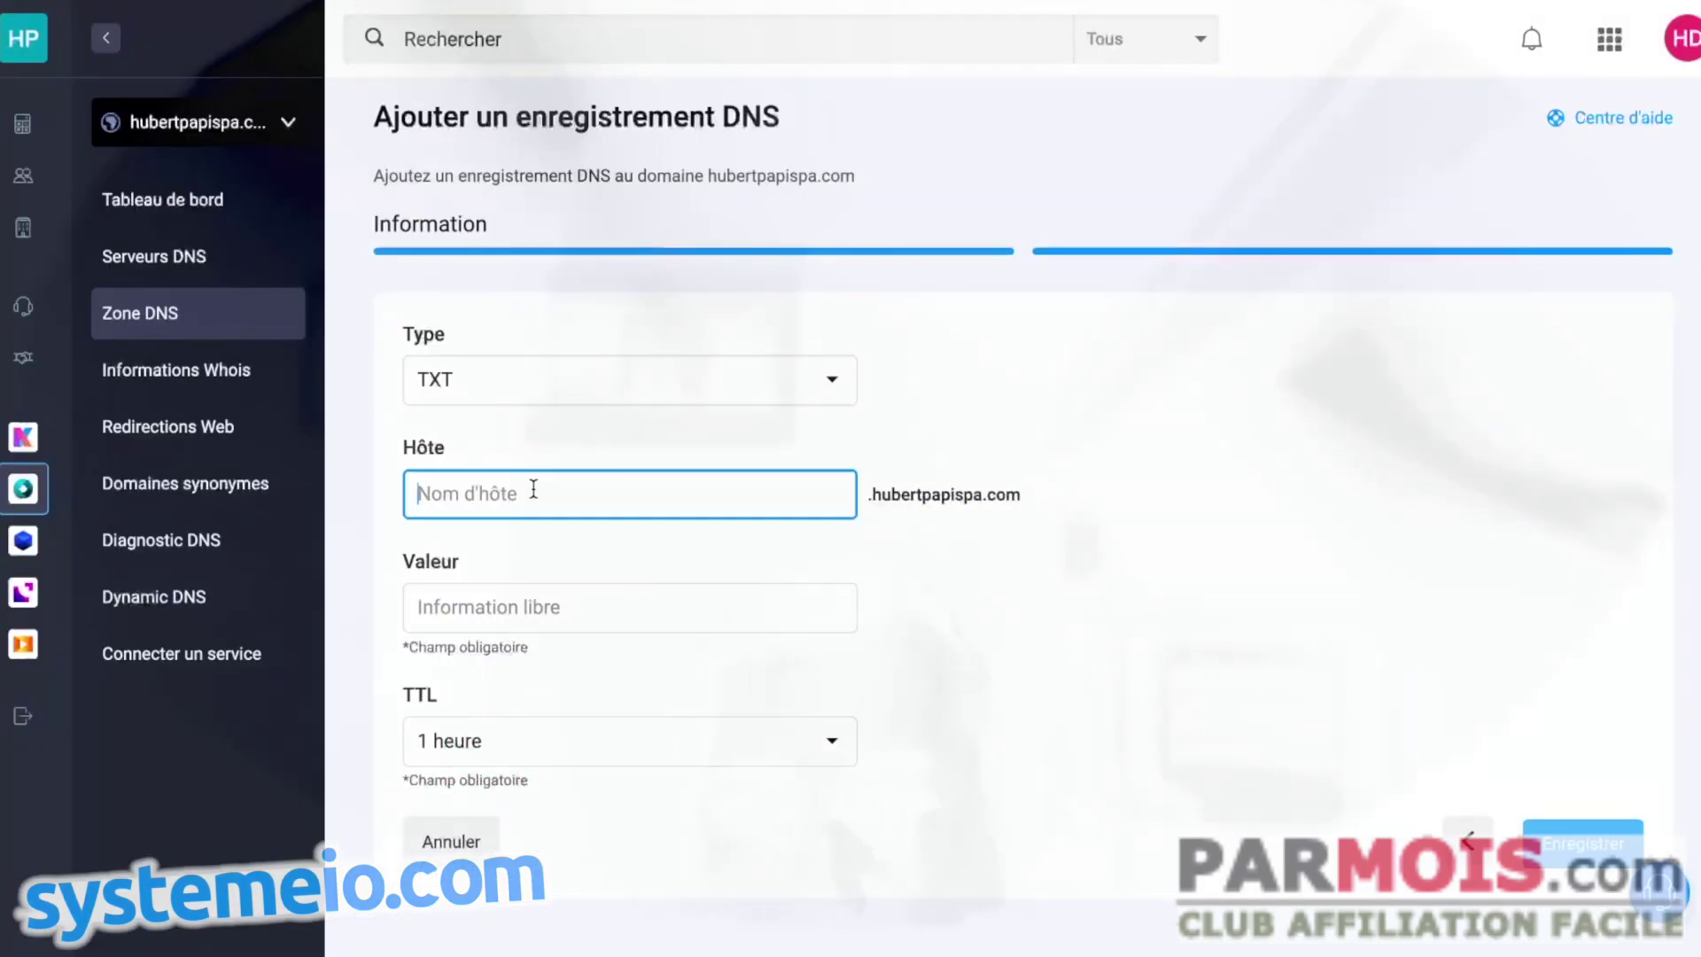
pyautogui.hotkey('ctrl', 'v')
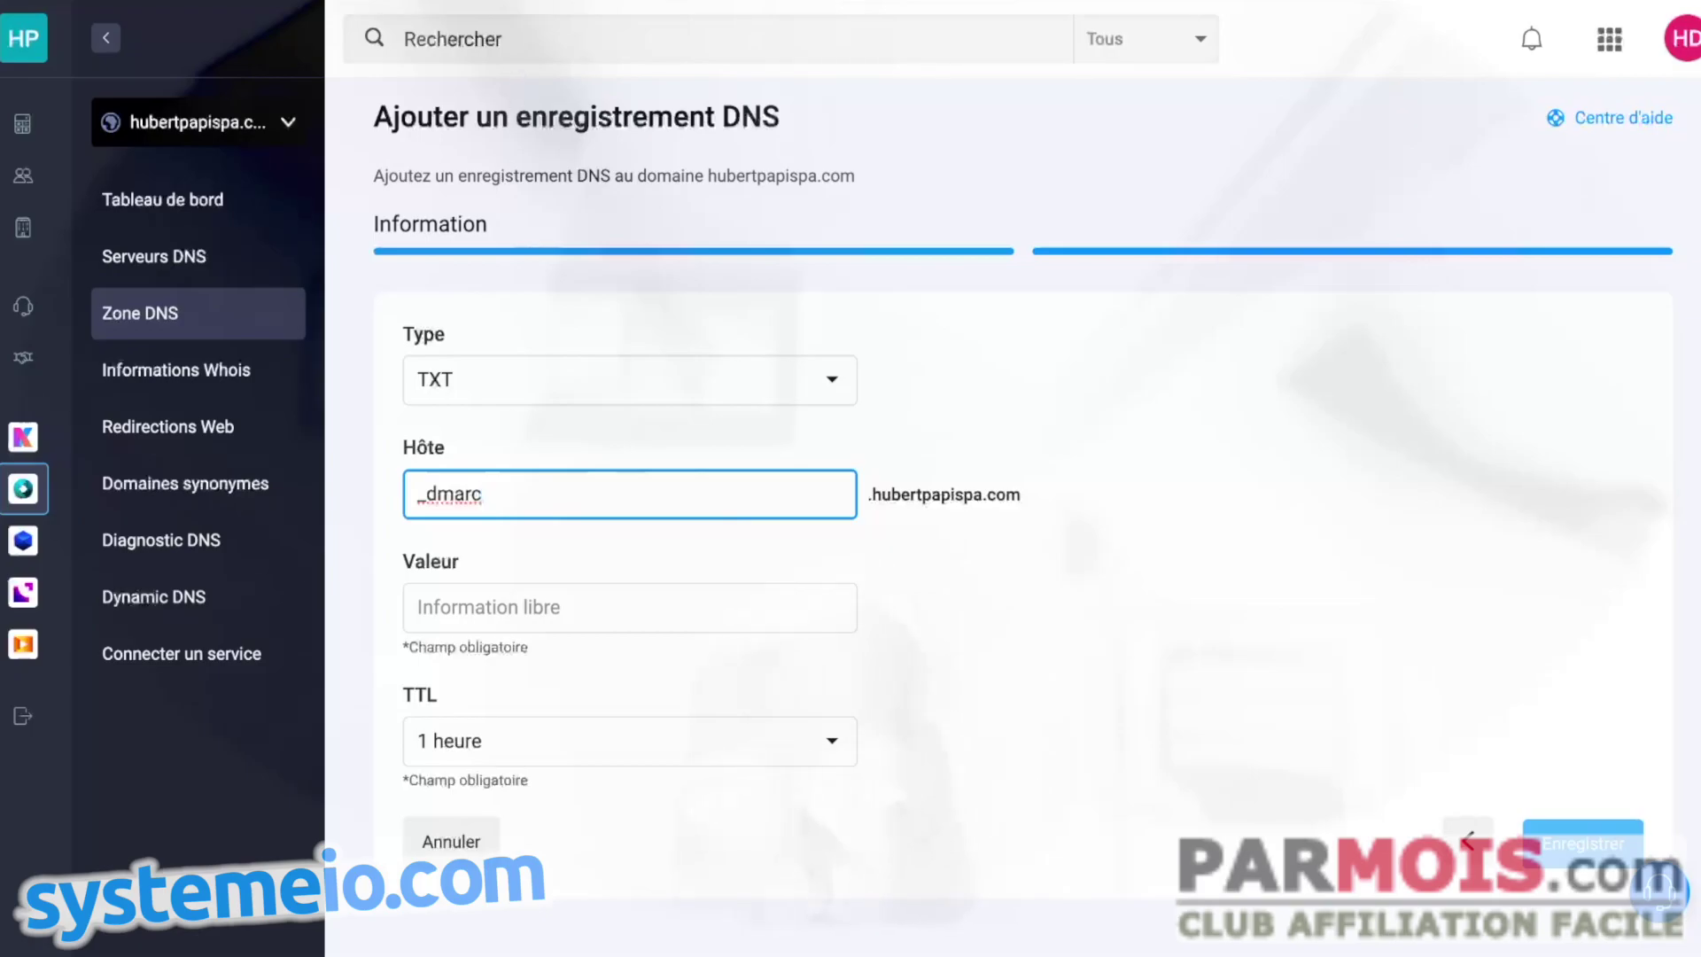
pyautogui.hotkey('alt', 'Tab')
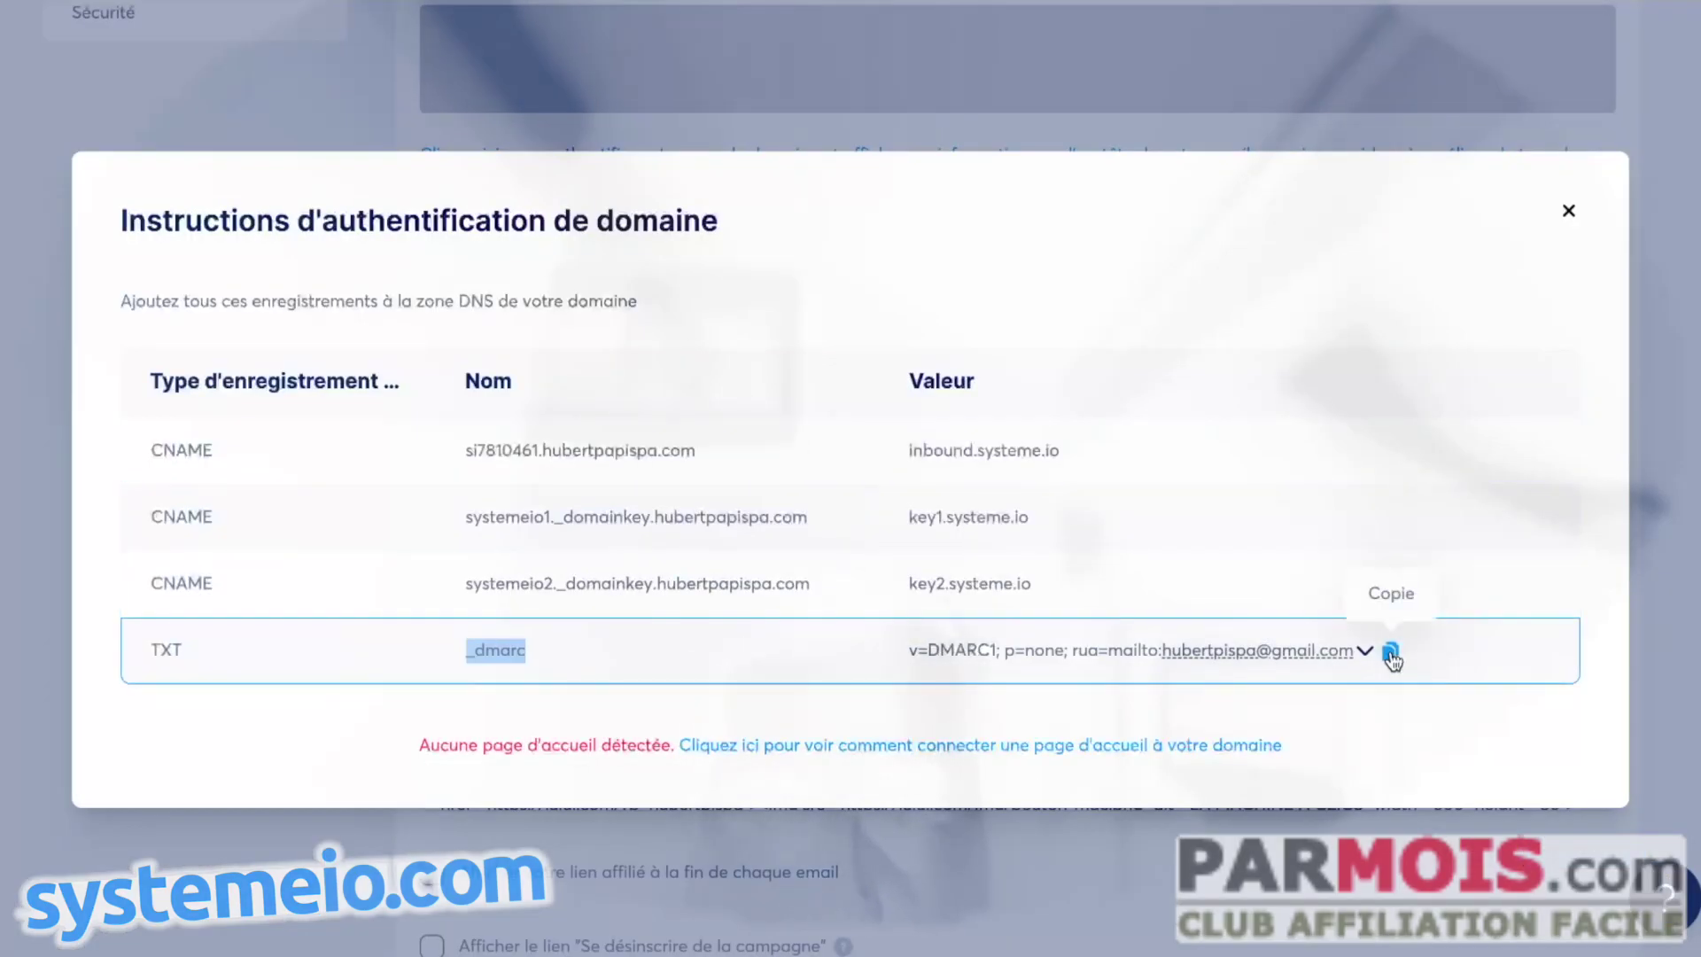
pyautogui.click(1391, 652)
pyautogui.hotkey('alt', 'Tab')
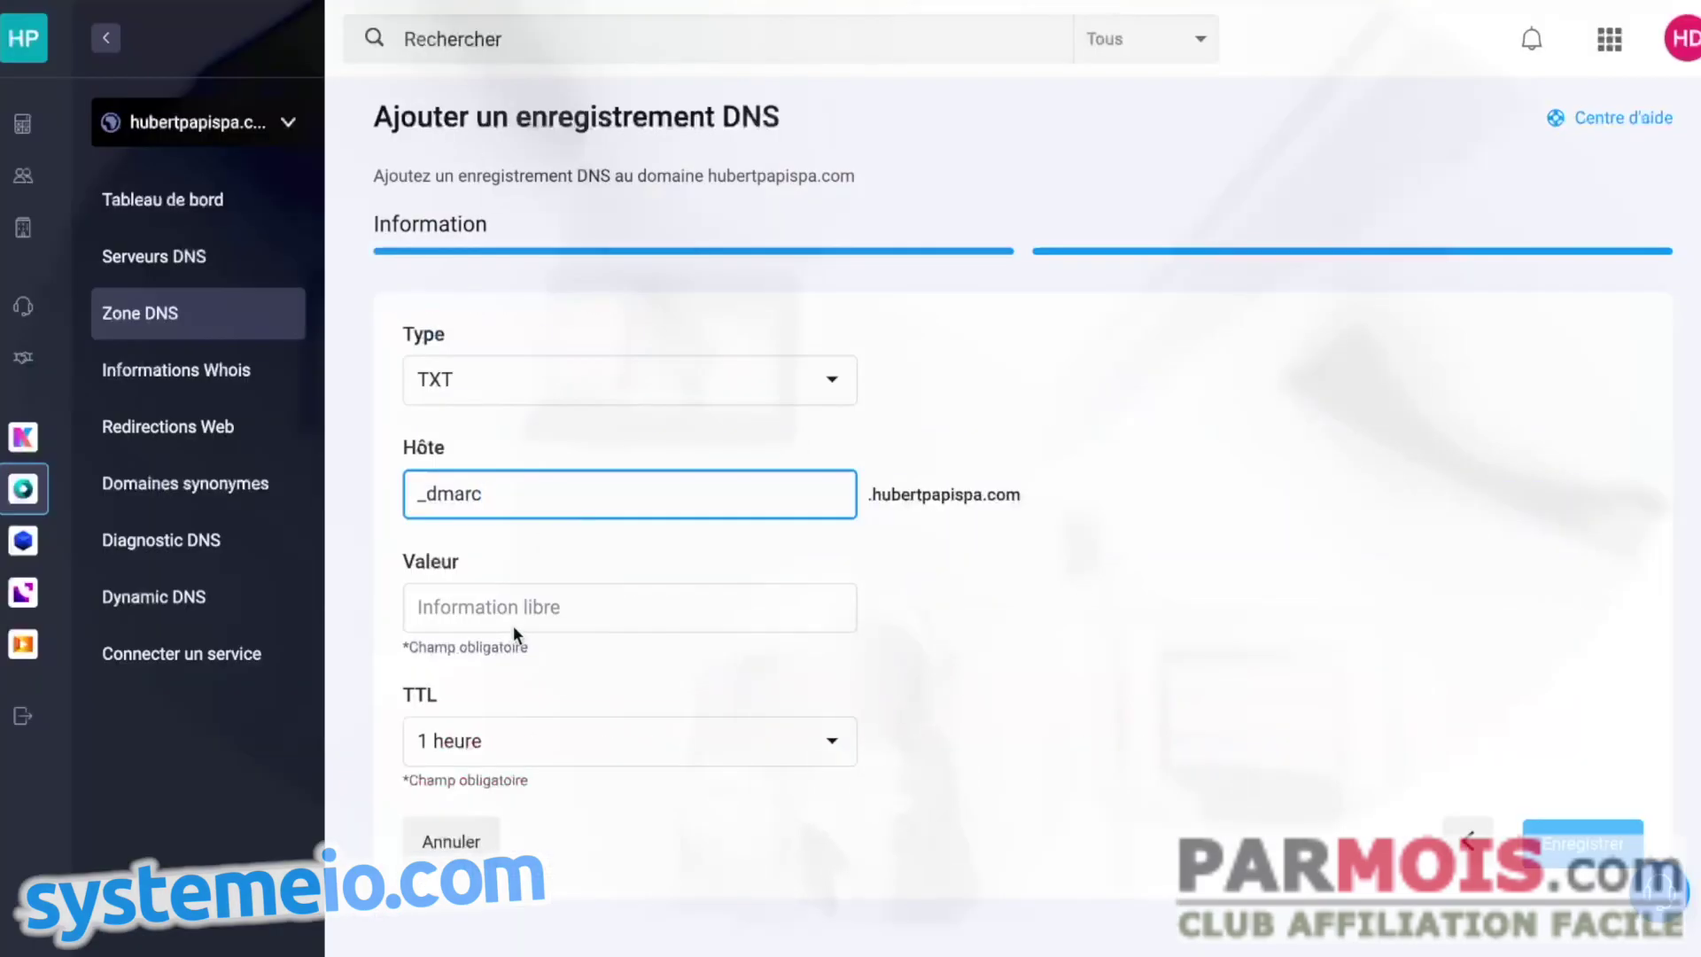
pyautogui.click(509, 606)
pyautogui.hotkey('ctrl', 'v')
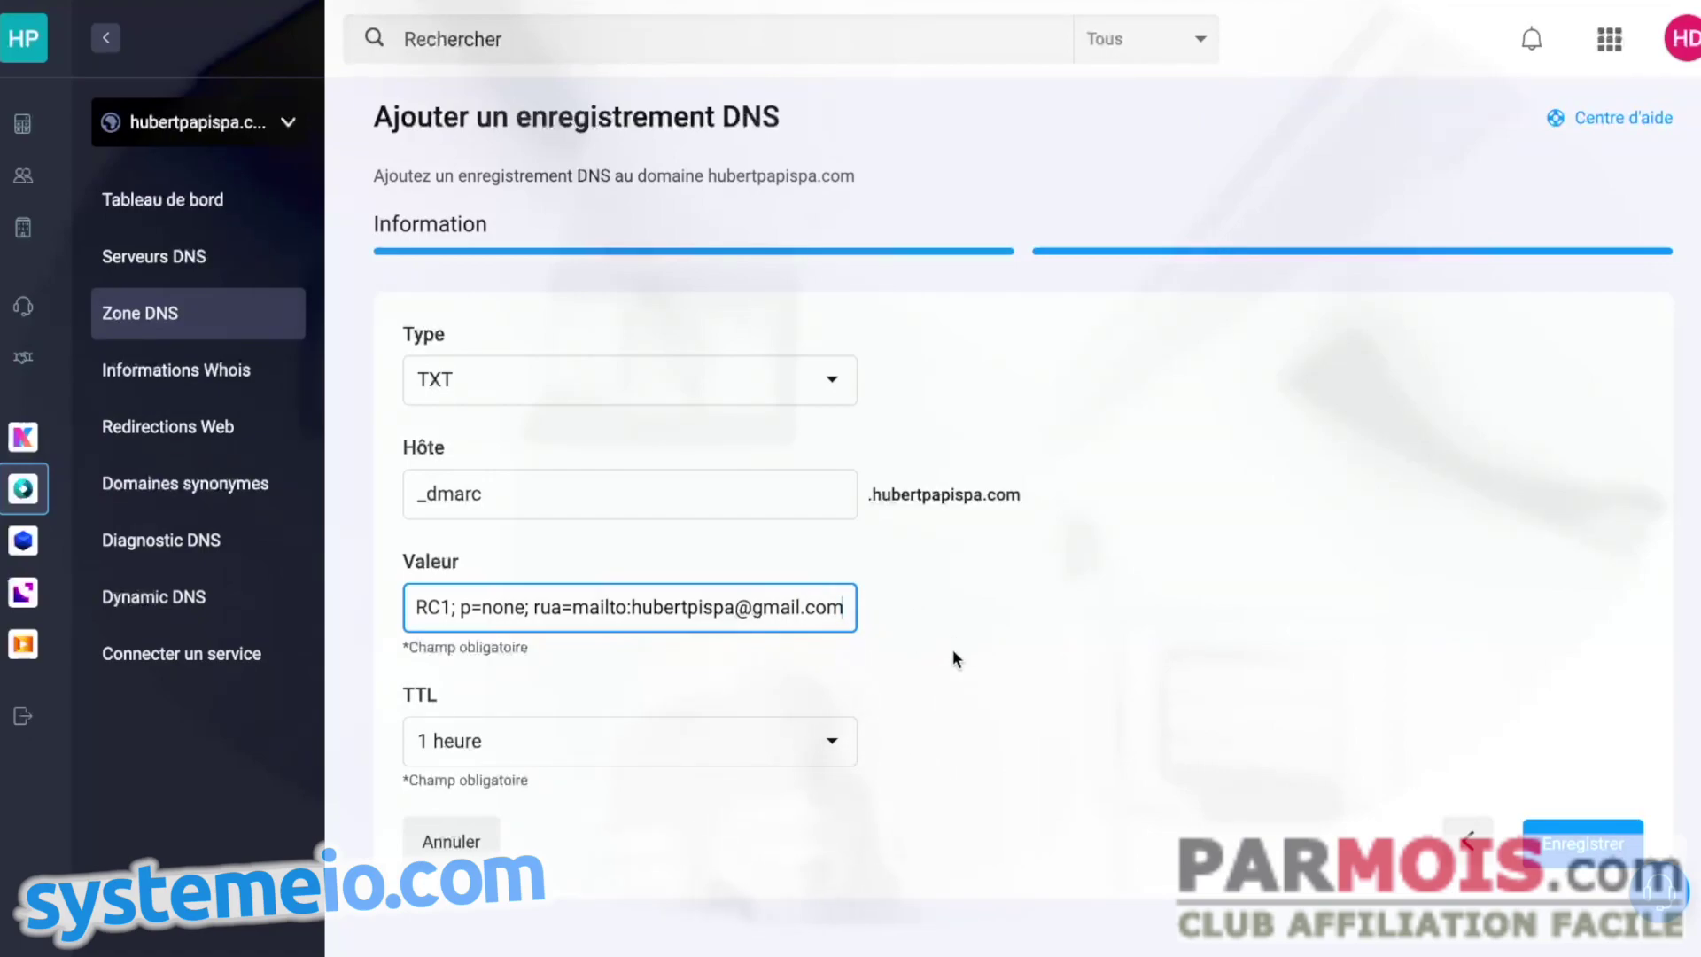
pyautogui.click(1571, 845)
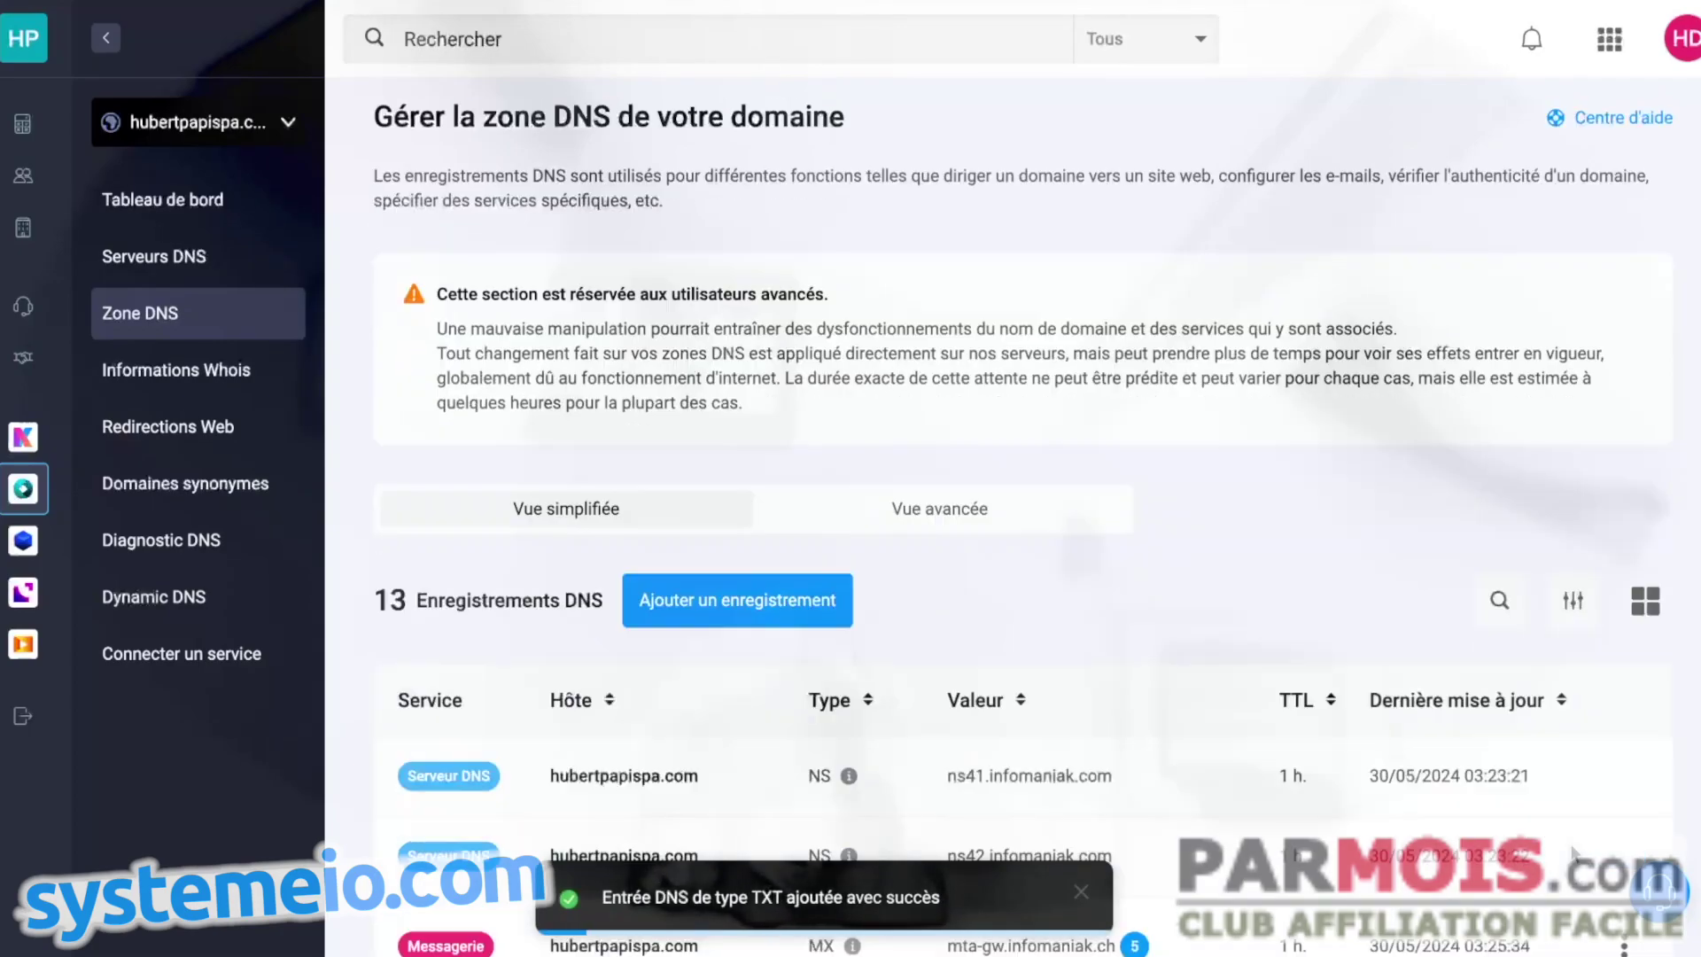
# - Scroll through the zone's DNS records to check the new _dmarc TXT entry
pyautogui.scroll(-2, 1240, 424)
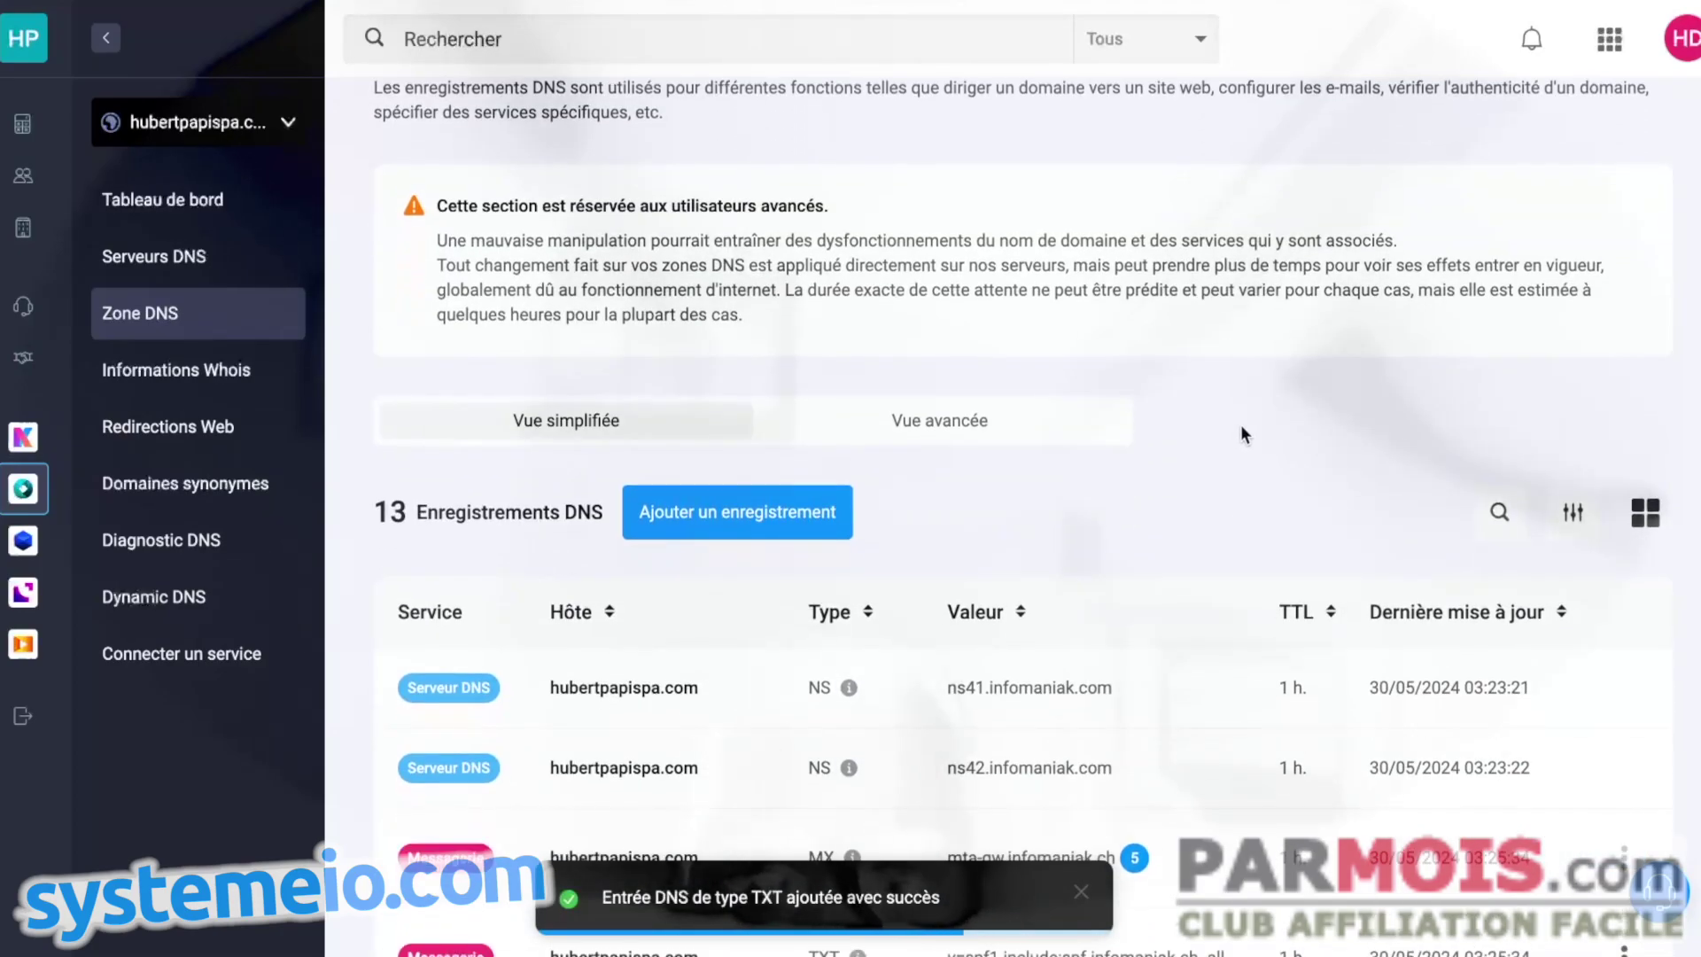
pyautogui.scroll(-1, 1240, 392)
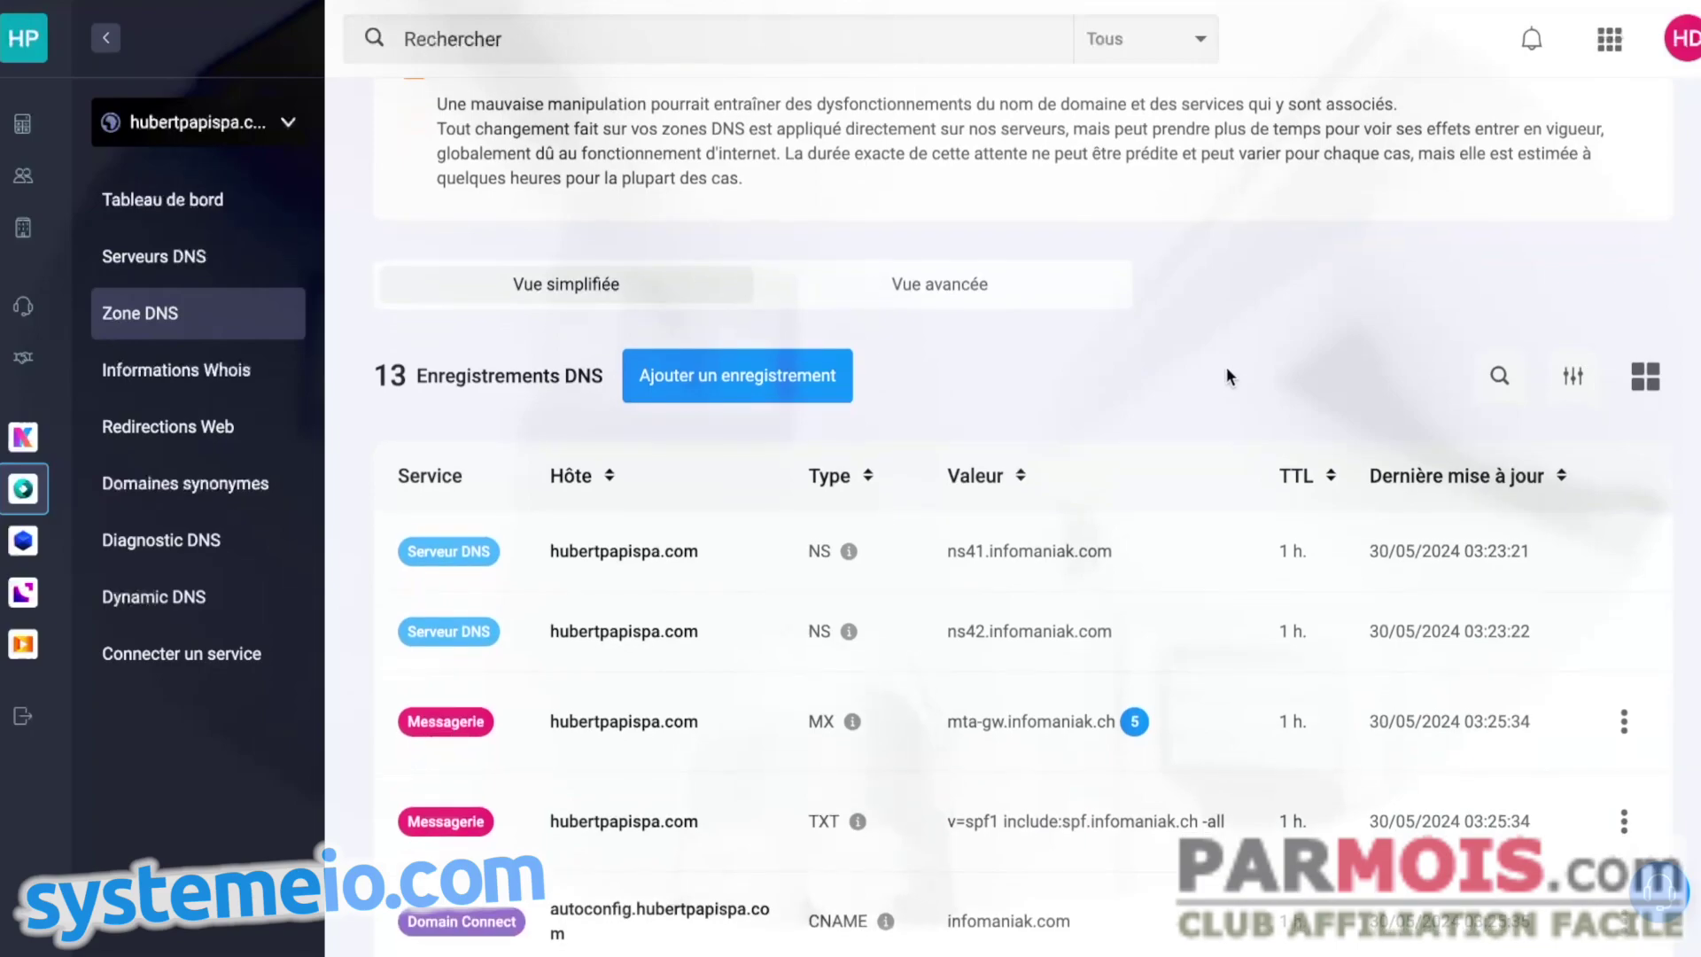
pyautogui.scroll(-4, 1227, 370)
pyautogui.scroll(-8, 800, 490)
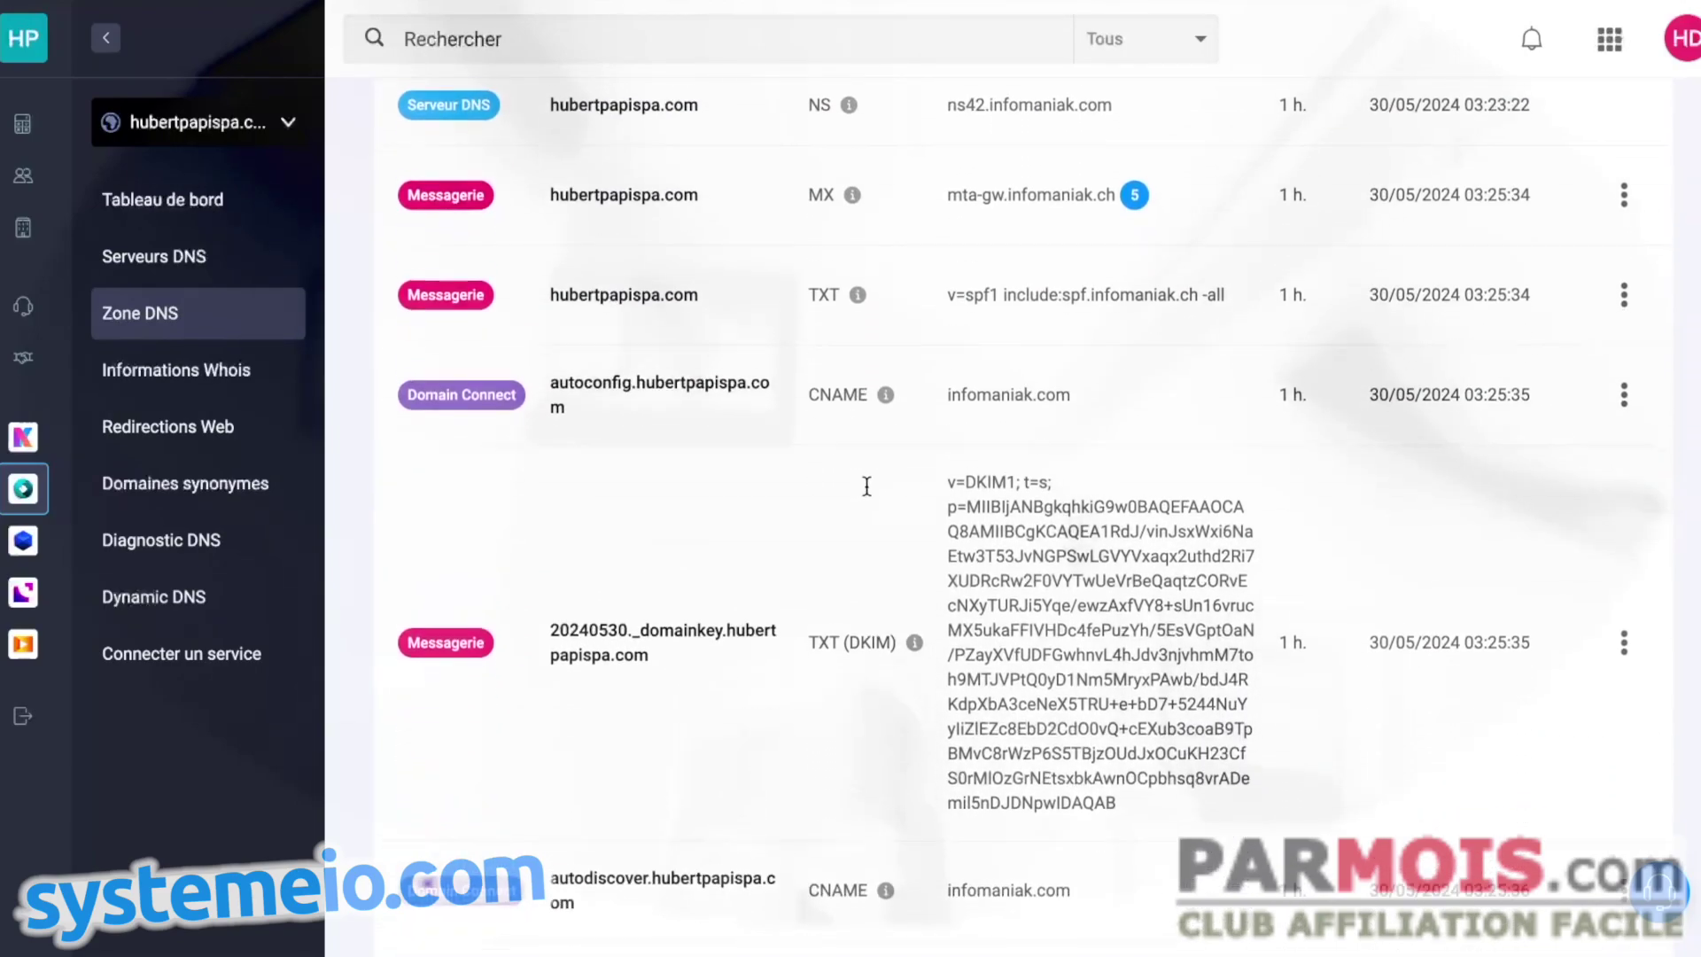
pyautogui.scroll(-2, 868, 484)
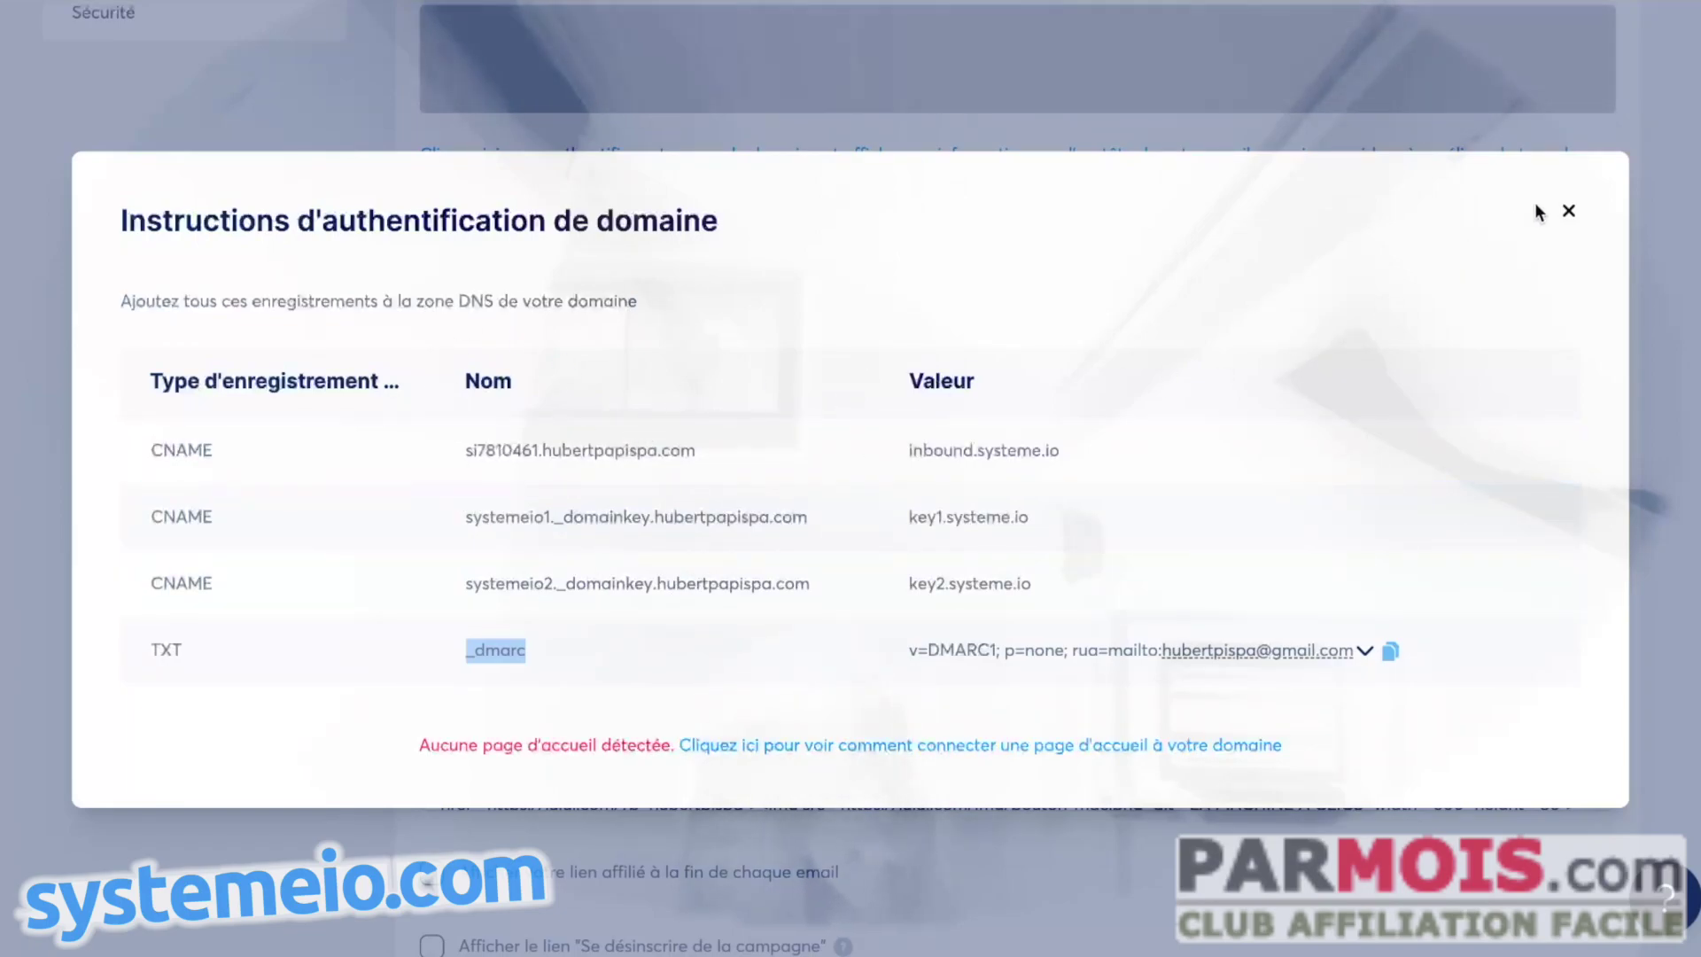
# - Close the domain authentication instructions and scroll through the settings page
pyautogui.click(1568, 210)
pyautogui.scroll(8, 780, 505)
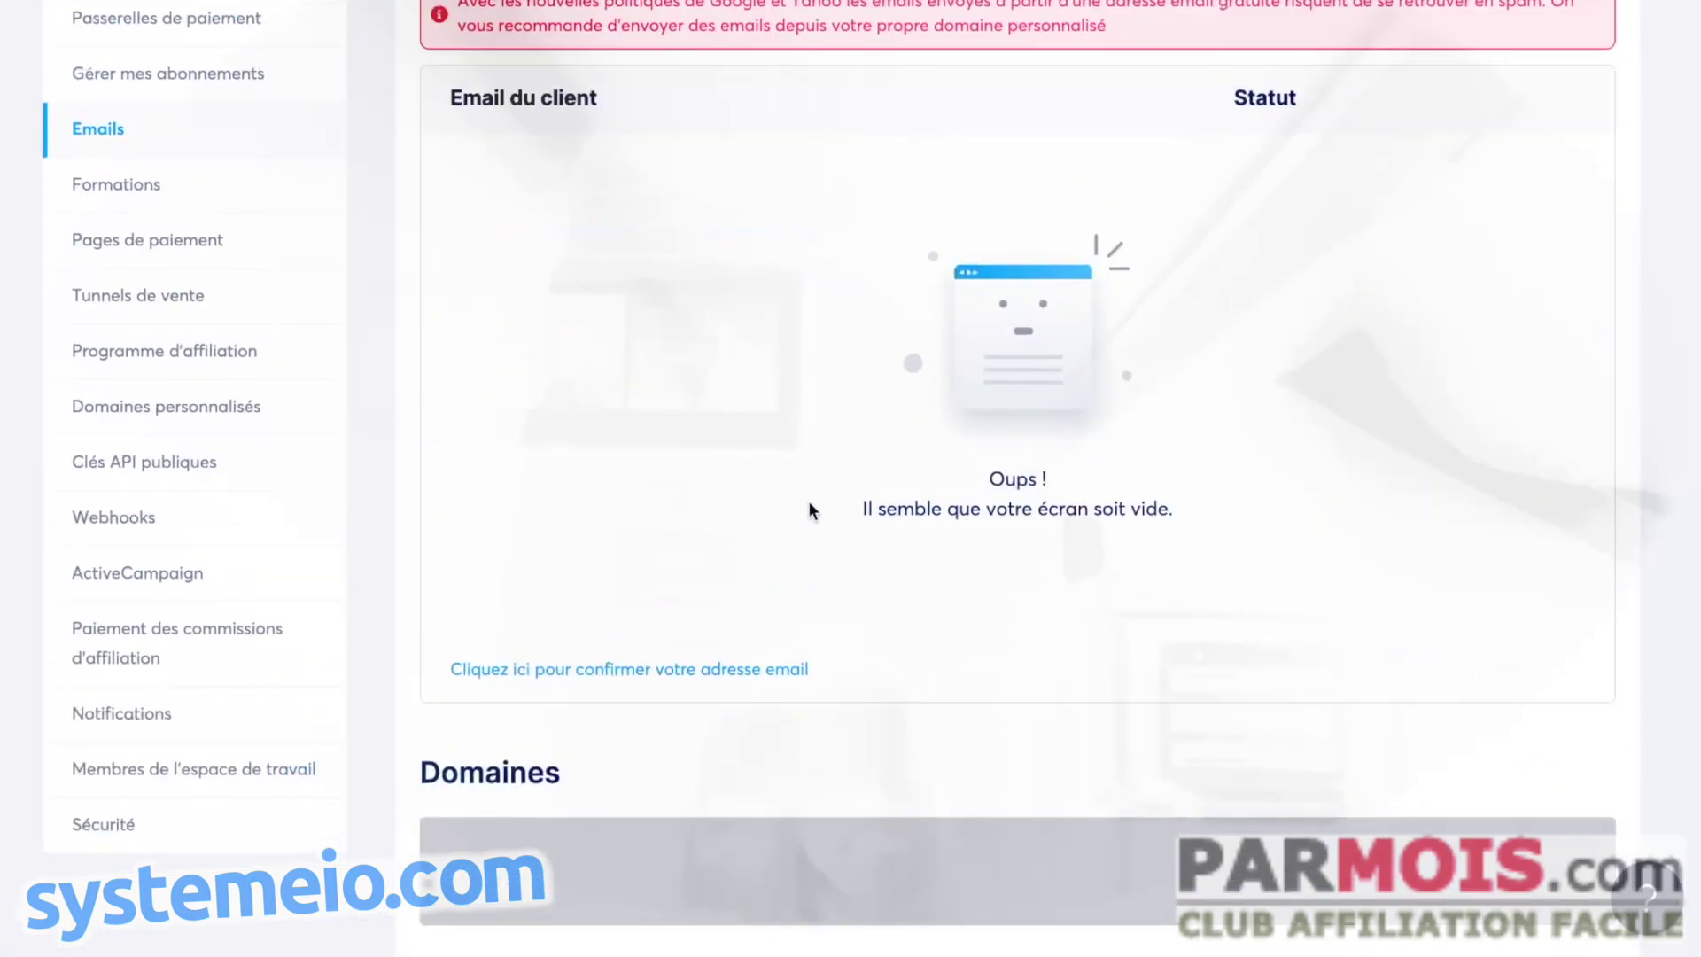
pyautogui.scroll(4, 807, 511)
pyautogui.scroll(-8, 566, 523)
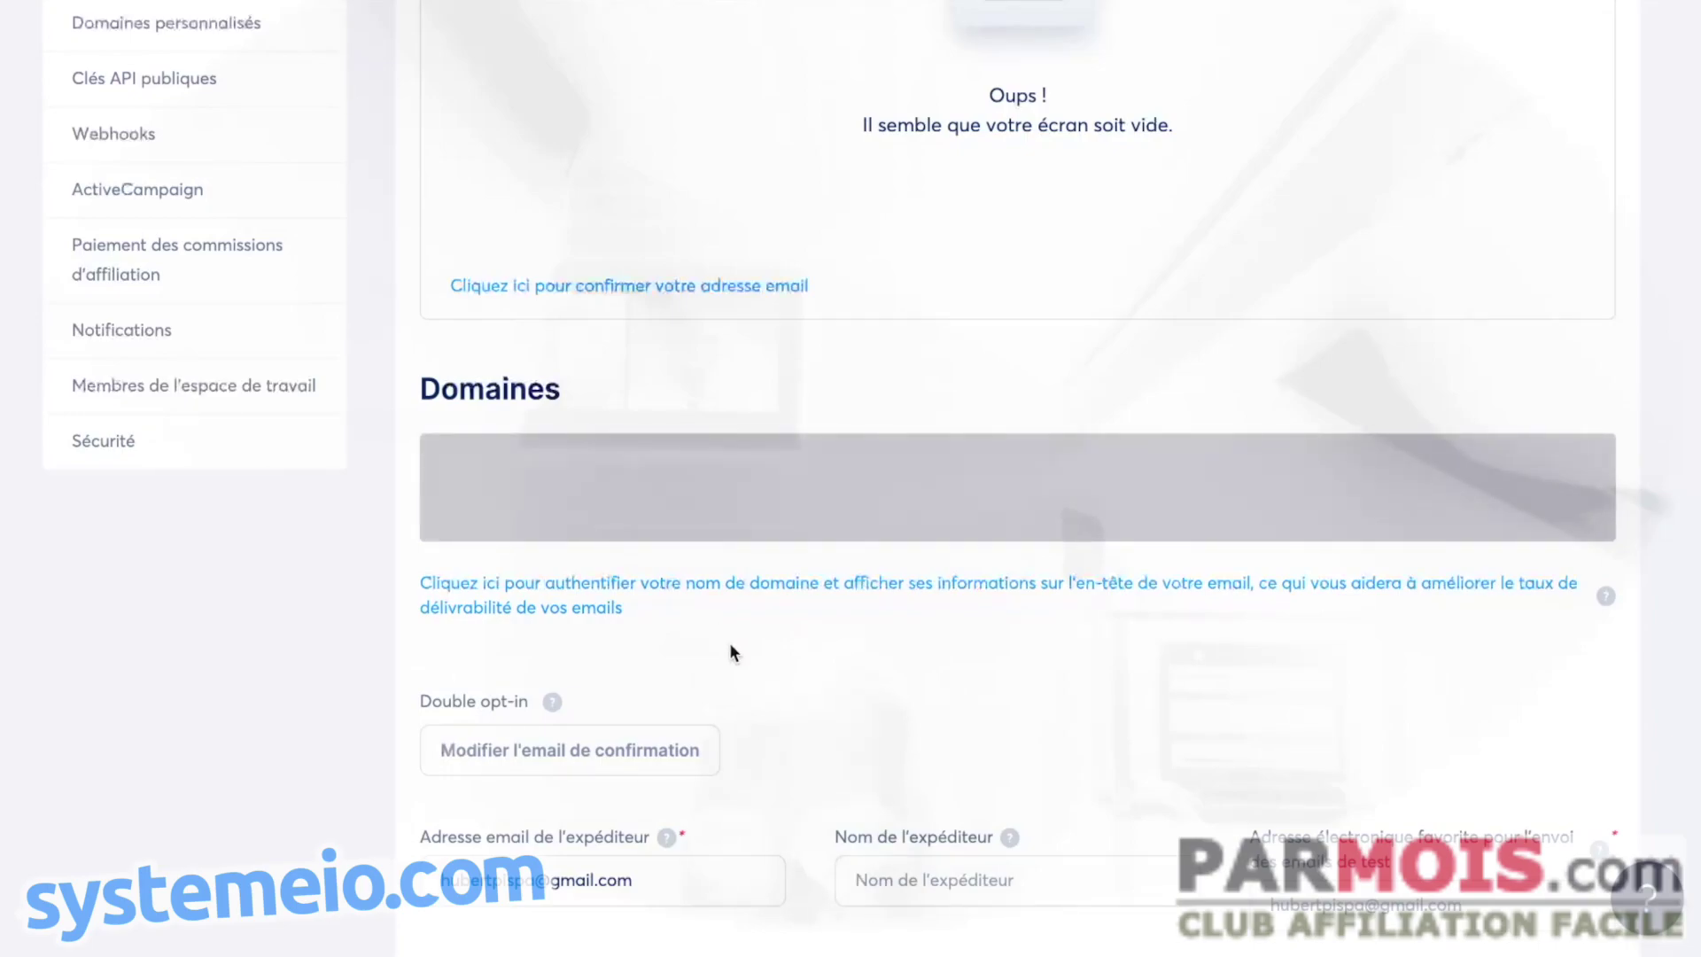
pyautogui.scroll(2, 762, 649)
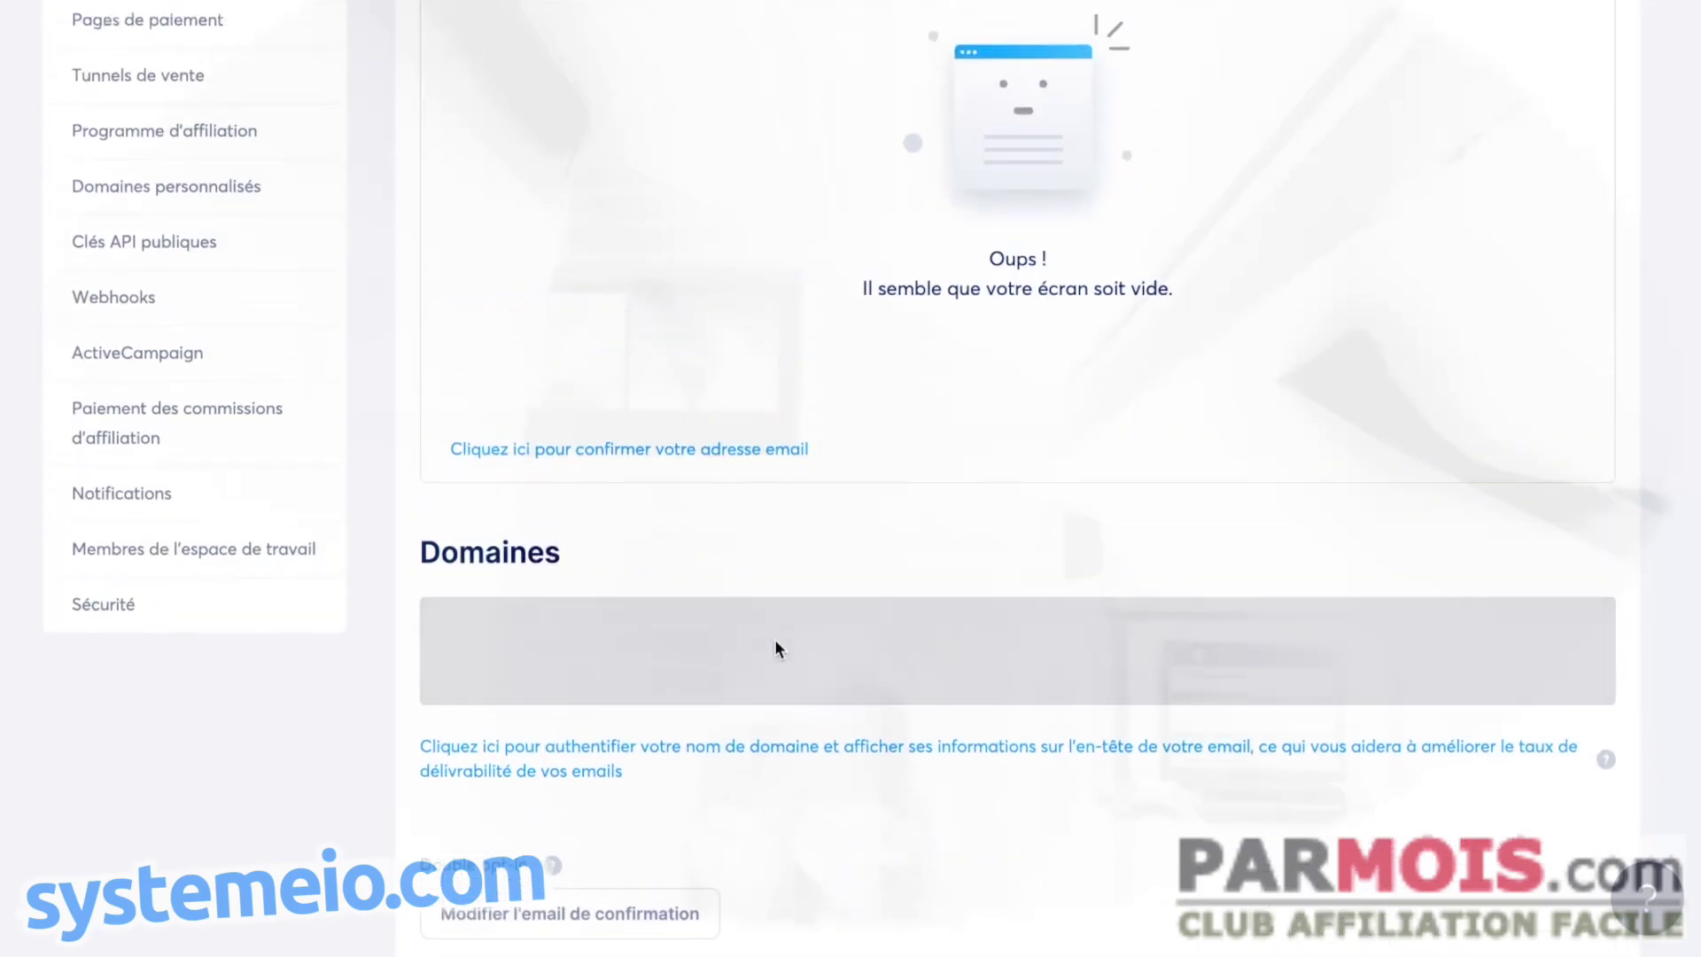
# - Move from custom domains to Emails settings and reopen hubertpapispa.com's DNS settings
pyautogui.click(167, 183)
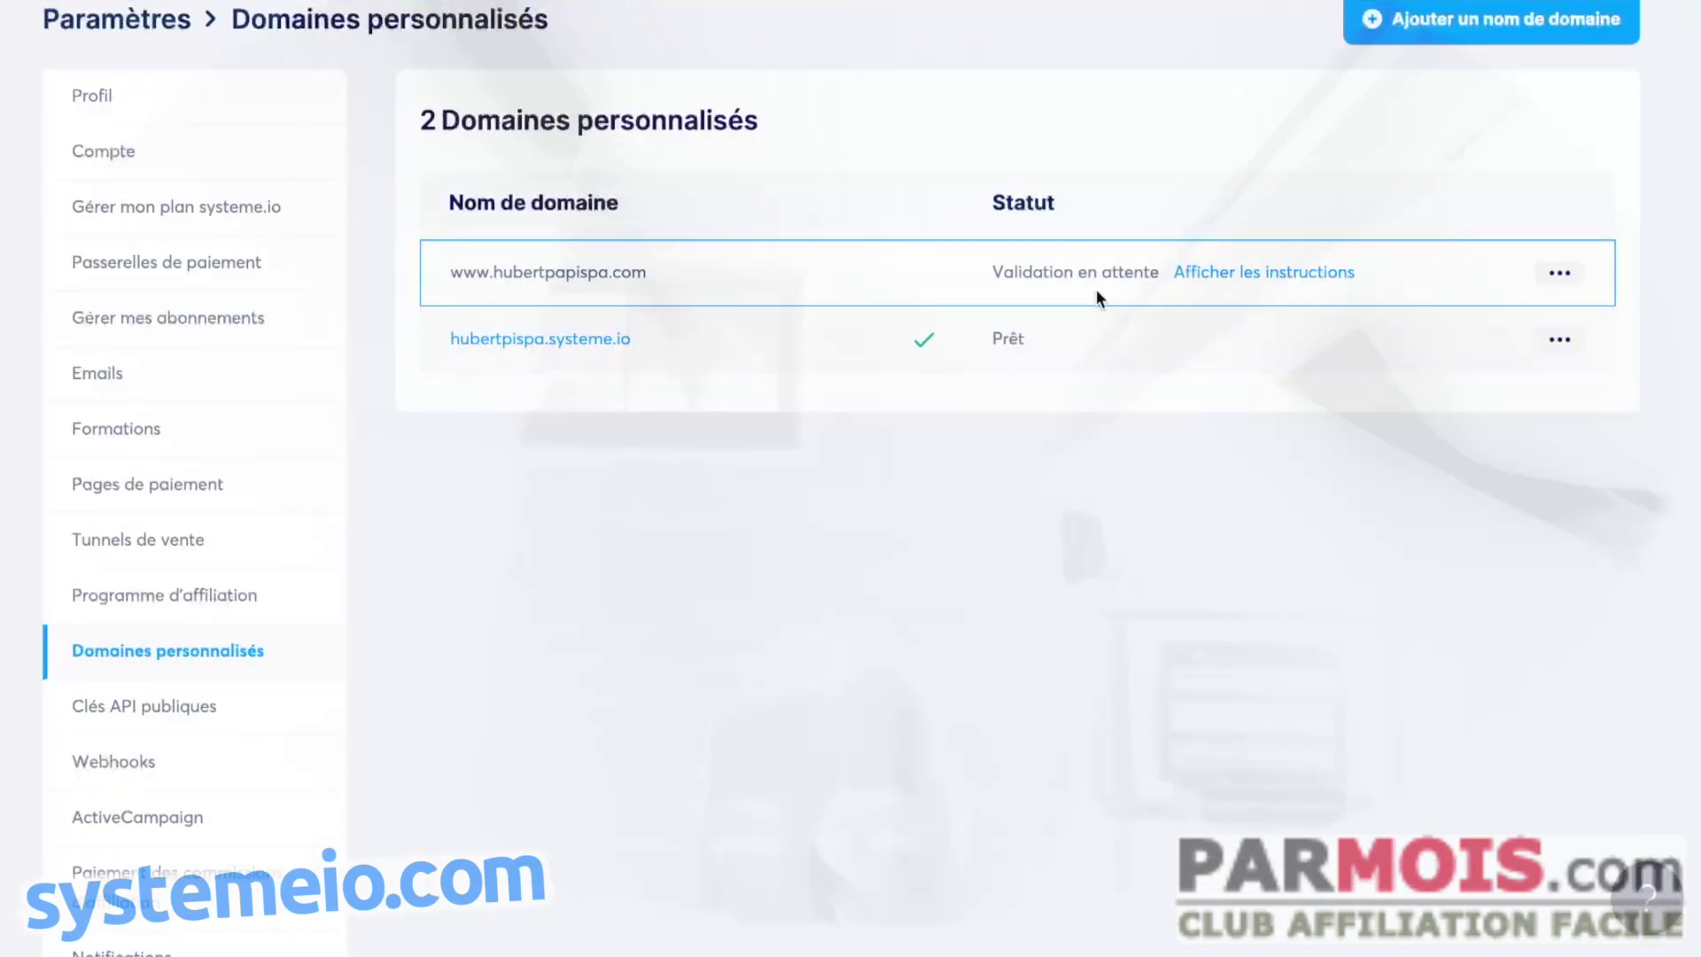
pyautogui.click(87, 392)
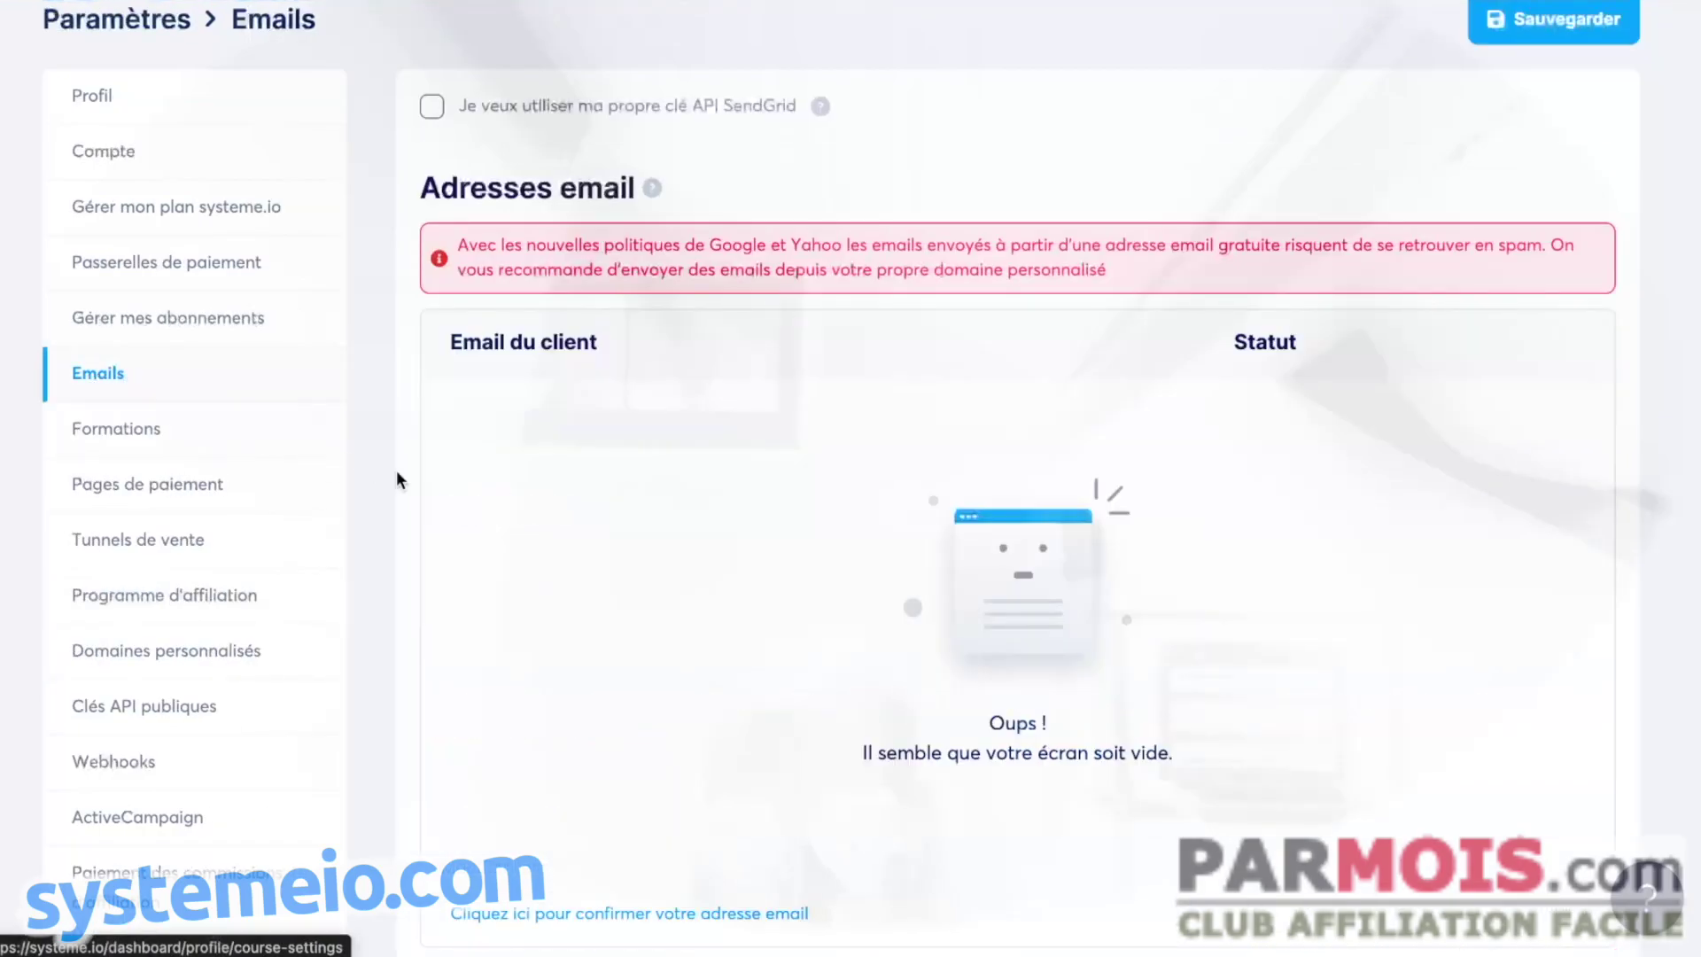
pyautogui.scroll(-10, 754, 479)
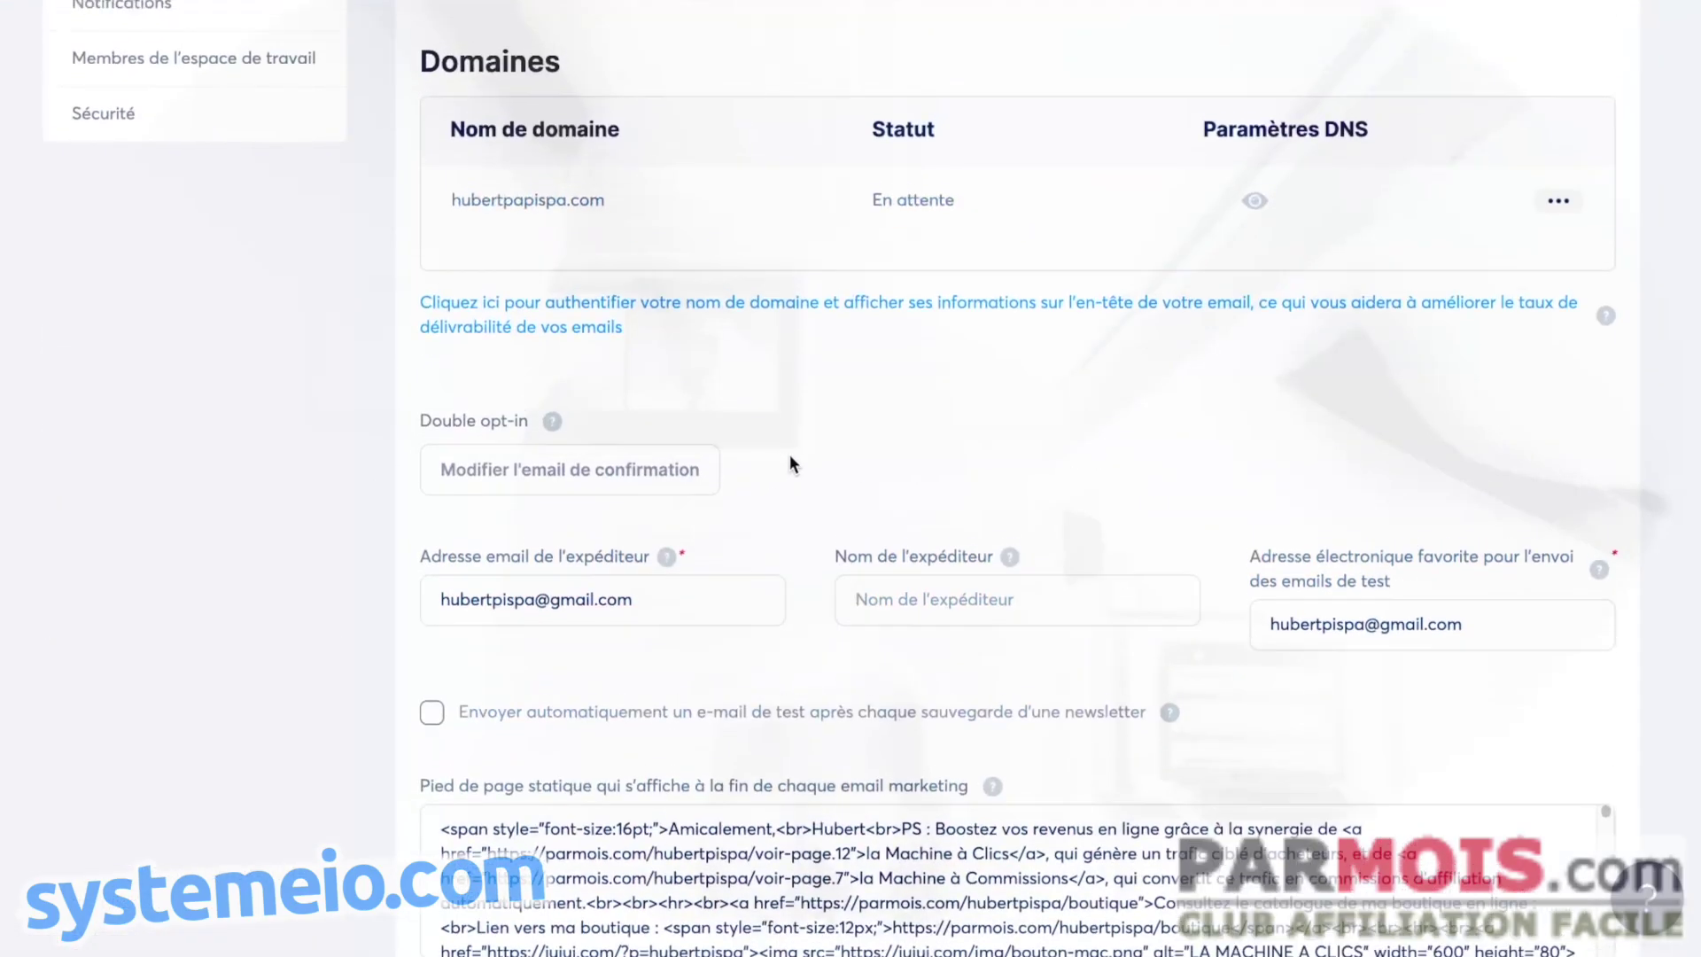
pyautogui.scroll(4, 789, 454)
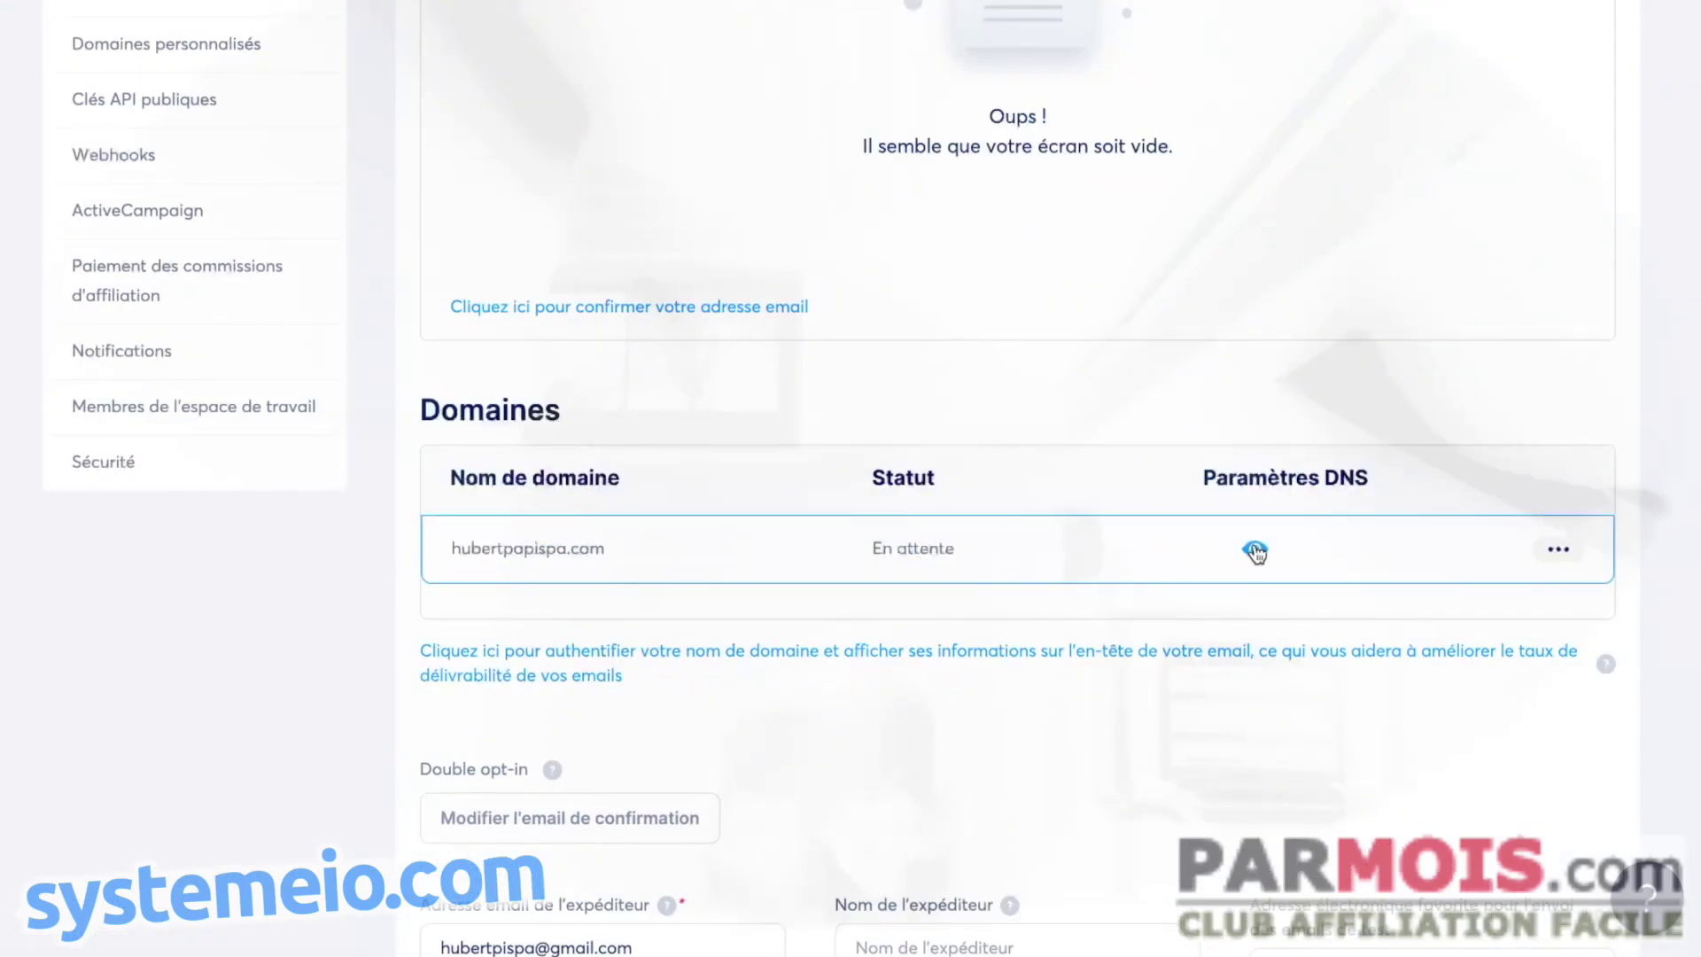
pyautogui.click(1254, 551)
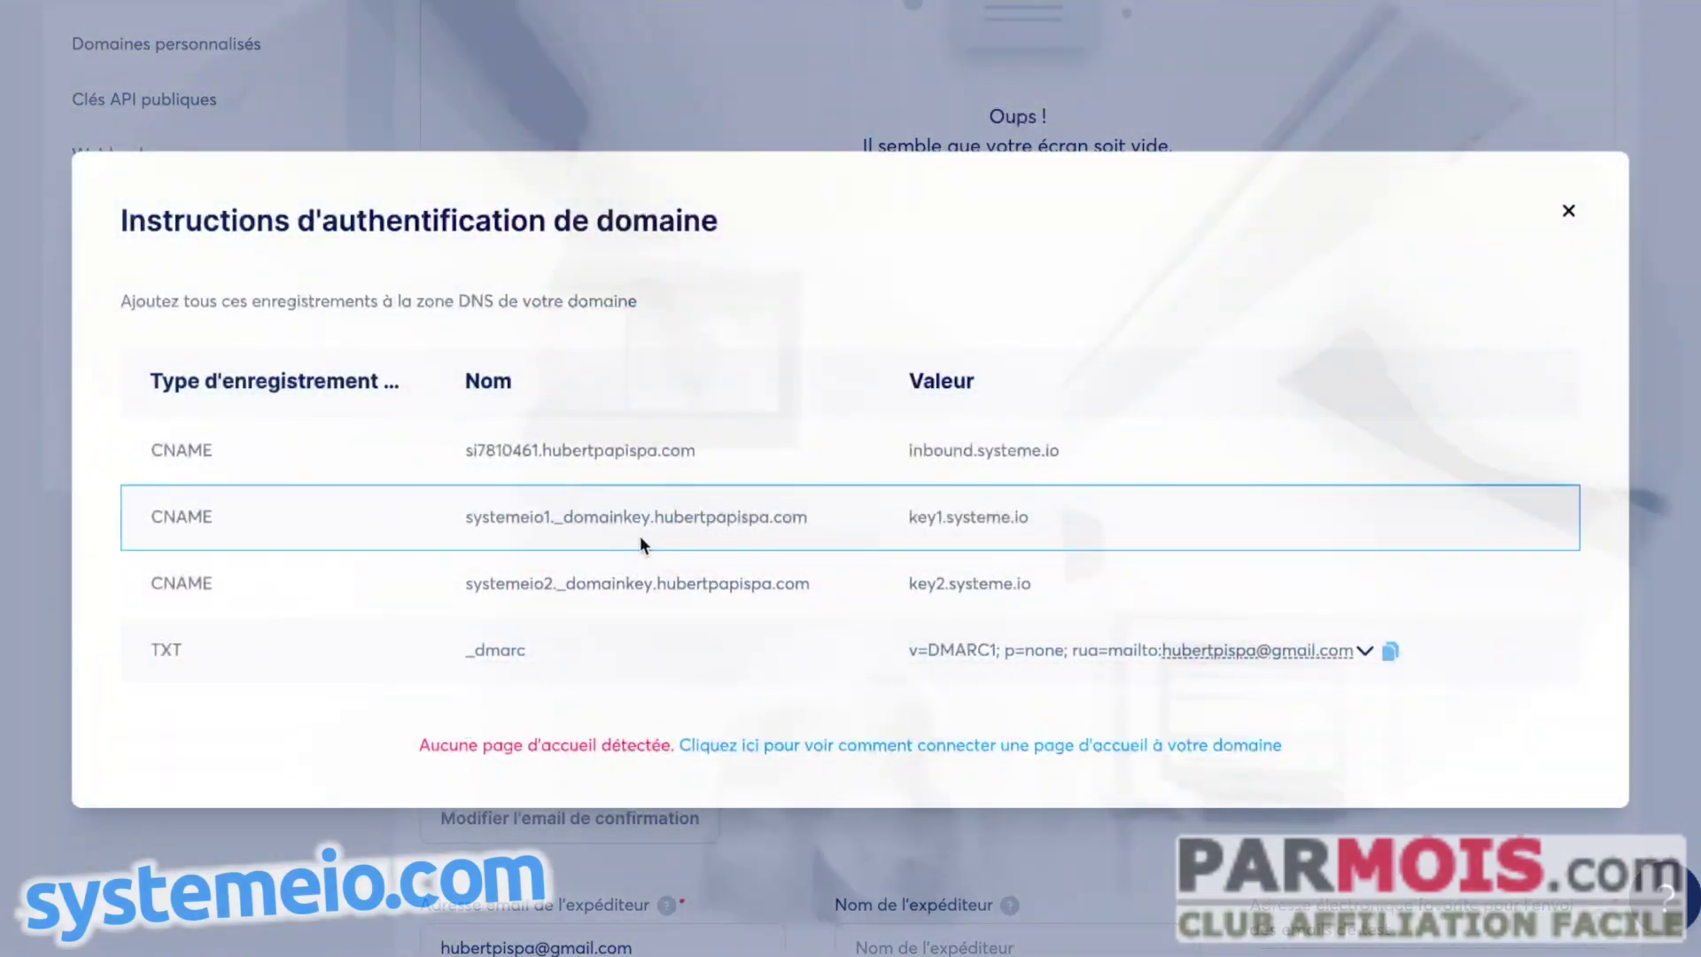
# - Close the instructions again and scroll down to the Domaines list showing En attente
pyautogui.click(1568, 210)
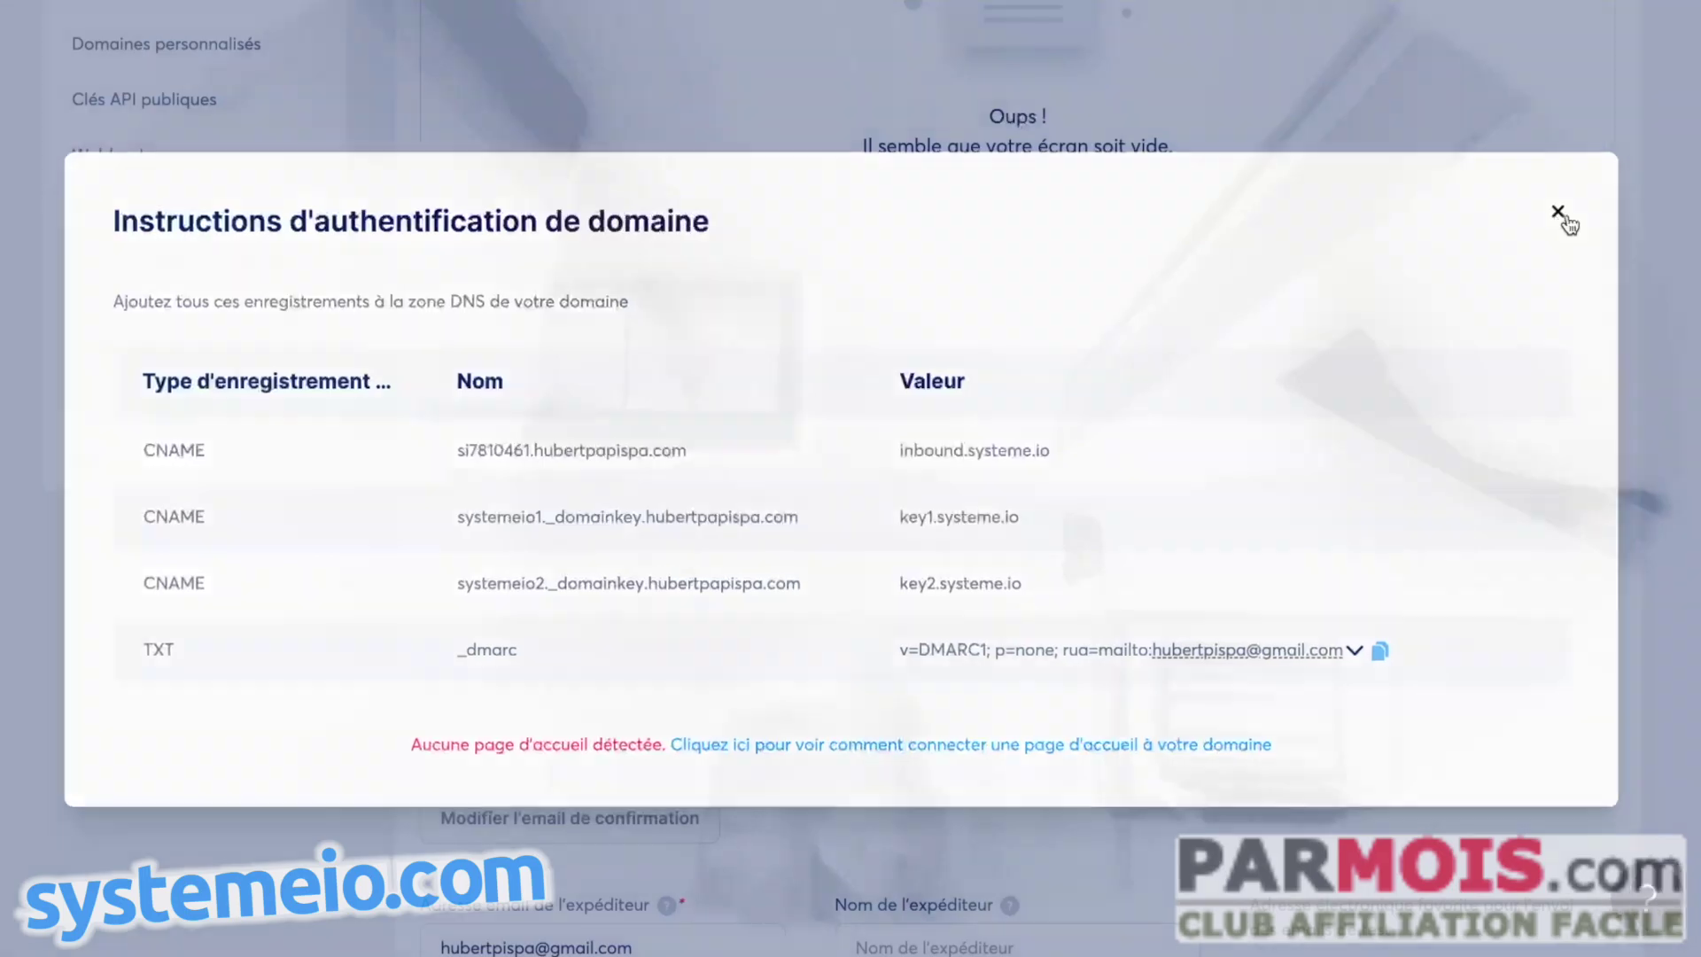
pyautogui.scroll(8, 772, 434)
pyautogui.scroll(-2, 661, 486)
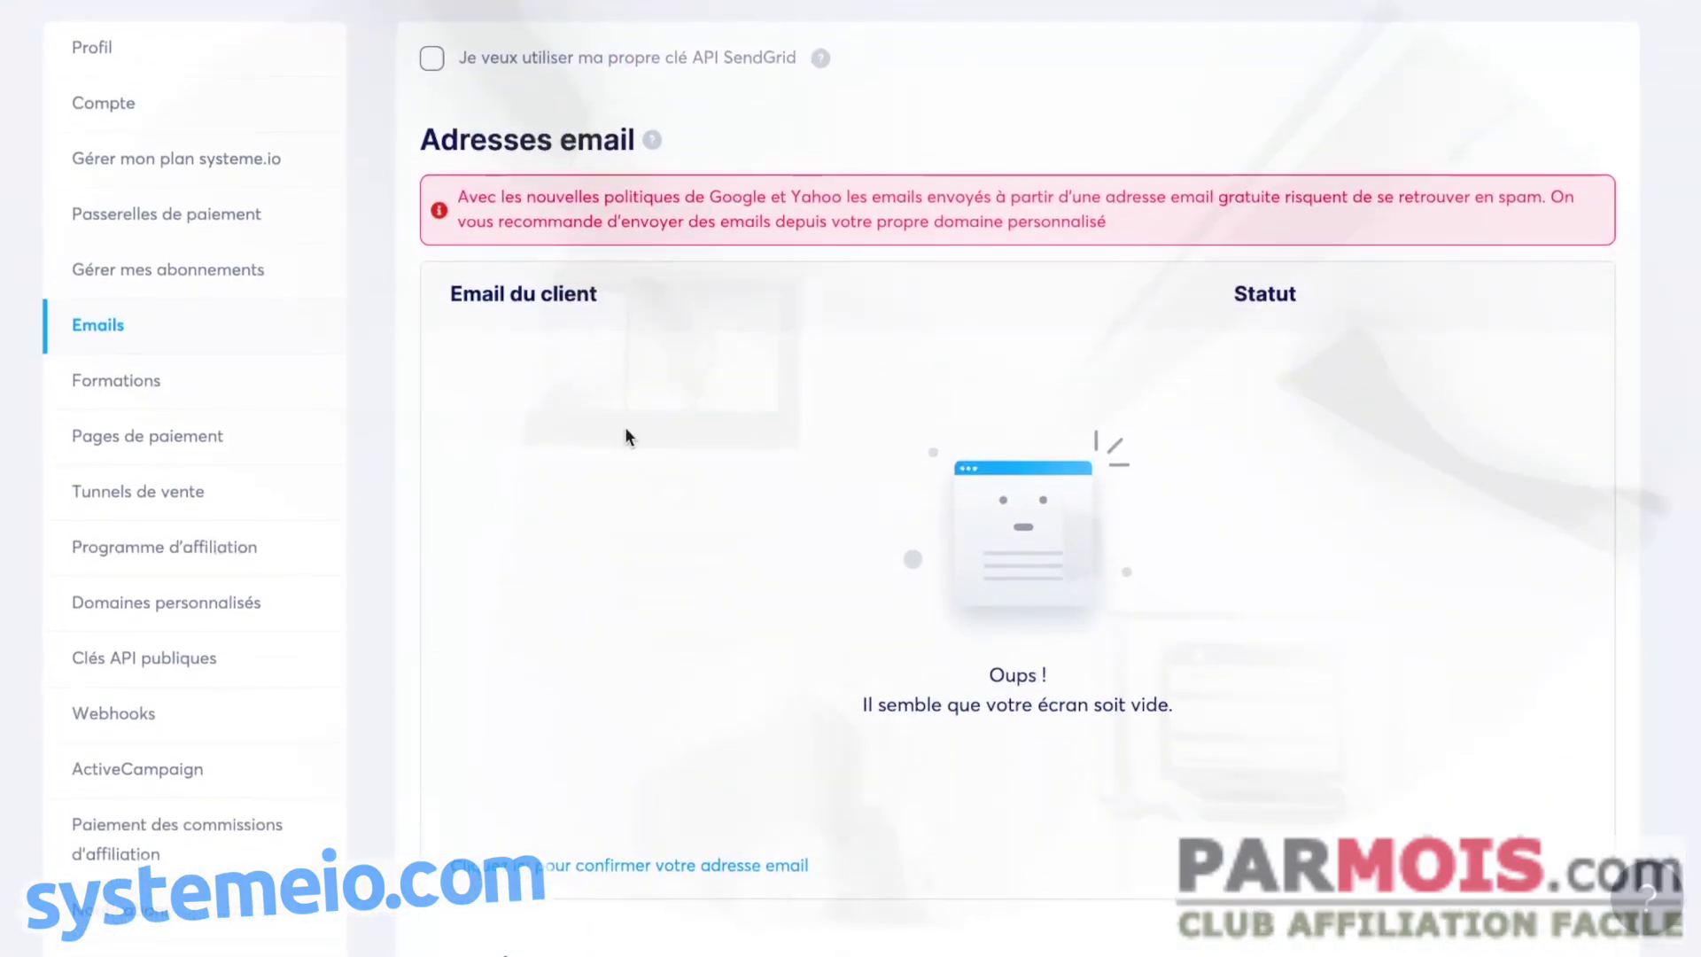
pyautogui.scroll(-2, 626, 436)
pyautogui.scroll(-1, 770, 449)
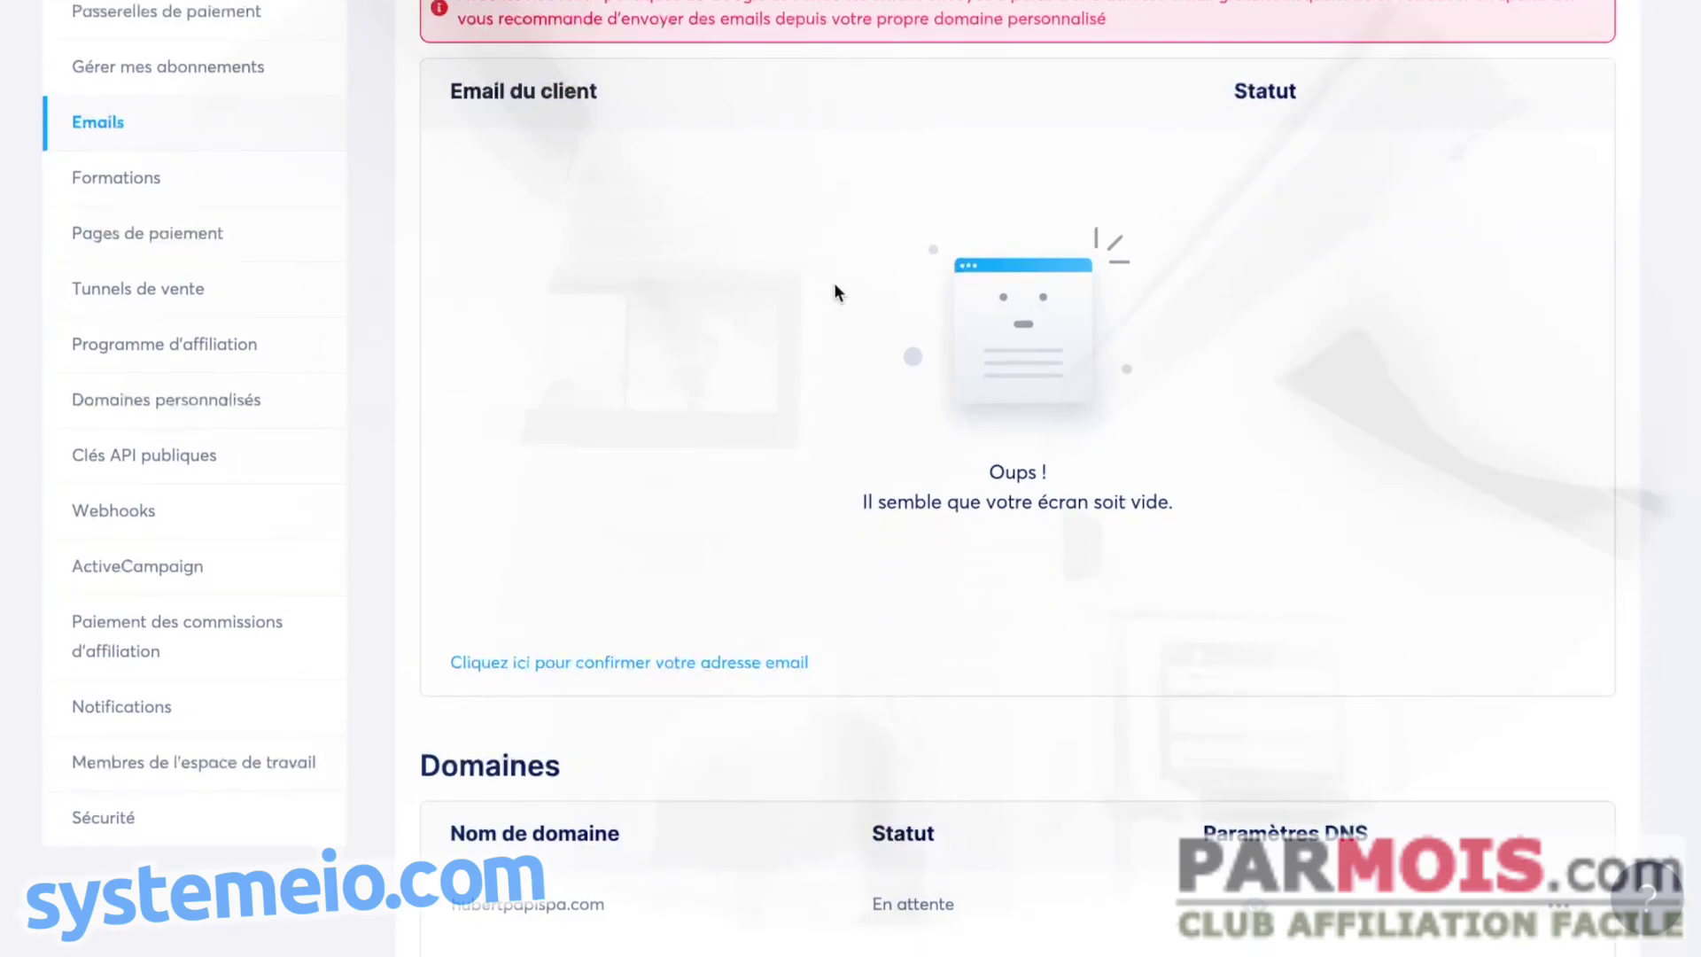
pyautogui.scroll(-1, 837, 293)
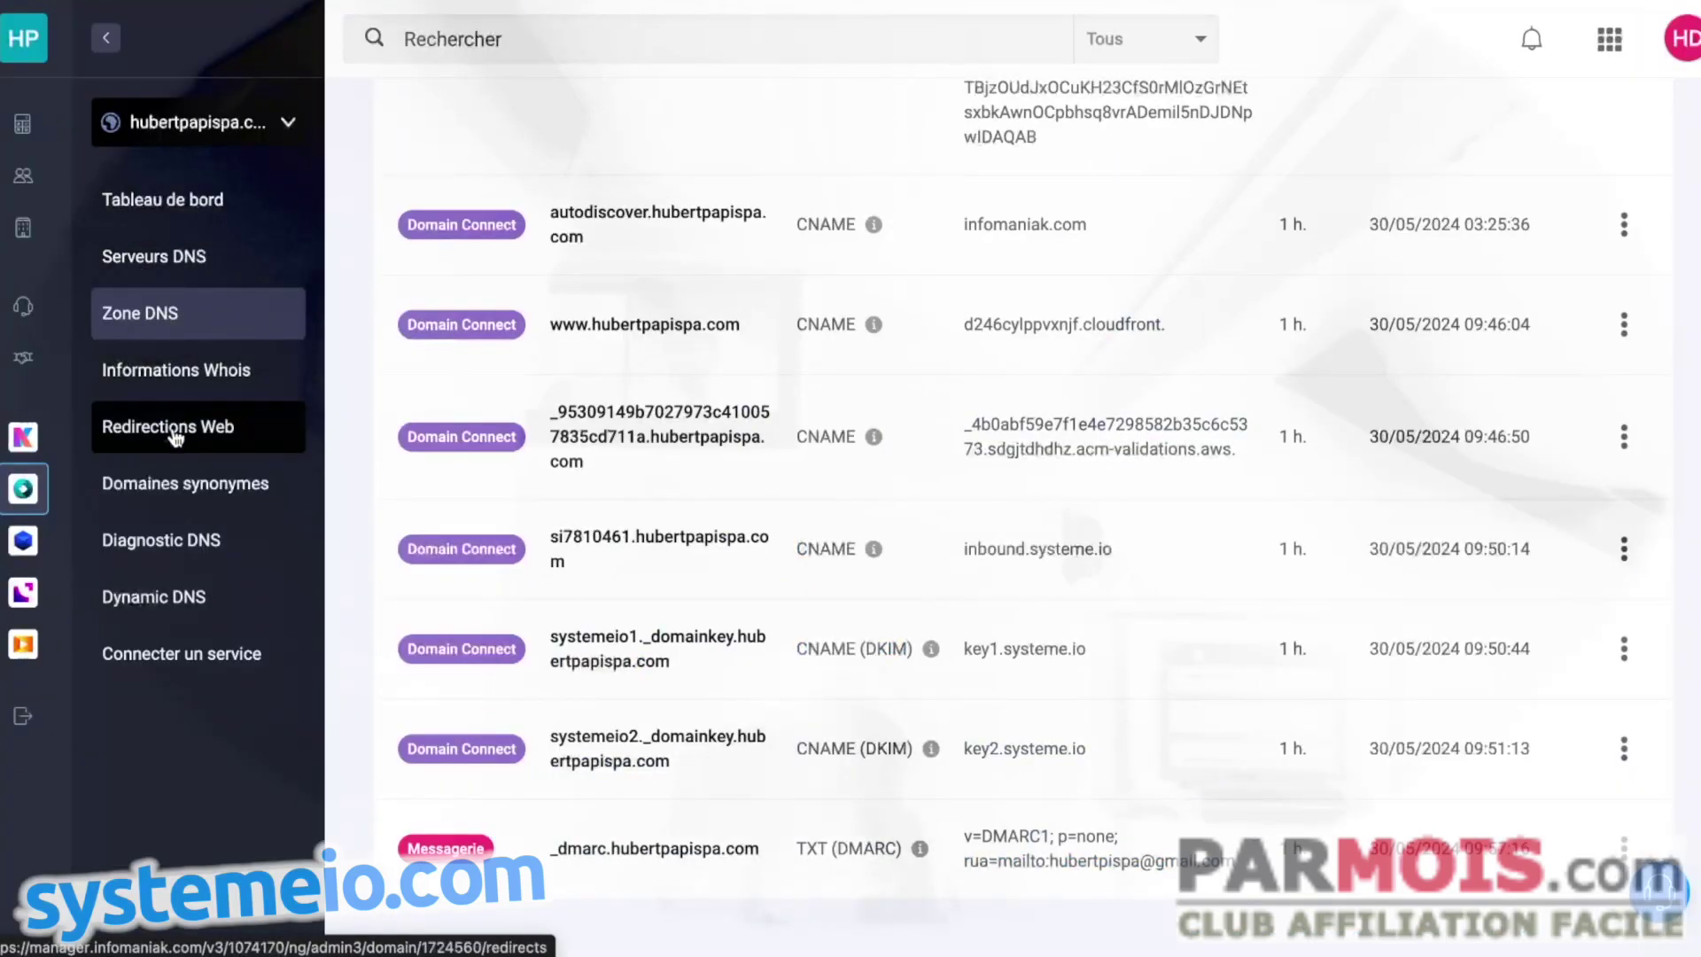
# - Browse the Tableau de bord, Site Web and Hébergement sections, then list the account's domains
pyautogui.click(168, 206)
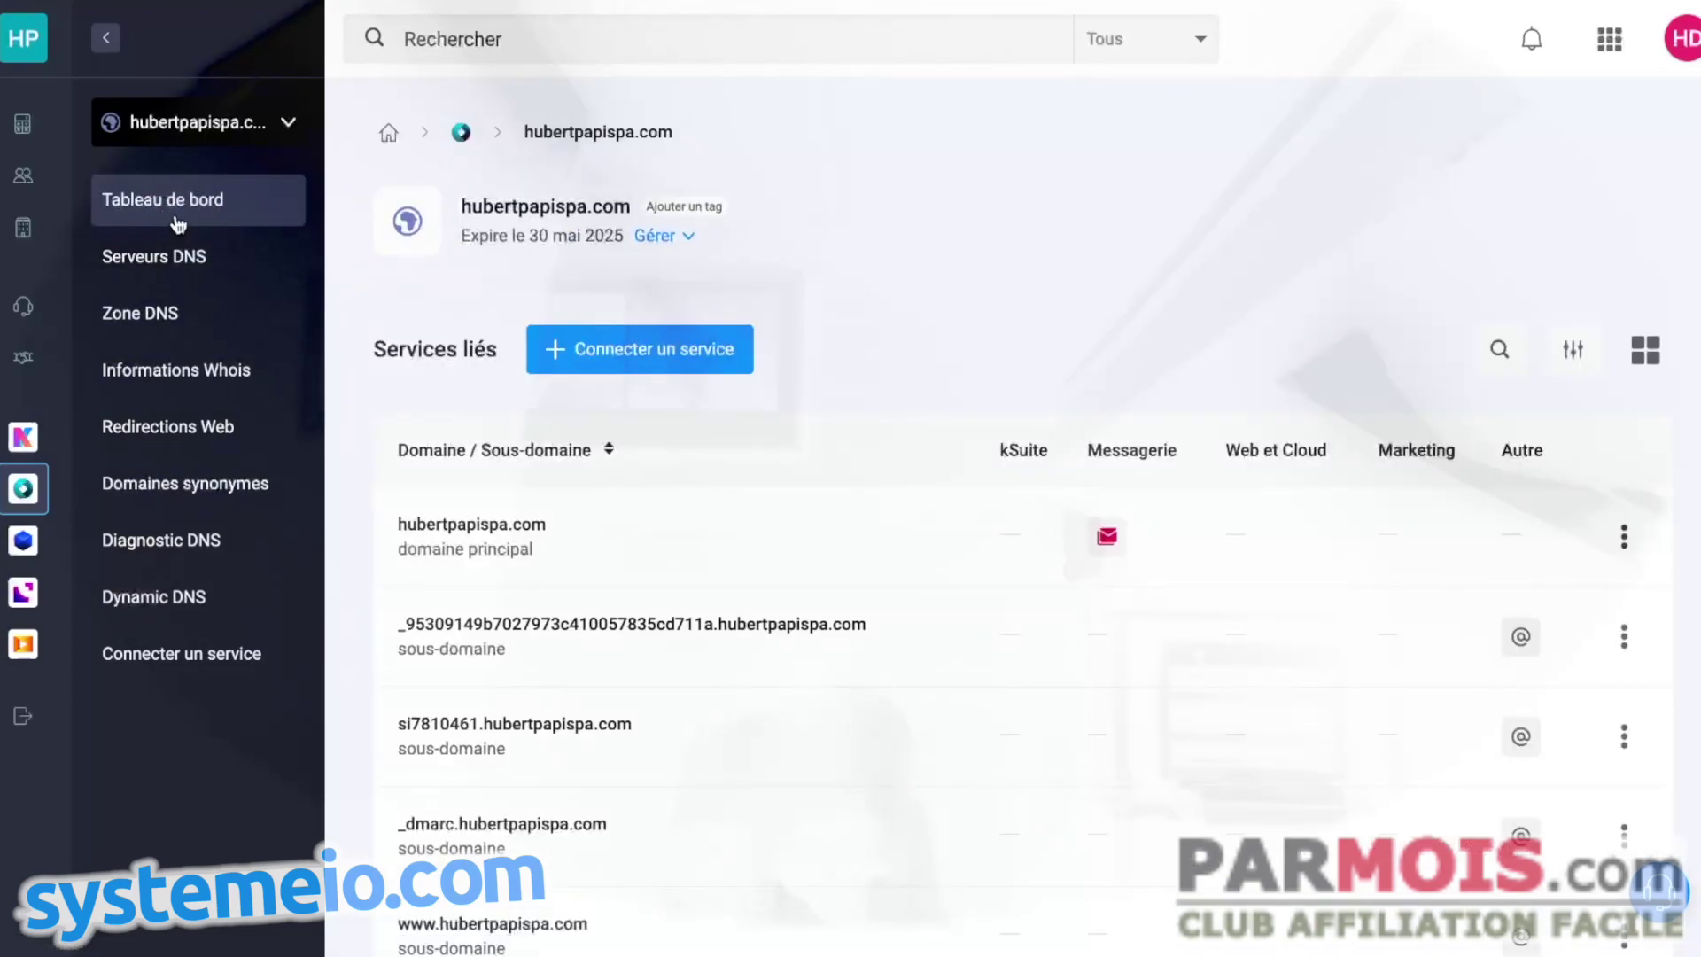
pyautogui.click(107, 39)
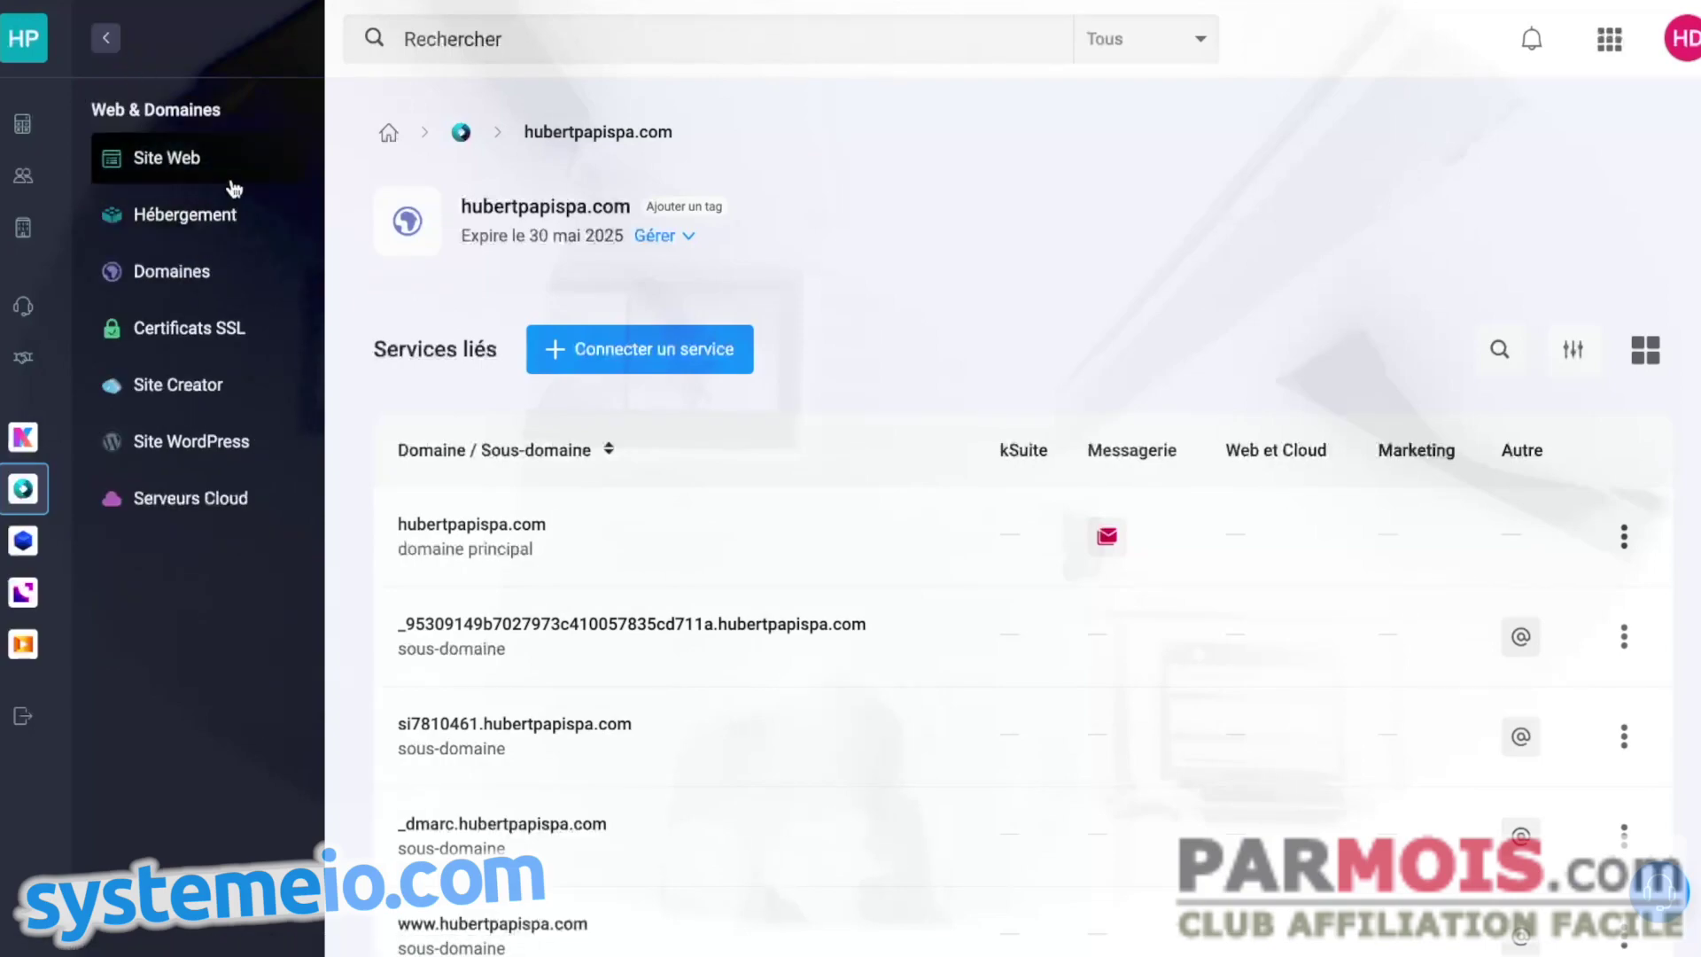
pyautogui.click(176, 223)
pyautogui.click(160, 174)
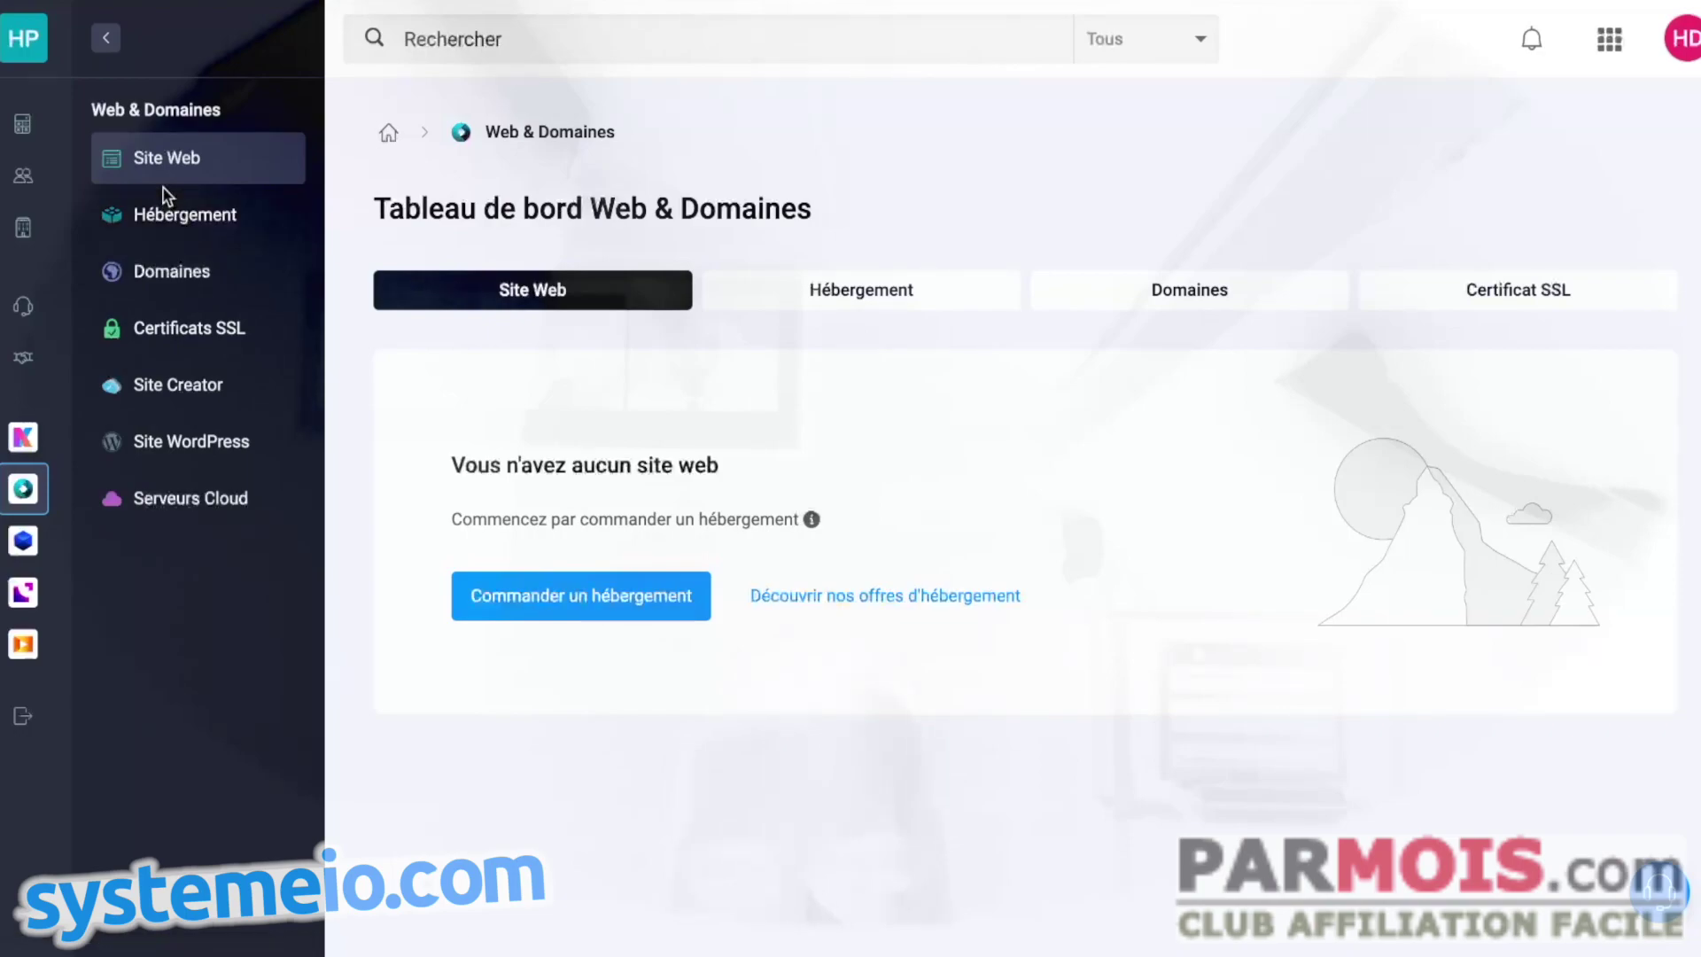
pyautogui.click(164, 218)
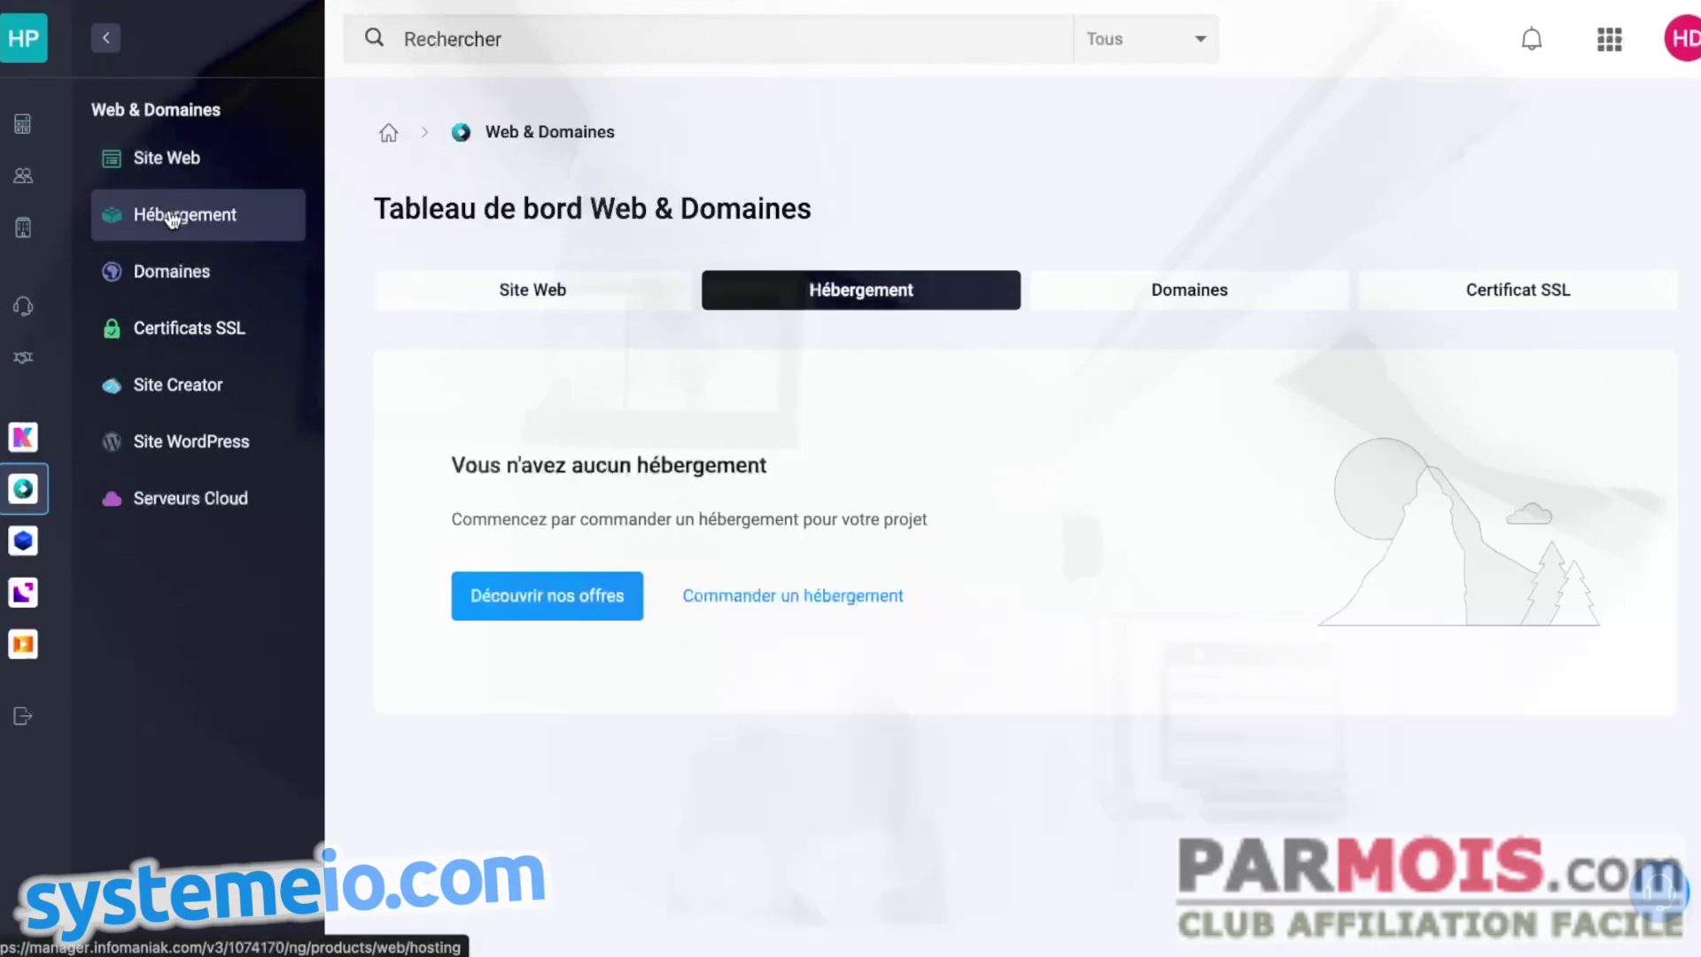
pyautogui.click(170, 276)
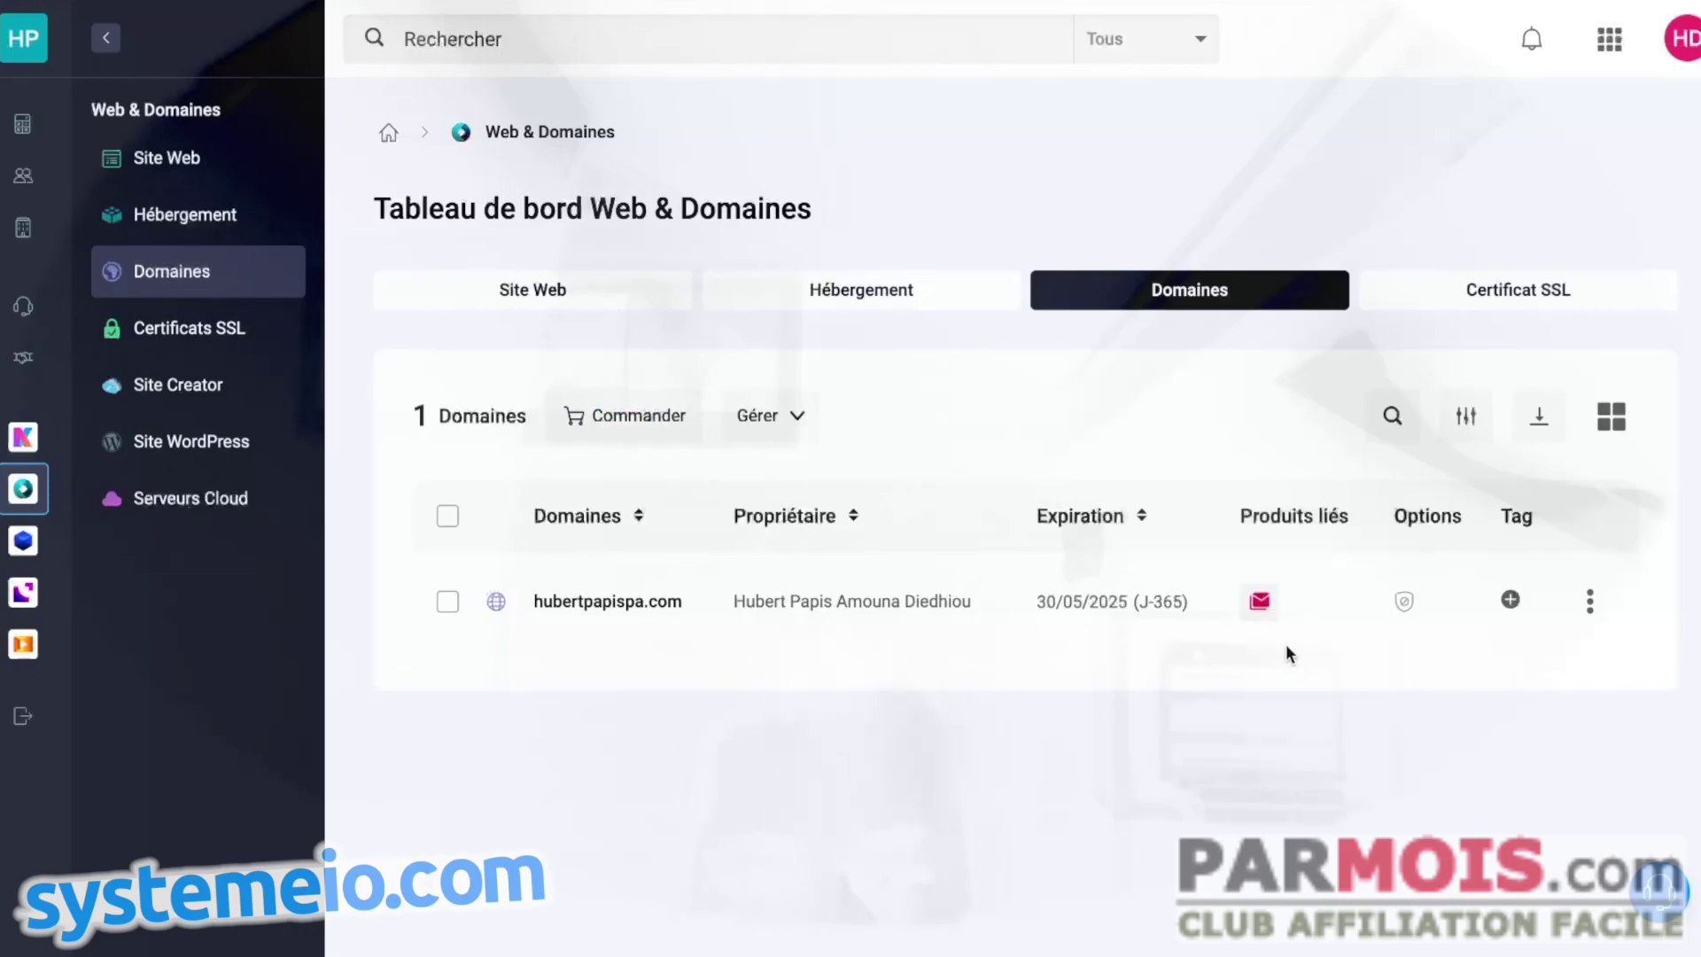
# - Open hubertpapispa.com's mail service and expand the 'Créer une adresse mail' options
pyautogui.click(1259, 603)
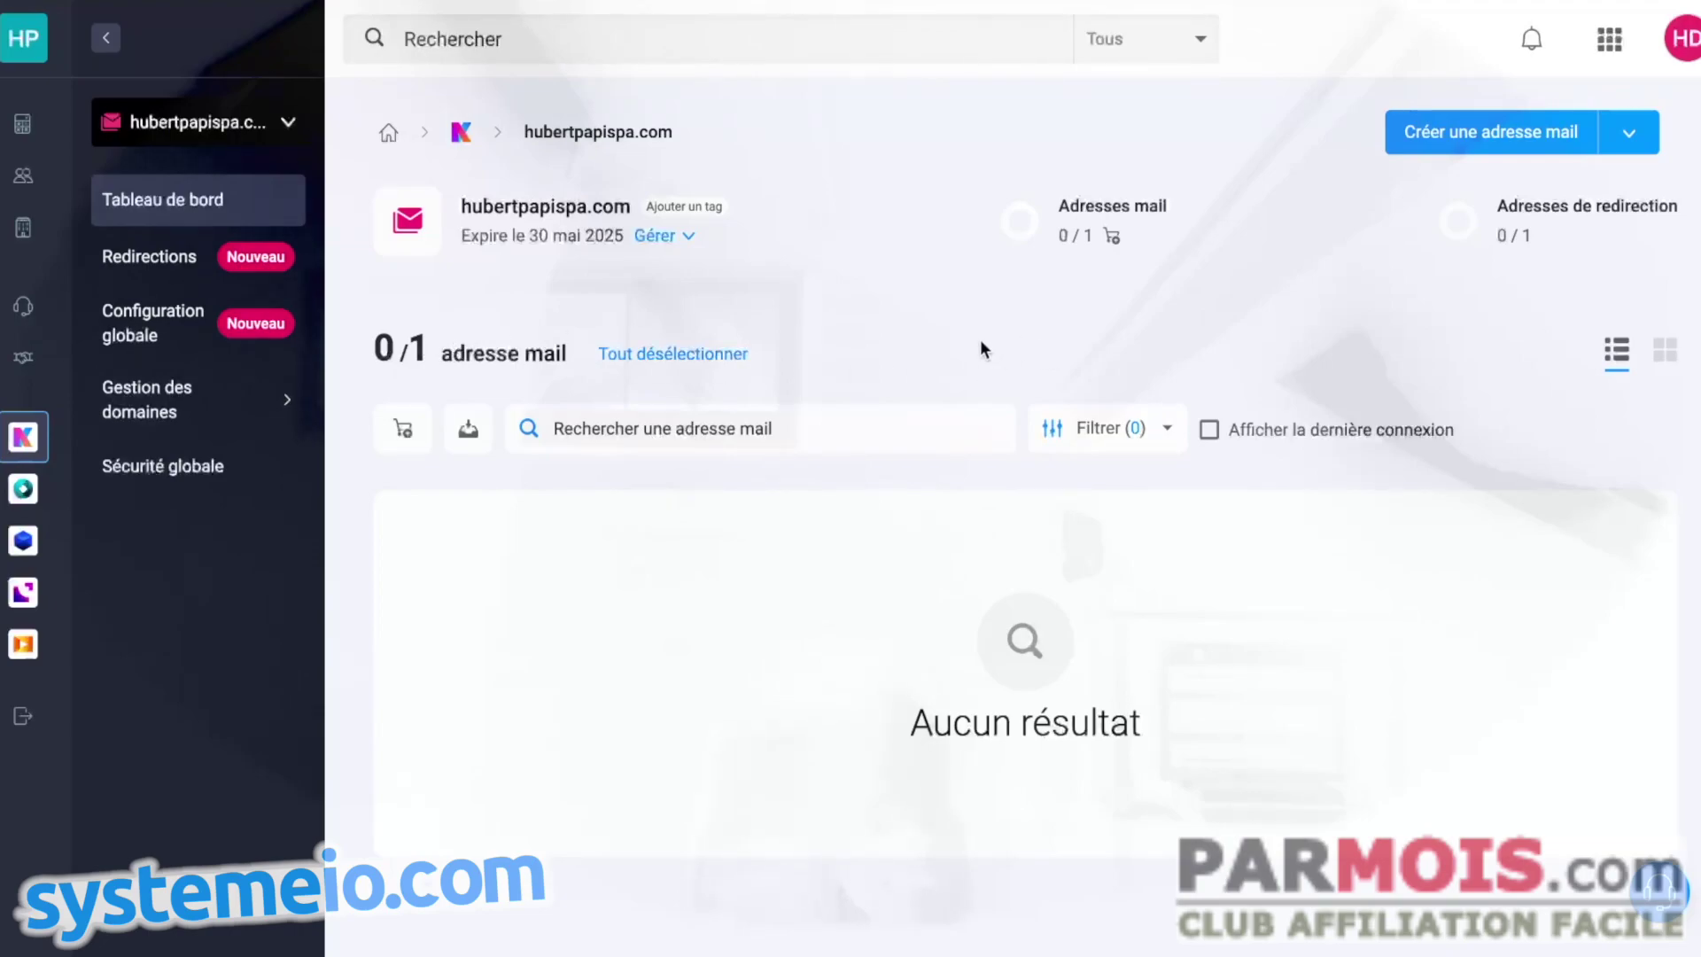
pyautogui.click(1631, 142)
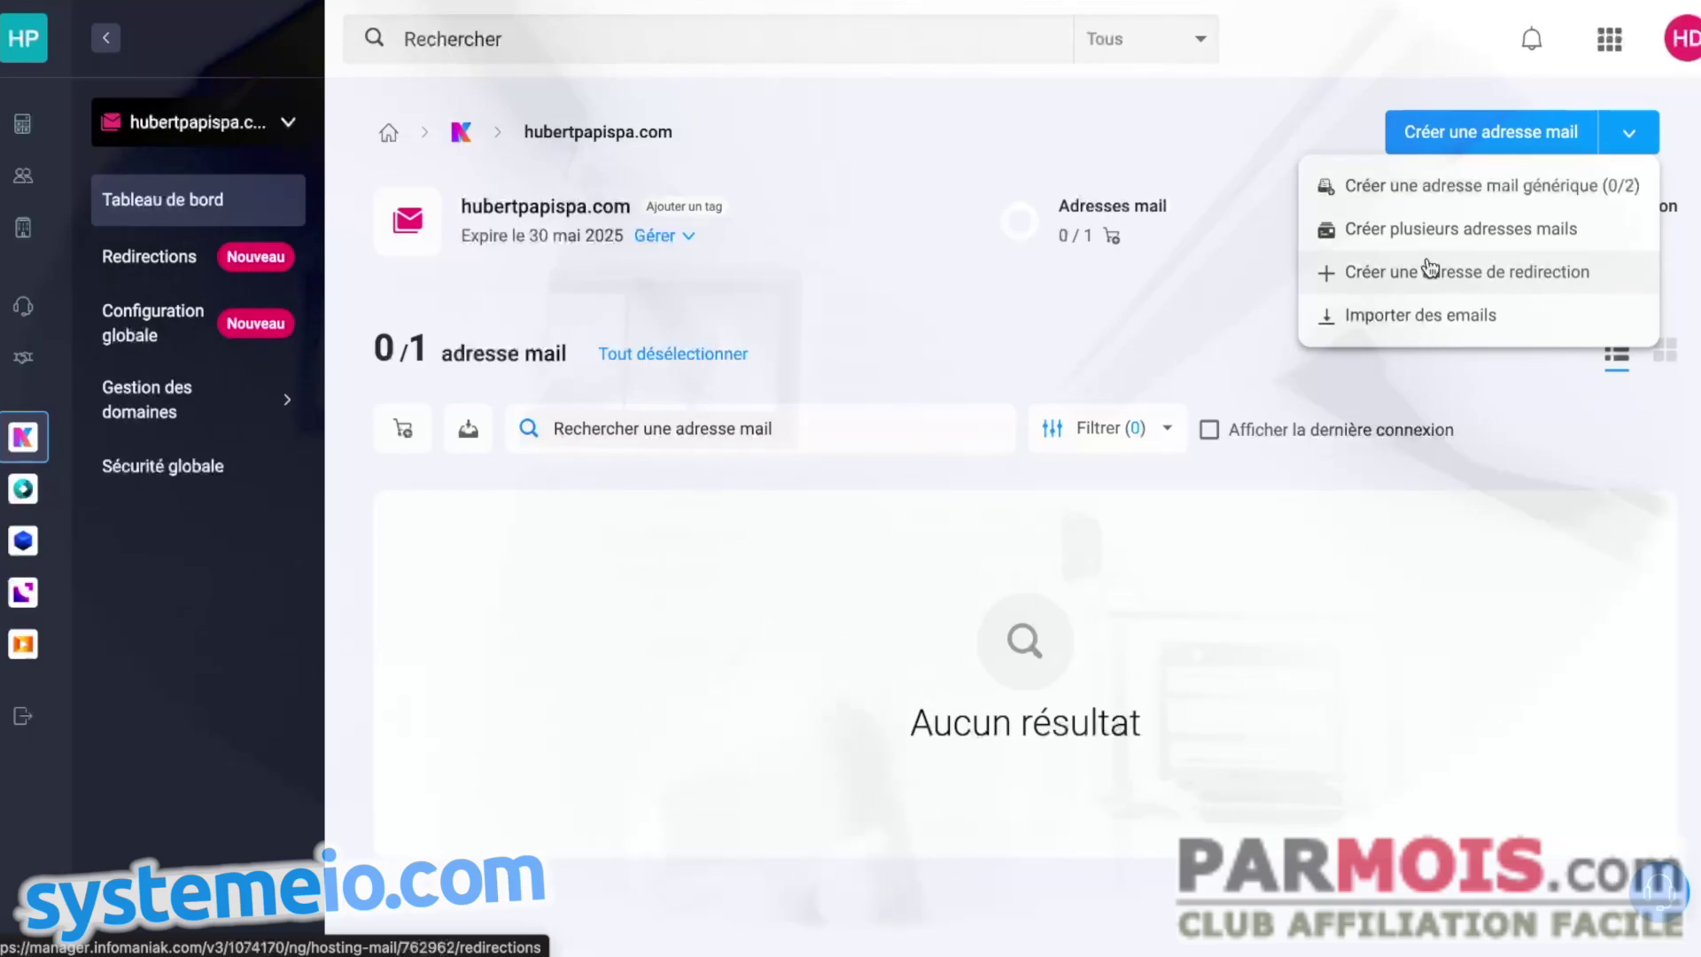
pyautogui.click(1427, 282)
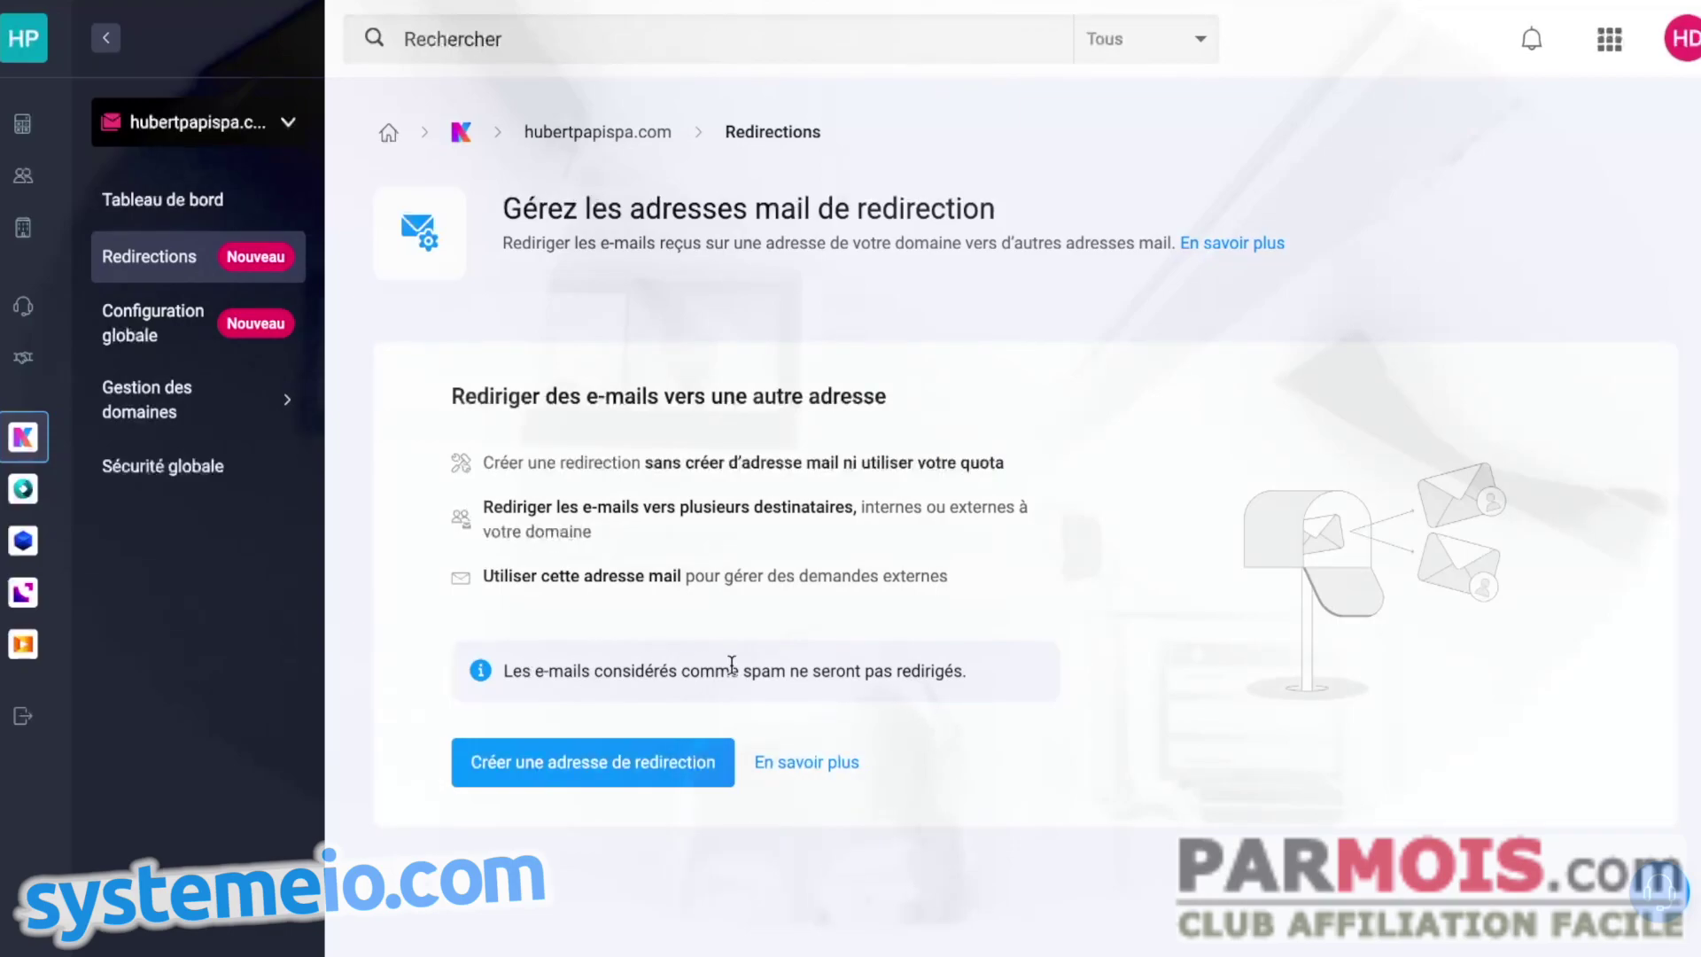
pyautogui.click(626, 760)
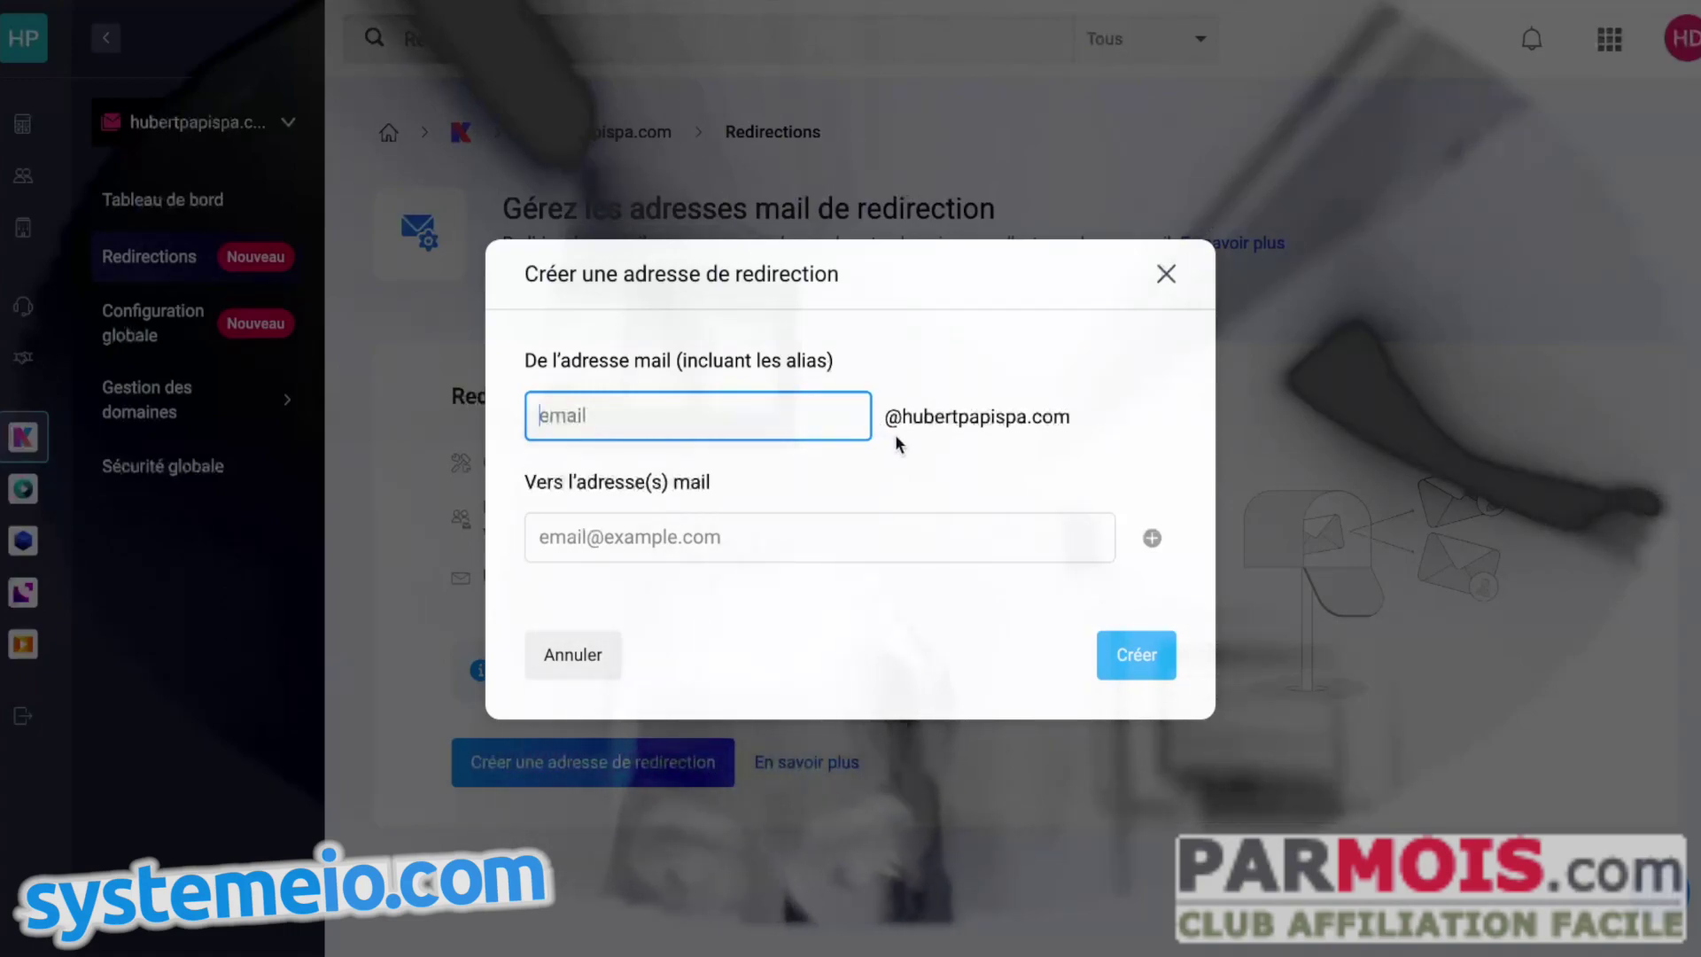
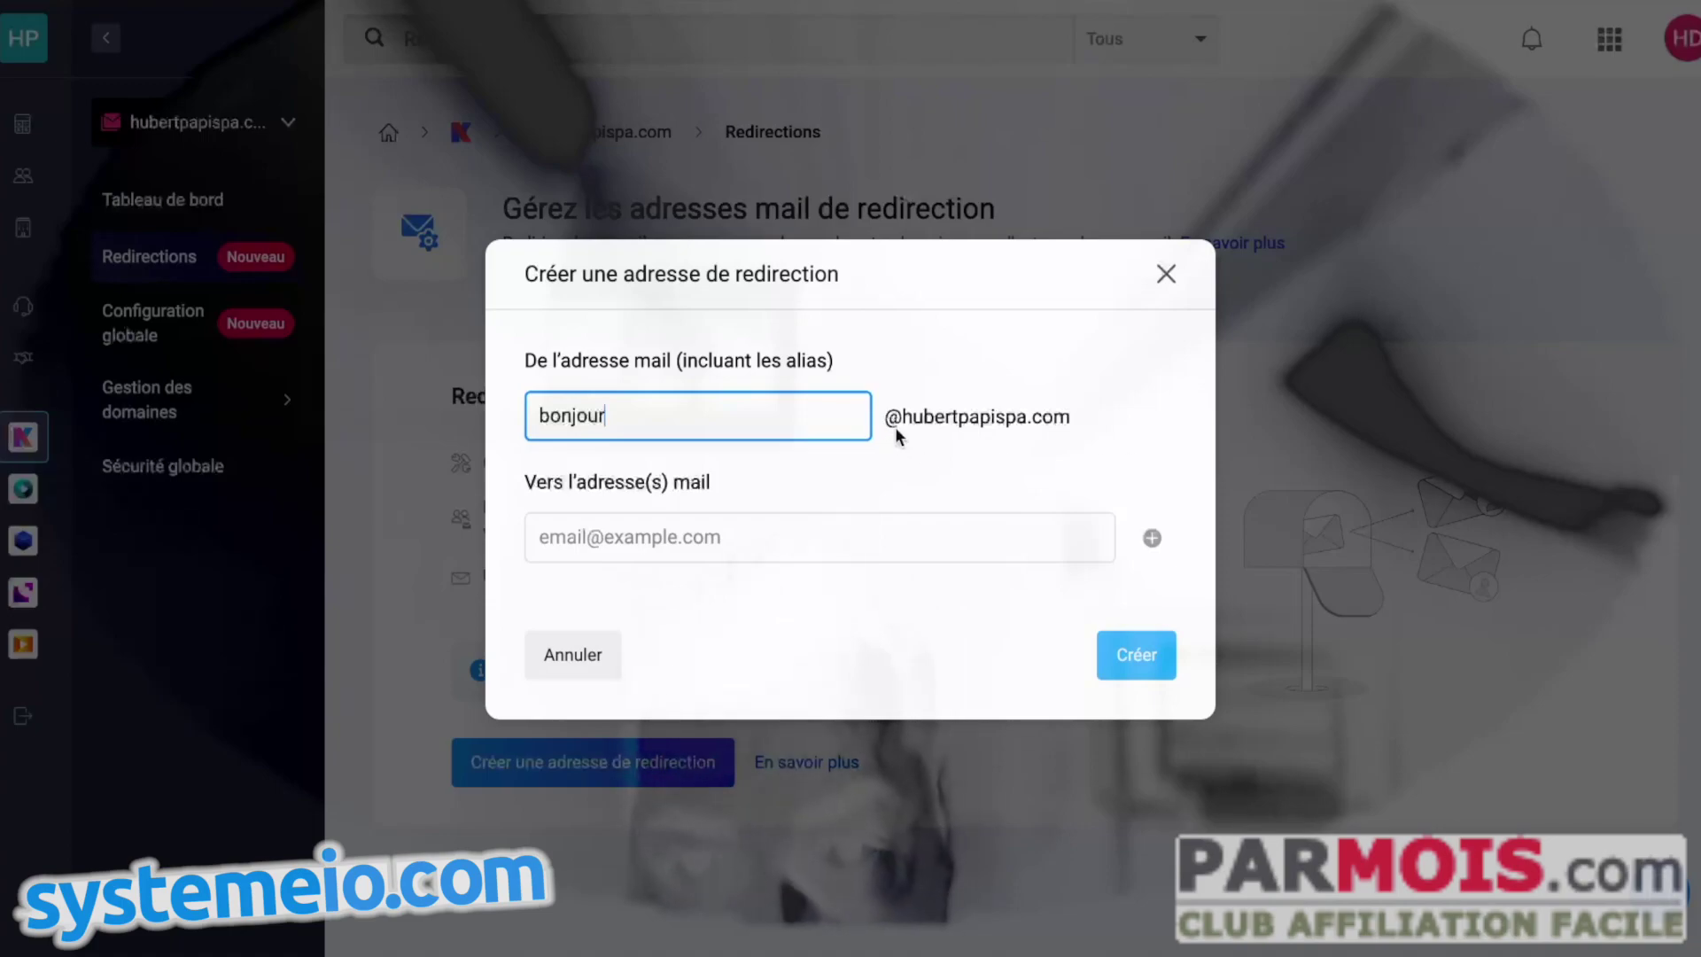
pyautogui.click(558, 535)
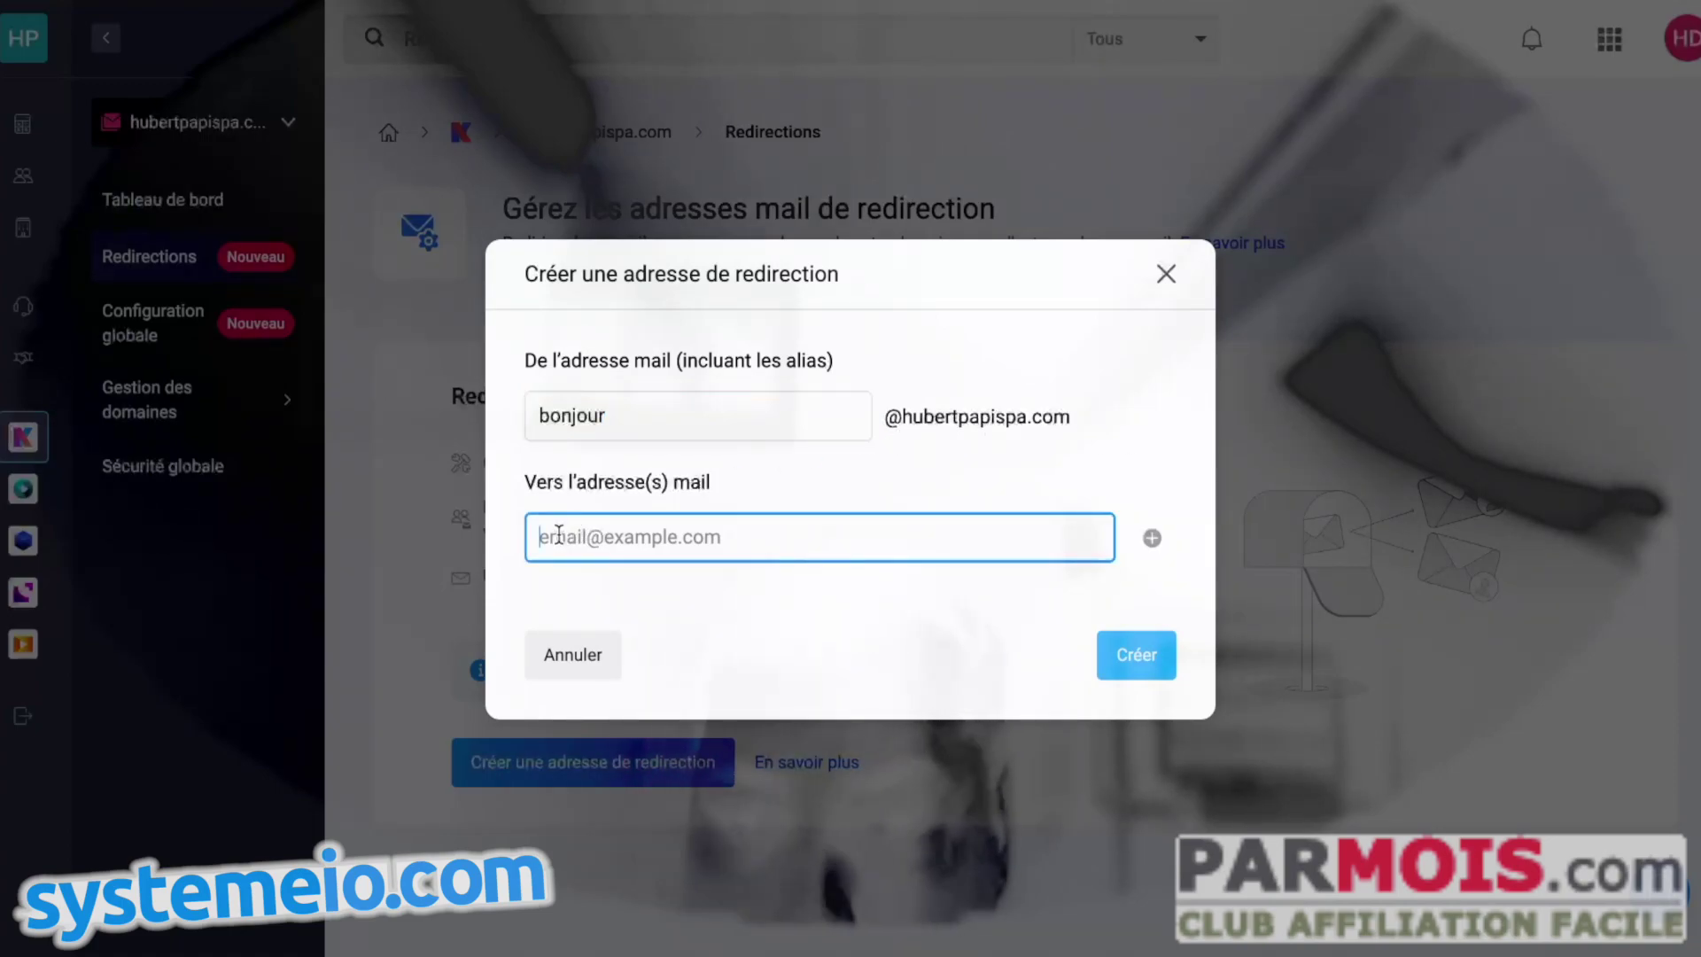
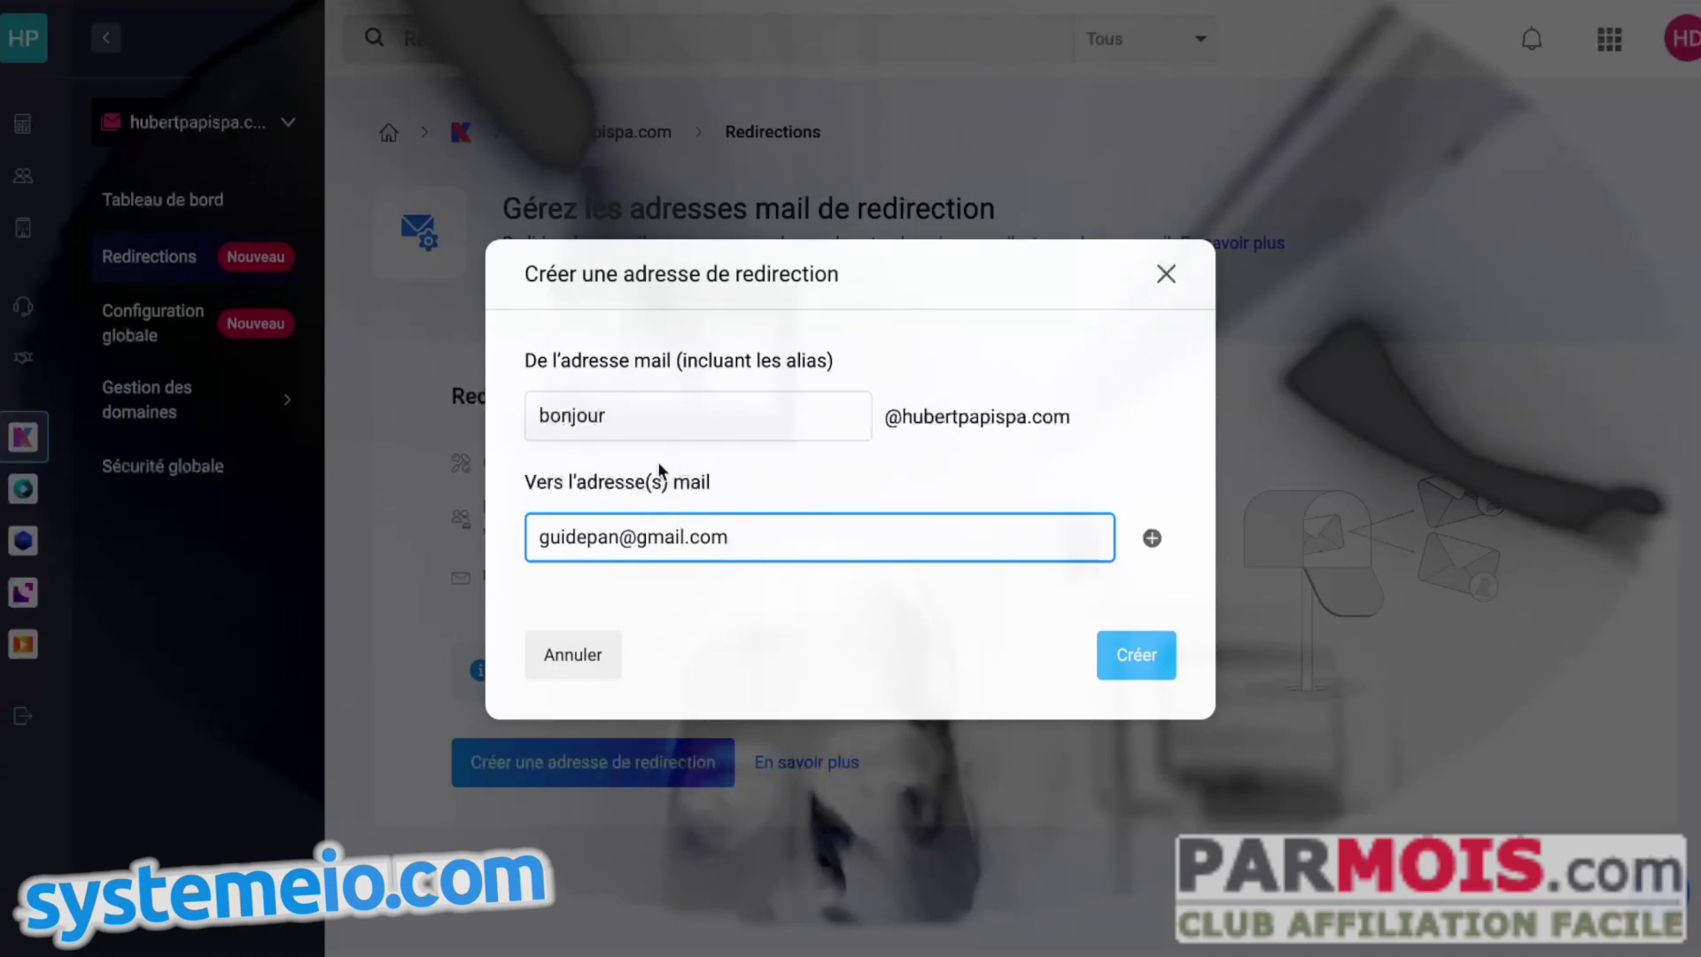
pyautogui.moveTo(899, 417); pyautogui.dragTo(1052, 416)
pyautogui.click(890, 420)
pyautogui.moveTo(890, 420); pyautogui.dragTo(1059, 420)
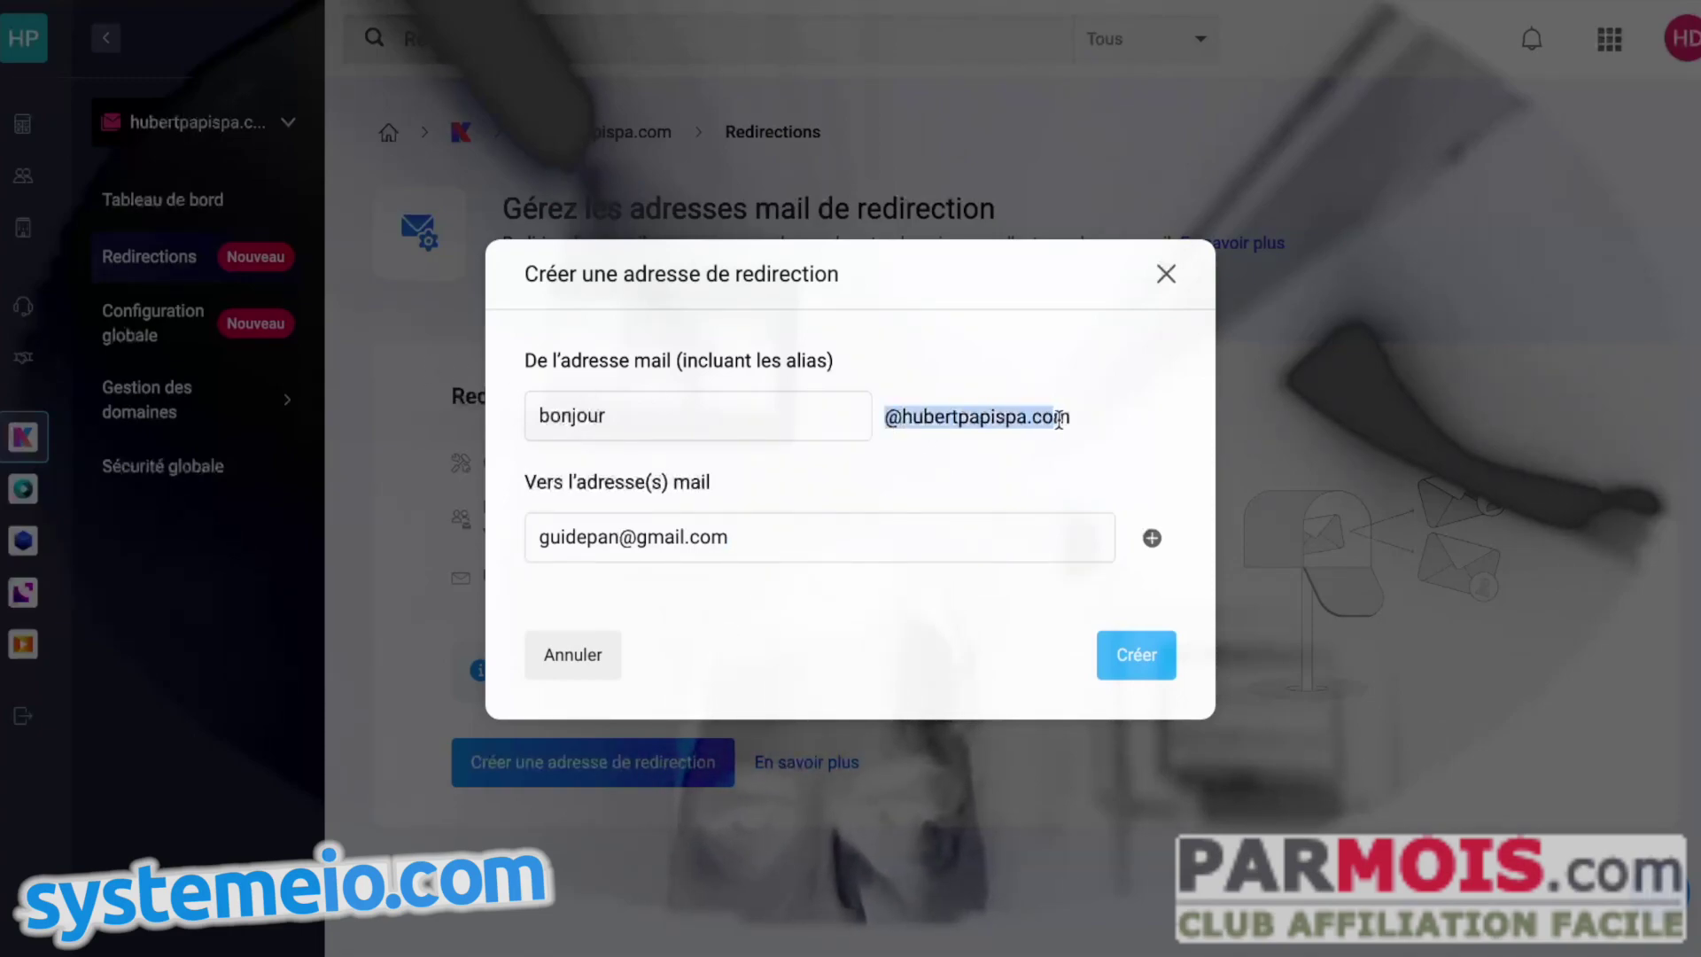
pyautogui.rightClick(1059, 420)
pyautogui.click(1082, 470)
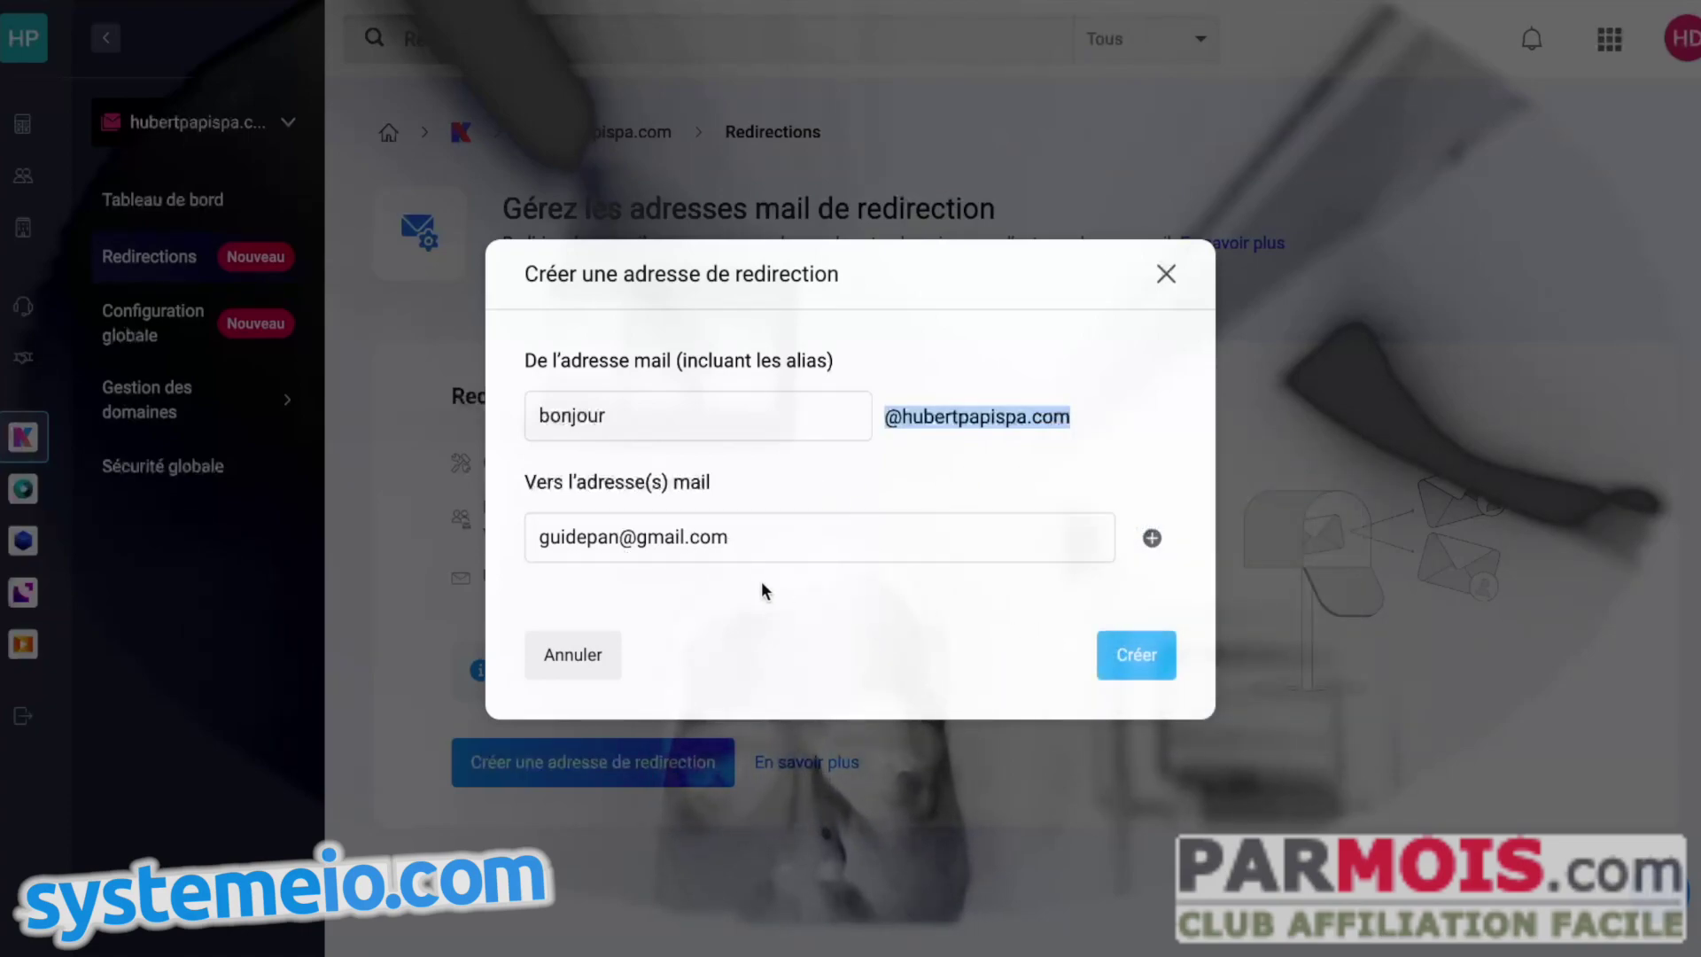
pyautogui.click(965, 614)
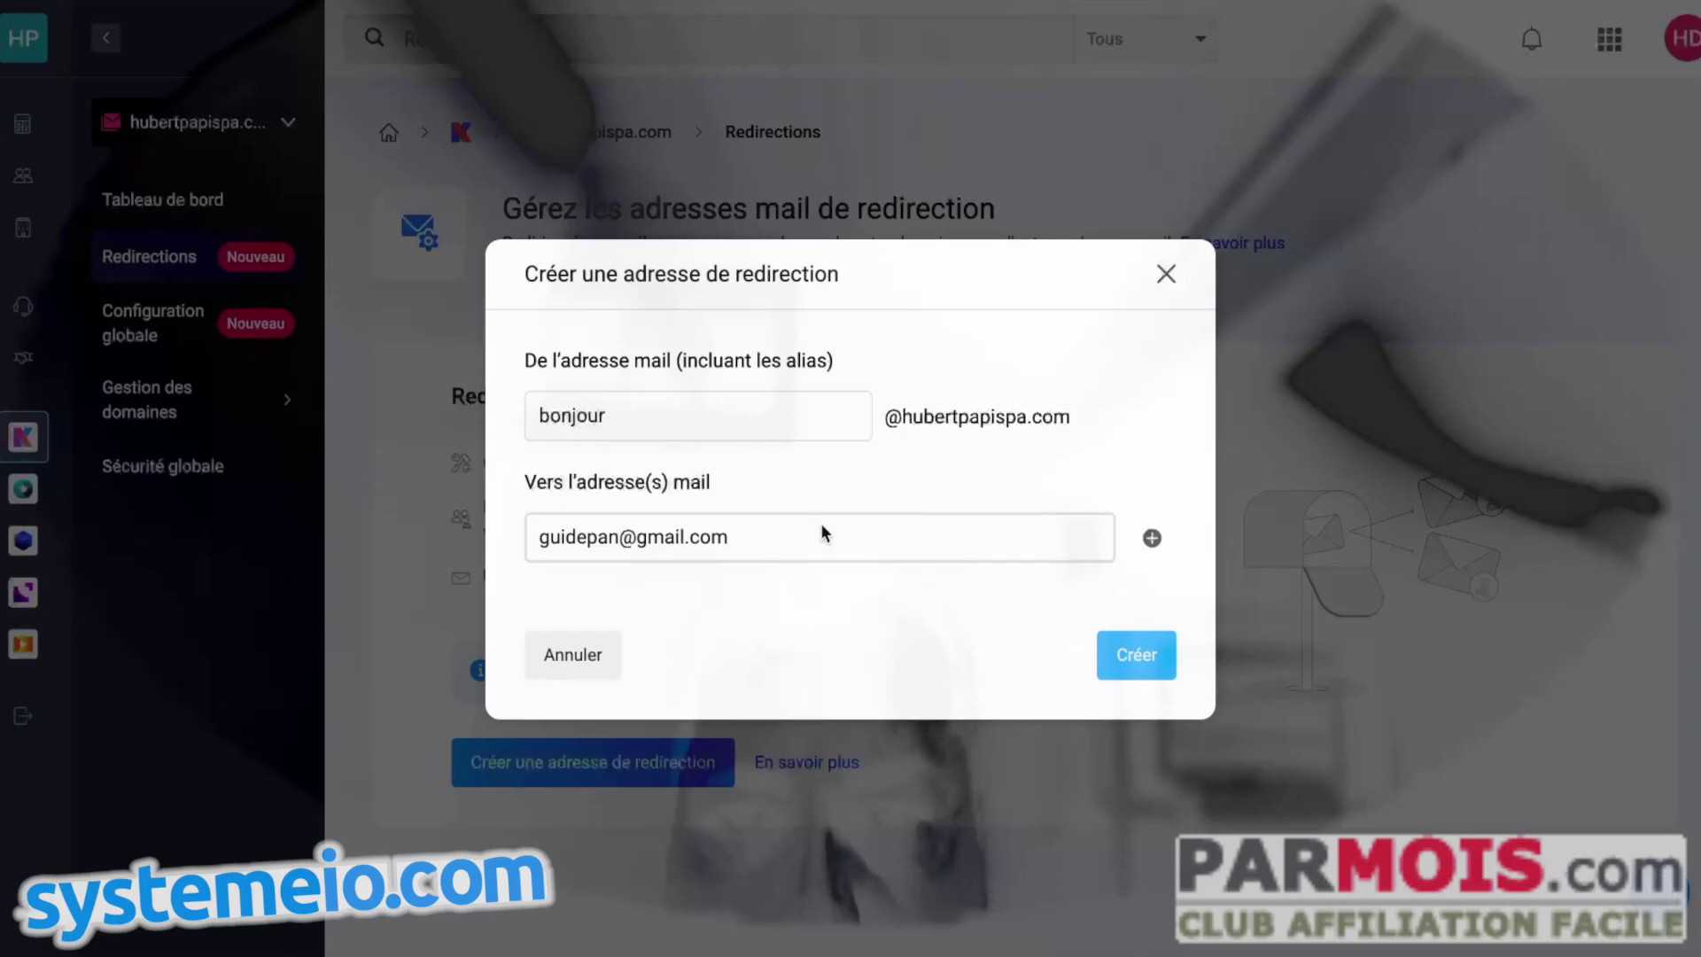
pyautogui.click(898, 531)
pyautogui.click(1152, 538)
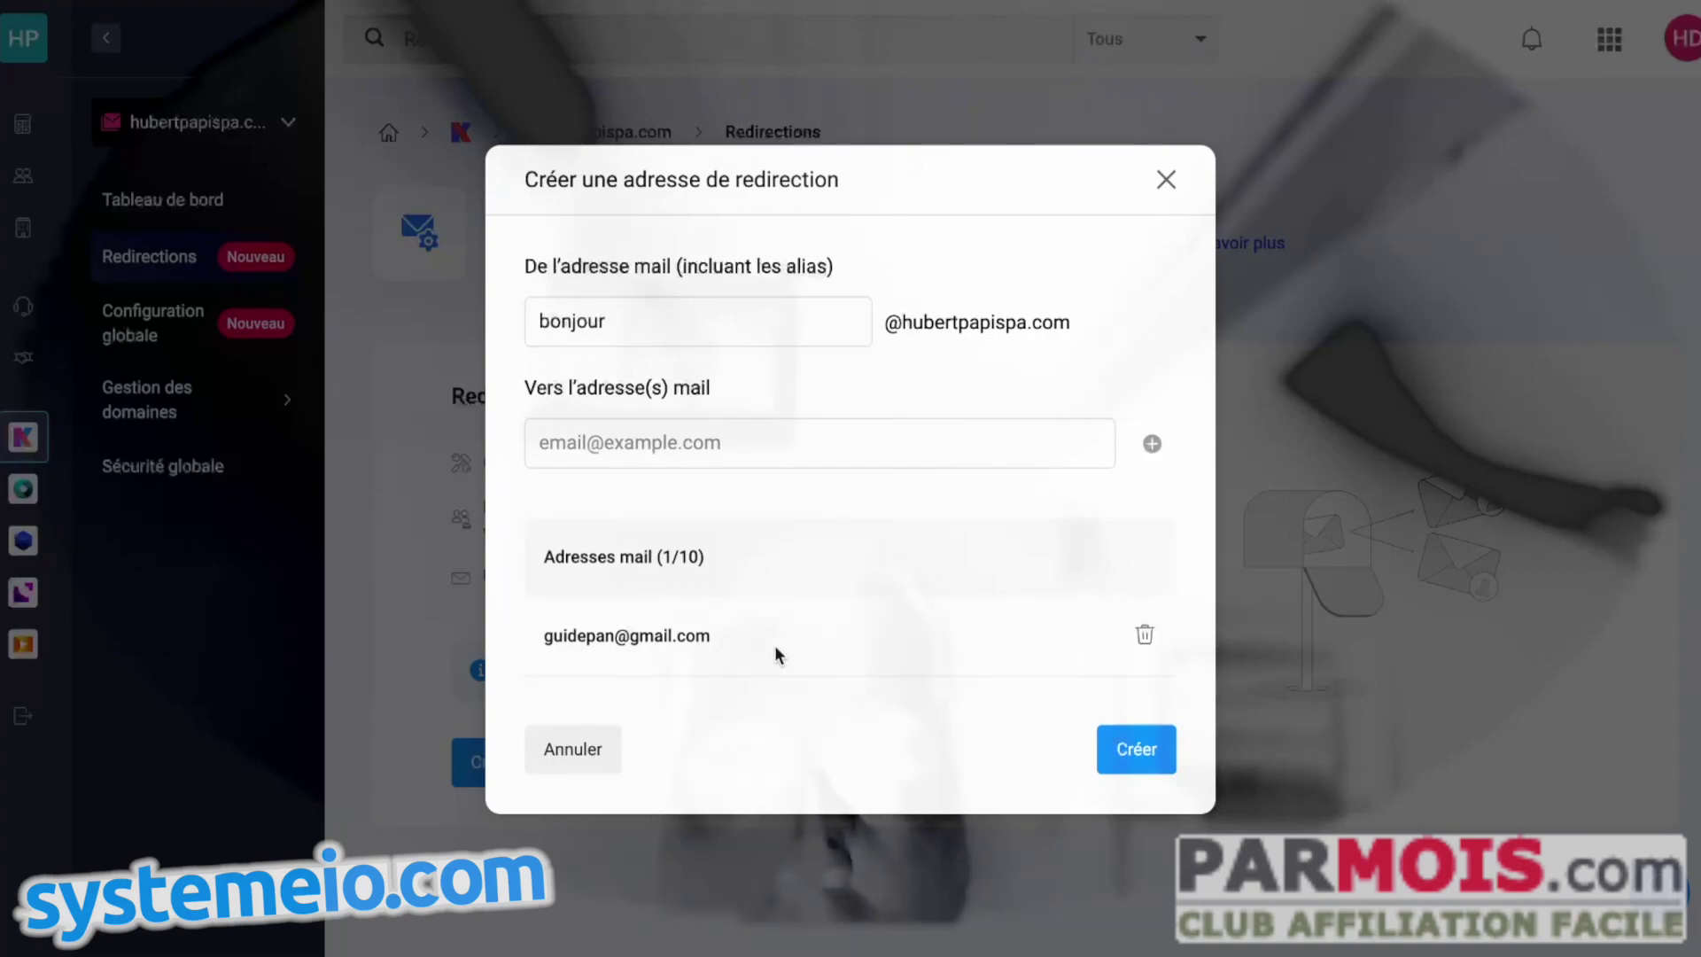
pyautogui.click(1132, 747)
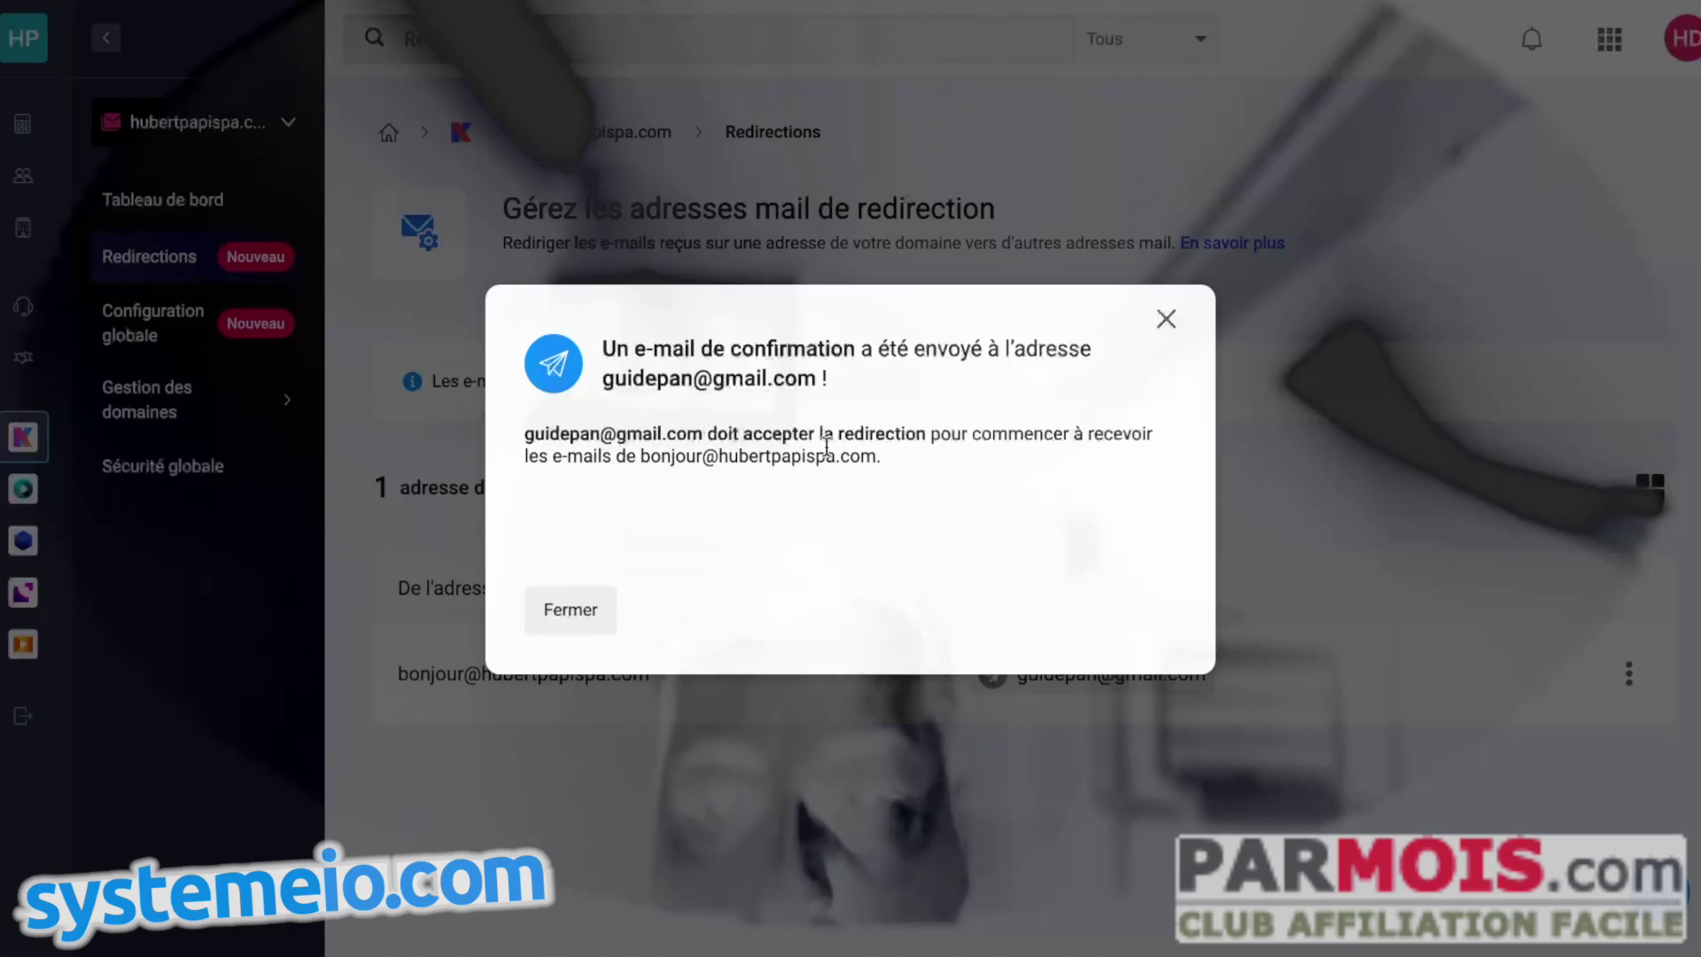
# - Dismiss the notice, reload the page, and check the redirection's confirmed status in Modifier
pyautogui.click(570, 609)
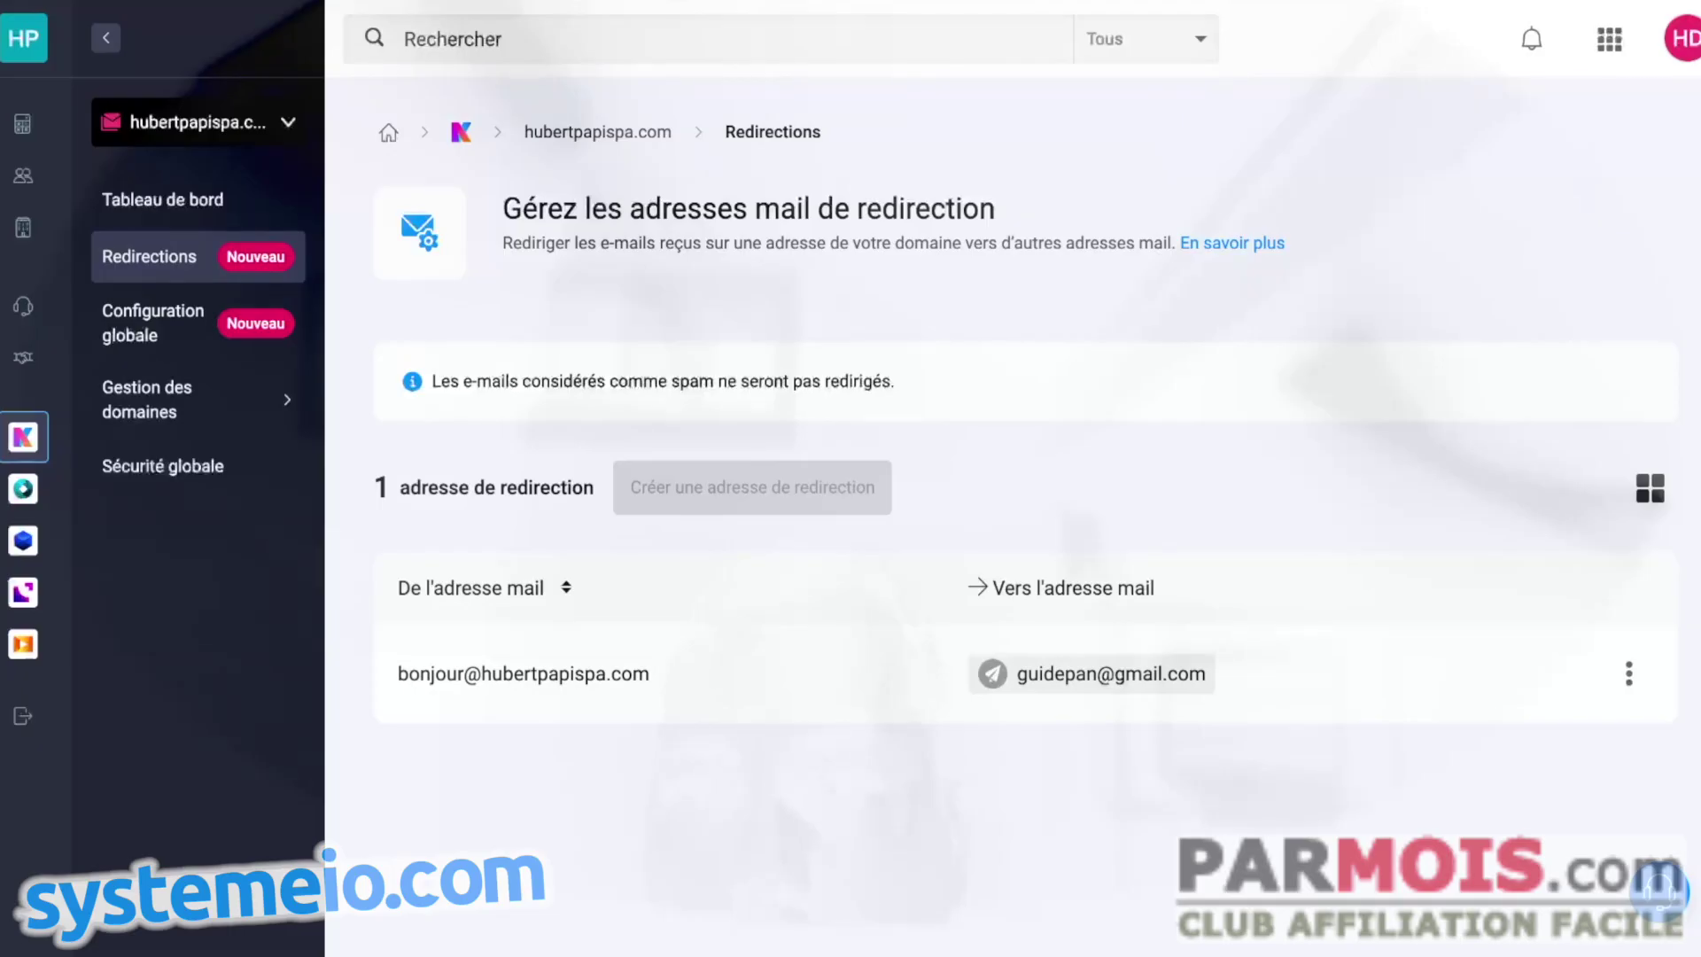
pyautogui.press('F5')
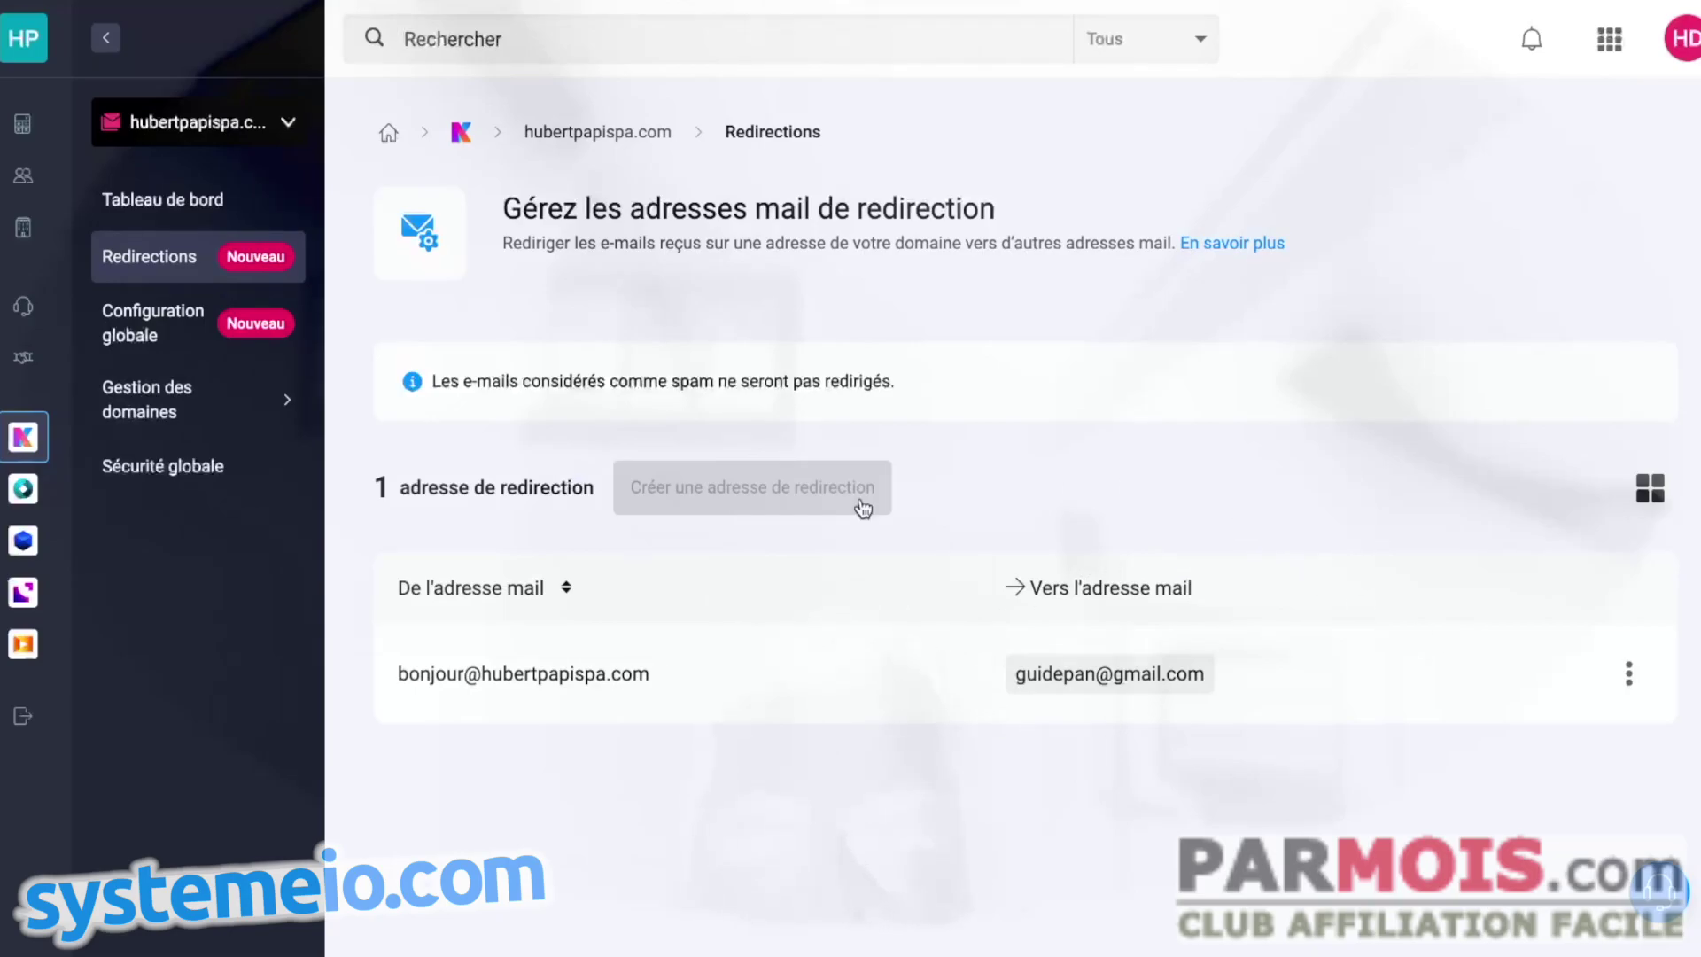
pyautogui.click(1628, 675)
pyautogui.click(1464, 716)
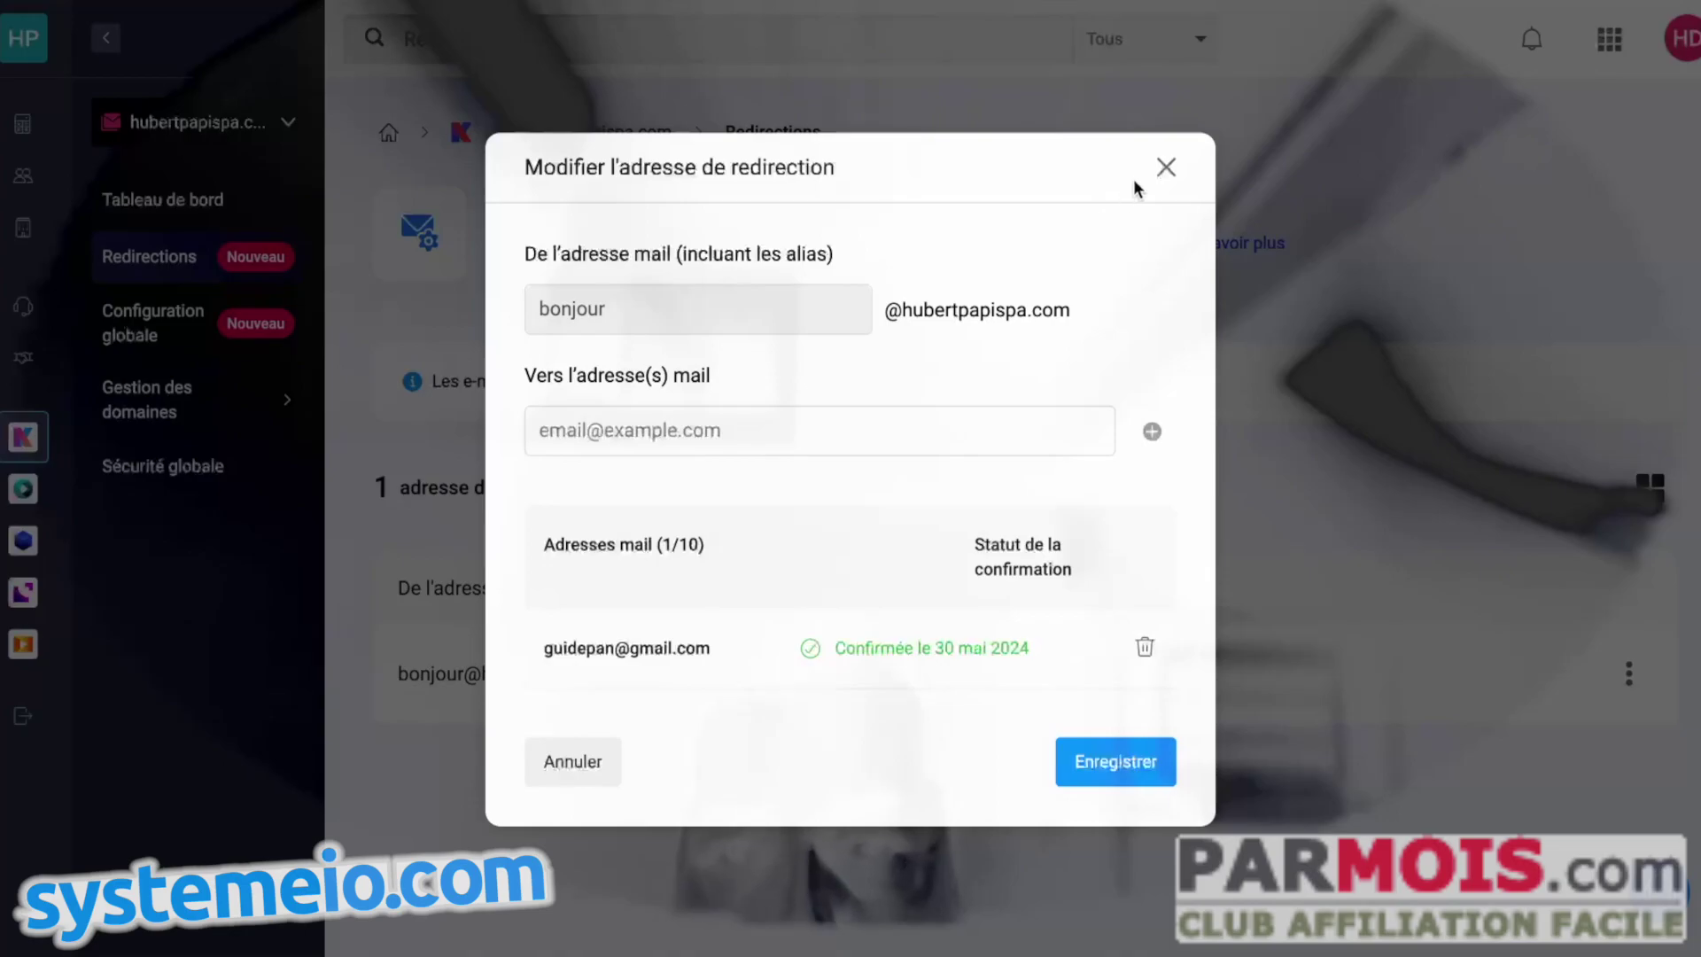
pyautogui.click(1166, 168)
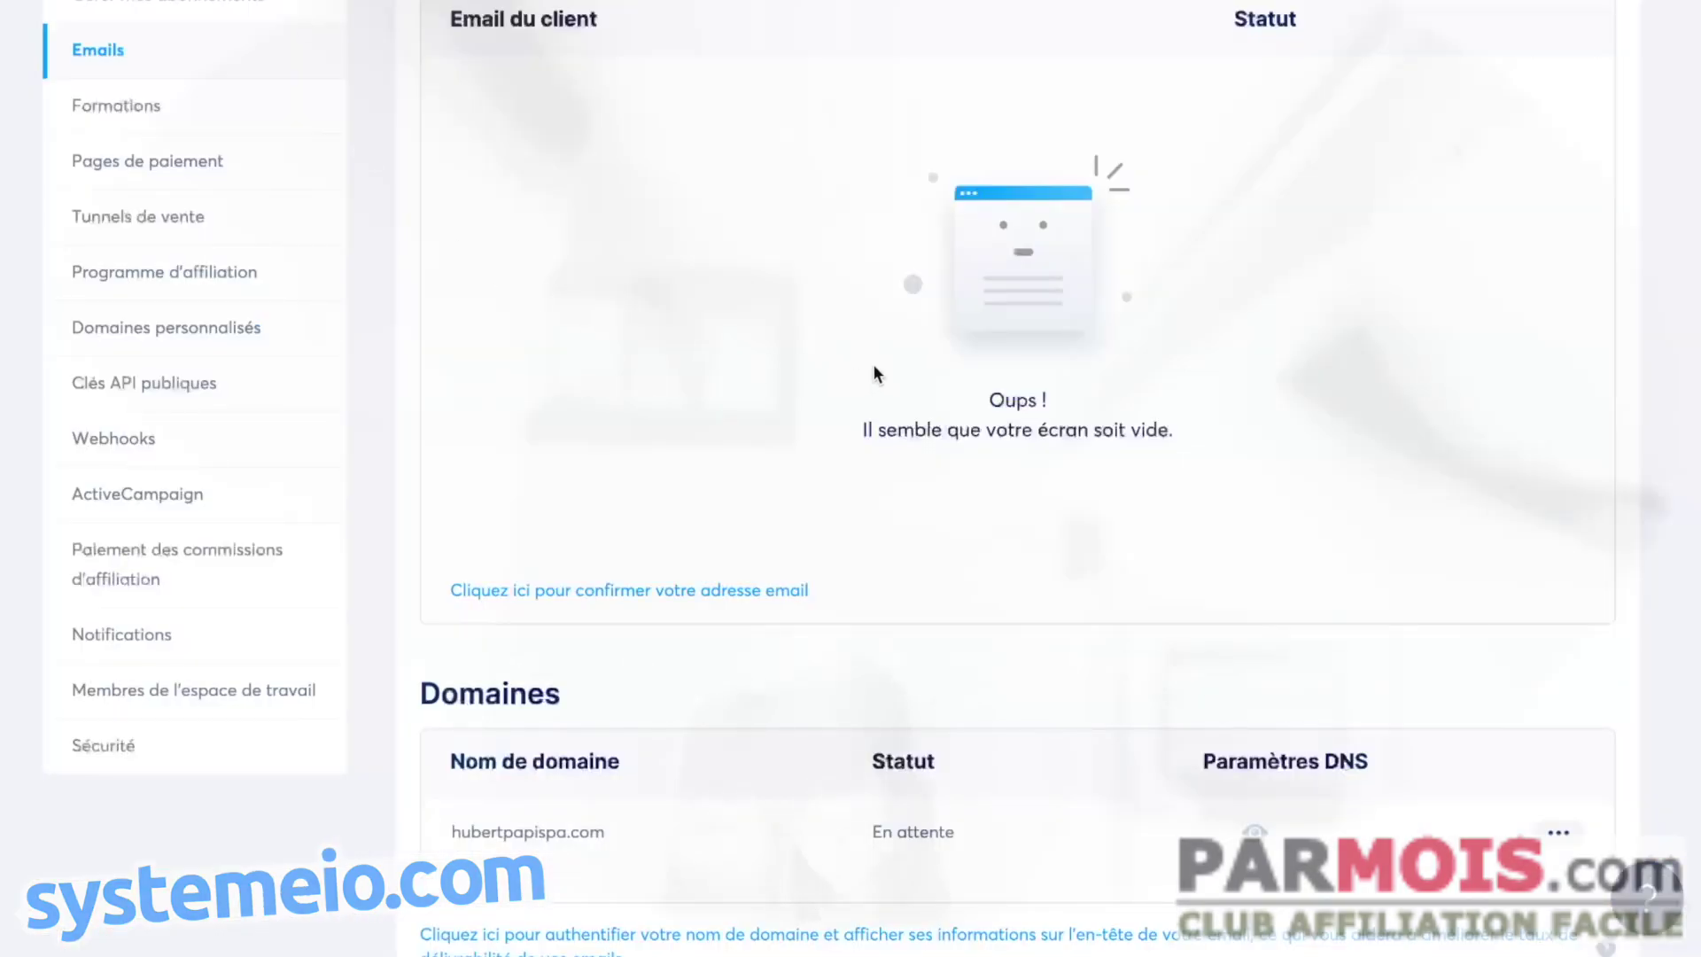
pyautogui.scroll(3, 896, 402)
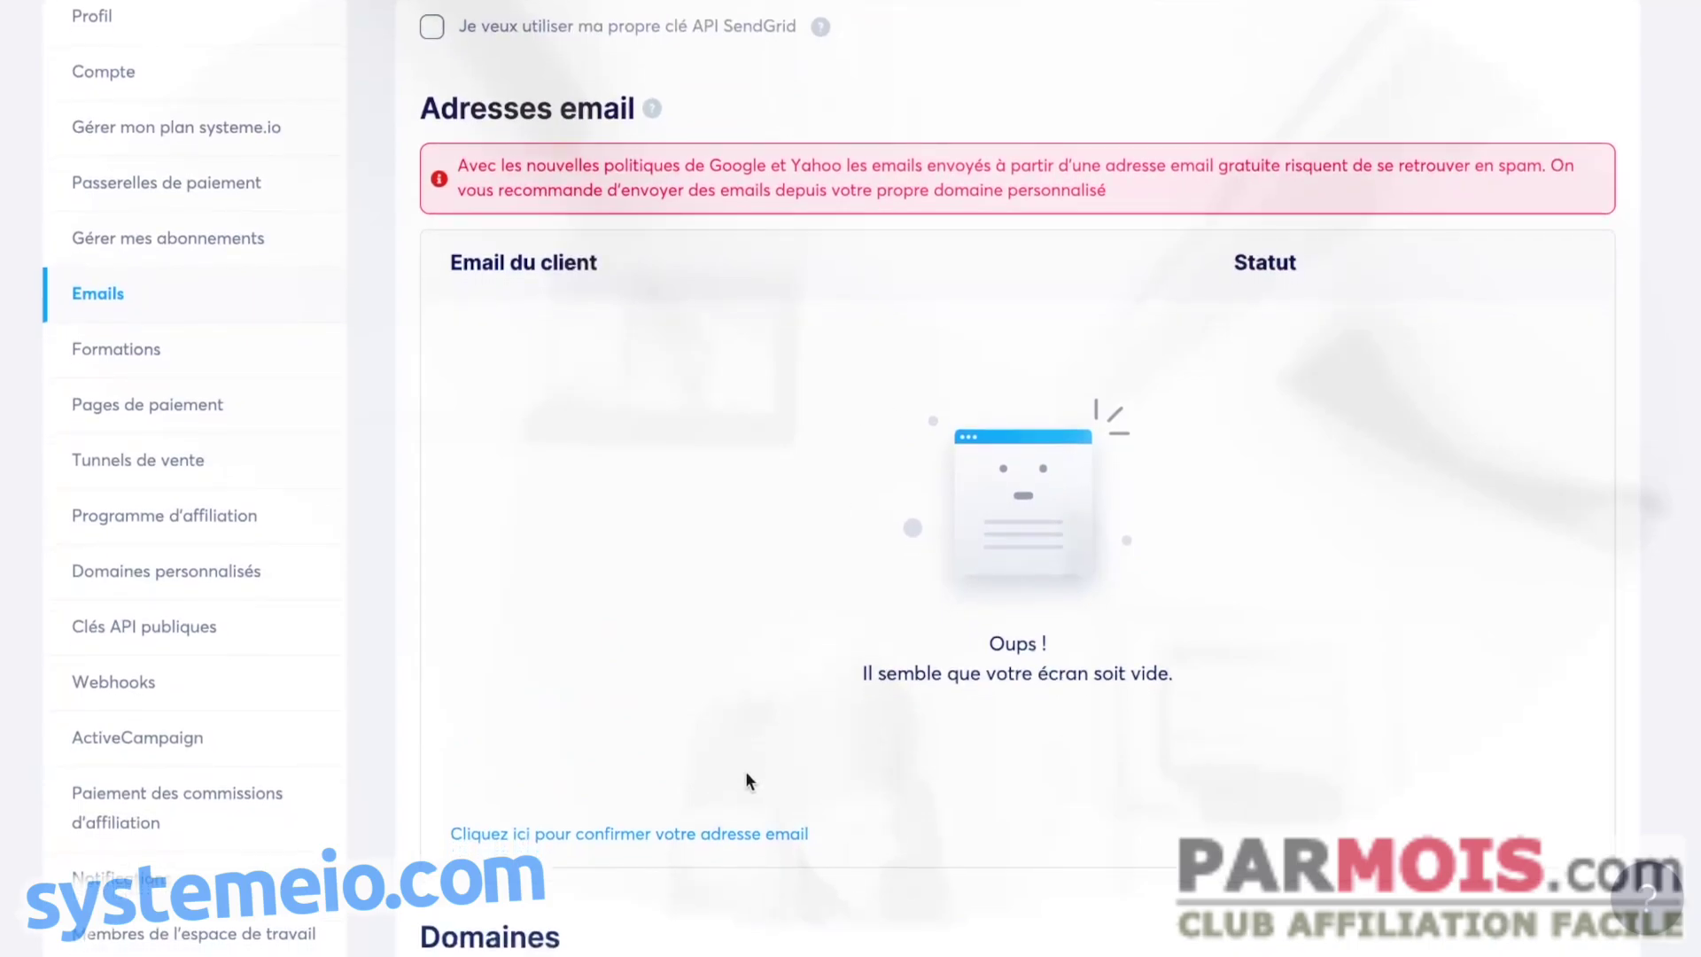
pyautogui.click(716, 834)
pyautogui.click(609, 489)
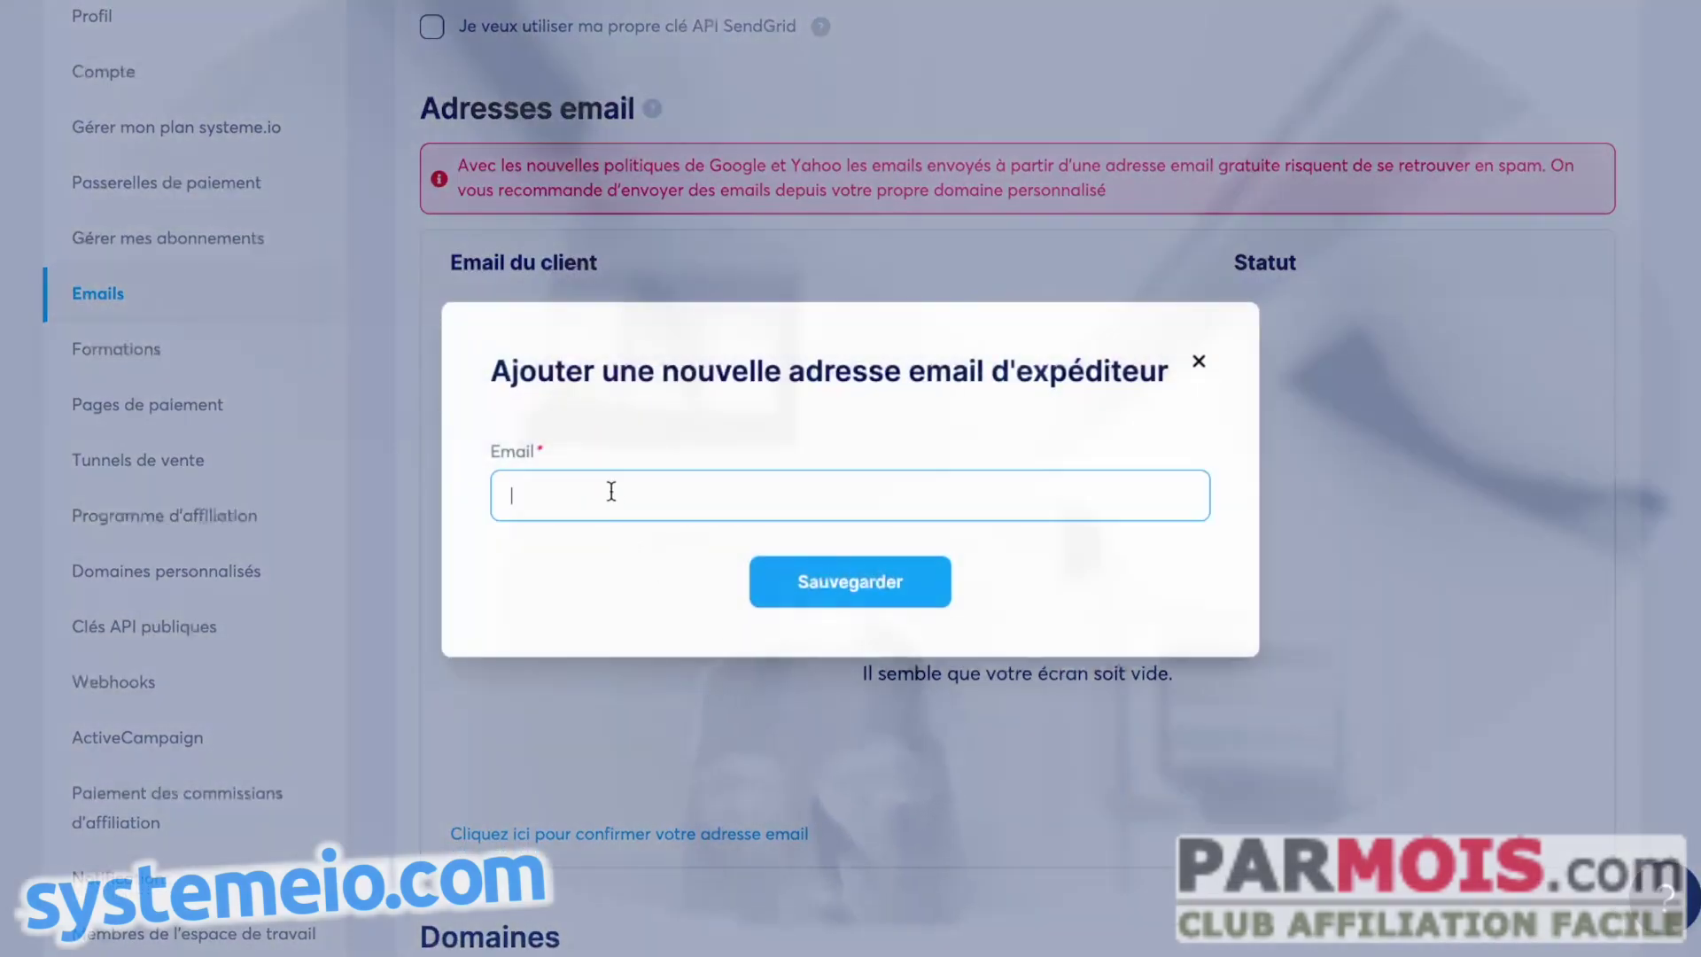
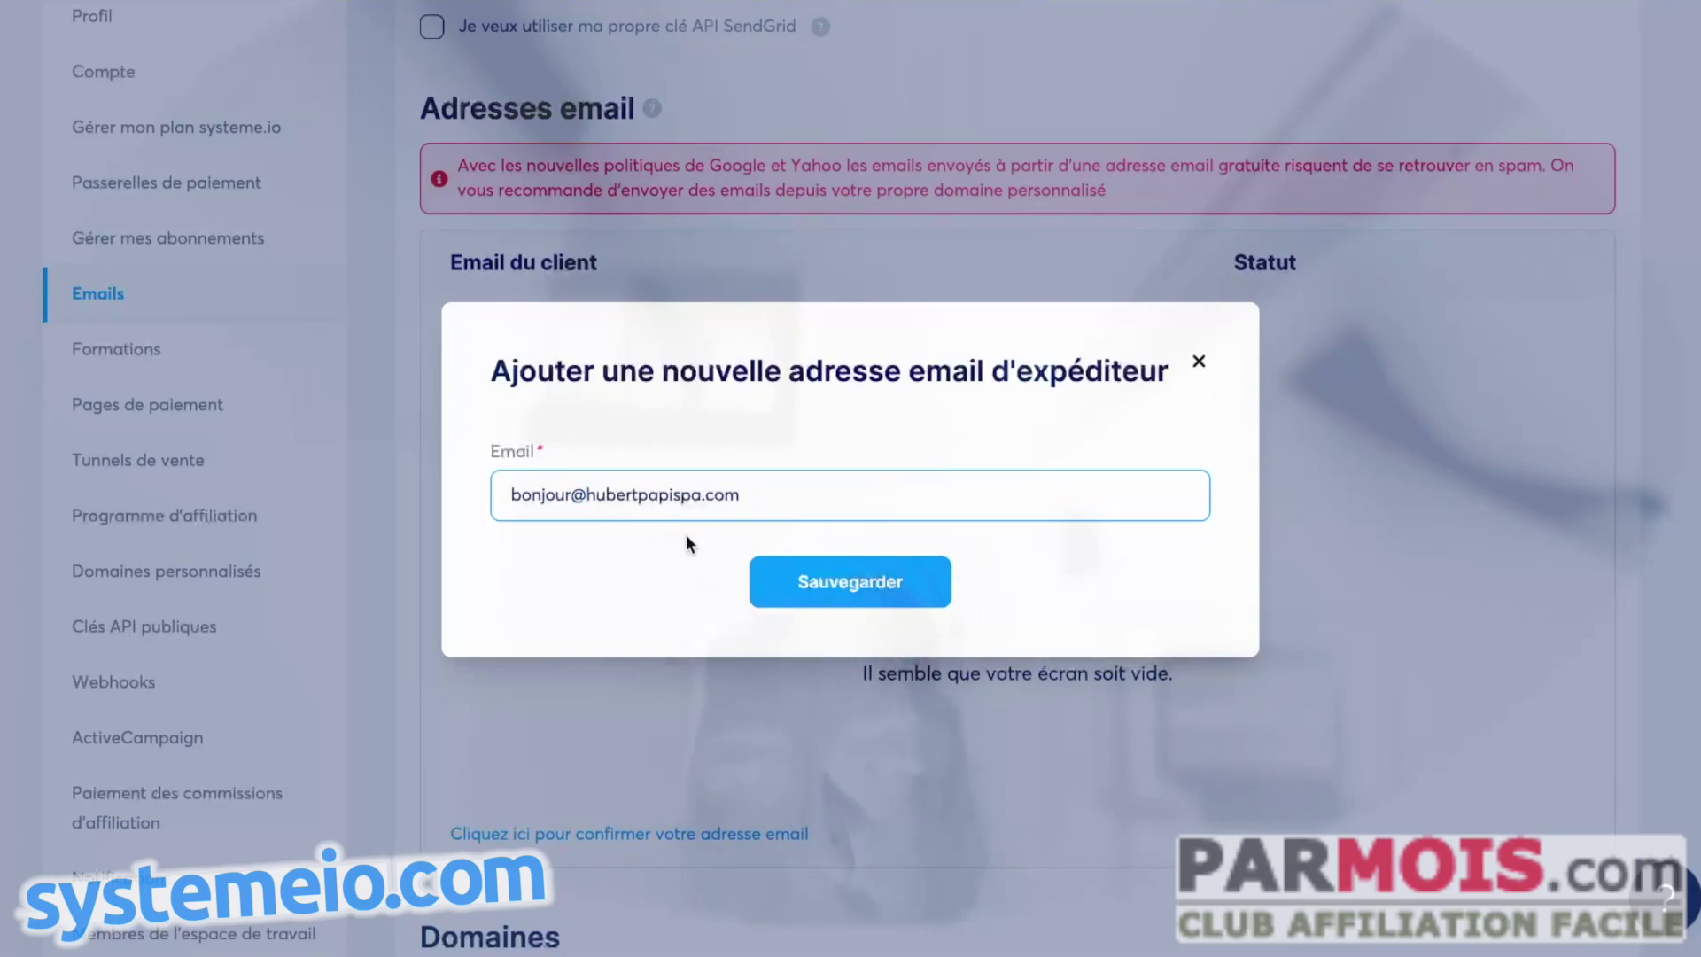
pyautogui.click(872, 584)
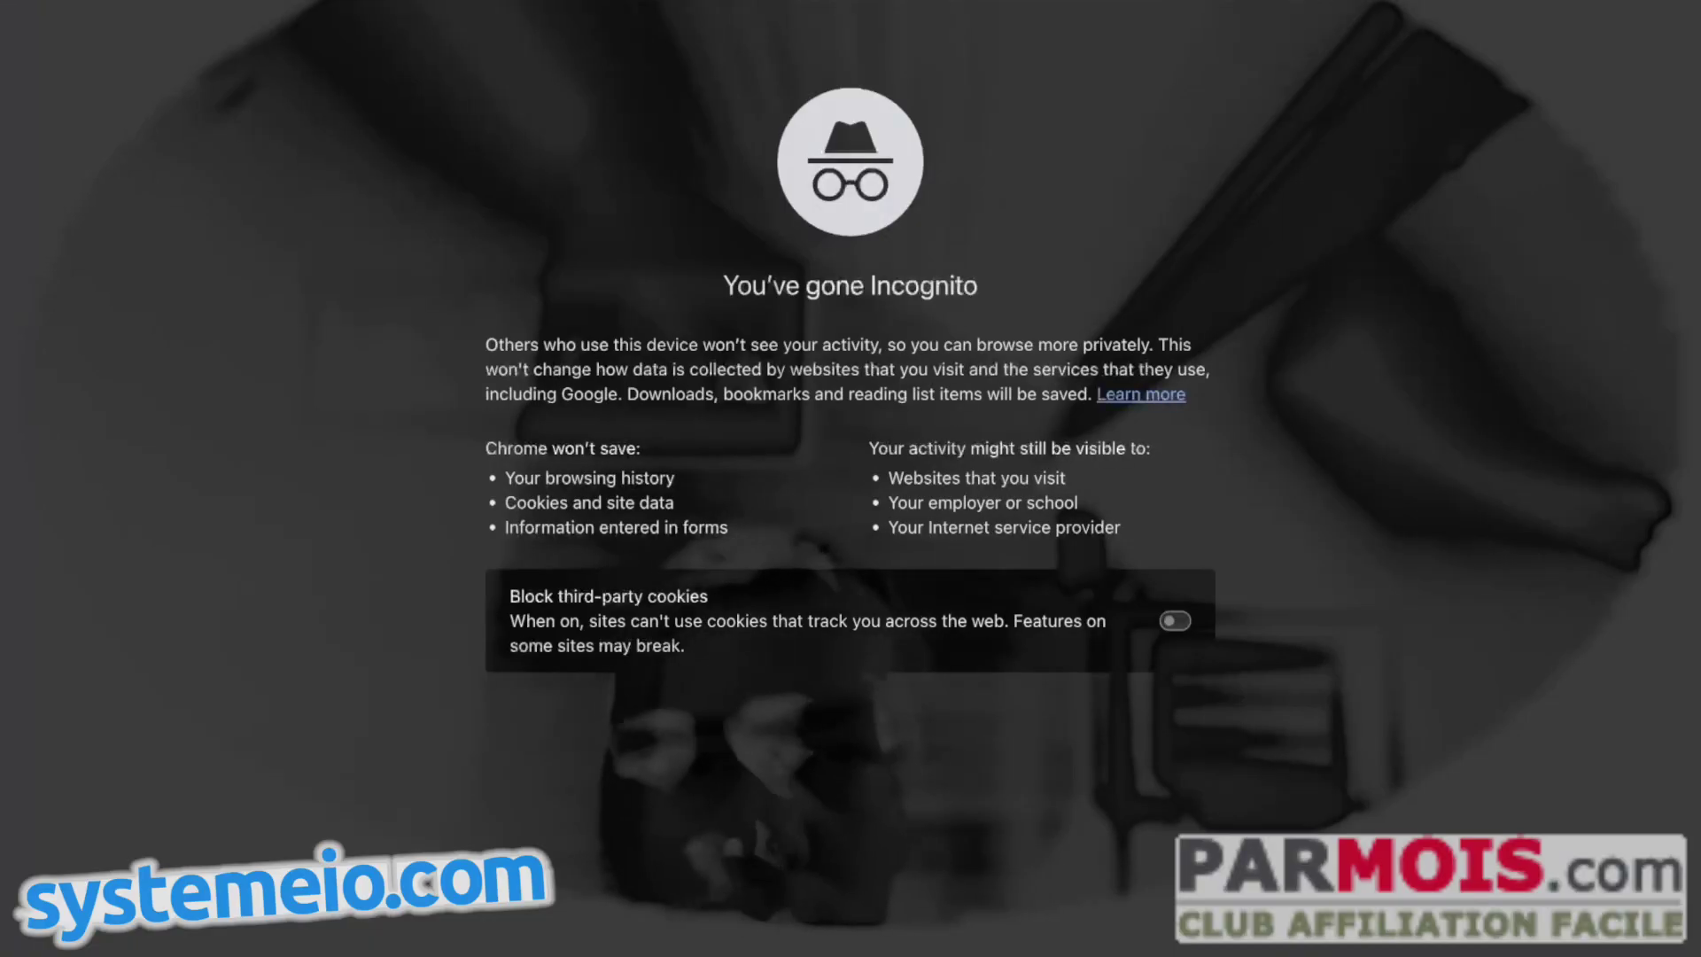
# - Paste the sender confirmation link into the Incognito window's address bar
pyautogui.hotkey('ctrl', 'v')
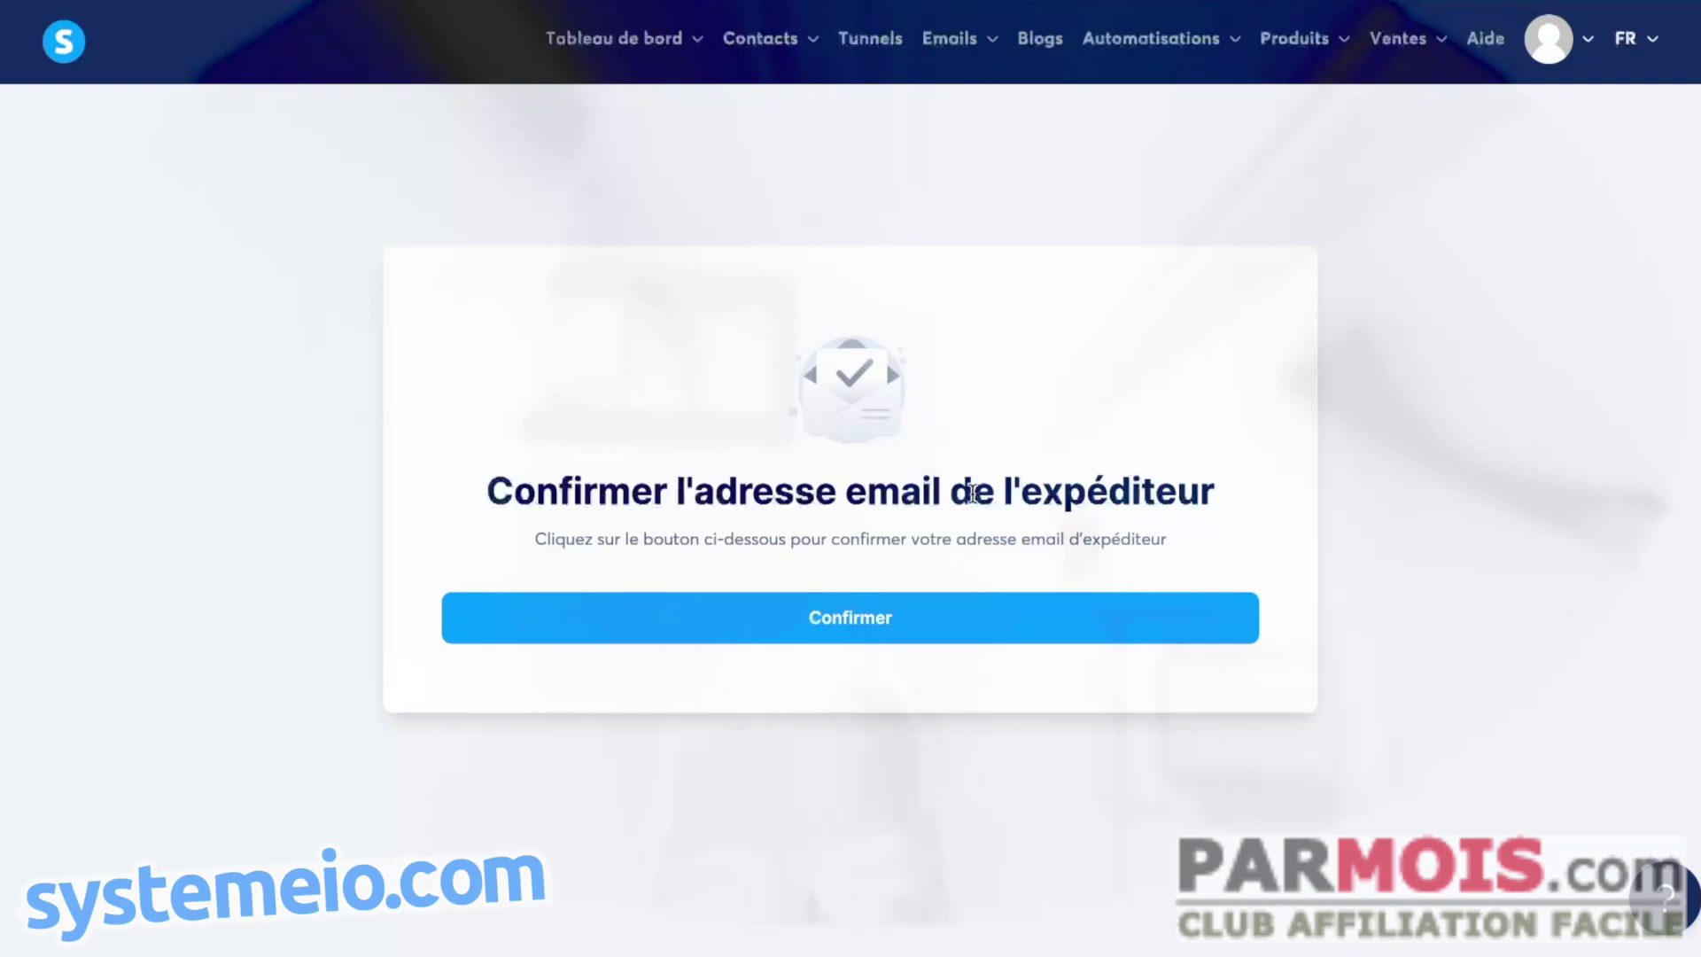
# - Confirm the sender email address on Systeme.io's confirmation page
pyautogui.click(863, 625)
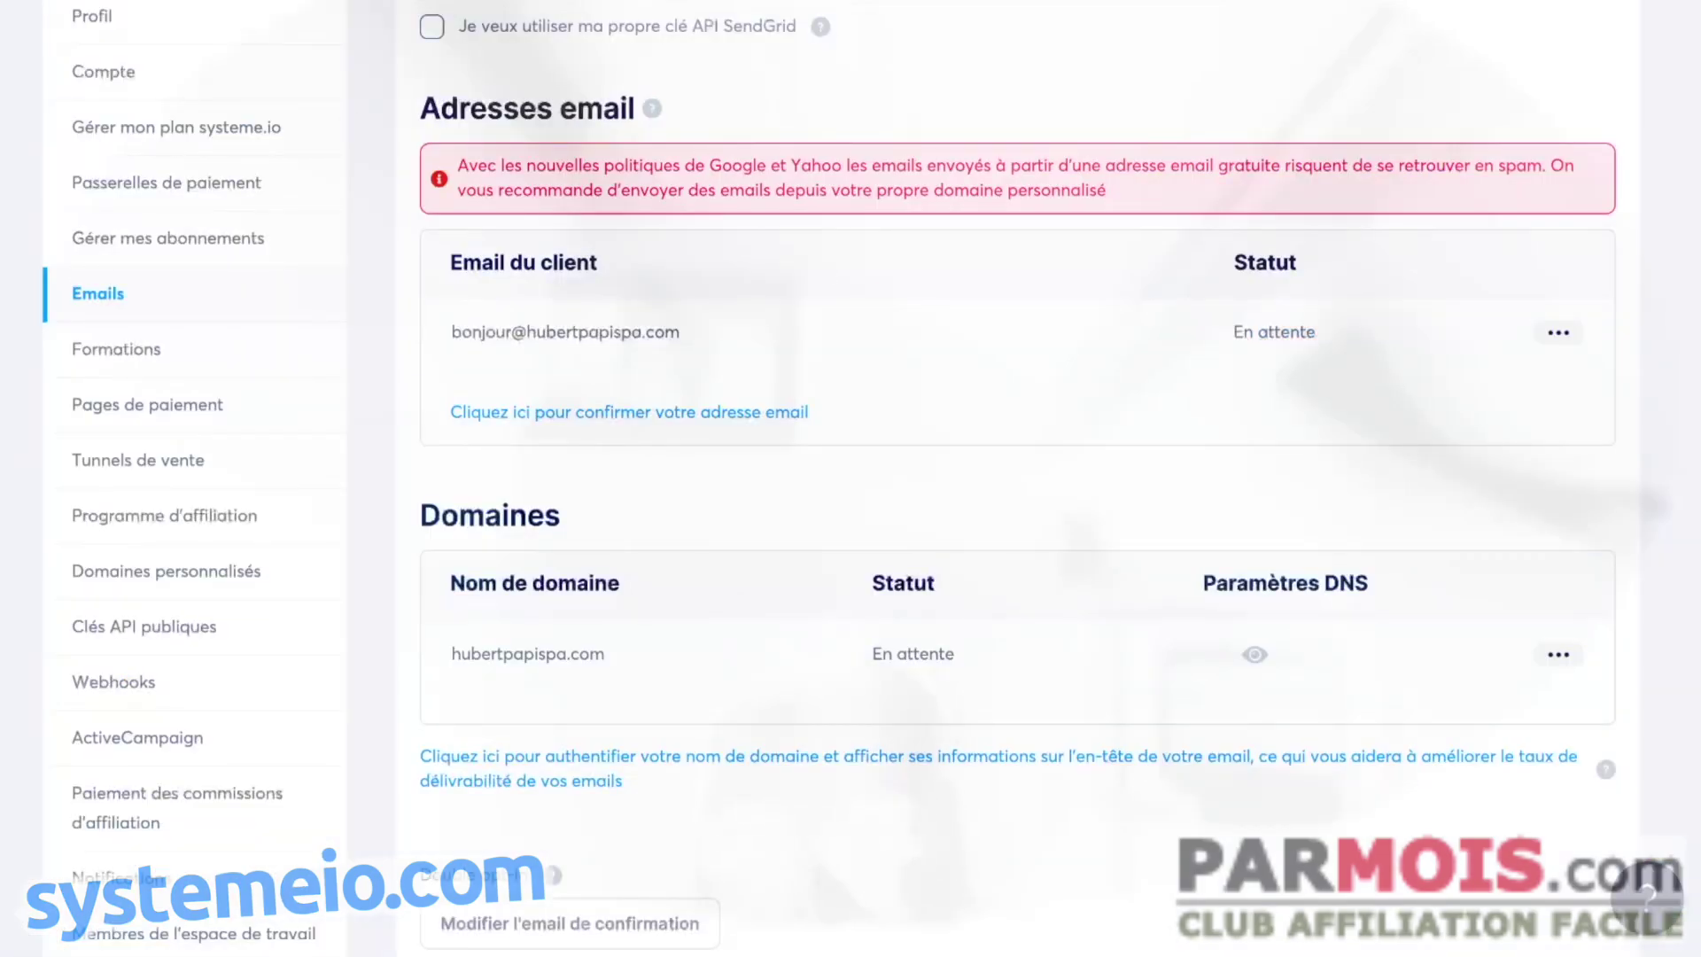
# - Replace the Gmail sender address with the verified hubertpapispa.com client email and save it
pyautogui.press('F5')
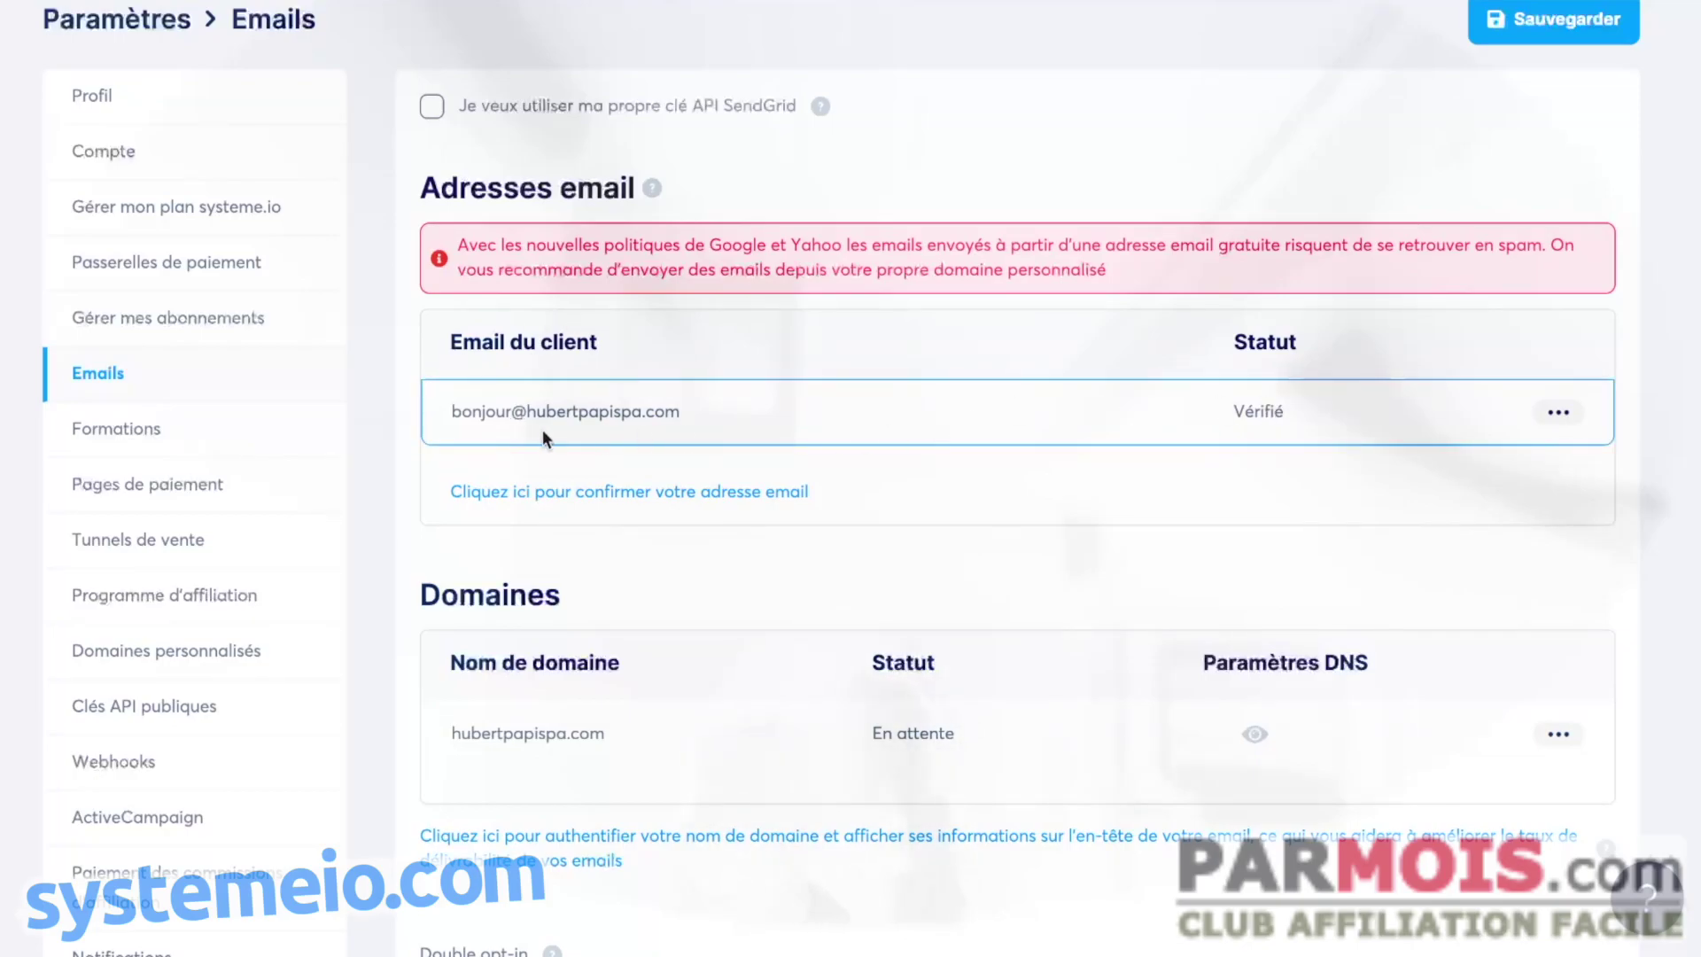
pyautogui.scroll(-8, 1038, 376)
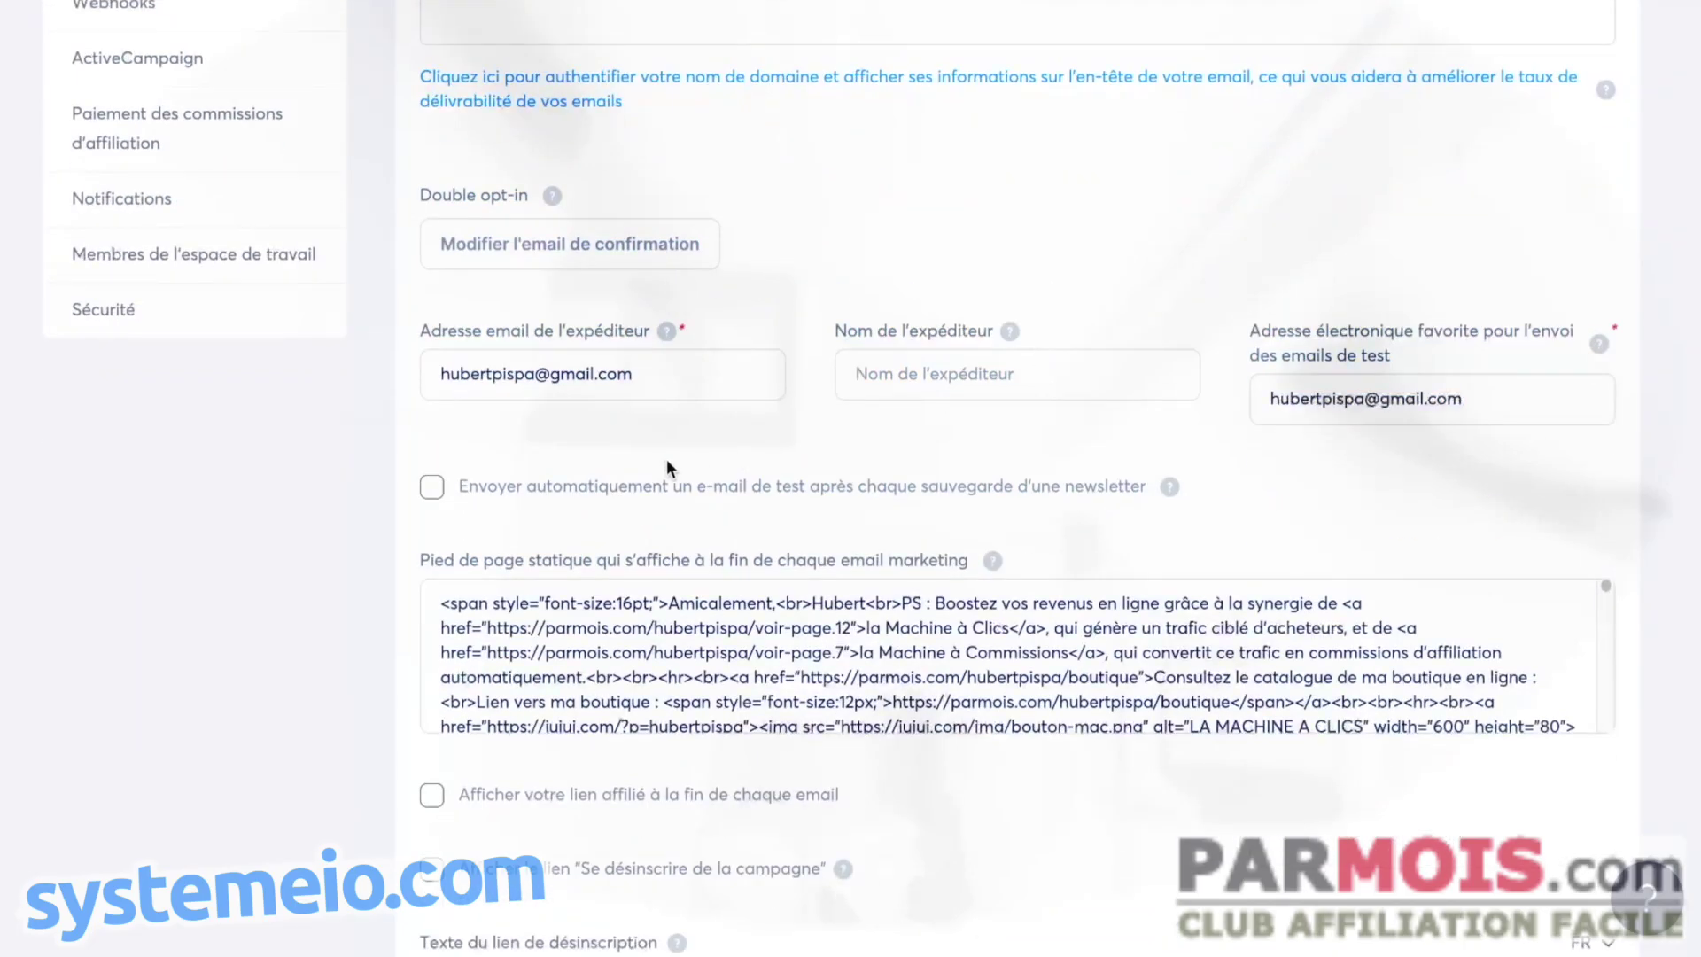
pyautogui.scroll(6, 711, 456)
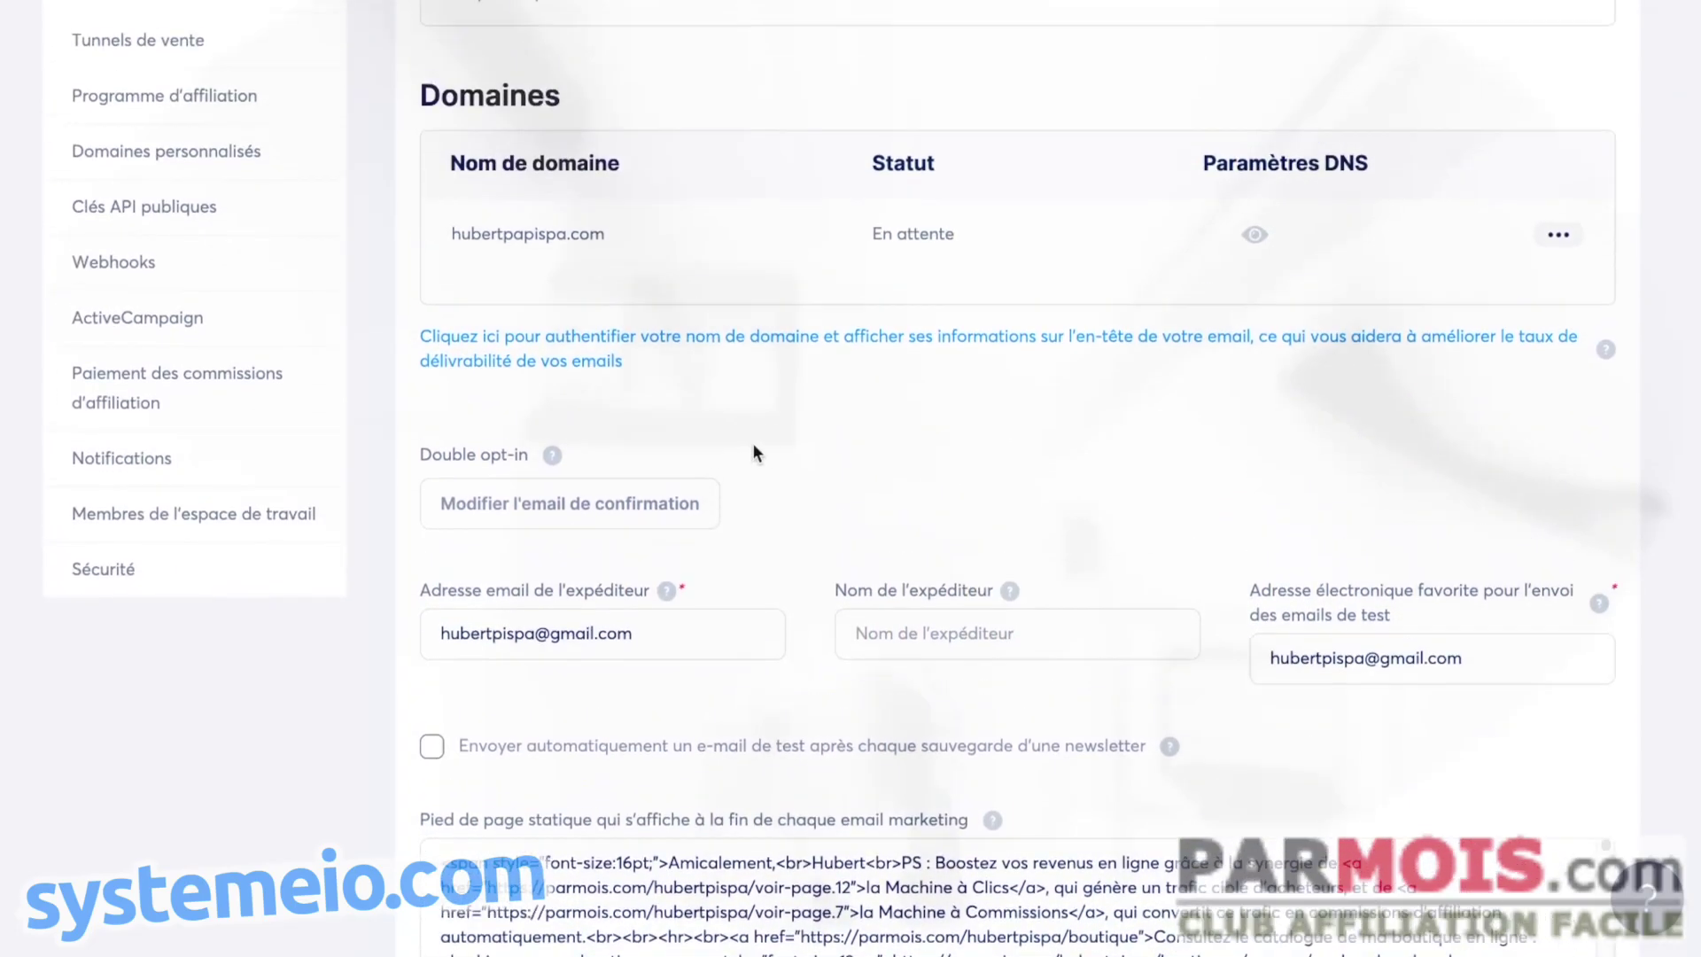
pyautogui.moveTo(682, 173); pyautogui.dragTo(448, 172)
pyautogui.hotkey('ctrl', 'c')
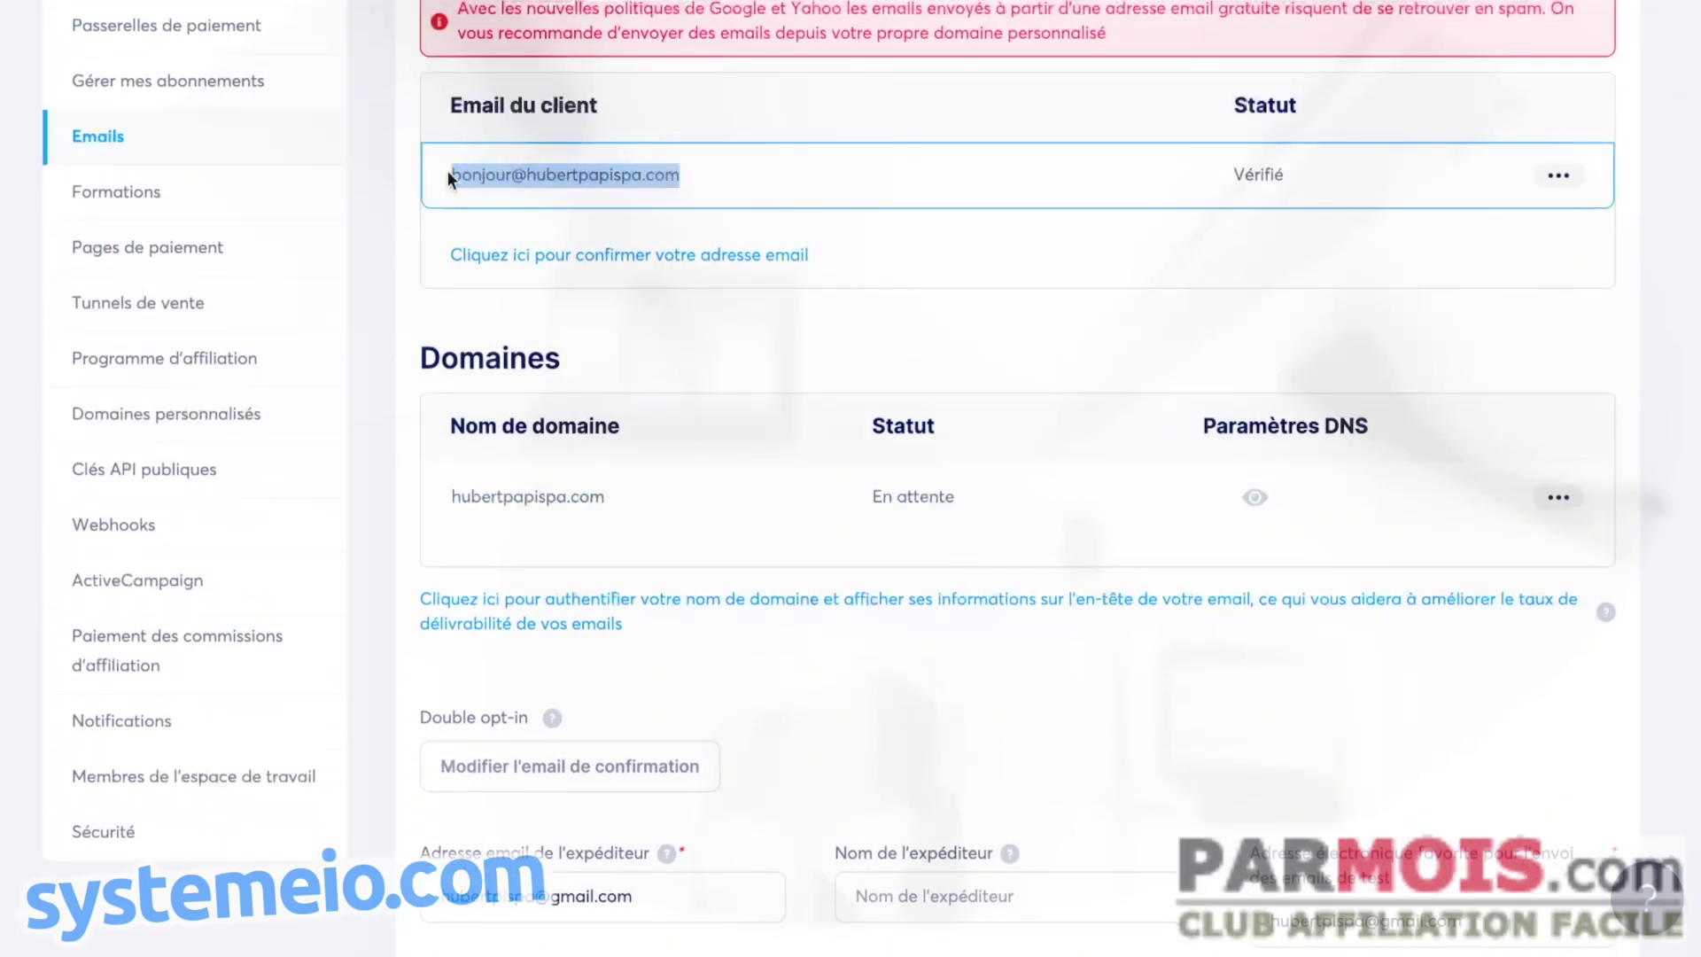
pyautogui.scroll(-3, 864, 357)
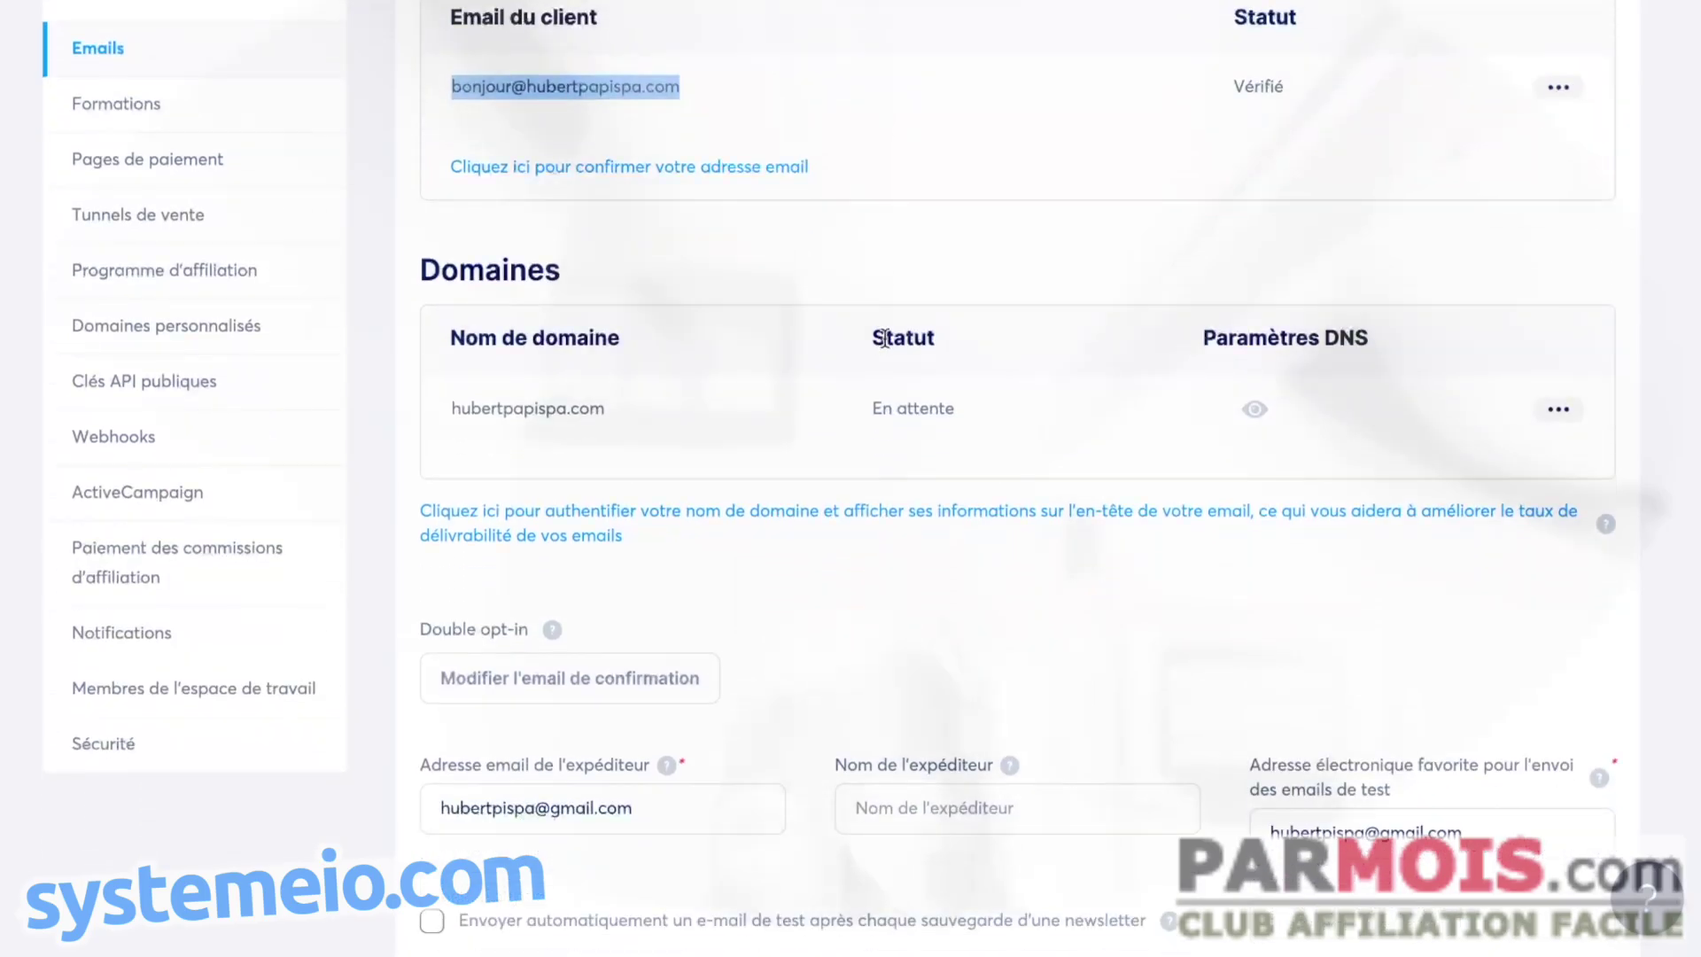
pyautogui.moveTo(683, 683); pyautogui.dragTo(422, 683)
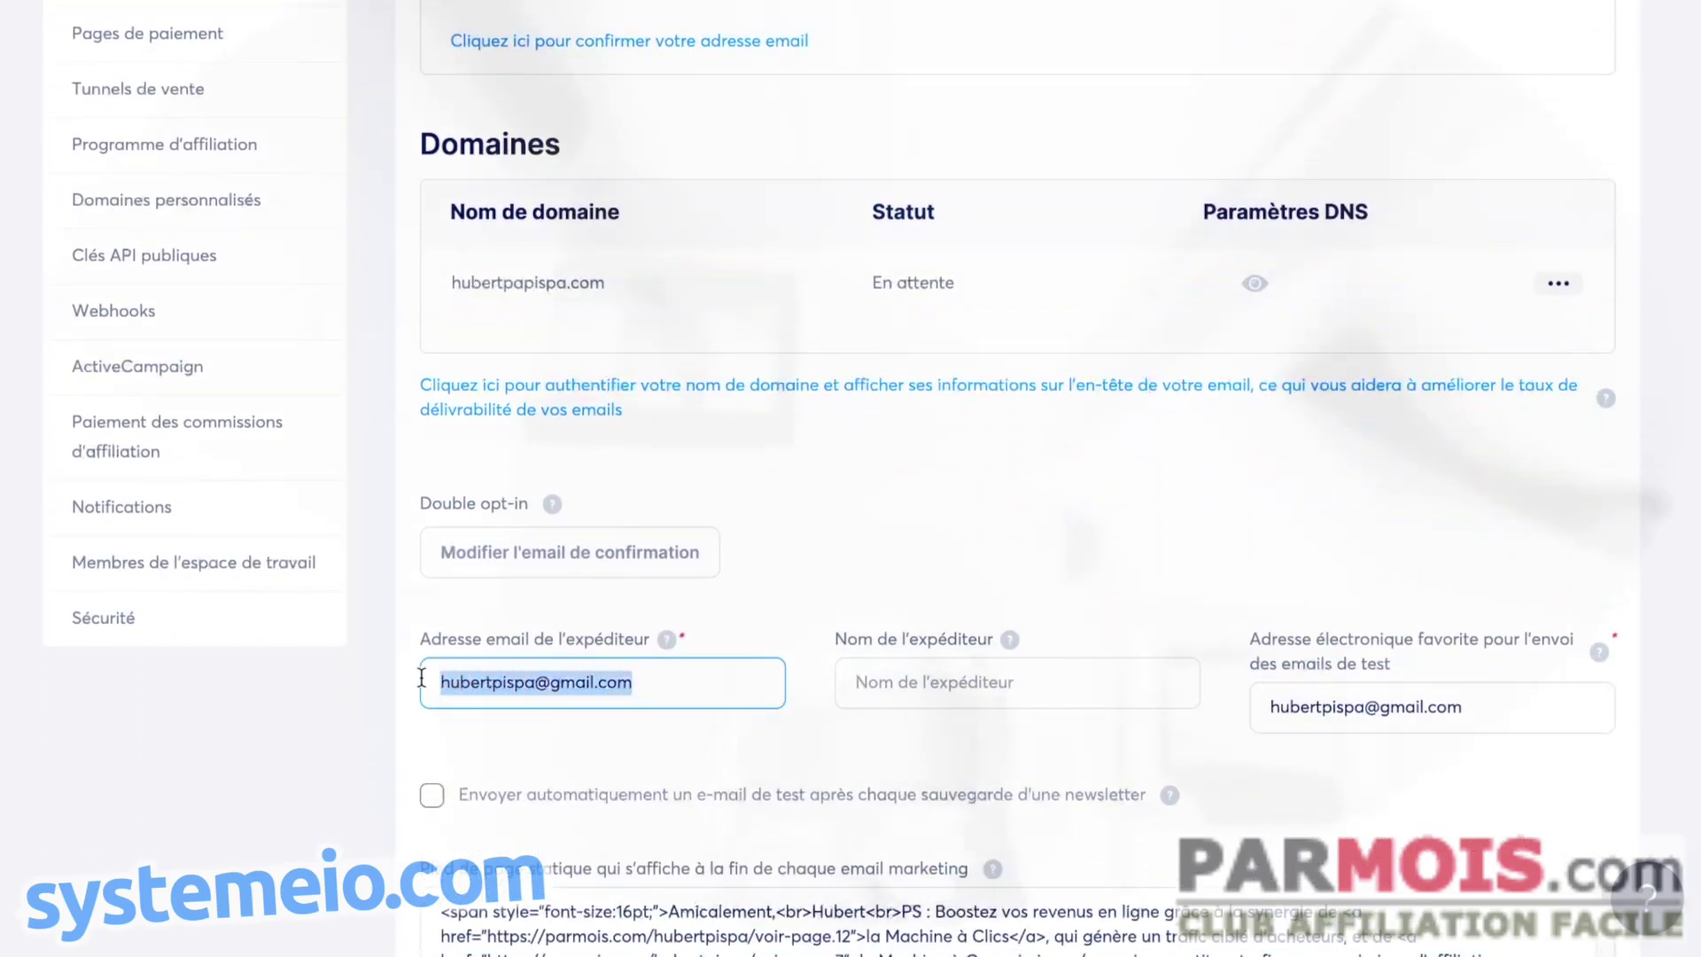
pyautogui.hotkey('ctrl', 'v')
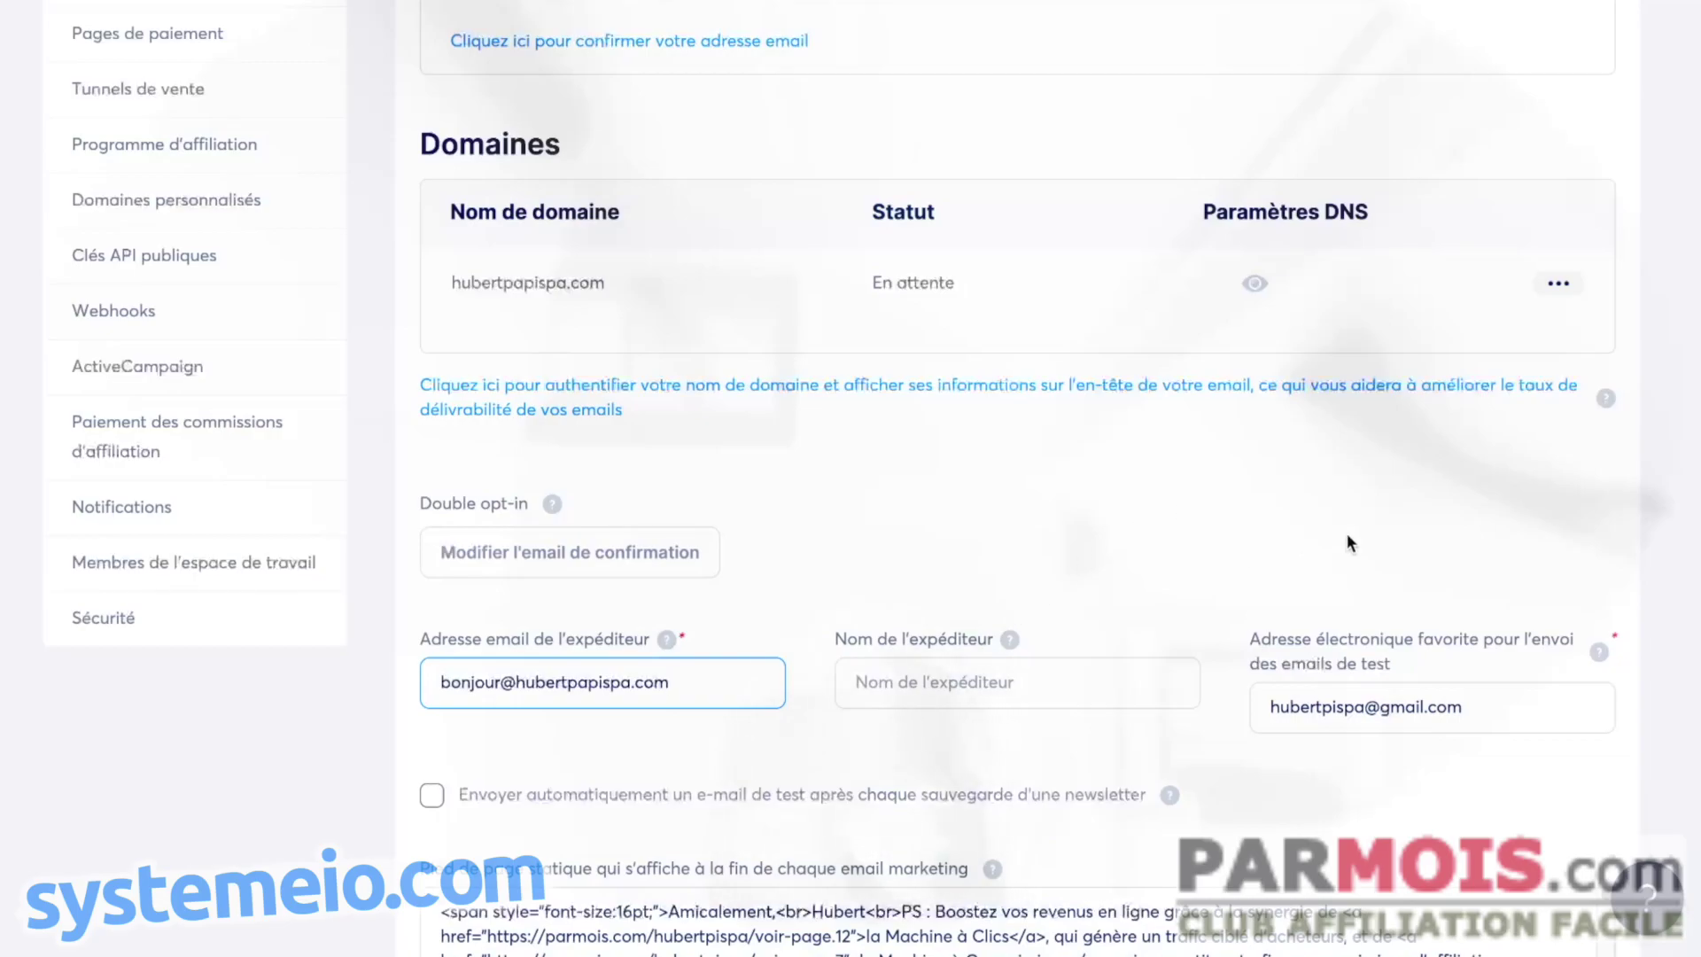
pyautogui.scroll(8, 1348, 531)
pyautogui.click(1554, 142)
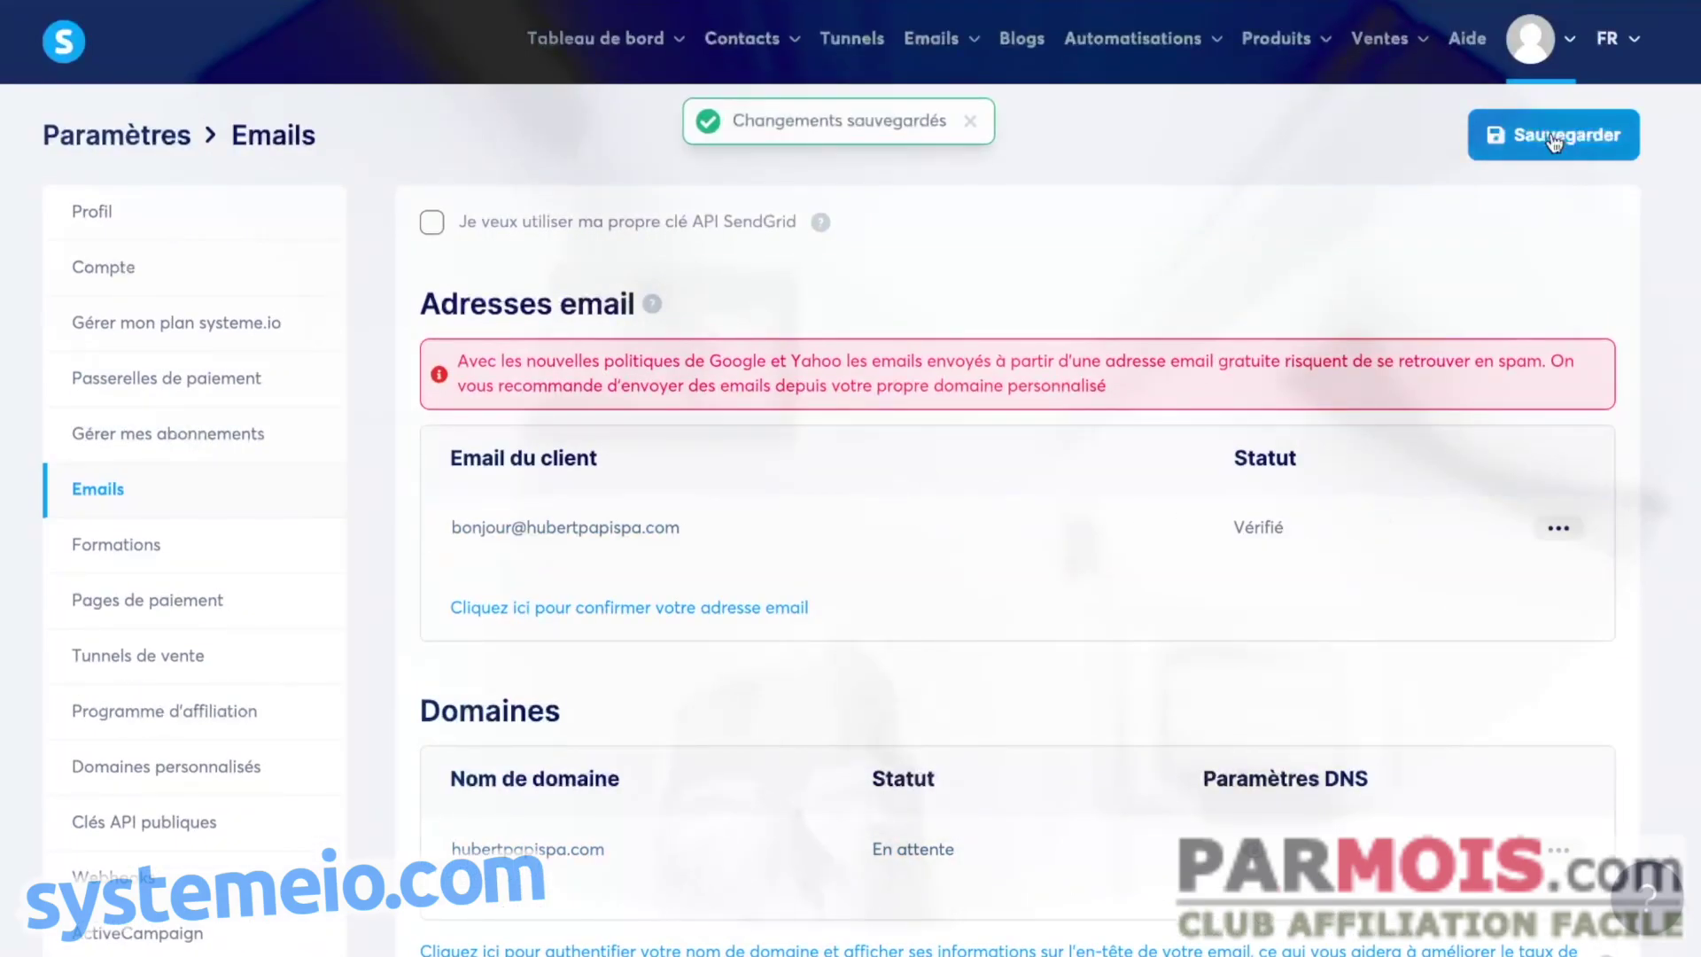
pyautogui.scroll(-7, 1302, 172)
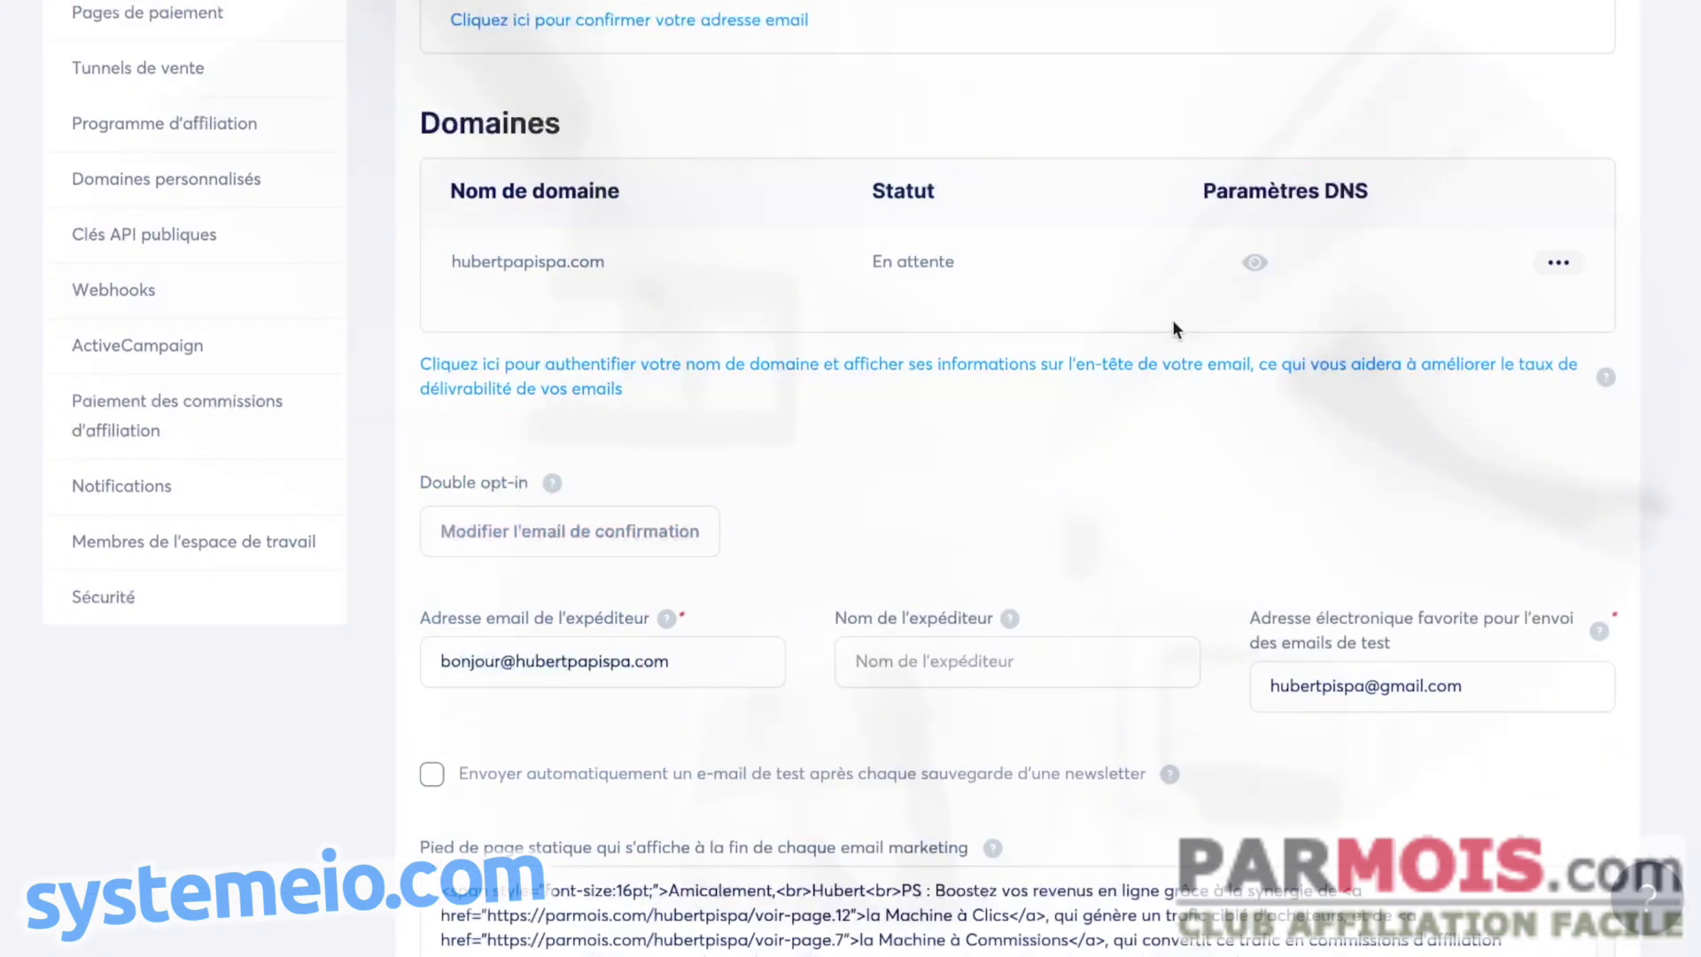
# - Refresh to confirm hubertpapispa.com is Vérifié, review its DNS records, then go to Domaines personnalisés
pyautogui.press('F5')
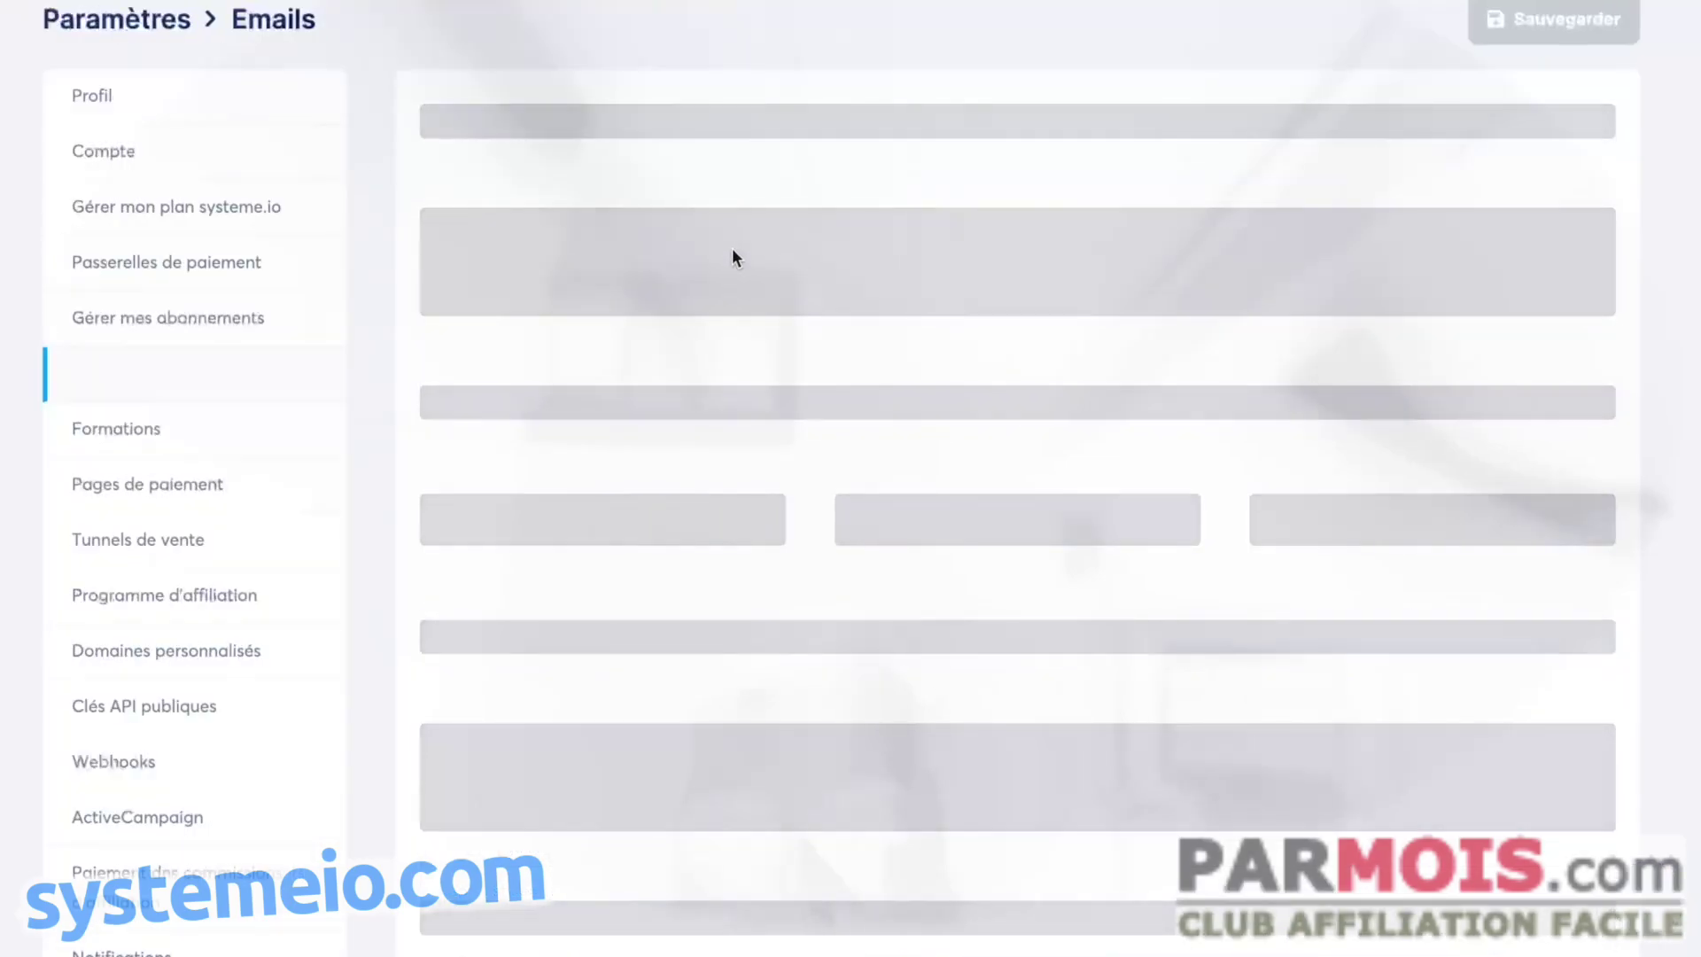
pyautogui.scroll(-1, 1076, 187)
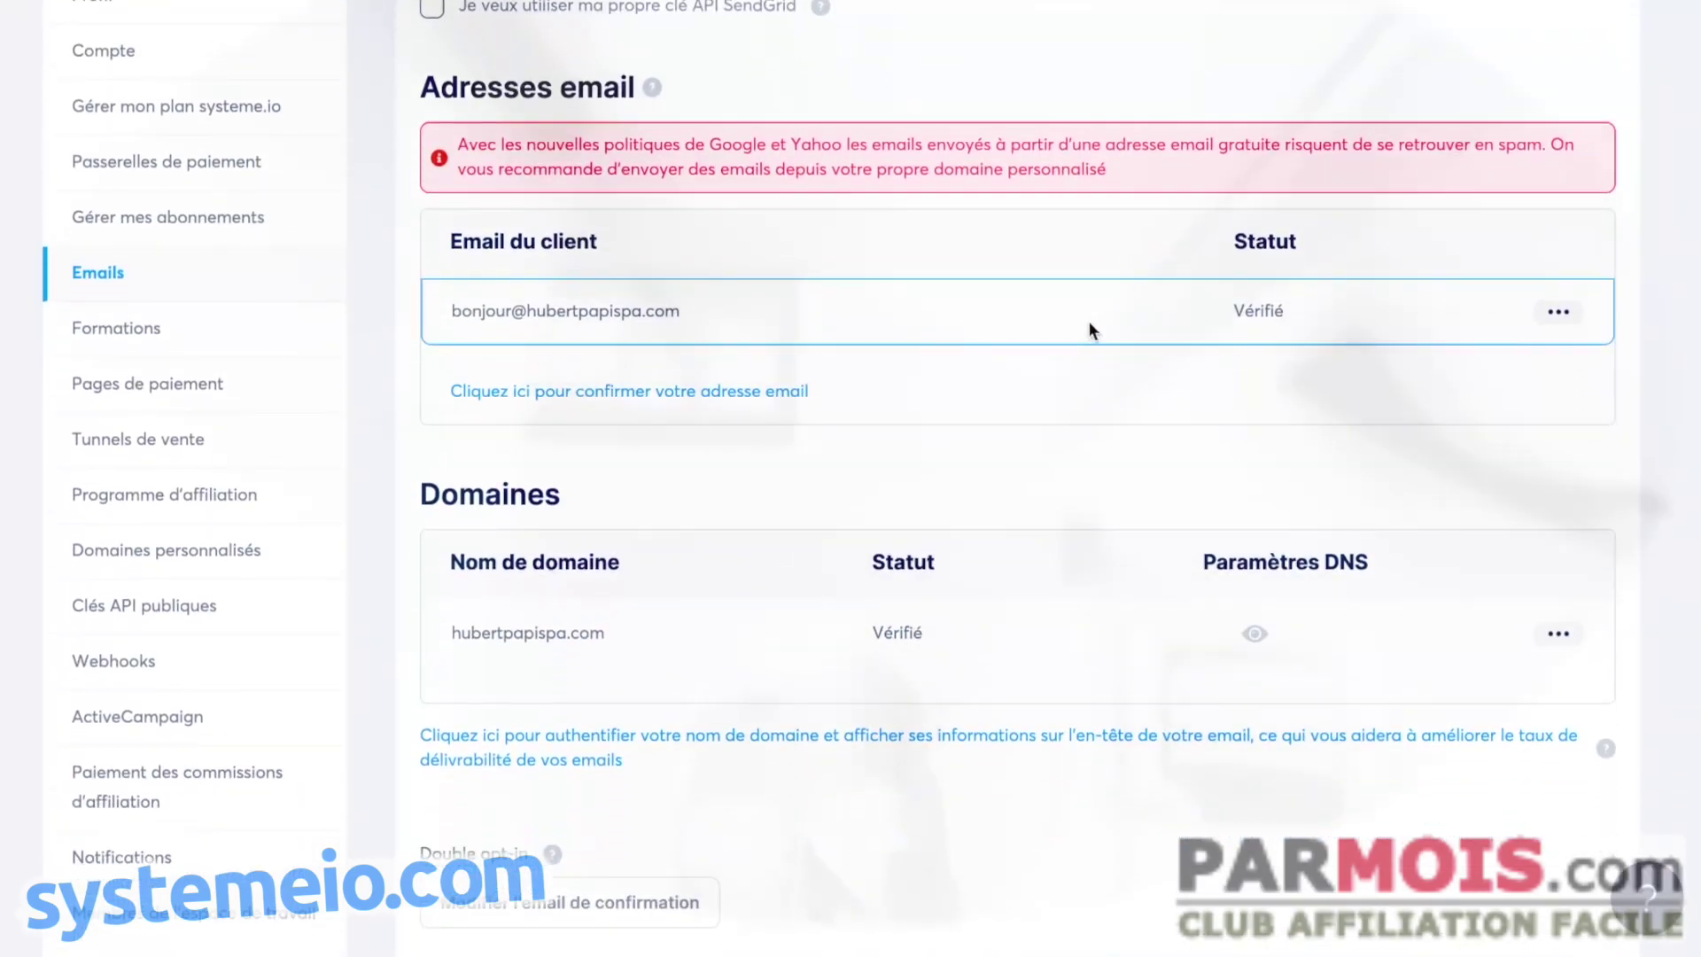
pyautogui.scroll(-2, 1079, 381)
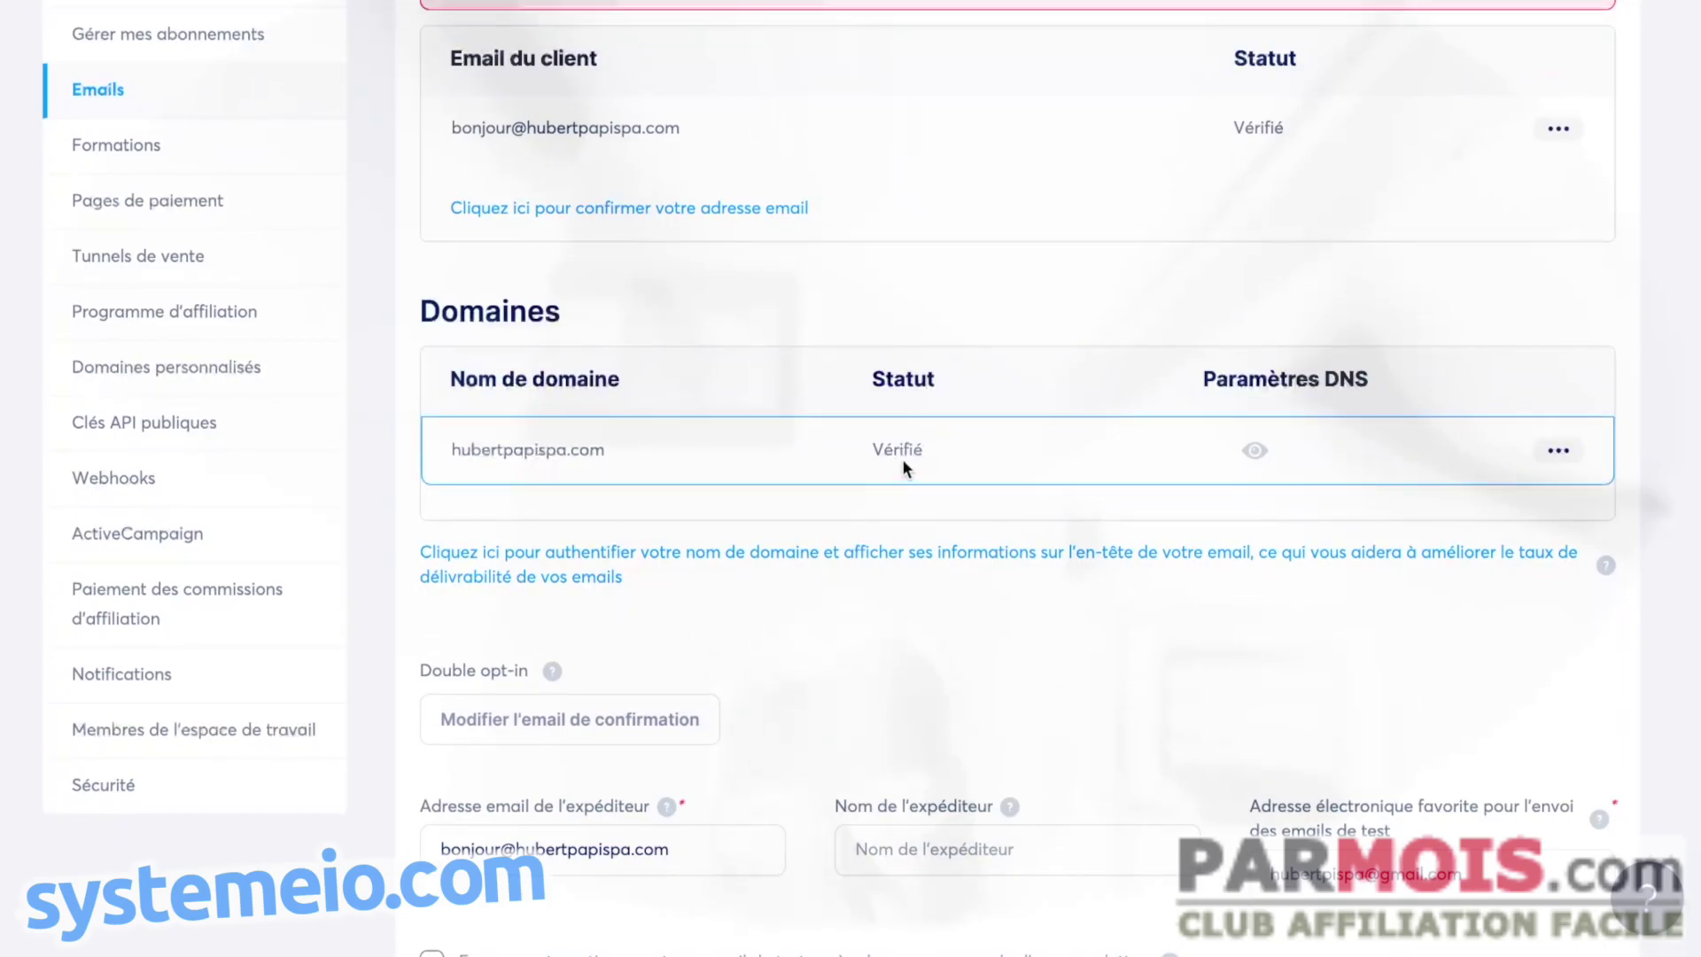
pyautogui.scroll(-1, 868, 614)
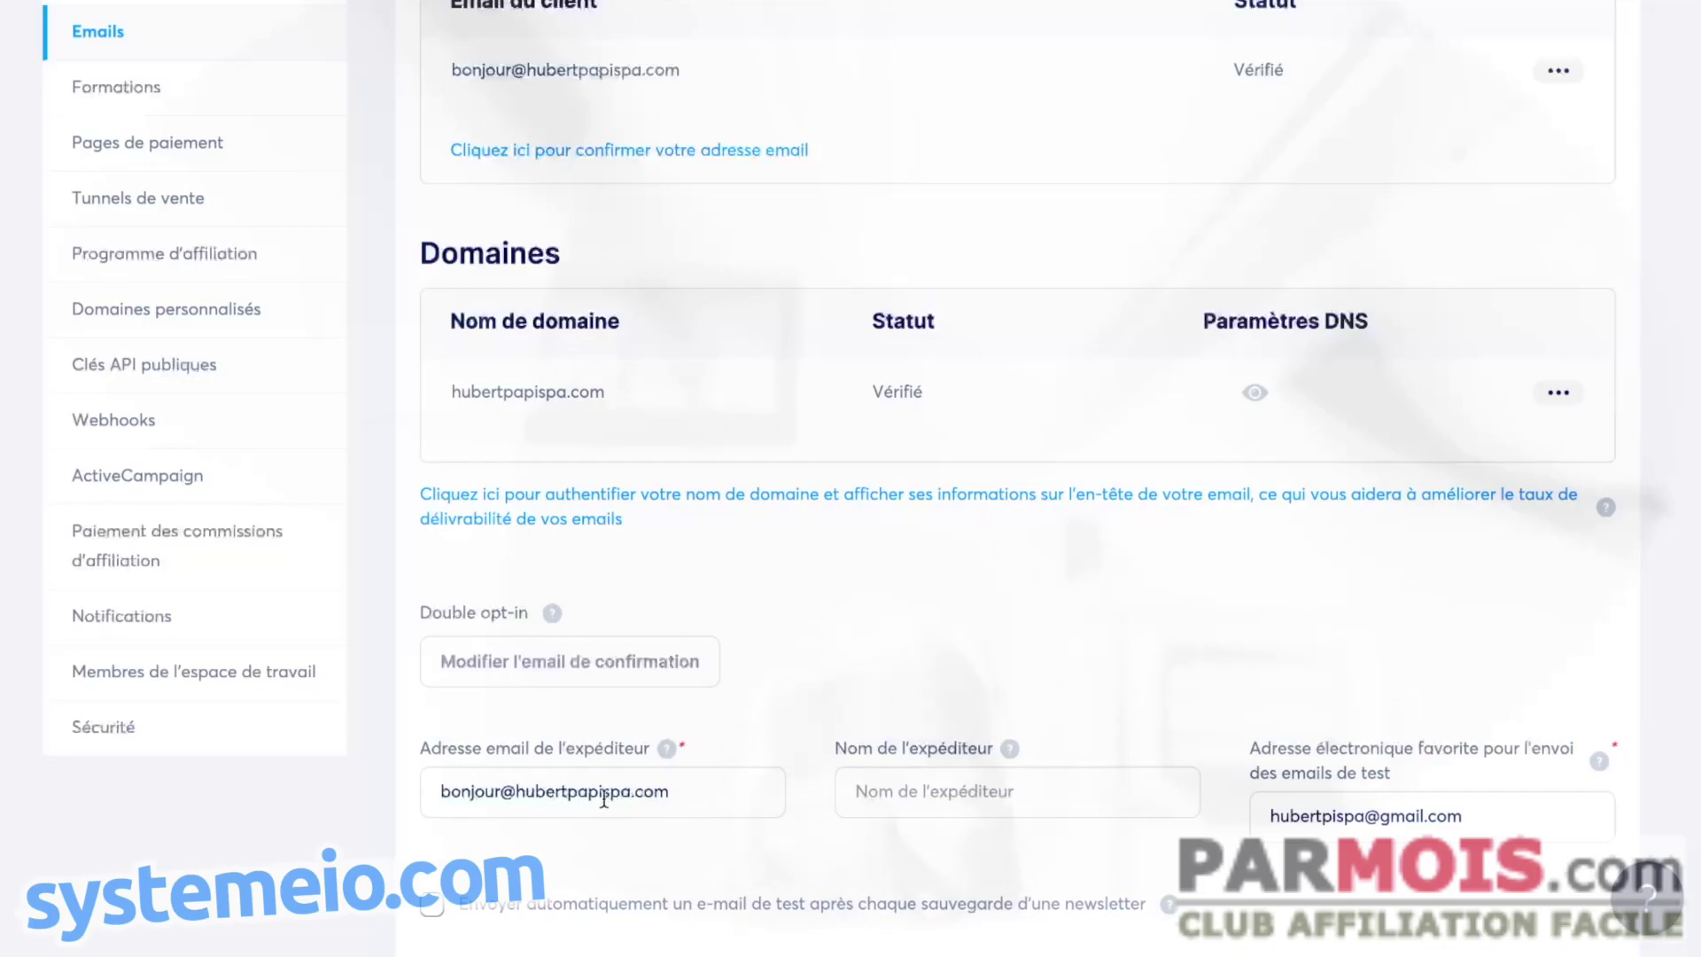
pyautogui.scroll(-1, 612, 787)
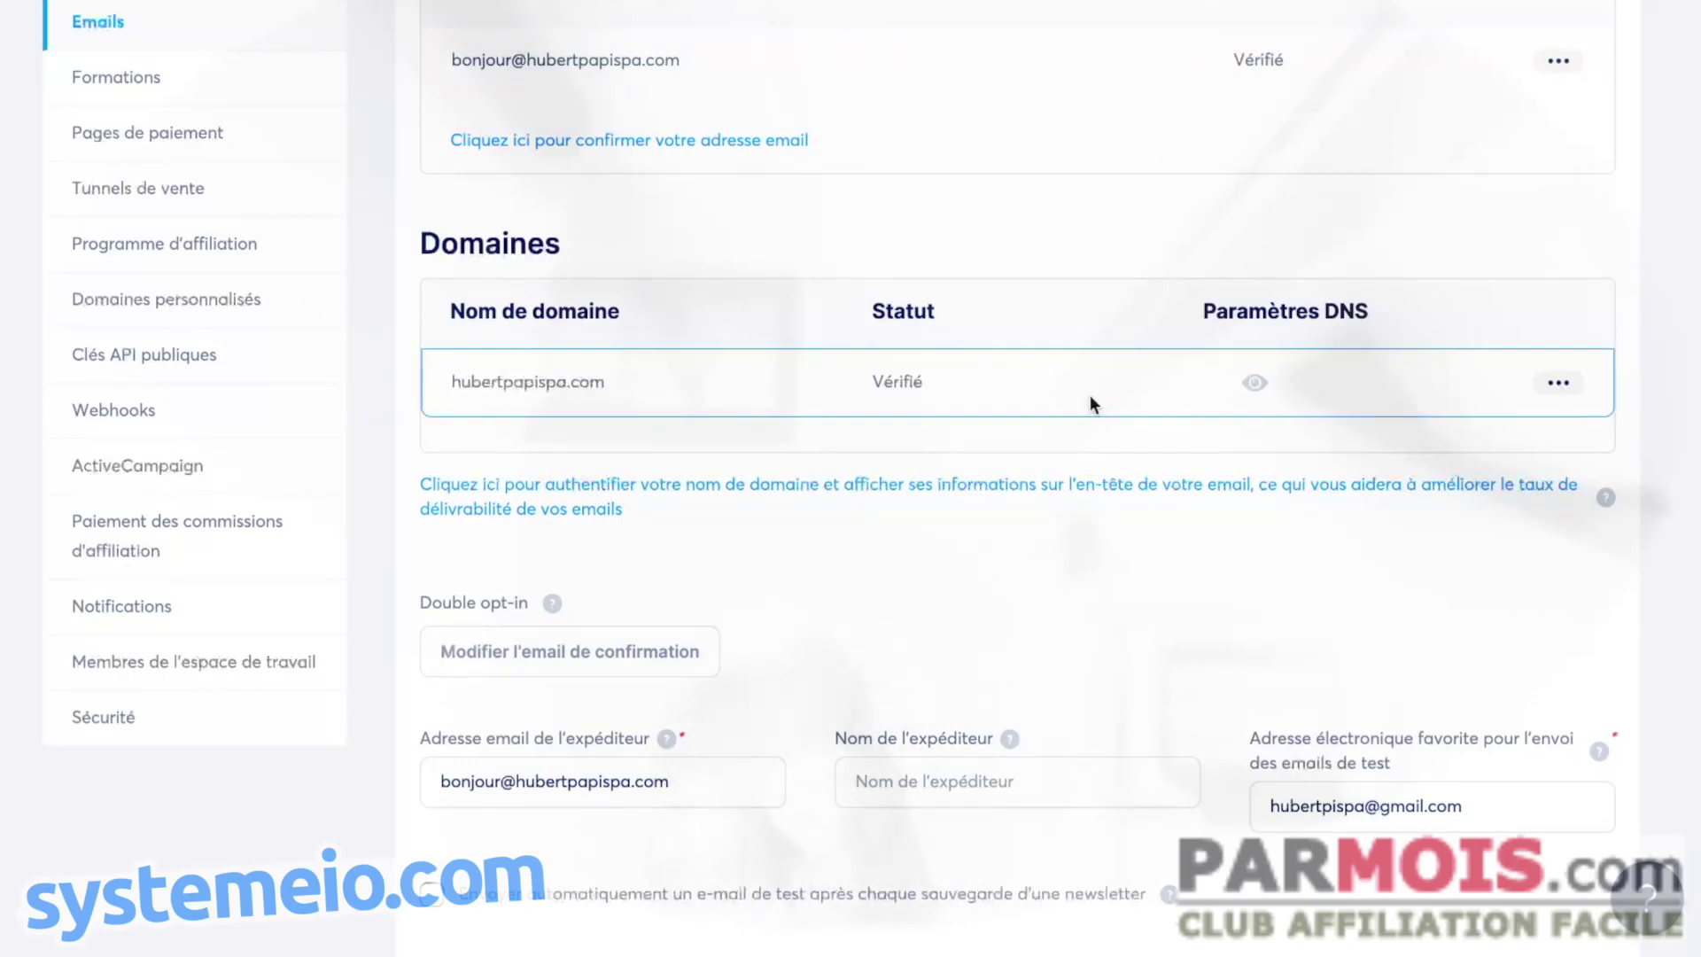
pyautogui.click(1254, 382)
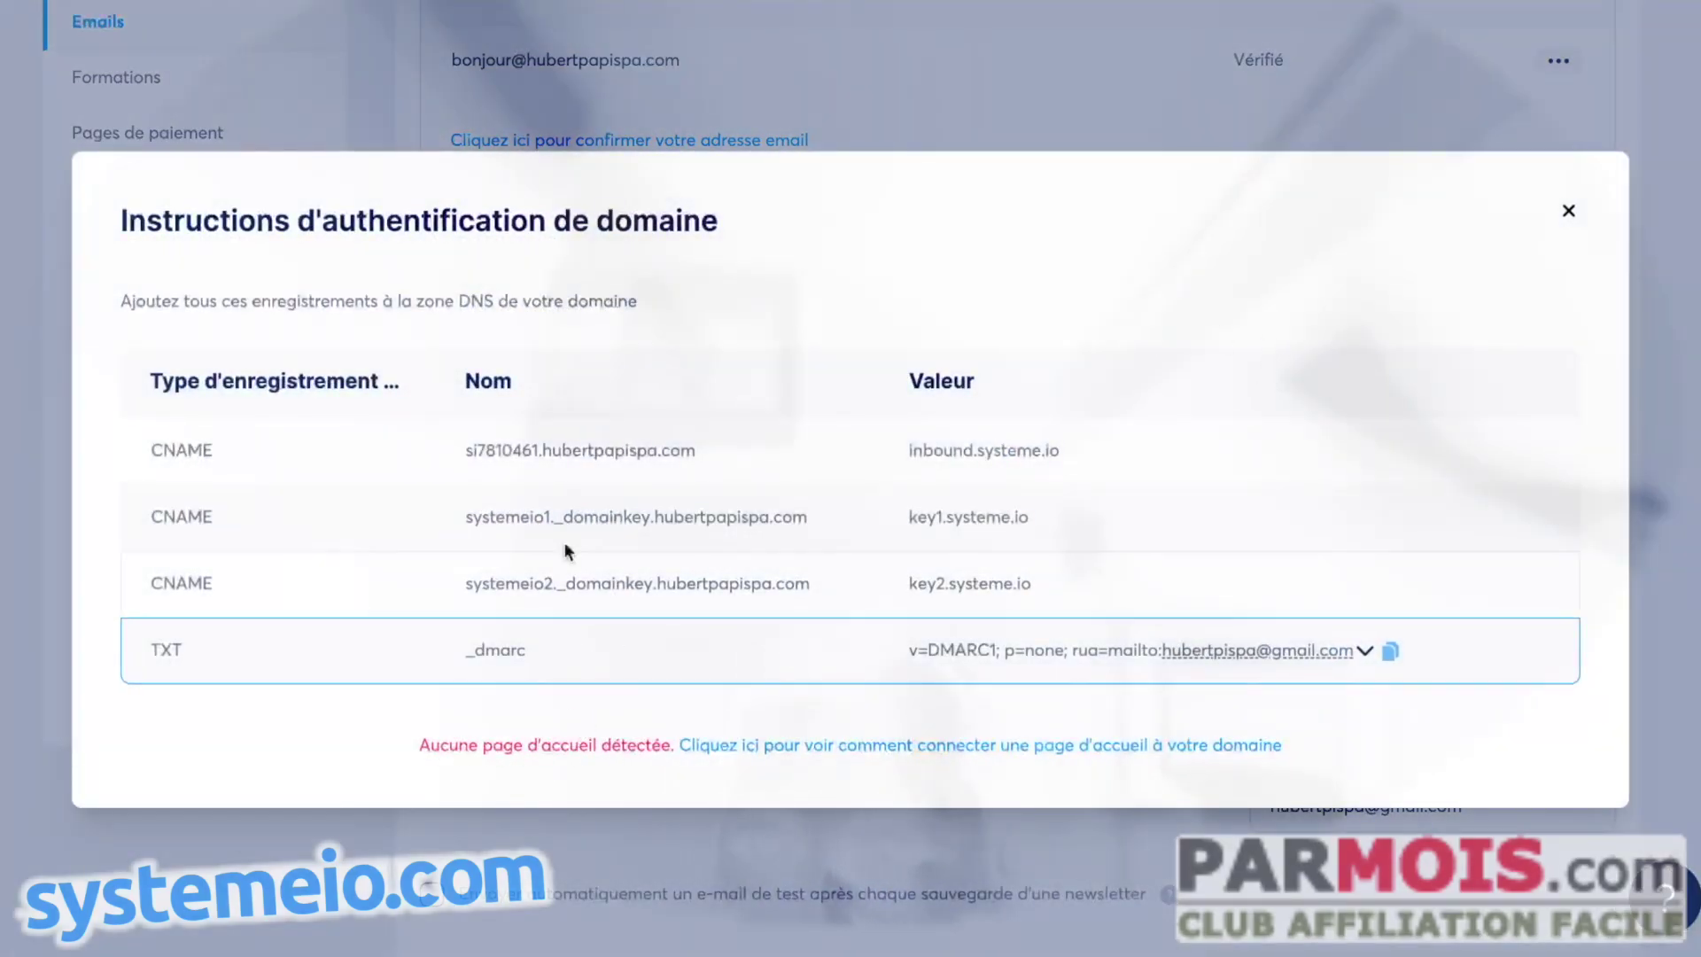
pyautogui.click(1568, 211)
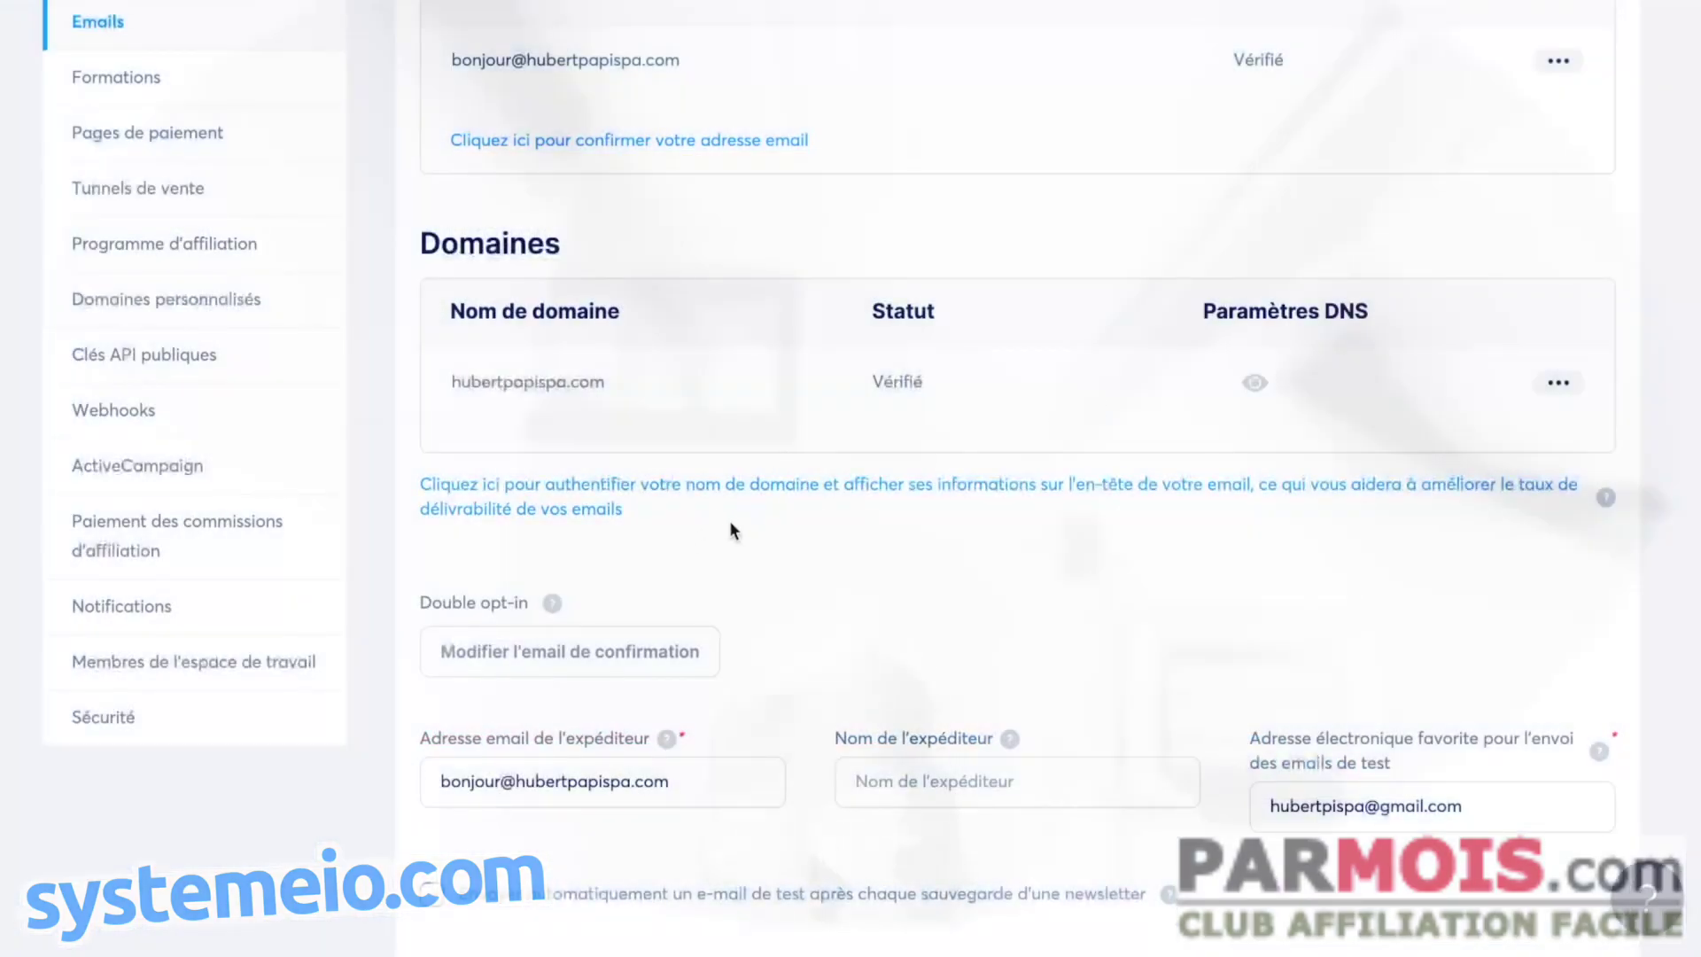
pyautogui.click(166, 303)
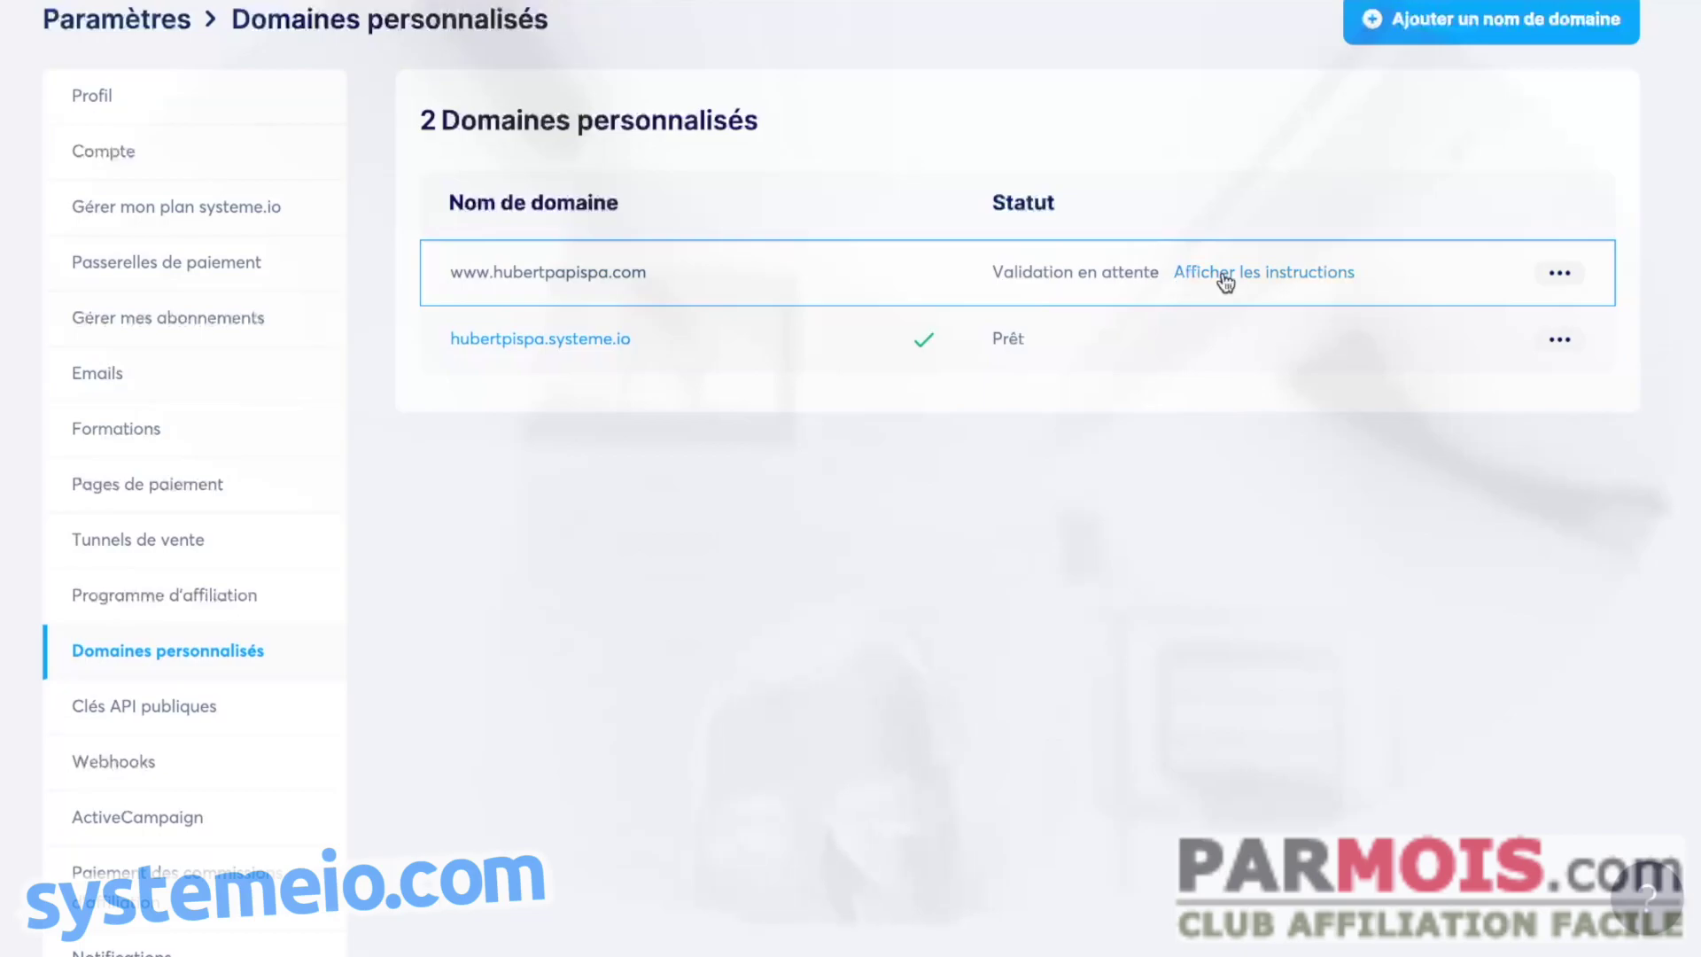
pyautogui.click(1223, 277)
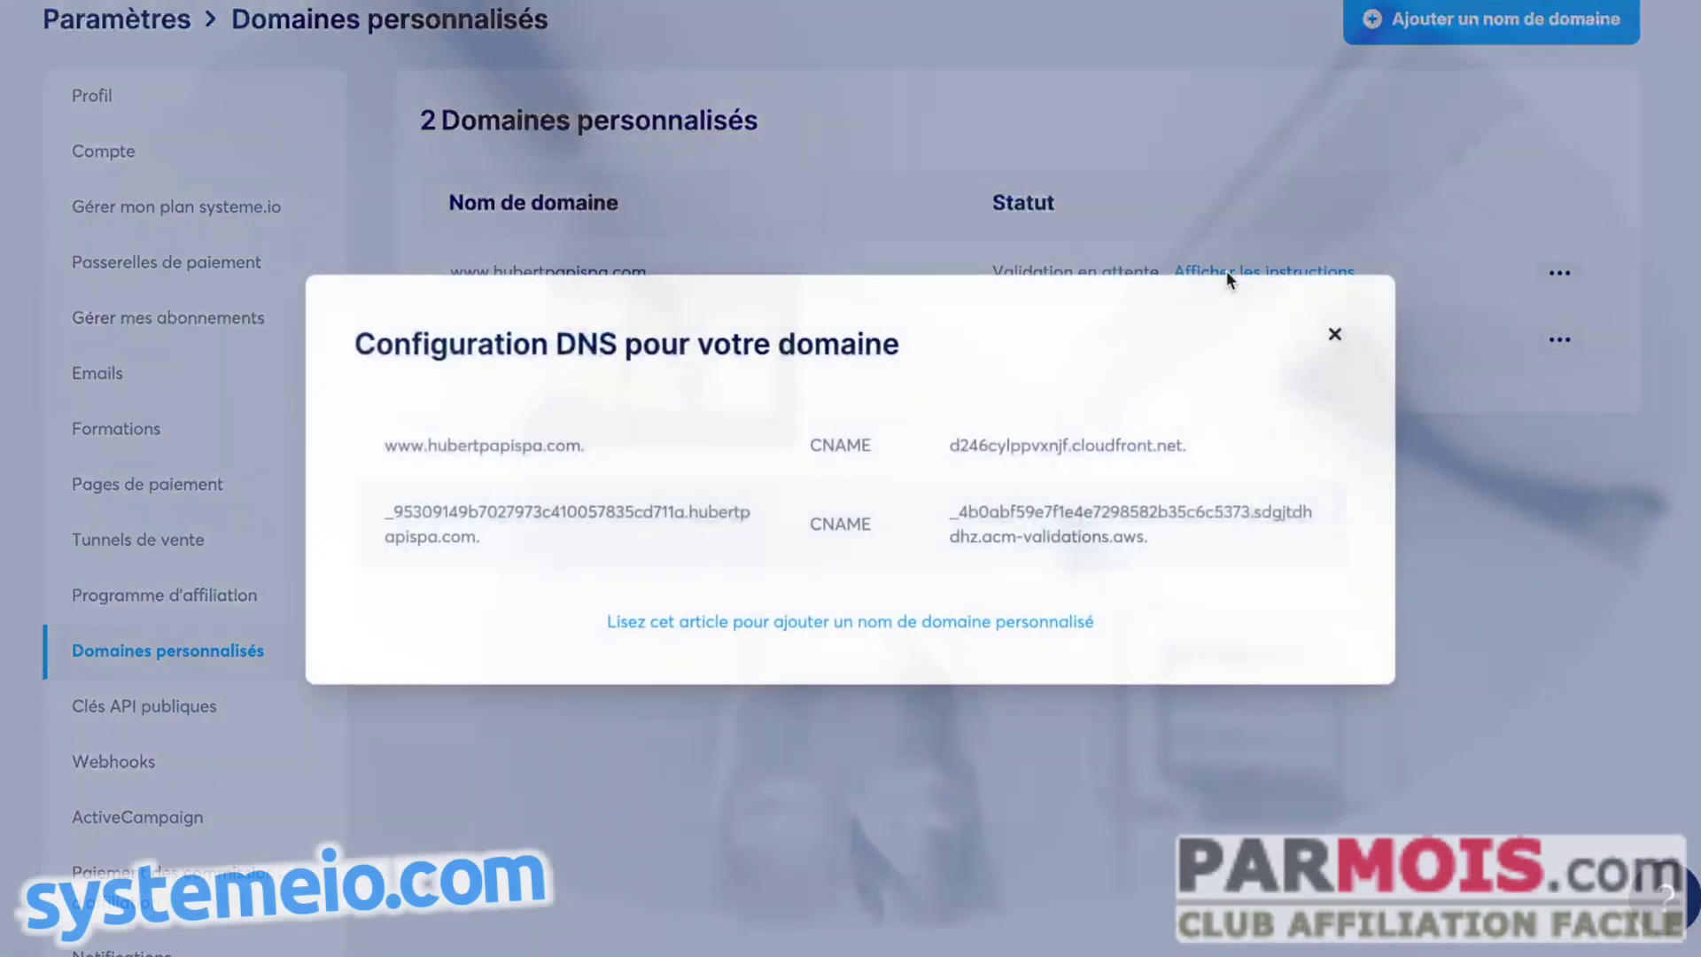
pyautogui.click(1329, 332)
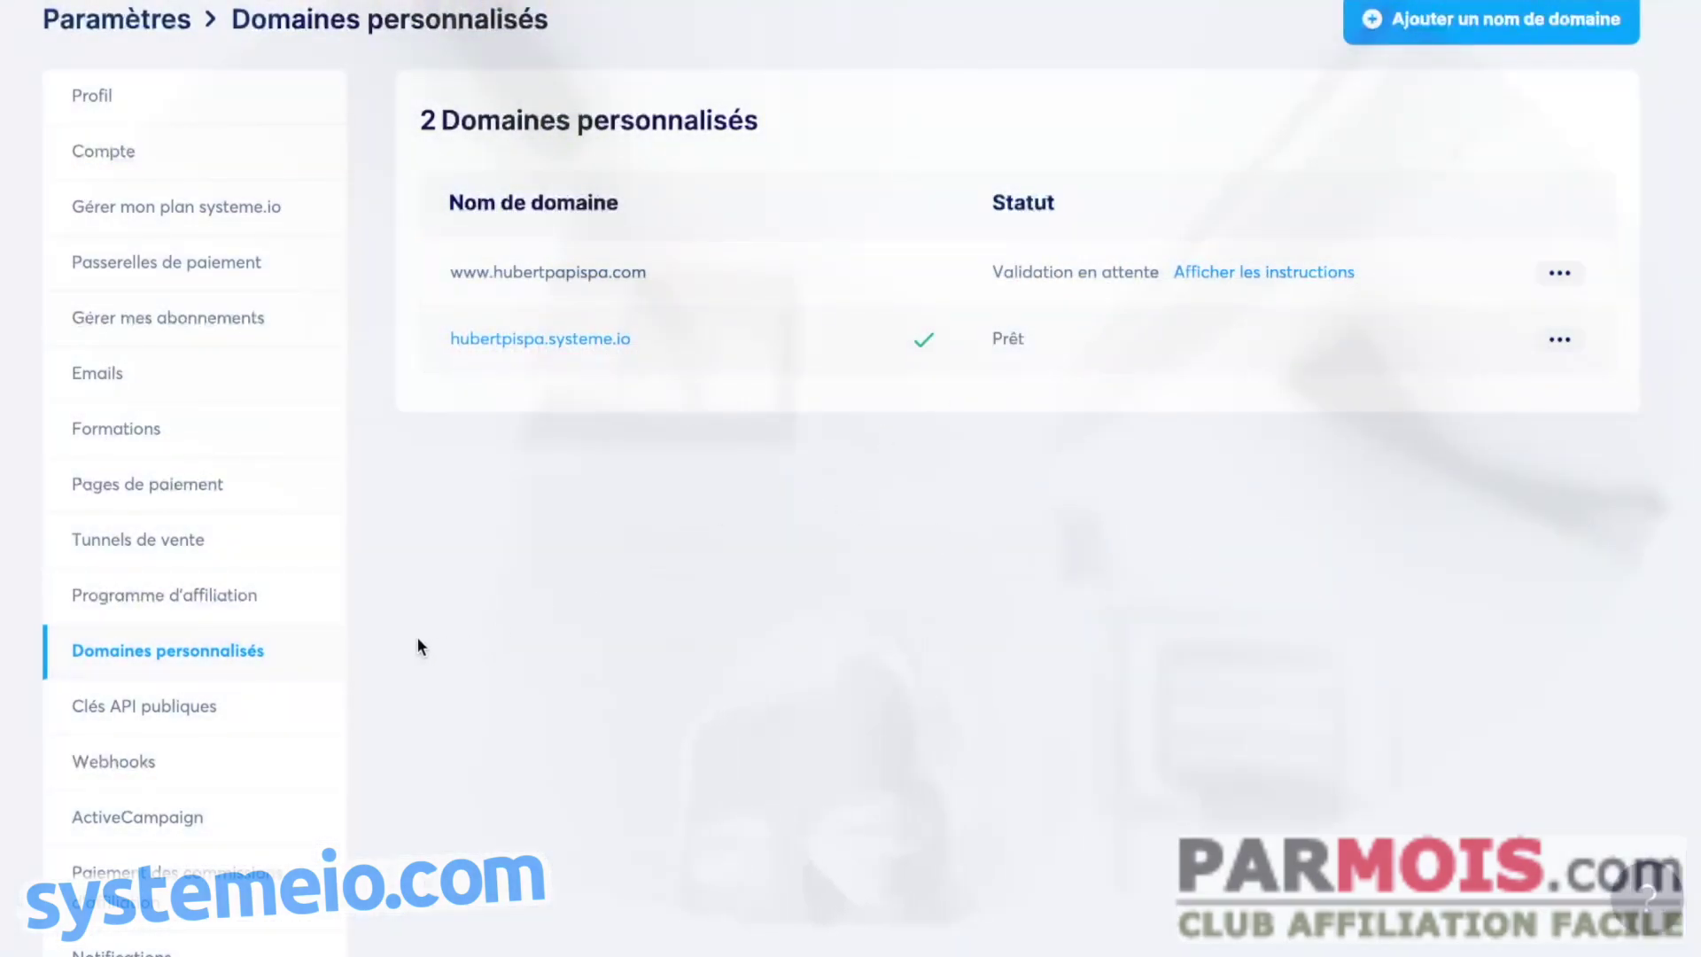
pyautogui.click(113, 374)
pyautogui.scroll(-1, 1006, 434)
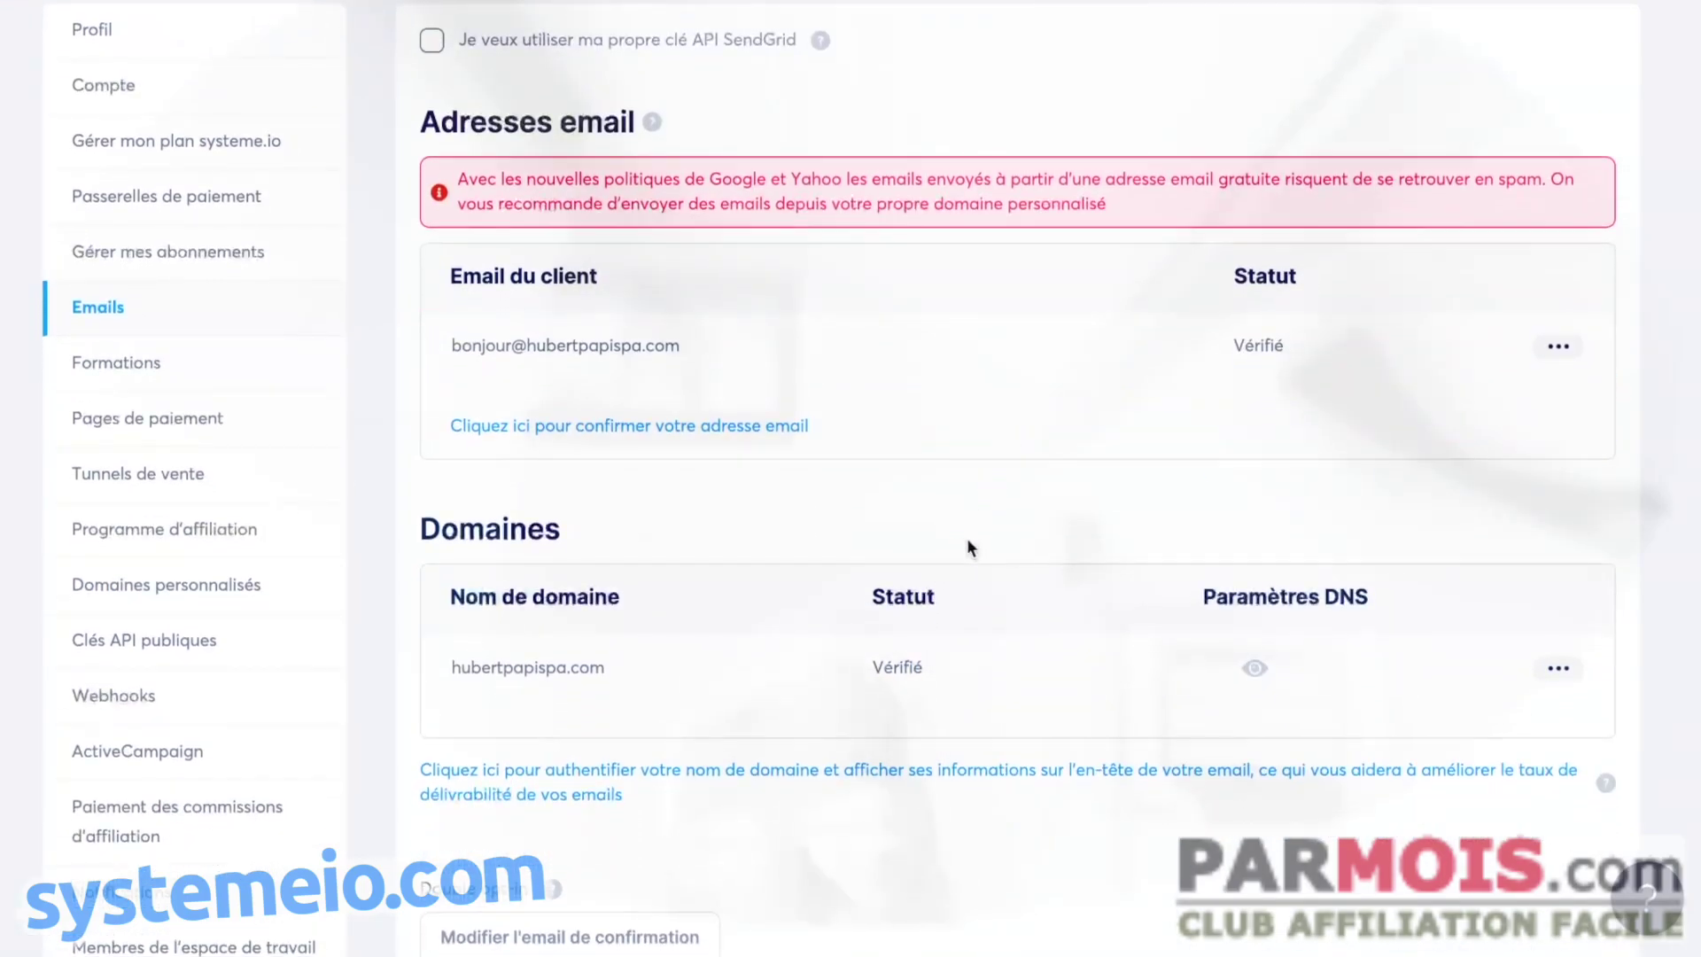
pyautogui.scroll(-1, 965, 537)
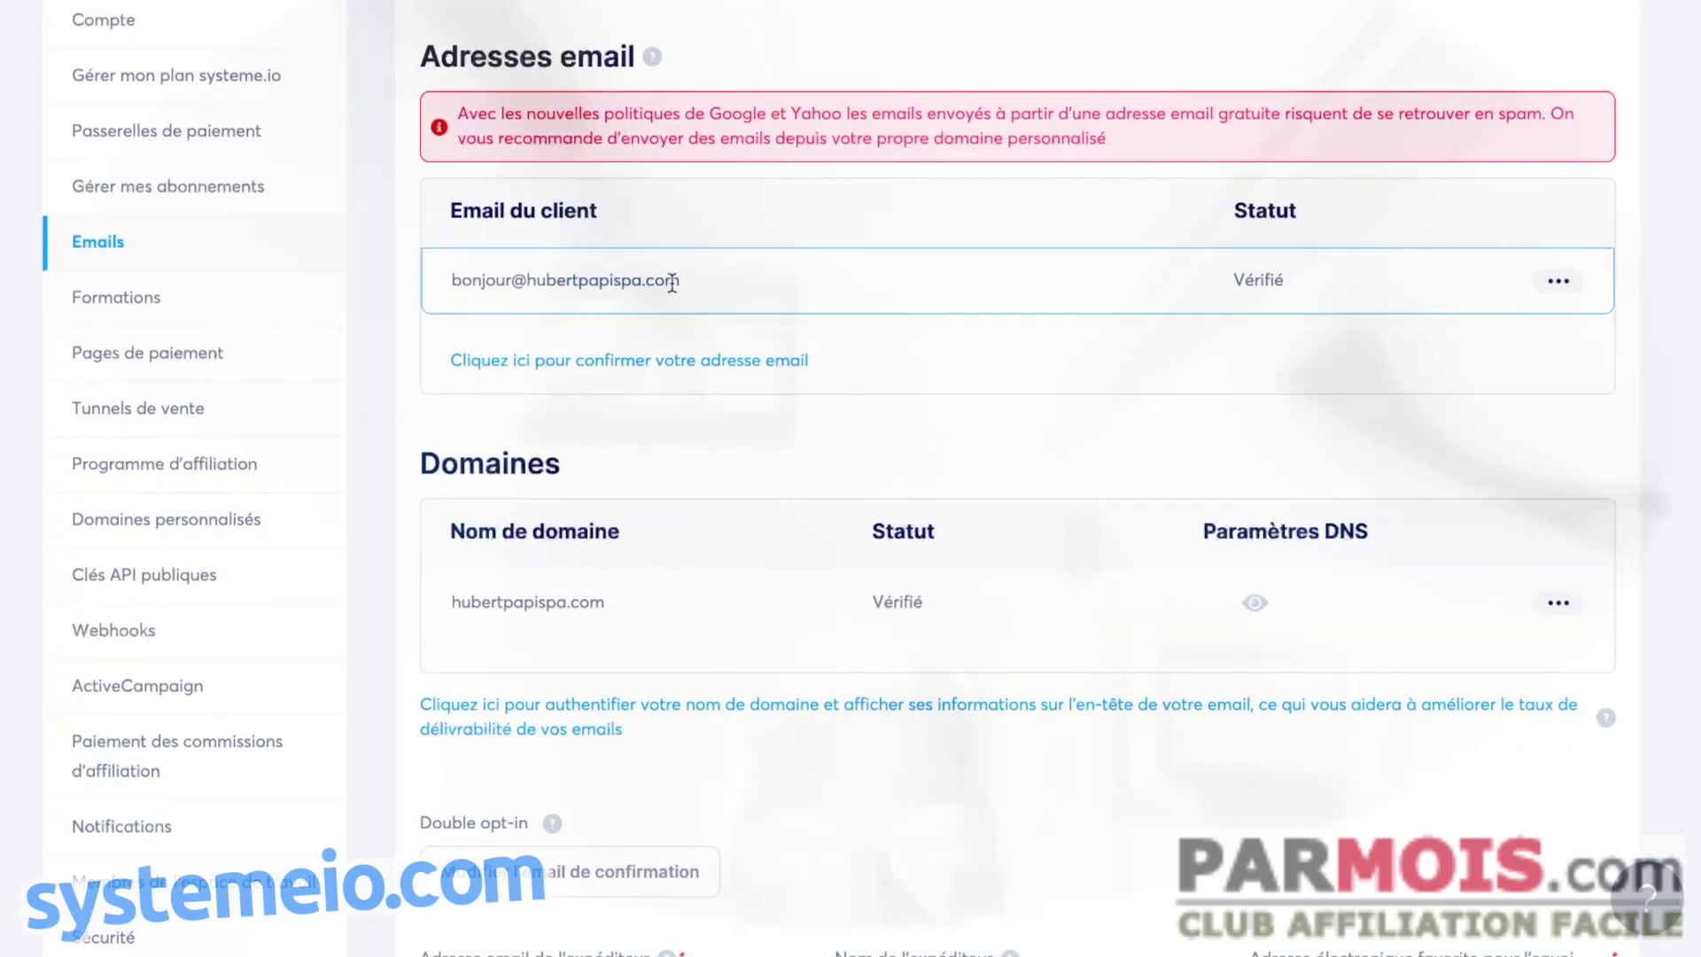
pyautogui.scroll(-7, 955, 432)
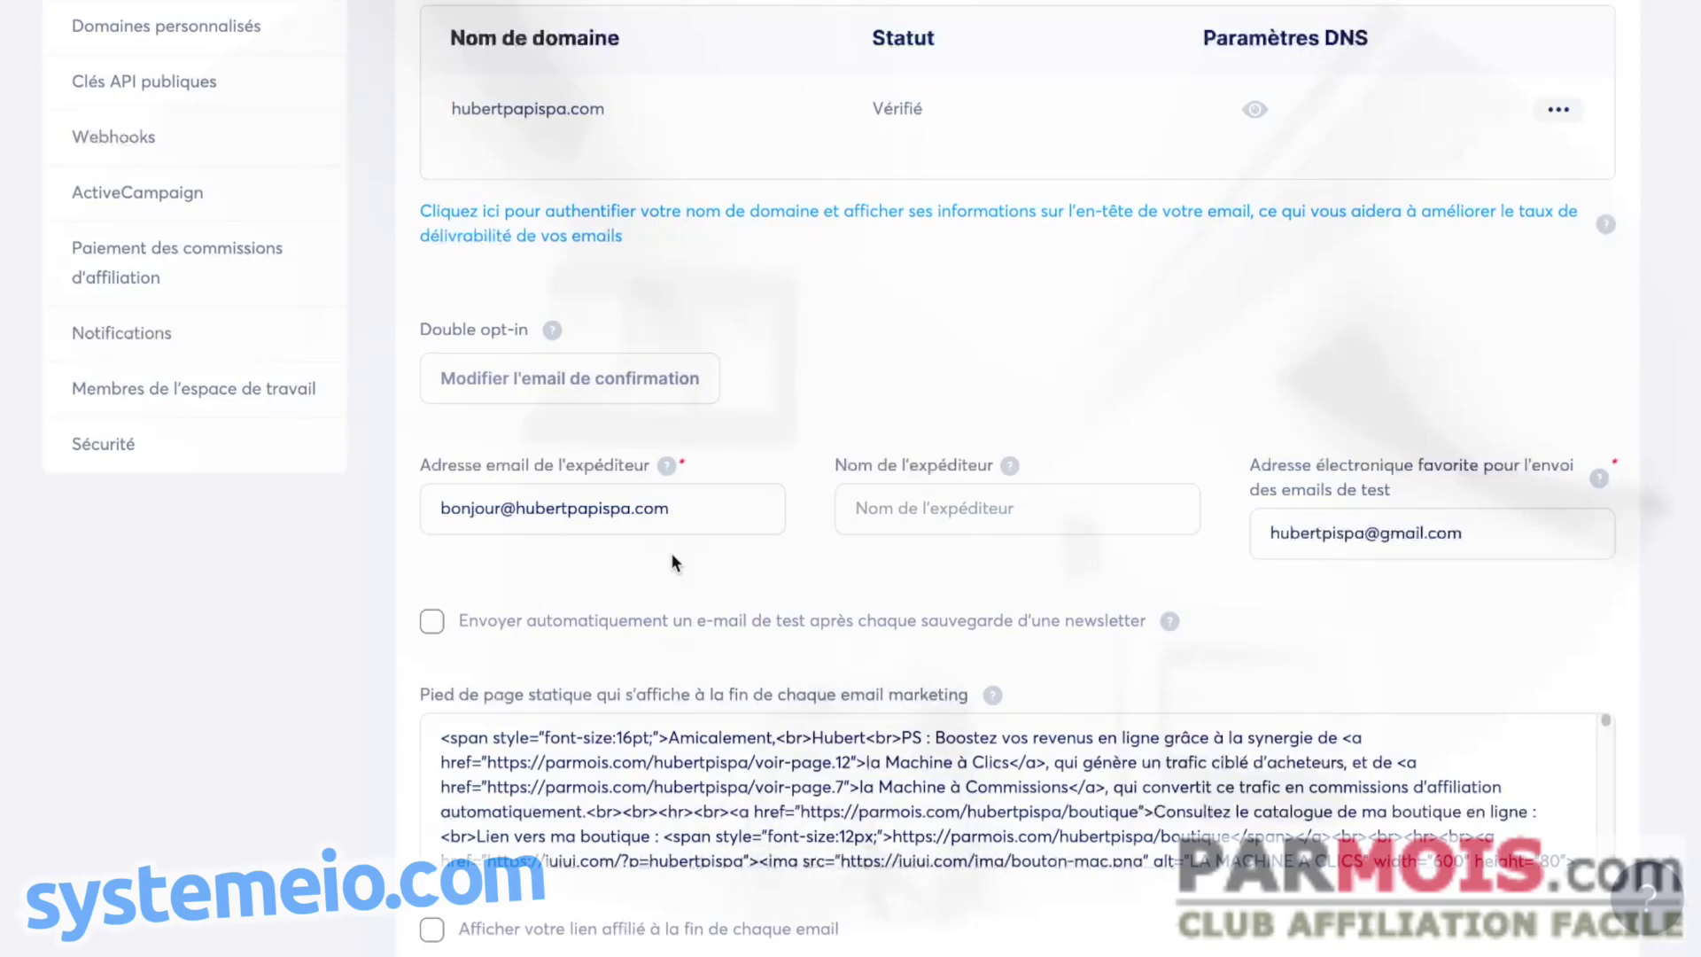
pyautogui.scroll(3, 731, 565)
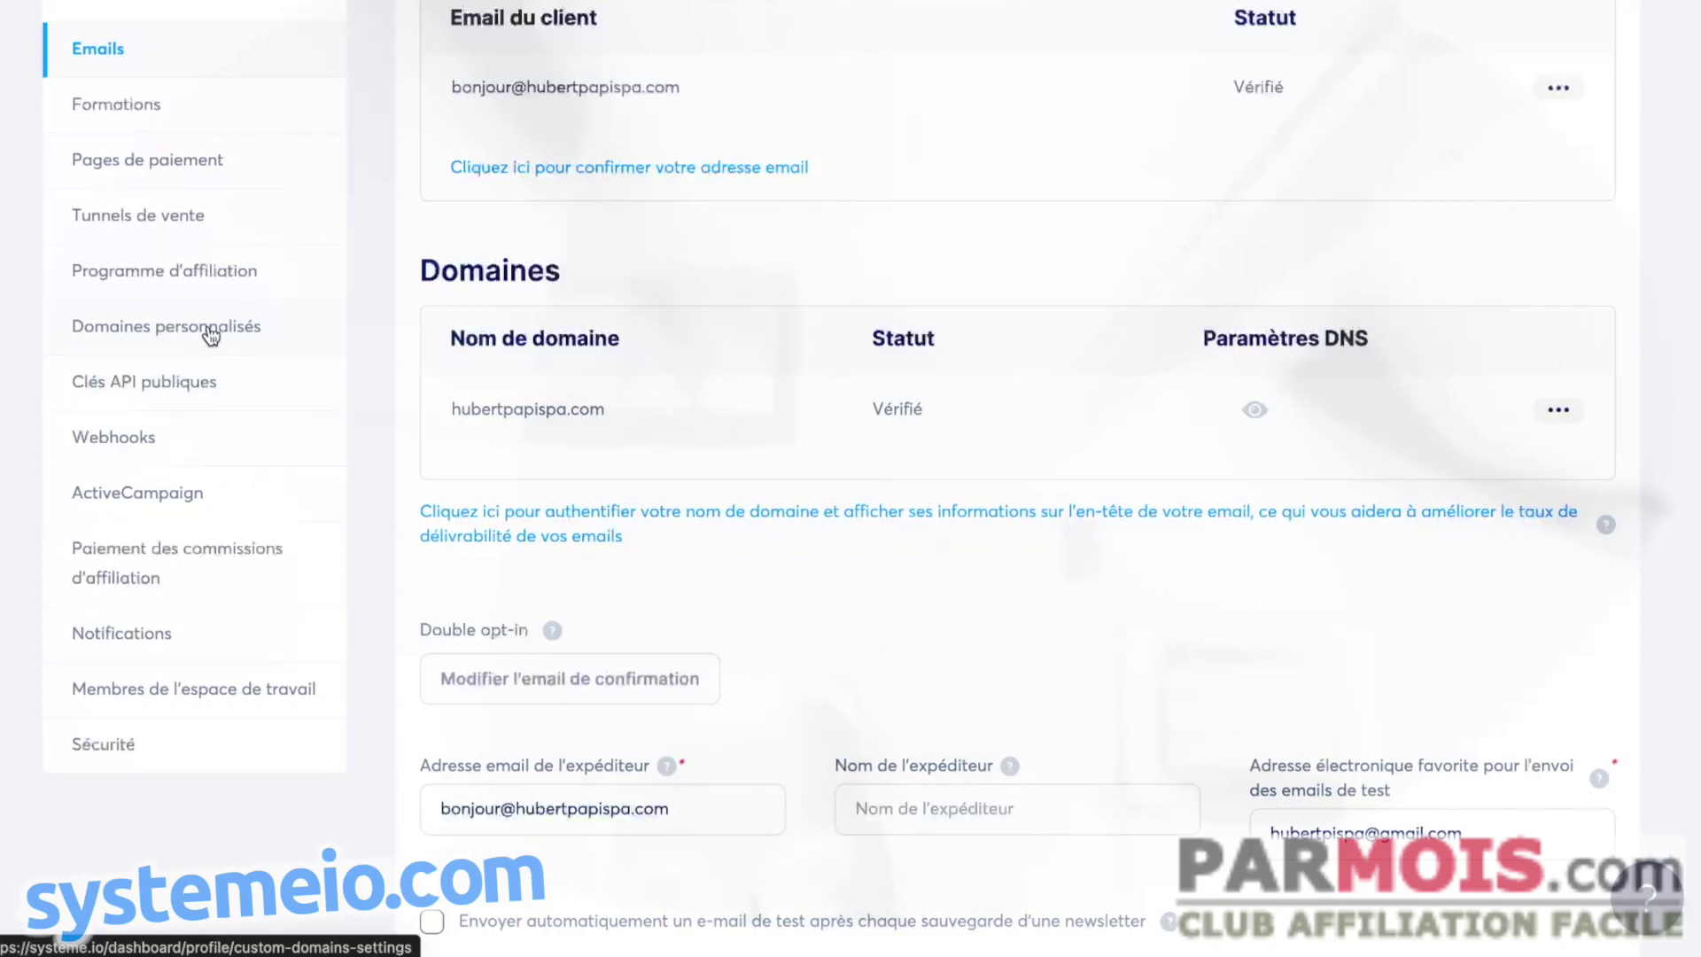
pyautogui.click(210, 335)
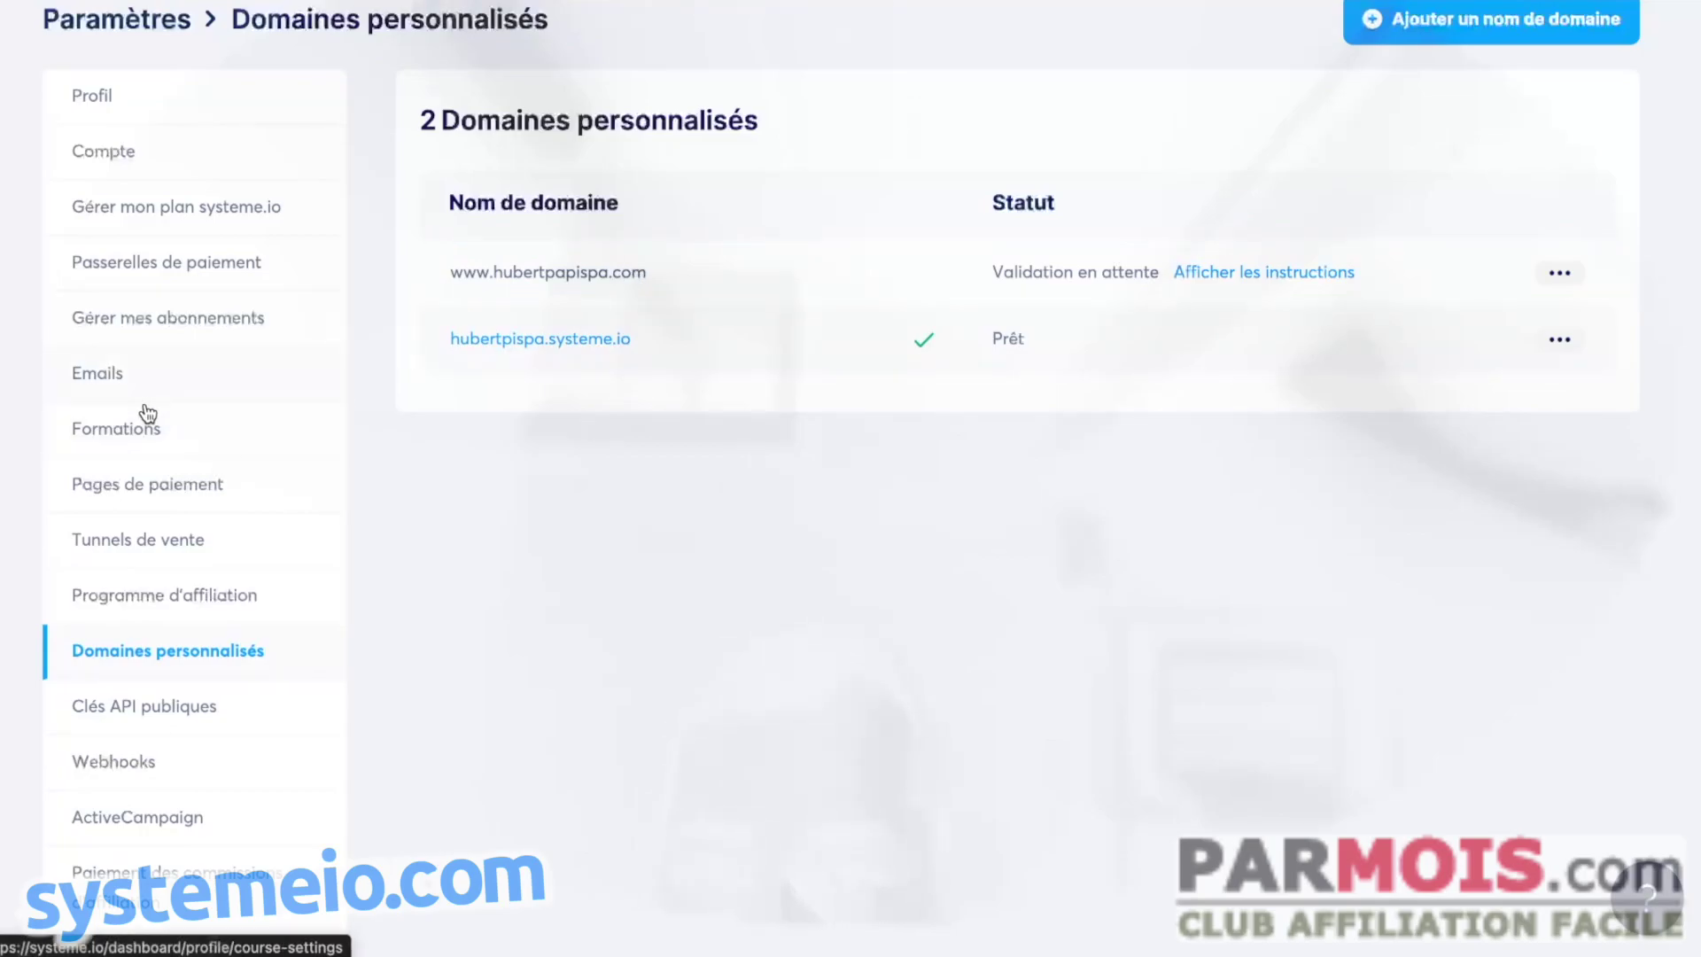
pyautogui.click(95, 377)
pyautogui.scroll(-4, 1002, 342)
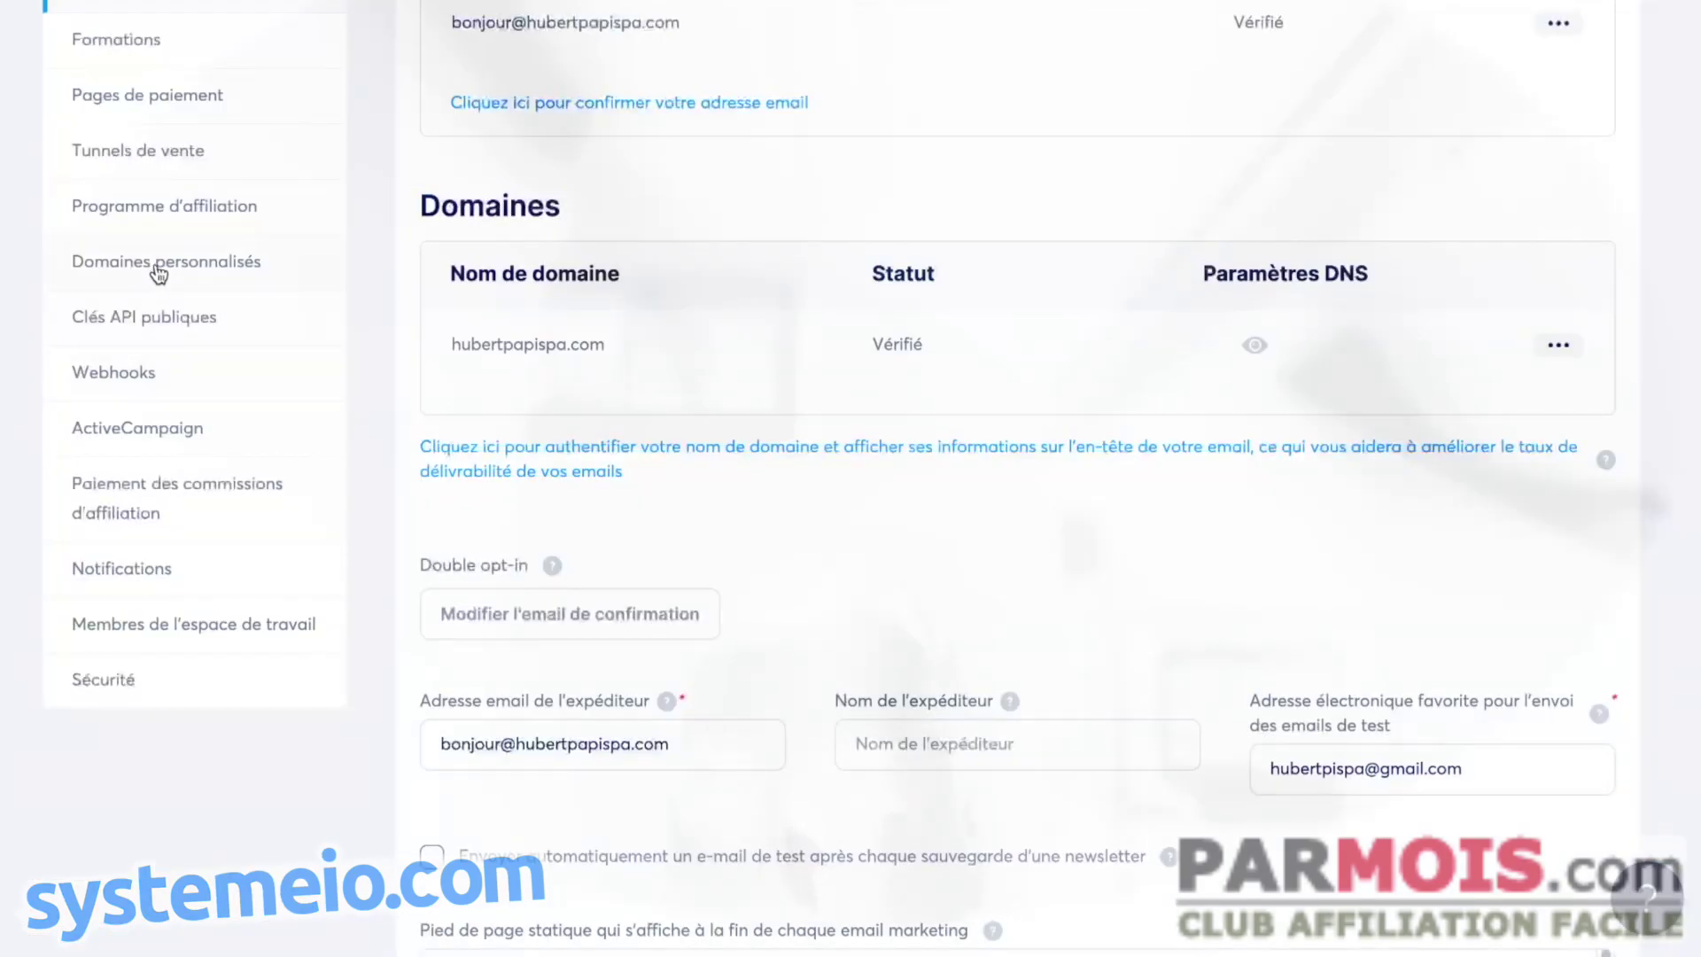
pyautogui.click(155, 266)
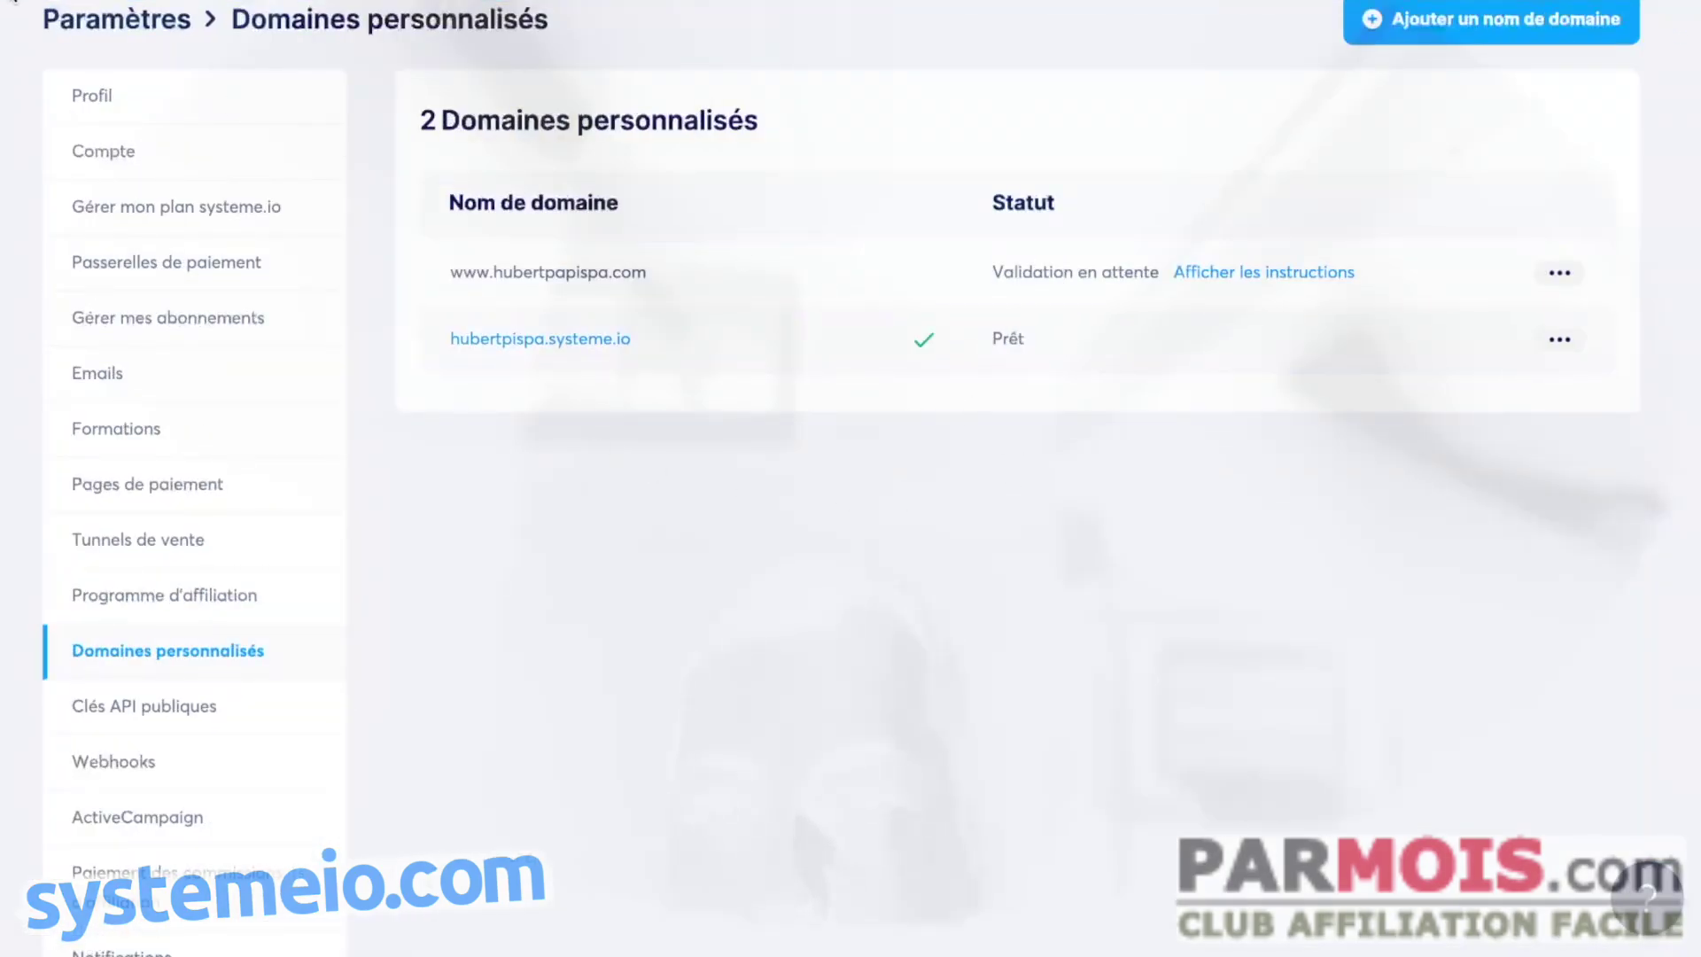
pyautogui.press('F5')
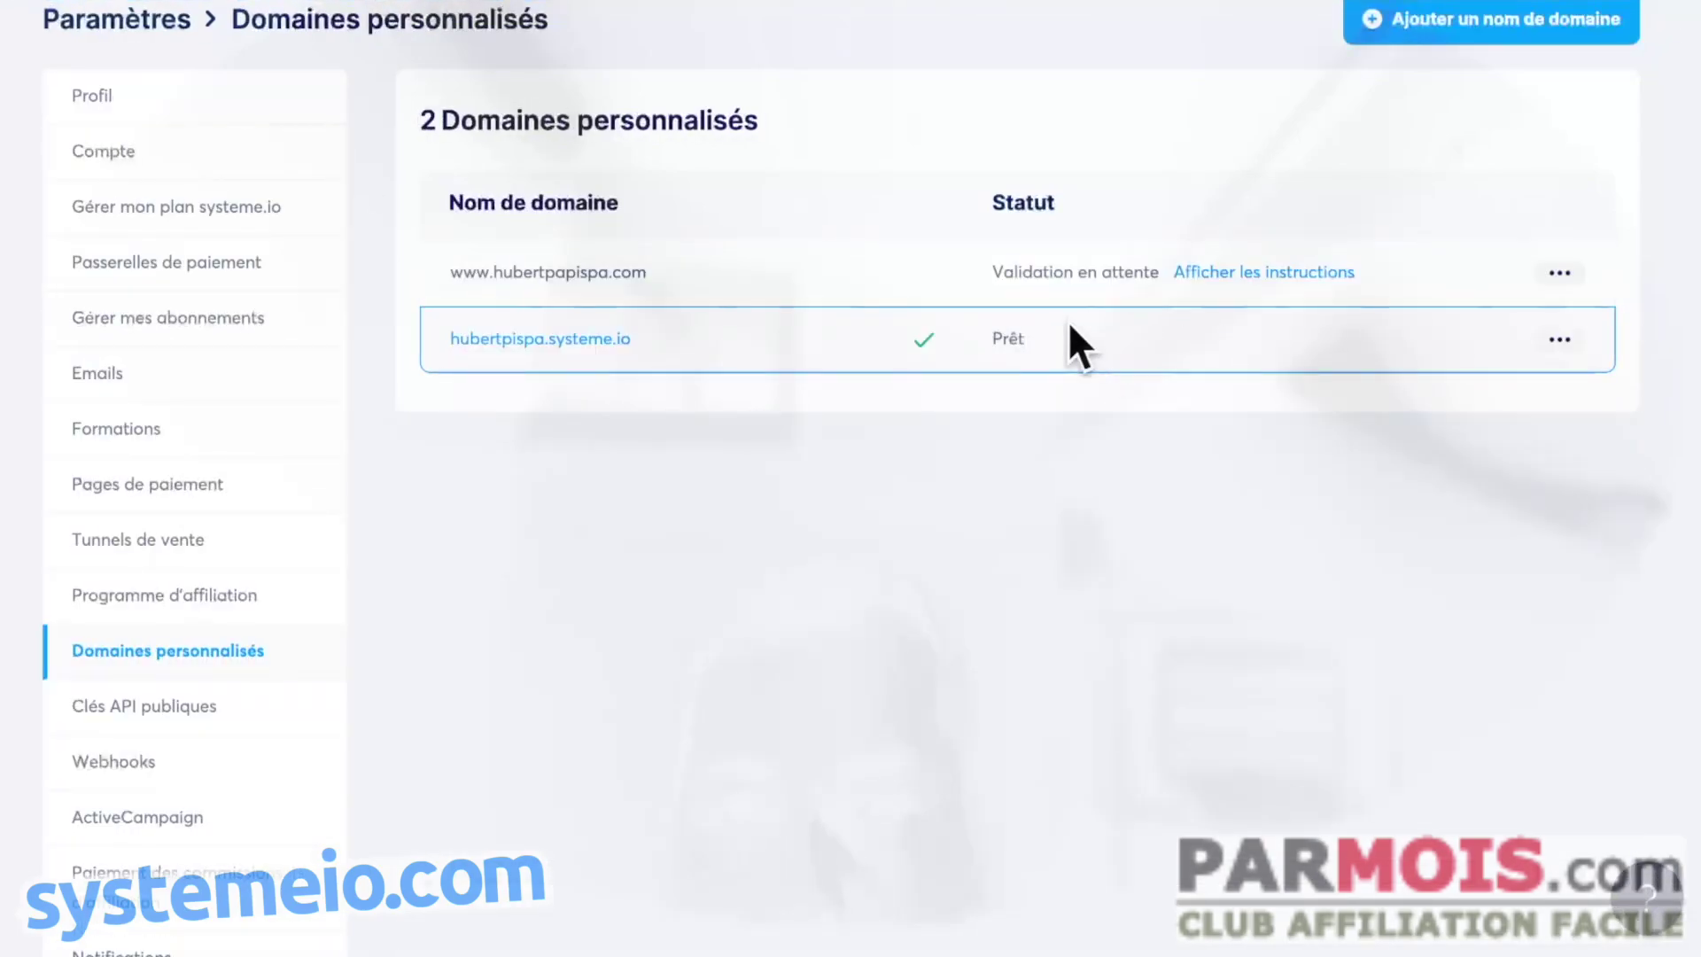
pyautogui.click(1560, 275)
pyautogui.click(1453, 271)
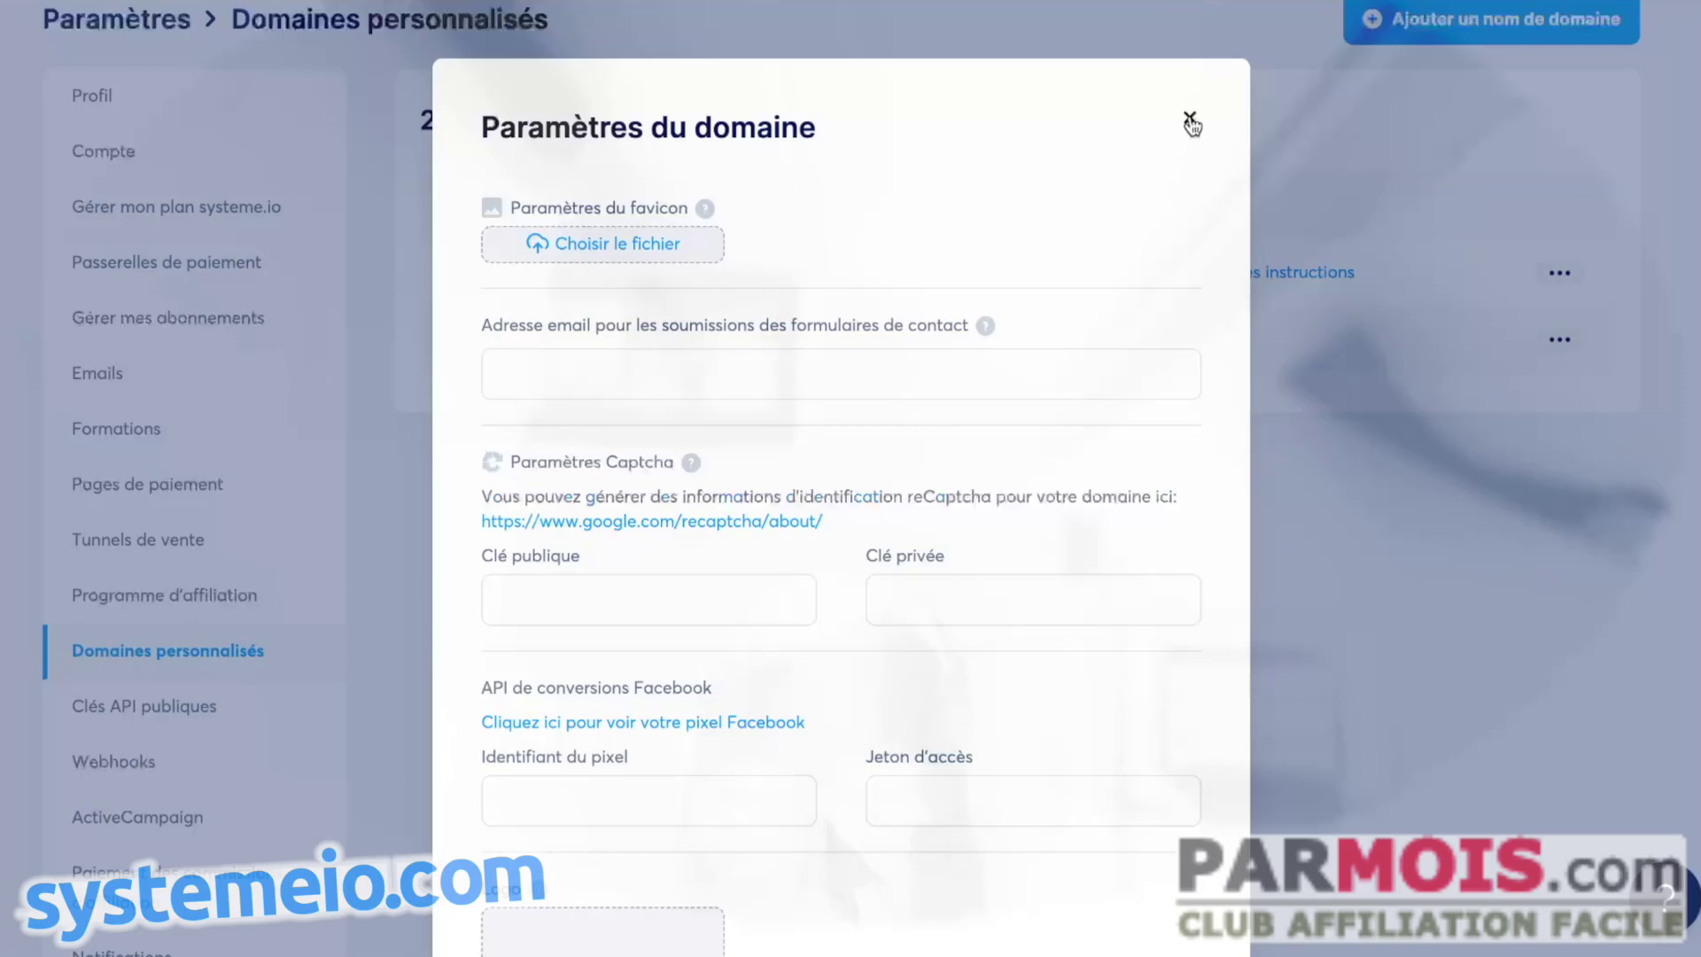
pyautogui.click(1190, 122)
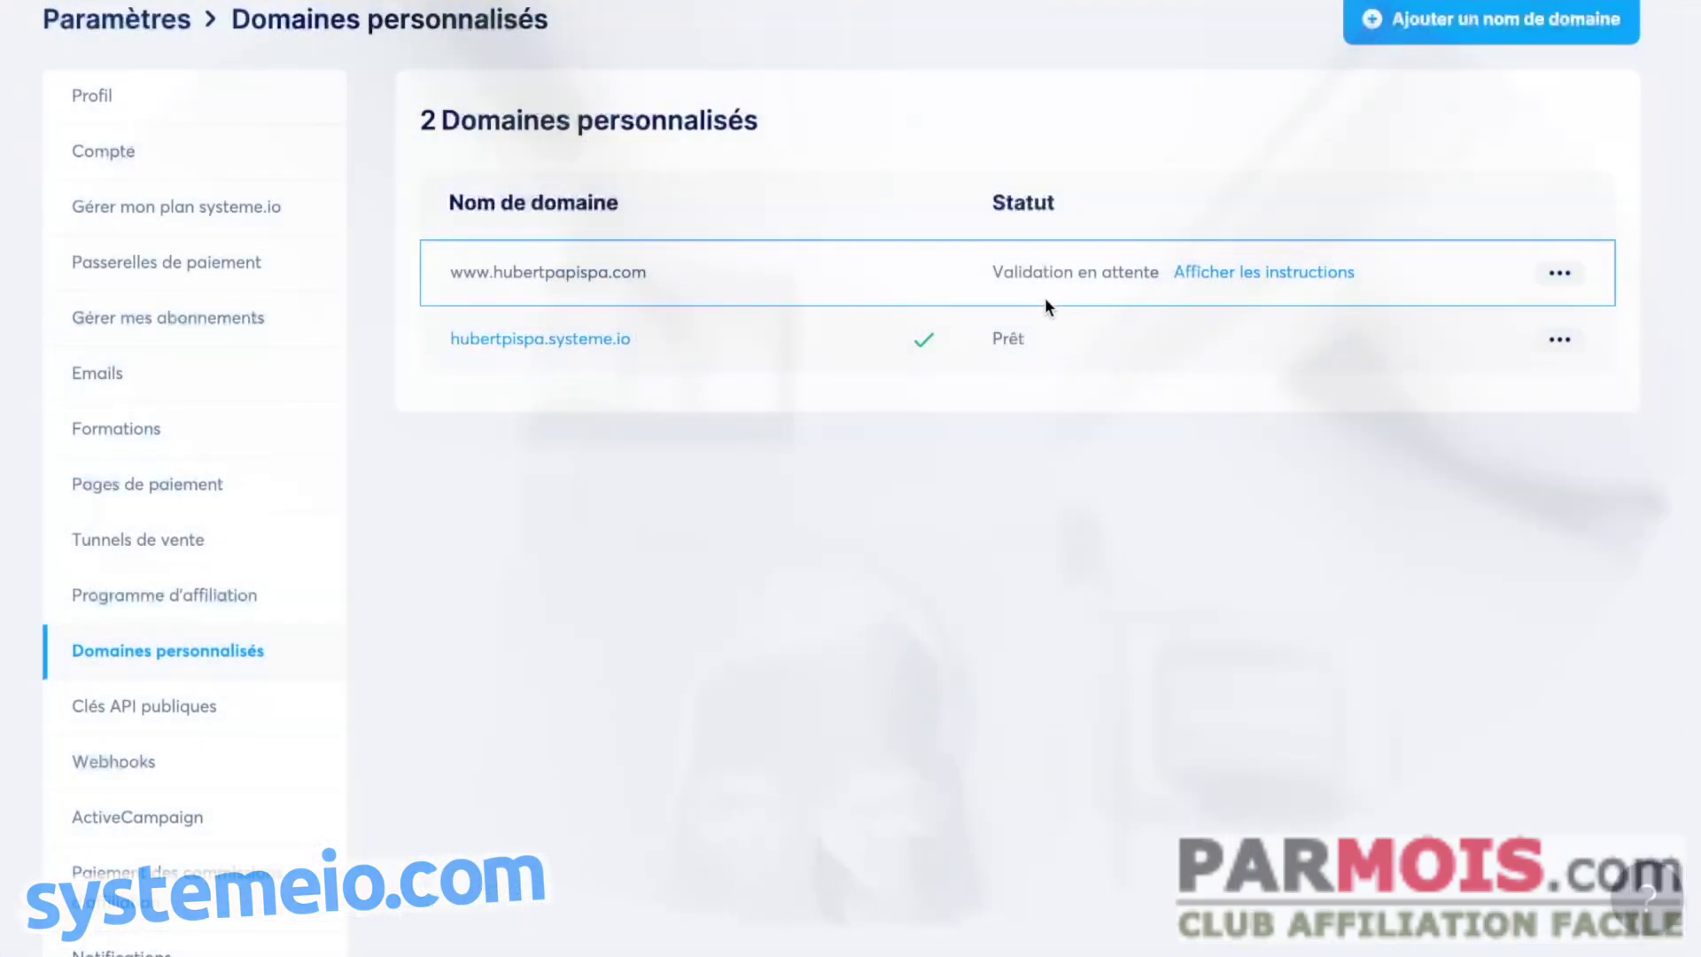
pyautogui.scroll(2, 1268, 368)
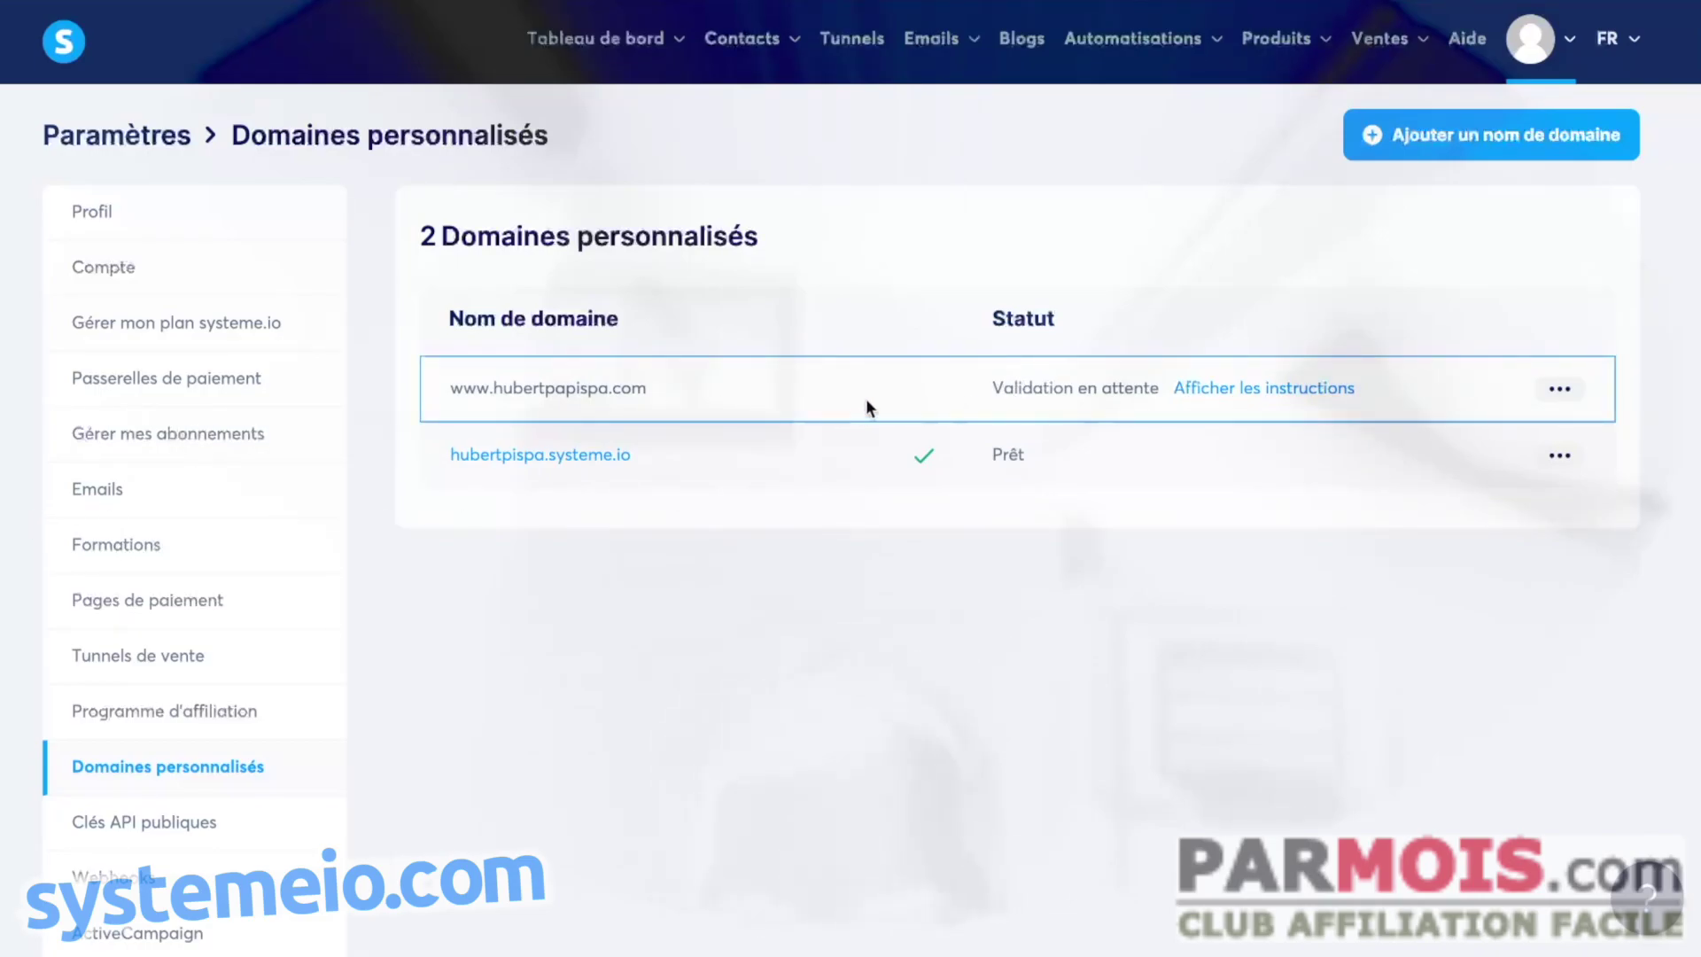
pyautogui.click(1226, 389)
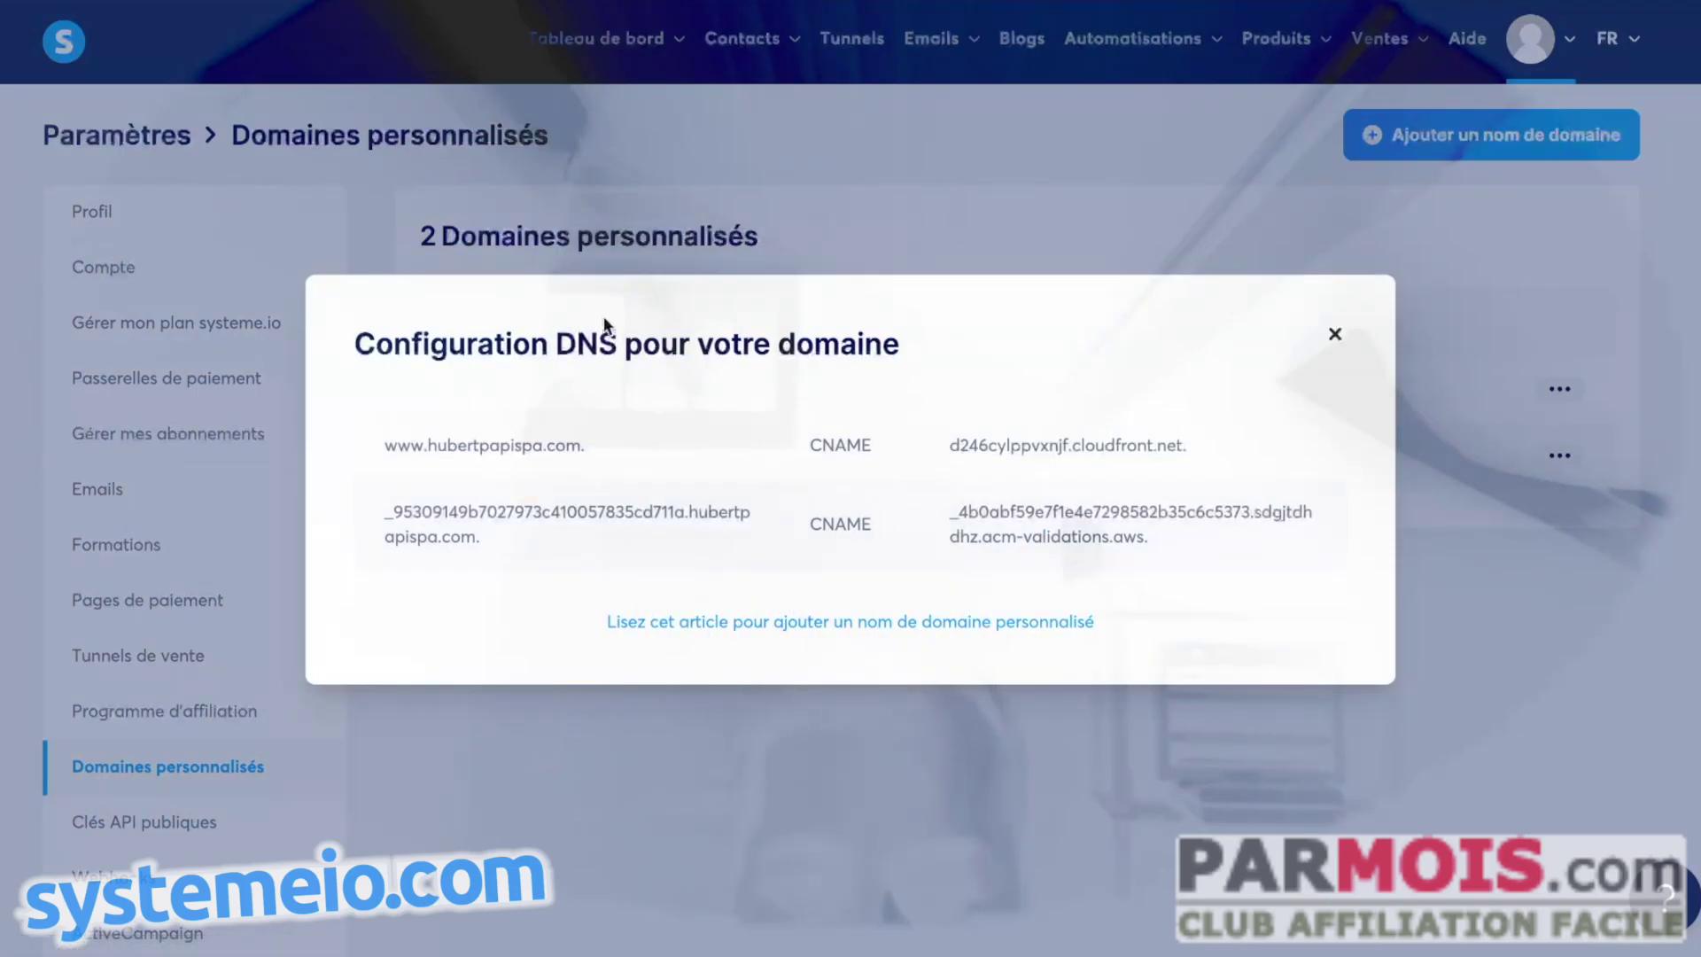
pyautogui.click(787, 625)
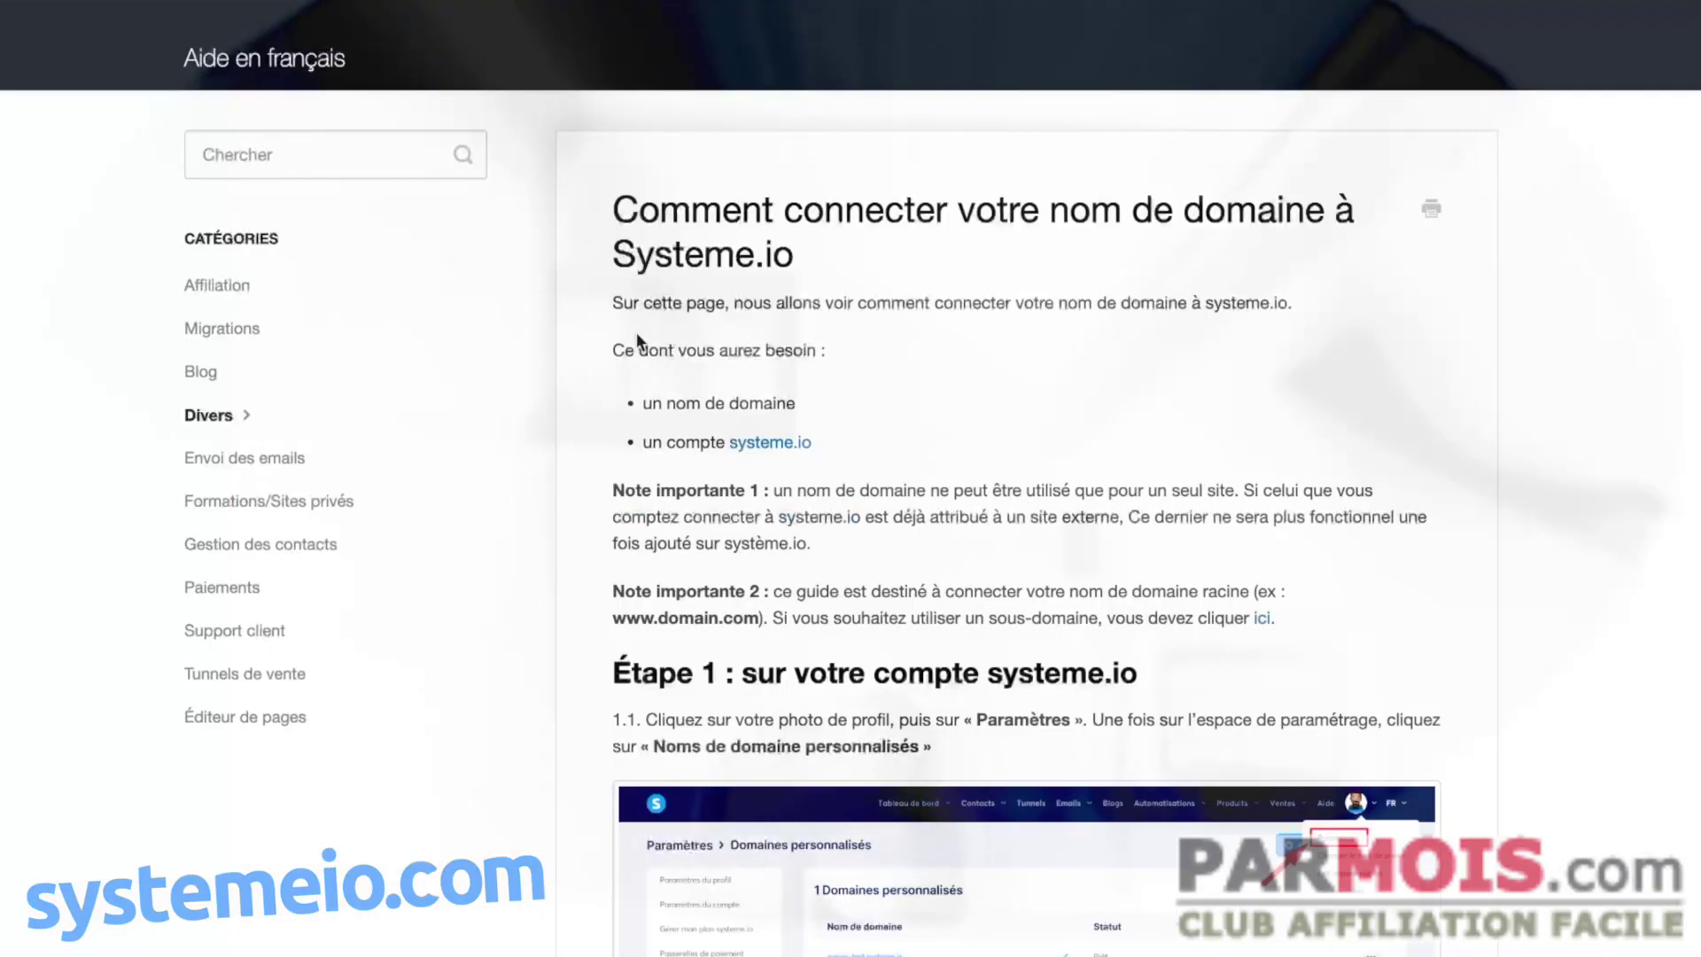
# - Follow the article's dnschecker.org link and accept its privacy consent
pyautogui.scroll(-13, 1152, 381)
pyautogui.scroll(-20, 1254, 403)
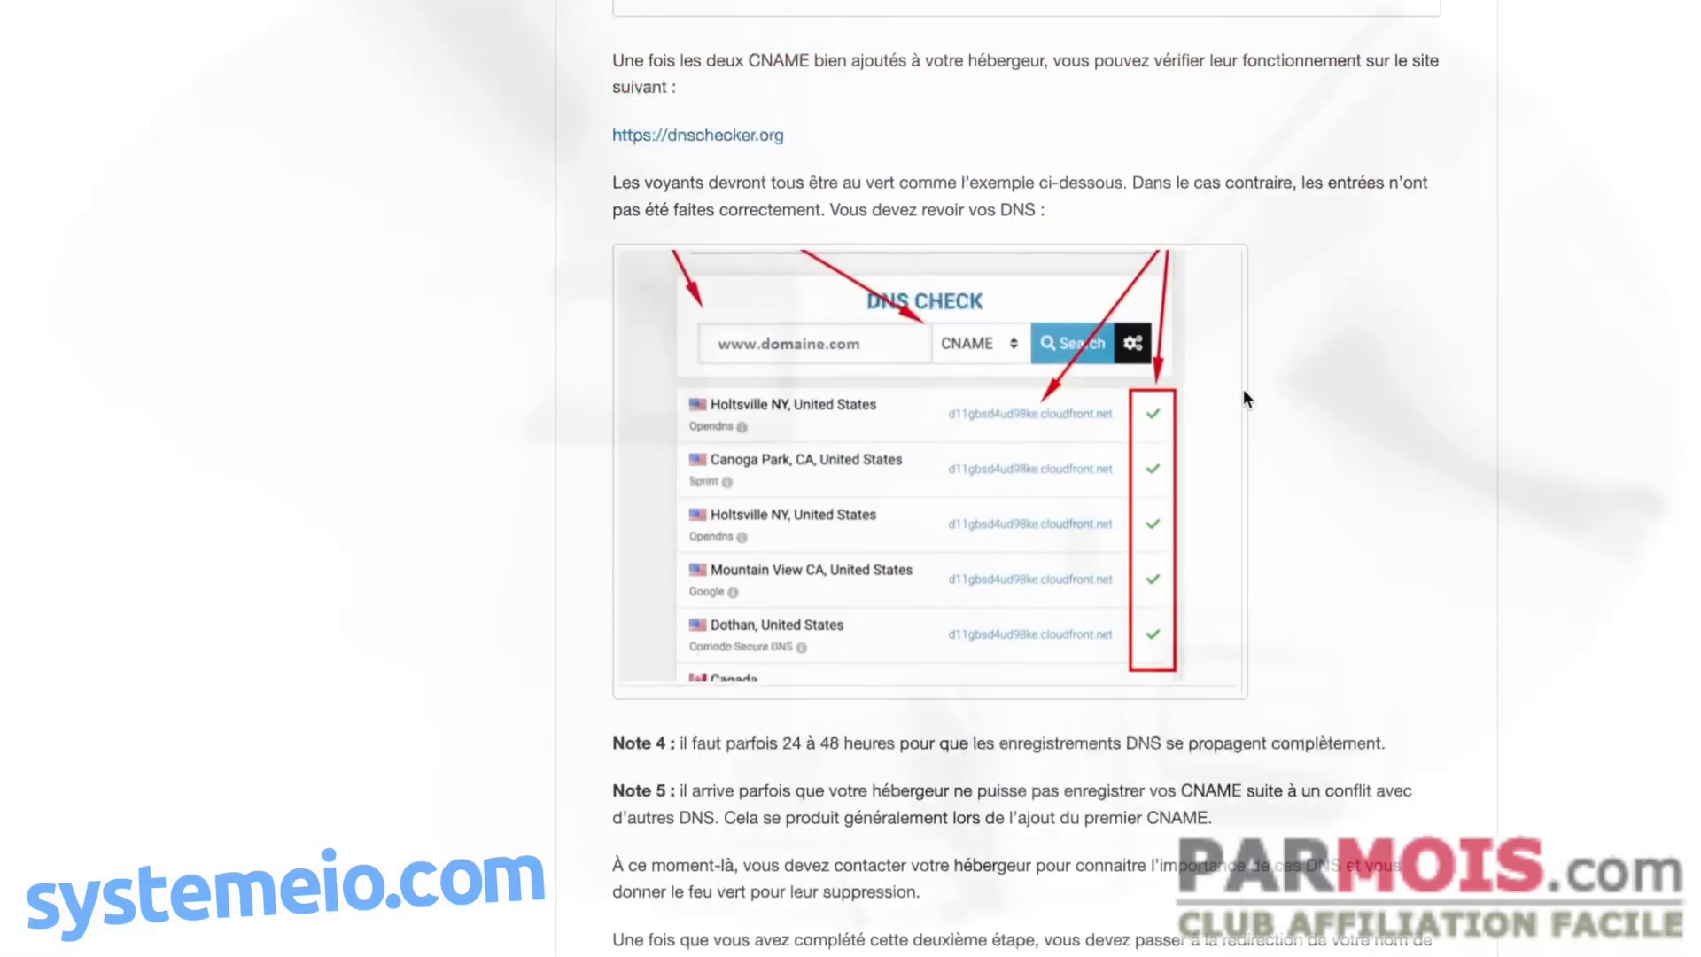
pyautogui.scroll(1, 1206, 395)
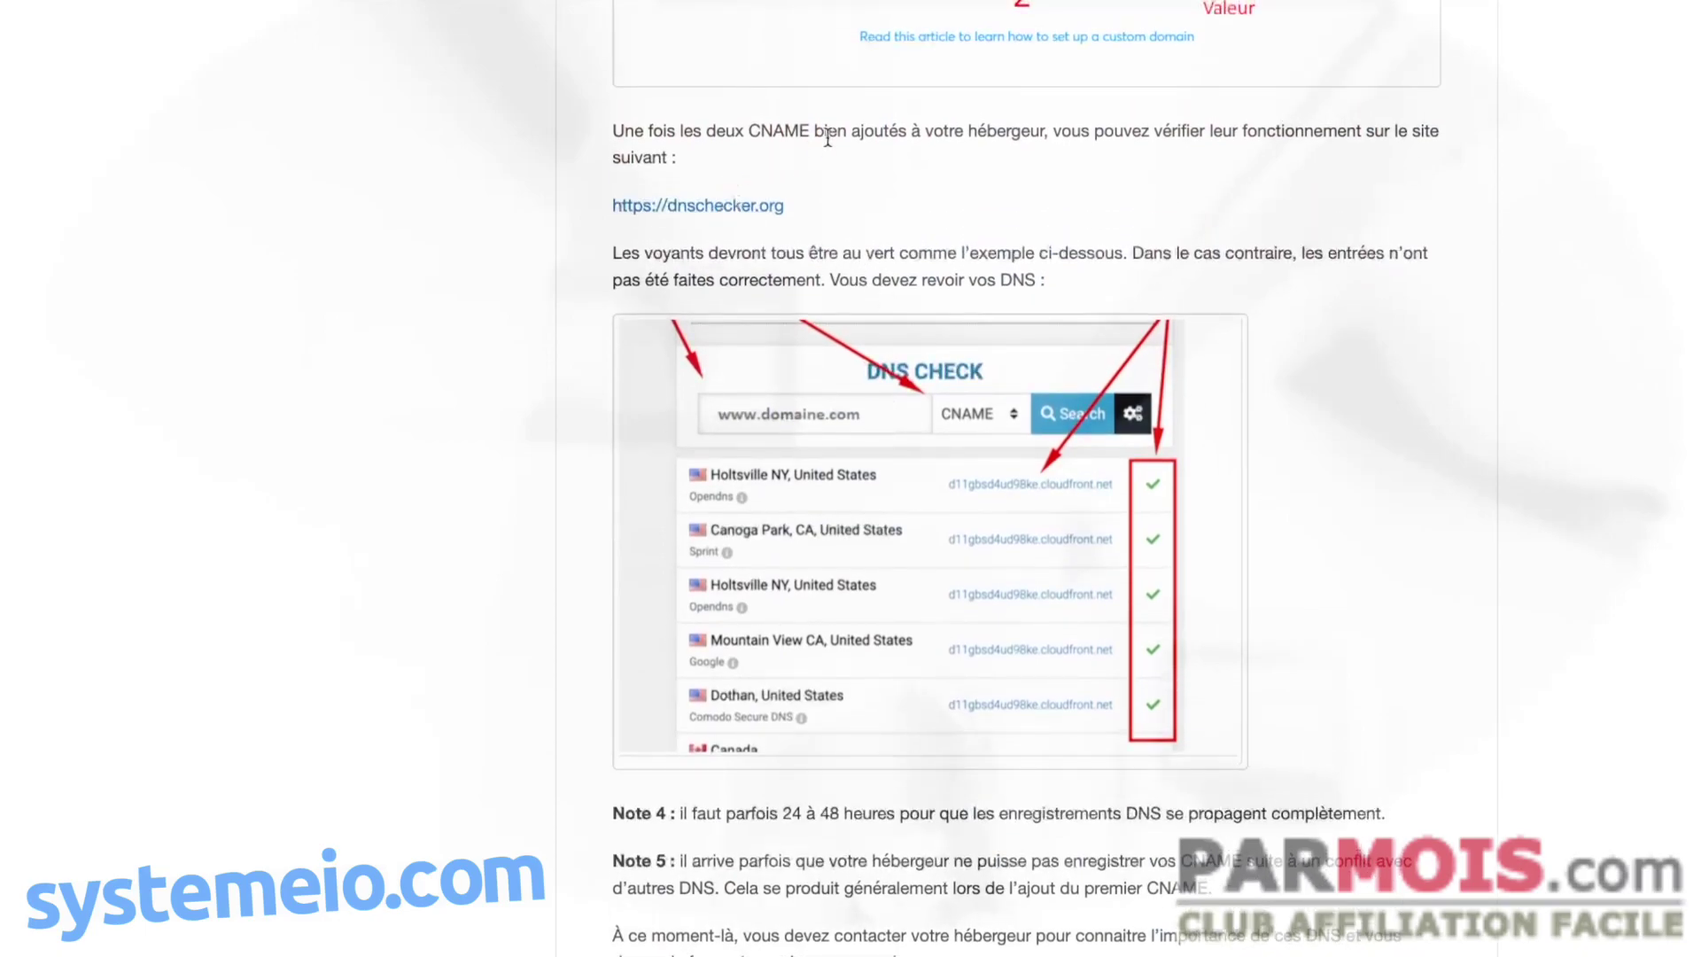
pyautogui.click(736, 206)
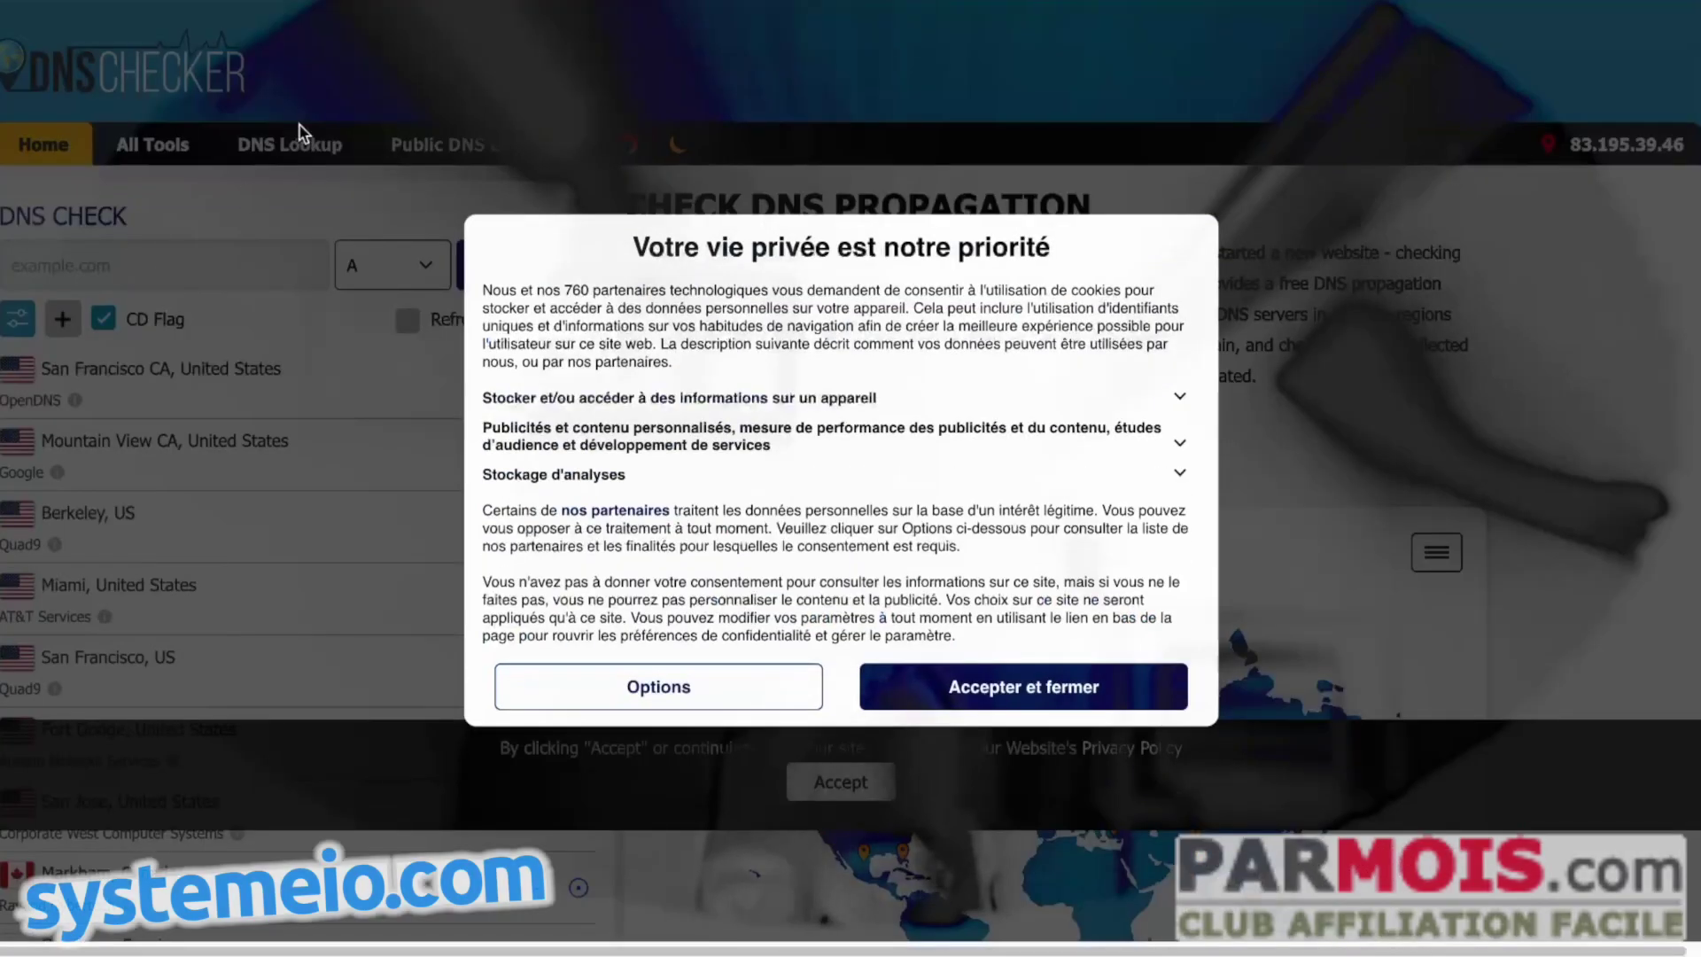
pyautogui.click(875, 688)
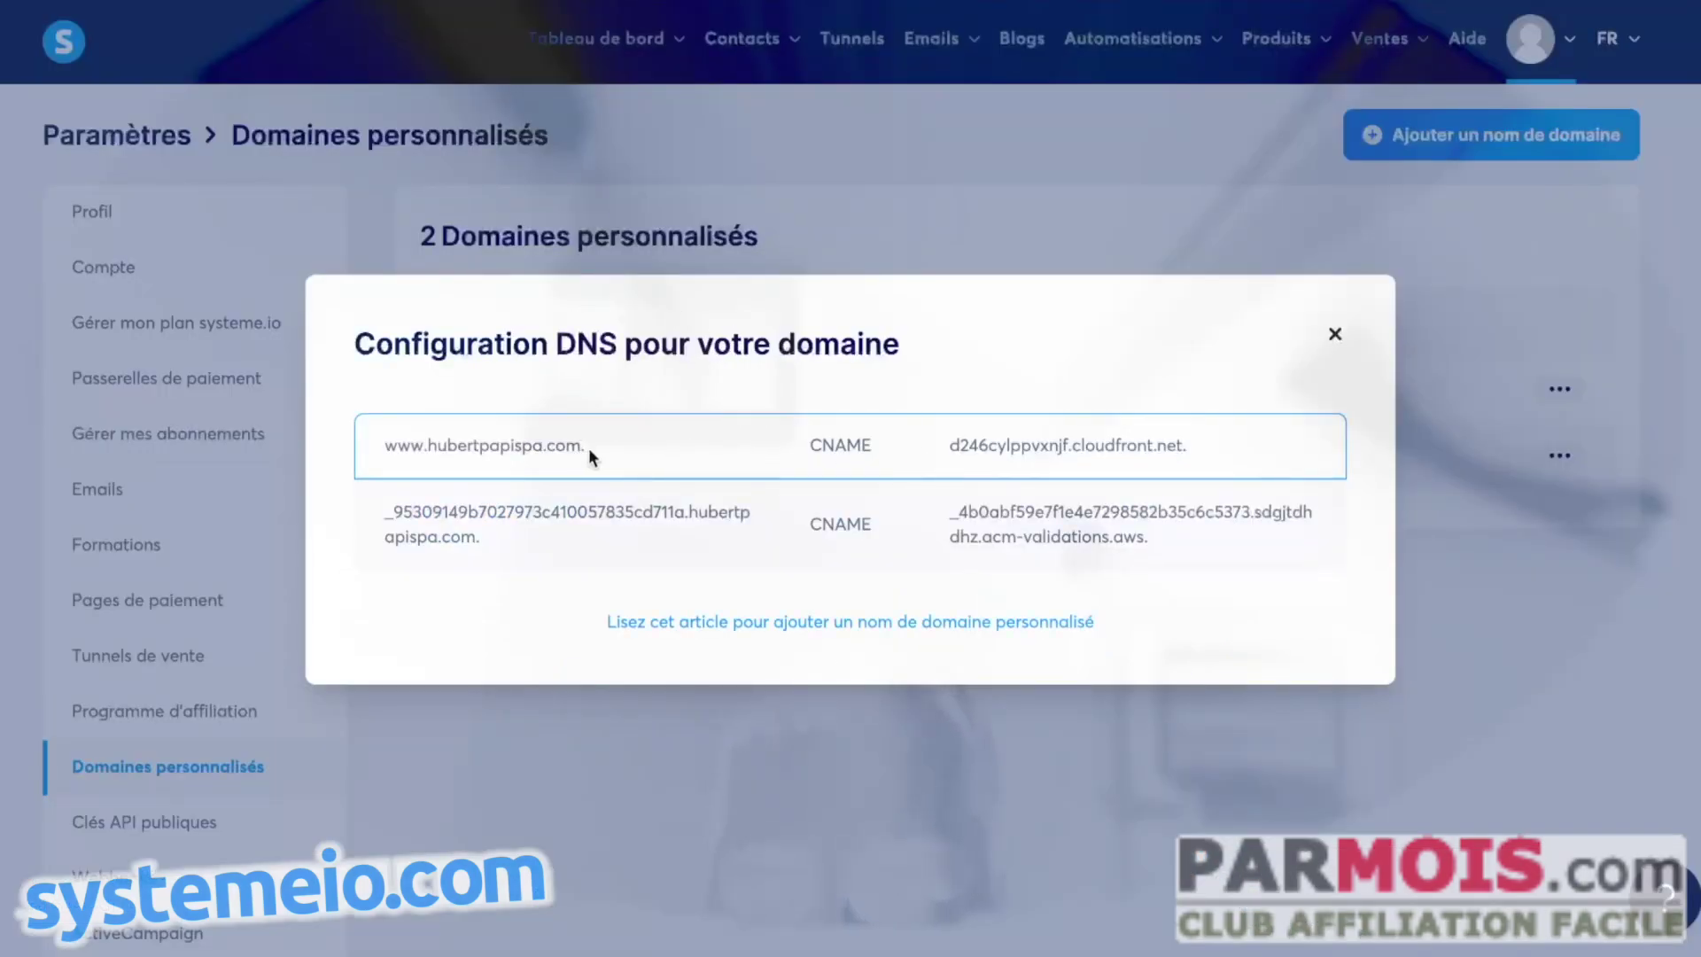
pyautogui.moveTo(579, 443); pyautogui.dragTo(383, 445)
pyautogui.rightClick(400, 449)
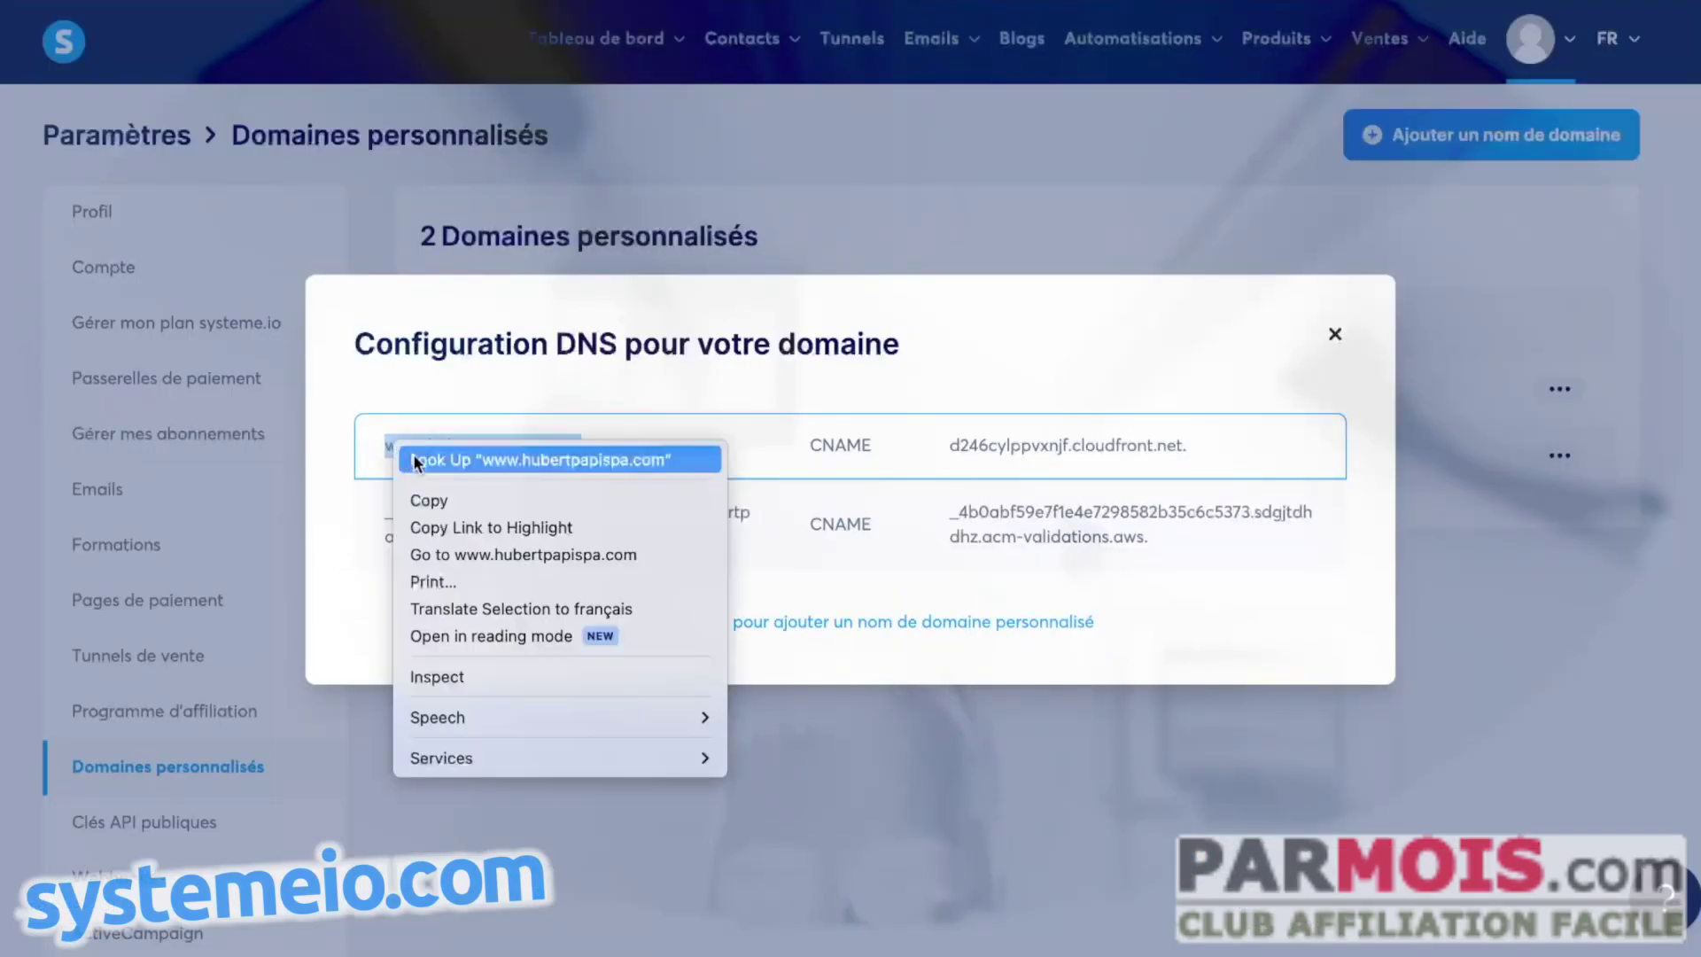
pyautogui.click(466, 498)
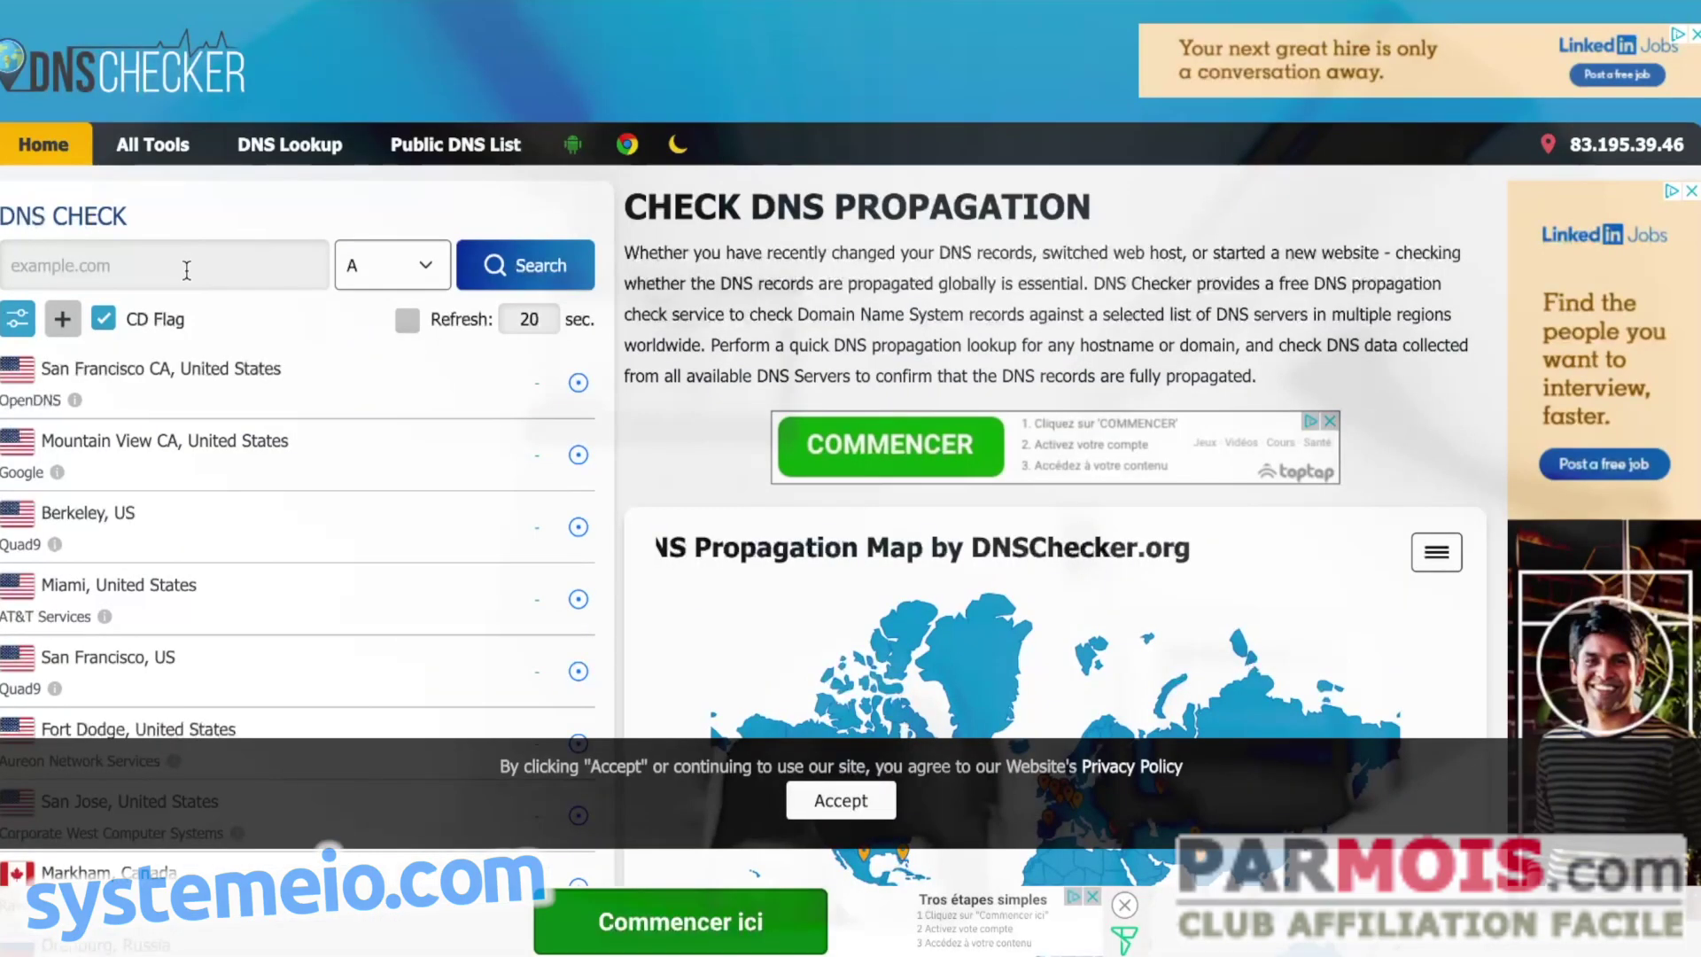
pyautogui.click(187, 268)
pyautogui.hotkey('ctrl', 'v')
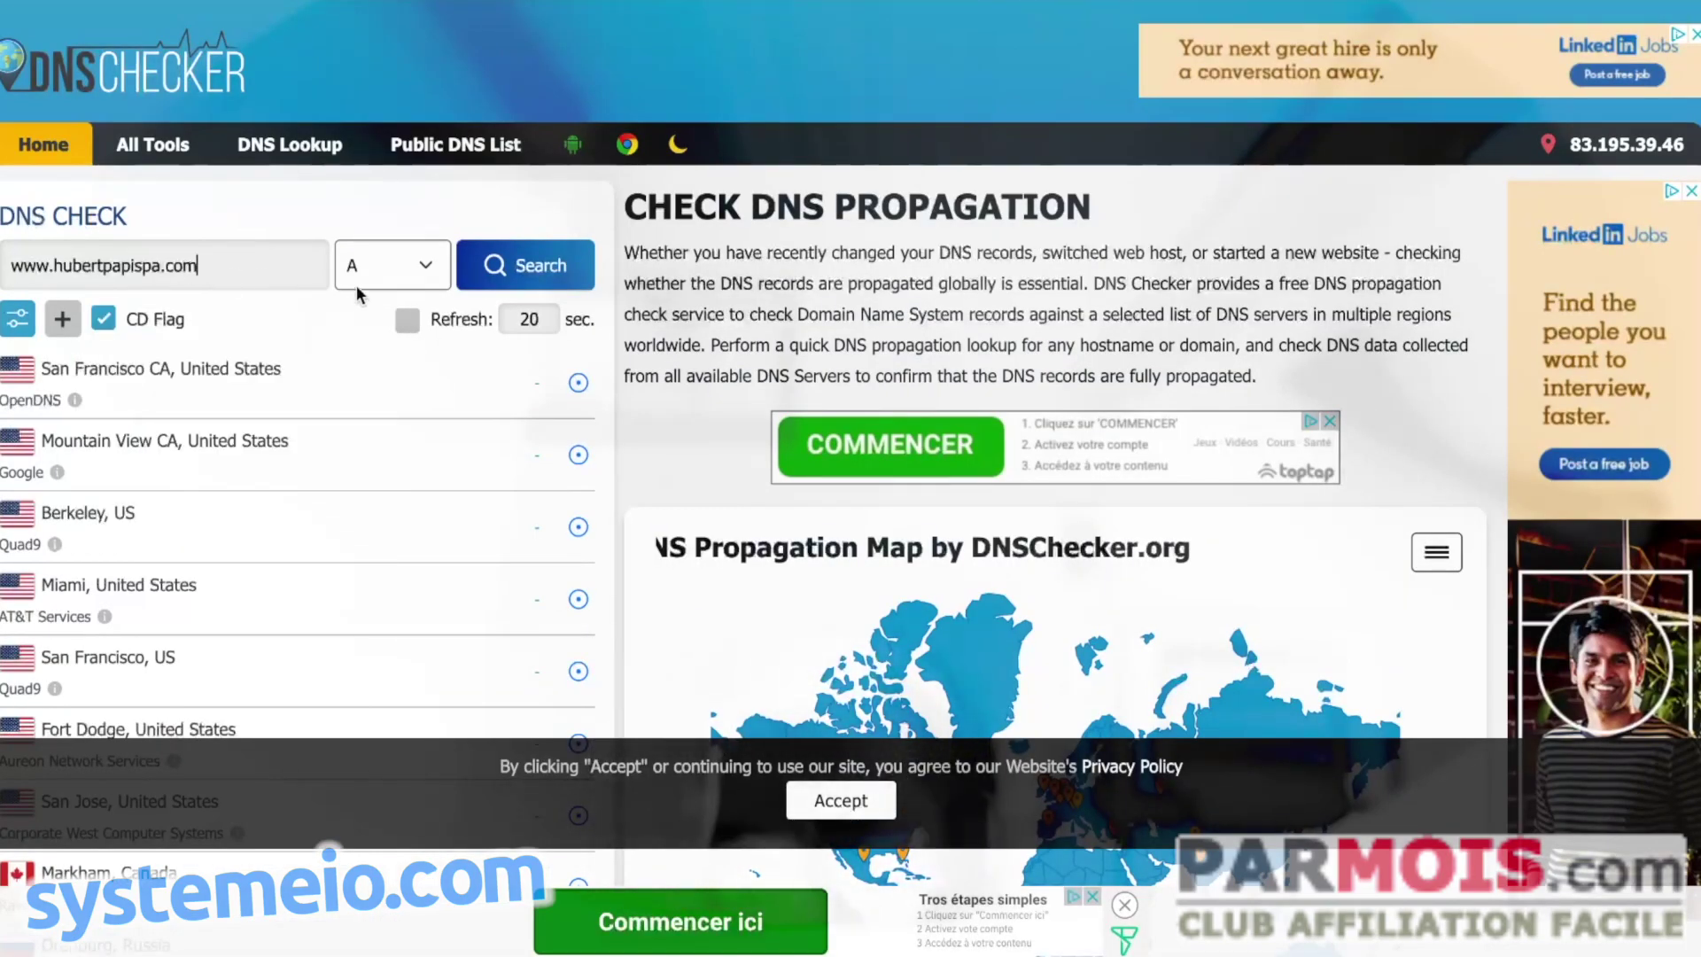
pyautogui.click(373, 270)
pyautogui.click(384, 322)
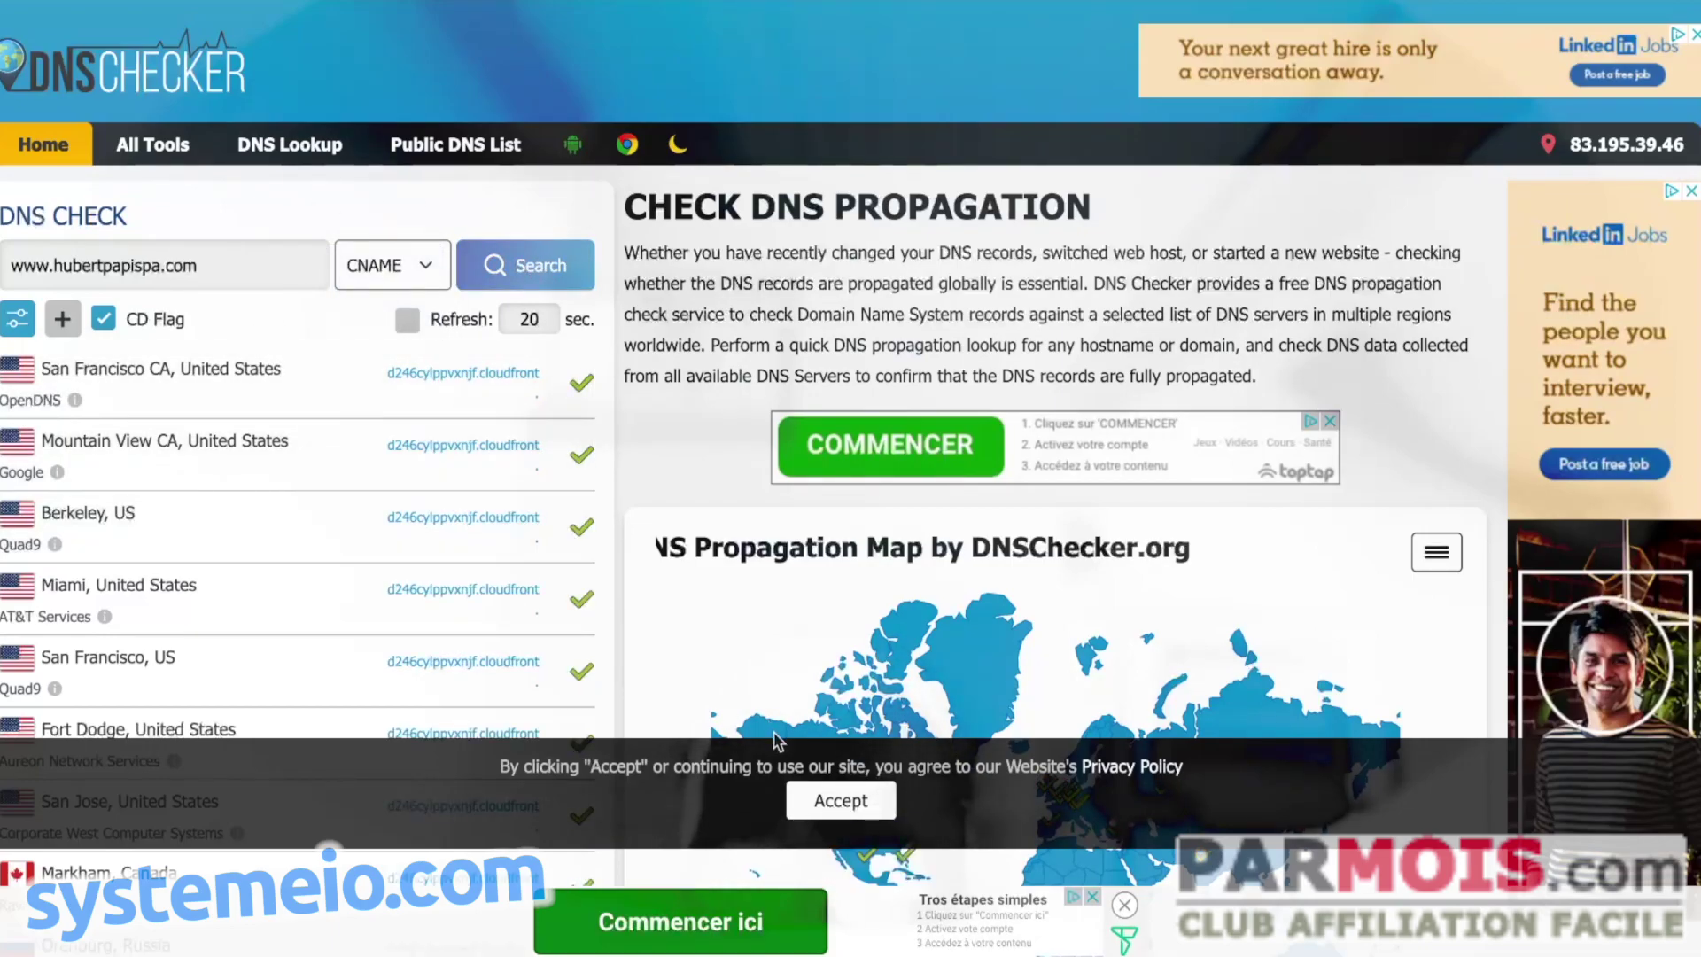
pyautogui.click(833, 804)
pyautogui.scroll(-3, 662, 540)
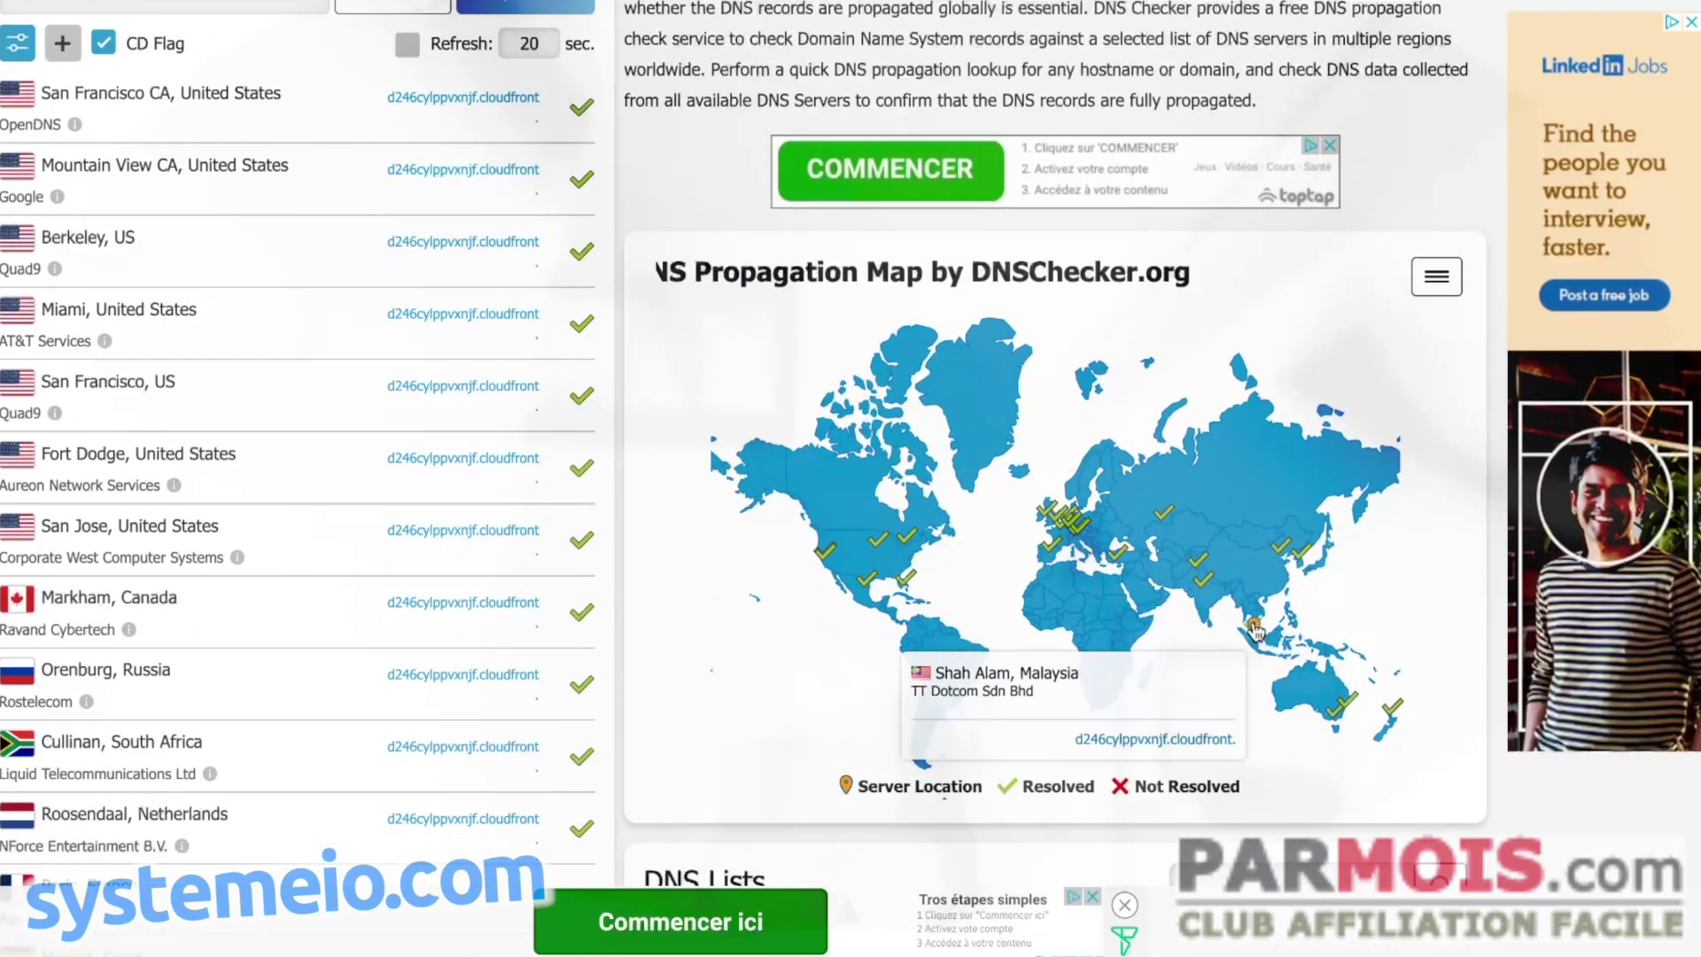
pyautogui.moveTo(1255, 628)
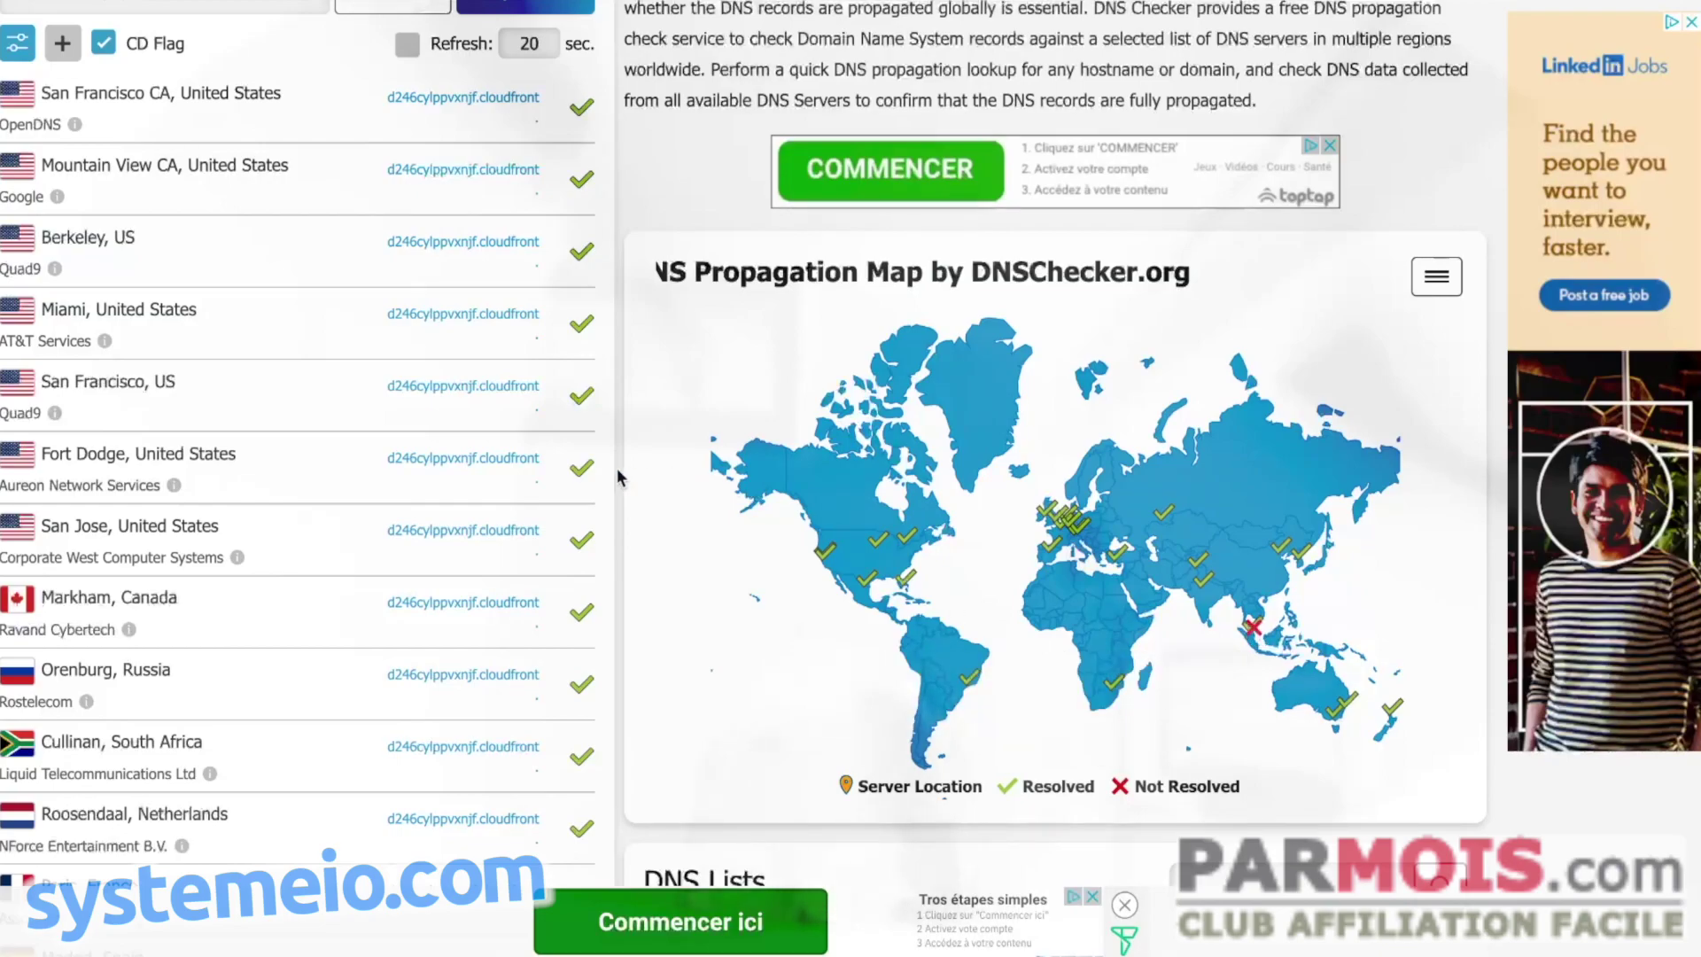
pyautogui.scroll(-3, 594, 472)
pyautogui.scroll(6, 545, 482)
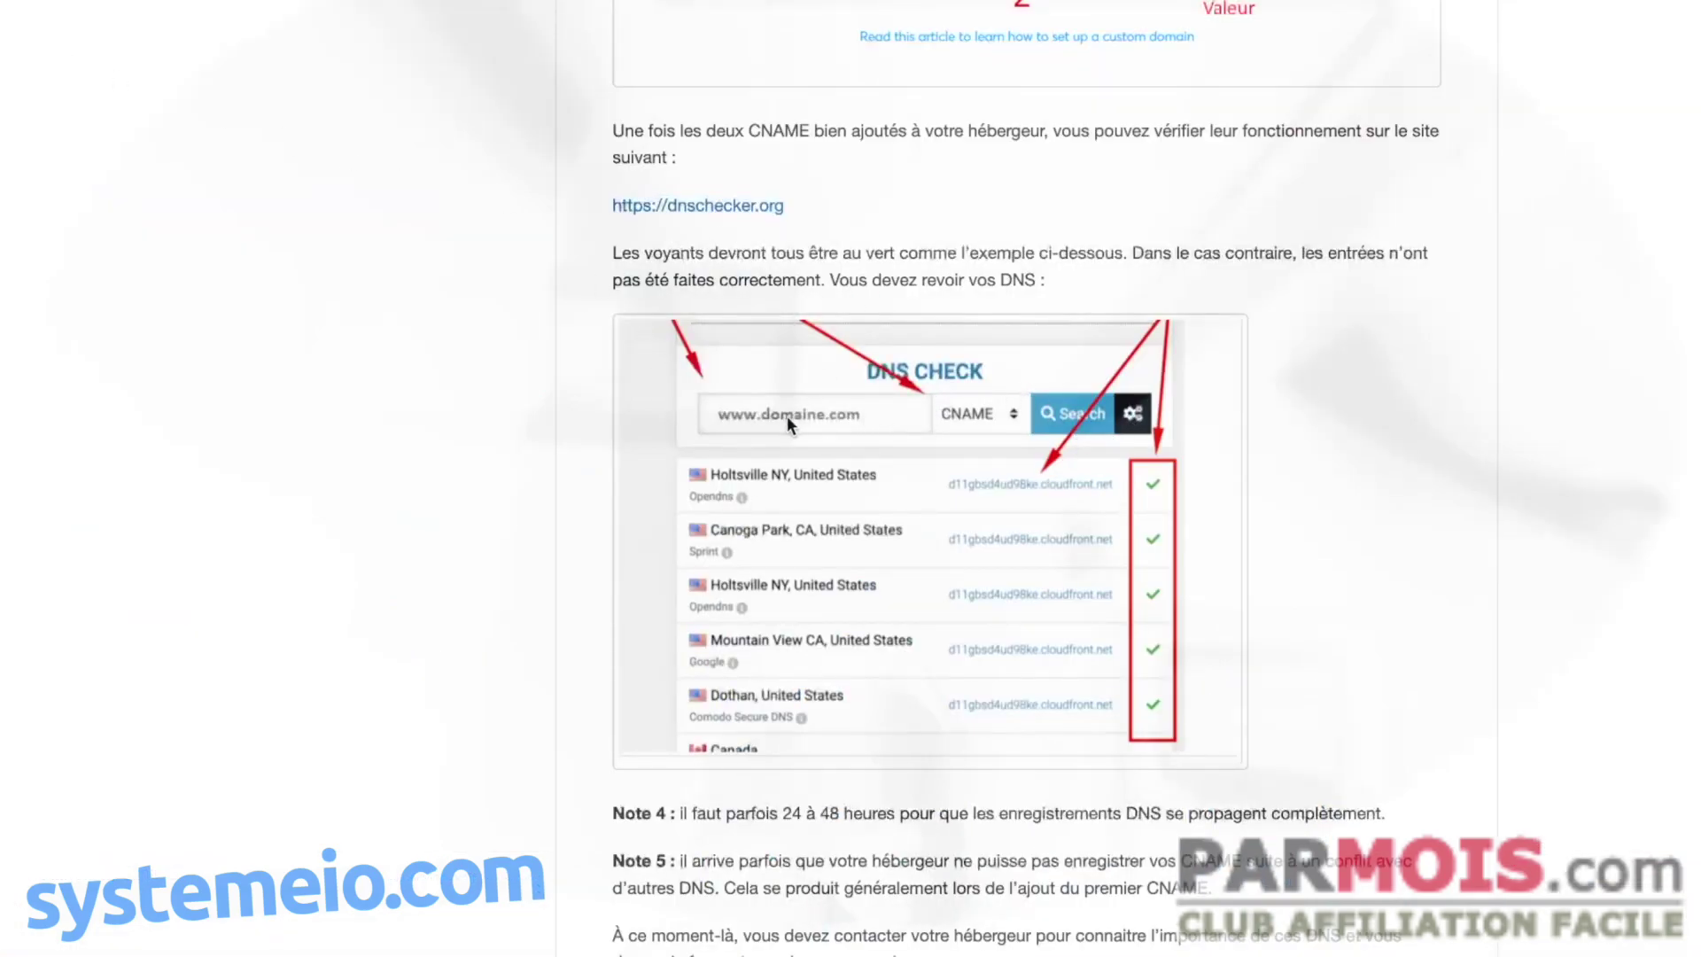
pyautogui.scroll(-3, 1014, 614)
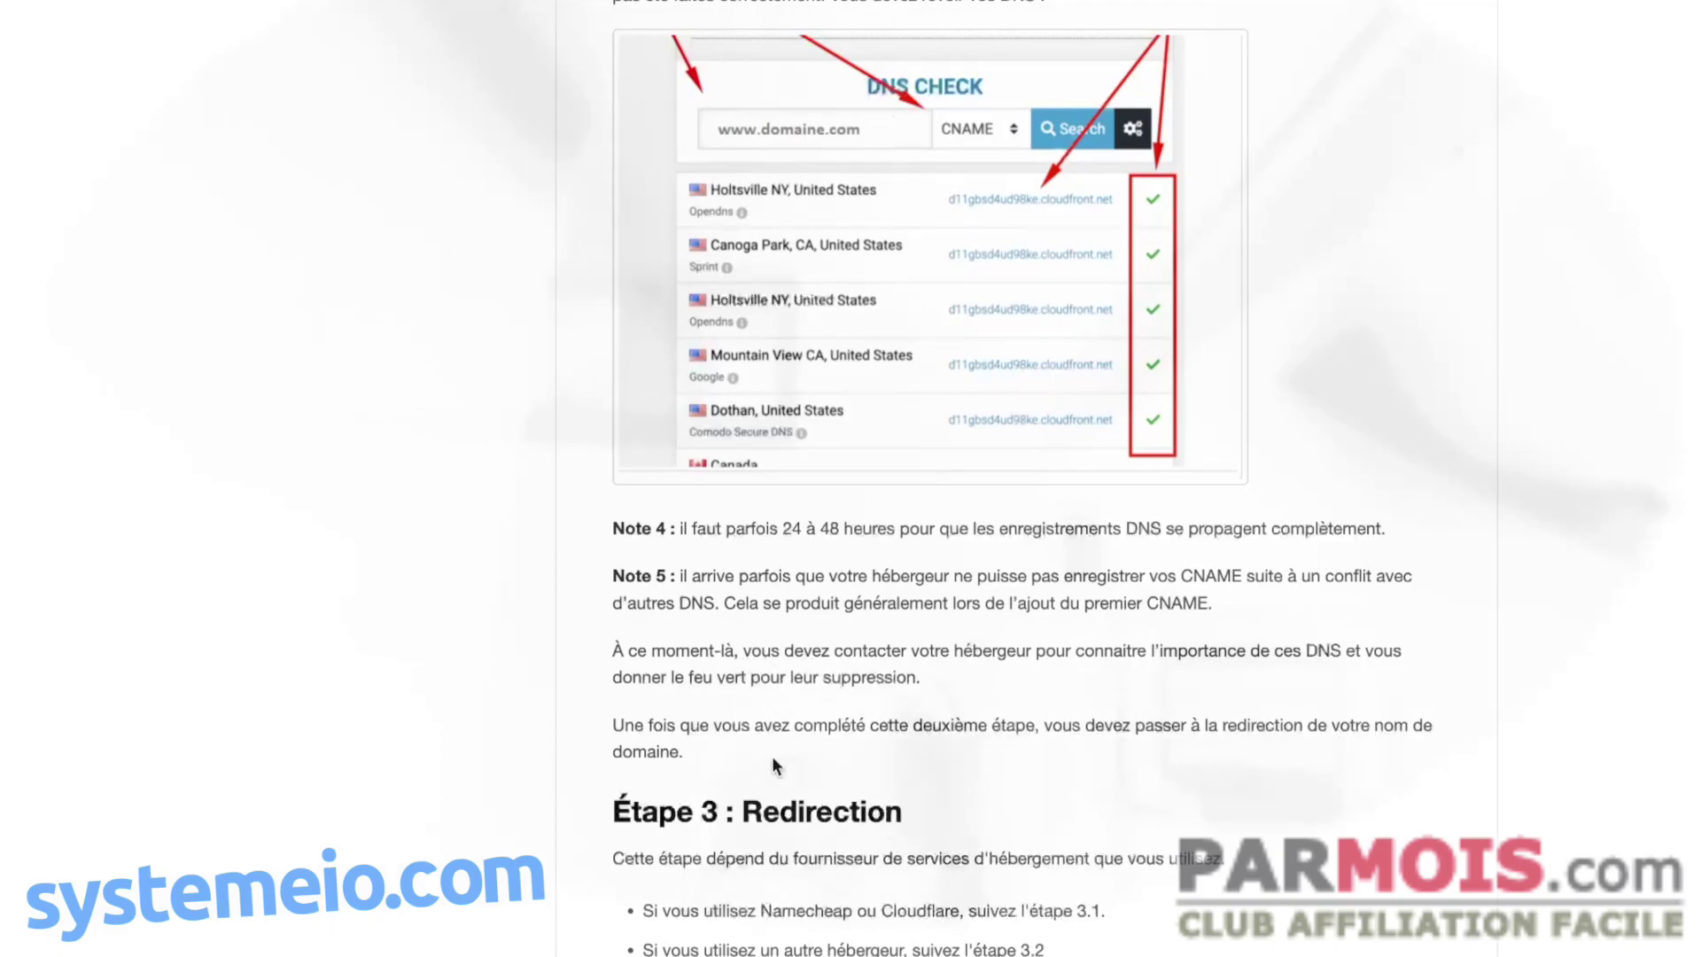
pyautogui.scroll(-4, 583, 691)
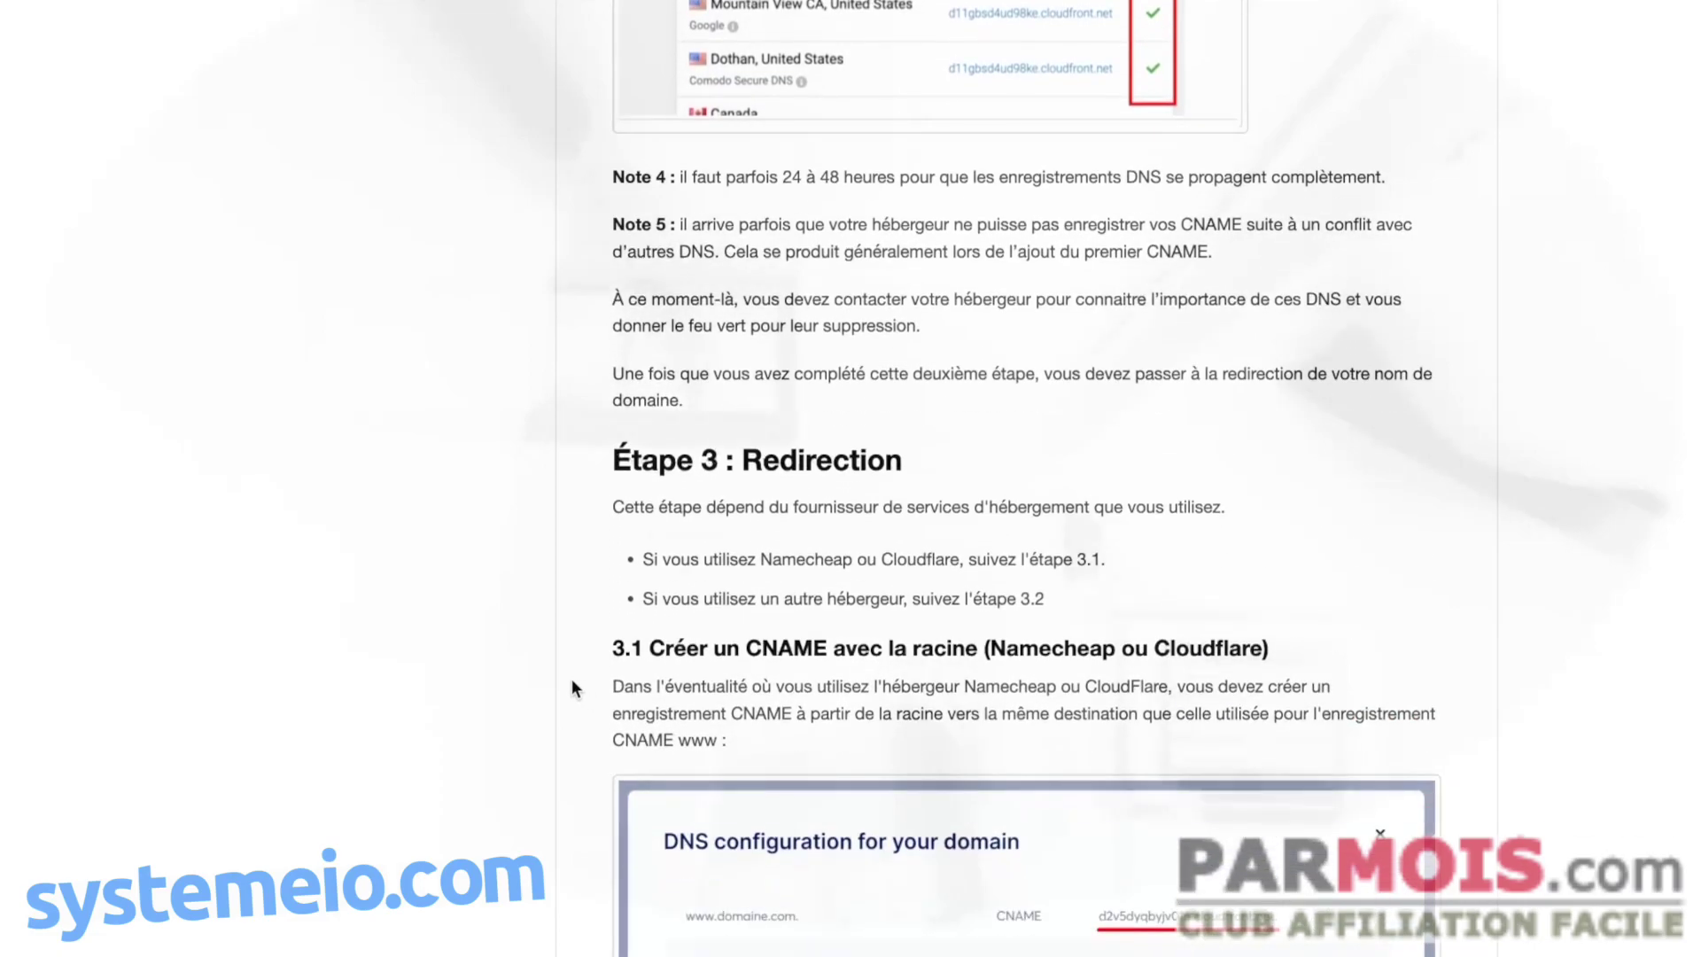
pyautogui.scroll(-4, 574, 687)
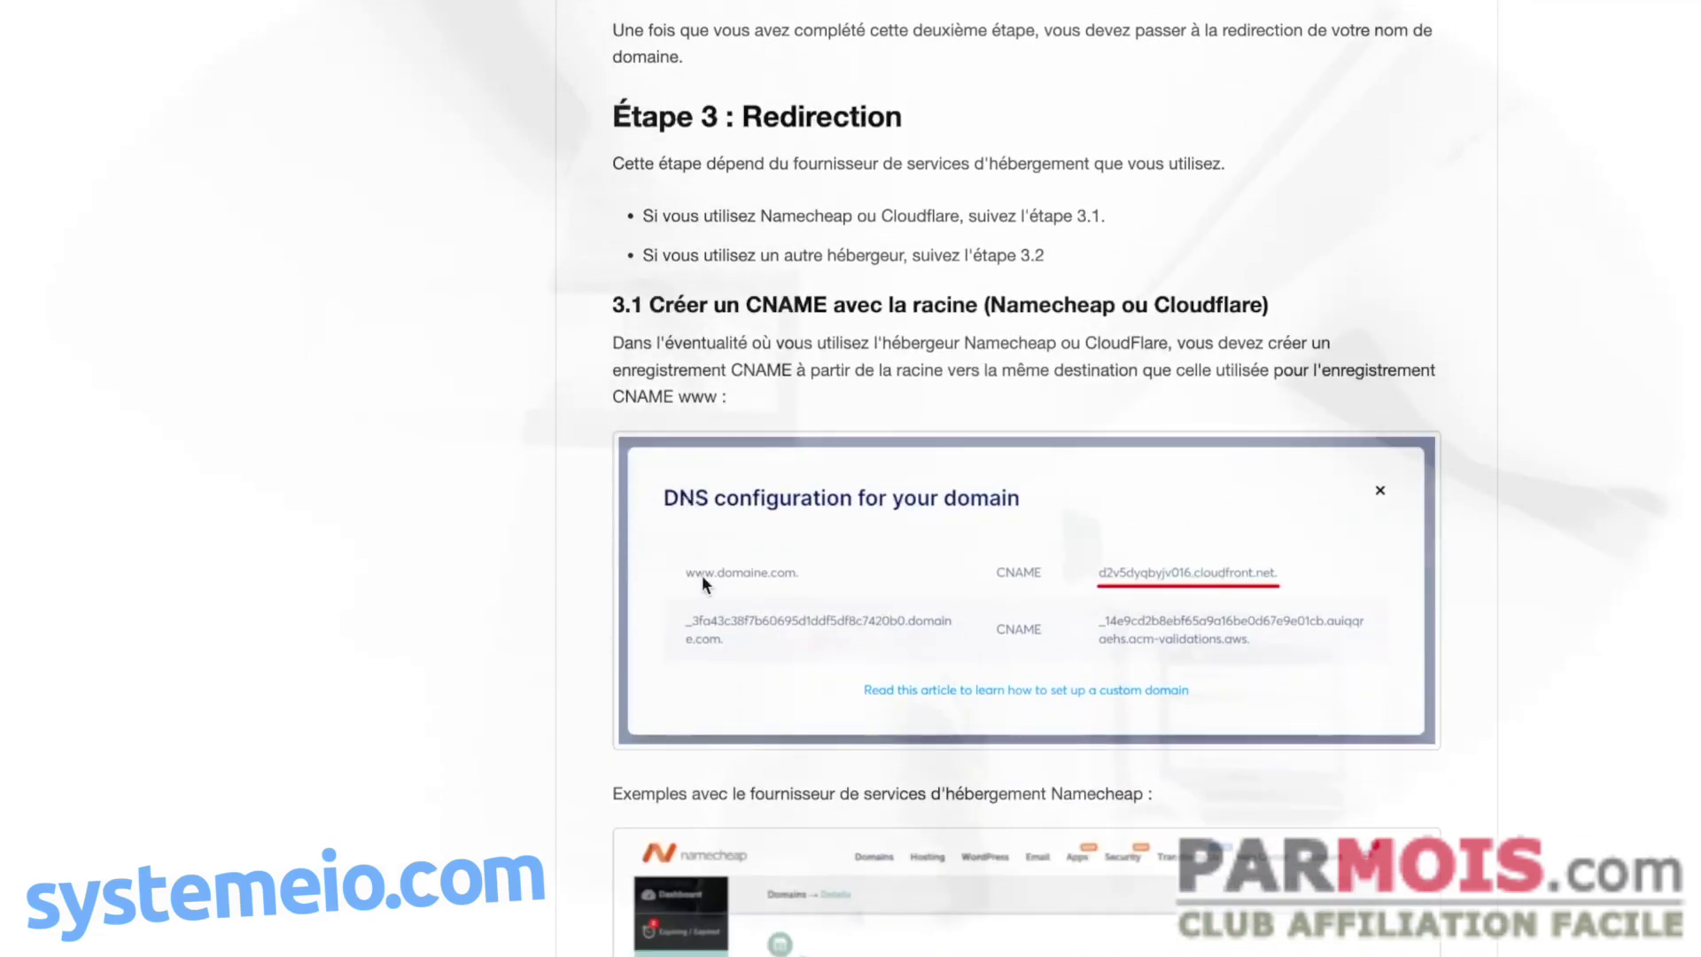
pyautogui.scroll(-2, 561, 486)
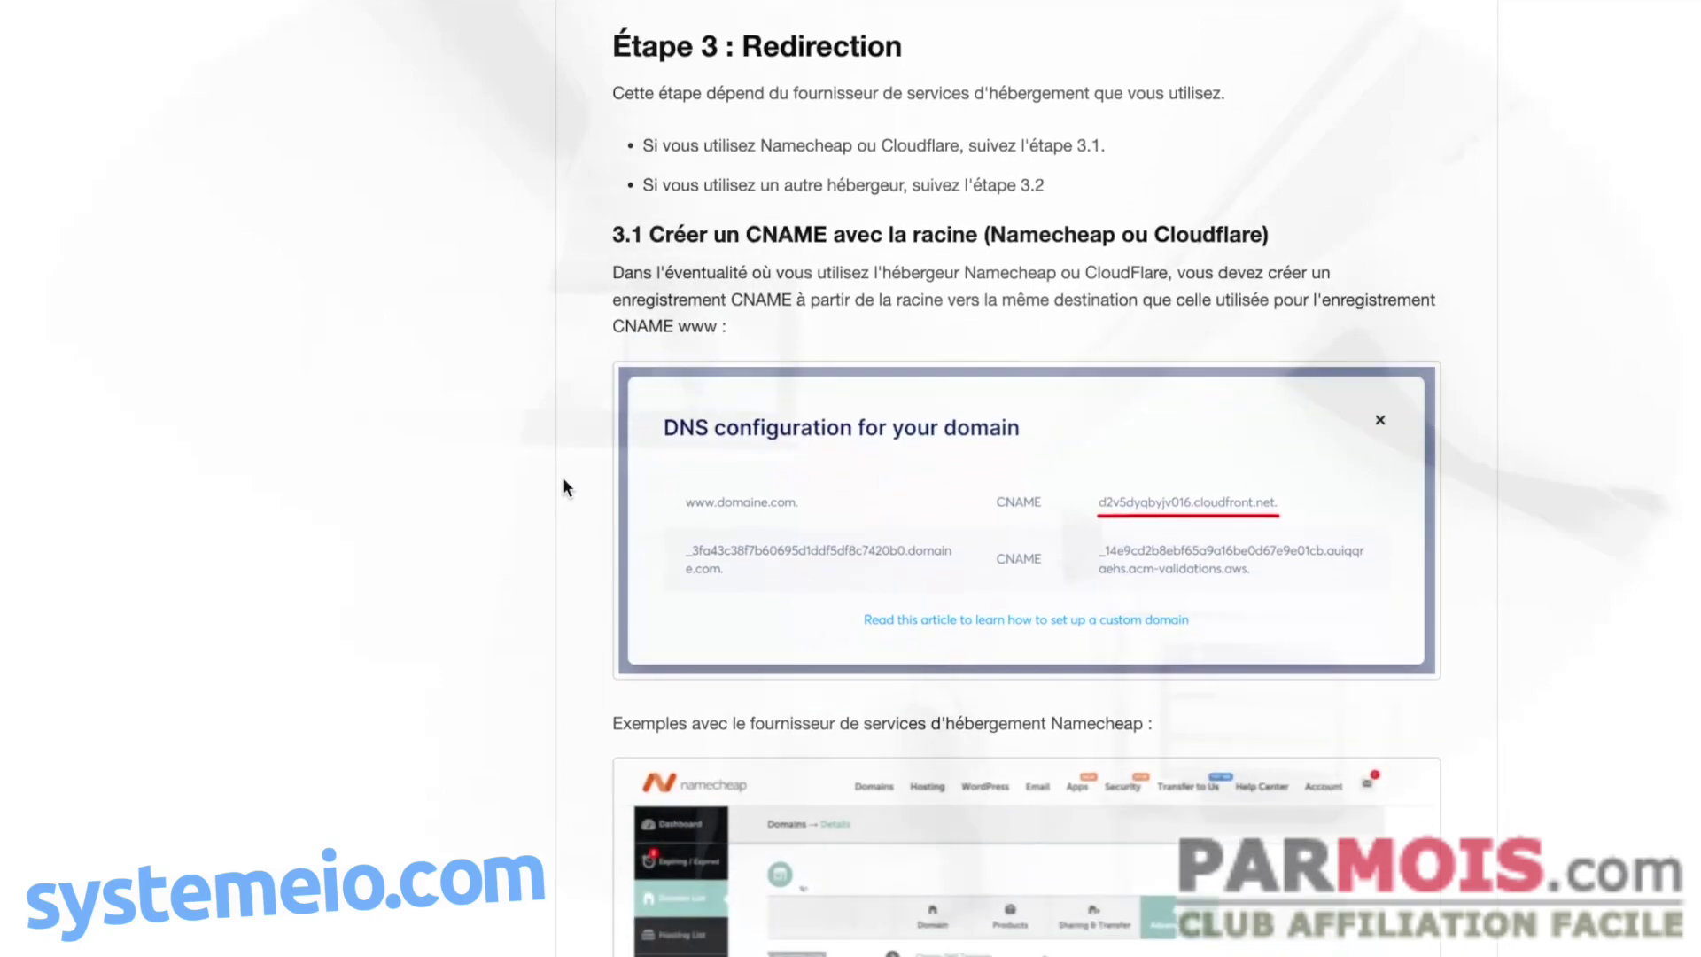
pyautogui.scroll(-5, 609, 466)
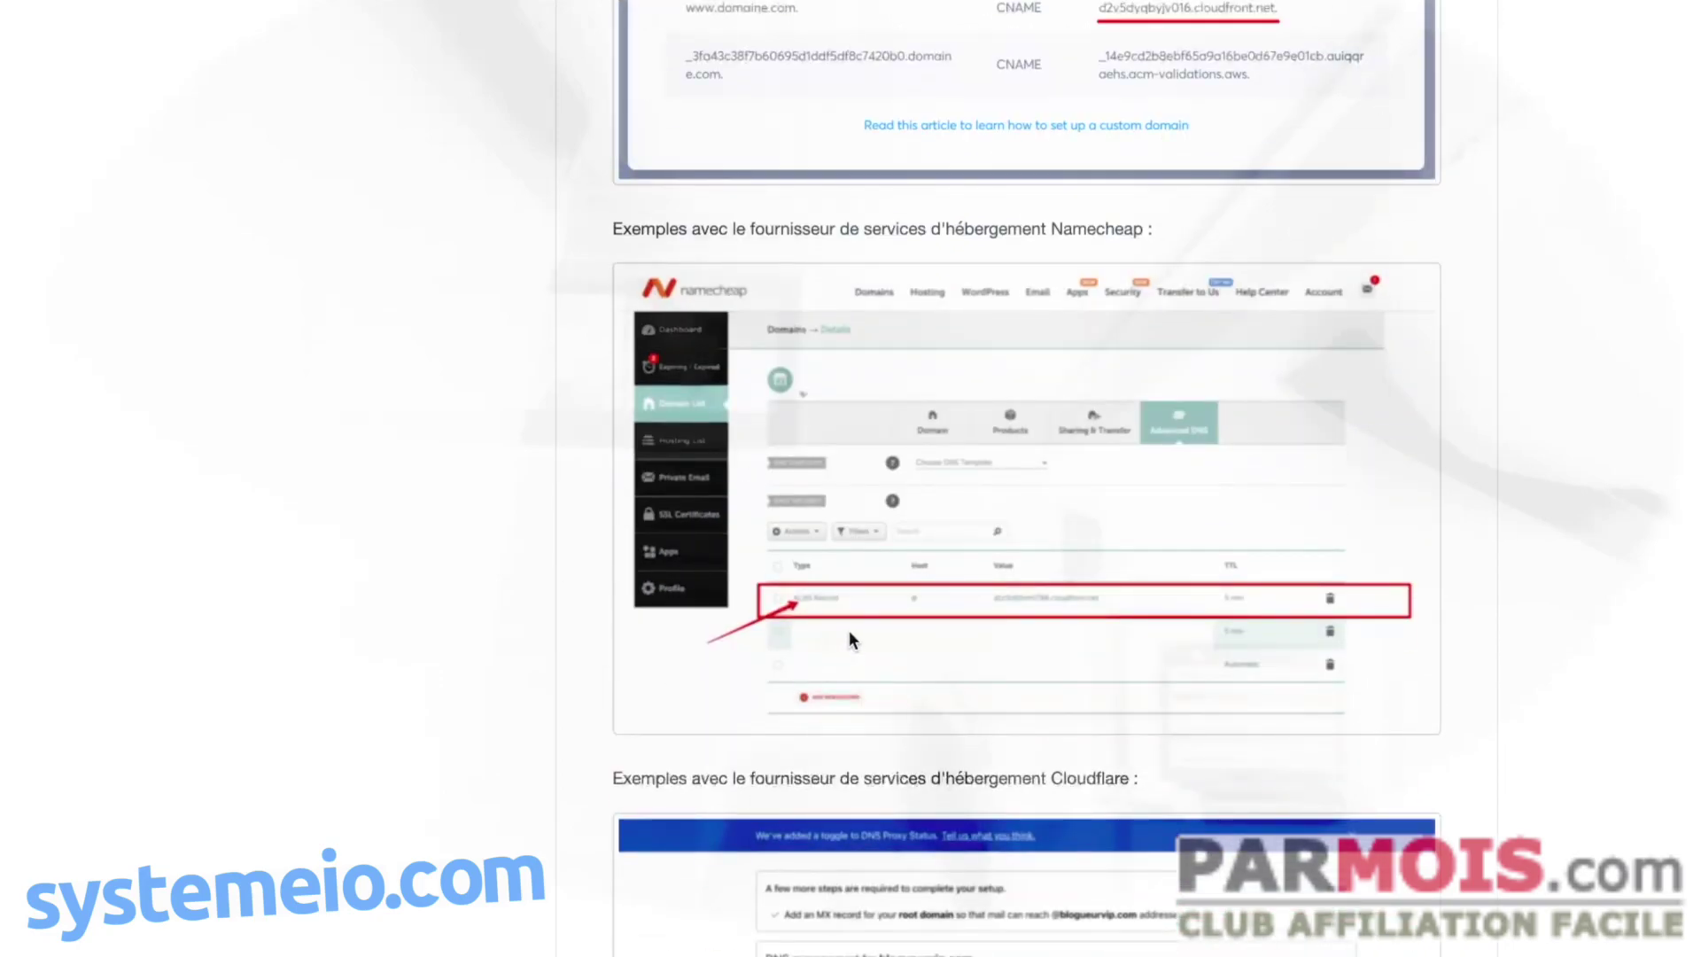
pyautogui.scroll(-5, 509, 505)
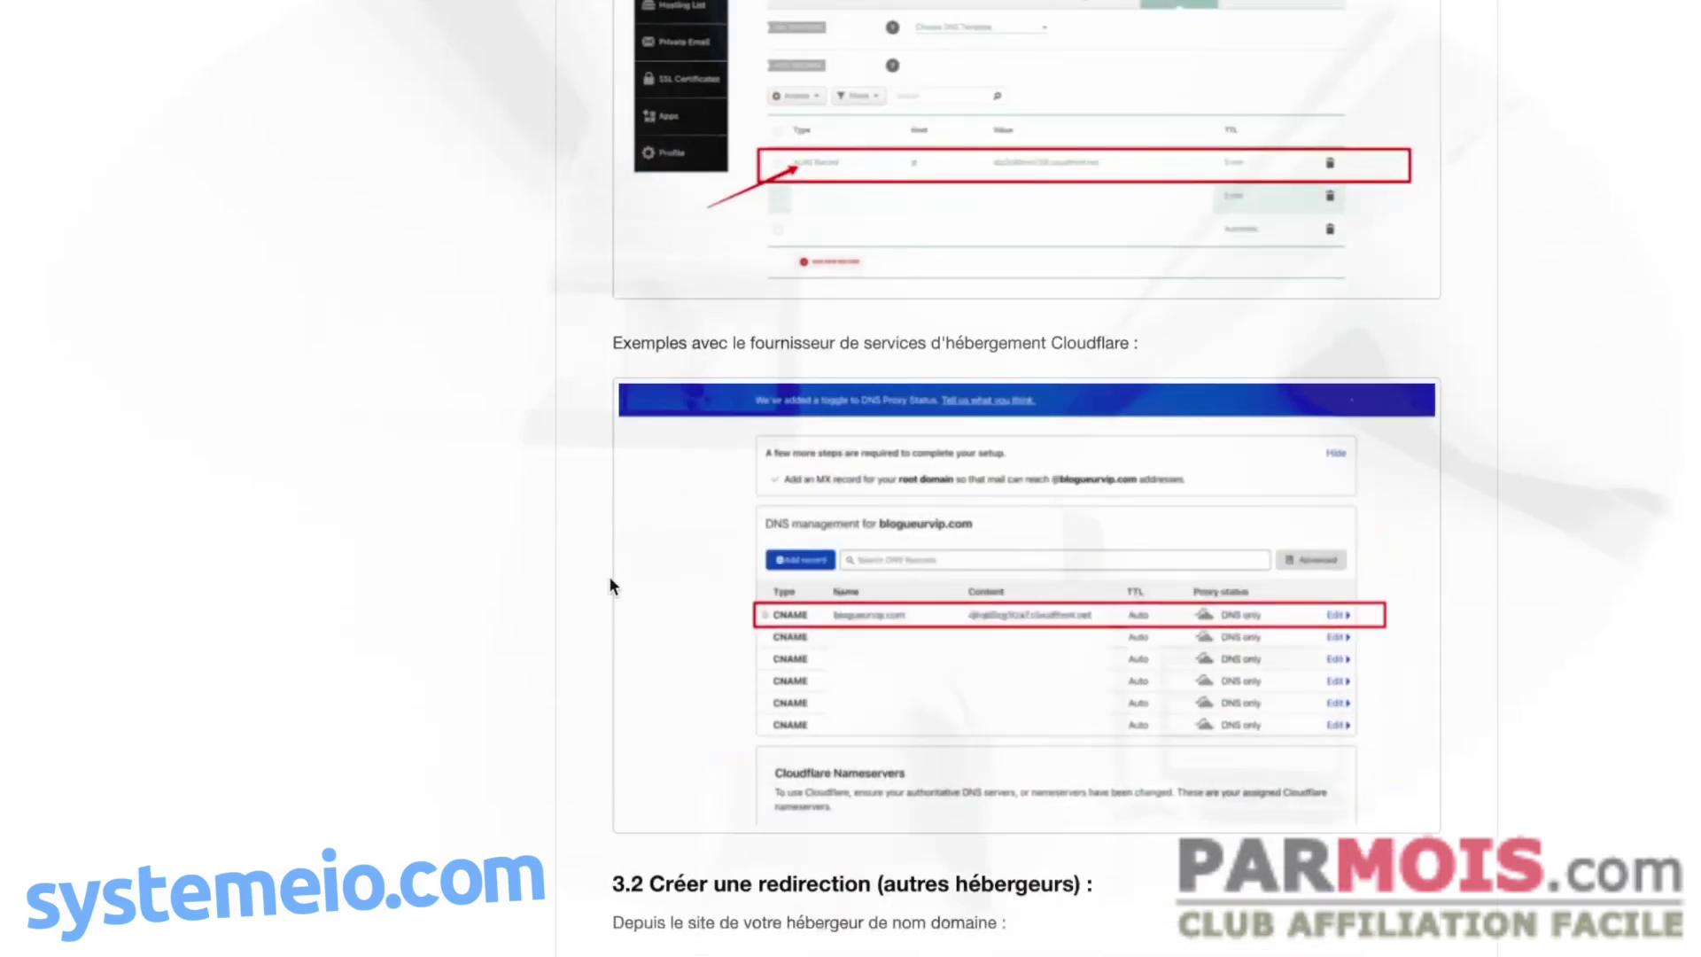
pyautogui.scroll(-5, 648, 580)
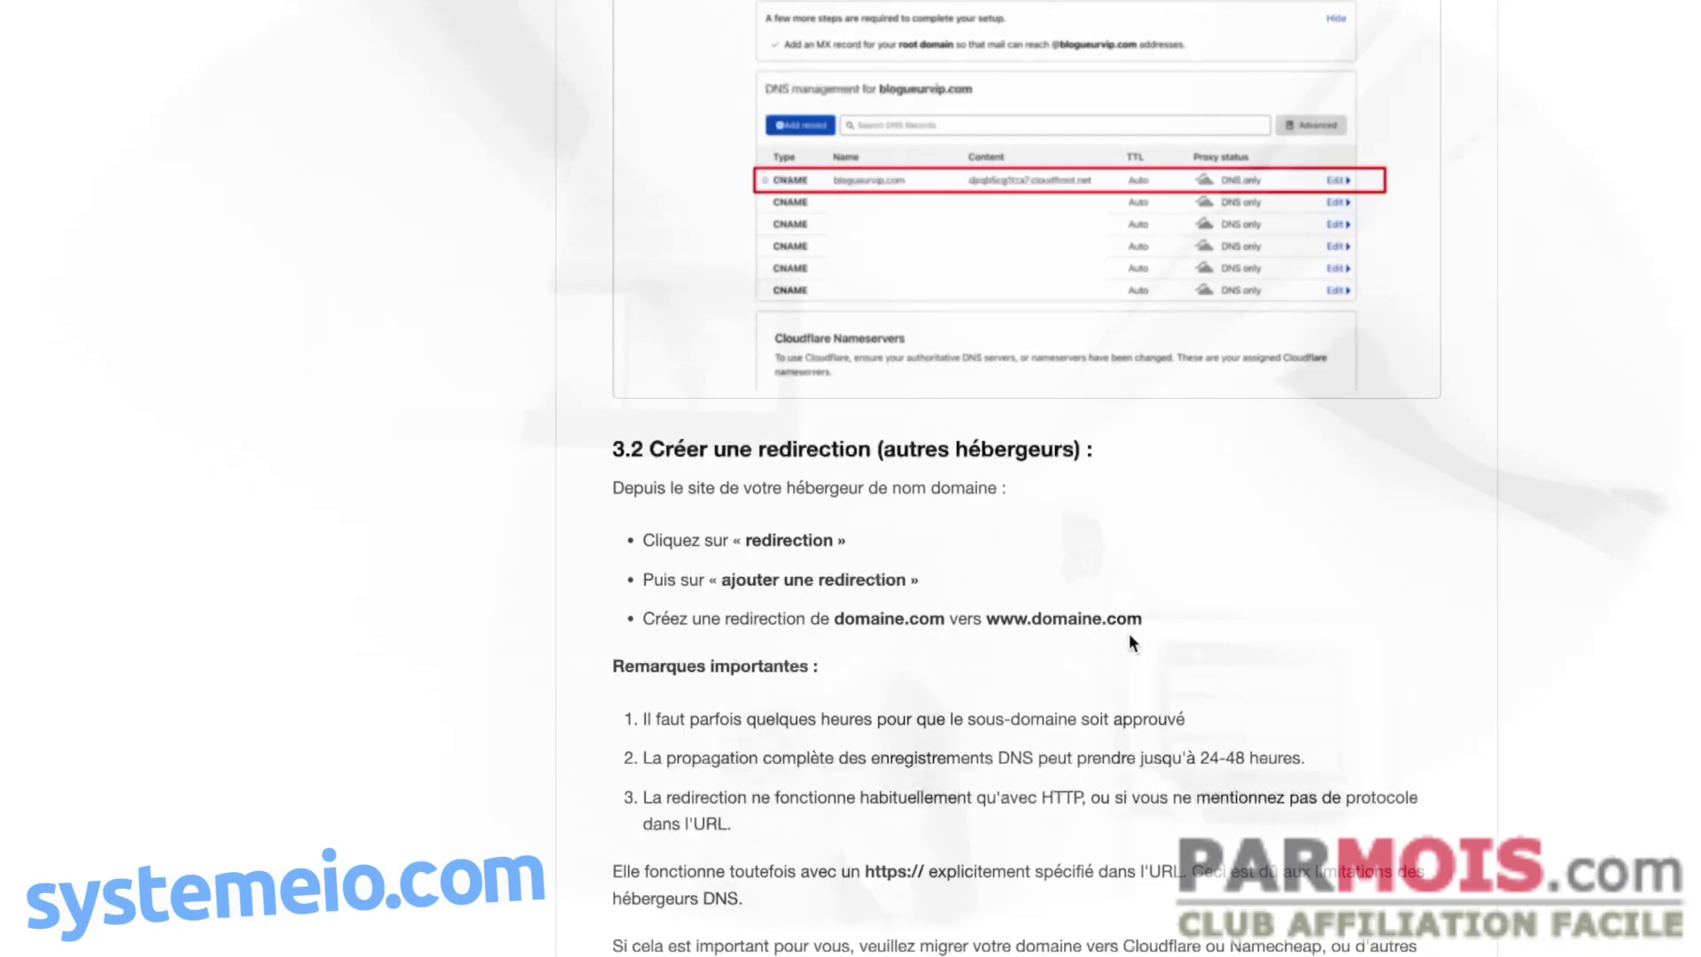
# - Scroll through the help article down to Note 6 and back up
pyautogui.scroll(-1, 542, 626)
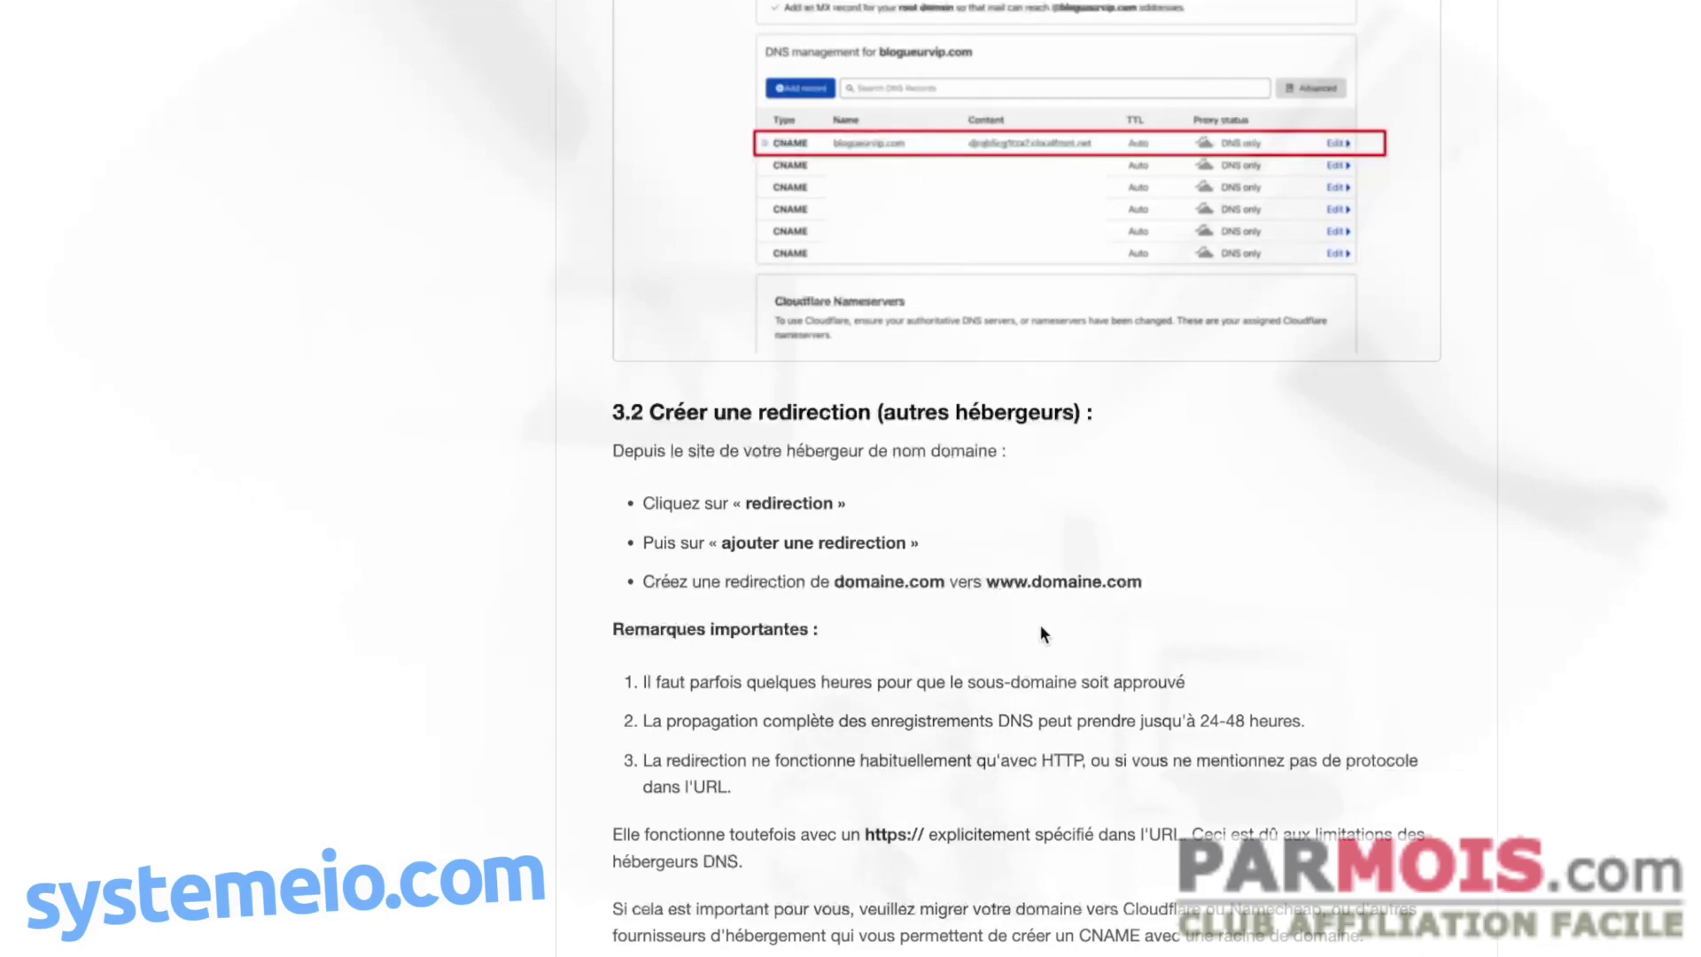
pyautogui.scroll(8, 979, 632)
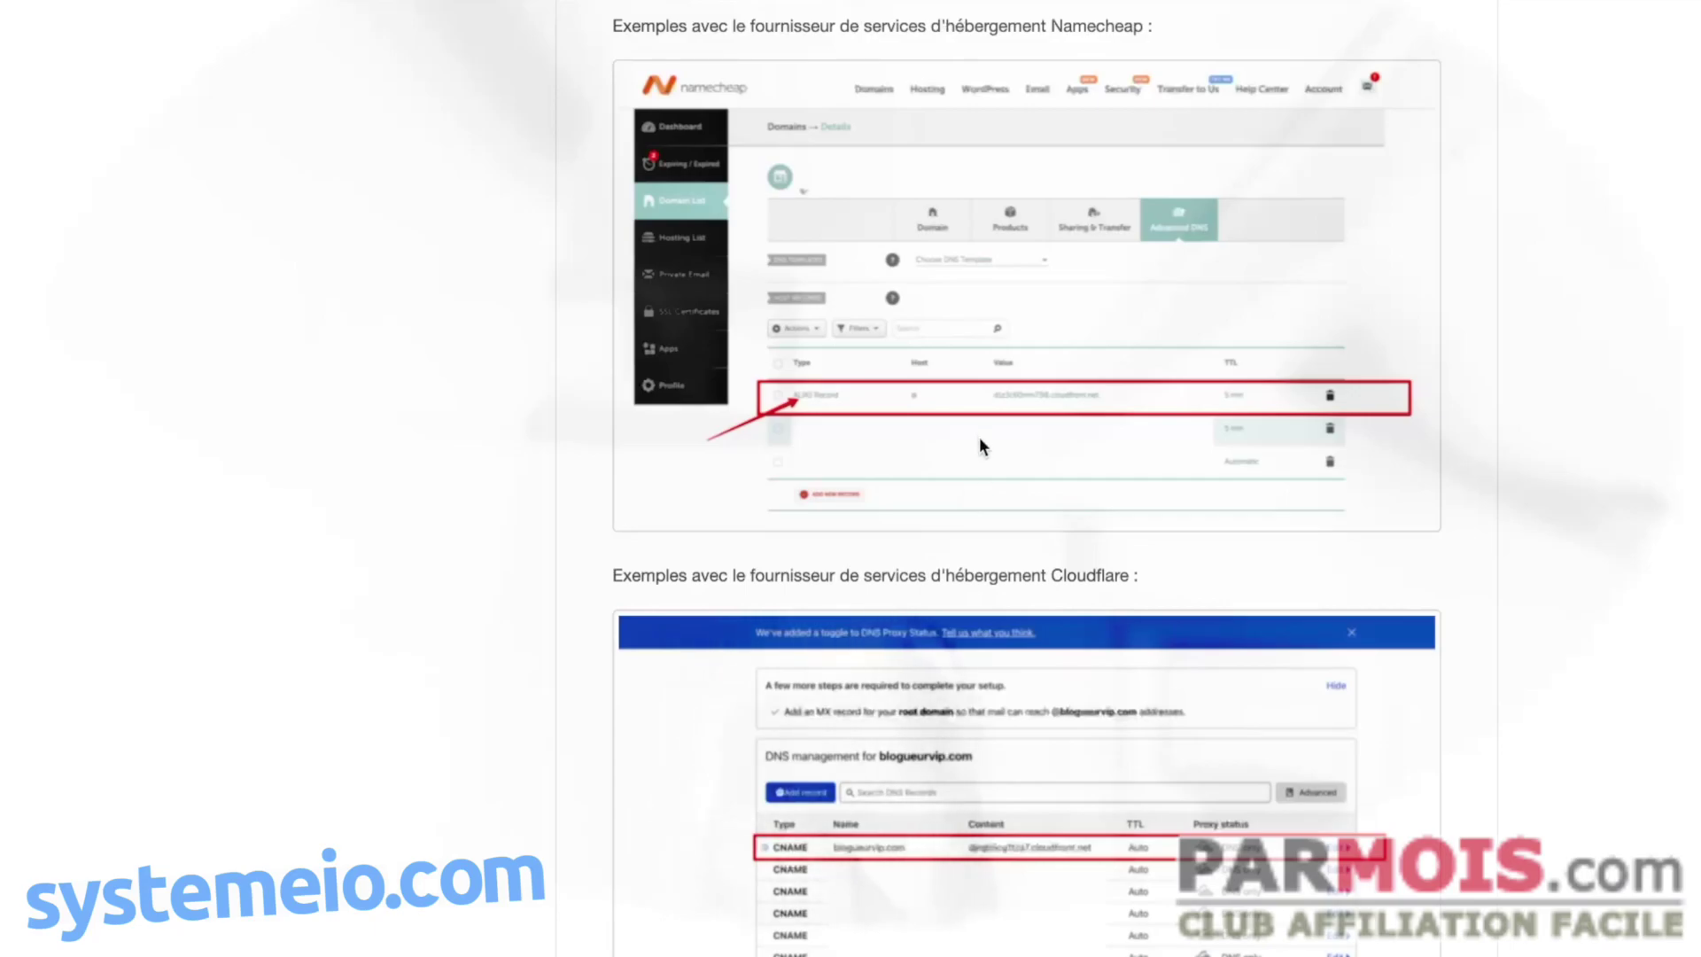
pyautogui.scroll(4, 964, 494)
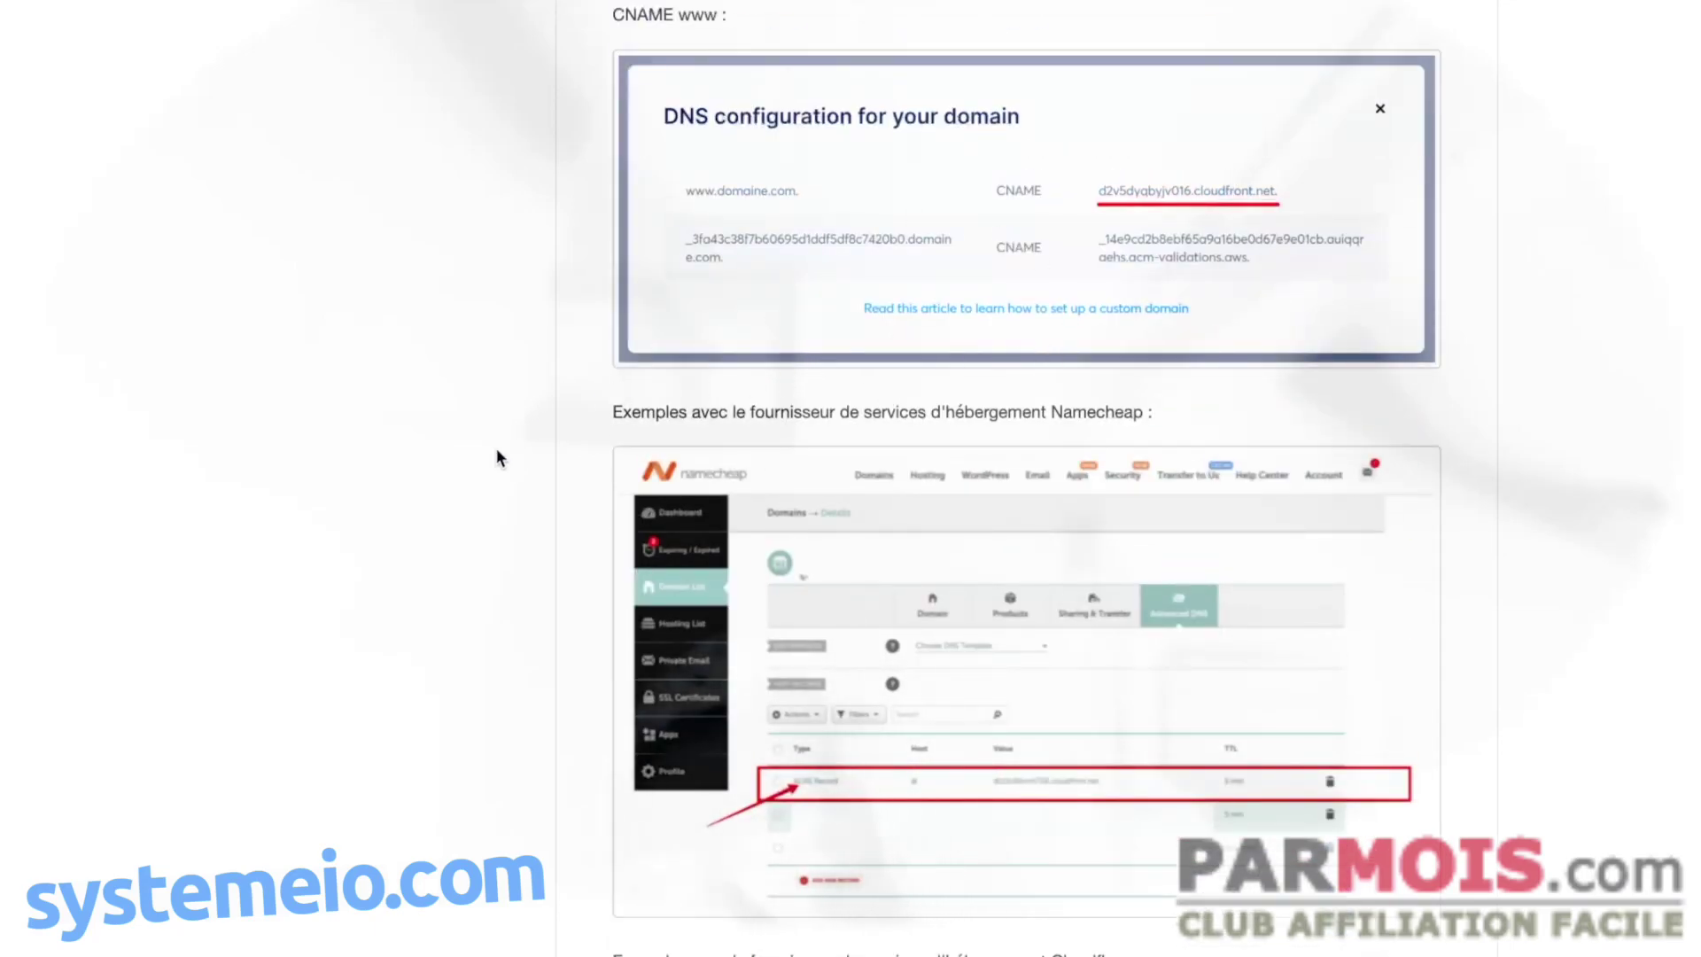
pyautogui.scroll(-8, 484, 448)
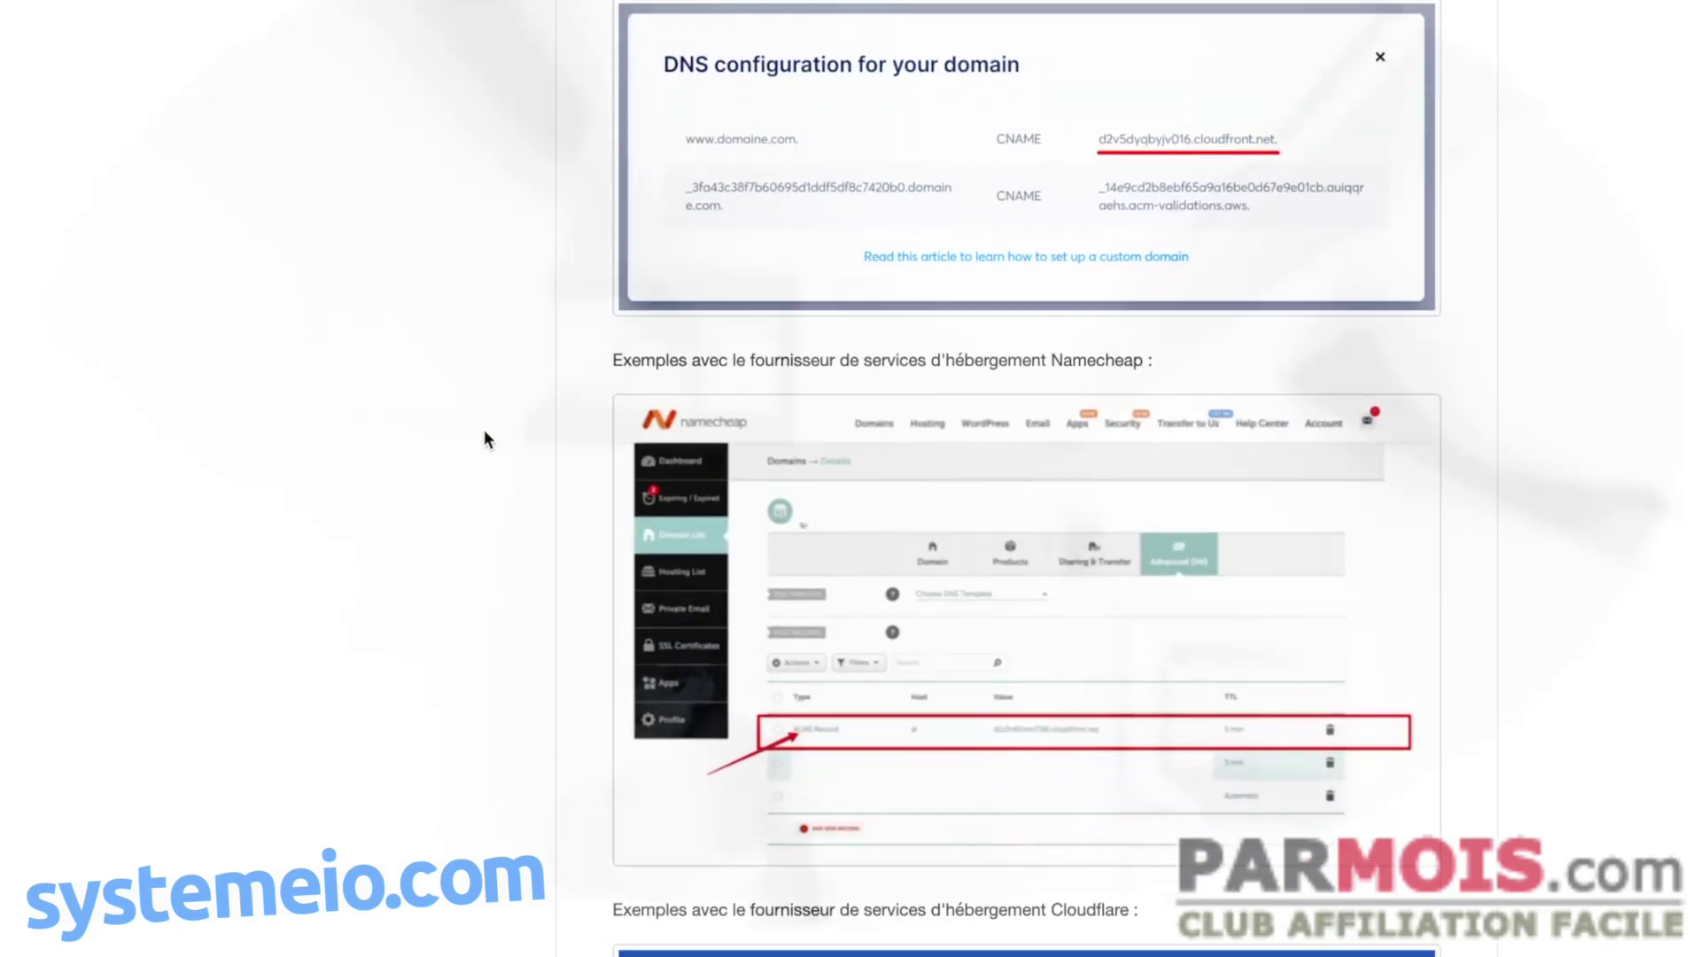
pyautogui.scroll(-8, 488, 432)
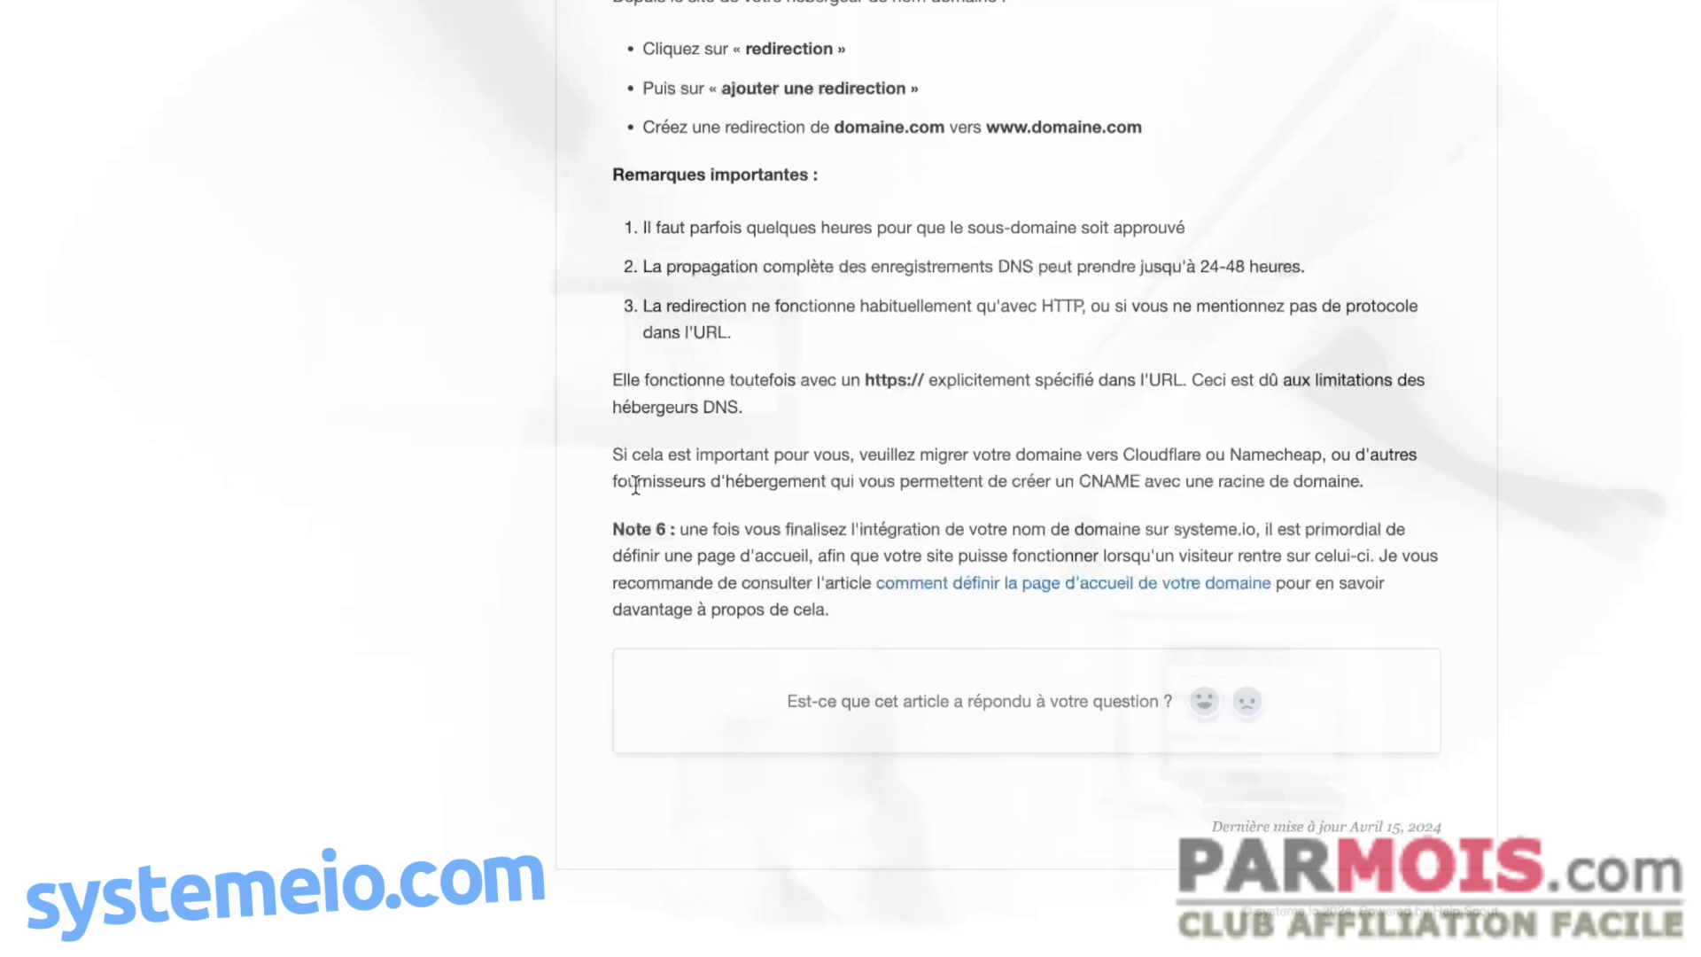
pyautogui.scroll(2, 608, 460)
pyautogui.scroll(3, 552, 344)
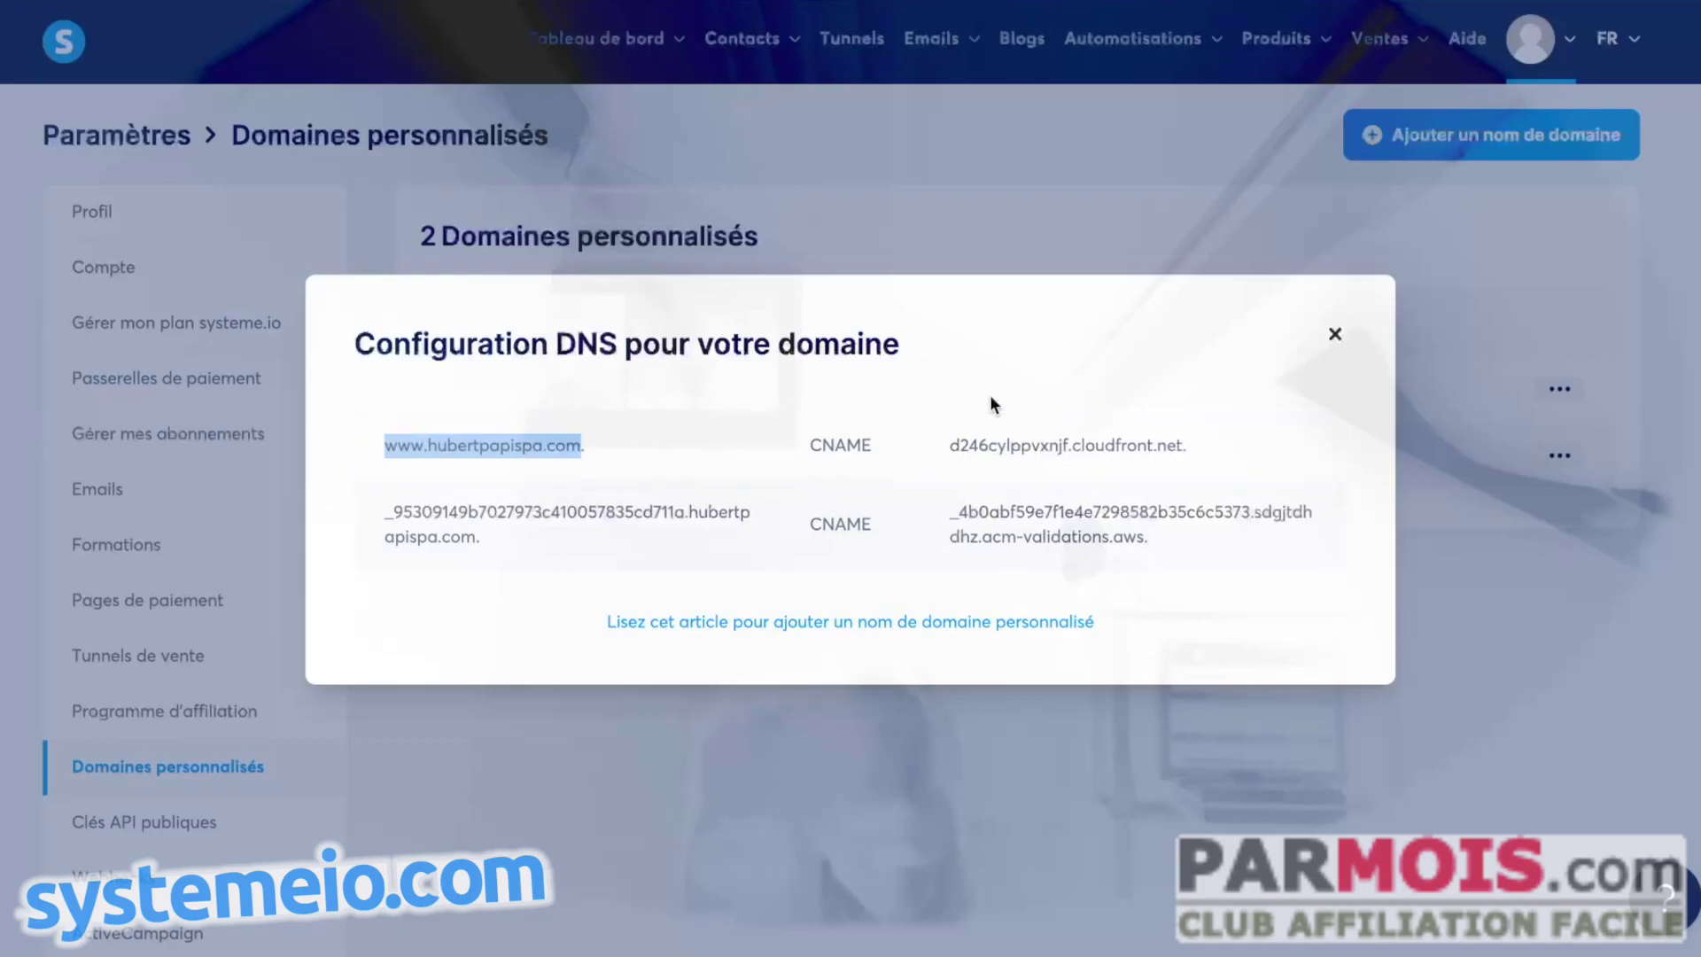
pyautogui.click(1335, 334)
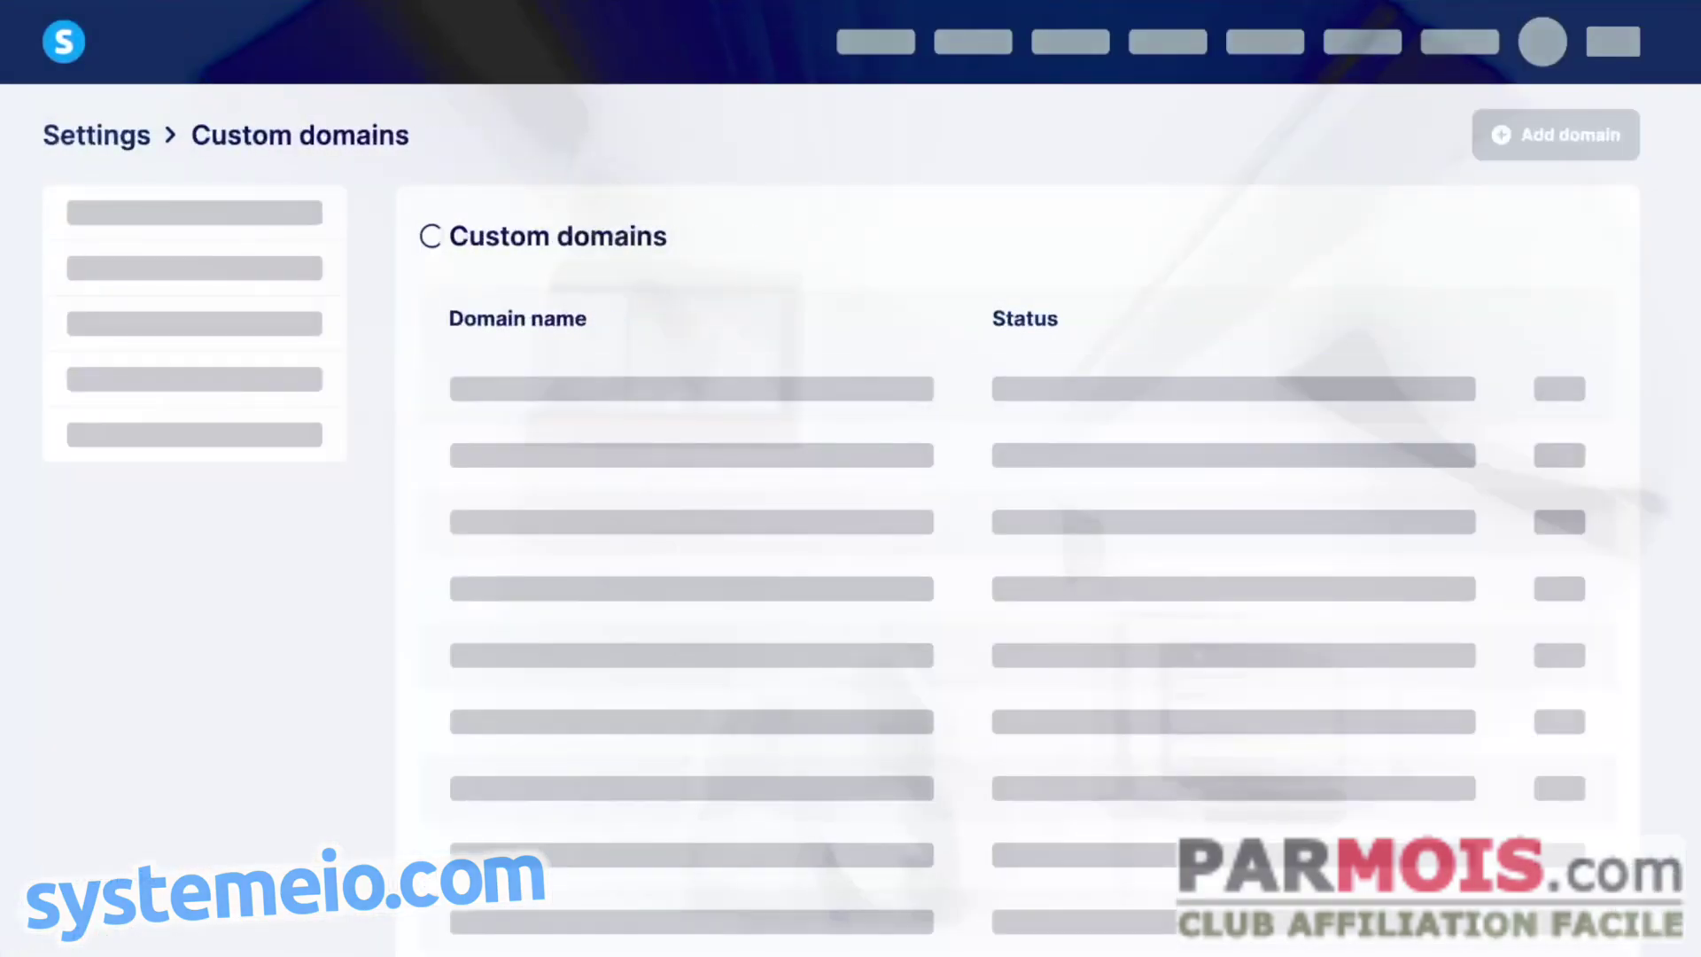
pyautogui.scroll(-1, 1066, 348)
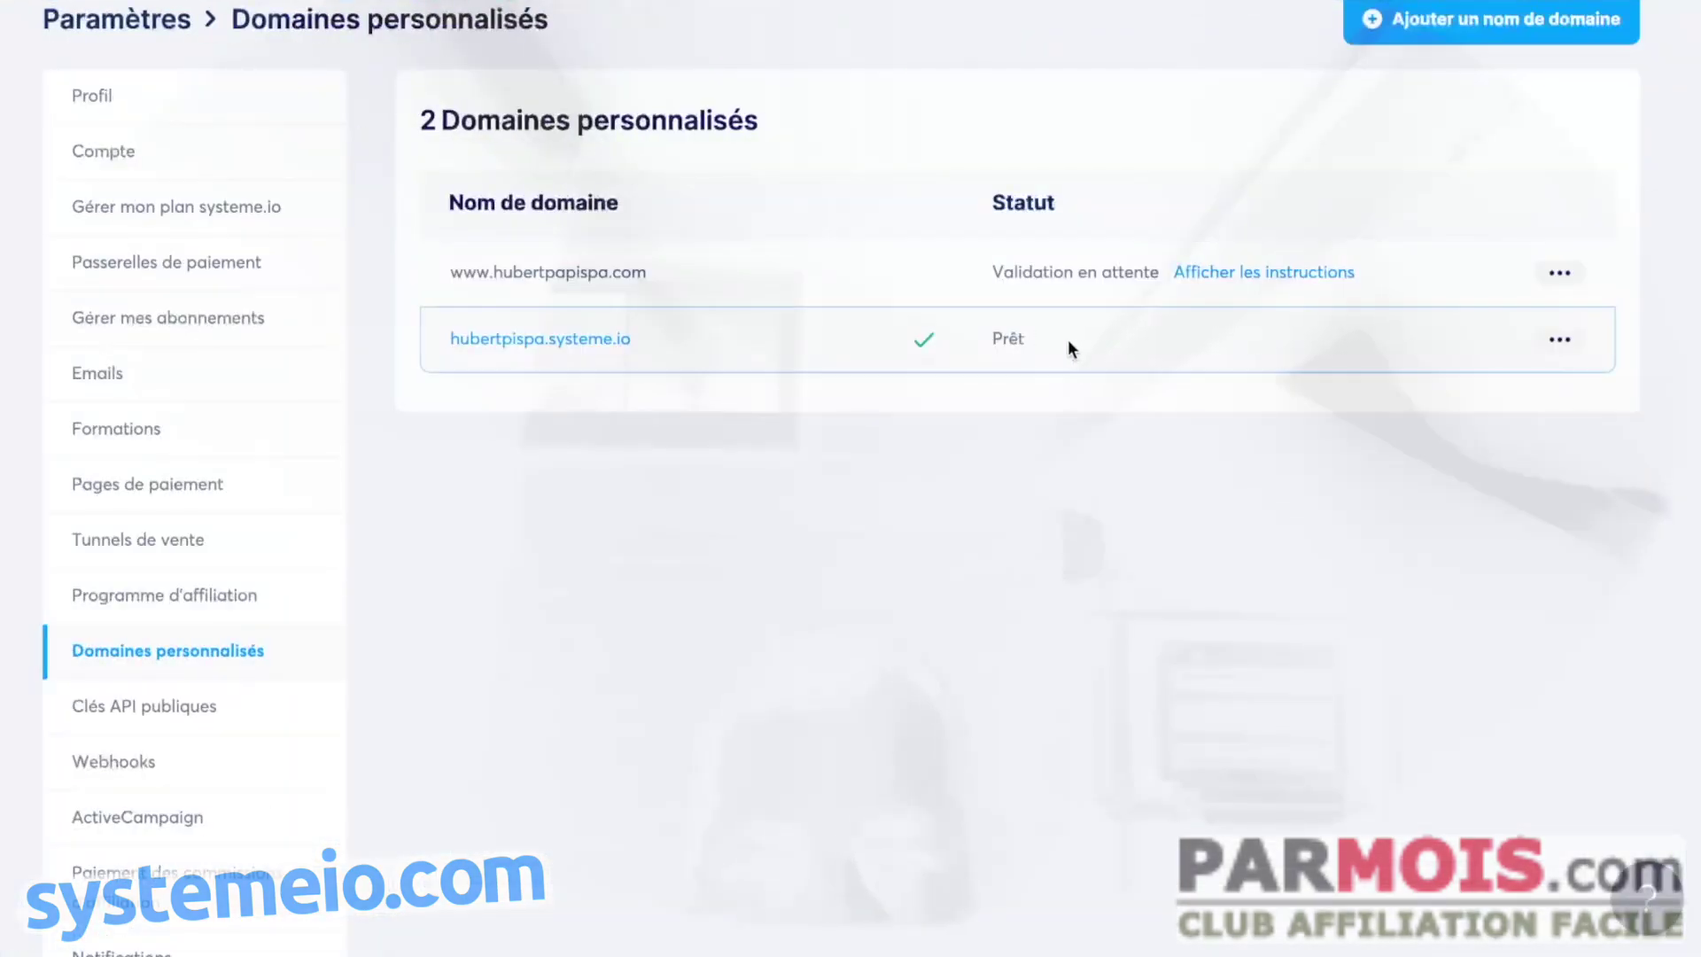
pyautogui.scroll(1, 1107, 321)
pyautogui.scroll(1, 1024, 195)
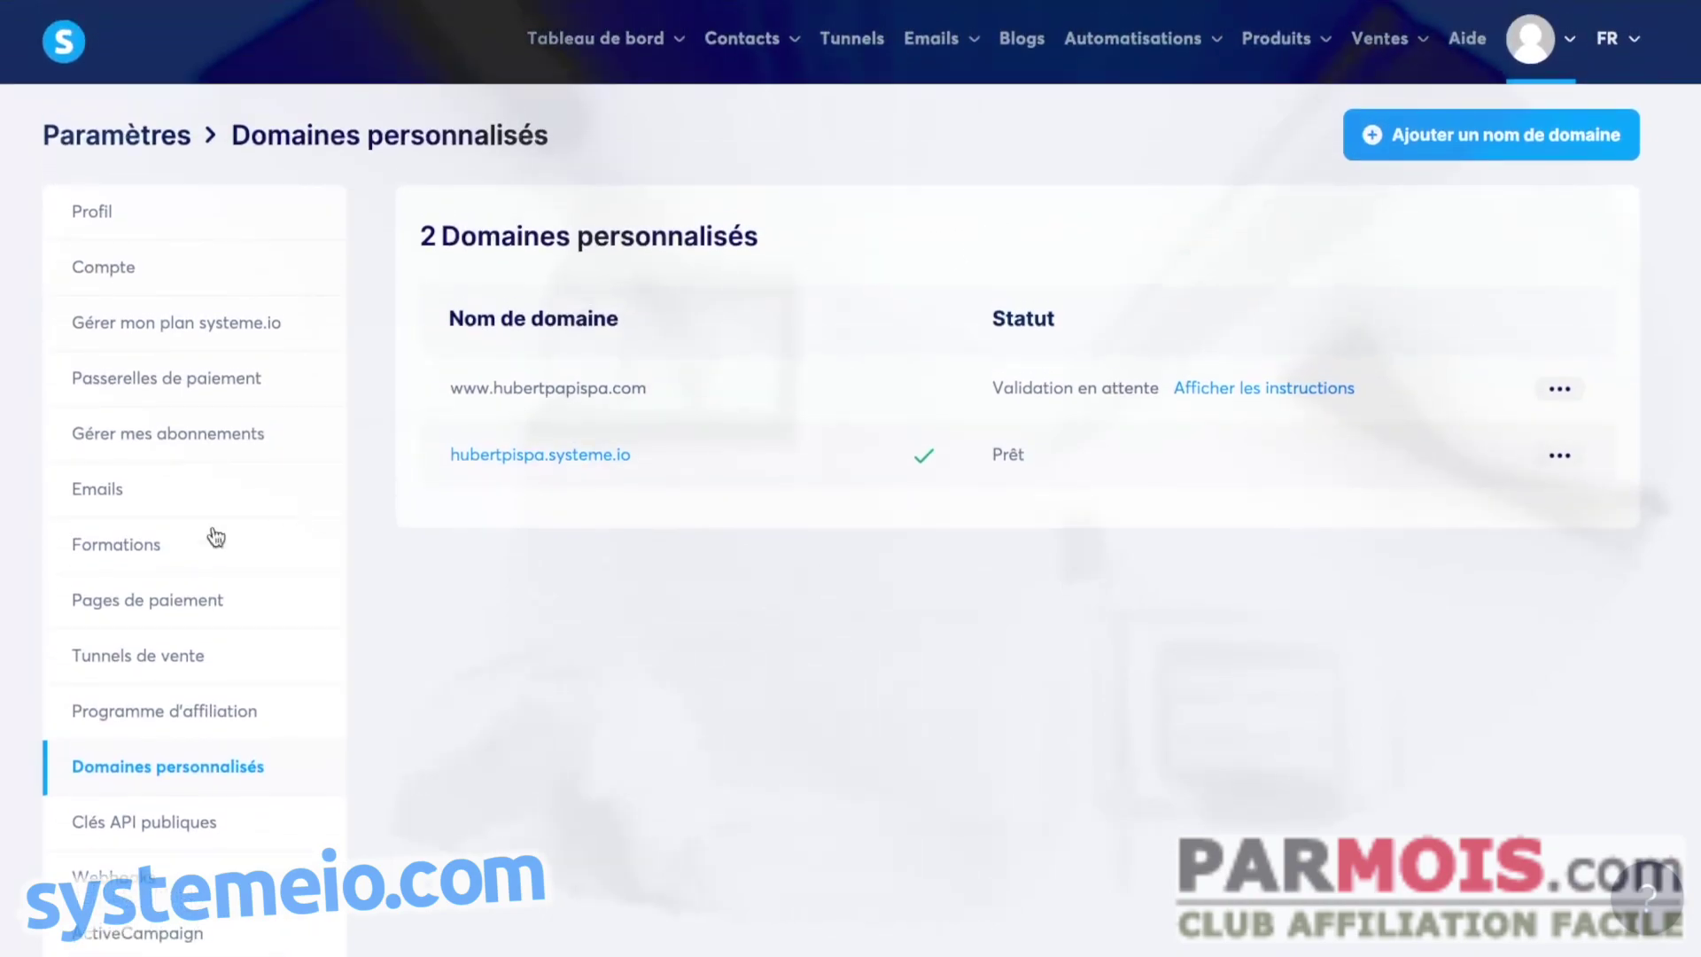